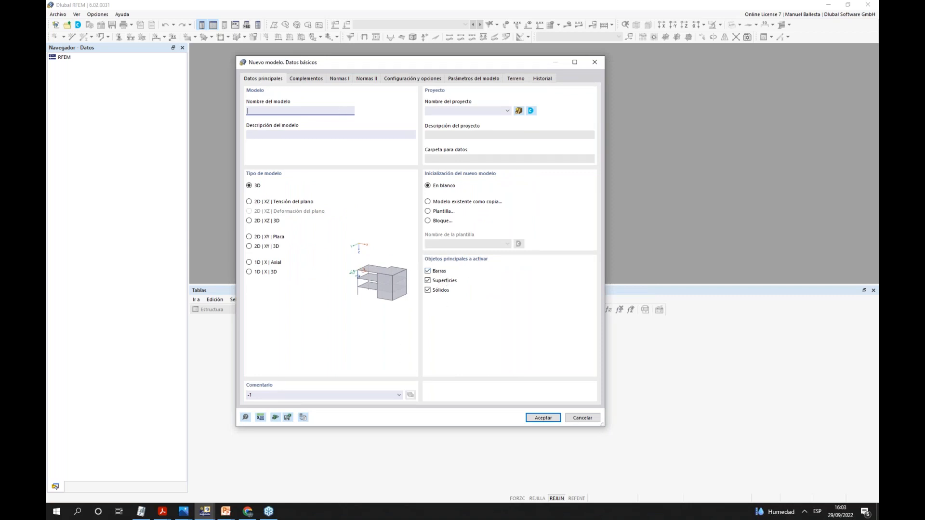
- Activate the Cálculo de hormigón add-on and set the EN 1990 national annex to UNE | 2019-04 (España)
{"action": "left_click", "coordinate": [311, 80]}
{"action": "left_click", "coordinate": [428, 154]}
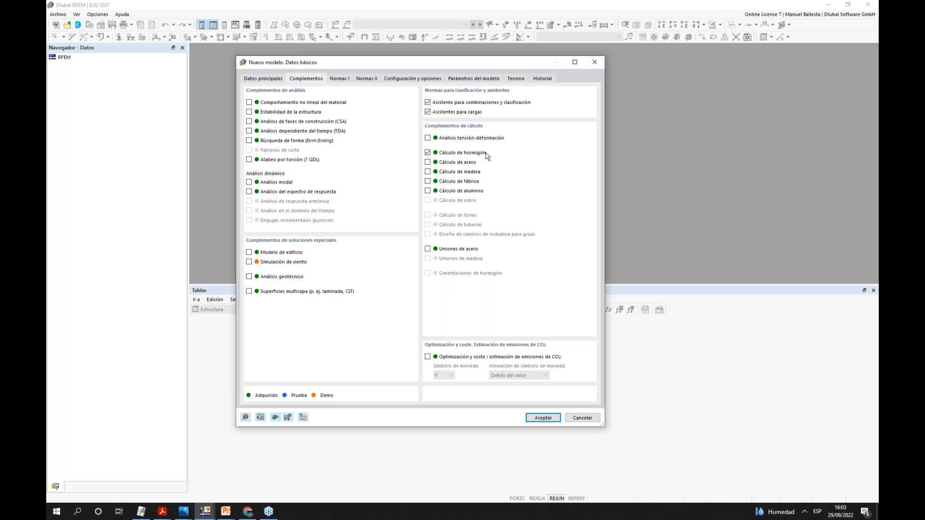
{"action": "left_click", "coordinate": [339, 81]}
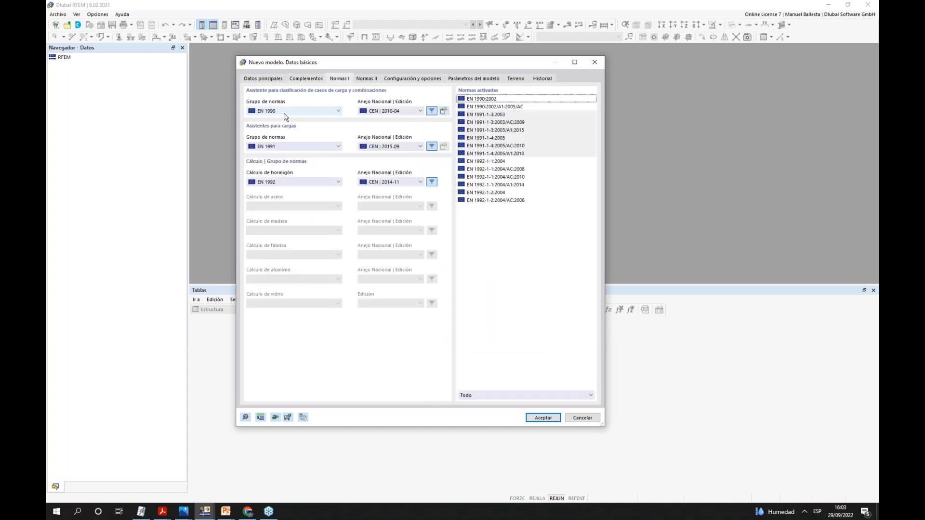
{"action": "left_click", "coordinate": [402, 114]}
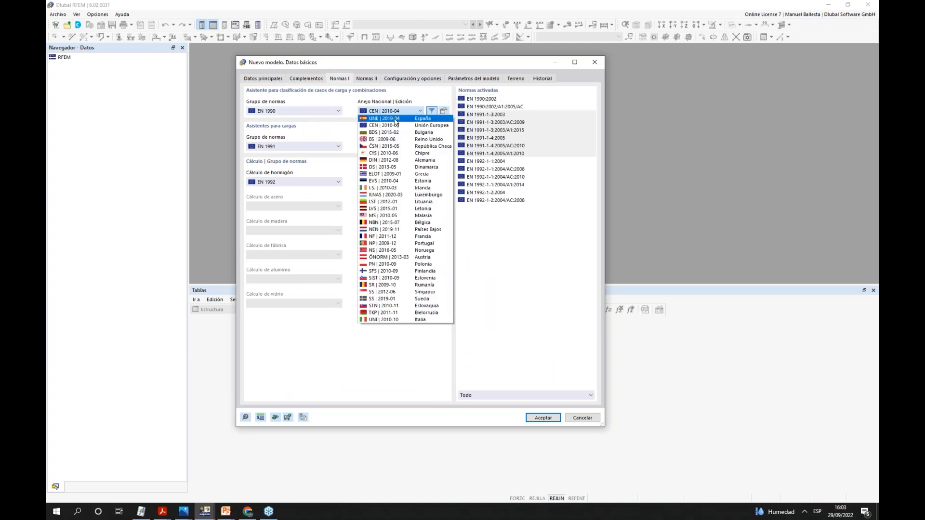
{"action": "left_click", "coordinate": [396, 123]}
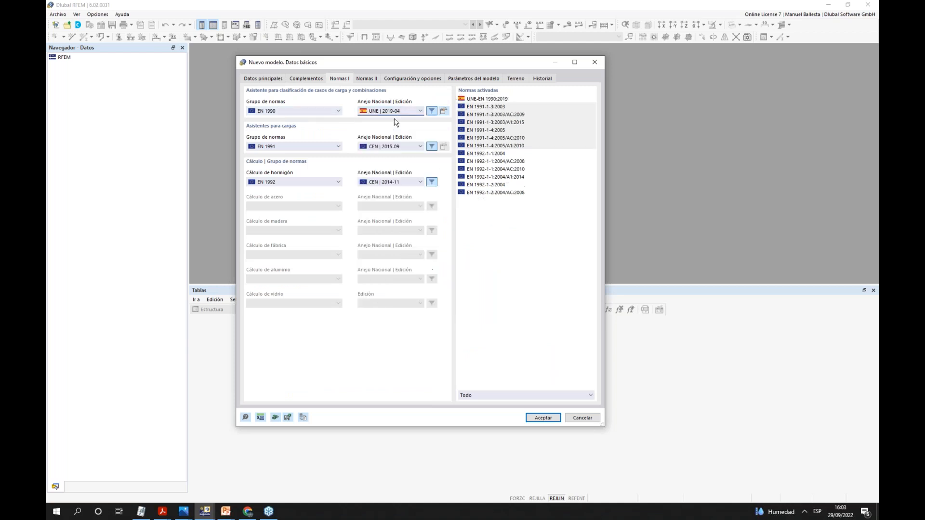
- Check the load wizards' standard and annex options, and set the EN 1992 concrete design annex to UNE | 2015-09 (España)
{"action": "left_click", "coordinate": [287, 147]}
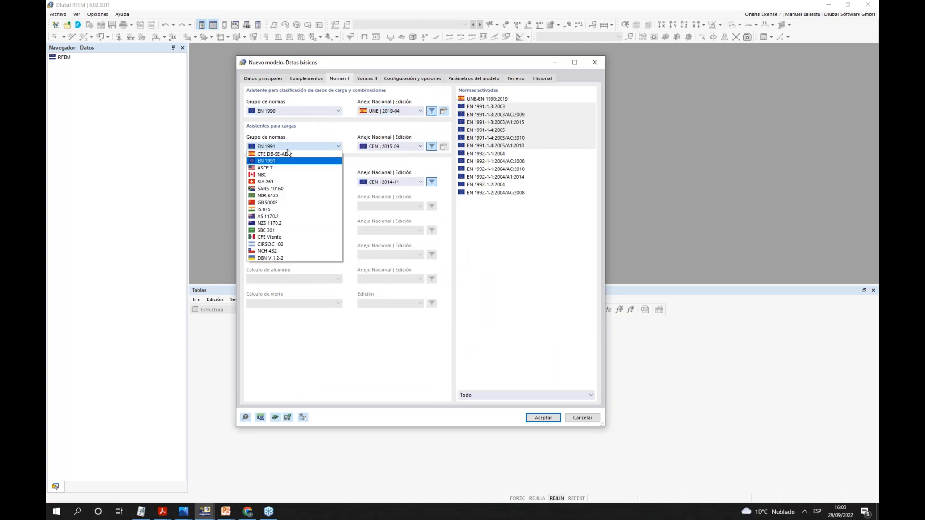
{"action": "left_click", "coordinate": [383, 135]}
{"action": "left_click", "coordinate": [378, 147]}
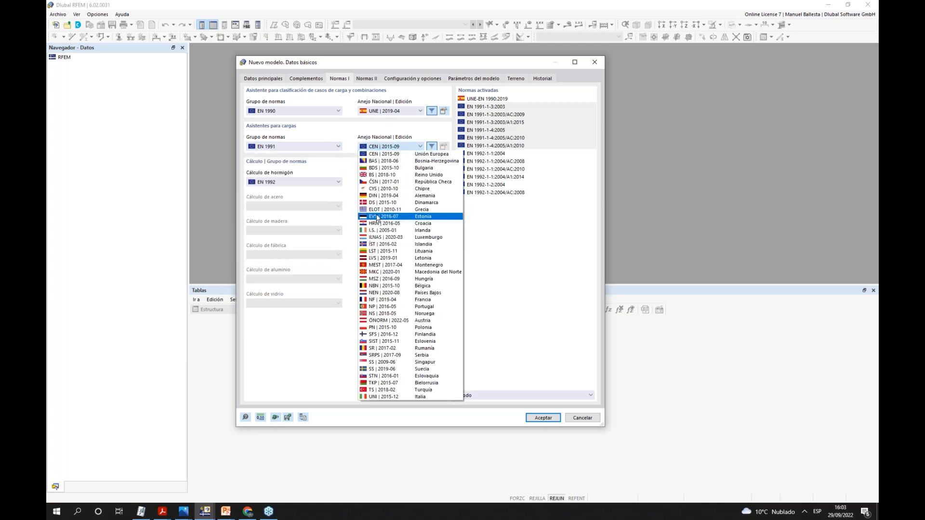
{"action": "left_click", "coordinate": [360, 131]}
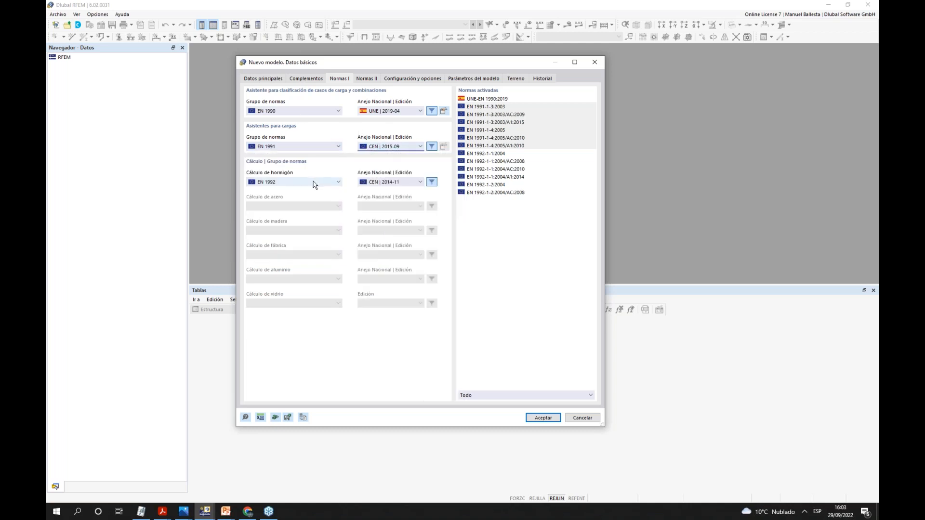
{"action": "left_click", "coordinate": [372, 185]}
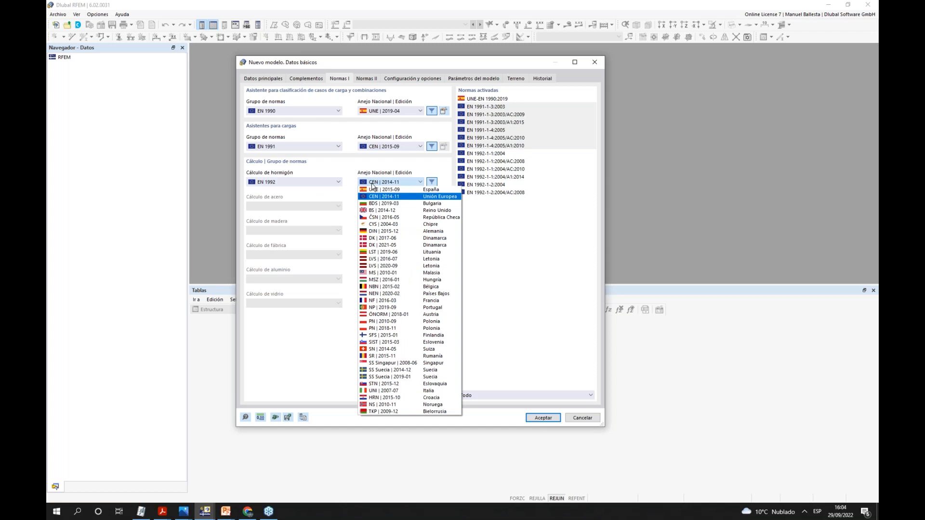
{"action": "left_click", "coordinate": [380, 190]}
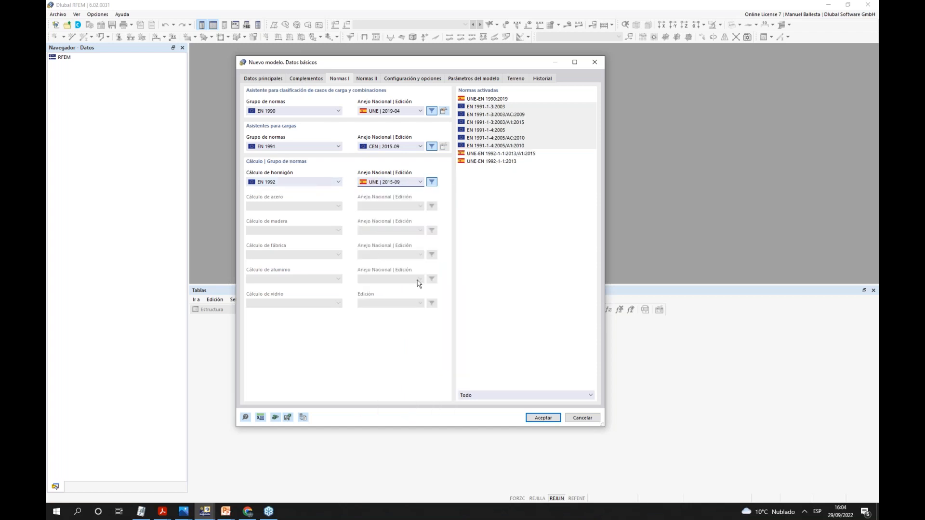
- Name the new model "Viga continua" and create it
{"action": "left_click", "coordinate": [542, 418]}
{"action": "left_click", "coordinate": [499, 284]}
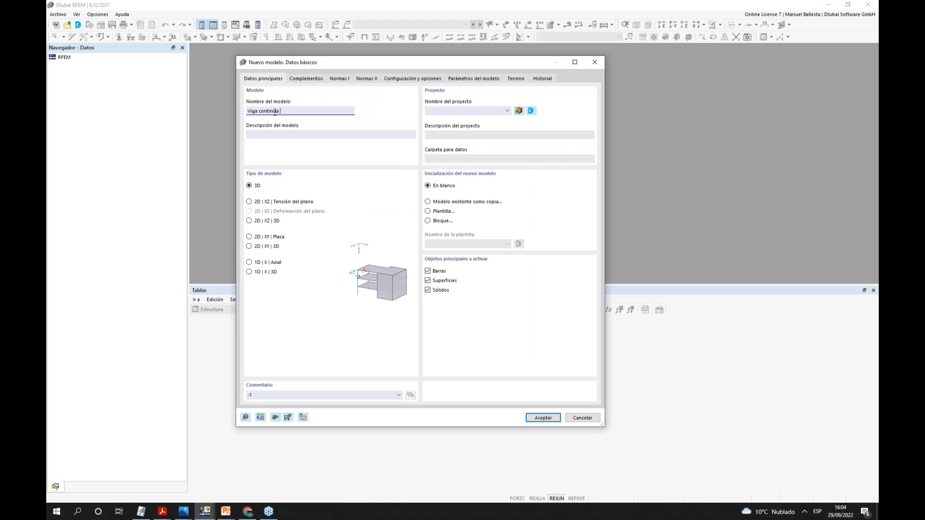
{"action": "left_click", "coordinate": [551, 419]}
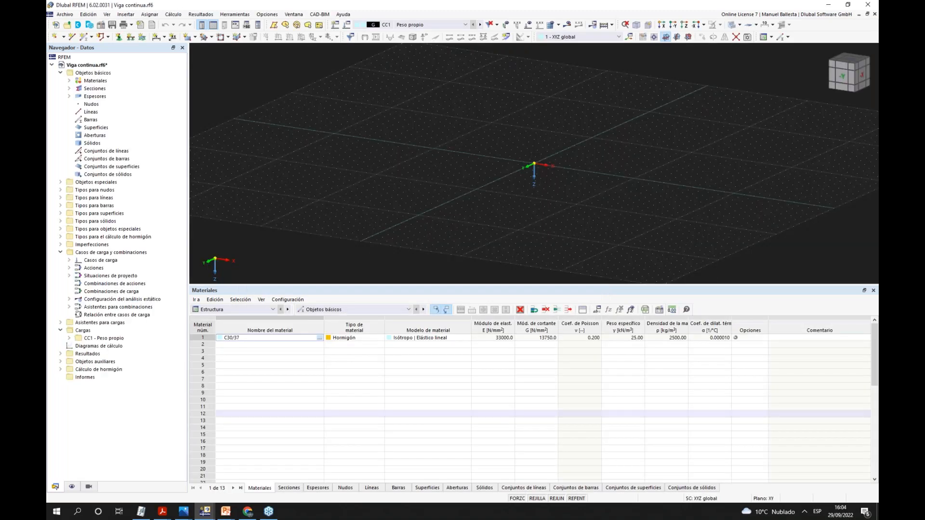
- Delete the default C30/37 concrete material from the model
{"action": "left_click", "coordinate": [69, 80]}
{"action": "right_click", "coordinate": [109, 90]}
{"action": "left_click", "coordinate": [132, 129]}
{"action": "left_click", "coordinate": [471, 287]}
- Delete the default section data from the model
{"action": "left_click", "coordinate": [69, 89]}
{"action": "right_click", "coordinate": [105, 97]}
{"action": "left_click", "coordinate": [130, 136]}
{"action": "left_click", "coordinate": [471, 286]}
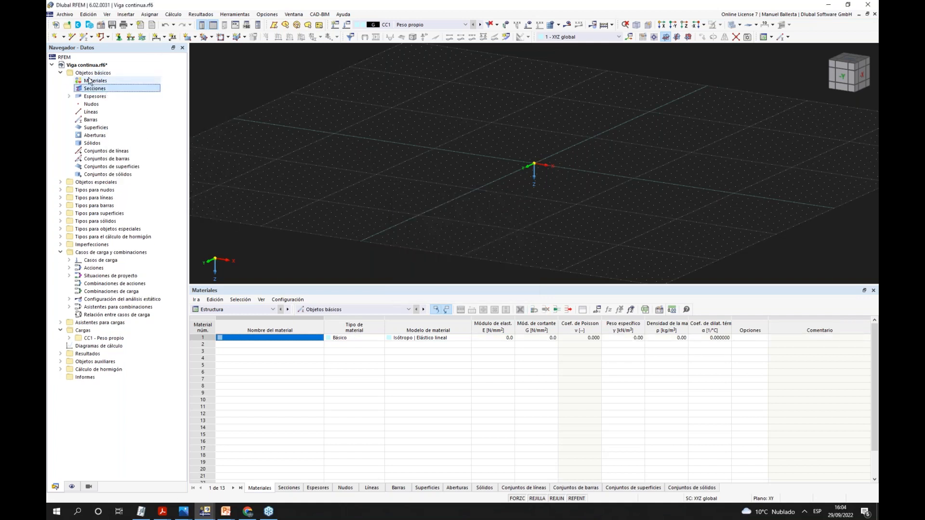
- Start a new material and filter the material library to type Hormigón and subtype Hormigón
{"action": "right_click", "coordinate": [90, 81]}
{"action": "left_click", "coordinate": [120, 95]}
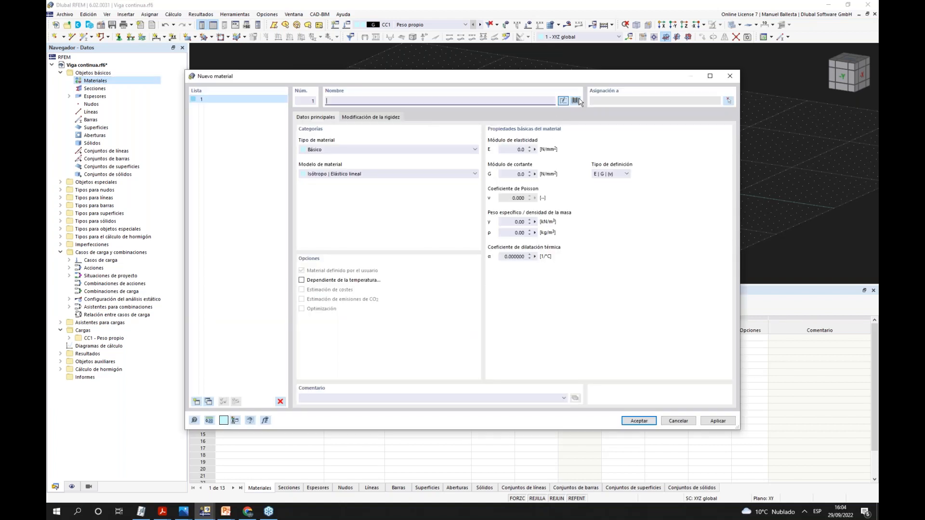
{"action": "left_click", "coordinate": [575, 100]}
{"action": "left_click", "coordinate": [198, 130]}
{"action": "left_click", "coordinate": [193, 144]}
{"action": "left_click", "coordinate": [200, 154]}
{"action": "left_click", "coordinate": [200, 162]}
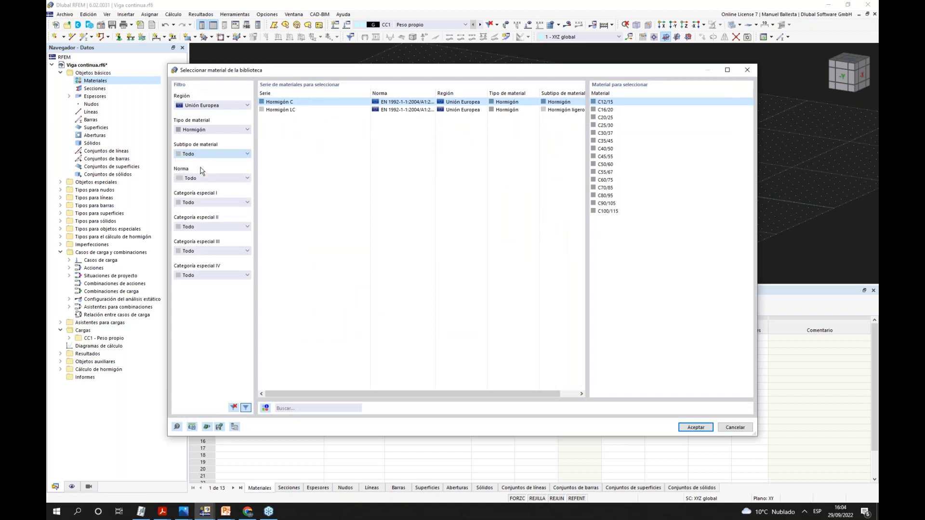
- Choose C35/45 concrete from the library, check its time-dependent properties and save the material
{"action": "left_click", "coordinate": [597, 141]}
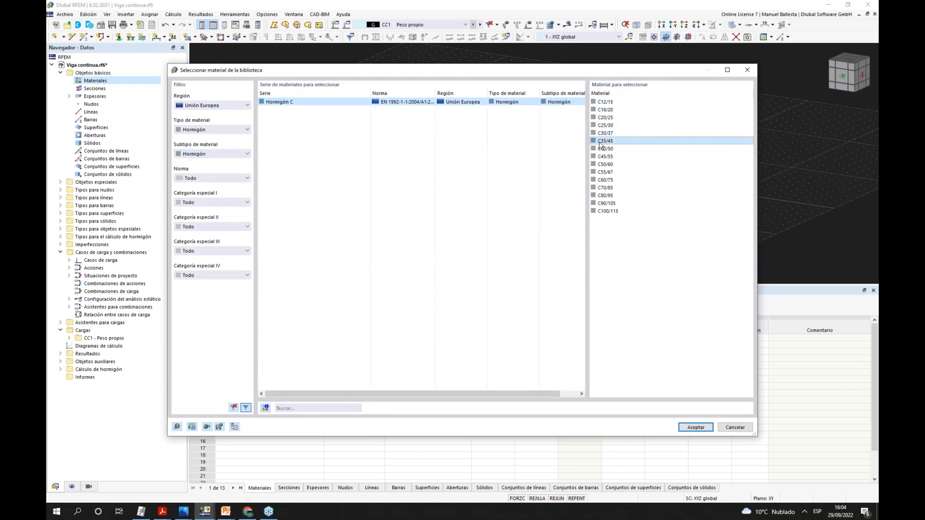
{"action": "left_click", "coordinate": [695, 427]}
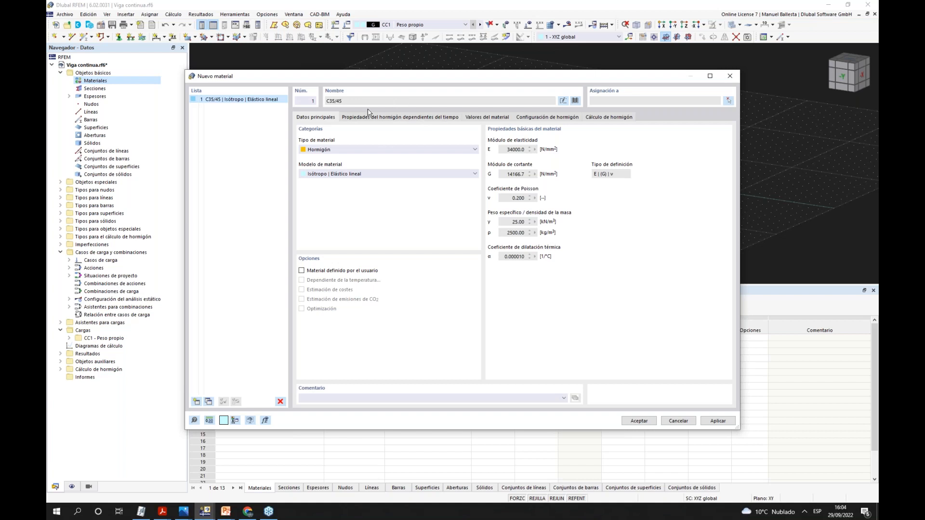
{"action": "left_click", "coordinate": [418, 118]}
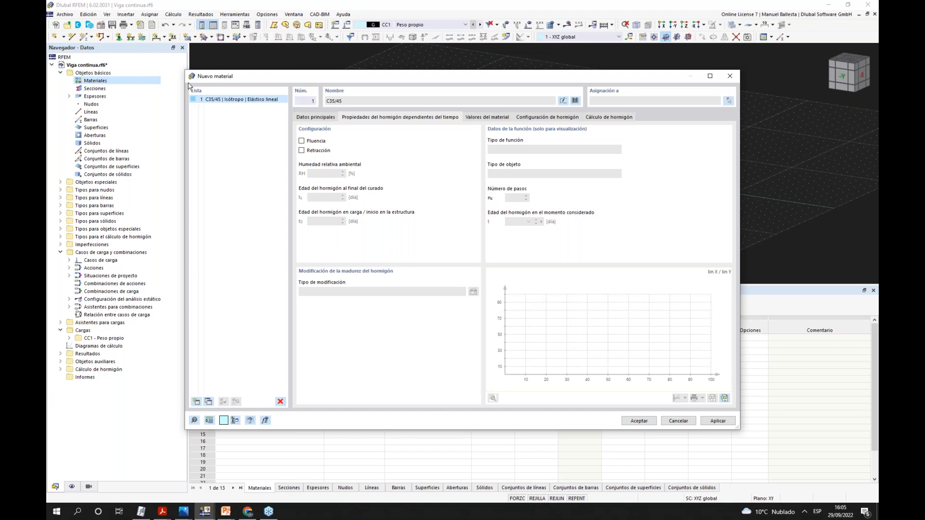
{"action": "left_click", "coordinate": [639, 422]}
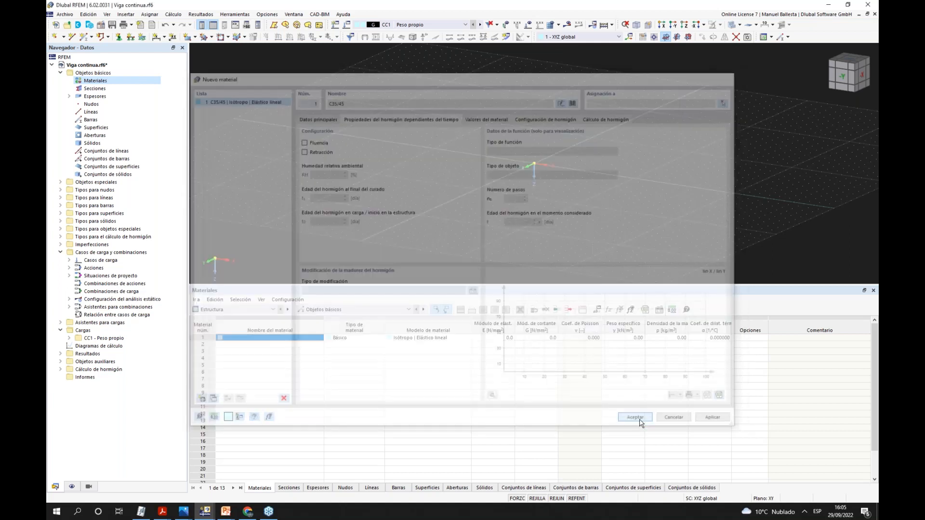
- Start a new section with the C35/45 material, preview the square and T shapes, and choose the solid rectangular shape
{"action": "right_click", "coordinate": [98, 97]}
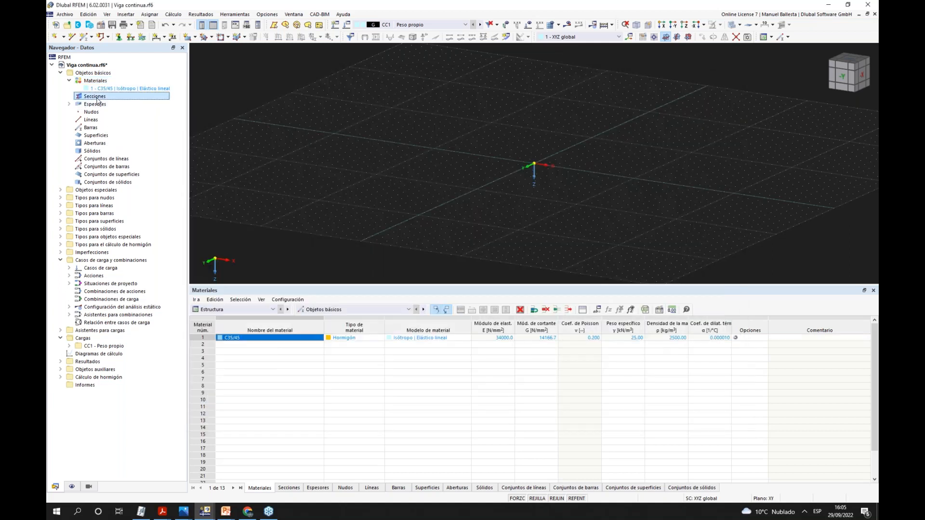
{"action": "left_click", "coordinate": [117, 114]}
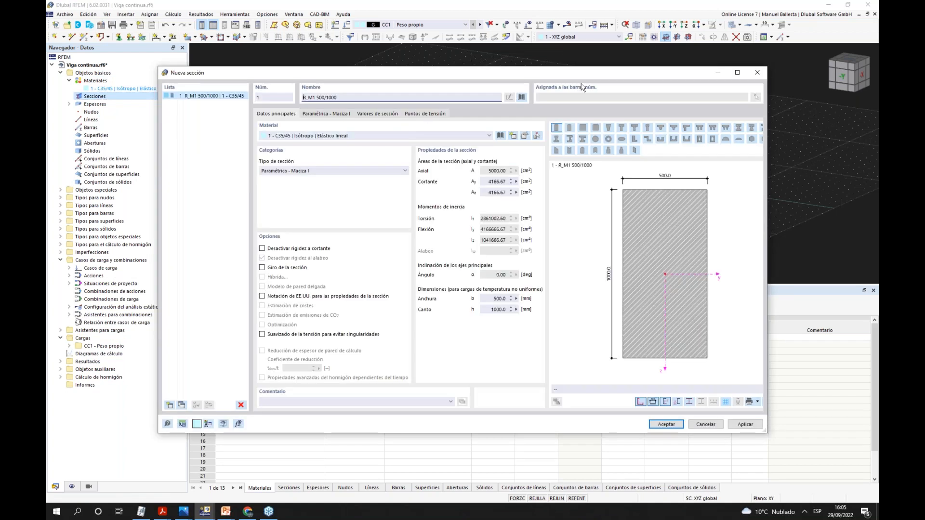
{"action": "left_click", "coordinate": [569, 129]}
{"action": "left_click", "coordinate": [582, 129]}
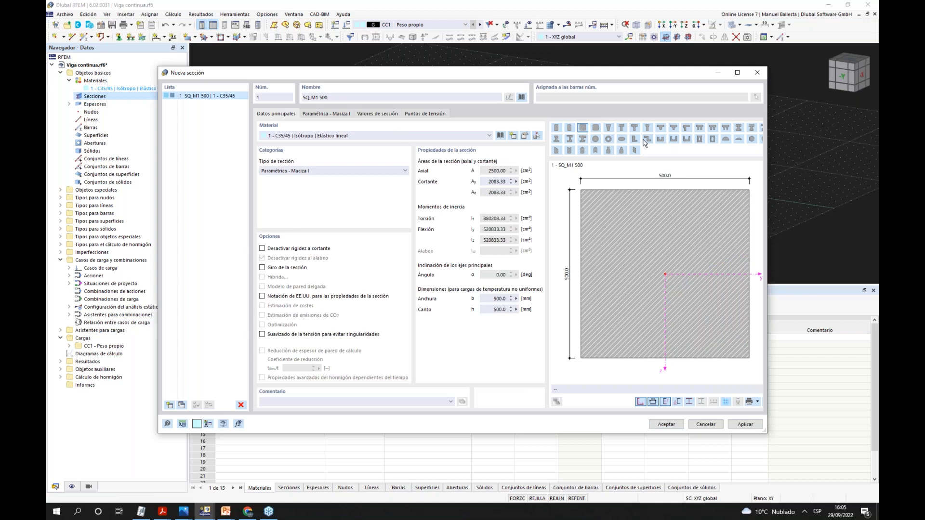
{"action": "left_click", "coordinate": [622, 129]}
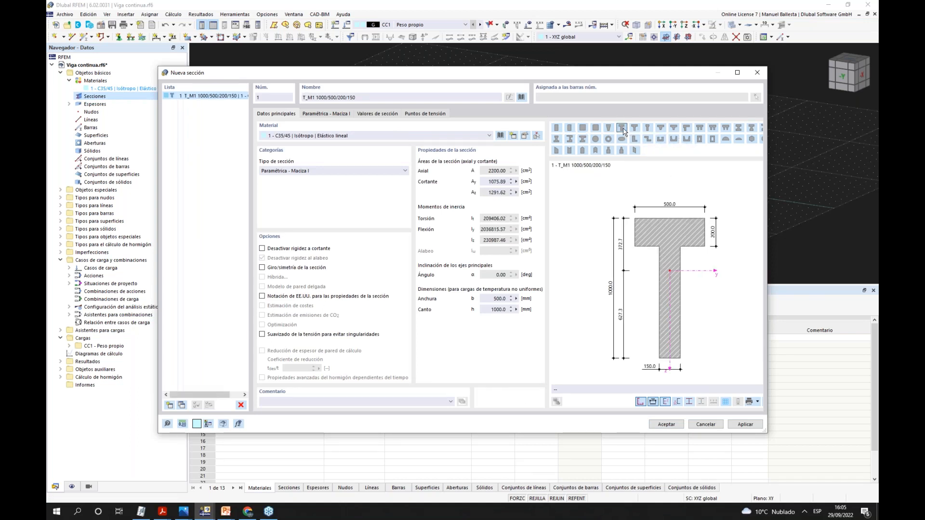
{"action": "left_click", "coordinate": [556, 129]}
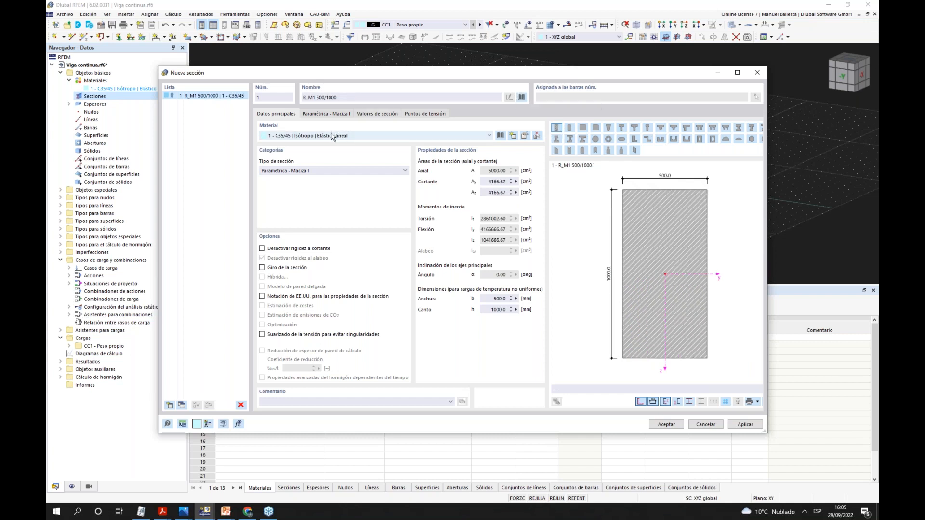
- Set the rectangular section's width b to 400 mm and its height h to 600 mm
{"action": "left_click", "coordinate": [326, 114]}
{"action": "left_click", "coordinate": [358, 139]}
{"action": "double_click", "coordinate": [321, 140]}
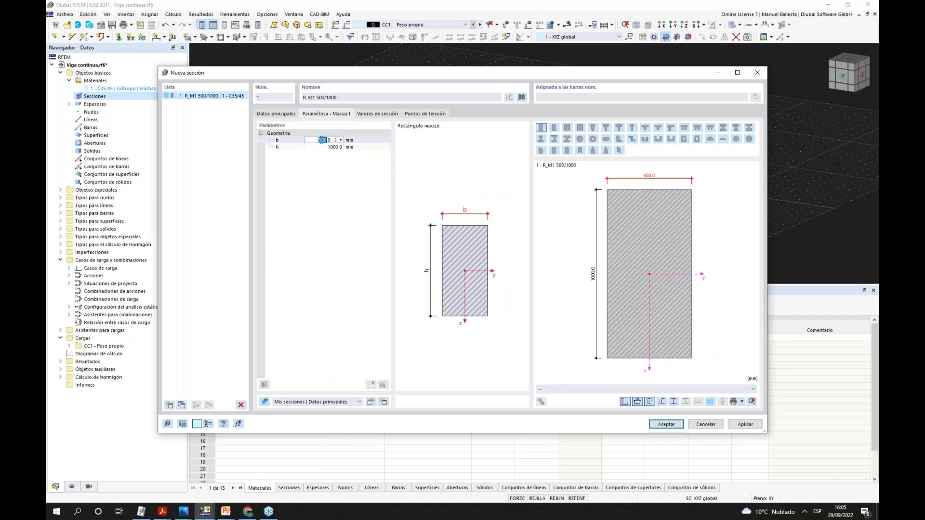
{"action": "type", "text": "400"}
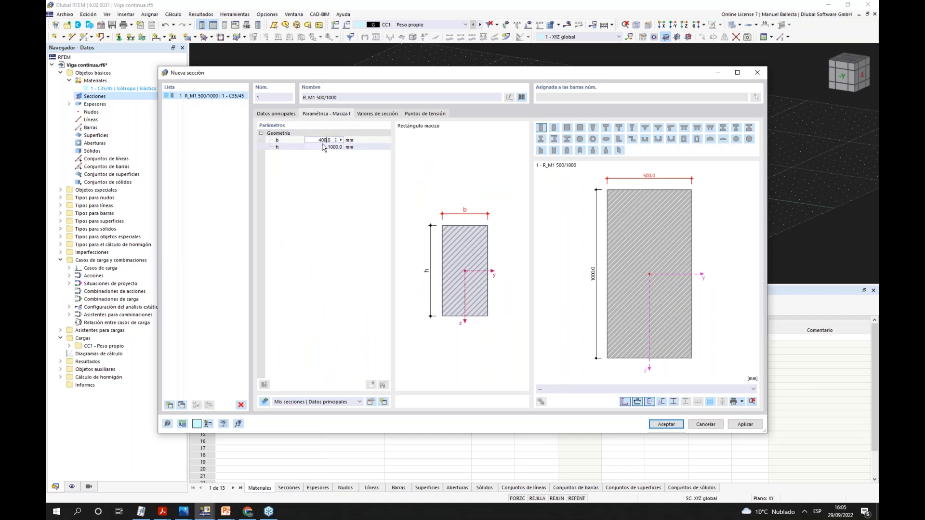
{"action": "left_click_drag", "start_coordinate": [331, 147], "coordinate": [316, 149]}
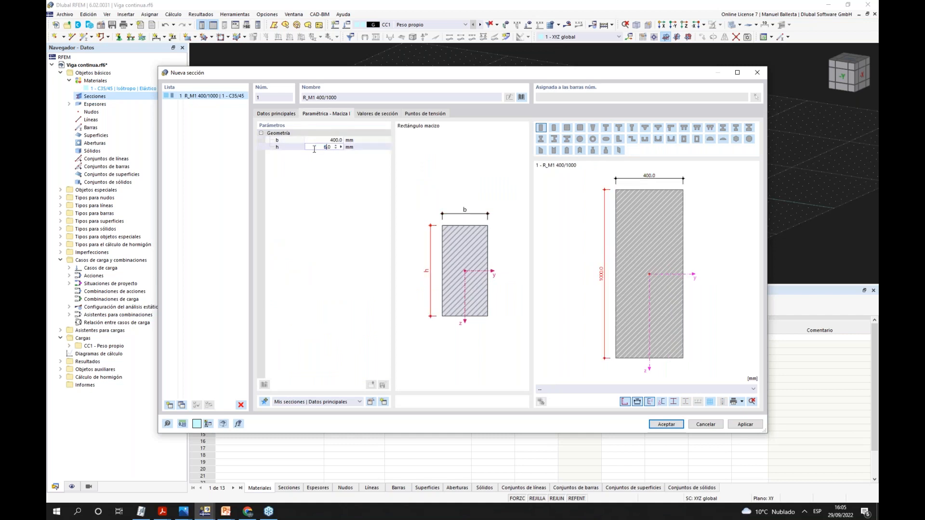
- Change the section's width b to 300 mm and enable stress smoothing to avoid singularities
{"action": "key", "text": "shift+Tab"}
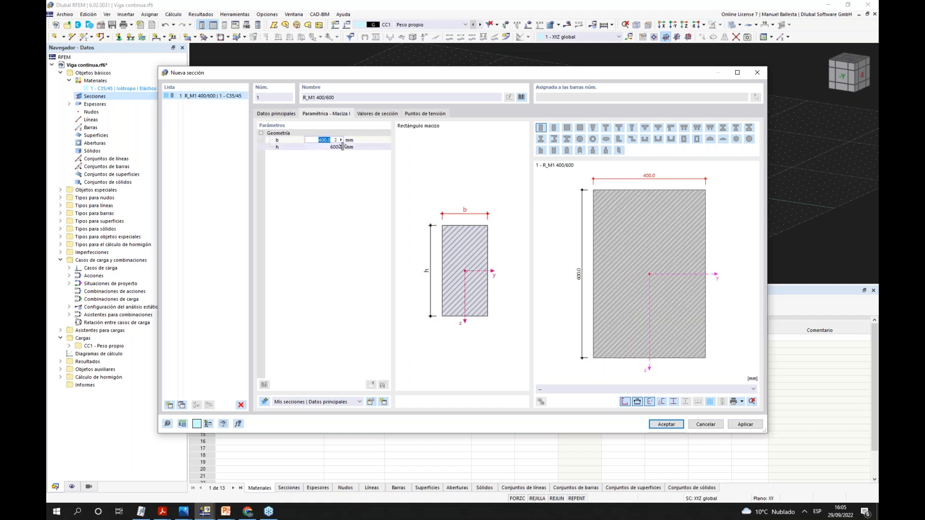
{"action": "type", "text": "300"}
{"action": "key", "text": "Return"}
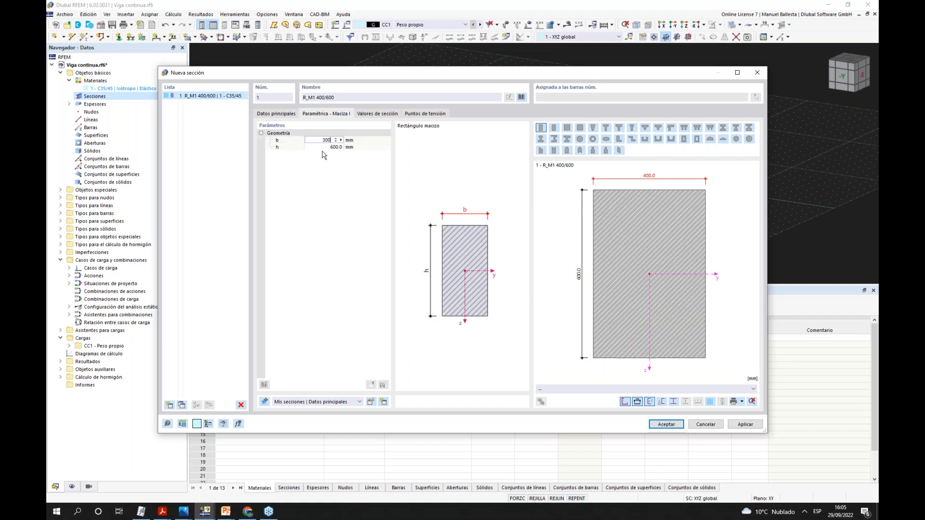
{"action": "left_click", "coordinate": [322, 150]}
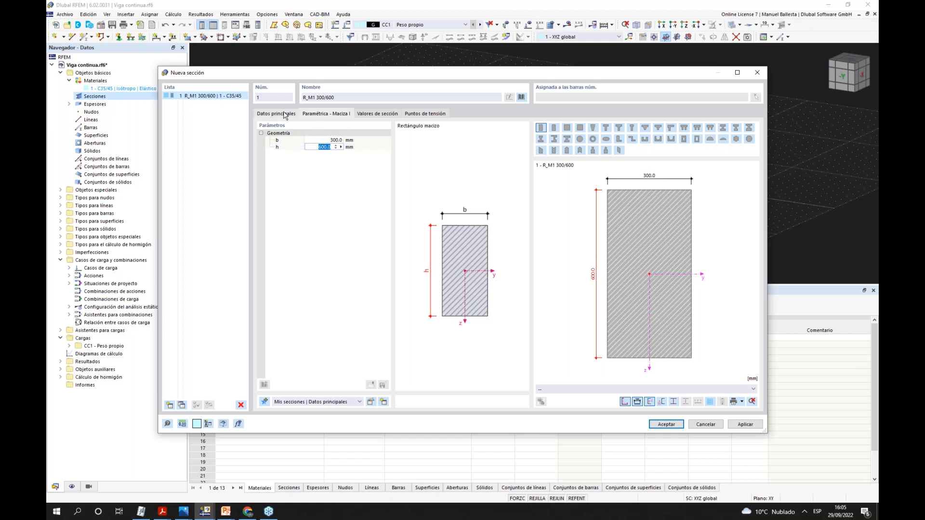
{"action": "left_click", "coordinate": [284, 116]}
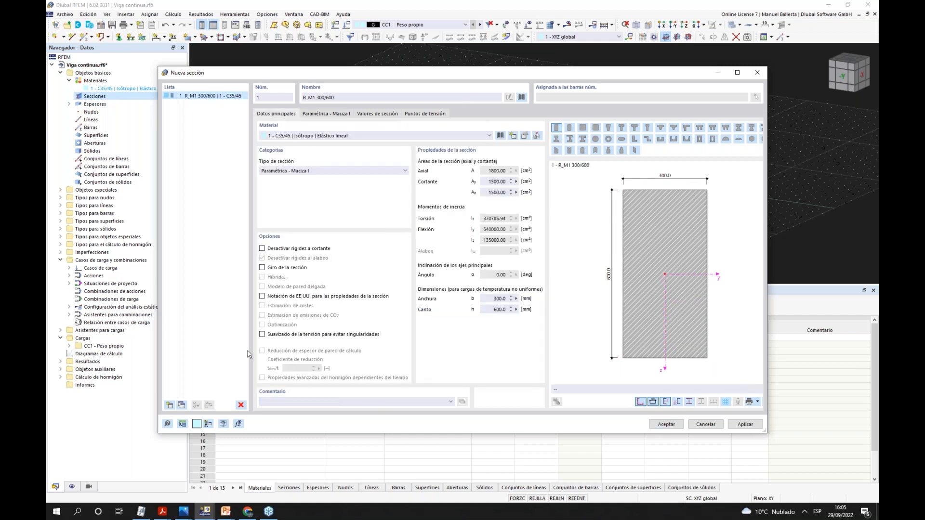
{"action": "left_click", "coordinate": [261, 335]}
- Examine the unit stresses at the section's stress points, showing the normal stress distribution for axial force N
{"action": "left_click", "coordinate": [415, 115]}
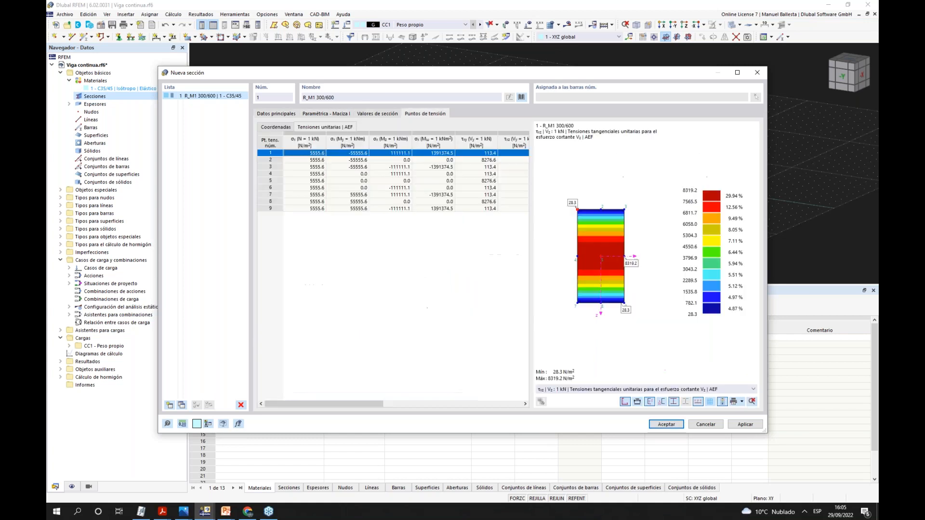
{"action": "left_click", "coordinate": [312, 154]}
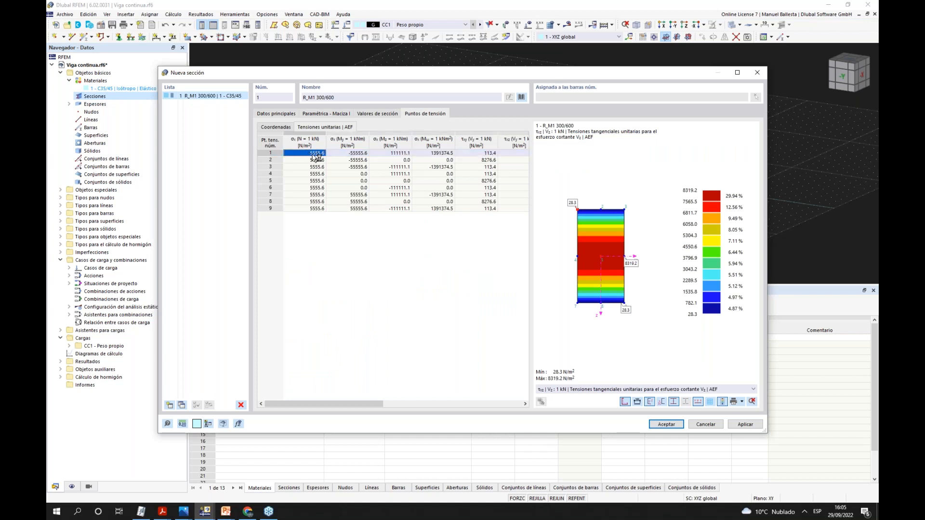
{"action": "scroll", "coordinate": [574, 214], "scroll_direction": "up", "scroll_amount": 3}
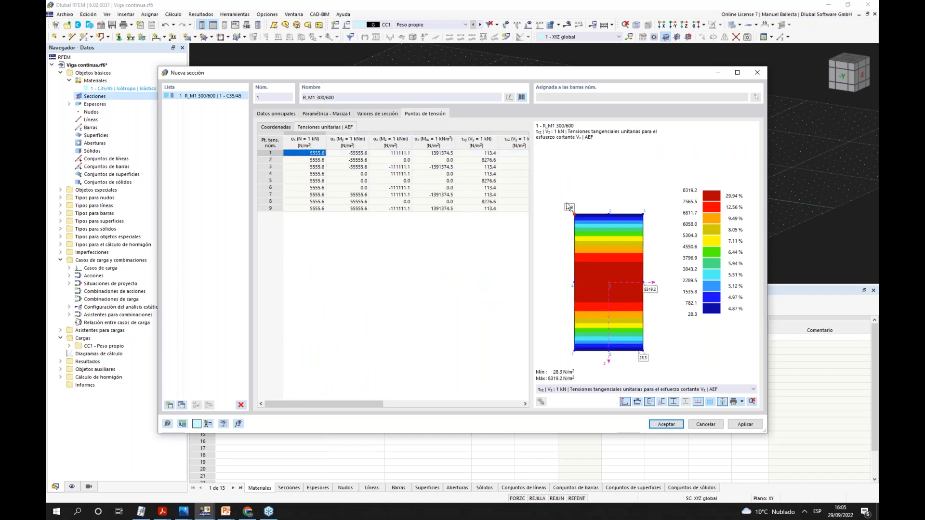
{"action": "left_click", "coordinate": [309, 158]}
{"action": "left_click", "coordinate": [309, 153]}
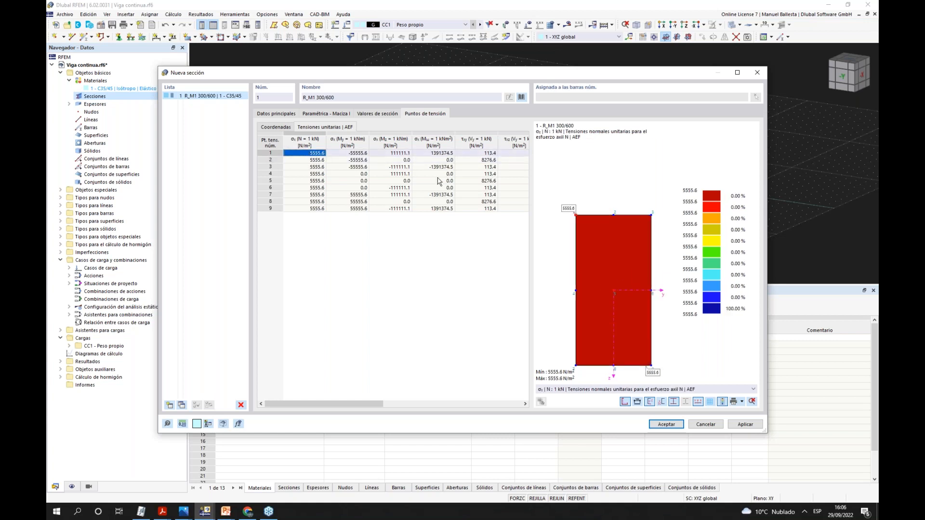
{"action": "scroll", "coordinate": [570, 226], "scroll_direction": "down", "scroll_amount": 1}
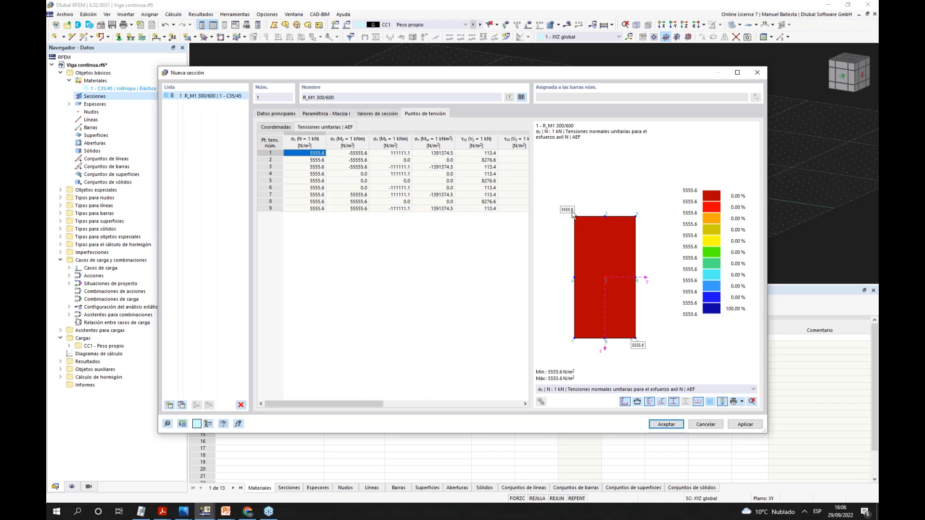
- Examine the section's unit stress distributions for bending moment My and shear force Vz, and accept the new section
{"action": "left_click", "coordinate": [359, 153]}
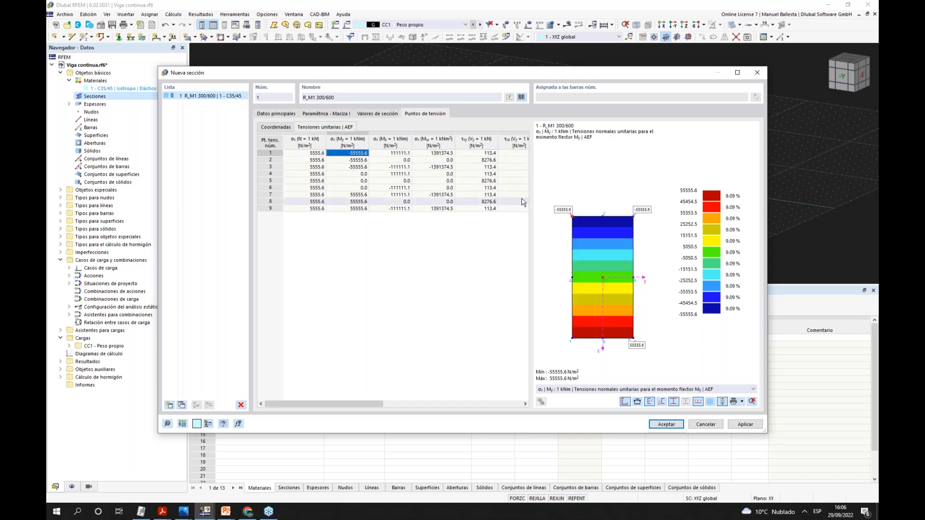
{"action": "left_click_drag", "start_coordinate": [378, 402], "coordinate": [394, 405]}
{"action": "left_click", "coordinate": [513, 159]}
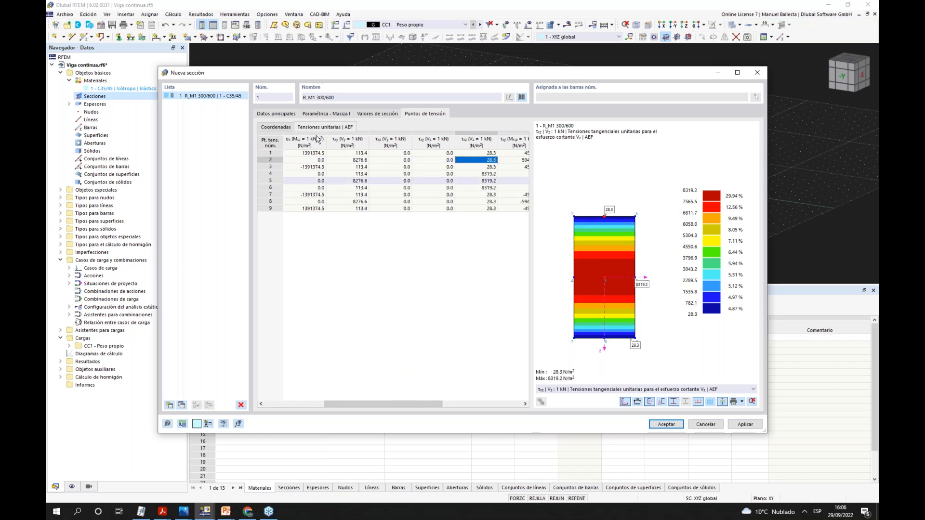
{"action": "left_click", "coordinate": [667, 425]}
- Temporarily enable creep for the C35/45 material to examine its creep curve and calculated time-dependent parameters, and disable it again
{"action": "right_click", "coordinate": [135, 89]}
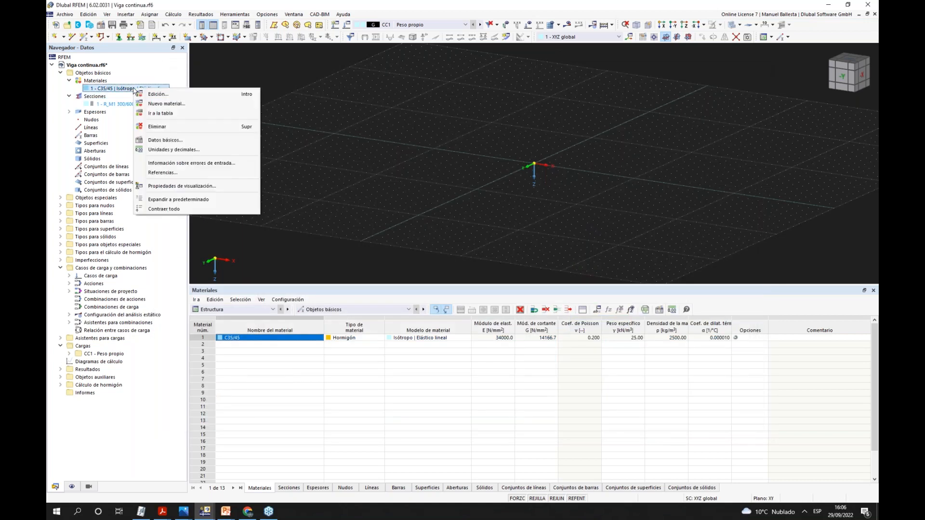
{"action": "left_click", "coordinate": [157, 94]}
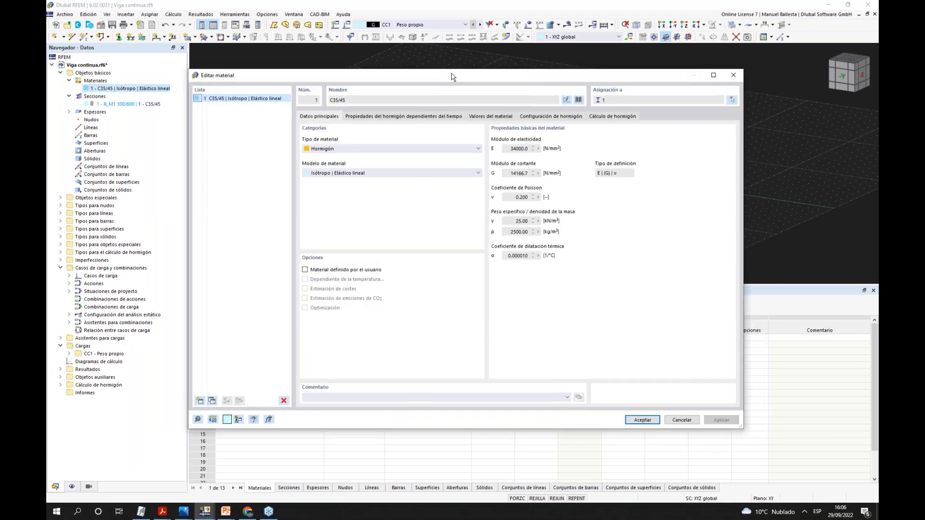
{"action": "left_click", "coordinate": [440, 110]}
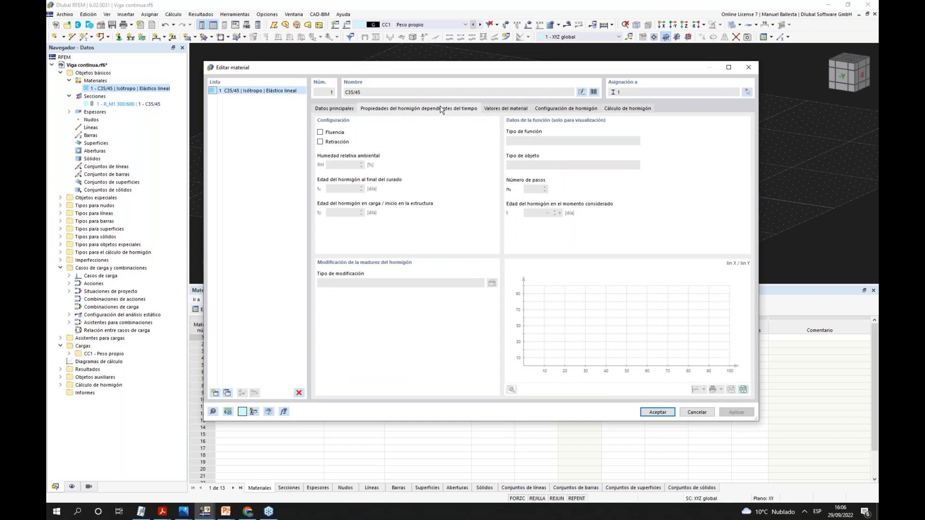
{"action": "left_click", "coordinate": [320, 132]}
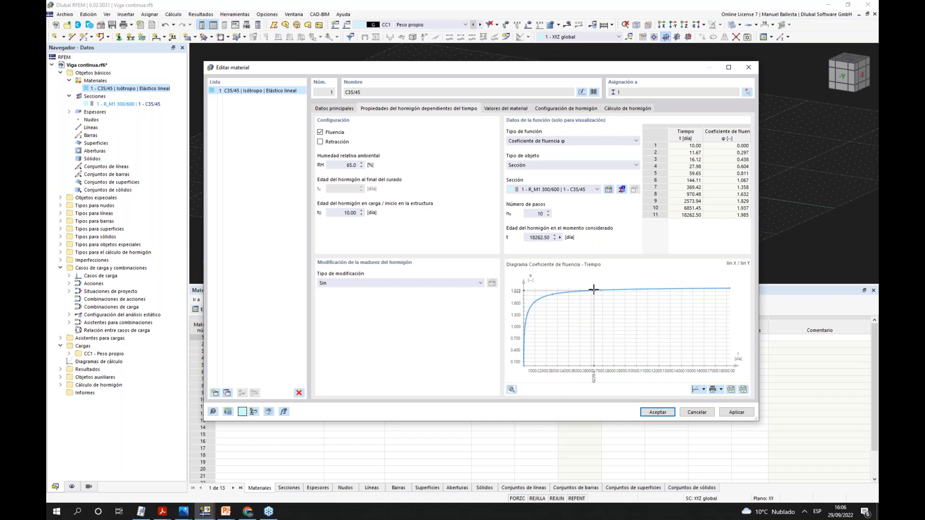
{"action": "left_click", "coordinate": [512, 389]}
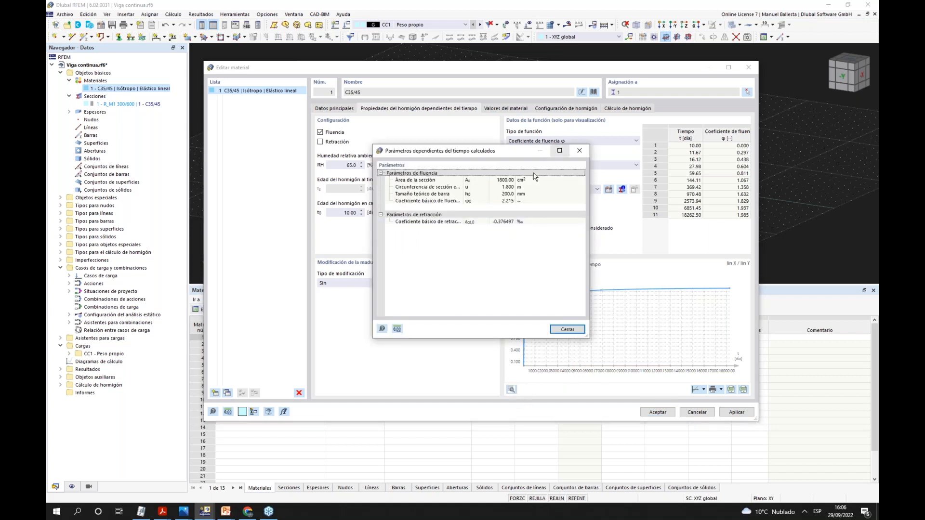
{"action": "left_click", "coordinate": [578, 152]}
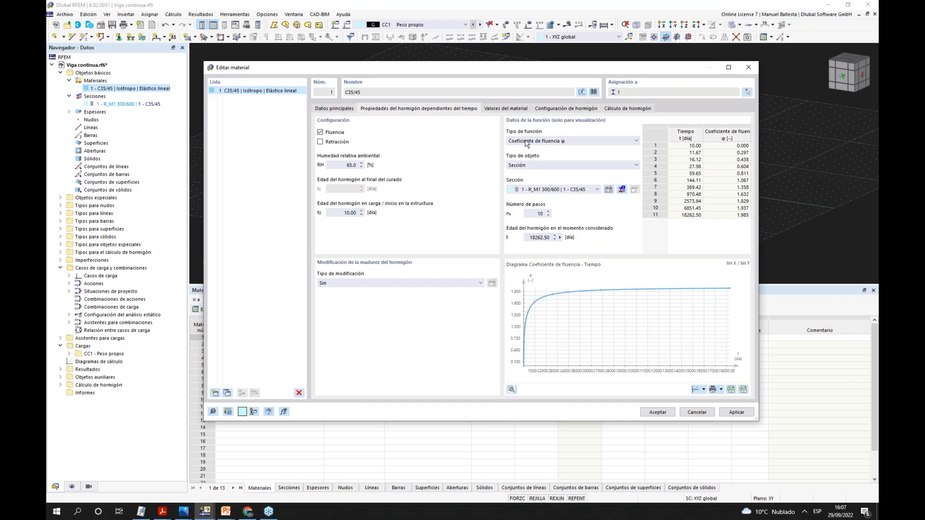
{"action": "left_click", "coordinate": [319, 132]}
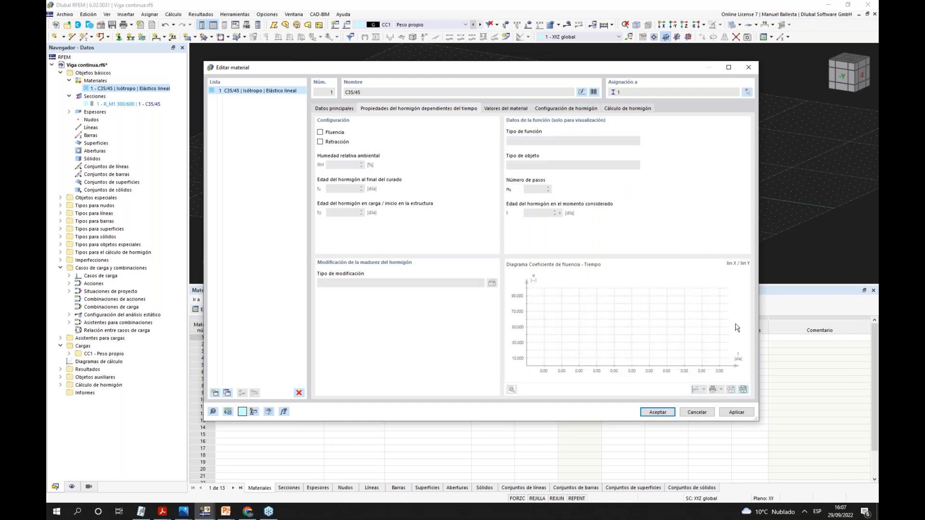
{"action": "left_click", "coordinate": [657, 412]}
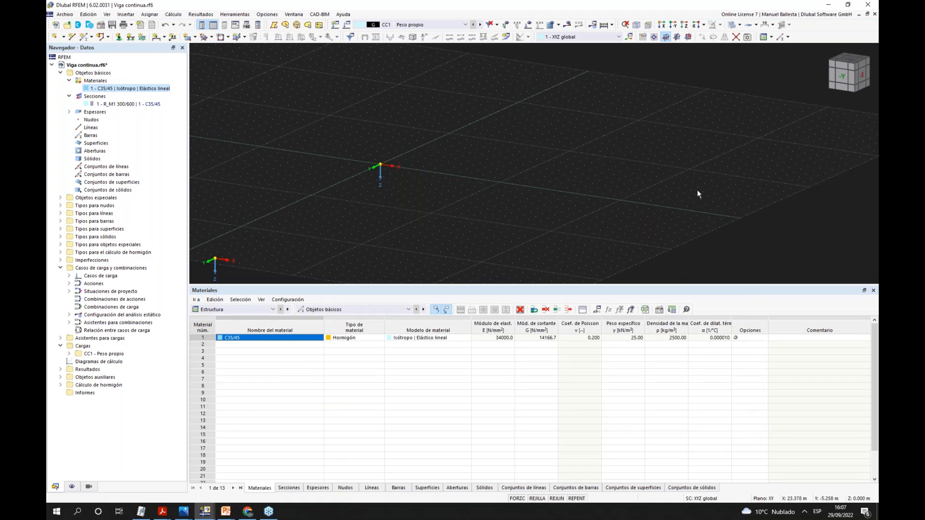
- Start a new member of type Viga with section R_M1 300/600 and deactivate its design properties
{"action": "middle_click_drag", "start_coordinate": [443, 153], "coordinate": [458, 150]}
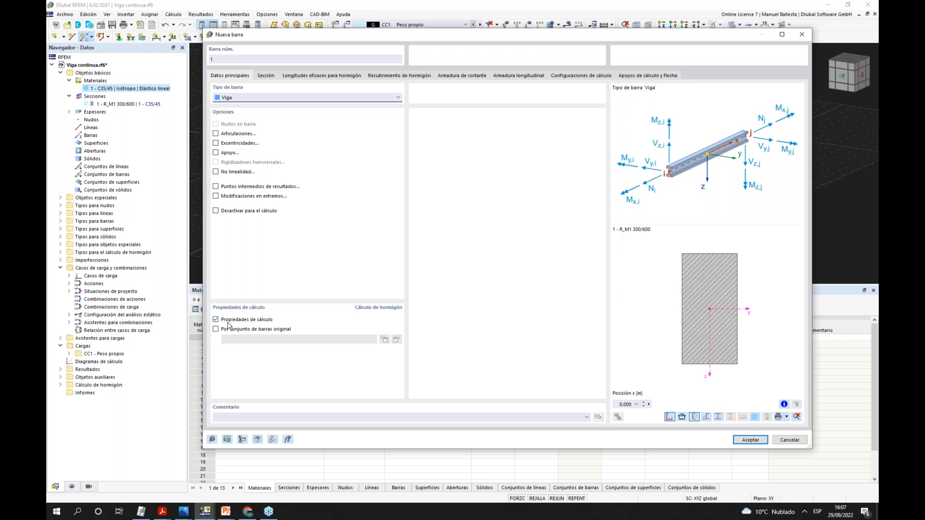
{"action": "left_click", "coordinate": [759, 440]}
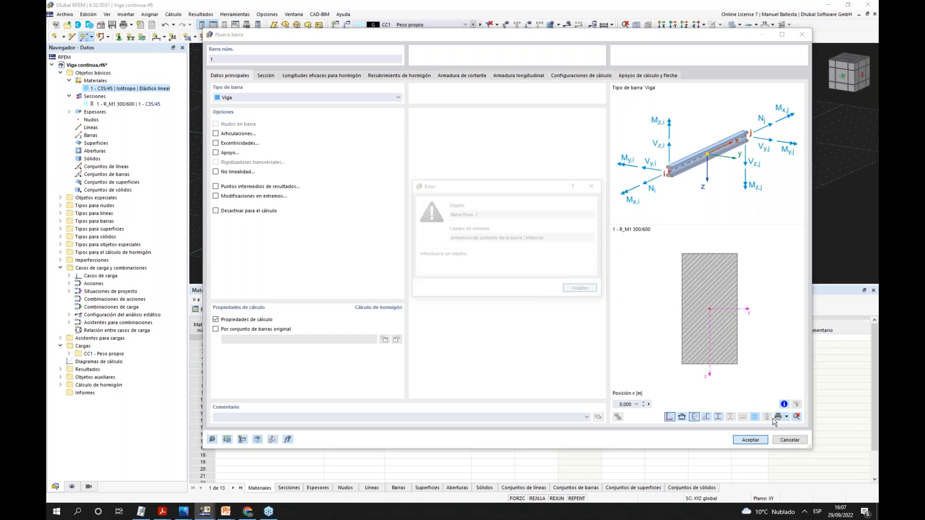
{"action": "left_click", "coordinate": [582, 290]}
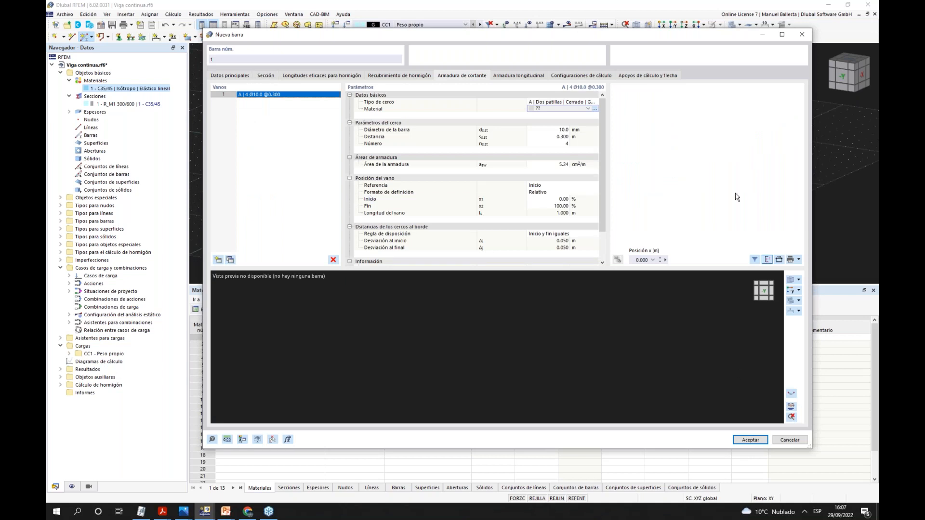
{"action": "left_click", "coordinate": [229, 75]}
{"action": "left_click", "coordinate": [236, 321]}
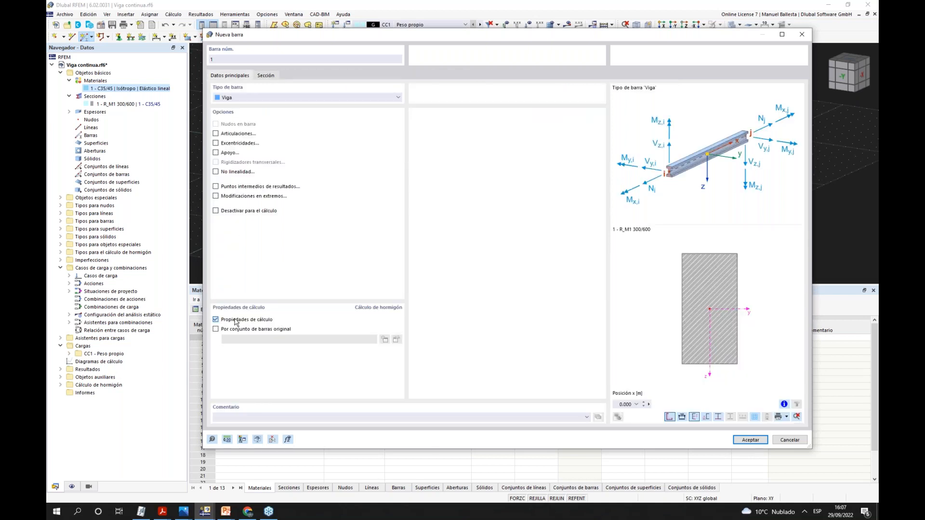
{"action": "left_click", "coordinate": [759, 437]}
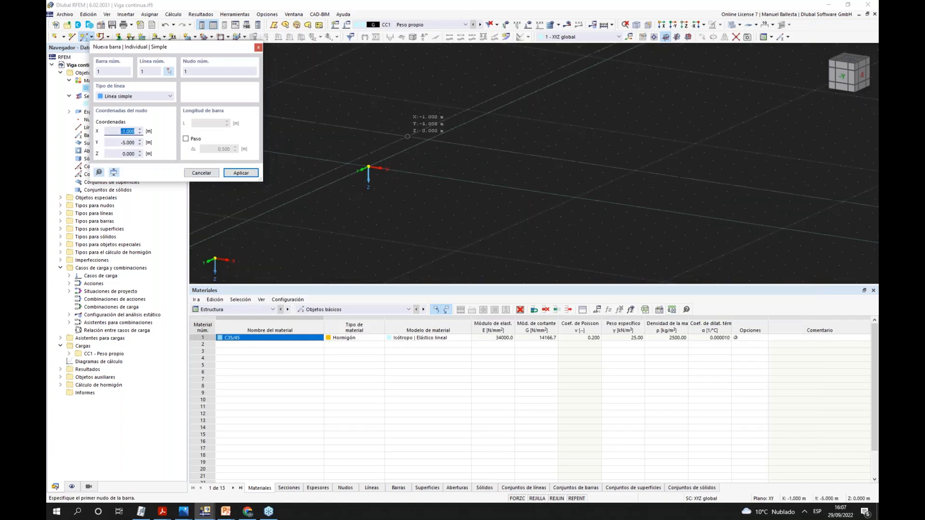
- Draw the beam parallel to the X axis at Y = -4 m and move its end node so the beam is 12 m long
{"action": "left_click", "coordinate": [416, 145]}
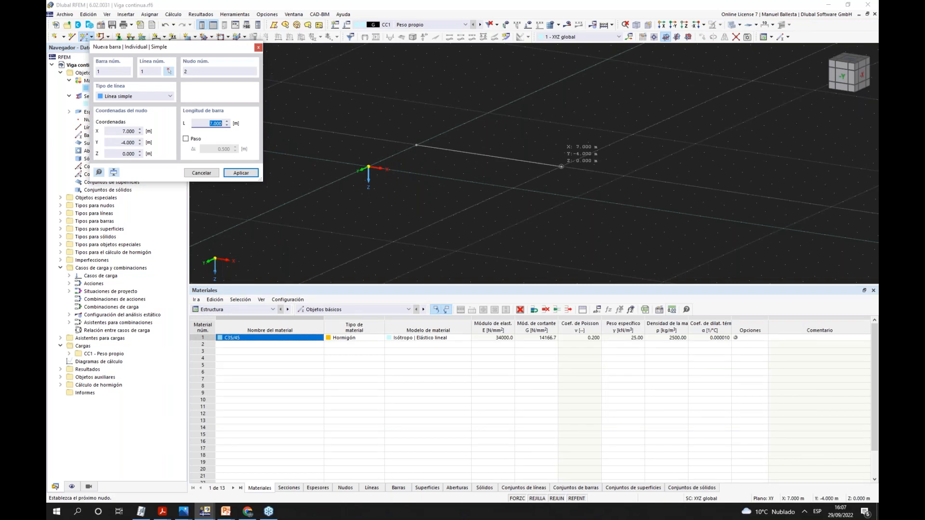
{"action": "left_click", "coordinate": [582, 168]}
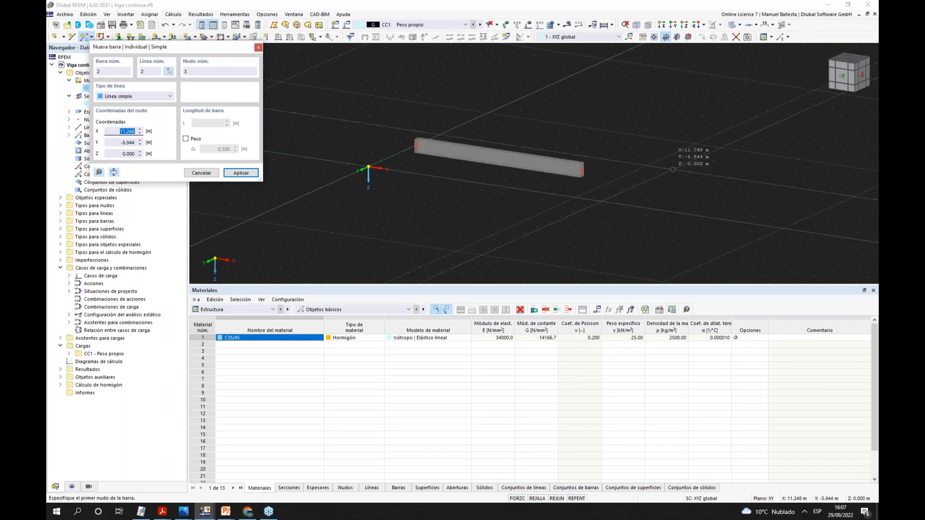
{"action": "key", "text": "Escape"}
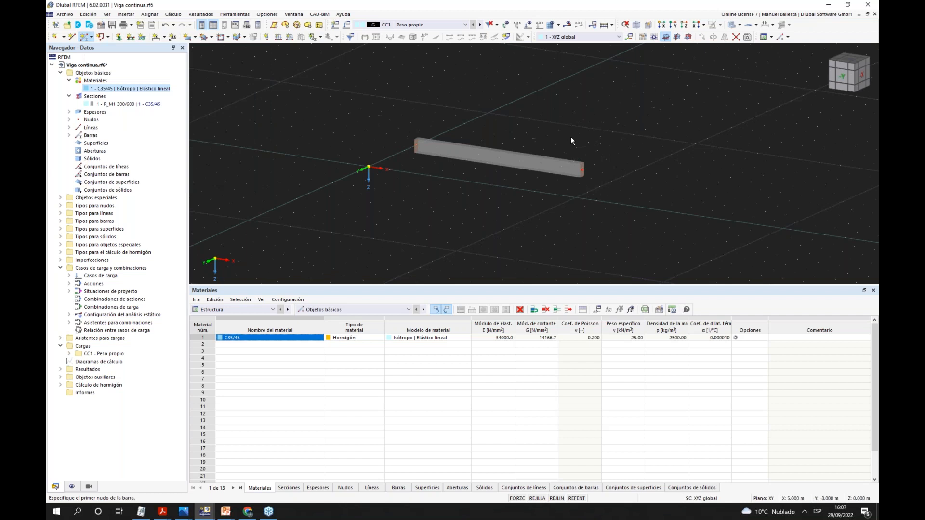
{"action": "left_click_drag", "start_coordinate": [589, 185], "coordinate": [665, 181]}
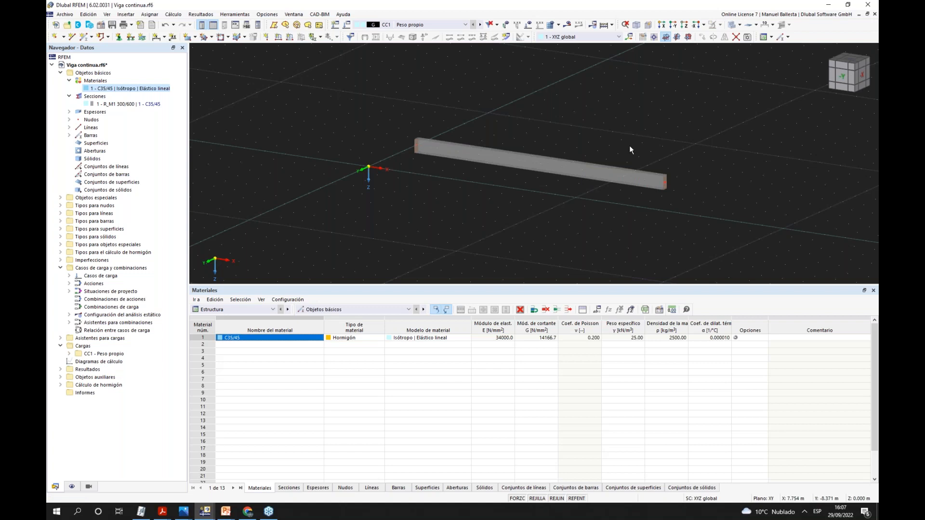
- Start dividing the beam by distance and choose to create nodes on the member without dividing it
{"action": "scroll", "coordinate": [575, 162], "scroll_direction": "up", "scroll_amount": 3}
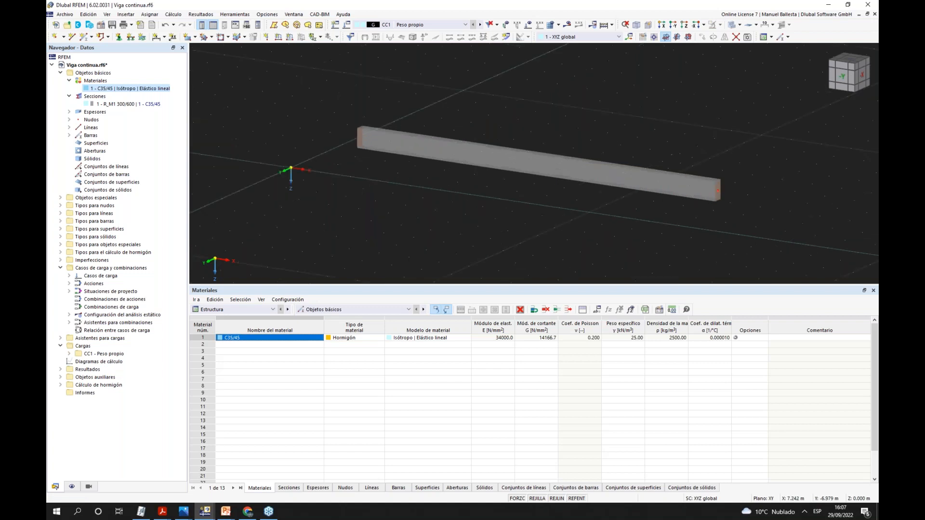
{"action": "right_click", "coordinate": [574, 161]}
{"action": "mouse_move", "coordinate": [612, 191]}
{"action": "mouse_move", "coordinate": [491, 266]}
{"action": "left_click", "coordinate": [593, 284]}
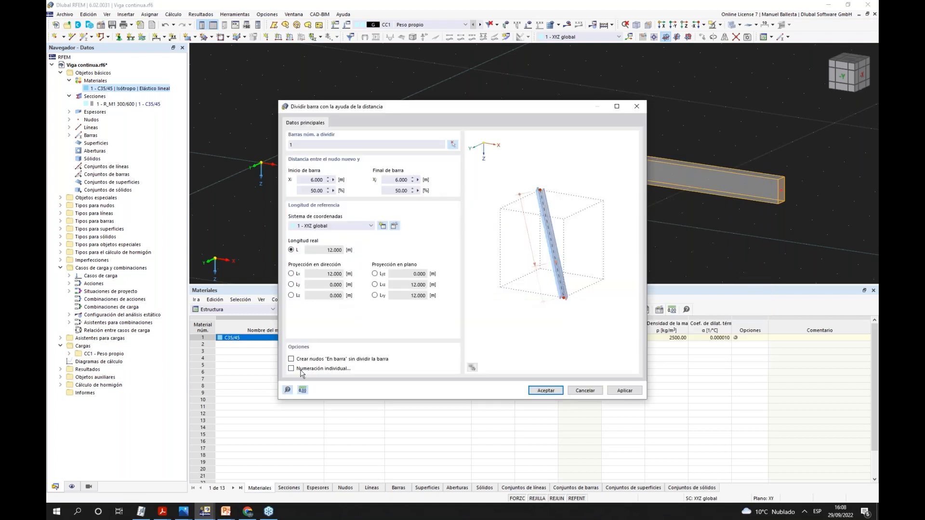
{"action": "left_click", "coordinate": [299, 361]}
- Set the new node's distance from the beam start to 8 m and apply the division
{"action": "double_click", "coordinate": [341, 251]}
{"action": "left_click", "coordinate": [317, 254]}
{"action": "left_click_drag", "start_coordinate": [321, 252], "coordinate": [348, 255]}
{"action": "left_click", "coordinate": [330, 254]}
{"action": "left_click_drag", "start_coordinate": [329, 254], "coordinate": [349, 250]}
{"action": "double_click", "coordinate": [321, 270]}
{"action": "left_click", "coordinate": [324, 249]}
{"action": "double_click", "coordinate": [312, 179]}
{"action": "type", "text": "8"}
{"action": "left_click", "coordinate": [553, 392]}
- Clear the selection and switch the model display to wireframe lines
{"action": "left_click", "coordinate": [581, 202]}
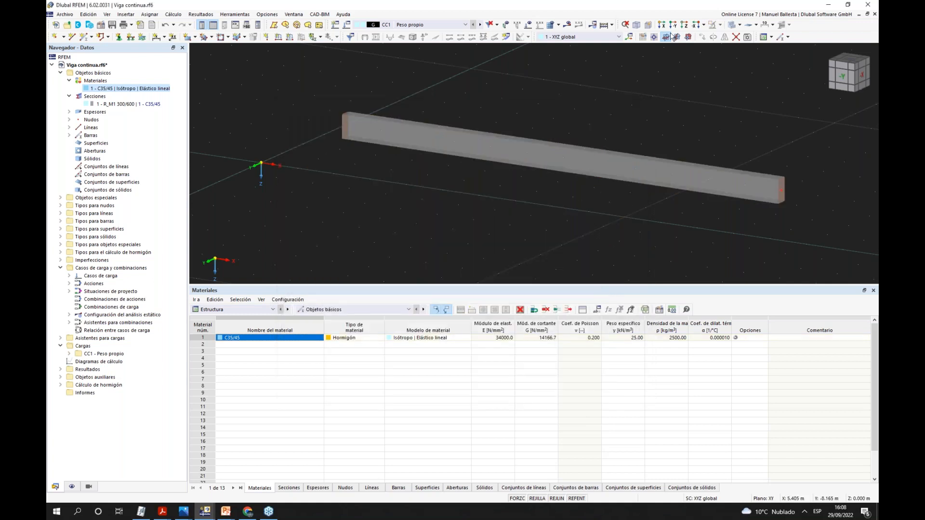
{"action": "left_click", "coordinate": [740, 25]}
{"action": "left_click", "coordinate": [759, 36]}
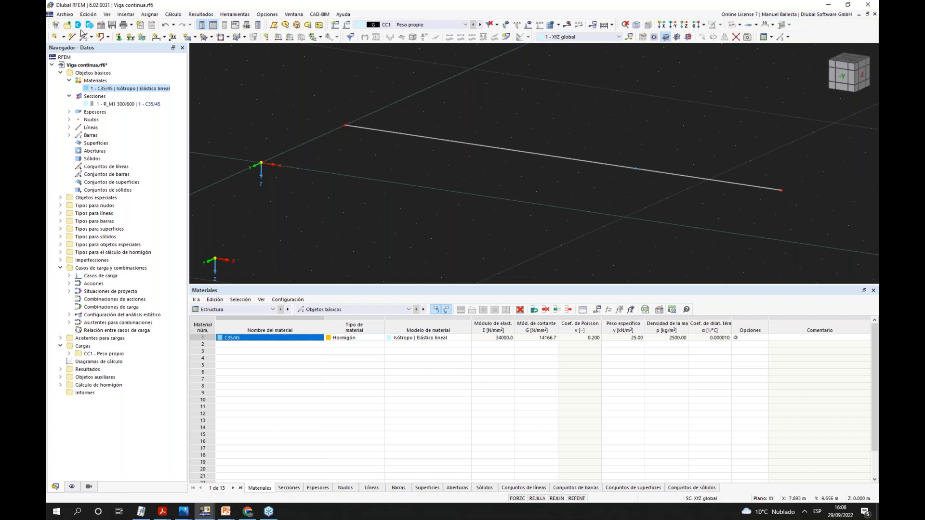
- Create a nodal support with uX, uY, uZ and φX restrained and φY and φZ free, and assign it to the beam's start node
{"action": "left_click", "coordinate": [119, 38]}
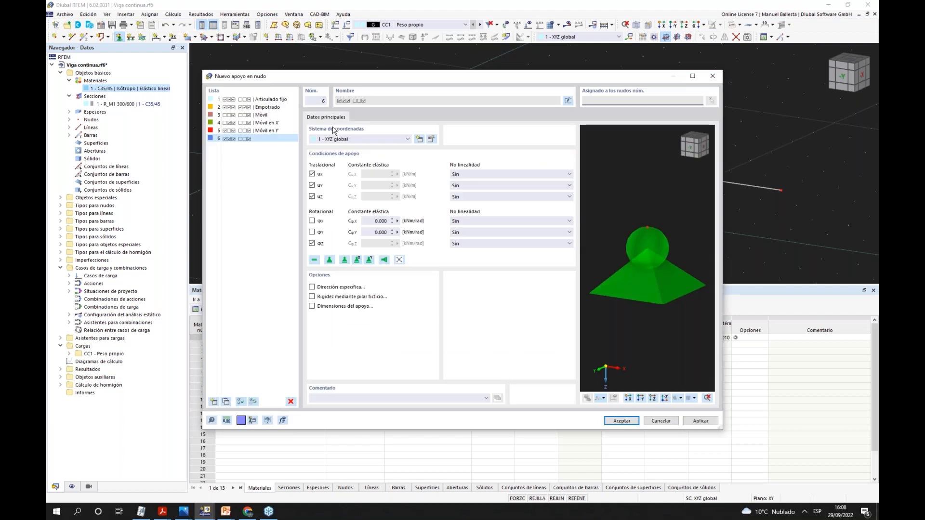
{"action": "left_click", "coordinate": [312, 221]}
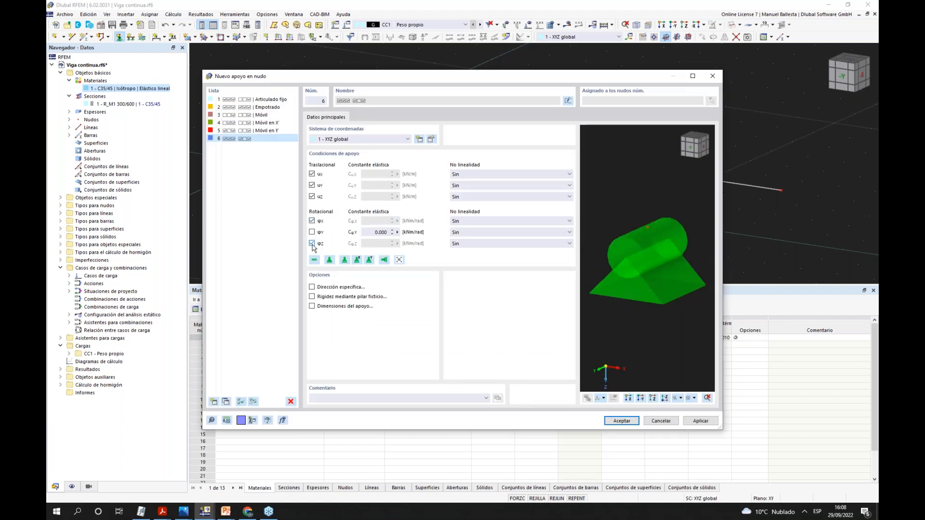
{"action": "left_click", "coordinate": [312, 243]}
{"action": "left_click", "coordinate": [621, 420]}
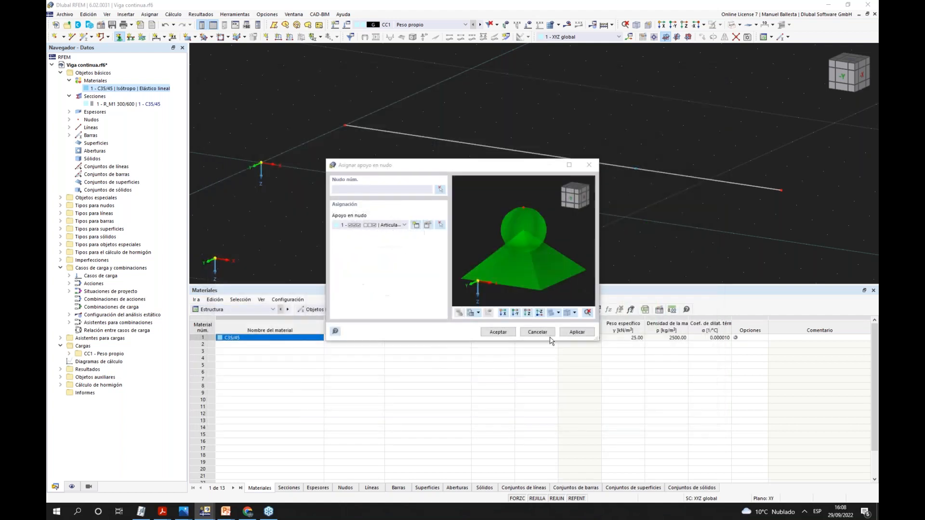
{"action": "left_click", "coordinate": [344, 125]}
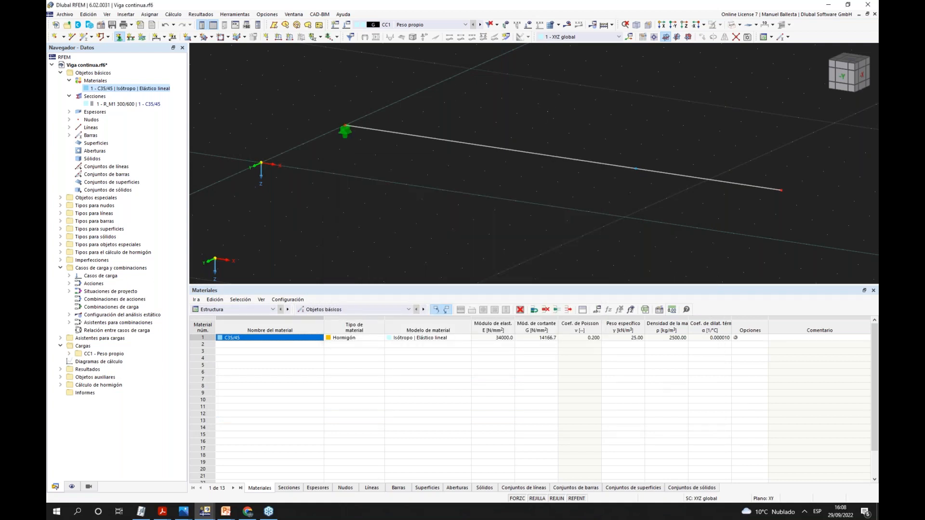
- Create another nodal support with only uY and uZ restrained, leaving uX and all rotations free
{"action": "left_click", "coordinate": [119, 37]}
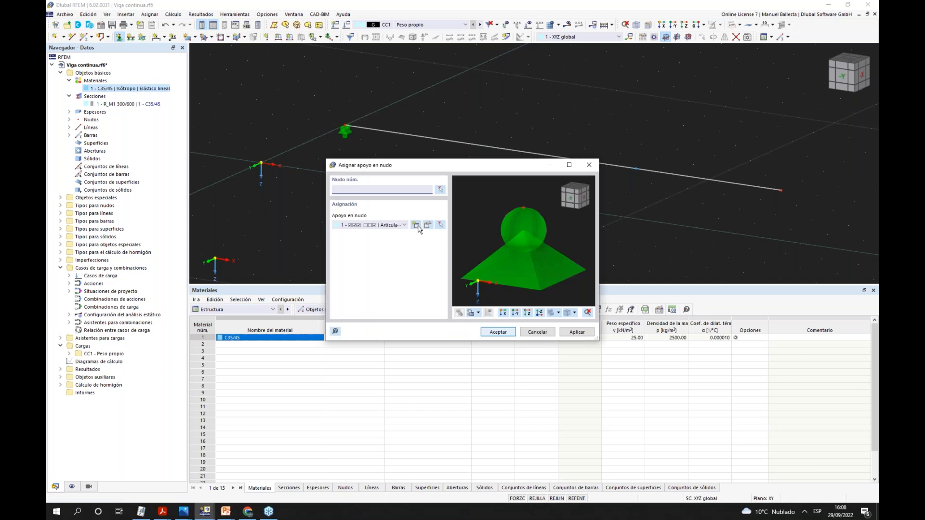
{"action": "left_click", "coordinate": [416, 225]}
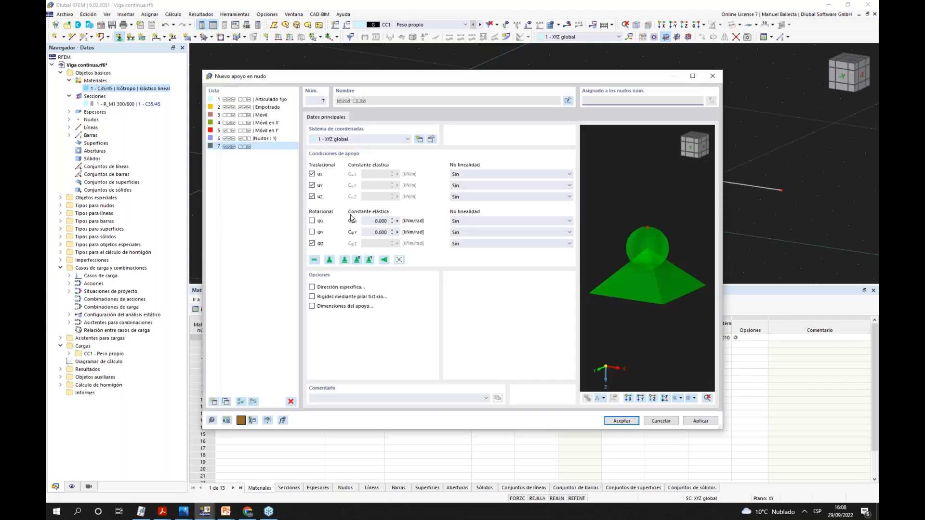
{"action": "left_click", "coordinate": [311, 244]}
{"action": "left_click", "coordinate": [311, 174]}
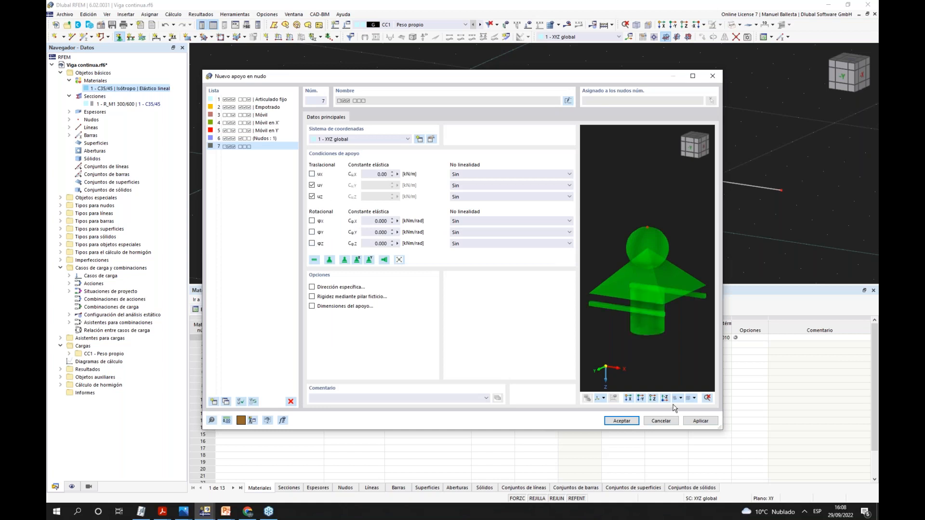
{"action": "left_click", "coordinate": [622, 421]}
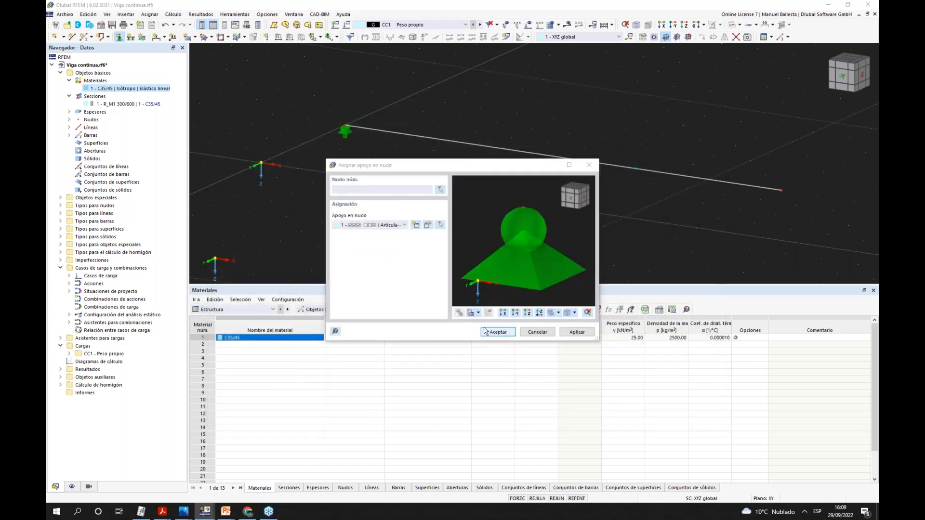
- Assign the sliding support to the intermediate node and the end node of the beam
{"action": "left_click", "coordinate": [503, 335]}
{"action": "left_click", "coordinate": [636, 168]}
{"action": "left_click", "coordinate": [781, 190]}
{"action": "key", "text": "Escape"}
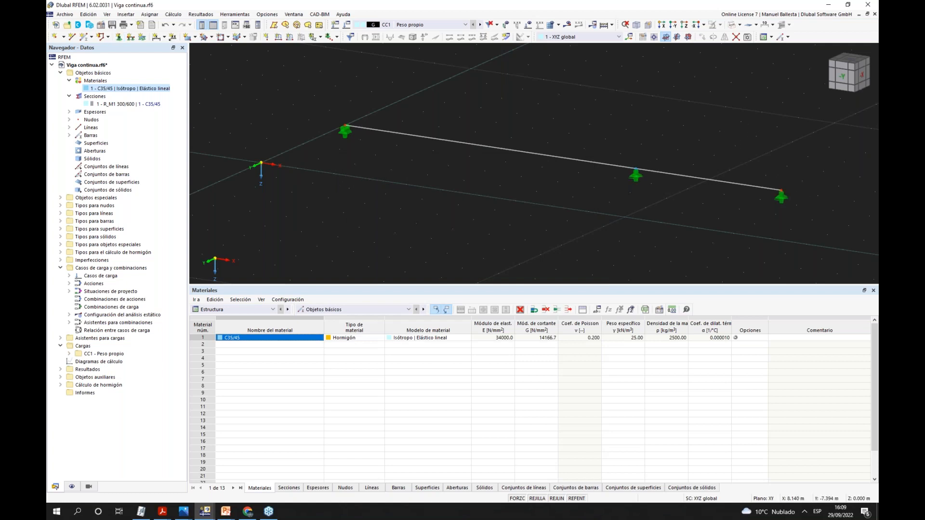
- Add load case CC2 named "Uso" with the action category "Sobrecargas de uso - categoría A: zonas residenciales y domésticas"
{"action": "scroll", "coordinate": [637, 168], "scroll_direction": "up", "scroll_amount": 2}
{"action": "scroll", "coordinate": [756, 94], "scroll_direction": "down", "scroll_amount": 2}
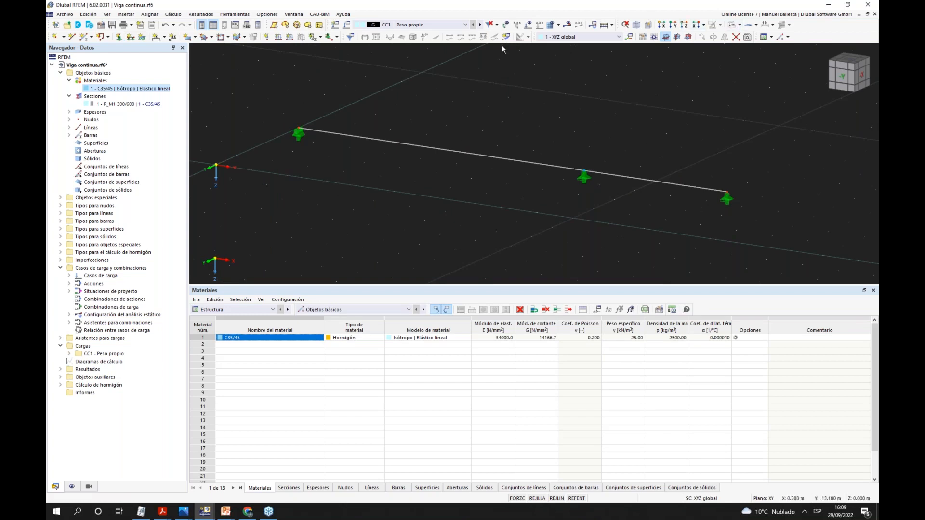
{"action": "left_click", "coordinate": [347, 27]}
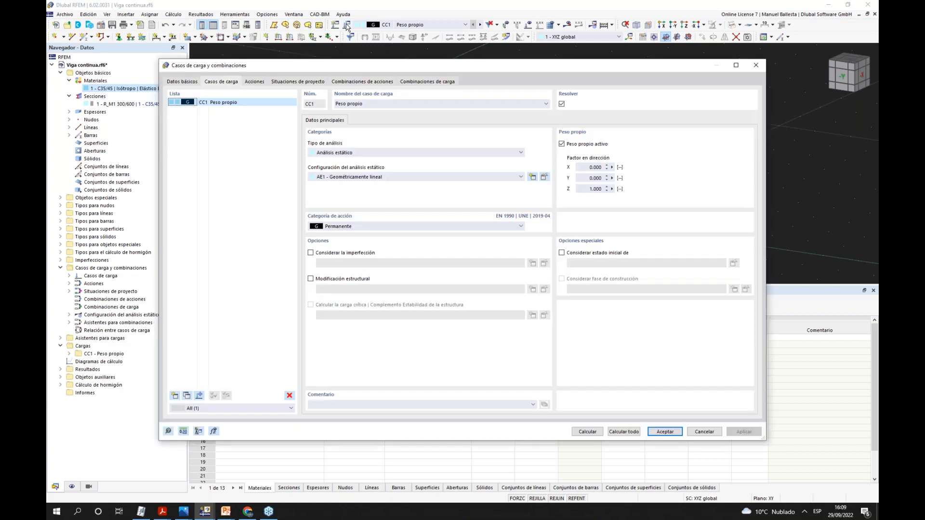
{"action": "left_click", "coordinate": [175, 396]}
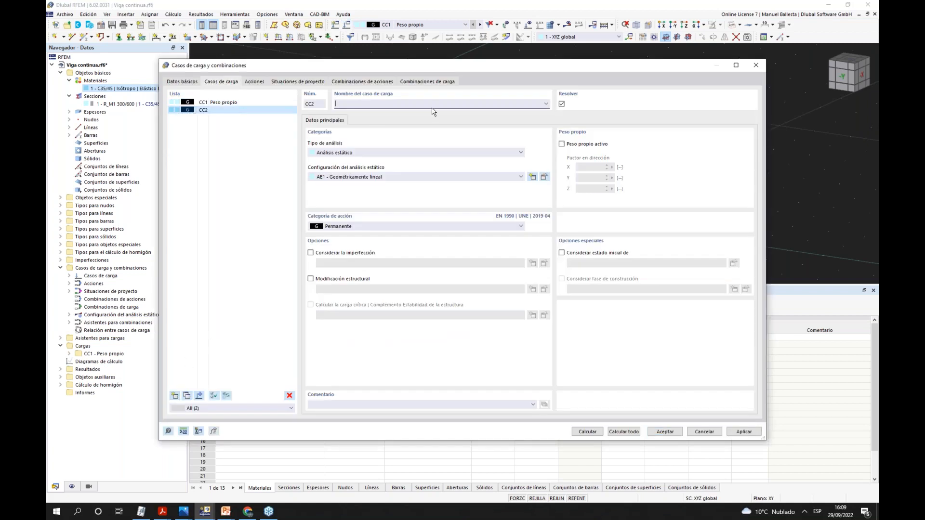
{"action": "left_click", "coordinate": [547, 104]}
{"action": "left_click", "coordinate": [429, 122]}
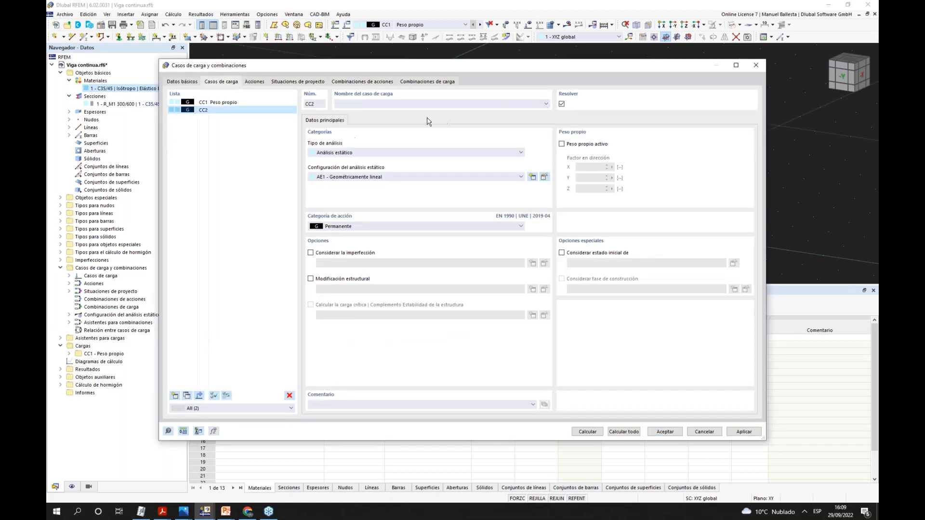
{"action": "left_click", "coordinate": [396, 227]}
{"action": "left_click", "coordinate": [348, 255]}
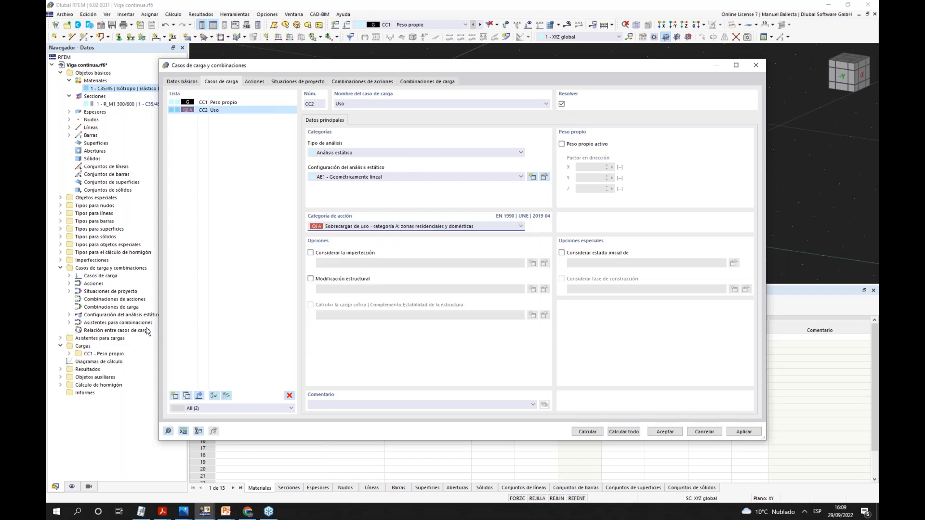
- Duplicate the "Uso" load case as CC3 and name the copy "Uso 2"
{"action": "left_click", "coordinate": [187, 396]}
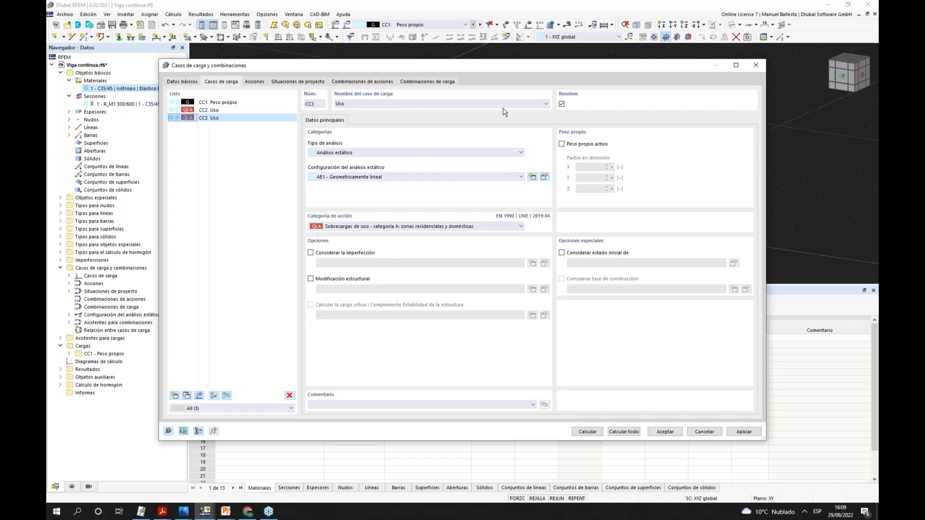
{"action": "left_click", "coordinate": [547, 104]}
{"action": "left_click", "coordinate": [454, 120]}
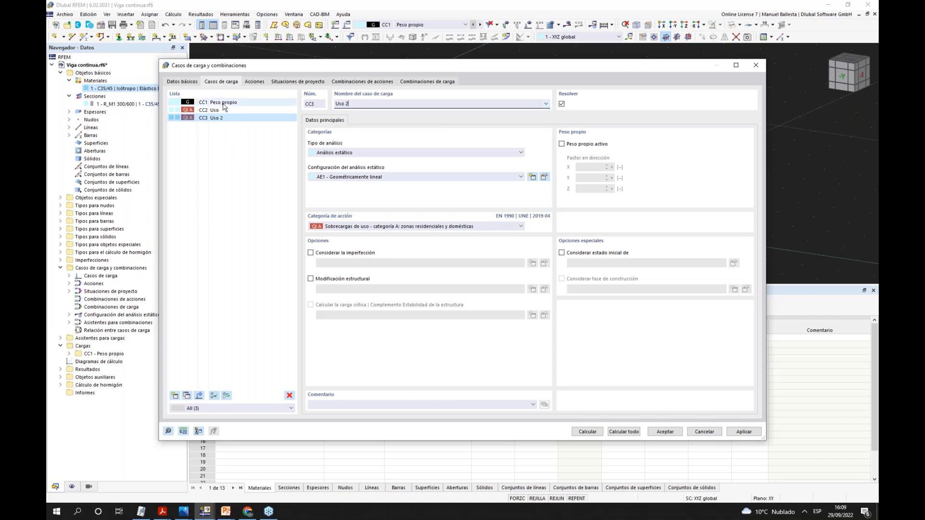
{"action": "left_click_drag", "start_coordinate": [484, 67], "coordinate": [514, 220]}
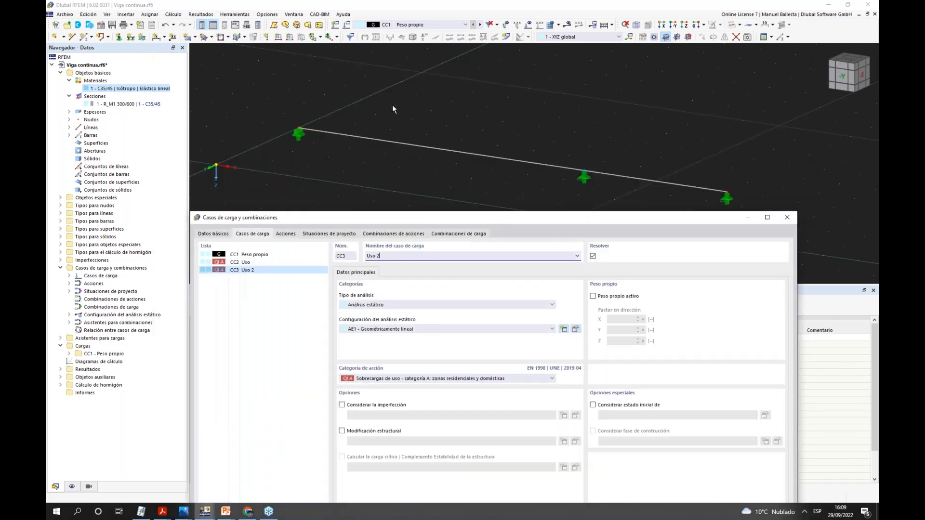
{"action": "left_click_drag", "start_coordinate": [575, 222], "coordinate": [541, 92]}
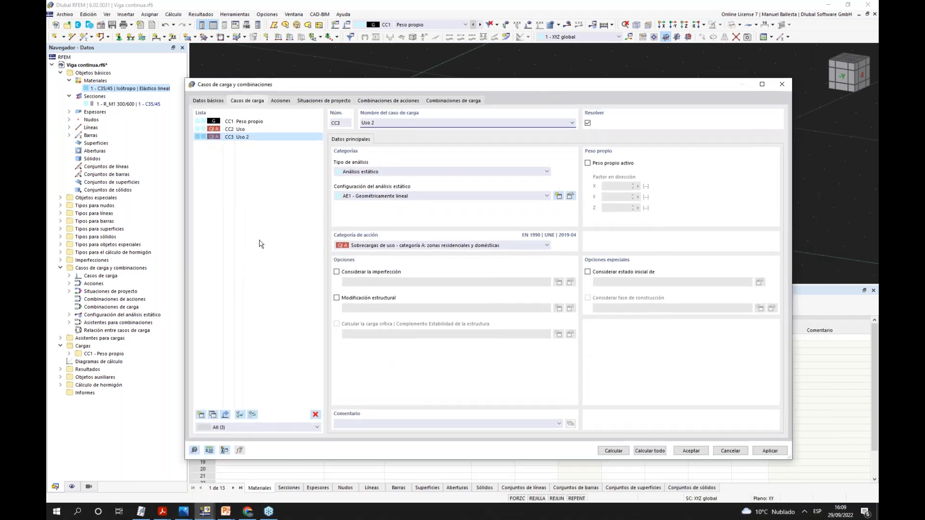
- Examine the imposed-load action and the combination rule of the ELU (STR/GEO) permanent and transient design situation
{"action": "left_click", "coordinate": [281, 100]}
{"action": "left_click", "coordinate": [260, 129]}
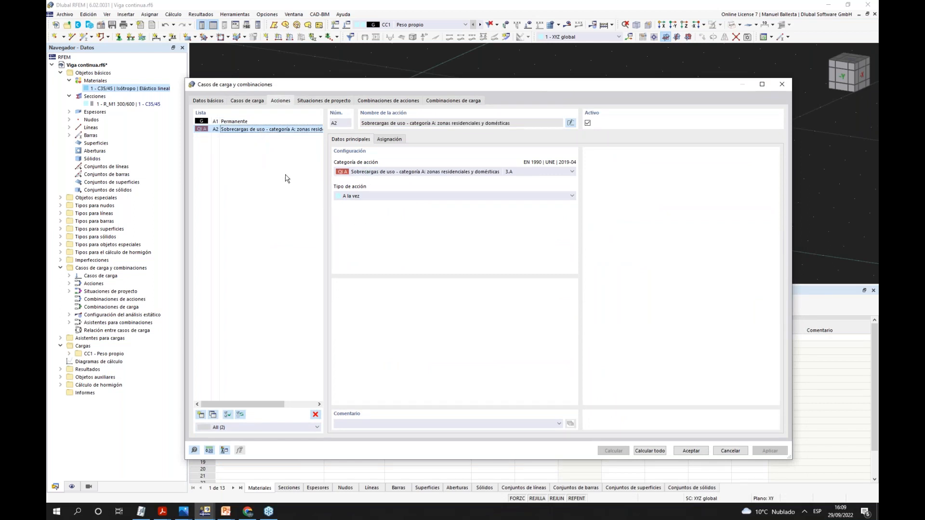
{"action": "left_click_drag", "start_coordinate": [440, 79], "coordinate": [466, 57]}
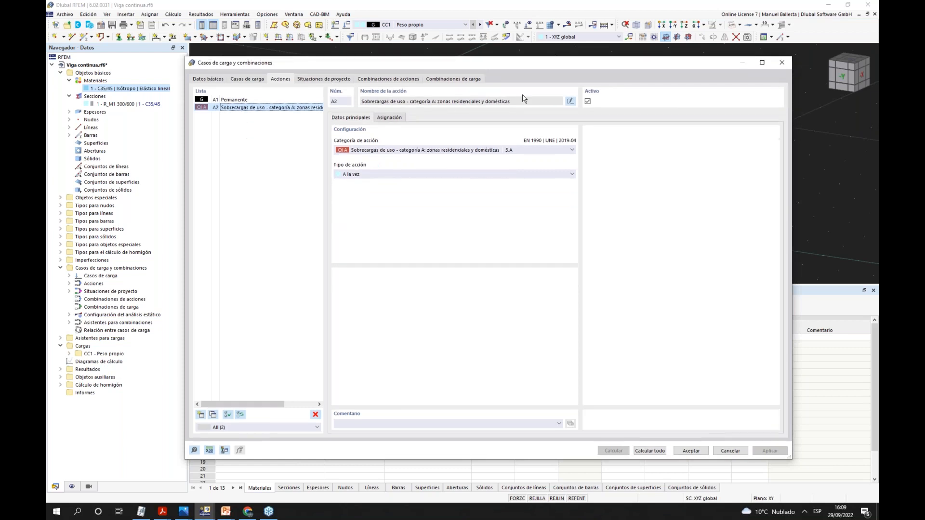
{"action": "left_click", "coordinate": [329, 80]}
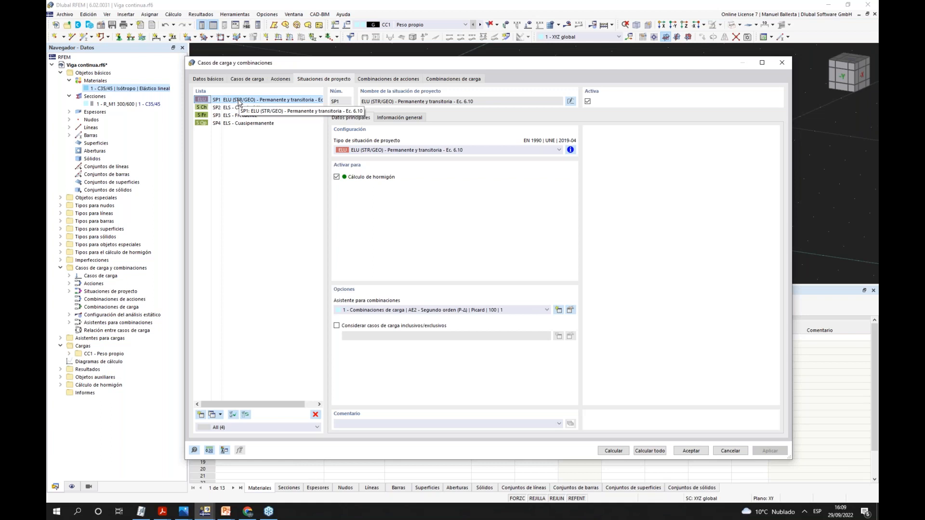
{"action": "left_click", "coordinate": [570, 150]}
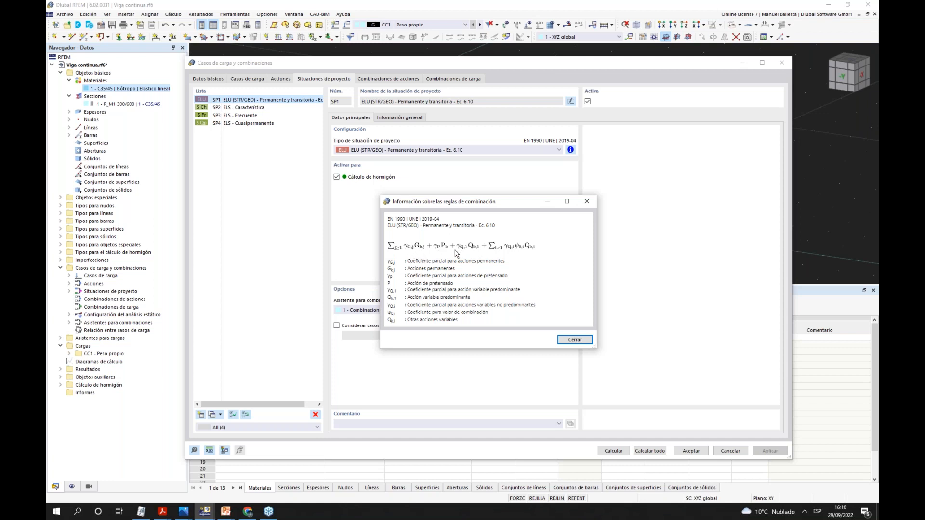
{"action": "left_click_drag", "start_coordinate": [516, 204], "coordinate": [539, 219]}
{"action": "left_click", "coordinate": [609, 216]}
- Examine the partial coefficients and combination coefficients of the EN 1990 UNE 2019-04 standard
{"action": "left_click", "coordinate": [208, 79]}
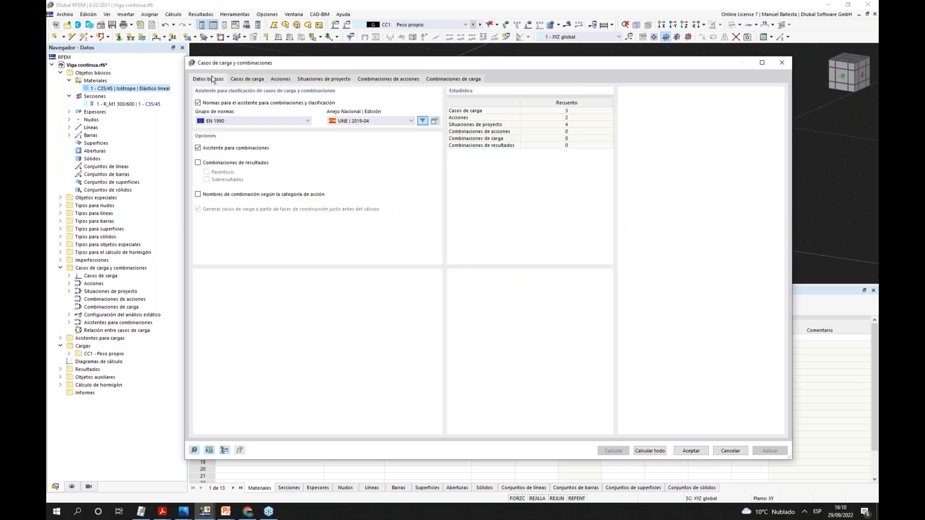
{"action": "left_click", "coordinate": [436, 121]}
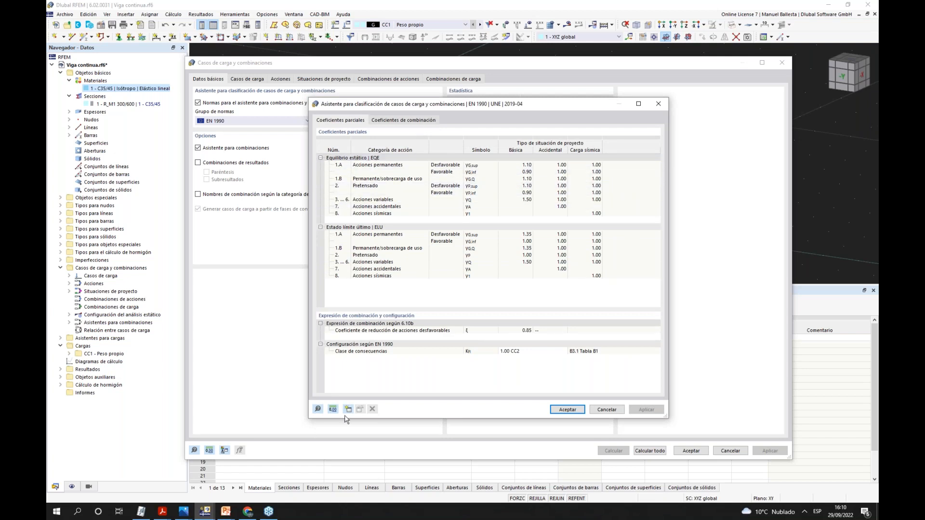
{"action": "left_click", "coordinate": [407, 120]}
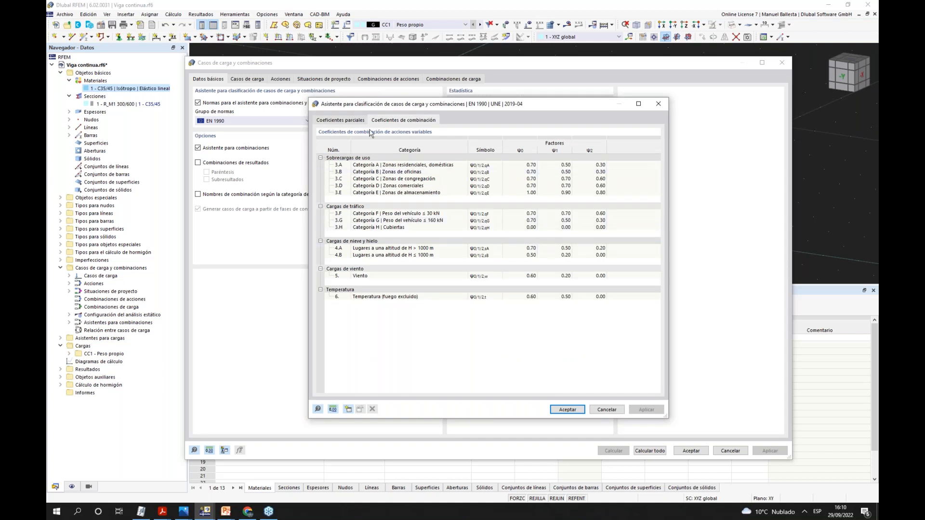
{"action": "left_click", "coordinate": [607, 410]}
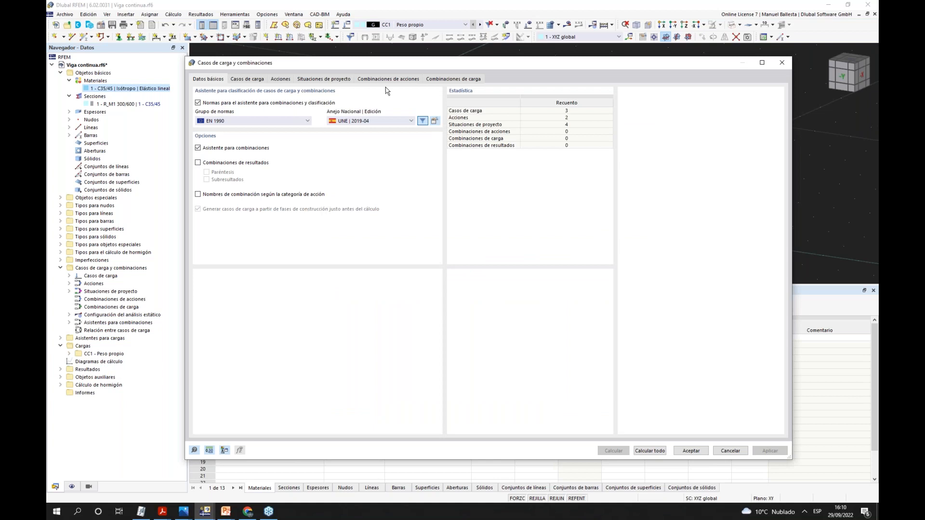
- Set the static analysis configuration of combination wizard 1 to "AE1 - Geométricamente lineal"
{"action": "left_click", "coordinate": [345, 79]}
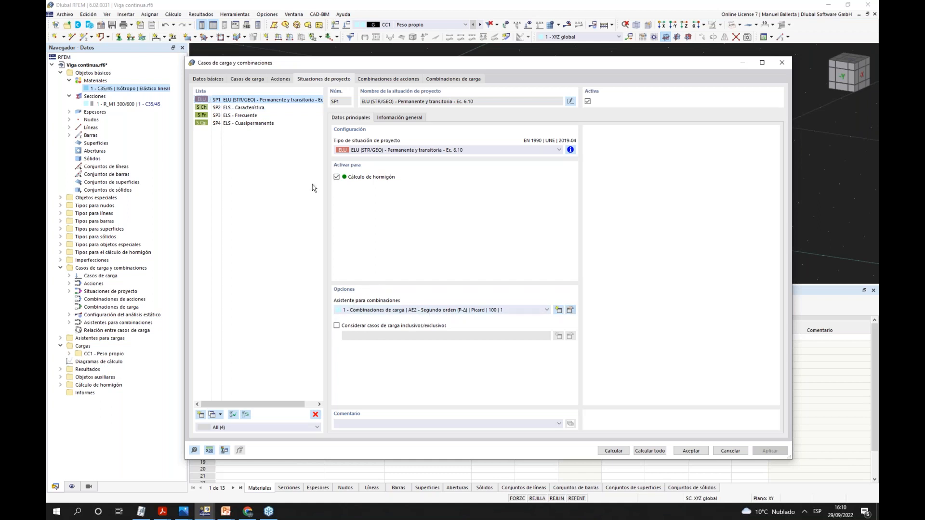
{"action": "left_click", "coordinate": [570, 309]}
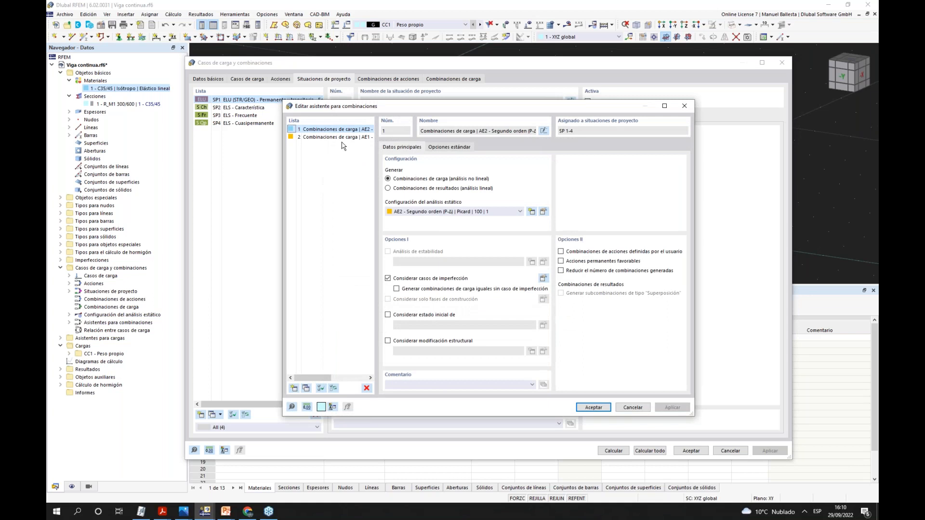
{"action": "left_click", "coordinate": [433, 213]}
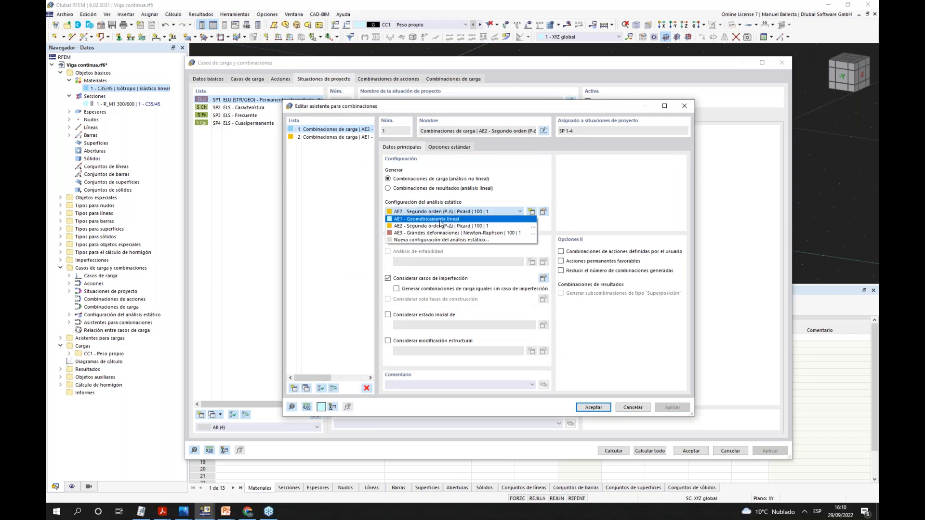
{"action": "left_click", "coordinate": [440, 220]}
{"action": "left_click", "coordinate": [388, 340]}
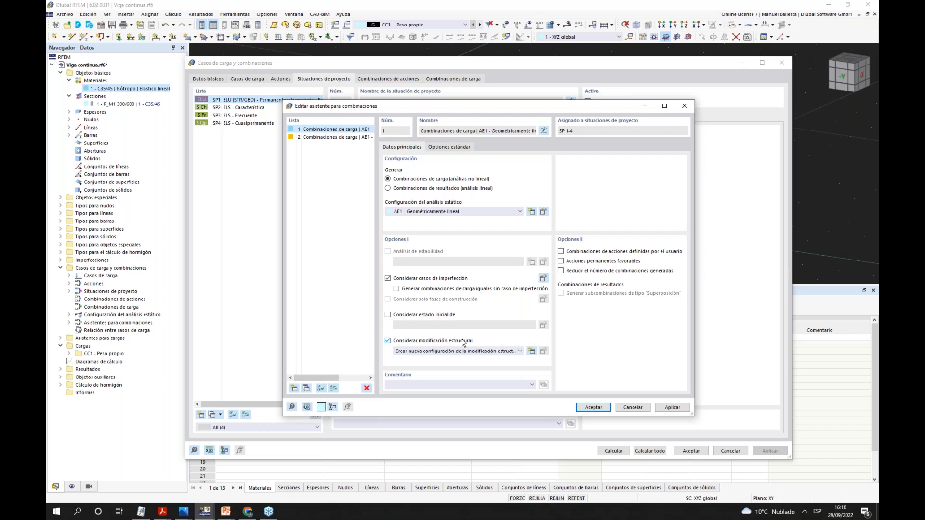
{"action": "left_click", "coordinate": [532, 352]}
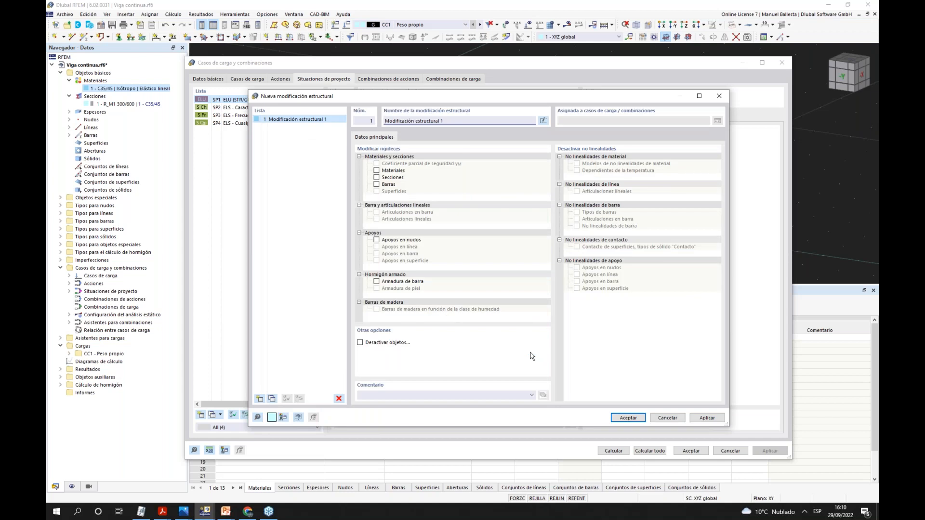
{"action": "left_click", "coordinate": [377, 178]}
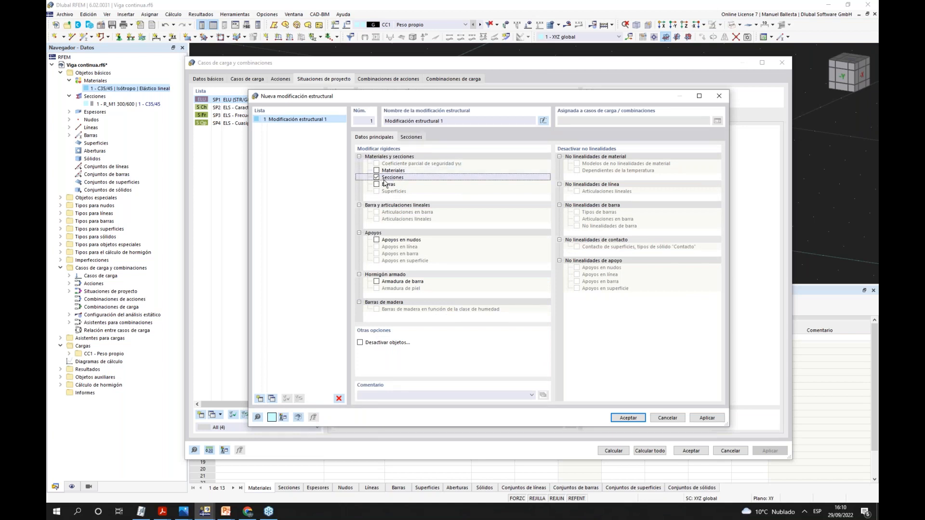
{"action": "left_click", "coordinate": [378, 179]}
{"action": "left_click", "coordinate": [378, 185]}
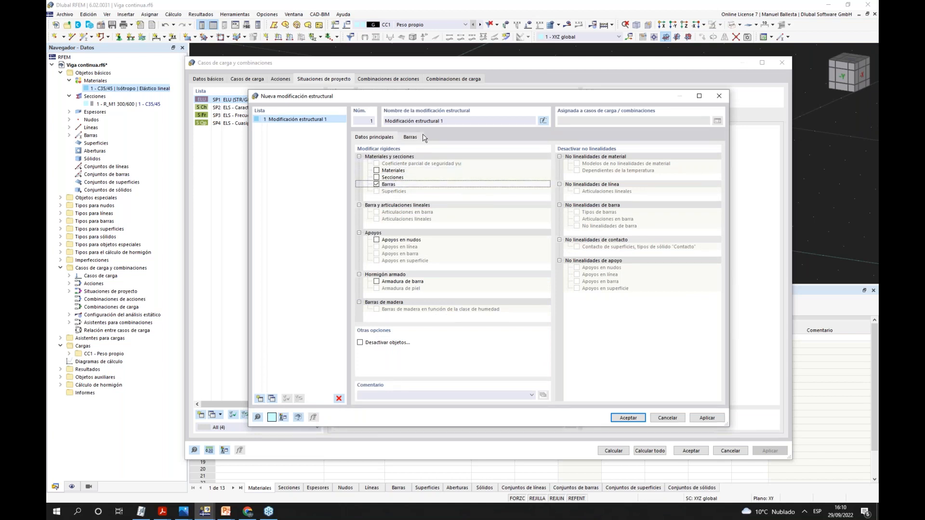
{"action": "left_click", "coordinate": [410, 137]}
{"action": "left_click", "coordinate": [440, 167]}
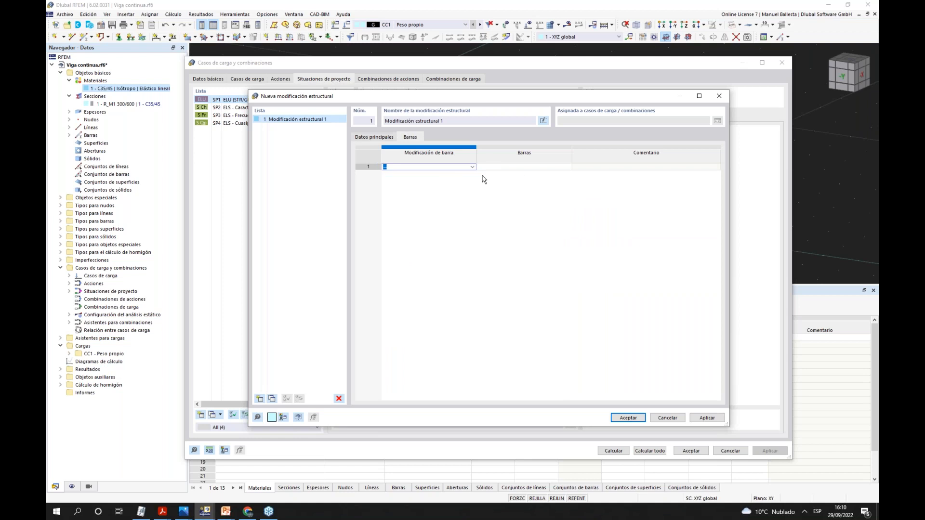
{"action": "left_click", "coordinate": [482, 175]}
{"action": "left_click", "coordinate": [490, 169]}
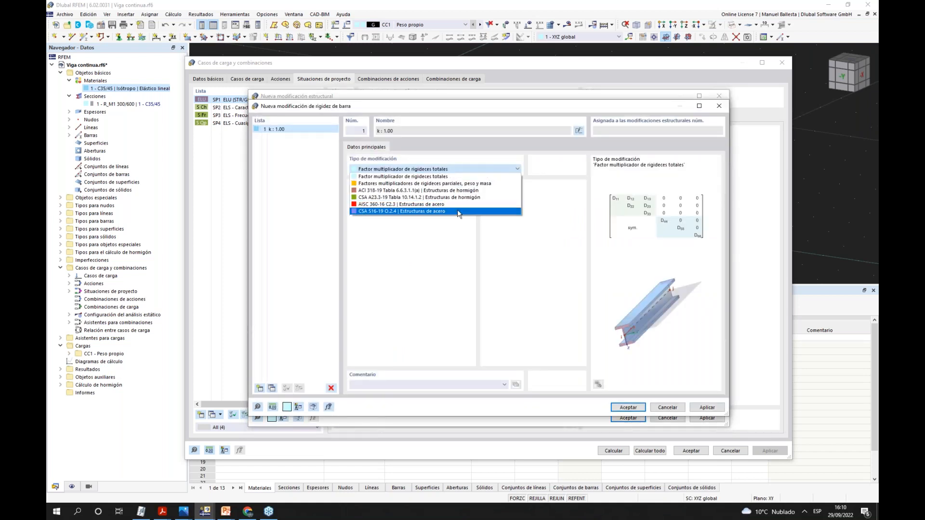
{"action": "left_click", "coordinate": [449, 191]}
{"action": "left_click", "coordinate": [412, 205]}
{"action": "left_click", "coordinate": [402, 218]}
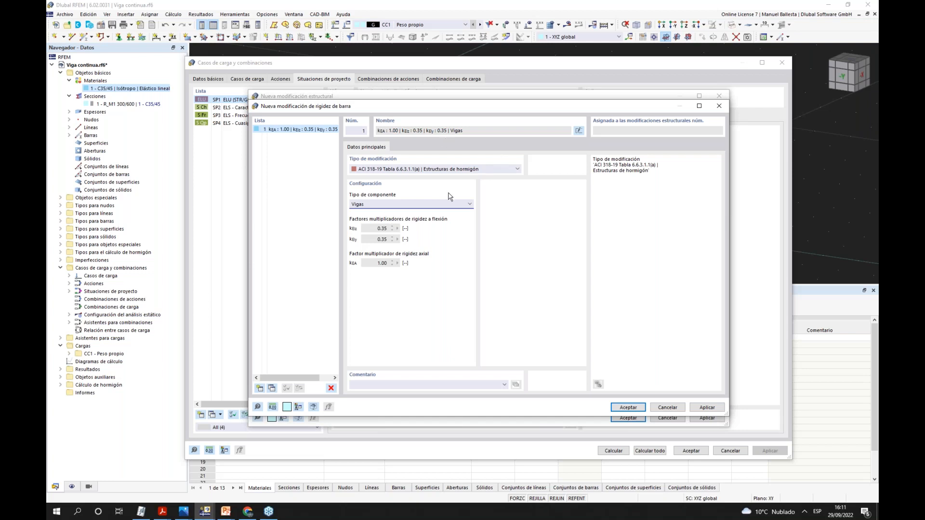
{"action": "left_click", "coordinate": [667, 408]}
{"action": "left_click", "coordinate": [667, 418]}
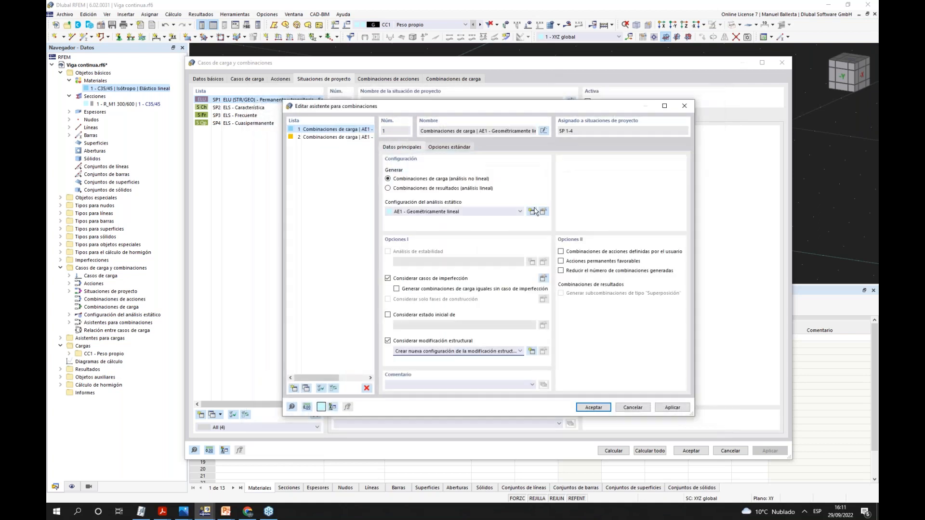
{"action": "left_click", "coordinate": [388, 341]}
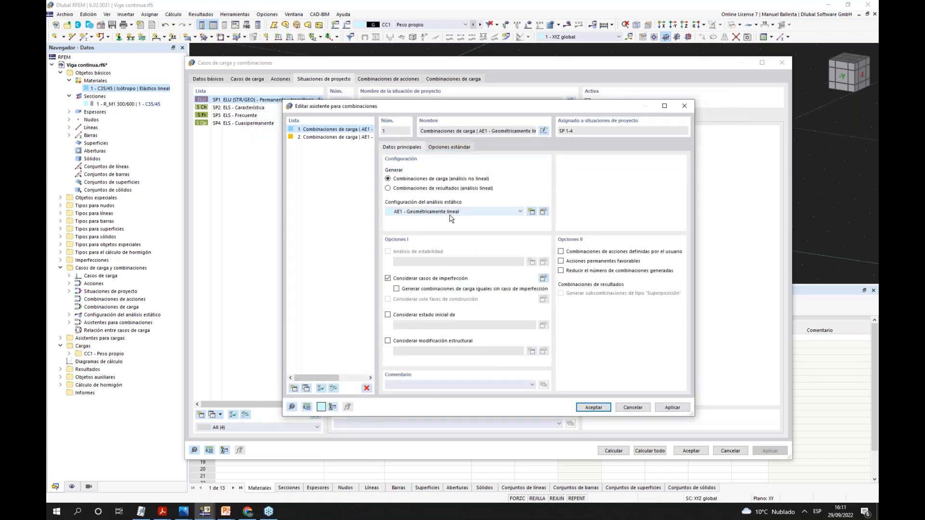
- Accept the combination wizard settings, check the ELU and ELS design situations, and generate the action and load combinations
{"action": "left_click", "coordinate": [593, 407]}
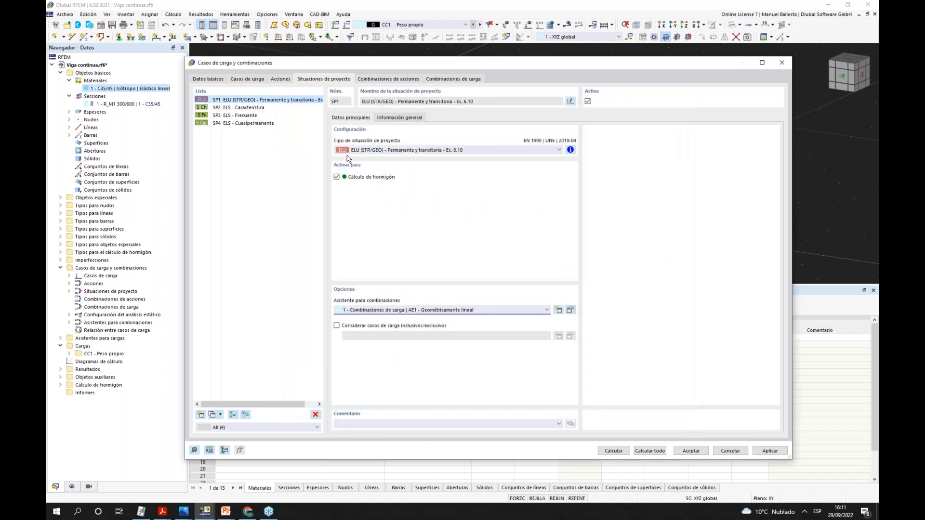
{"action": "left_click", "coordinate": [241, 108]}
{"action": "left_click", "coordinate": [240, 115]}
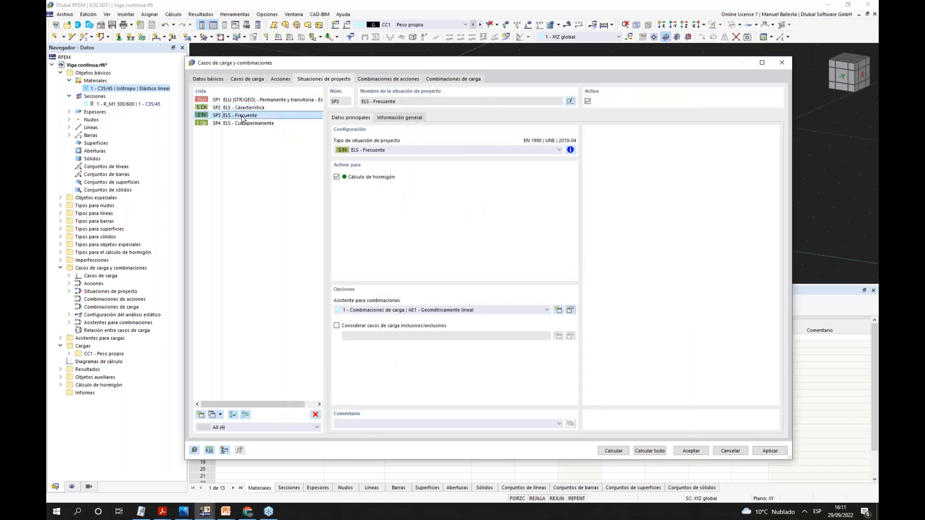
{"action": "left_click", "coordinate": [245, 123]}
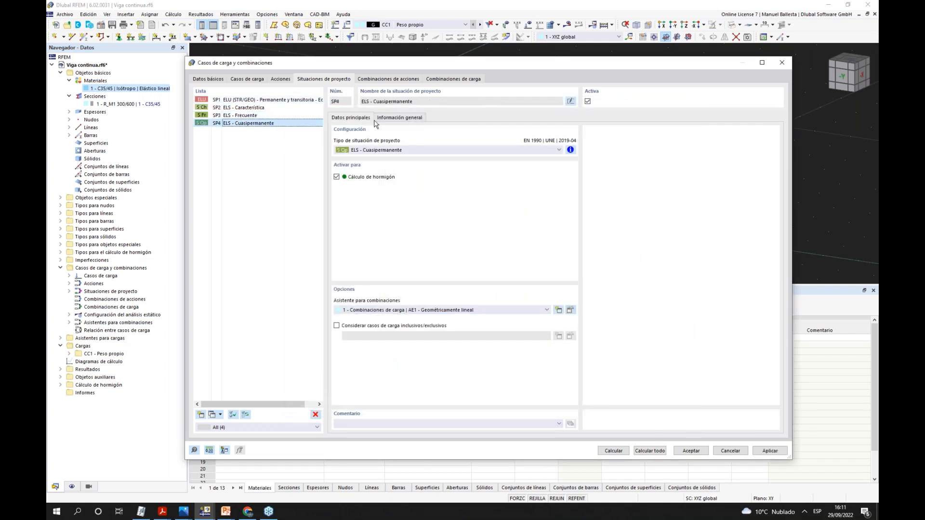
{"action": "left_click", "coordinate": [260, 100]}
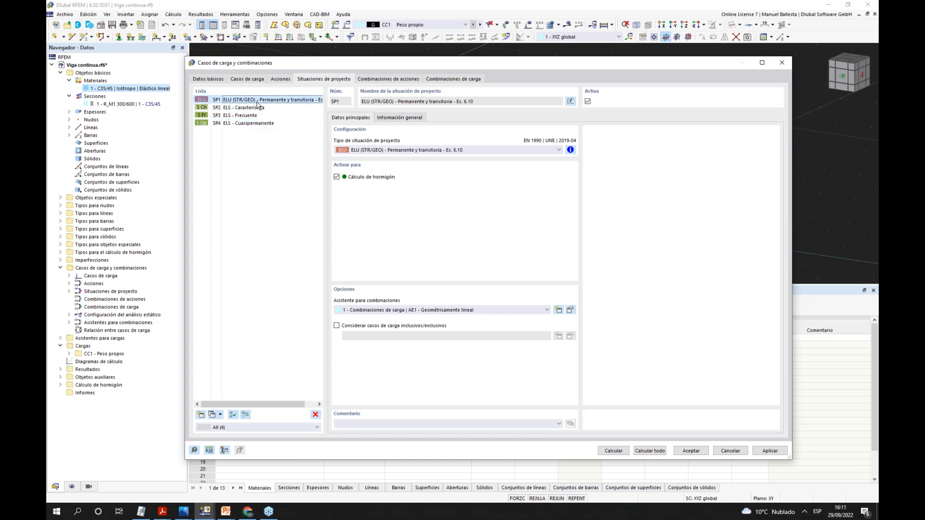
{"action": "left_click", "coordinate": [405, 80]}
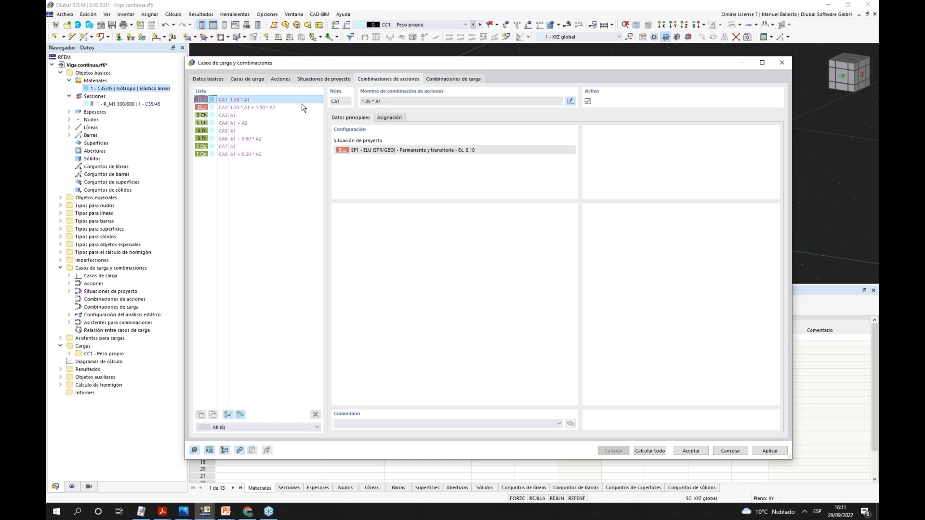
{"action": "left_click", "coordinate": [467, 80]}
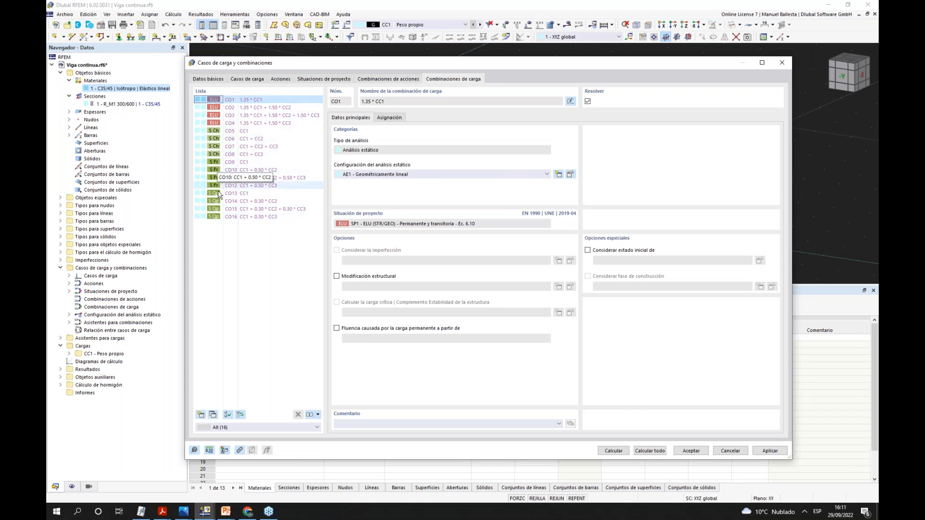
- Accept the load cases and combinations, and define a uniform 105 kN/m member load on the beam in load case CC1 - Peso propio
{"action": "left_click", "coordinate": [700, 452]}
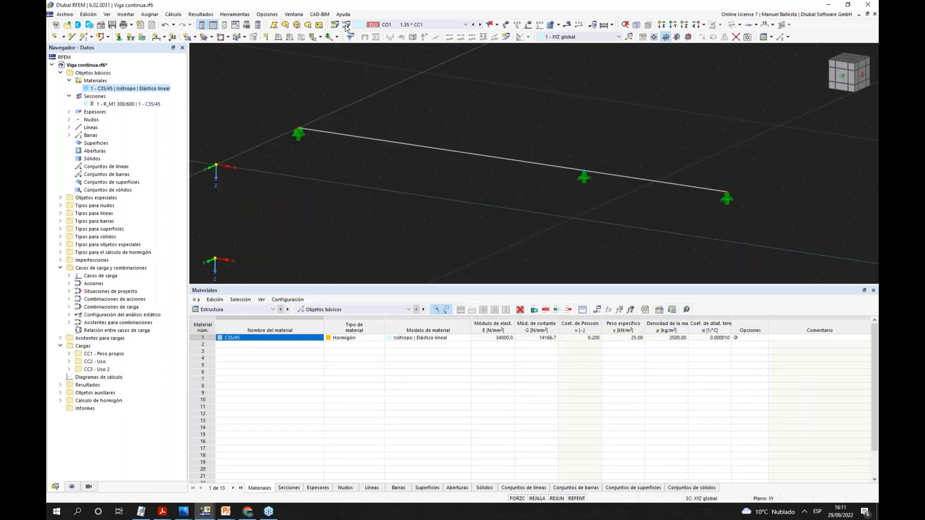
{"action": "left_click", "coordinate": [289, 39]}
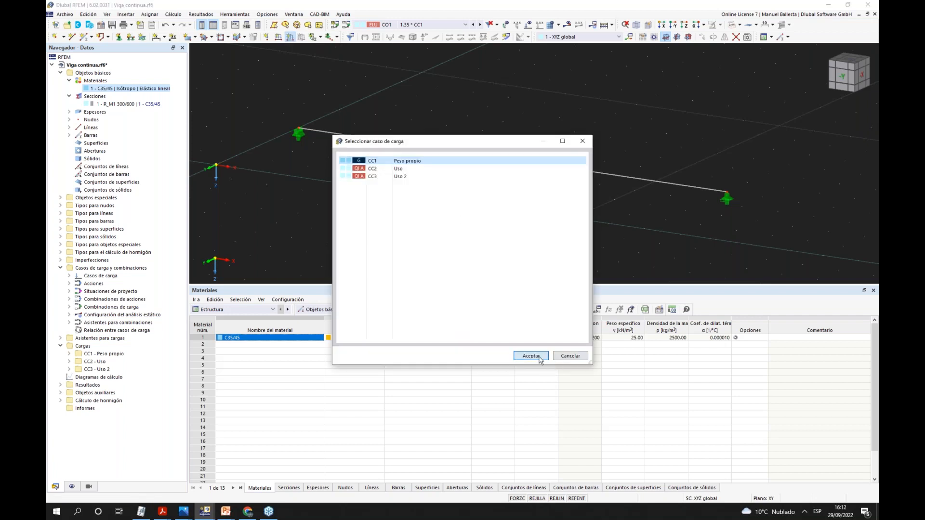
{"action": "left_click", "coordinate": [531, 356]}
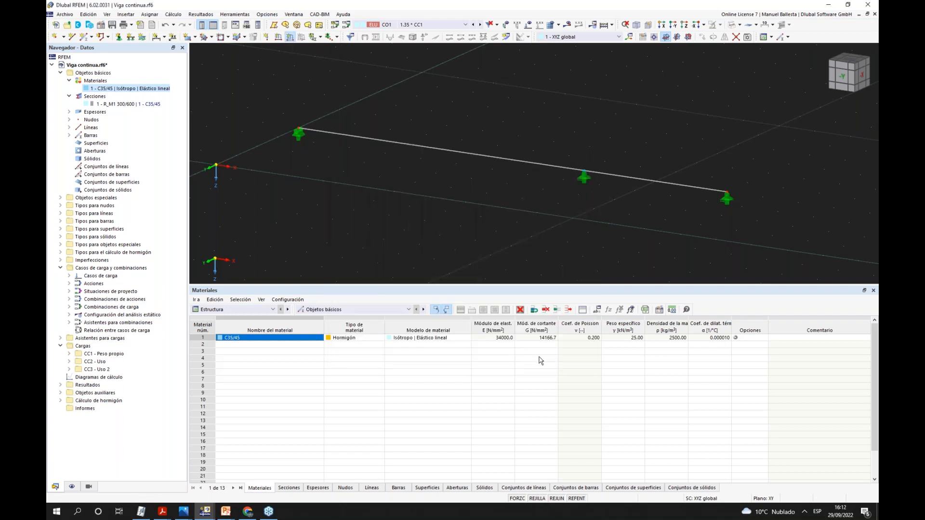
{"action": "left_click_drag", "start_coordinate": [396, 171], "coordinate": [465, 171]}
{"action": "type", "text": "5"}
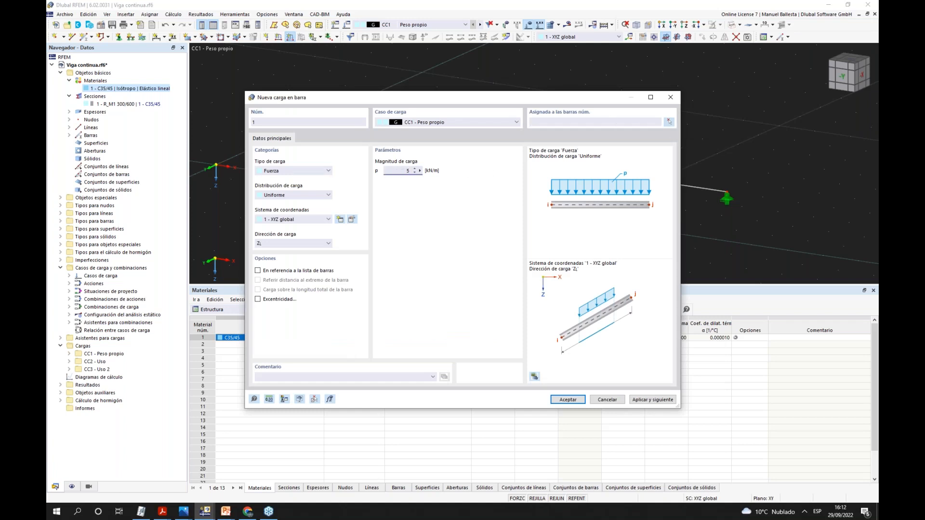
{"action": "left_click", "coordinate": [673, 122]}
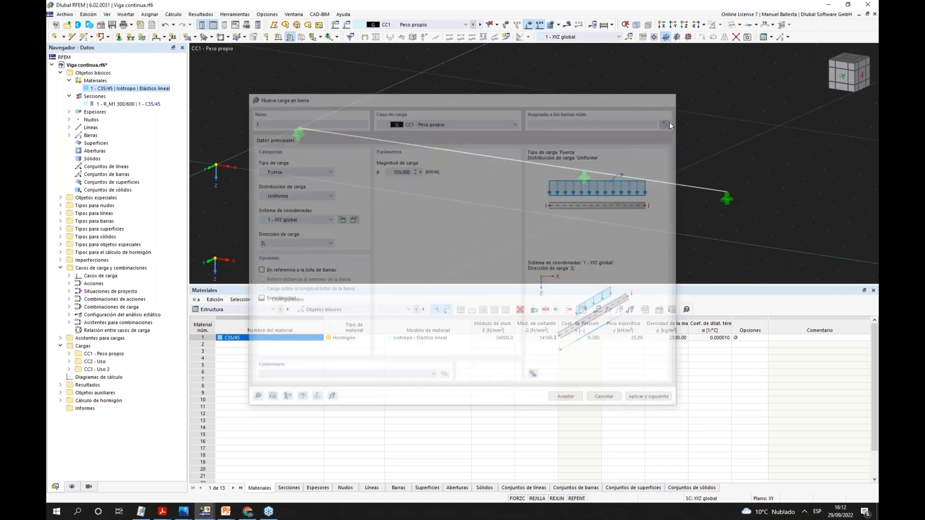
{"action": "left_click", "coordinate": [620, 177]}
{"action": "left_click", "coordinate": [175, 127]}
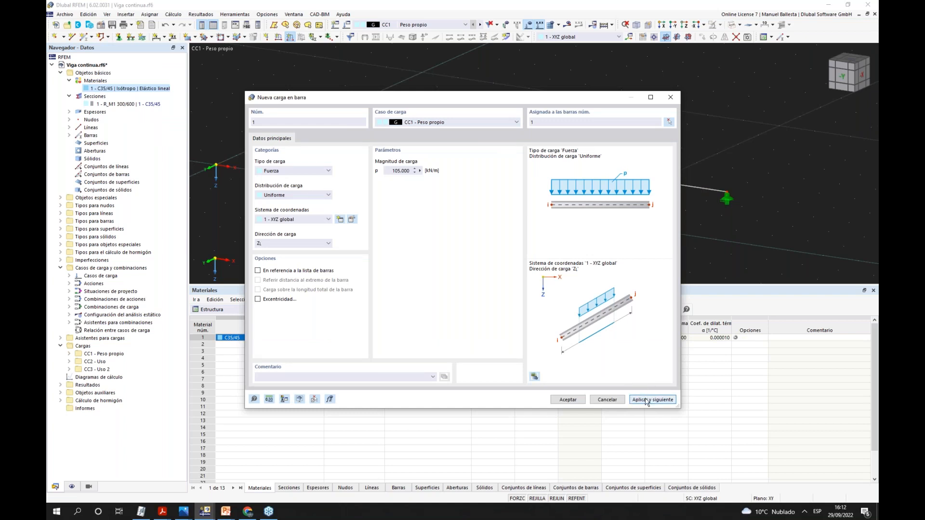
- Add another member load in load case CC2 - Uso with a trapezoidal distribution
{"action": "left_click", "coordinate": [513, 121]}
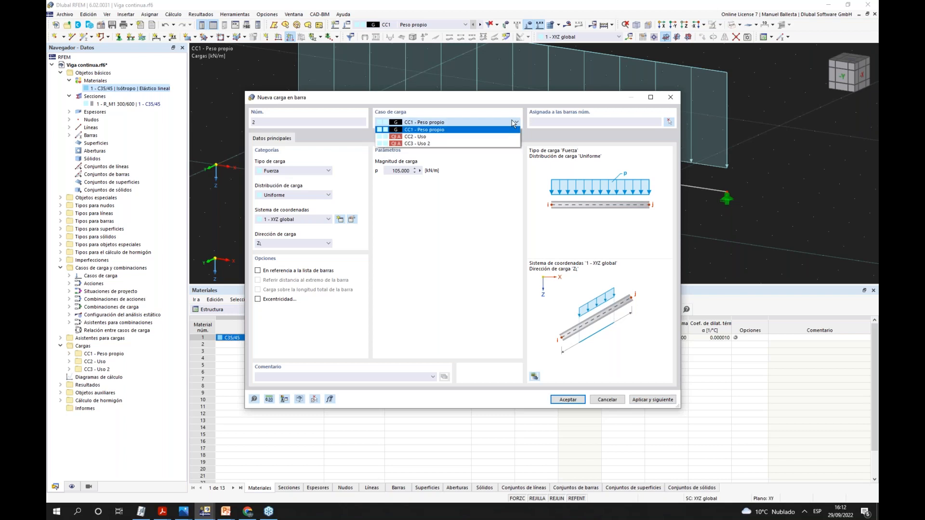
{"action": "left_click", "coordinate": [474, 137]}
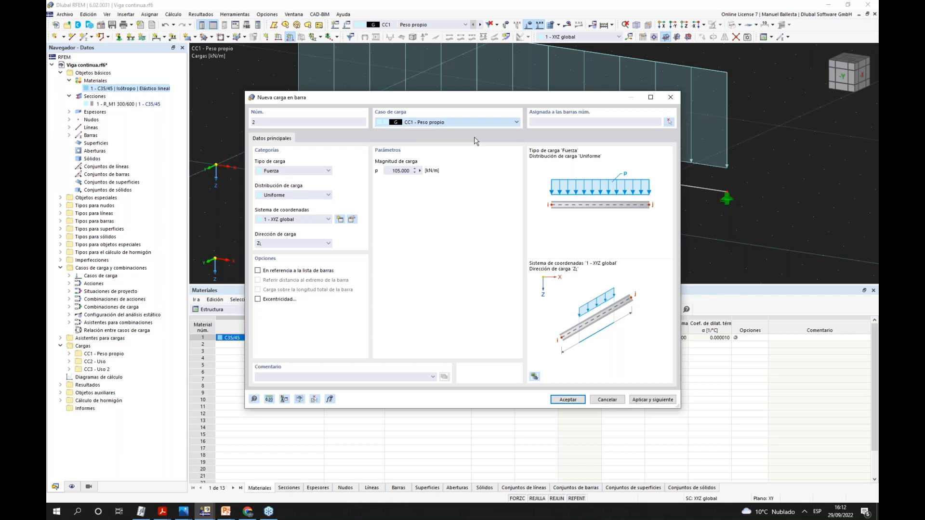
{"action": "left_click", "coordinate": [285, 195]}
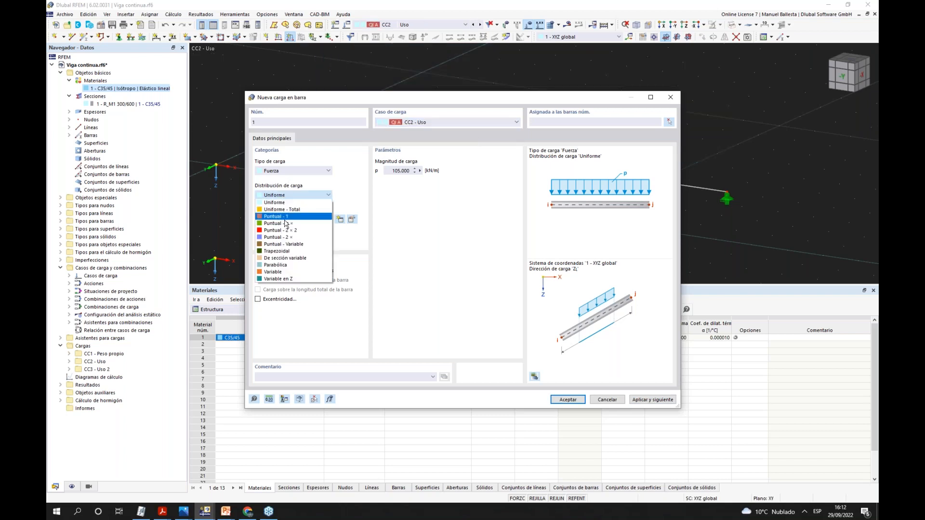
{"action": "left_click", "coordinate": [286, 251]}
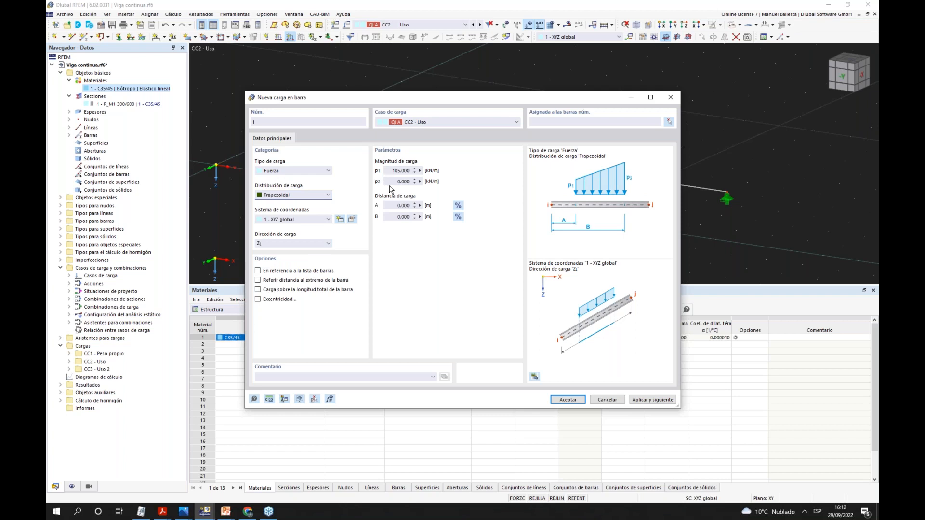
- Set both magnitudes of the trapezoidal load to 12 kN/m and its end distance B to 8 m
{"action": "left_click_drag", "start_coordinate": [393, 171], "coordinate": [427, 172]}
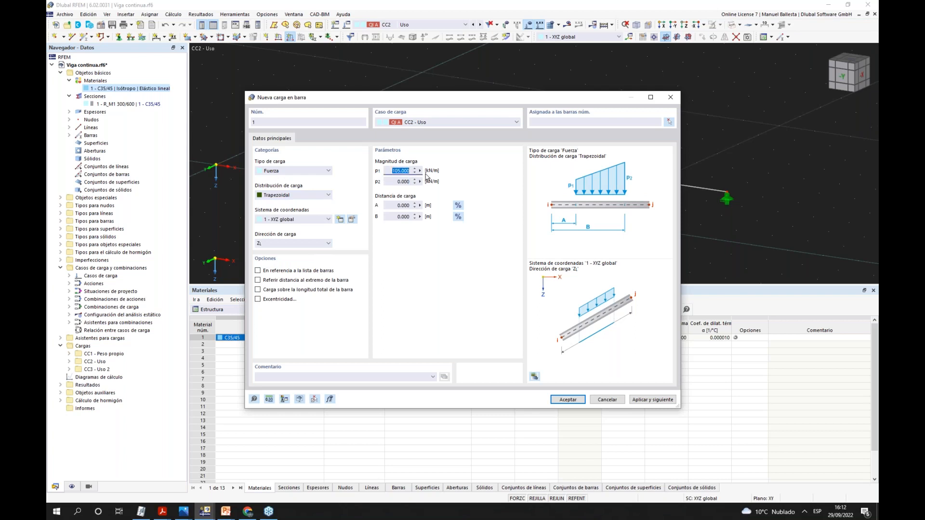
{"action": "type", "text": "12"}
{"action": "key", "text": "Tab"}
{"action": "type", "text": "12"}
{"action": "key", "text": "Tab"}
{"action": "left_click", "coordinate": [395, 218]}
{"action": "type", "text": "8"}
- Assign the CC2 trapezoidal load to the beam member and apply it, continuing with a new load
{"action": "left_click", "coordinate": [669, 122]}
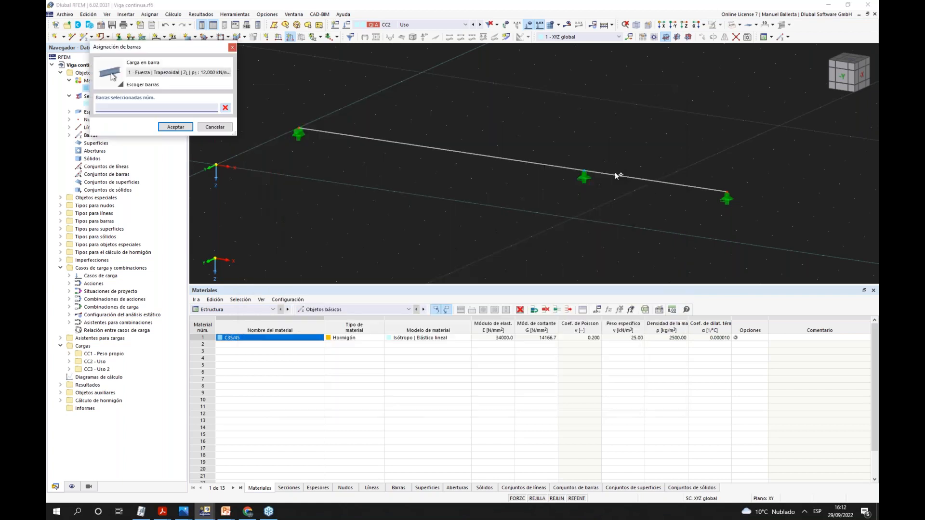
{"action": "left_click", "coordinate": [615, 173]}
{"action": "left_click", "coordinate": [177, 127]}
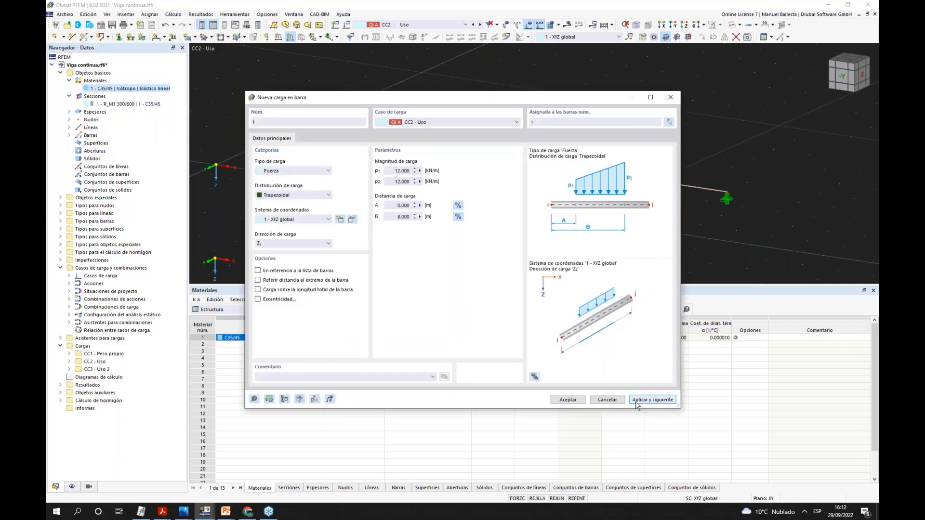
{"action": "left_click", "coordinate": [635, 400]}
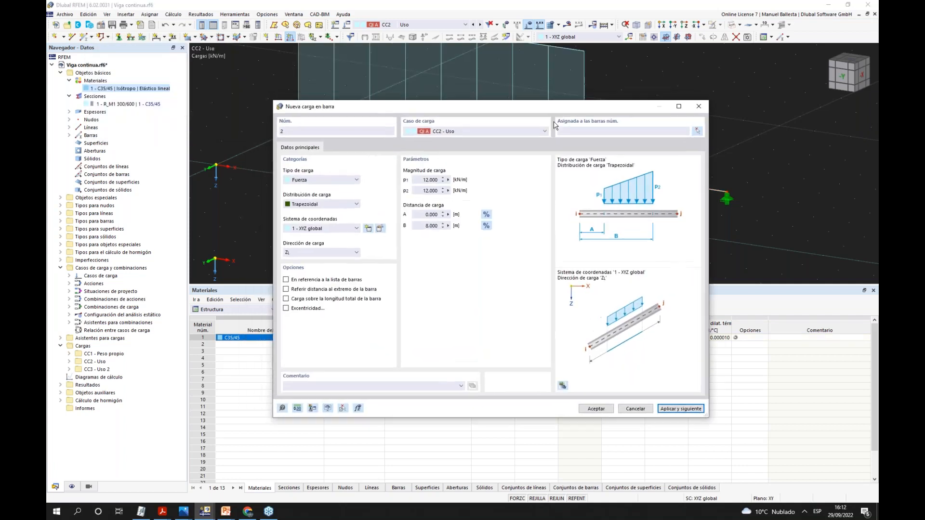
- Switch the new trapezoidal load to load case CC3 - Uso 2, with distance A of 8 m and distance B of 10 m
{"action": "left_click", "coordinate": [482, 137]}
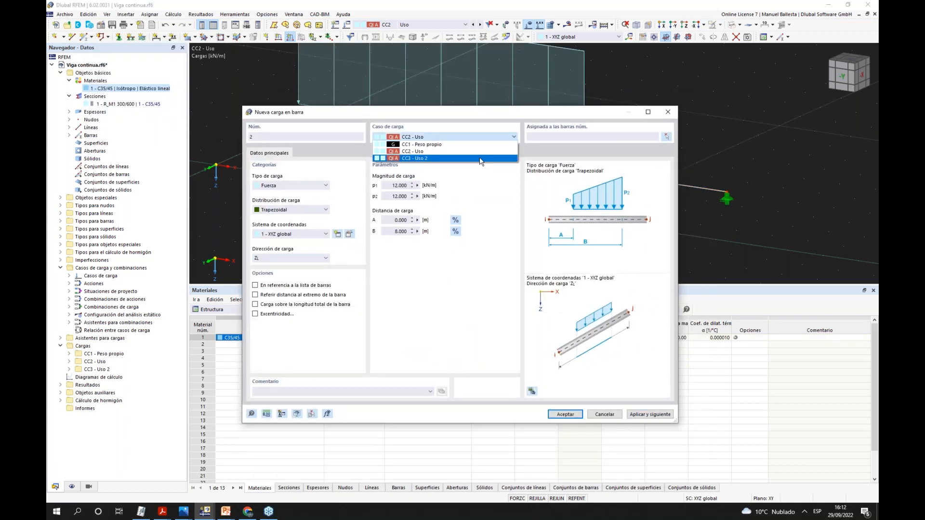
{"action": "left_click", "coordinate": [466, 166]}
{"action": "left_click", "coordinate": [394, 186]}
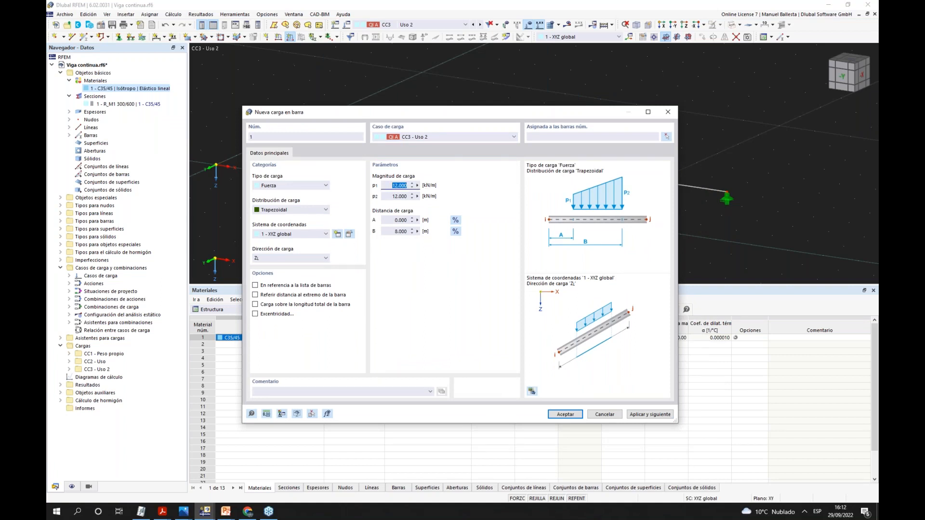
{"action": "left_click", "coordinate": [403, 220]}
{"action": "type", "text": "8"}
{"action": "left_click", "coordinate": [388, 235]}
{"action": "left_click_drag", "start_coordinate": [559, 111], "coordinate": [521, 83]}
{"action": "key", "text": "ctrl+a"}
{"action": "type", "text": "1"}
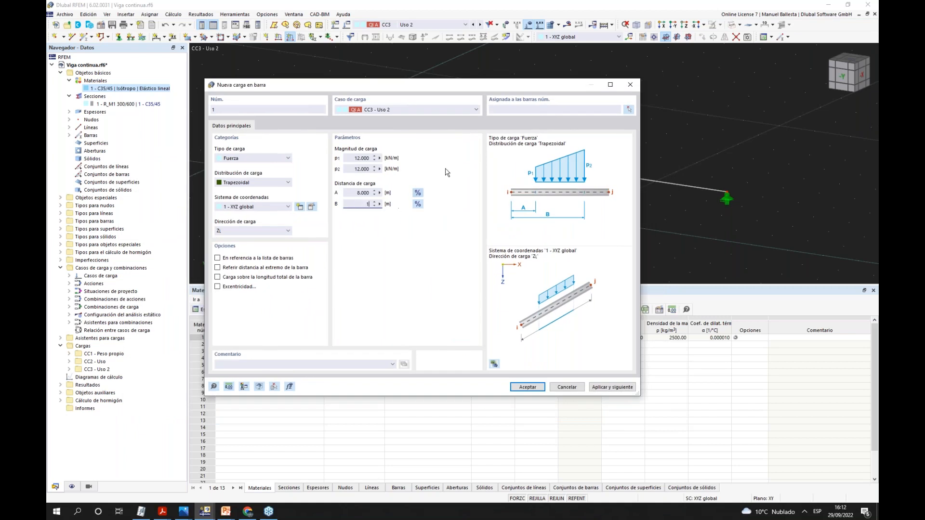
{"action": "type", "text": "0"}
- Assign the CC3 trapezoidal load to the beam member and accept it
{"action": "left_click", "coordinate": [628, 109]}
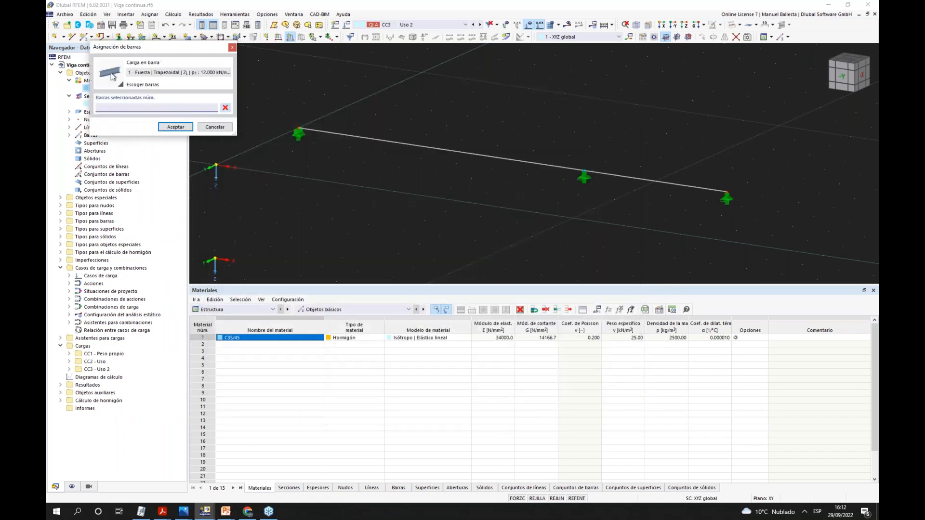
{"action": "left_click", "coordinate": [482, 153]}
{"action": "left_click", "coordinate": [176, 127]}
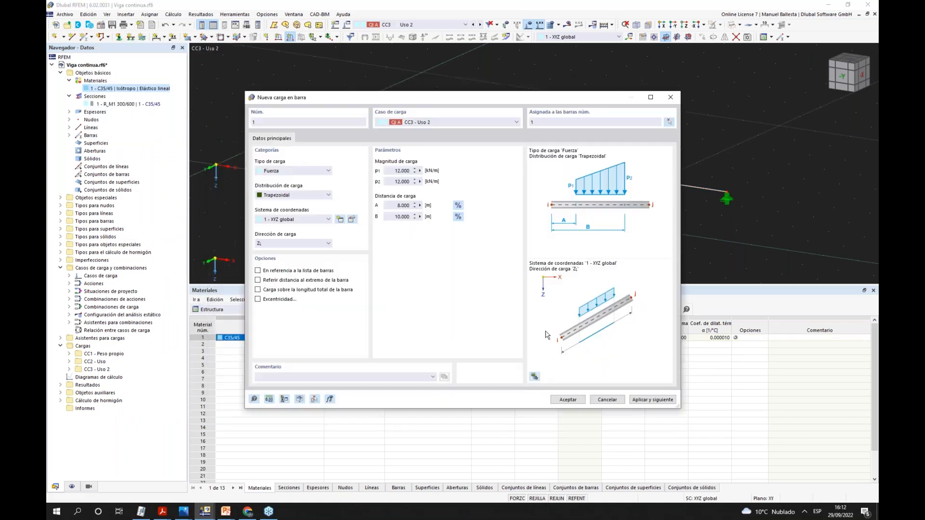
{"action": "left_click", "coordinate": [570, 402]}
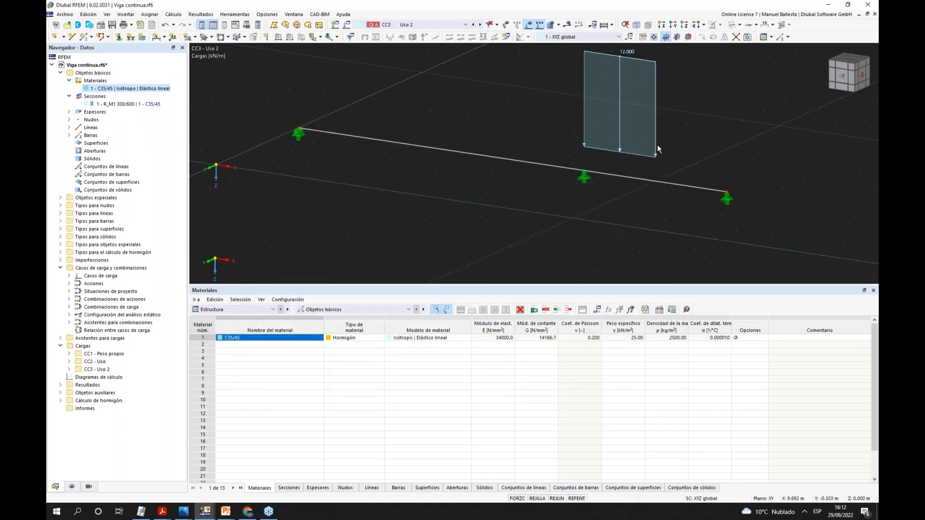
- Edit the CC3 - Uso 2 load so that its end distance B is 12 m
{"action": "scroll", "coordinate": [657, 145], "scroll_direction": "down", "scroll_amount": 1}
{"action": "double_click", "coordinate": [648, 155]}
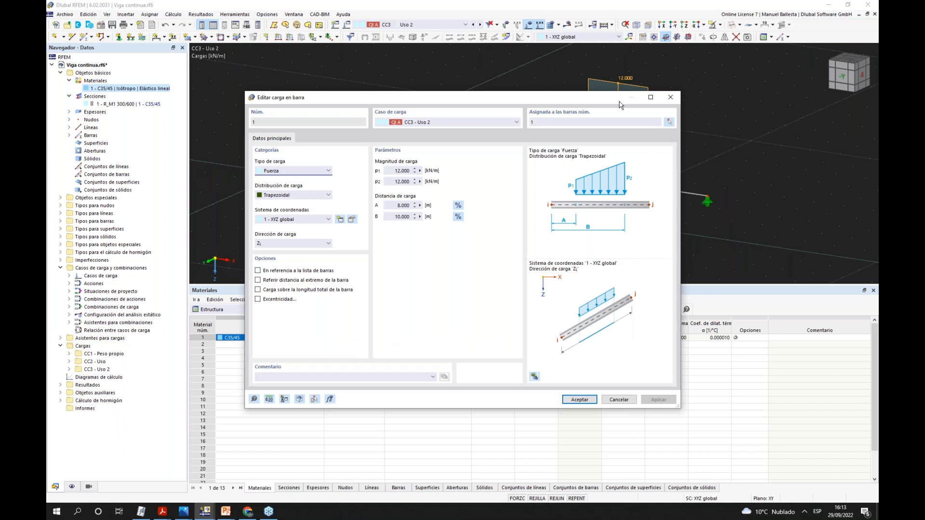
{"action": "double_click", "coordinate": [403, 223]}
{"action": "type", "text": "12"}
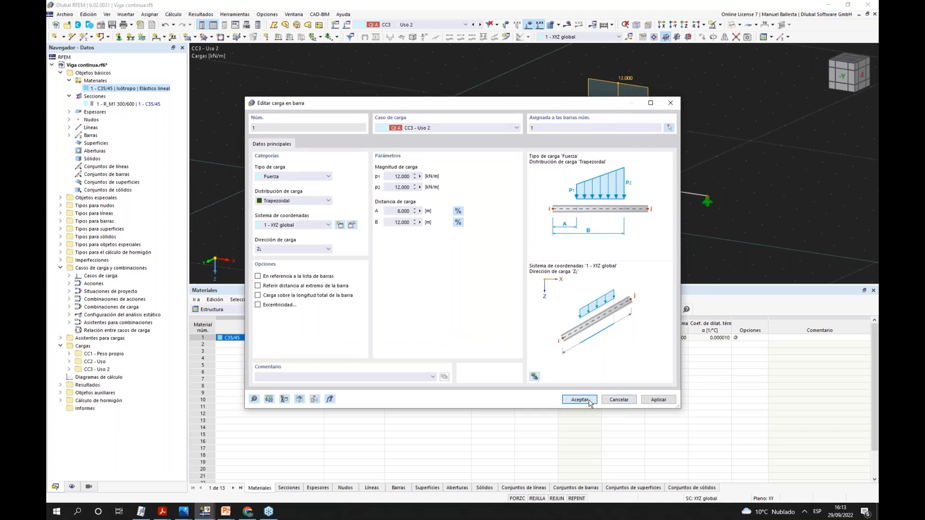
{"action": "left_click", "coordinate": [589, 401]}
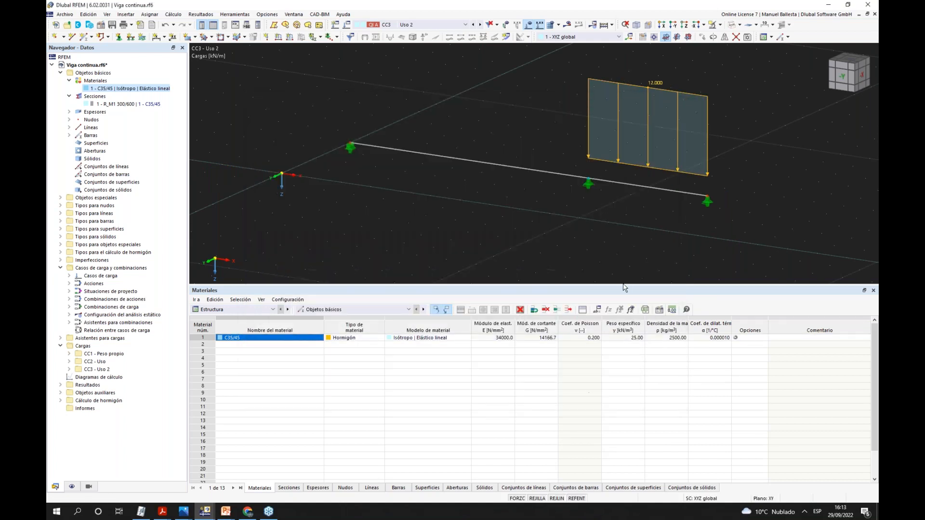
- Check the imposed load cases and set the uniform load of CC1 - Peso propio to 10 kN/m
{"action": "left_click", "coordinate": [473, 25]}
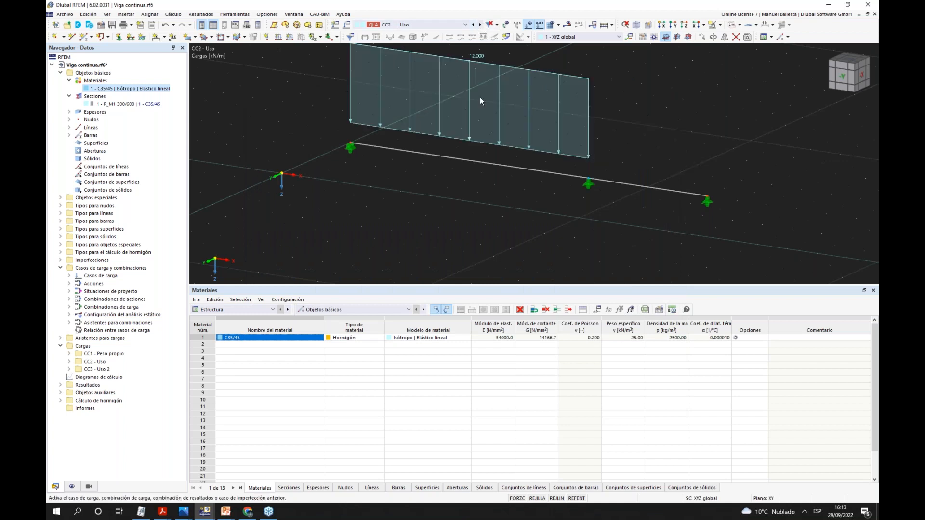
{"action": "left_click", "coordinate": [480, 25]}
{"action": "left_click", "coordinate": [466, 24]}
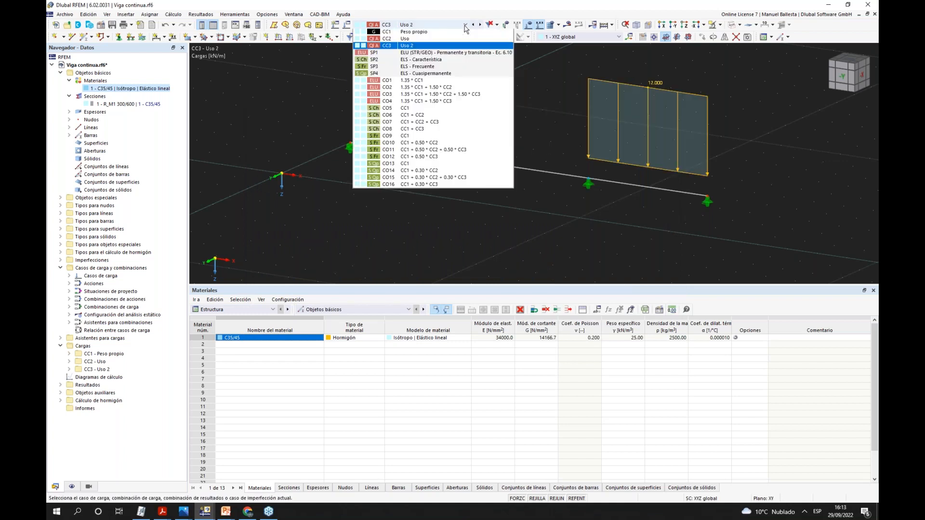
{"action": "left_click", "coordinate": [436, 34]}
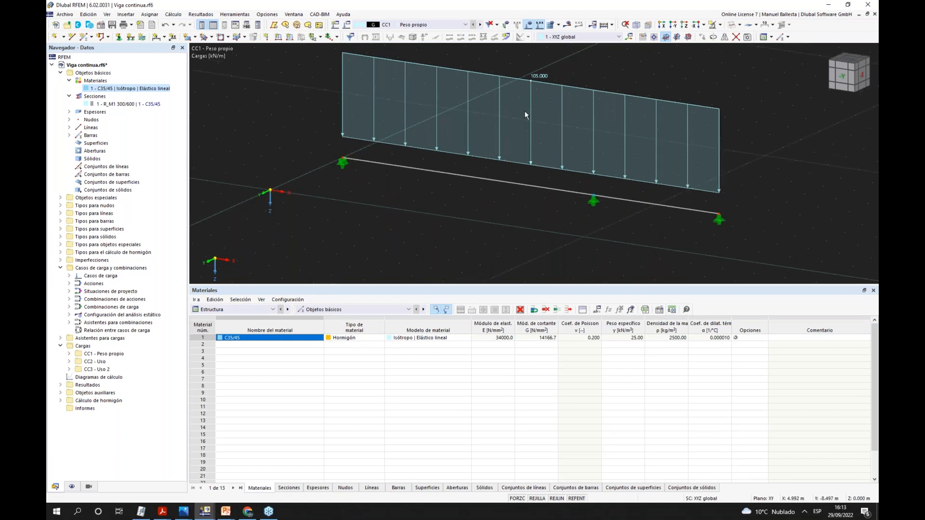
{"action": "double_click", "coordinate": [574, 105]}
{"action": "double_click", "coordinate": [402, 176]}
{"action": "type", "text": "10"}
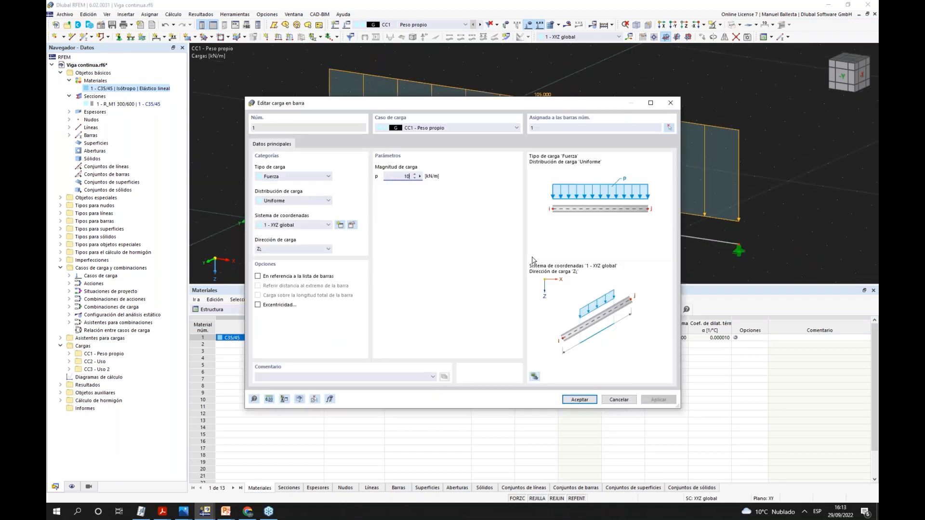
{"action": "left_click", "coordinate": [580, 401]}
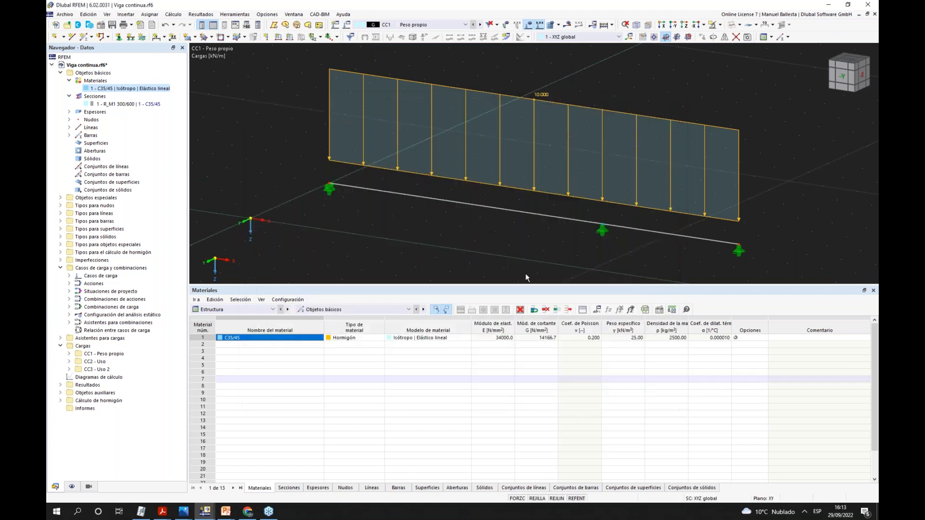
- Examine the loads displayed on the beam for the imposed load cases and the ELU combinations CO1 to CO4
{"action": "left_click", "coordinate": [480, 25]}
{"action": "left_click", "coordinate": [480, 24]}
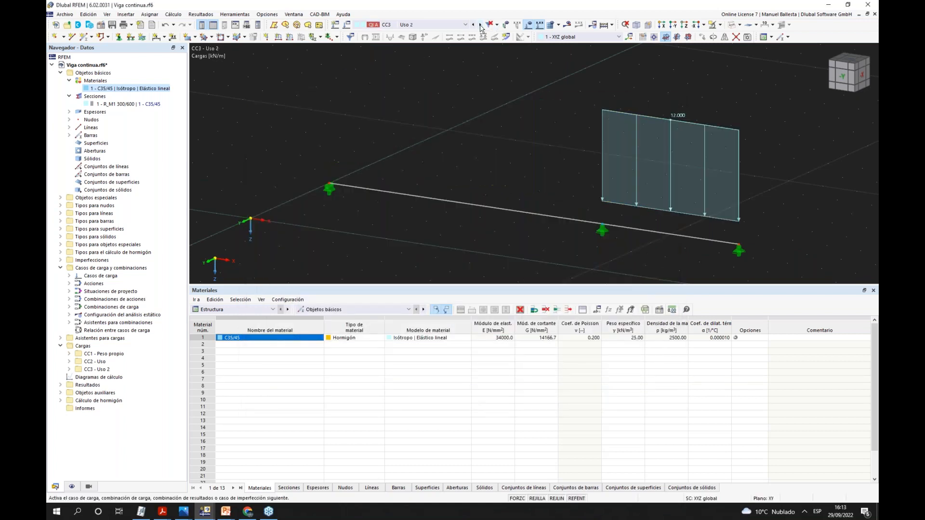
{"action": "left_click", "coordinate": [402, 25]}
{"action": "left_click", "coordinate": [406, 82]}
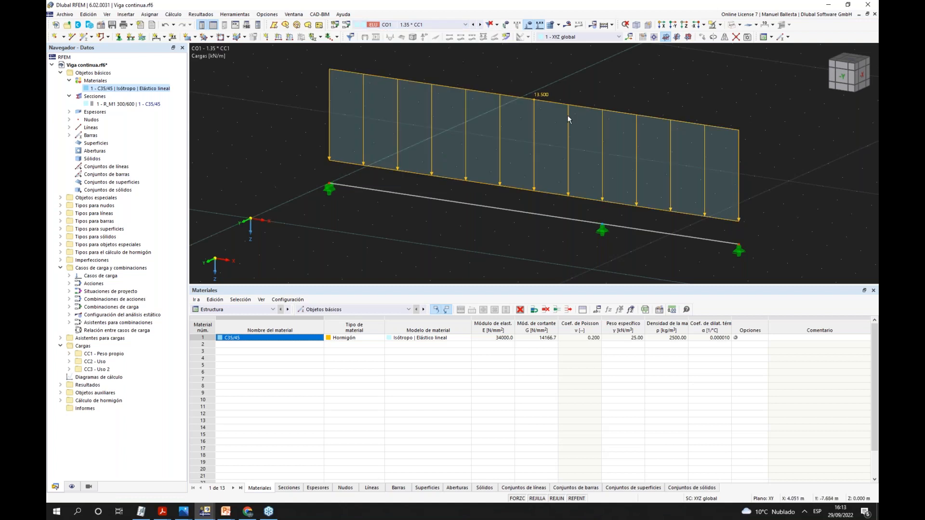
{"action": "scroll", "coordinate": [567, 115], "scroll_direction": "down", "scroll_amount": 2}
{"action": "left_click", "coordinate": [481, 25]}
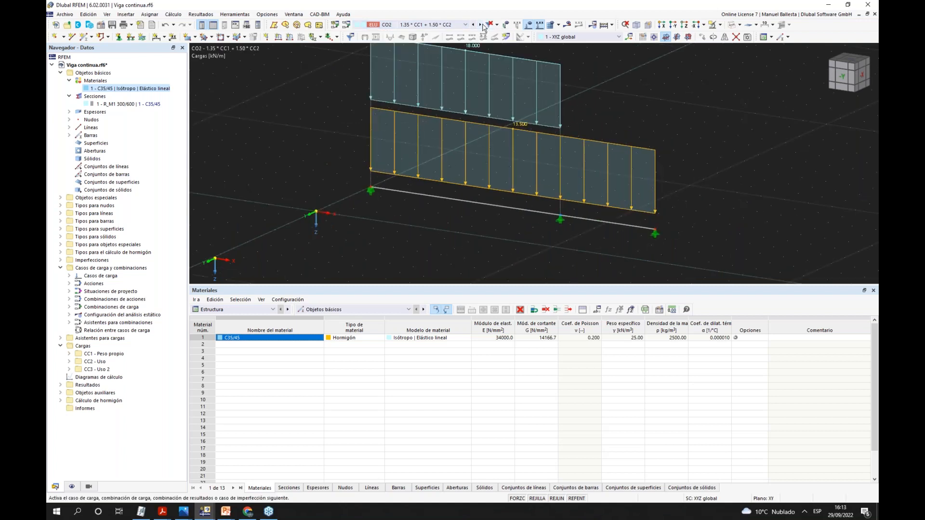
{"action": "left_click", "coordinate": [481, 25]}
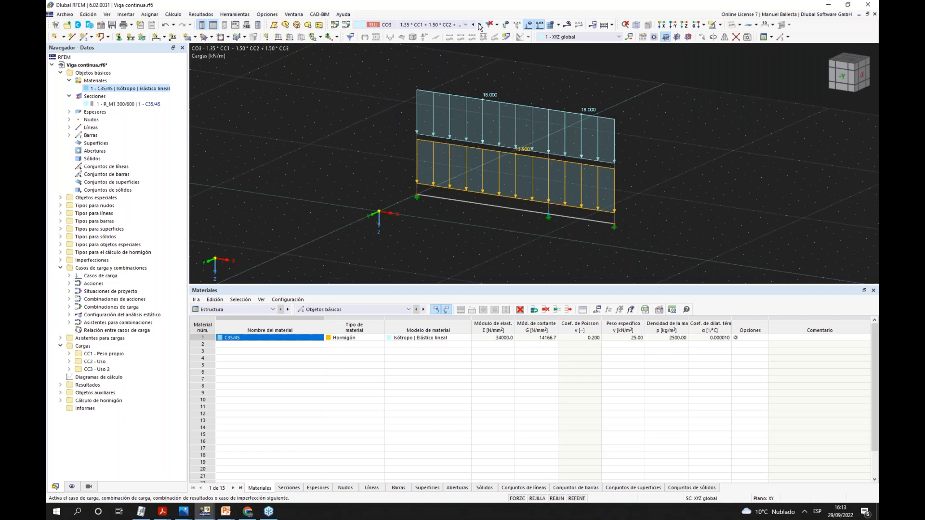
{"action": "left_click", "coordinate": [480, 25]}
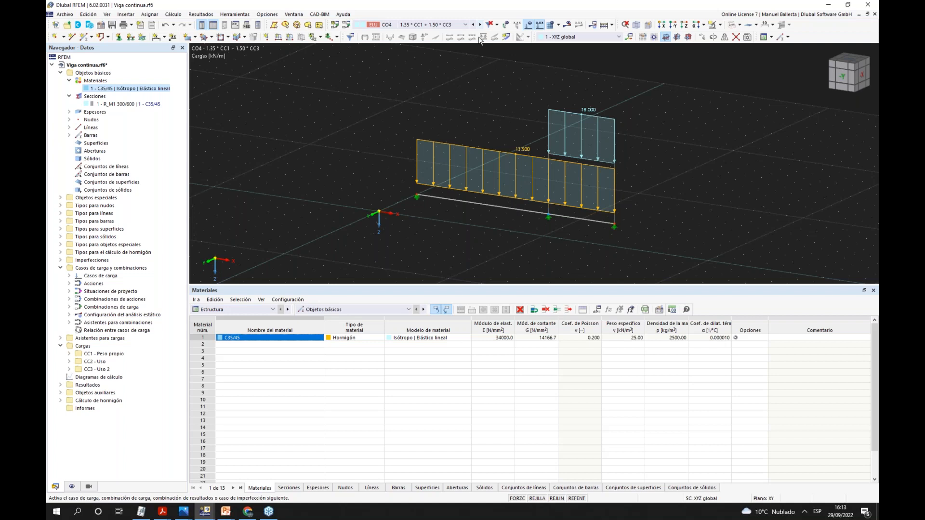
{"action": "scroll", "coordinate": [477, 181], "scroll_direction": "up", "scroll_amount": 1}
{"action": "scroll", "coordinate": [476, 97], "scroll_direction": "up", "scroll_amount": 1}
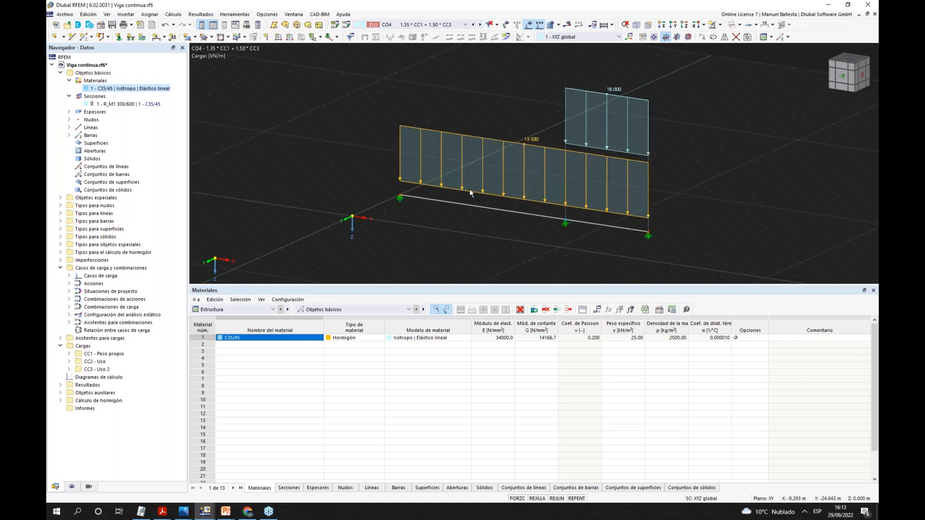
{"action": "right_click", "coordinate": [478, 207]}
{"action": "mouse_move", "coordinate": [533, 236]}
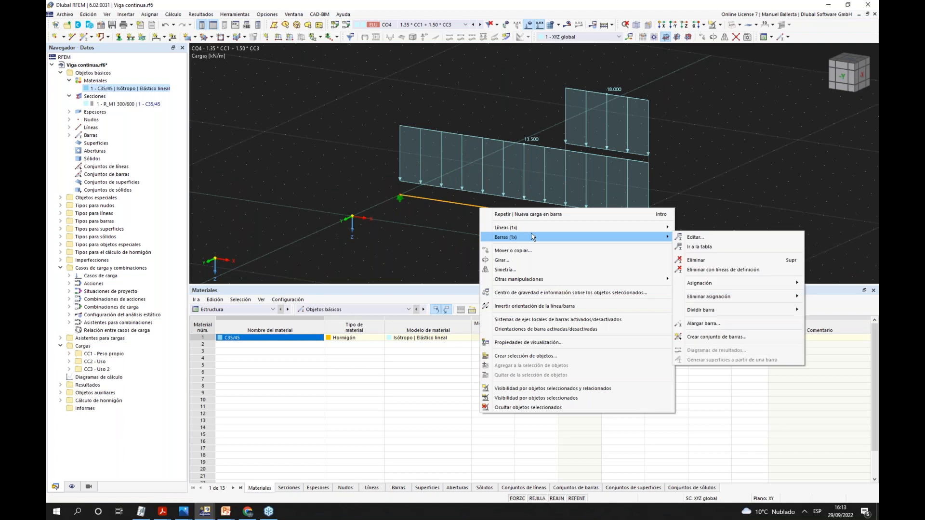
{"action": "left_click", "coordinate": [696, 237]}
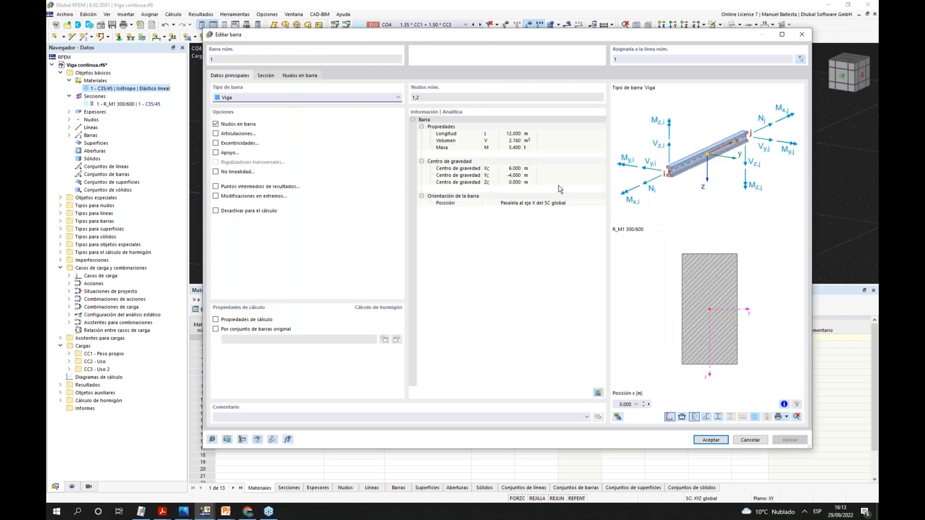
{"action": "left_click", "coordinate": [216, 320]}
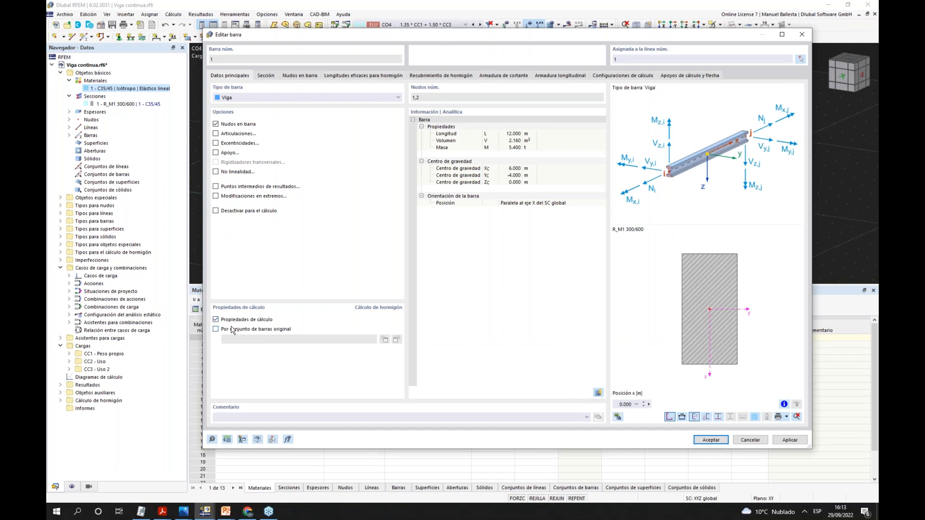
{"action": "left_click", "coordinate": [216, 321]}
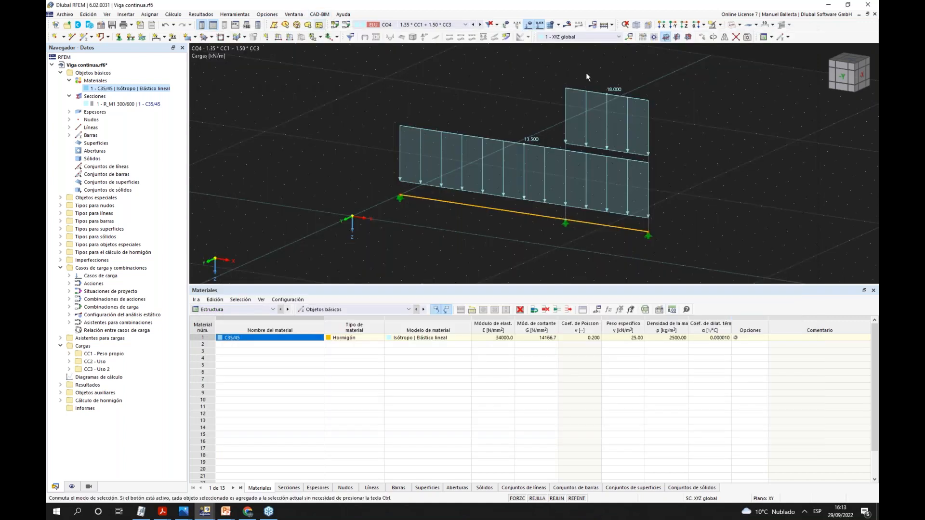
- Calculate design situation SP1 (ELU STR/GEO, permanent and transient, Eq. 6.10) and show its results
{"action": "left_click", "coordinate": [437, 25]}
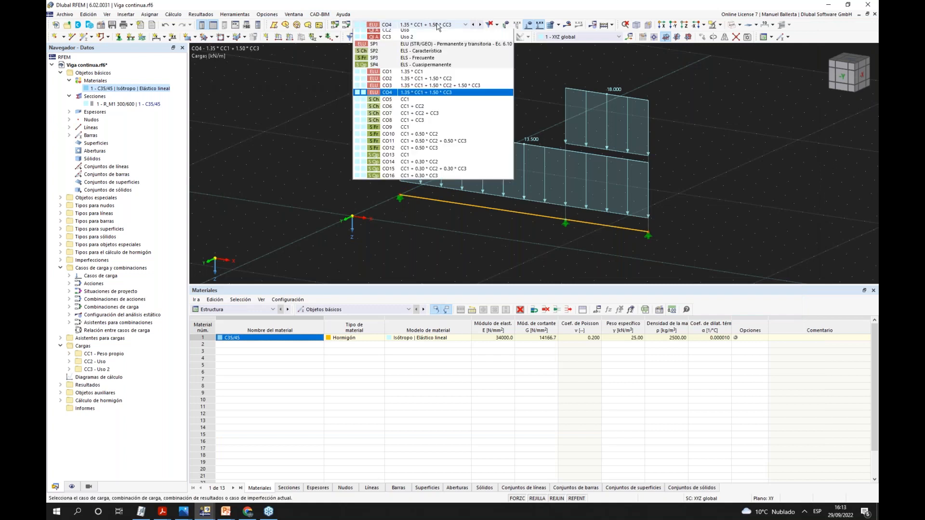
{"action": "left_click", "coordinate": [424, 53]}
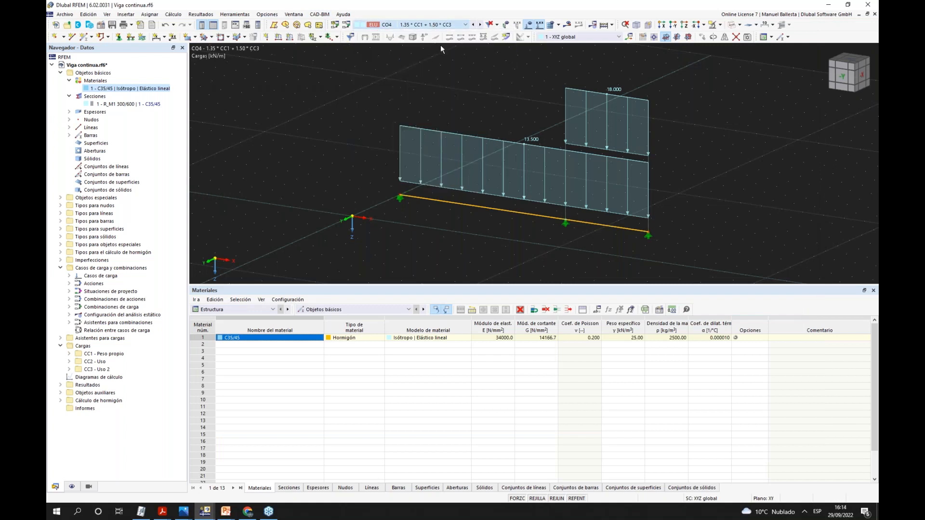
{"action": "left_click", "coordinate": [567, 27]}
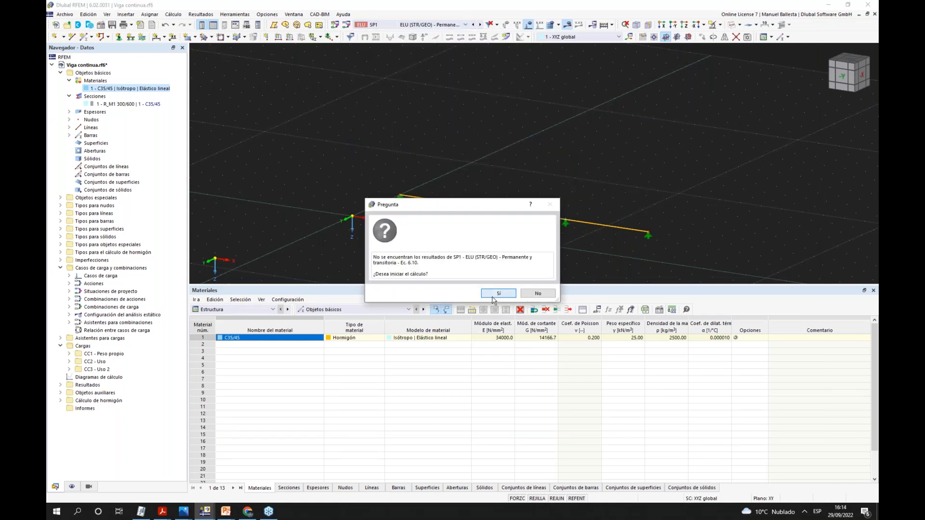
{"action": "left_click", "coordinate": [497, 293]}
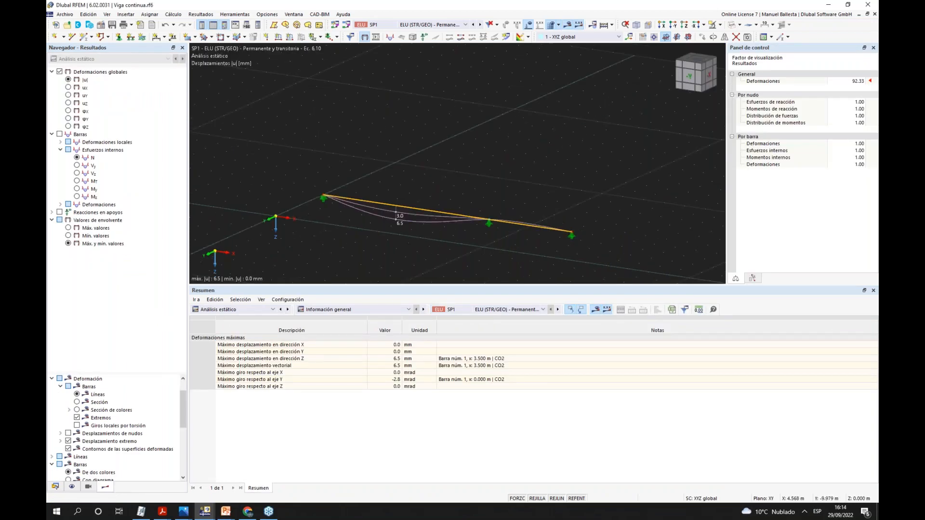
- Examine the bending moment My diagram of the beam with minimum, maximum and combined envelope values
{"action": "scroll", "coordinate": [489, 172], "scroll_direction": "up", "scroll_amount": 3}
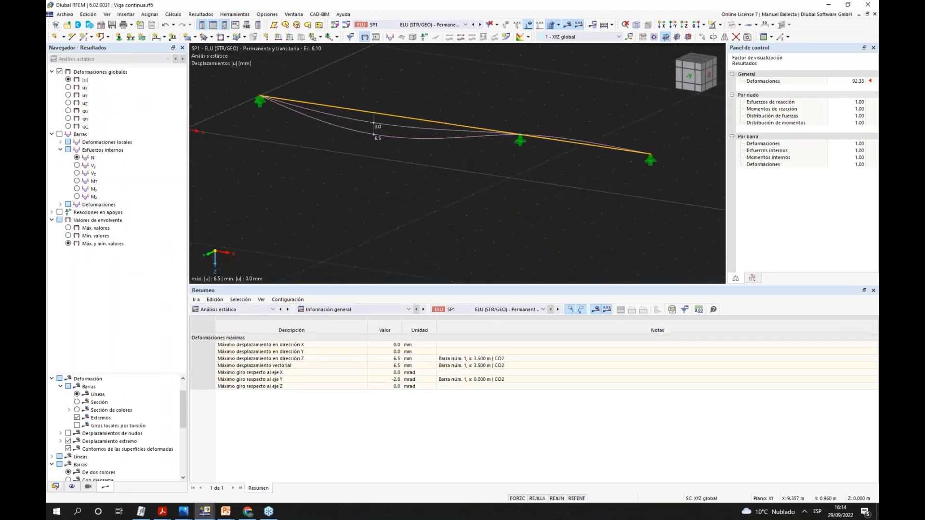
{"action": "left_click", "coordinate": [77, 189]}
{"action": "middle_click_drag", "start_coordinate": [435, 186], "coordinate": [458, 200]}
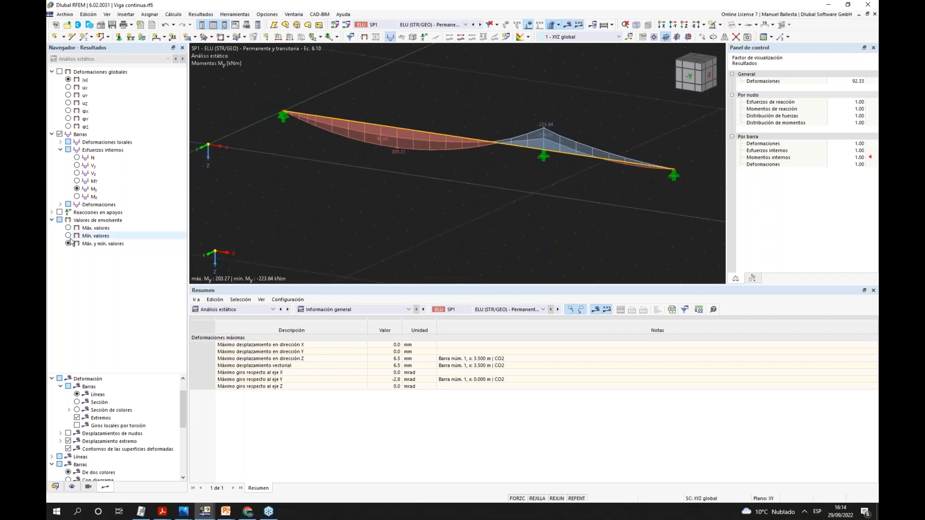
{"action": "left_click", "coordinate": [69, 236]}
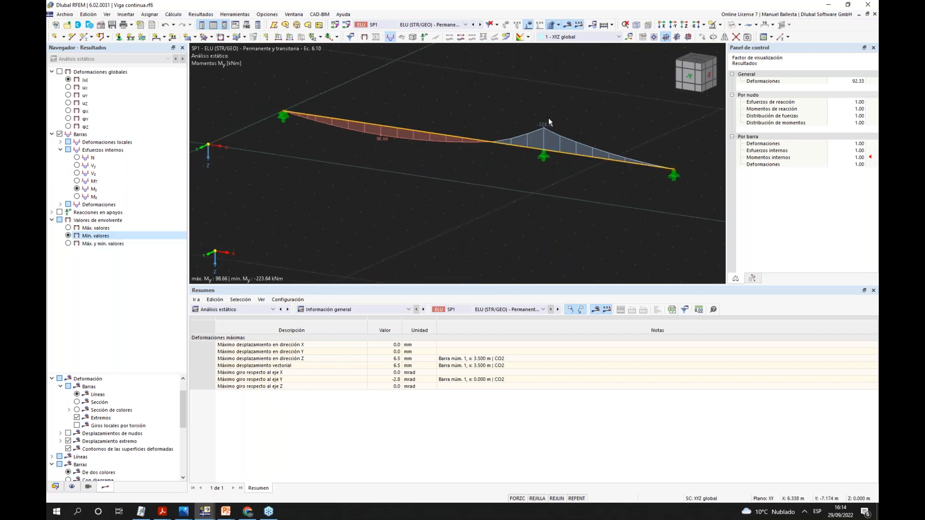
{"action": "left_click", "coordinate": [71, 229]}
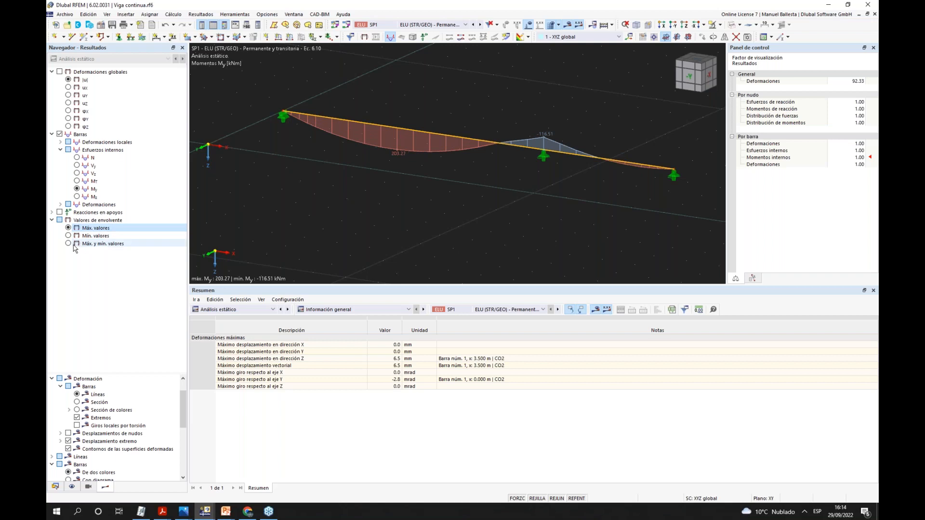
{"action": "left_click", "coordinate": [108, 245]}
- Display the shear force Vz envelope along the beam for SP1
{"action": "left_click", "coordinate": [91, 173]}
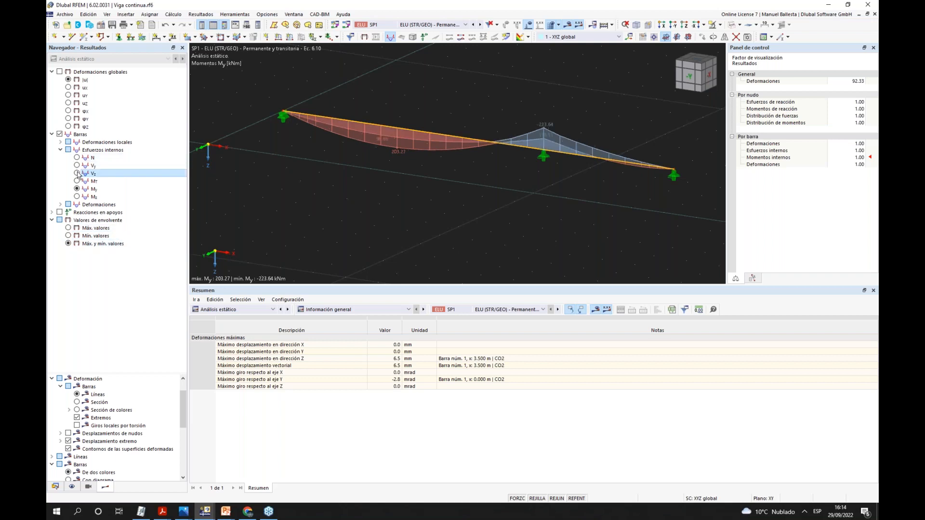
{"action": "left_click", "coordinate": [424, 37]}
{"action": "left_click", "coordinate": [424, 37]}
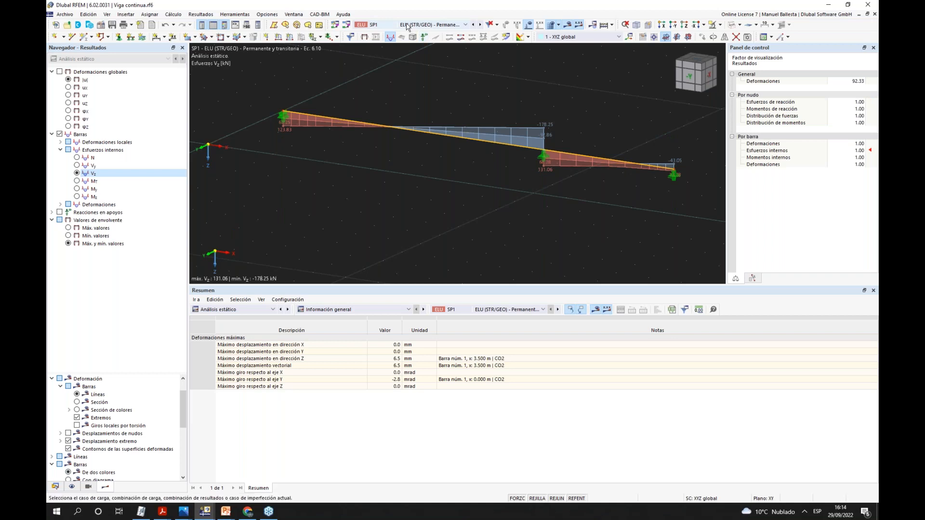
- Calculate the characteristic ELS combination CO7 (CC1 + CC2 + CC3) and show its results
{"action": "left_click", "coordinate": [430, 25]}
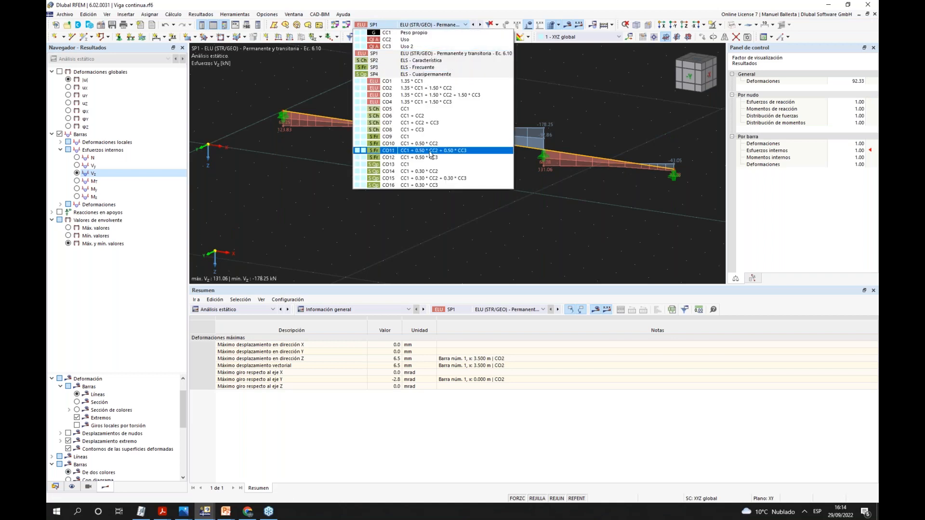
{"action": "left_click", "coordinate": [428, 123]}
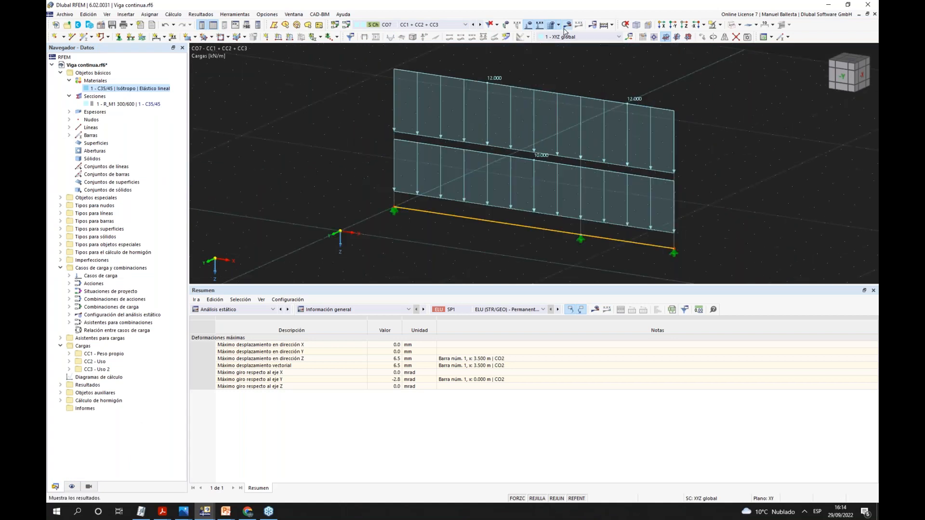
{"action": "left_click", "coordinate": [498, 295]}
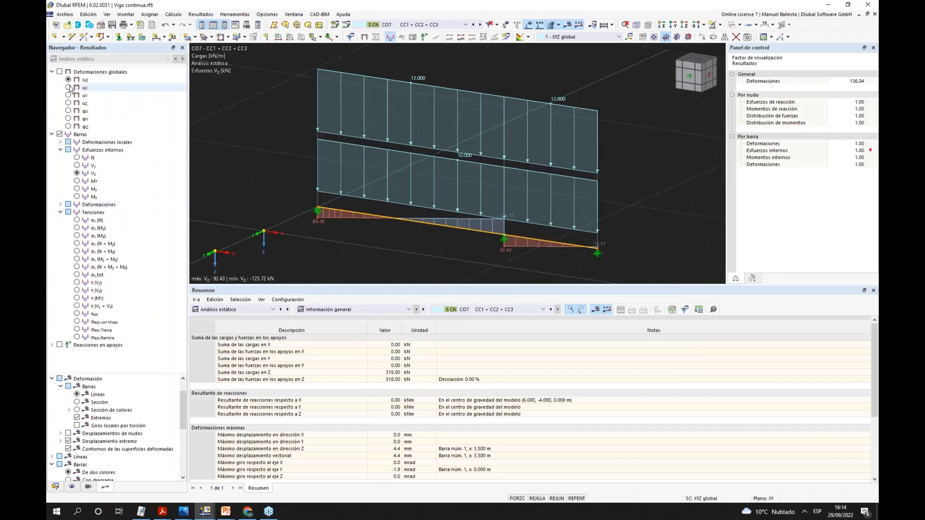
- Display the global deformation |u| of CO7 with the beam drawn as coloured sections
{"action": "left_click", "coordinate": [60, 71]}
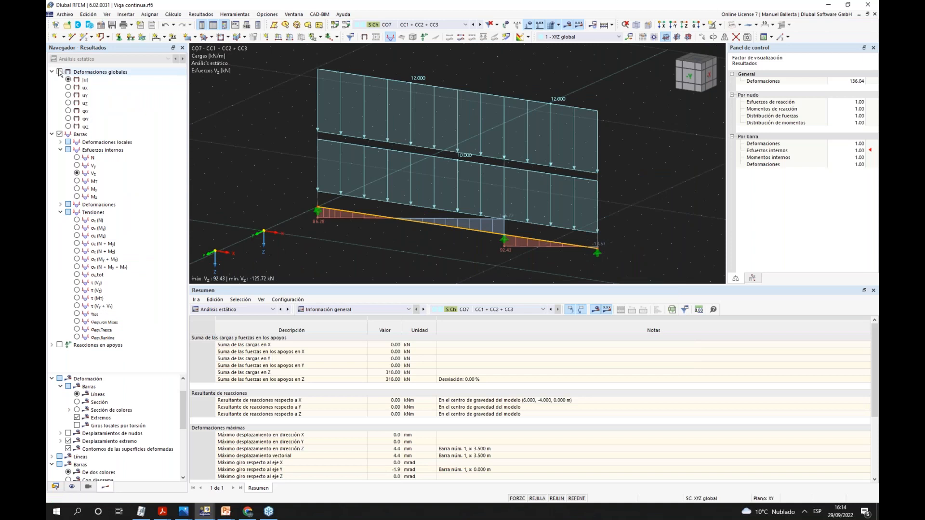
{"action": "left_click", "coordinate": [73, 488]}
{"action": "left_click", "coordinate": [105, 486]}
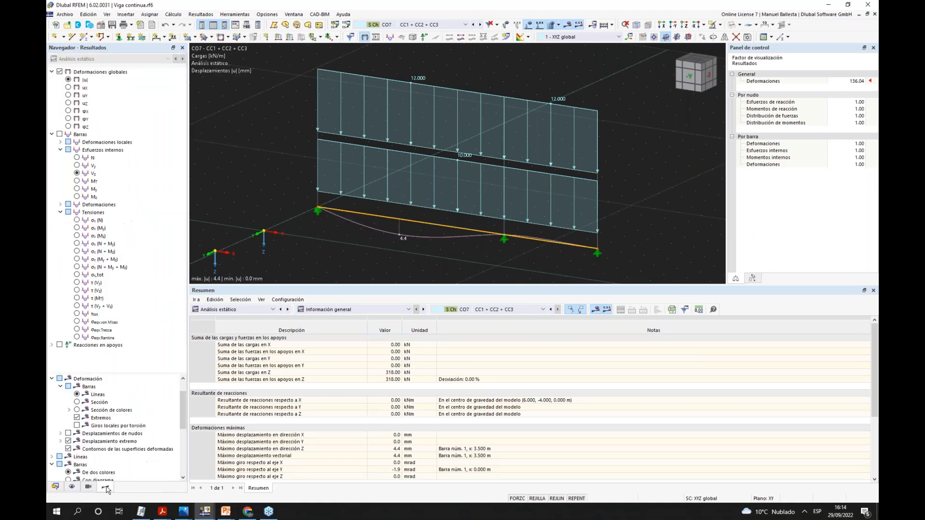
{"action": "scroll", "coordinate": [106, 424], "scroll_direction": "up", "scroll_amount": 2}
{"action": "left_click_drag", "start_coordinate": [103, 374], "coordinate": [105, 321]}
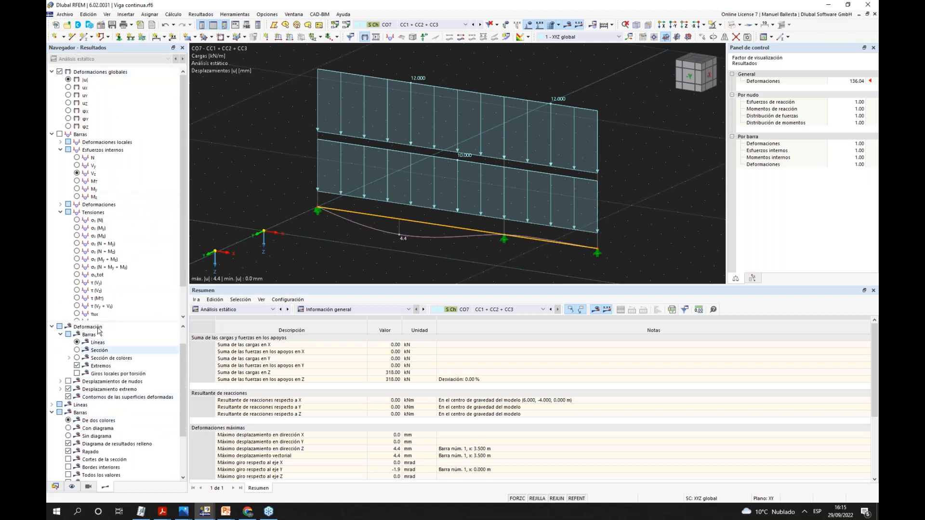
{"action": "left_click", "coordinate": [77, 358]}
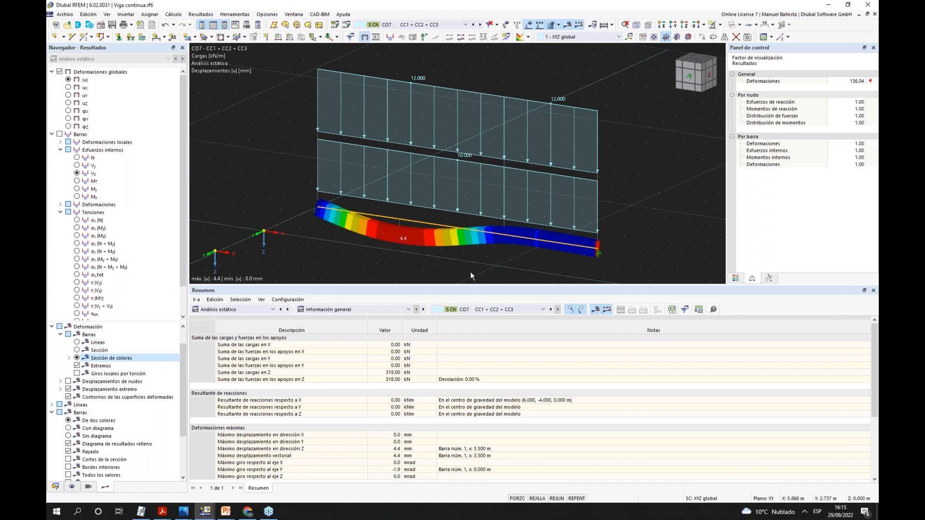
{"action": "left_click_drag", "start_coordinate": [473, 290], "coordinate": [472, 302]}
{"action": "middle_click_drag", "start_coordinate": [444, 274], "coordinate": [443, 260]}
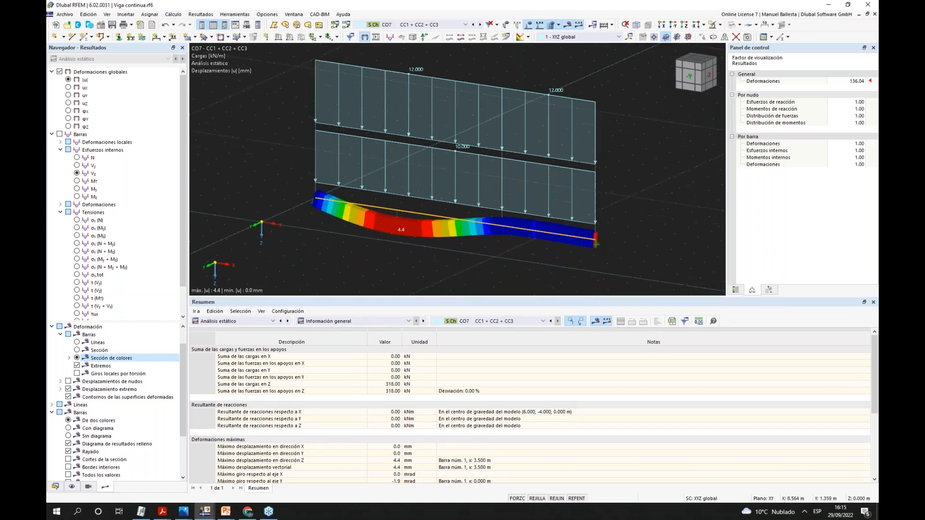
- Set the deformation display factor to 128
{"action": "left_click", "coordinate": [856, 81]}
{"action": "scroll", "coordinate": [856, 81], "scroll_direction": "up", "scroll_amount": 2}
{"action": "scroll", "coordinate": [856, 82], "scroll_direction": "down", "scroll_amount": 1}
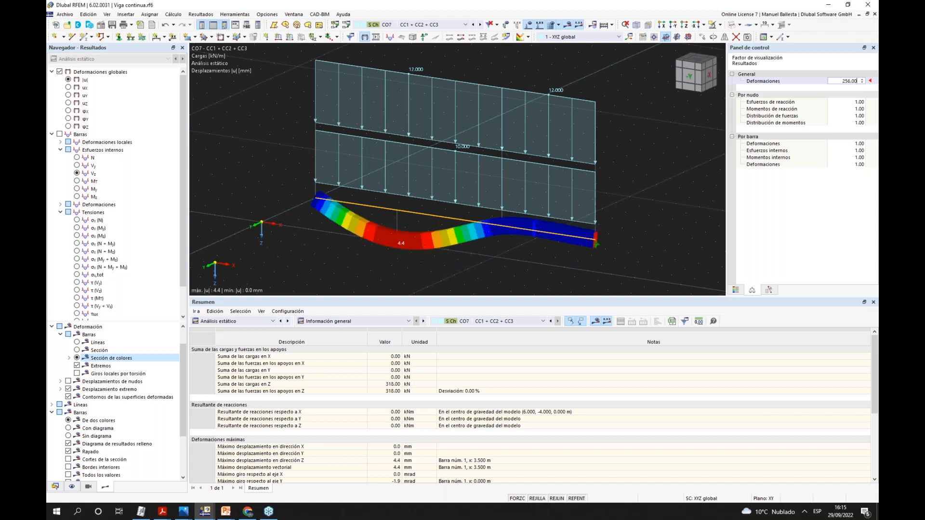
{"action": "scroll", "coordinate": [857, 81], "scroll_direction": "down", "scroll_amount": 1}
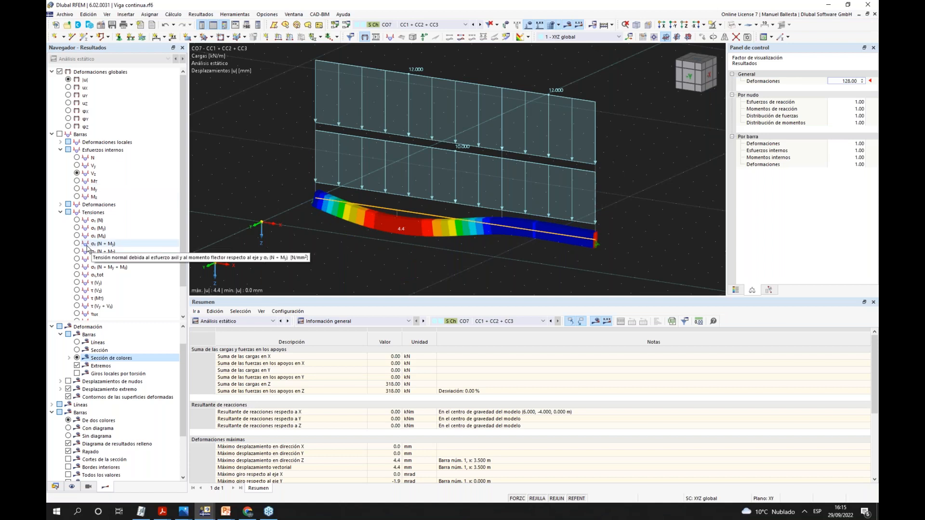
- Display the normal stress σx (My) on the beam with its colour scale and examine its distribution around the member
{"action": "left_click", "coordinate": [77, 228]}
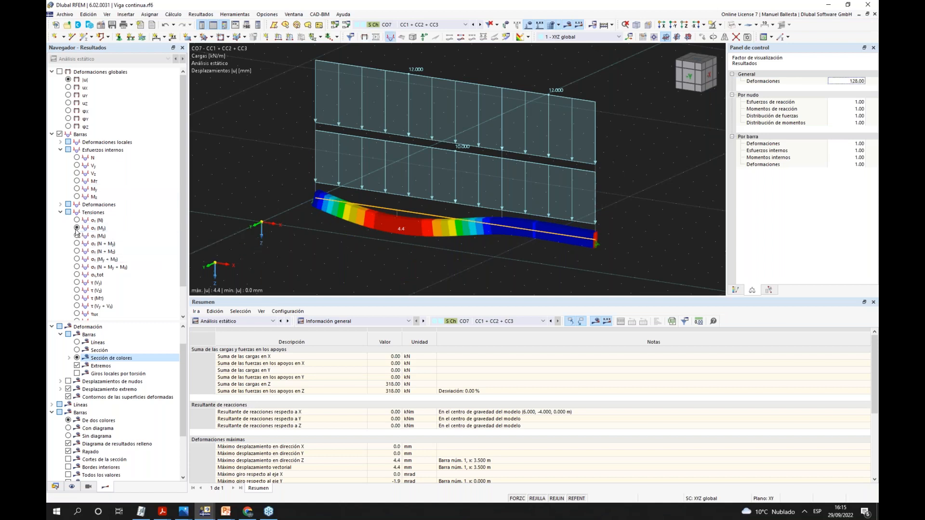
{"action": "left_click", "coordinate": [735, 290]}
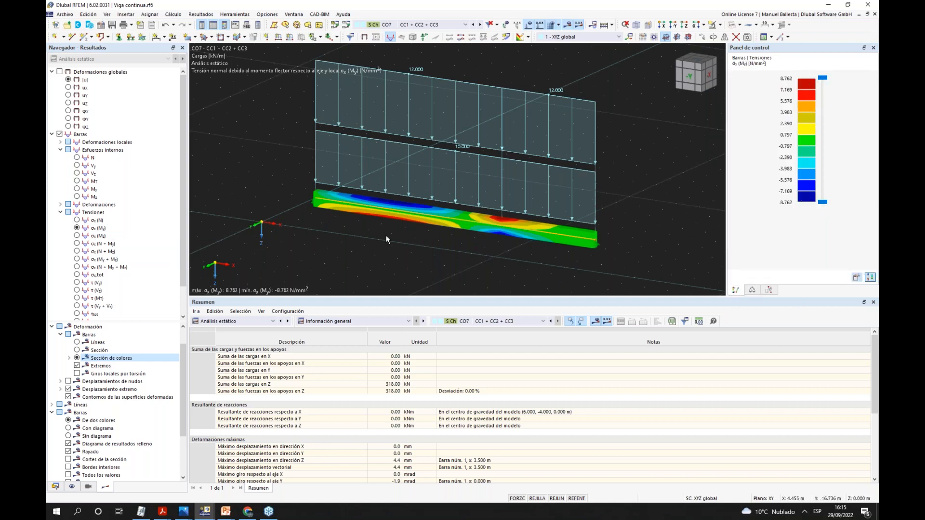
{"action": "scroll", "coordinate": [391, 214], "scroll_direction": "up", "scroll_amount": 2}
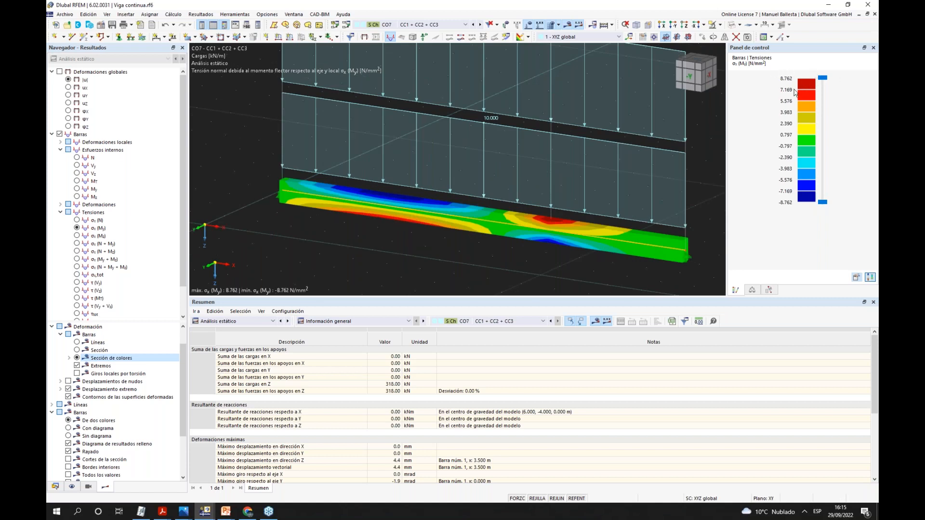
{"action": "middle_click_drag", "start_coordinate": [551, 119], "coordinate": [376, 264]}
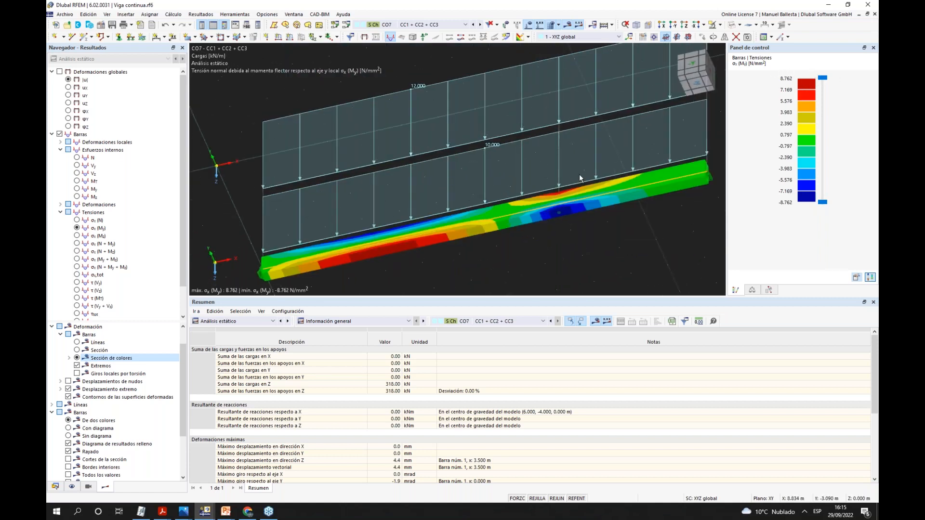
{"action": "middle_click_drag", "start_coordinate": [578, 174], "coordinate": [567, 205], "text": "ctrl"}
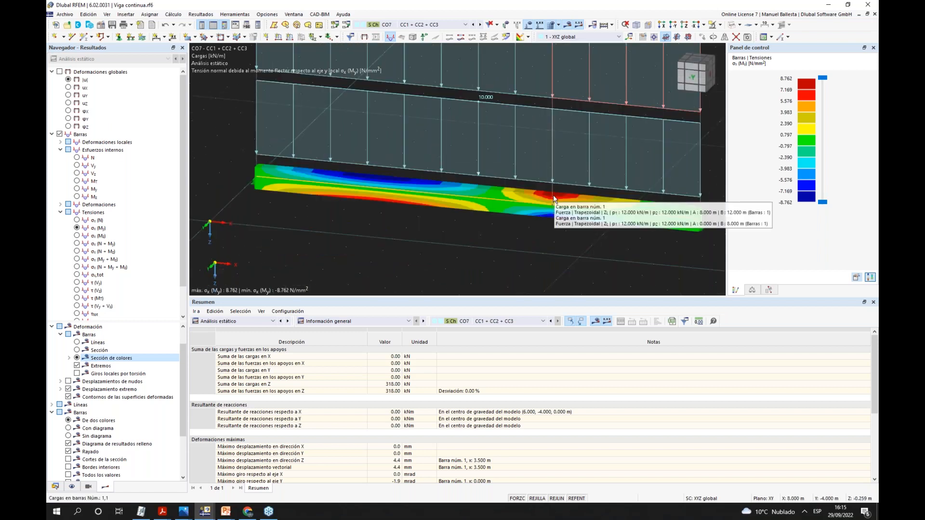
{"action": "middle_click_drag", "start_coordinate": [507, 247], "coordinate": [397, 154], "text": "ctrl"}
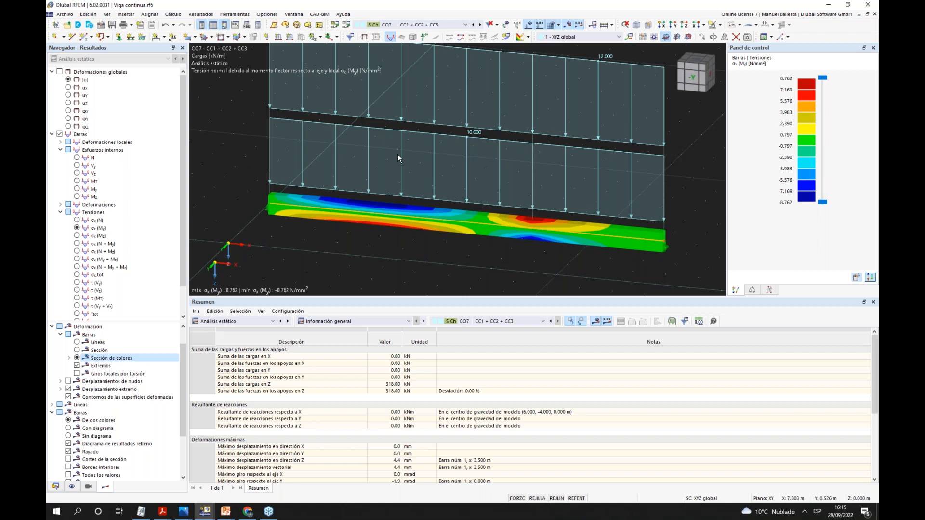
{"action": "scroll", "coordinate": [397, 156], "scroll_direction": "down", "scroll_amount": 1}
{"action": "middle_click_drag", "start_coordinate": [430, 228], "coordinate": [436, 220]}
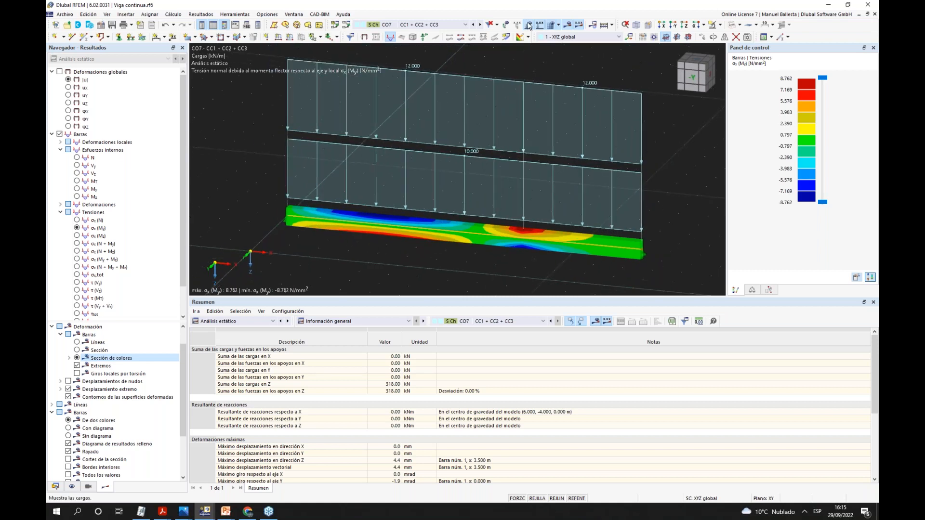
- Hide the loads and enlarge the graphics area so only the stress-coloured beam is displayed
{"action": "left_click", "coordinate": [529, 26]}
{"action": "left_click_drag", "start_coordinate": [489, 297], "coordinate": [489, 305]}
{"action": "middle_click_drag", "start_coordinate": [471, 201], "coordinate": [455, 152]}
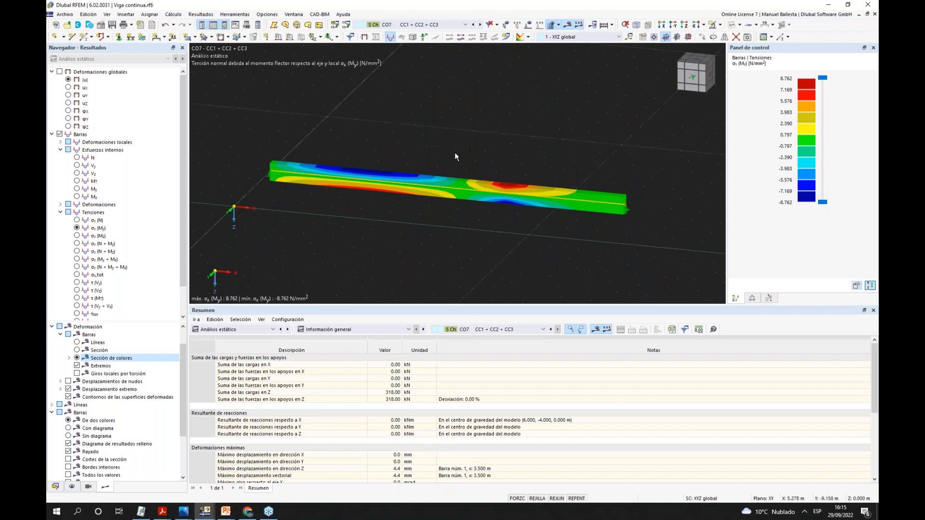
- Edit the beam member, enable its design properties, and review the effective lengths and concrete cover settings
{"action": "right_click", "coordinate": [421, 185]}
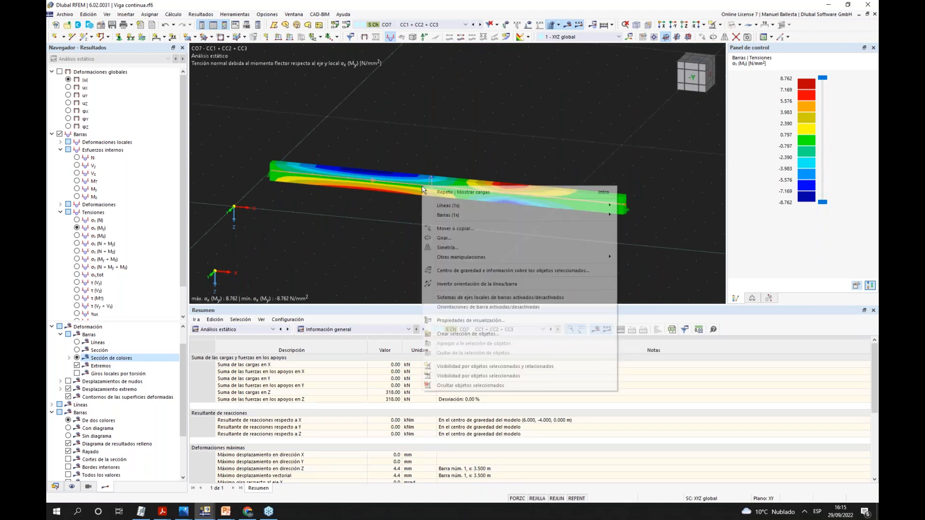
{"action": "left_click", "coordinate": [632, 215]}
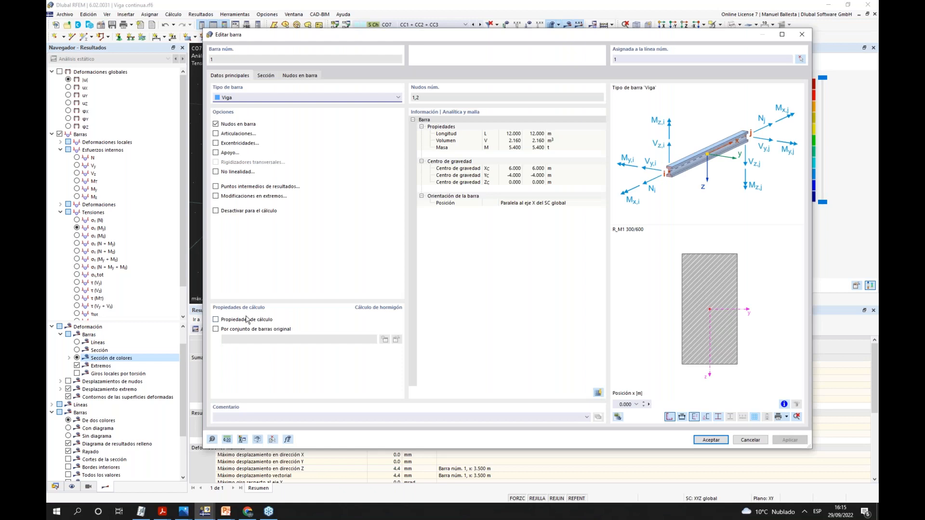
{"action": "left_click", "coordinate": [216, 320]}
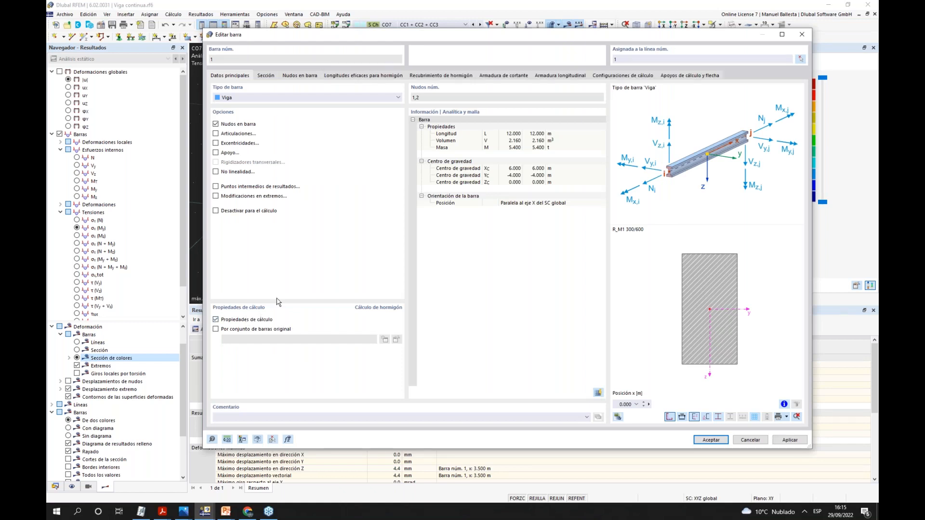
{"action": "left_click", "coordinate": [369, 77]}
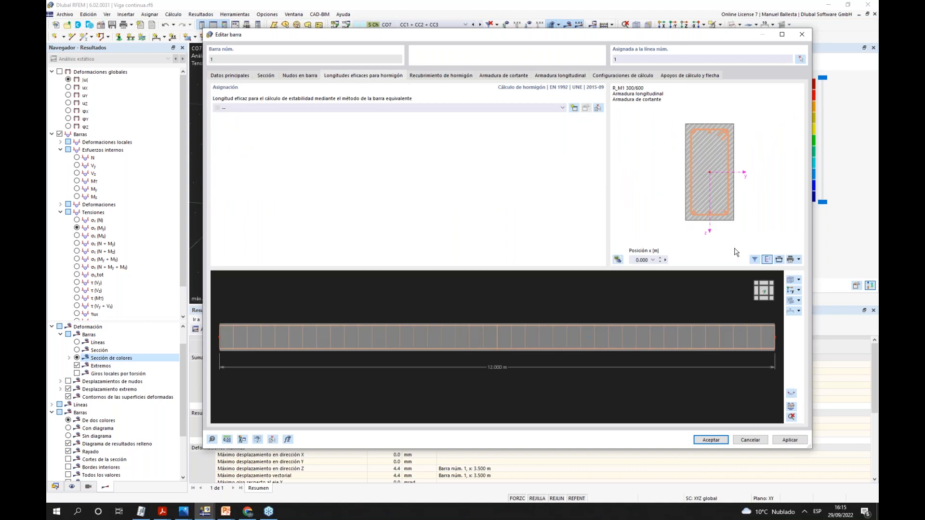
{"action": "left_click", "coordinate": [437, 77]}
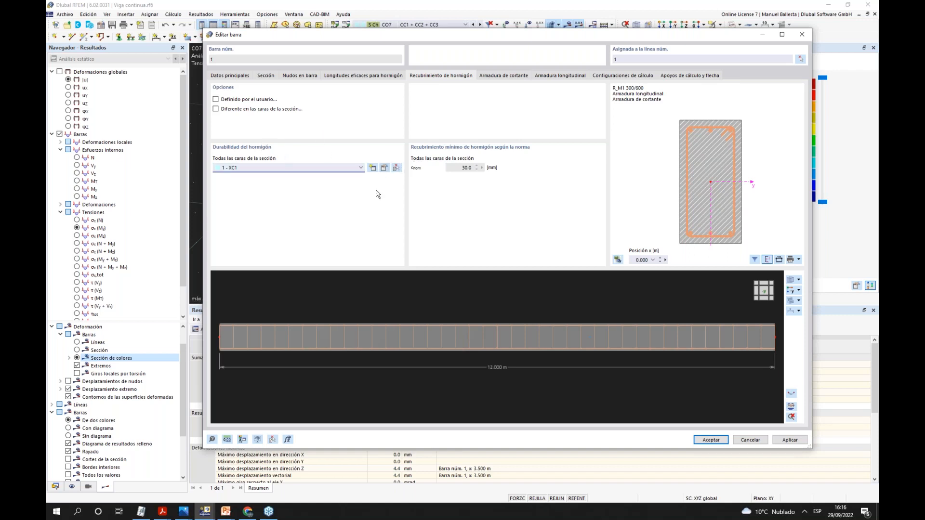
{"action": "left_click", "coordinate": [388, 170]}
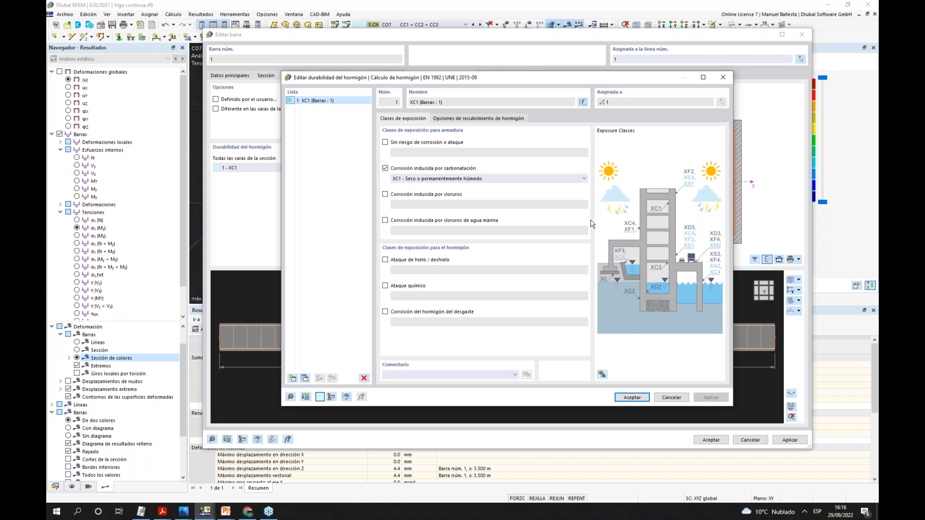
{"action": "left_click", "coordinate": [414, 181]}
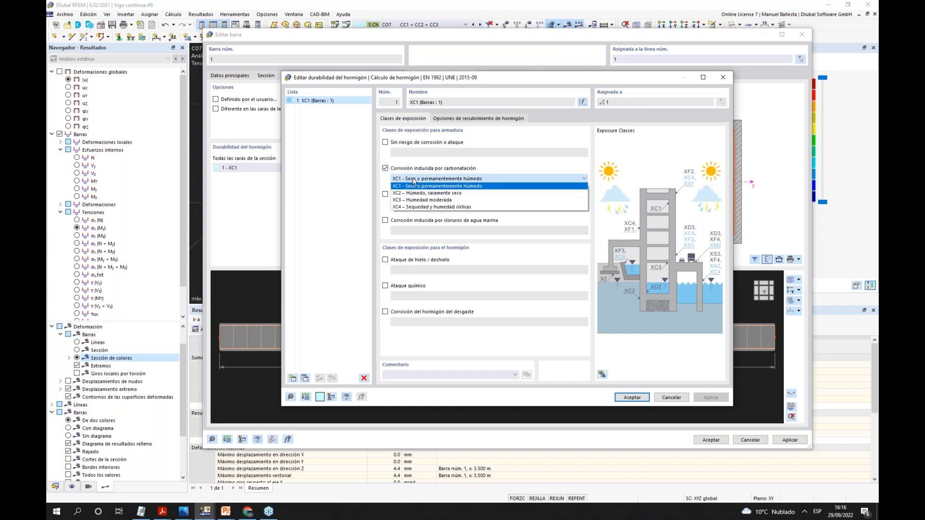
{"action": "left_click", "coordinate": [419, 192]}
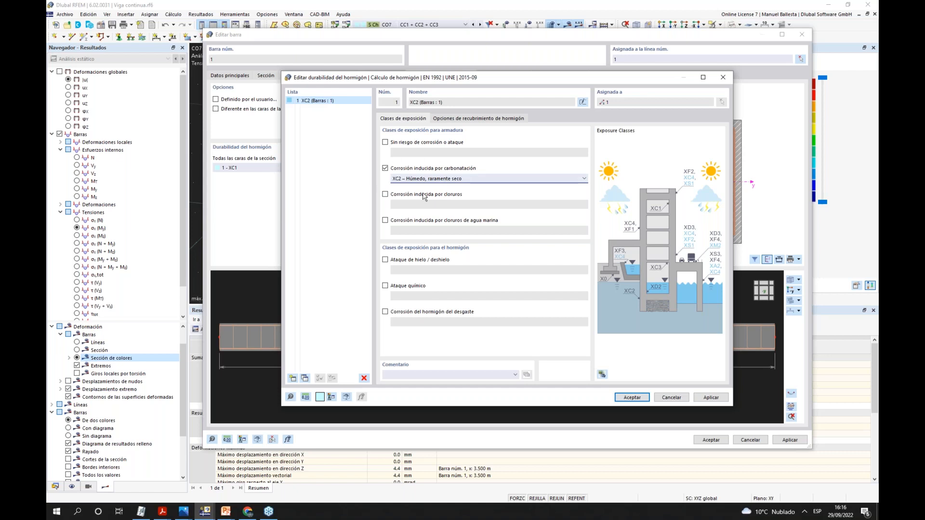
{"action": "left_click_drag", "start_coordinate": [470, 86], "coordinate": [413, 244]}
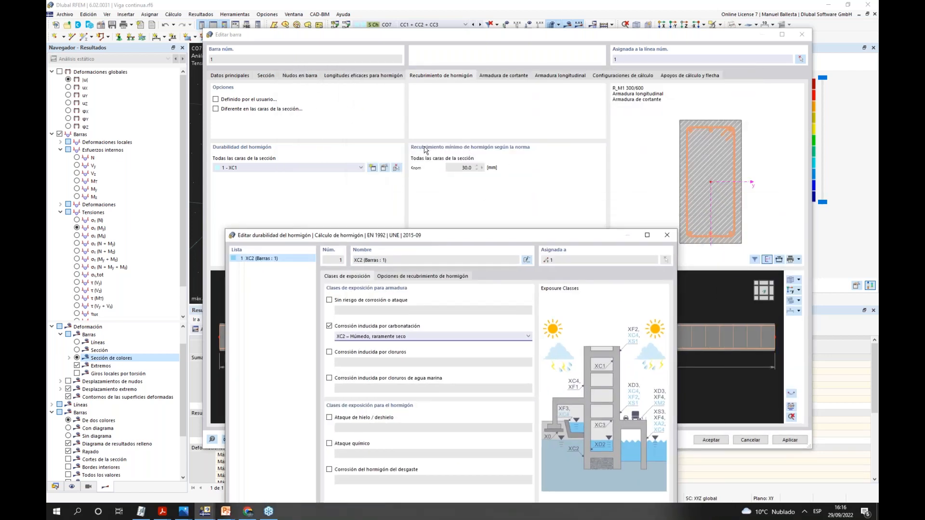
{"action": "left_click_drag", "start_coordinate": [457, 237], "coordinate": [434, 252]}
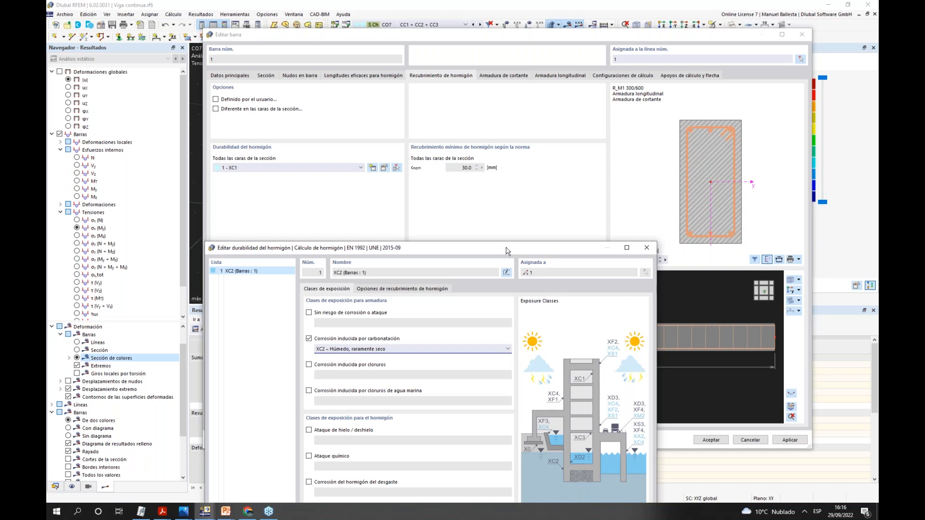
{"action": "left_click_drag", "start_coordinate": [505, 248], "coordinate": [523, 146]}
{"action": "left_click", "coordinate": [616, 464]}
{"action": "left_click", "coordinate": [215, 109]}
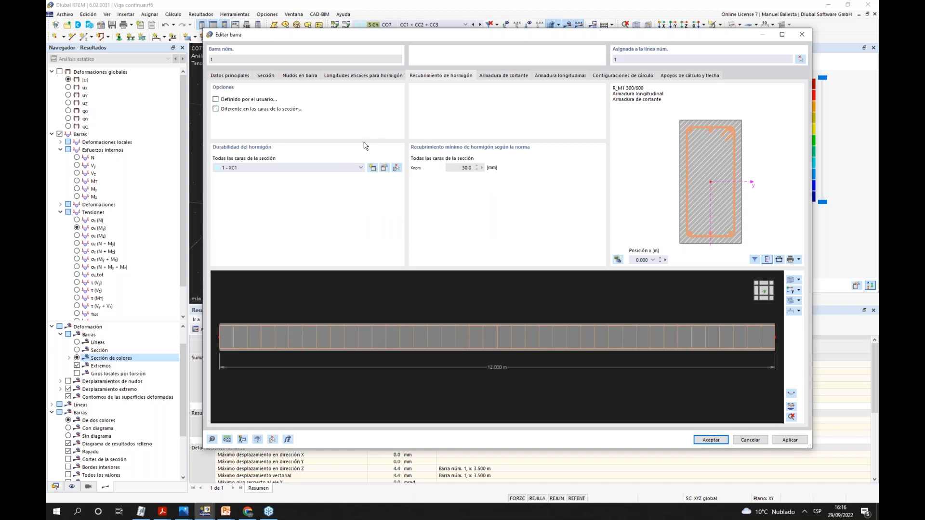
- Set the concrete durability's carbonation-induced corrosion class to XC2 – Húmedo, raramente seco
{"action": "left_click", "coordinate": [385, 169]}
{"action": "left_click", "coordinate": [365, 247]}
{"action": "left_click", "coordinate": [369, 262]}
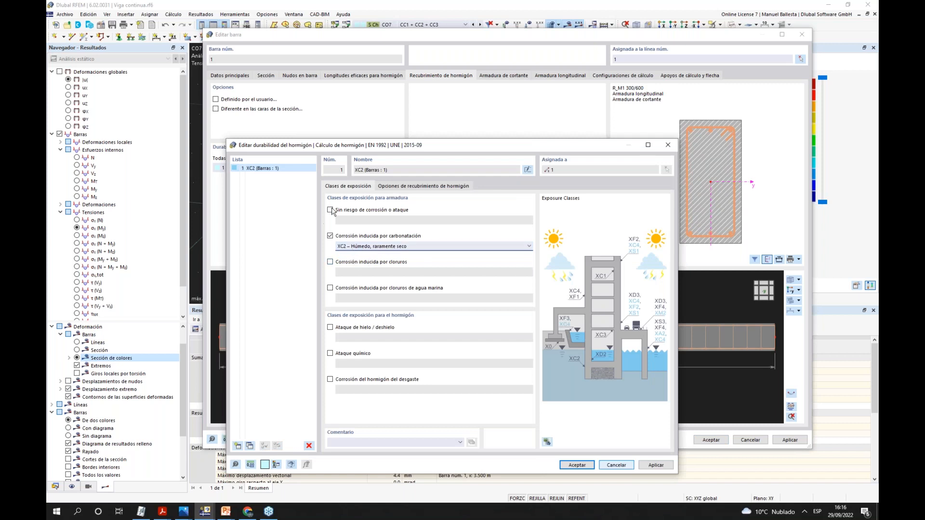
{"action": "left_click_drag", "start_coordinate": [428, 145], "coordinate": [483, 84]}
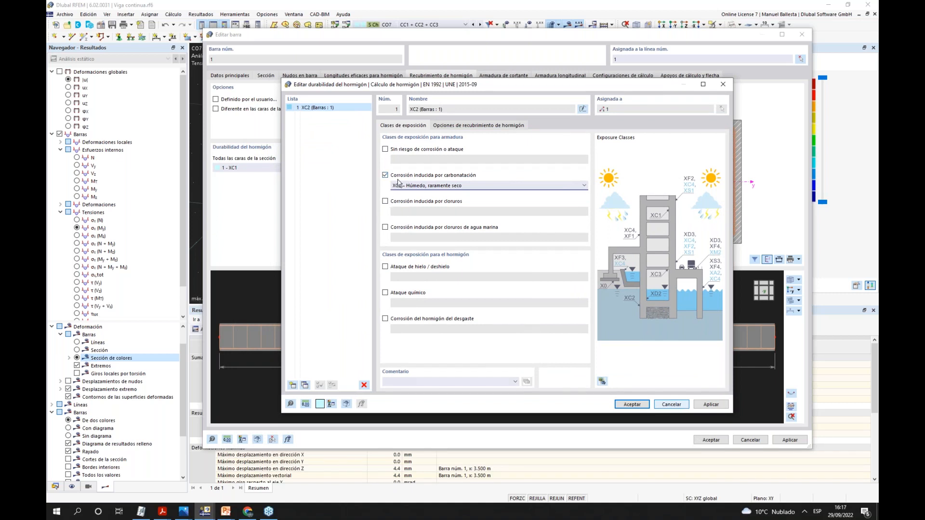
{"action": "left_click_drag", "start_coordinate": [488, 86], "coordinate": [501, 86]}
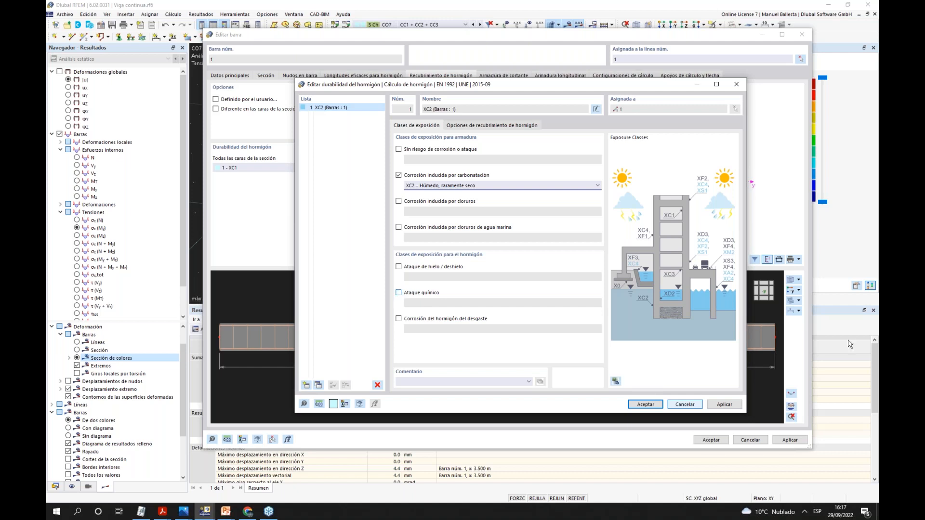
{"action": "left_click", "coordinate": [658, 405]}
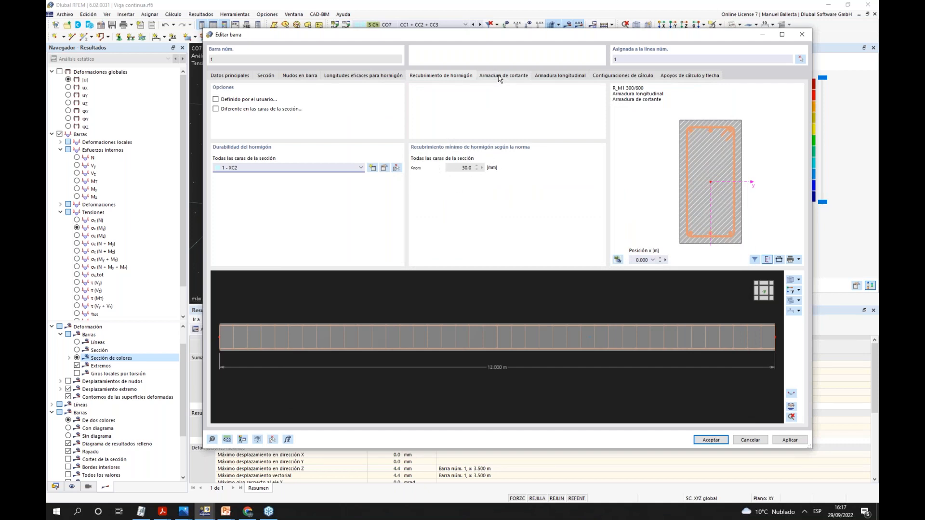
- Create a new material for the member's shear reinforcement and open the material library for it
{"action": "scroll", "coordinate": [534, 309], "scroll_direction": "down", "scroll_amount": 3}
{"action": "middle_click_drag", "start_coordinate": [596, 328], "coordinate": [544, 359], "text": "ctrl"}
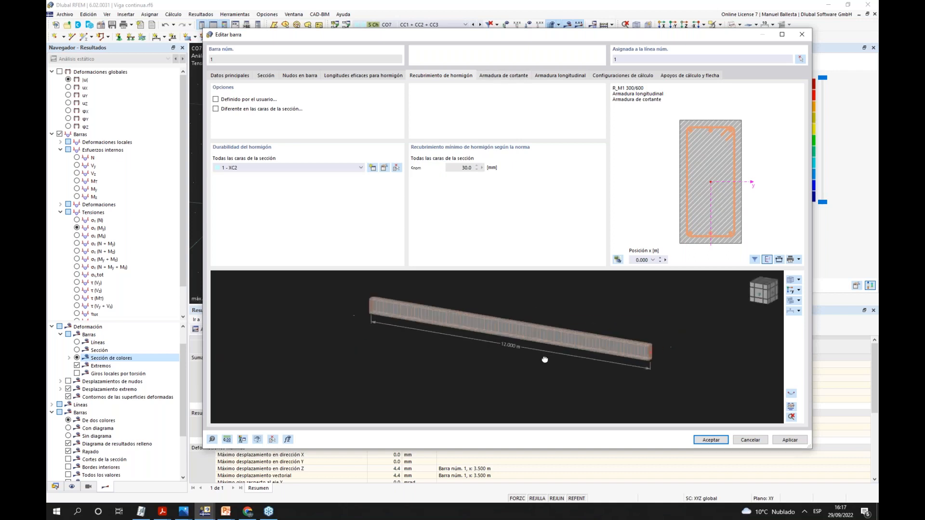
{"action": "scroll", "coordinate": [545, 360], "scroll_direction": "up", "scroll_amount": 2}
{"action": "left_click", "coordinate": [508, 77]}
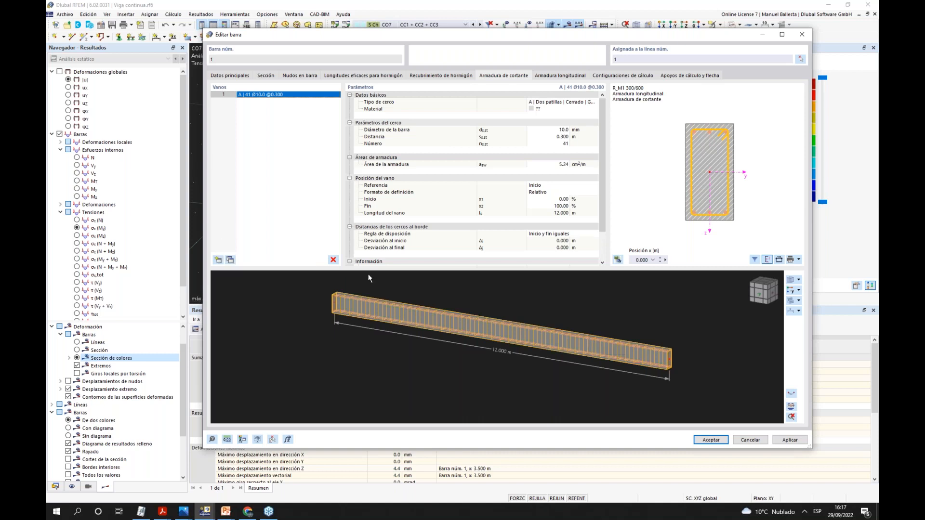
{"action": "left_click", "coordinate": [589, 102]}
{"action": "left_click", "coordinate": [594, 103]}
{"action": "left_click", "coordinate": [594, 102]}
{"action": "left_click", "coordinate": [594, 109]}
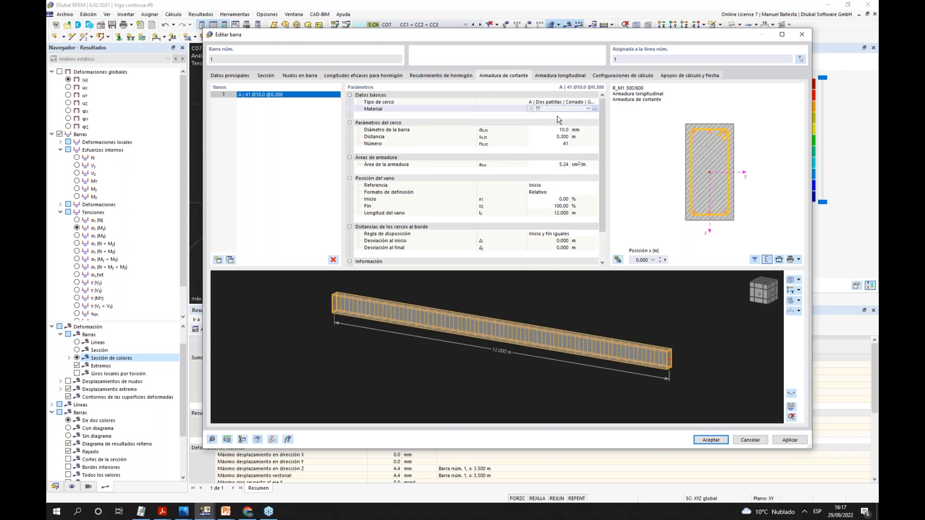
{"action": "left_click", "coordinate": [595, 108]}
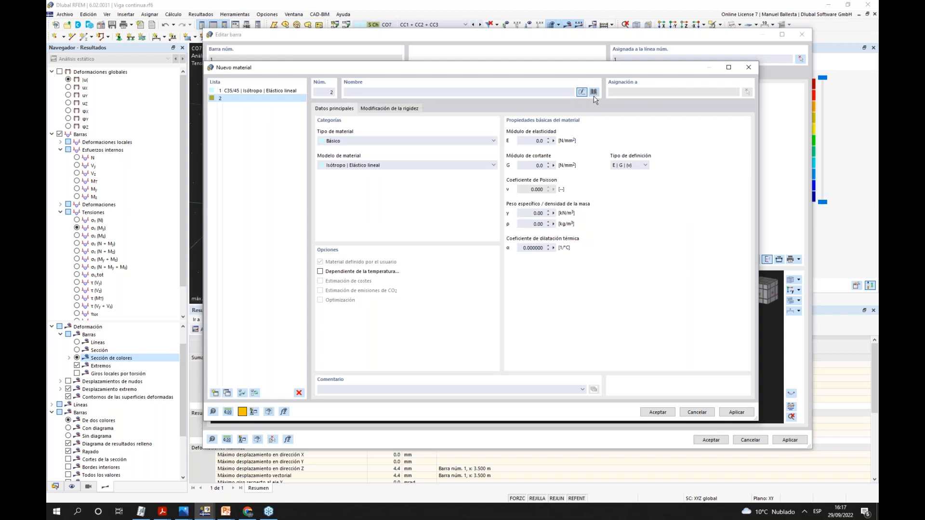
{"action": "left_click", "coordinate": [594, 94]}
- Filter the library to passive reinforcing steel (Acero de armadura, Armadura pasiva) and assign B500S(A) to the stirrups
{"action": "left_click", "coordinate": [244, 121]}
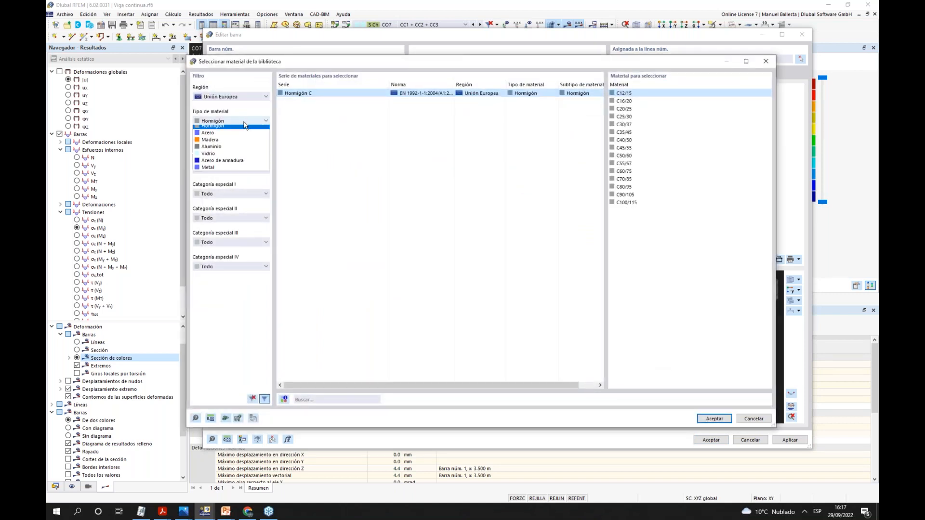
{"action": "left_click", "coordinate": [231, 163]}
{"action": "left_click", "coordinate": [249, 124]}
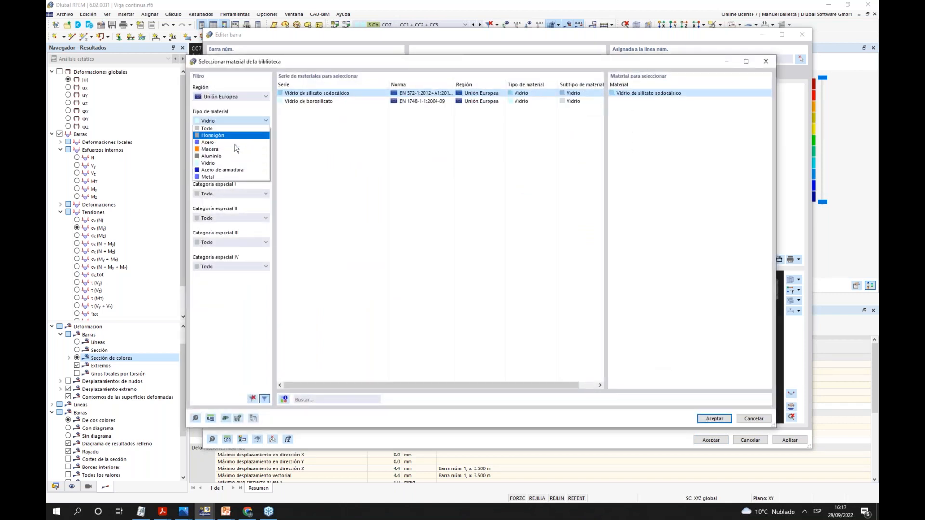
{"action": "left_click", "coordinate": [223, 170]}
{"action": "left_click", "coordinate": [230, 146]}
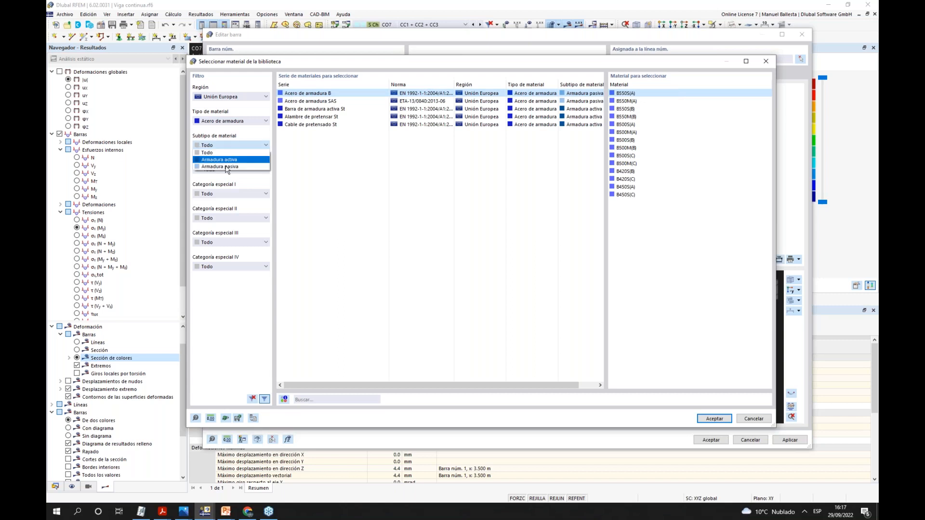
{"action": "left_click", "coordinate": [226, 161]}
{"action": "left_click", "coordinate": [230, 146]}
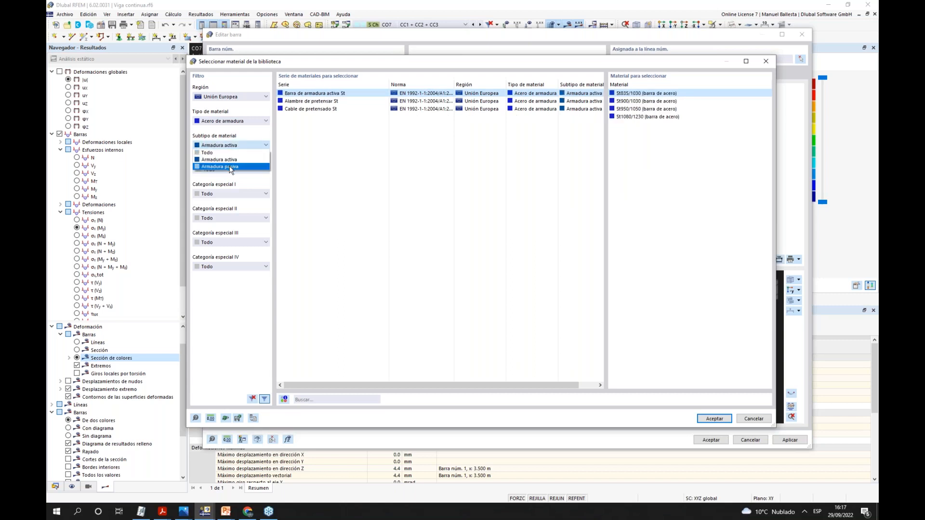
{"action": "left_click", "coordinate": [231, 169]}
{"action": "left_click", "coordinate": [637, 127]}
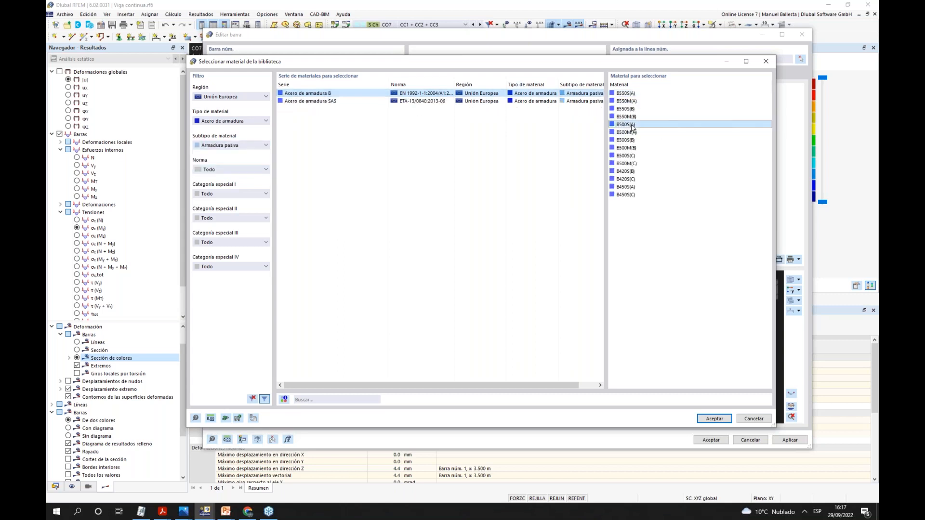
{"action": "left_click", "coordinate": [715, 419]}
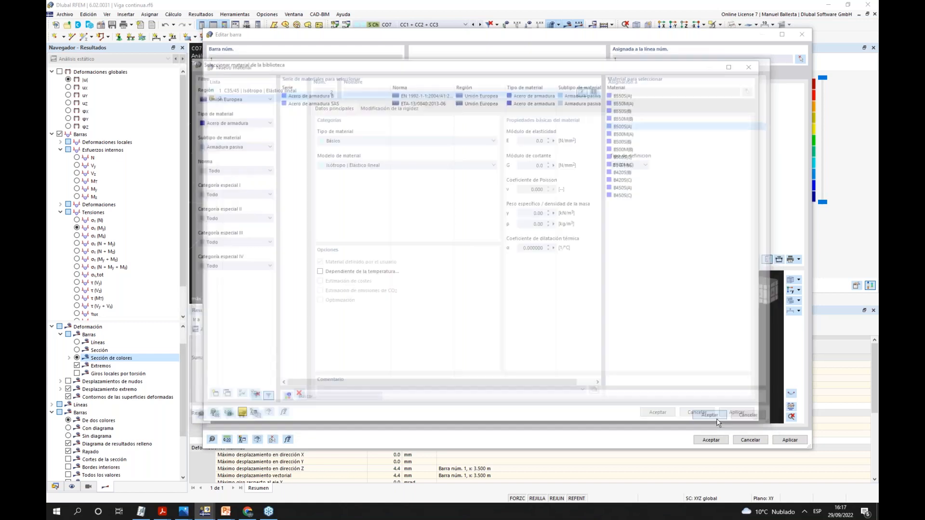
{"action": "left_click", "coordinate": [658, 413]}
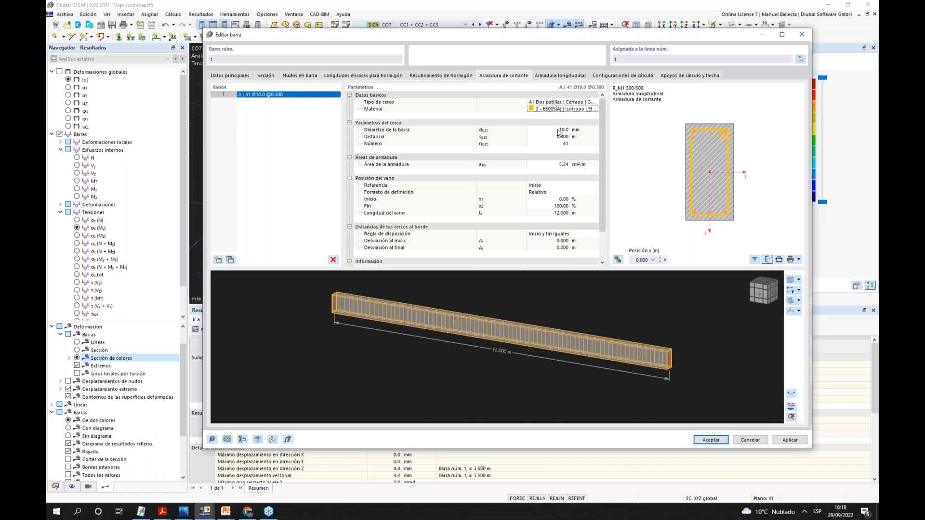
- Set the stirrup bar diameter to 8 mm and the stirrup spacing to 0.150 m
{"action": "left_click", "coordinate": [558, 130]}
{"action": "left_click", "coordinate": [566, 132]}
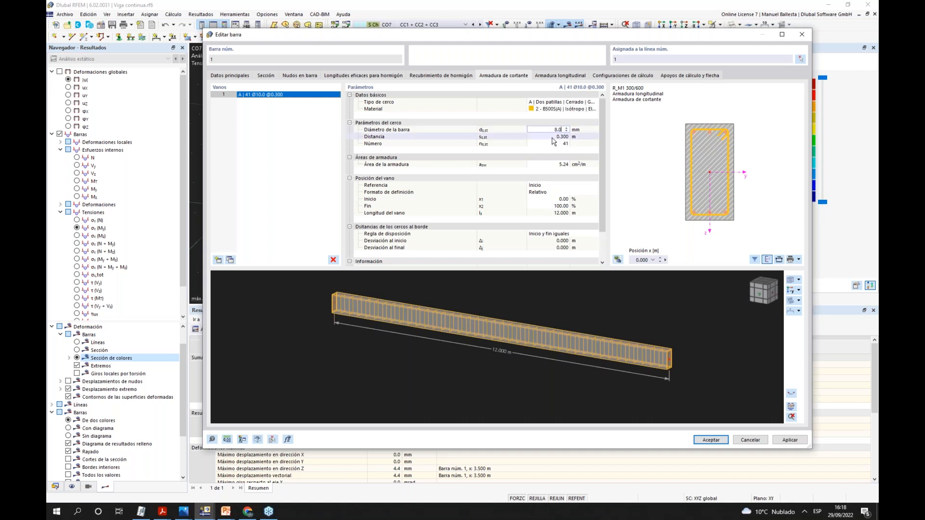
{"action": "left_click", "coordinate": [554, 136]}
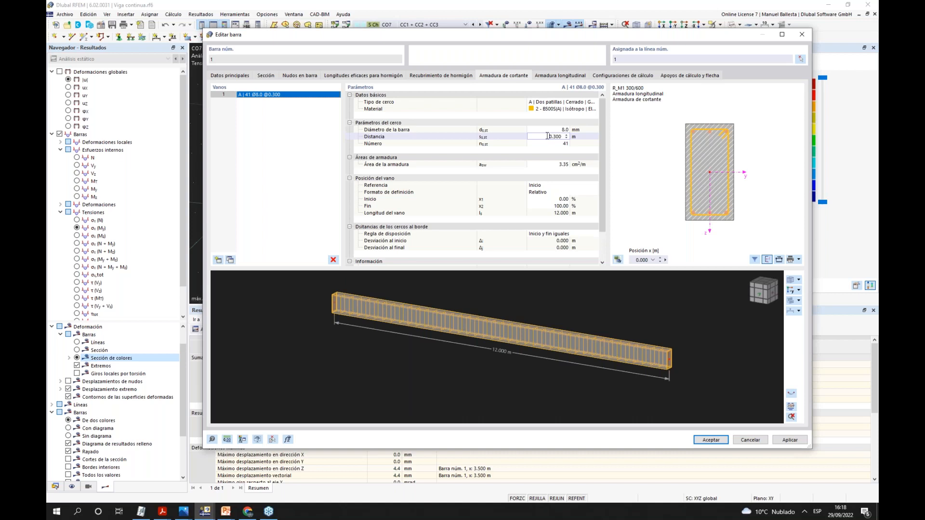
{"action": "left_click_drag", "start_coordinate": [548, 136], "coordinate": [576, 135]}
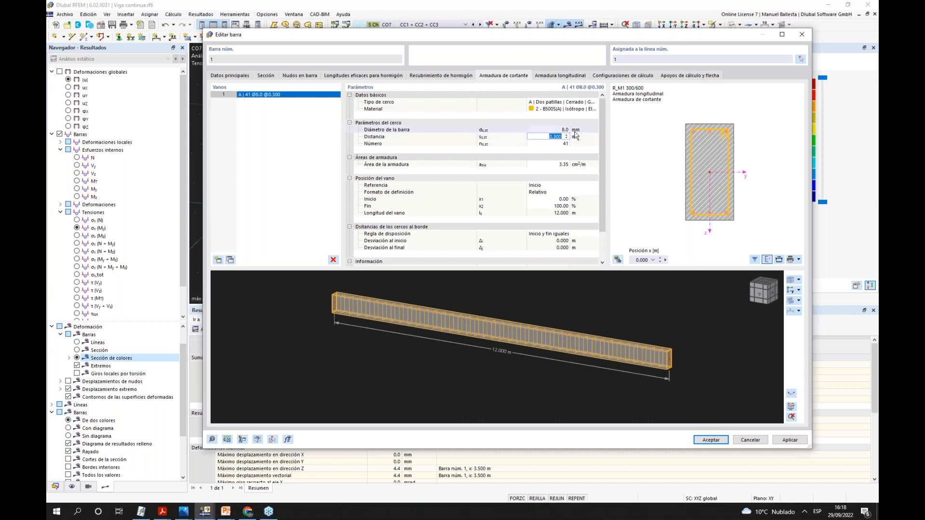
- Define the stirrup span position in absolute format and set its end to 2 m
{"action": "left_click", "coordinate": [557, 193]}
{"action": "left_click", "coordinate": [559, 193]}
{"action": "left_click", "coordinate": [570, 200]}
{"action": "double_click", "coordinate": [554, 208]}
{"action": "left_click_drag", "start_coordinate": [538, 207], "coordinate": [565, 208]}
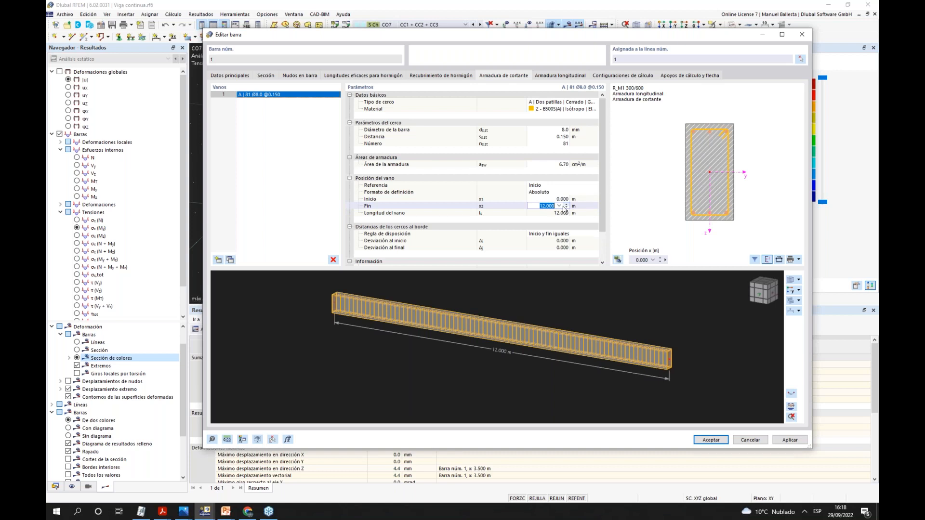
{"action": "type", "text": "2"}
{"action": "left_click", "coordinate": [547, 214]}
{"action": "scroll", "coordinate": [355, 313], "scroll_direction": "up", "scroll_amount": 3}
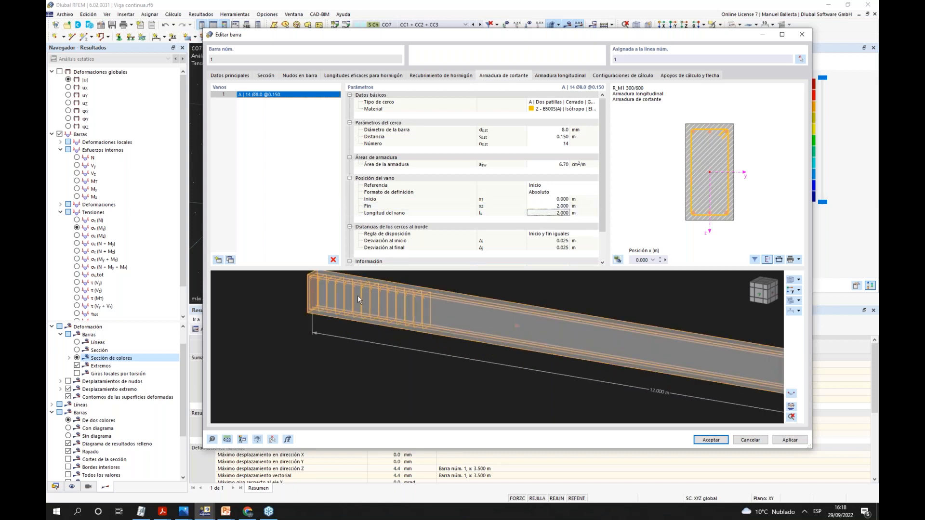
{"action": "scroll", "coordinate": [356, 297], "scroll_direction": "down", "scroll_amount": 1}
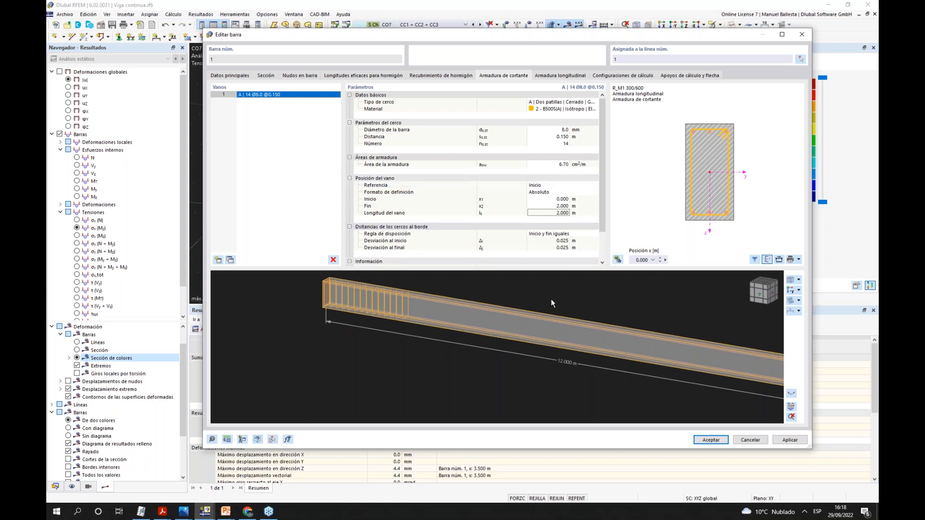
{"action": "scroll", "coordinate": [550, 299], "scroll_direction": "down", "scroll_amount": 3}
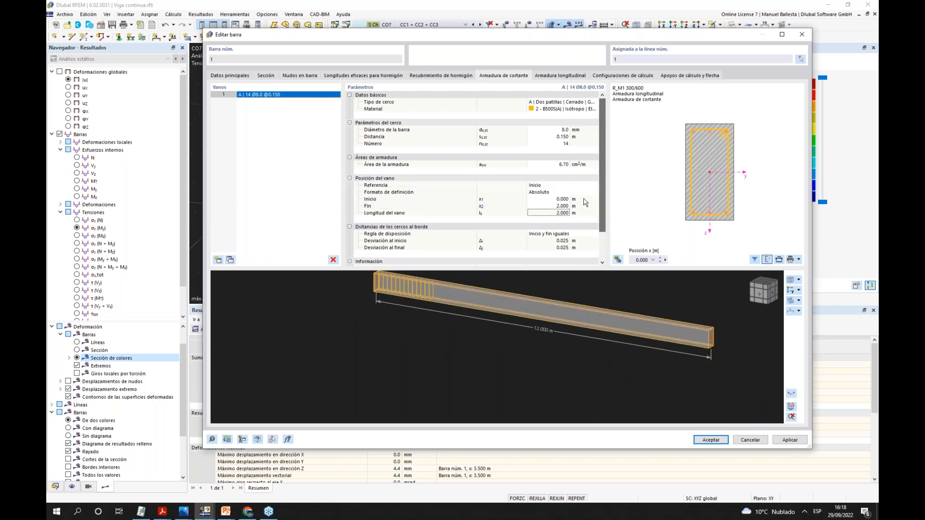
- Divide the stirrup span in two and position the second span from 8 m to 10 m
{"action": "left_click", "coordinate": [231, 261]}
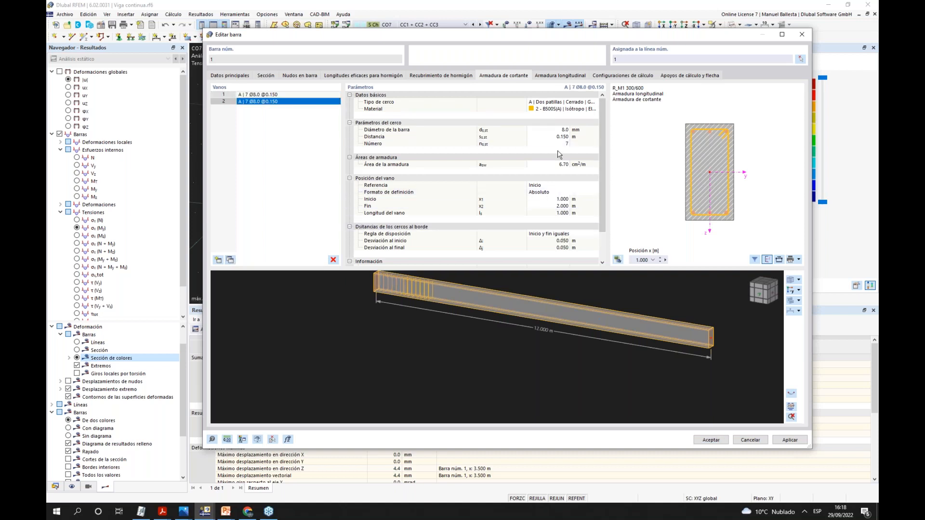
{"action": "left_click", "coordinate": [559, 199]}
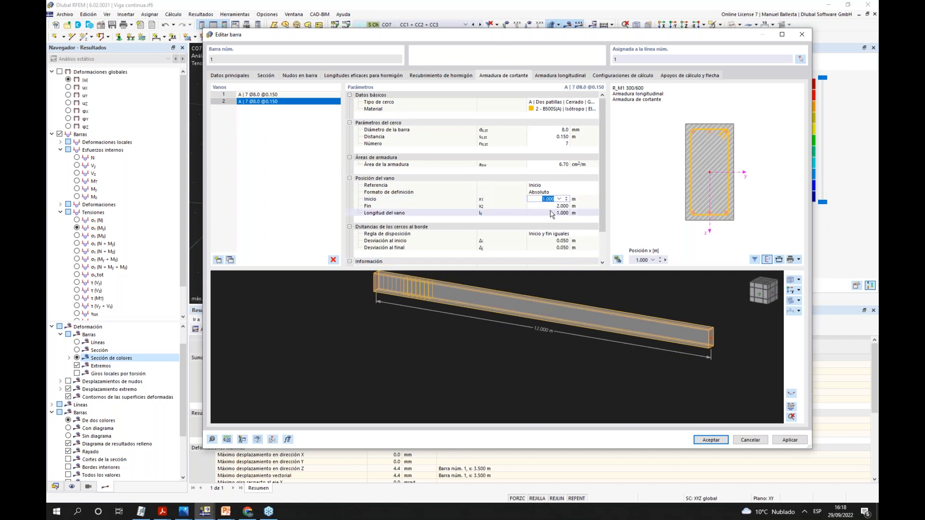
{"action": "type", "text": "6"}
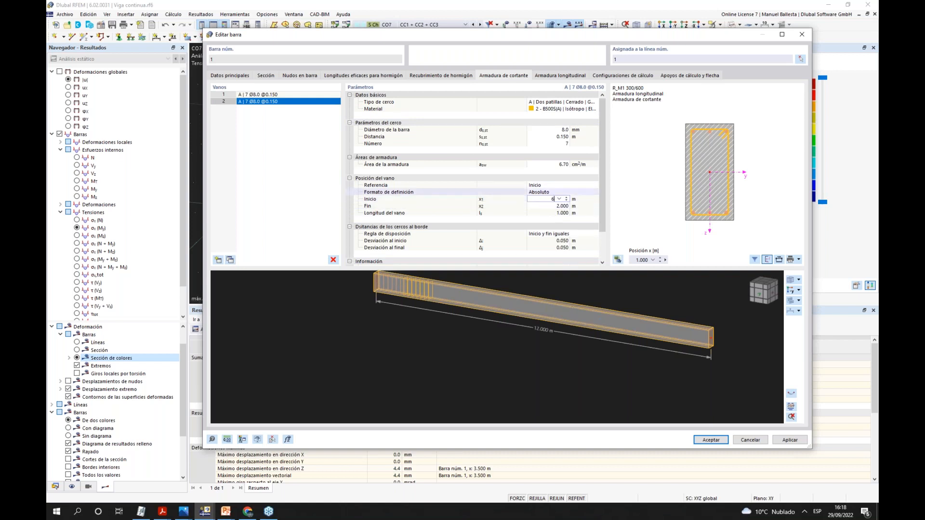
{"action": "left_click", "coordinate": [552, 206]}
{"action": "key", "text": "ctrl+a"}
{"action": "key", "text": "BackSpace"}
{"action": "type", "text": "10"}
{"action": "left_click", "coordinate": [551, 199]}
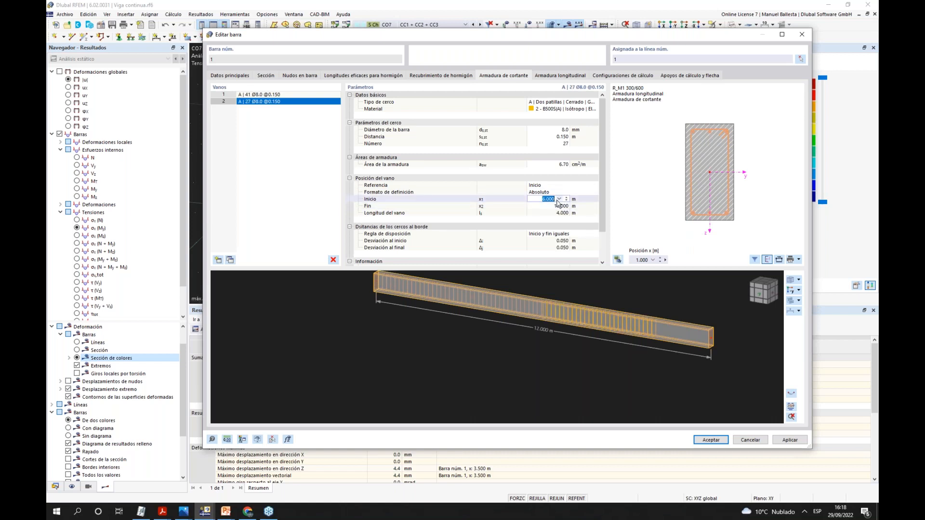
{"action": "type", "text": "8"}
{"action": "left_click", "coordinate": [547, 206]}
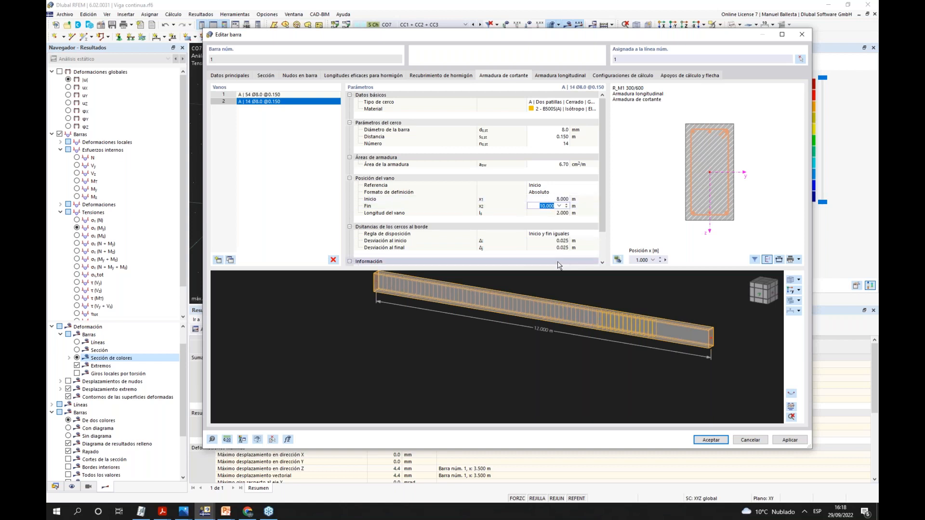
{"action": "left_click", "coordinate": [547, 200]}
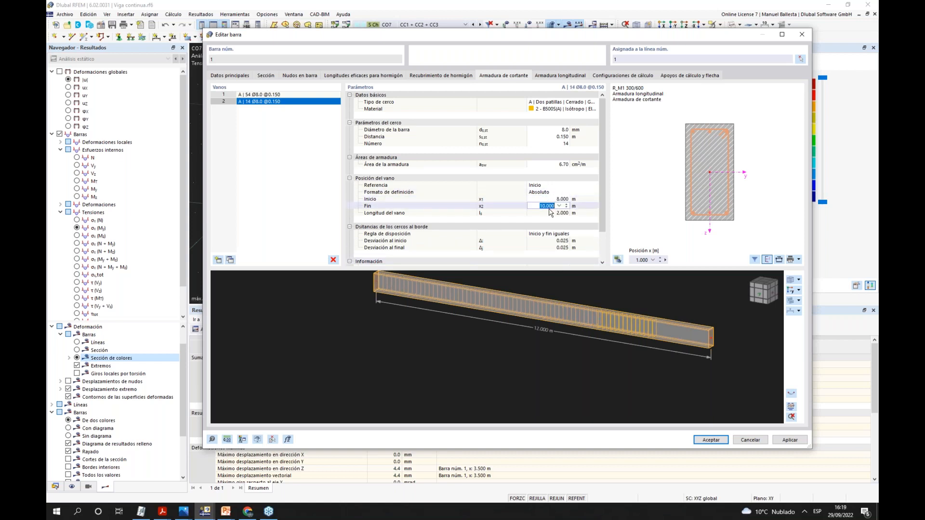
- Set the end of the first stirrup span to 2 m
{"action": "left_click", "coordinate": [274, 95]}
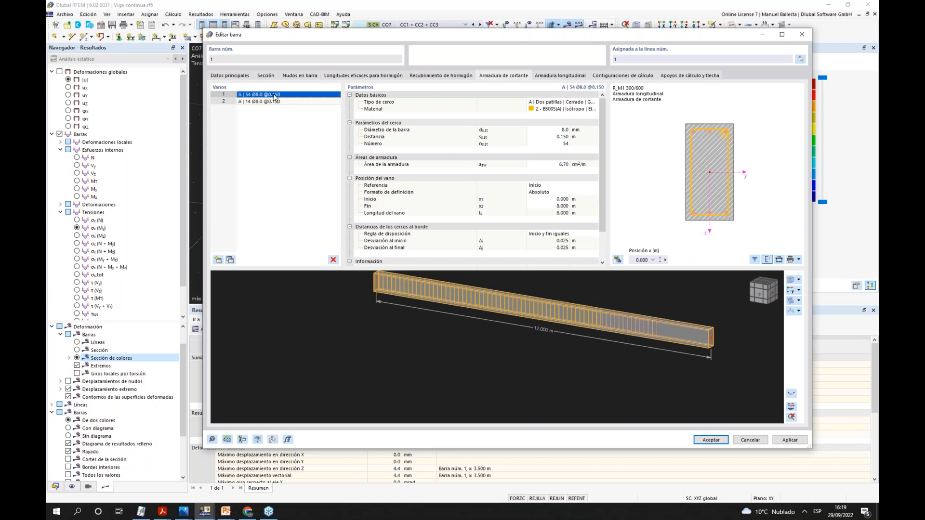
{"action": "left_click", "coordinate": [557, 207]}
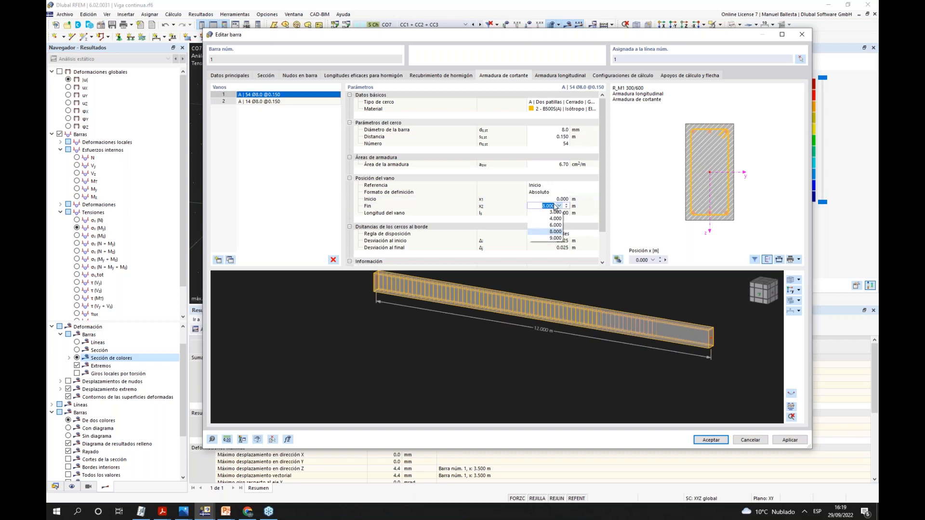
{"action": "left_click", "coordinate": [544, 206]}
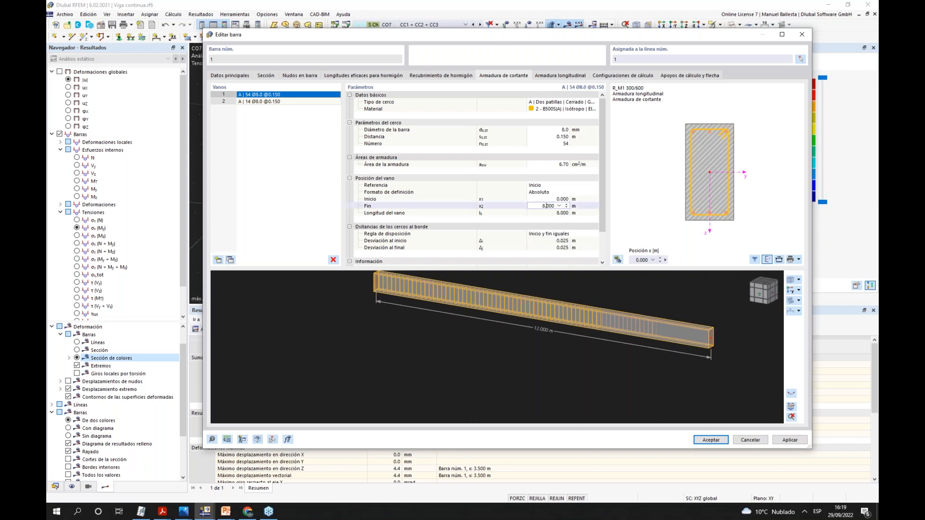
{"action": "left_click_drag", "start_coordinate": [541, 207], "coordinate": [556, 207]}
{"action": "type", "text": "2"}
{"action": "left_click", "coordinate": [548, 199]}
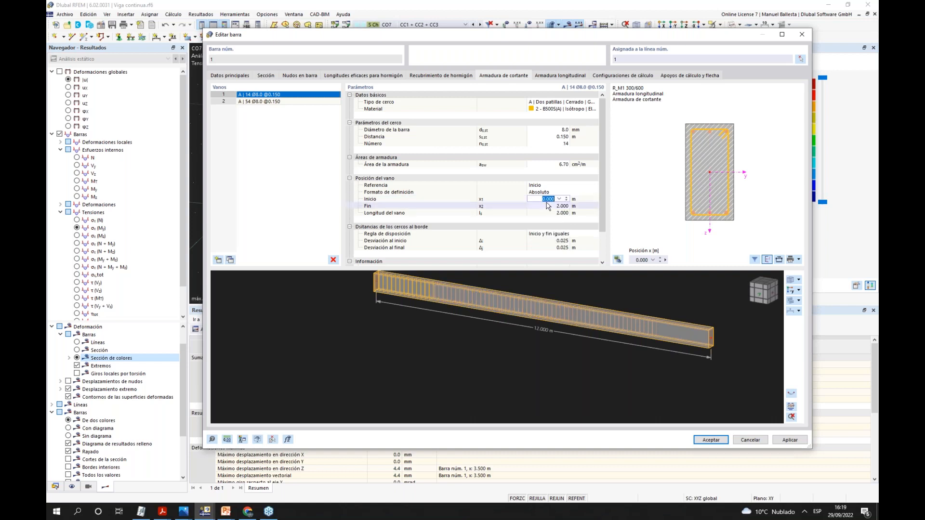
{"action": "left_click", "coordinate": [545, 206]}
- Set the second stirrup span's end to 8 m and its stirrup spacing to 0.300 m
{"action": "left_click", "coordinate": [253, 101]}
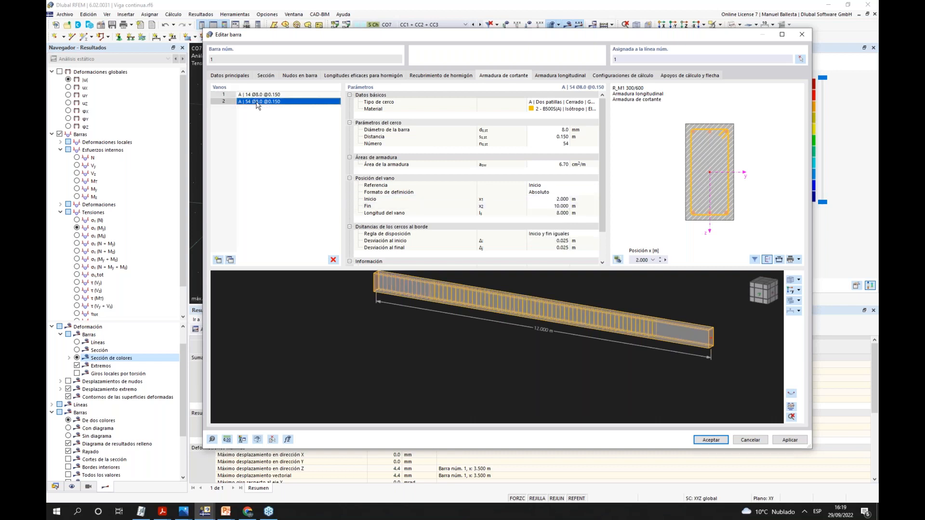
{"action": "left_click", "coordinate": [551, 199]}
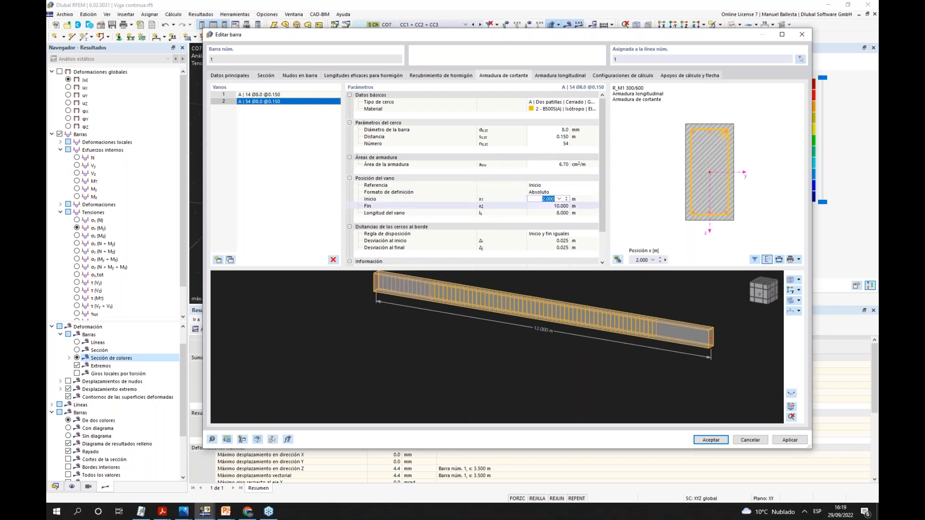
{"action": "left_click", "coordinate": [545, 206]}
{"action": "type", "text": "8"}
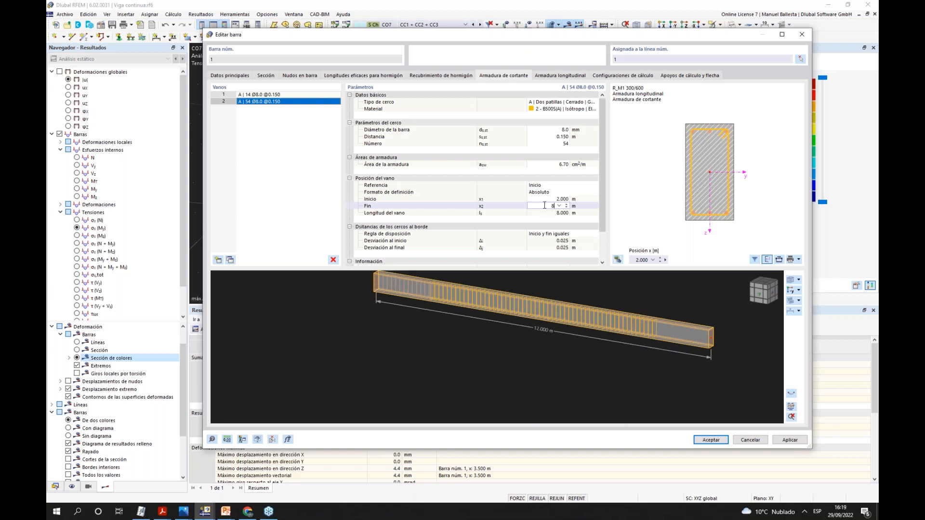
{"action": "key", "text": "Return"}
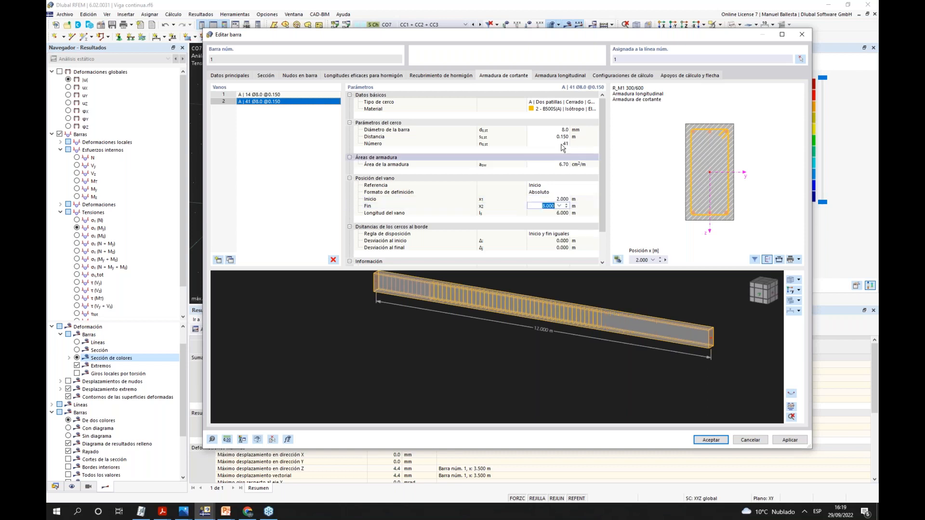
{"action": "left_click", "coordinate": [557, 136]}
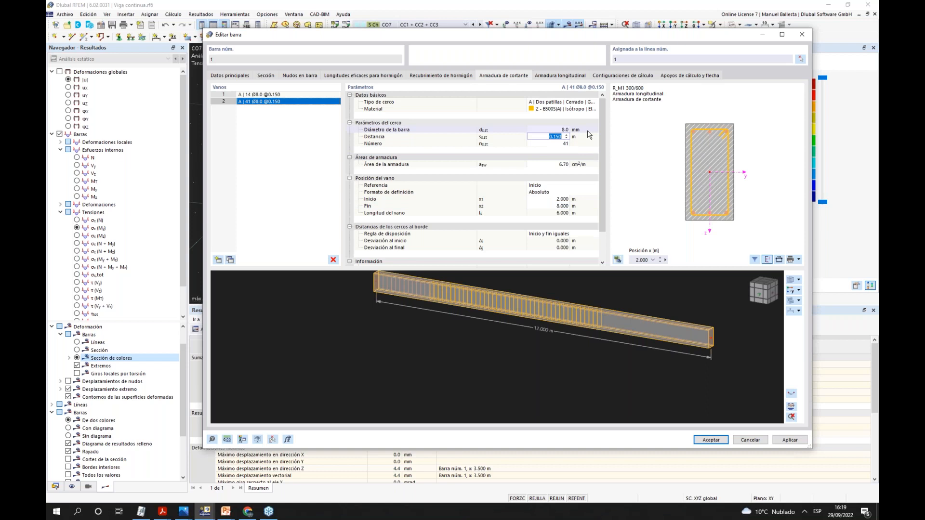
{"action": "left_click", "coordinate": [548, 206]}
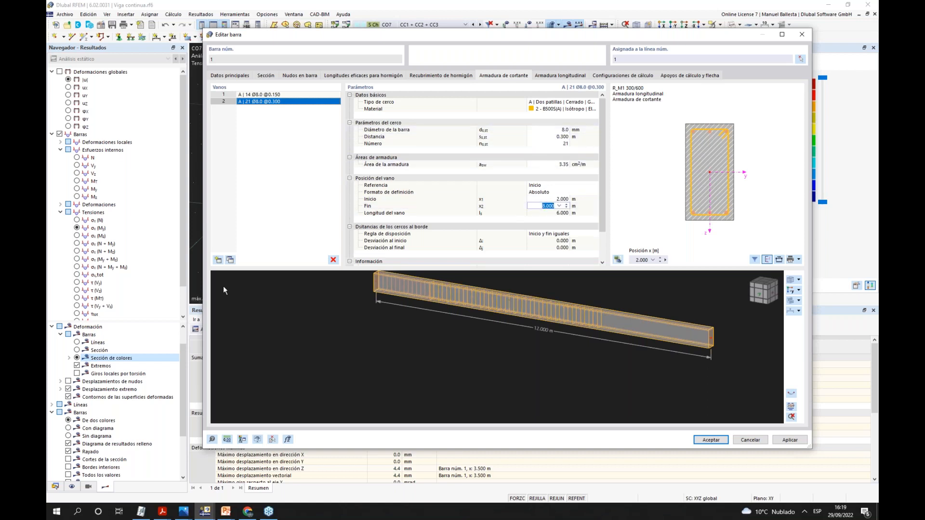
- Divide off a third stirrup span with 0.150 m spacing and set its start to 8 m
{"action": "left_click", "coordinate": [230, 260]}
{"action": "left_click", "coordinate": [554, 136]}
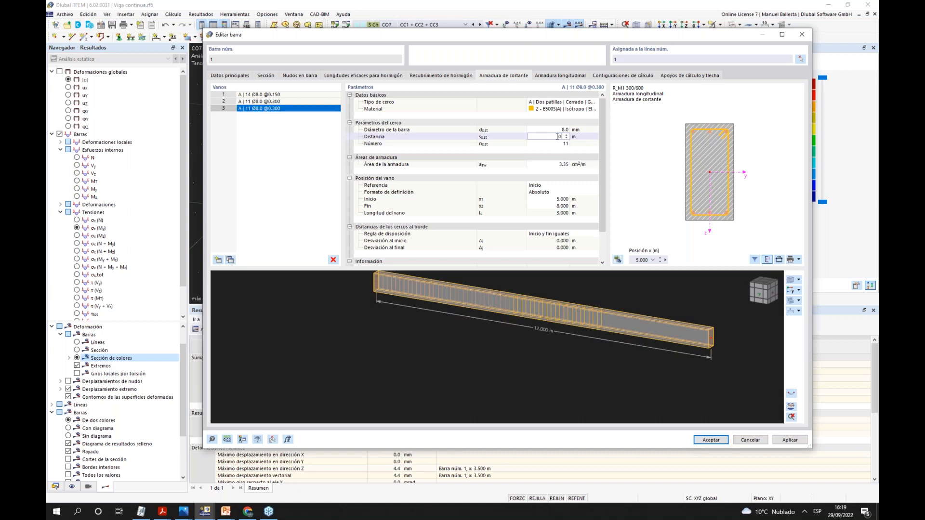
{"action": "left_click", "coordinate": [551, 199]}
{"action": "type", "text": "8"}
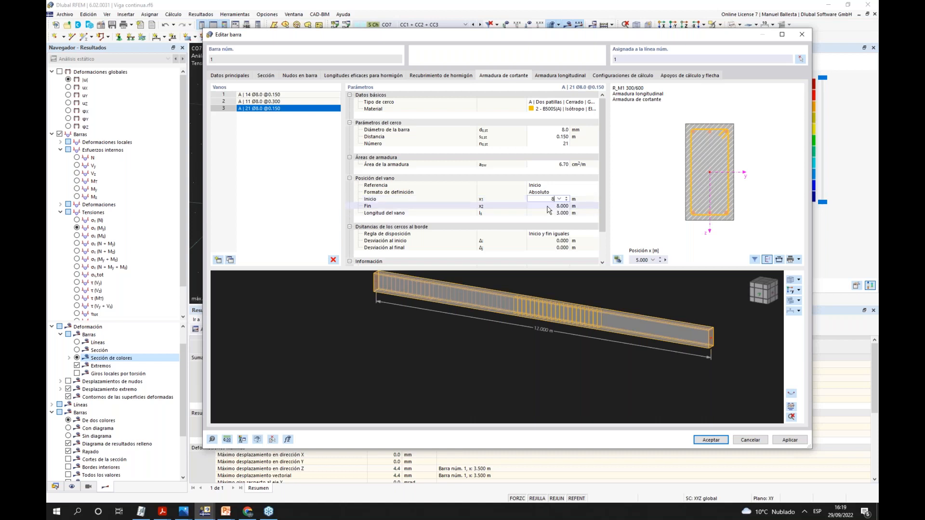
- Set the end of the second stirrup span to 6 m
{"action": "left_click", "coordinate": [268, 102]}
{"action": "left_click", "coordinate": [557, 206]}
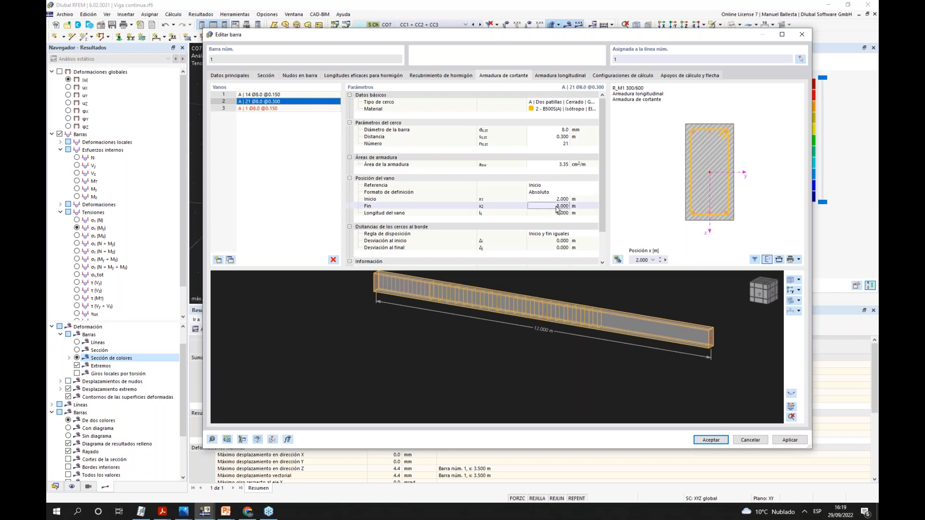
{"action": "type", "text": "6"}
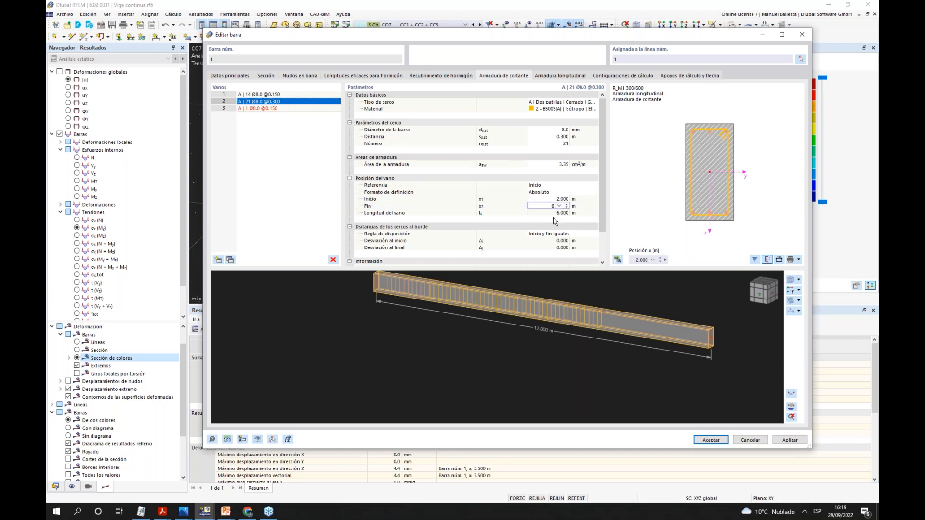
{"action": "left_click", "coordinate": [554, 213]}
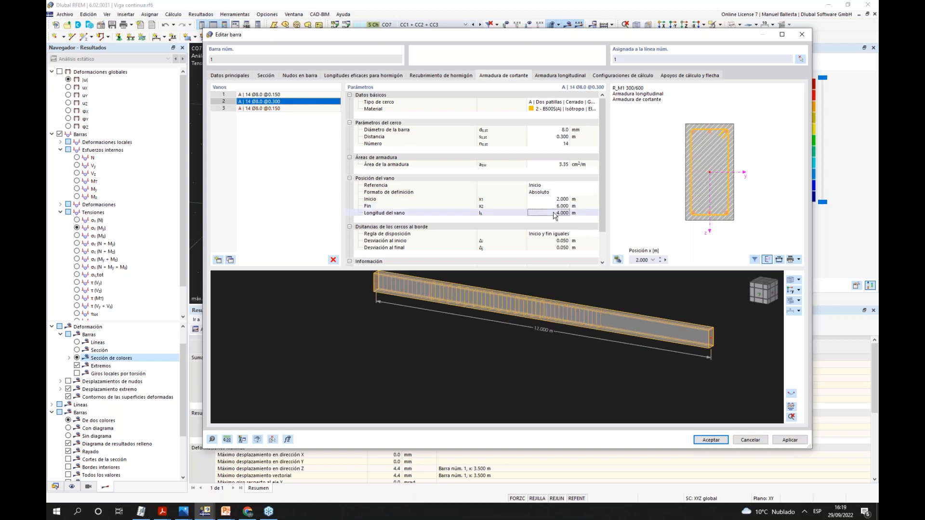
- Set the end of the third stirrup span to 10 m
{"action": "left_click", "coordinate": [267, 108]}
{"action": "left_click", "coordinate": [551, 205]}
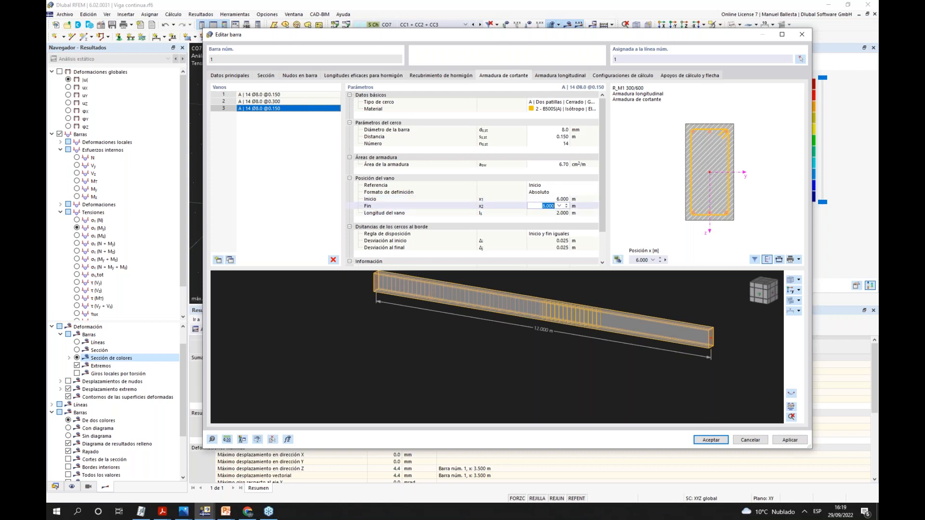
{"action": "type", "text": "10"}
{"action": "left_click", "coordinate": [549, 199]}
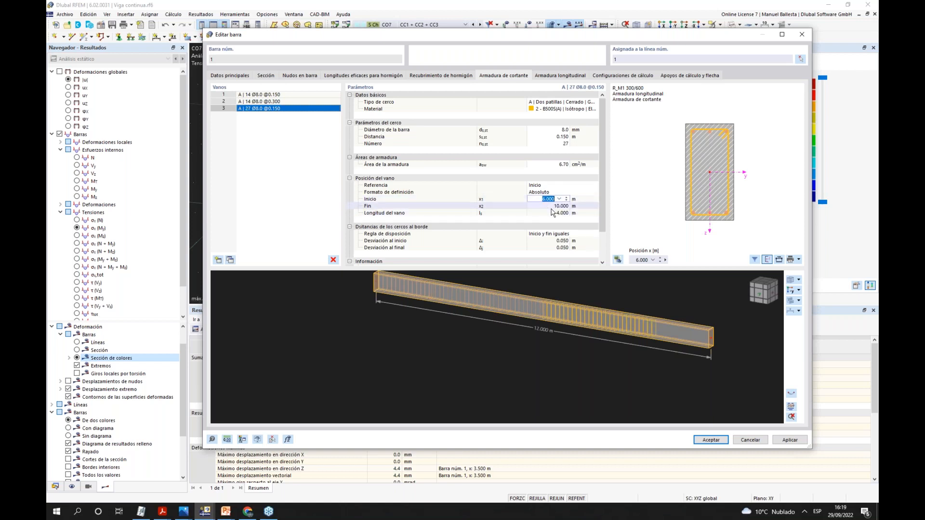
- Examine the stirrup distribution along the beam in the 3D preview
{"action": "middle_click_drag", "start_coordinate": [340, 333], "coordinate": [384, 292], "text": "ctrl"}
{"action": "scroll", "coordinate": [383, 294], "scroll_direction": "up", "scroll_amount": 3}
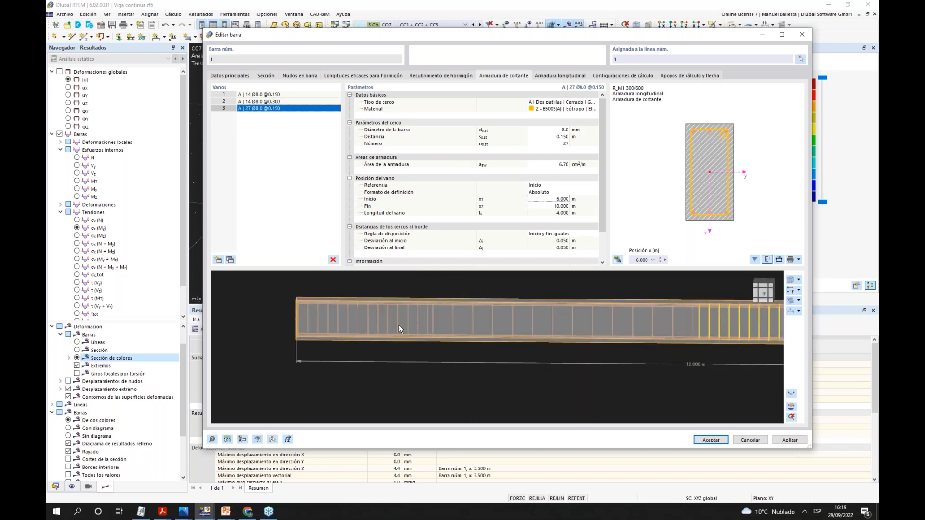
{"action": "middle_click_drag", "start_coordinate": [563, 316], "coordinate": [395, 313]}
{"action": "scroll", "coordinate": [675, 328], "scroll_direction": "down", "scroll_amount": 1}
{"action": "middle_click_drag", "start_coordinate": [675, 327], "coordinate": [515, 325]}
{"action": "scroll", "coordinate": [666, 312], "scroll_direction": "down", "scroll_amount": 3}
{"action": "middle_click_drag", "start_coordinate": [665, 323], "coordinate": [585, 307], "text": "ctrl"}
{"action": "scroll", "coordinate": [586, 308], "scroll_direction": "up", "scroll_amount": 1}
- Divide off a fourth stirrup span with 0.300 m spacing, running from 10 m to 12 m
{"action": "left_click", "coordinate": [227, 261]}
{"action": "left_click", "coordinate": [554, 136]}
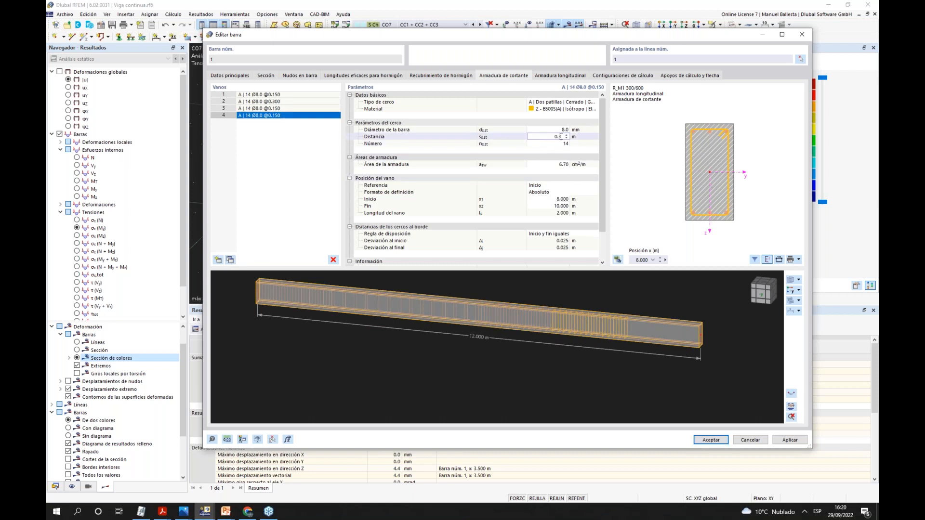
{"action": "left_click", "coordinate": [557, 200]}
{"action": "type", "text": "10"}
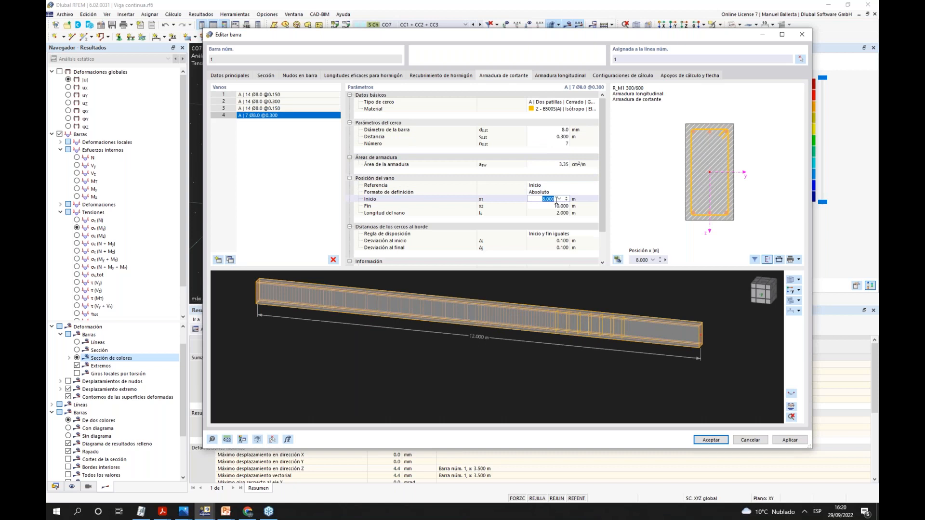
{"action": "left_click", "coordinate": [550, 205]}
{"action": "type", "text": "10"}
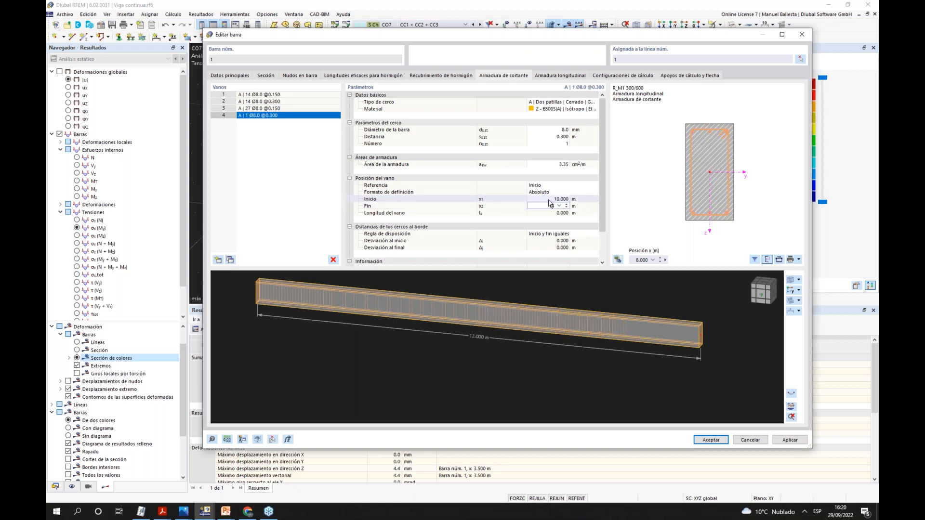
{"action": "key", "text": "Return"}
{"action": "left_click", "coordinate": [585, 291]}
{"action": "type", "text": "12"}
{"action": "left_click", "coordinate": [539, 199]}
{"action": "left_click", "coordinate": [649, 381]}
{"action": "left_click", "coordinate": [763, 295]}
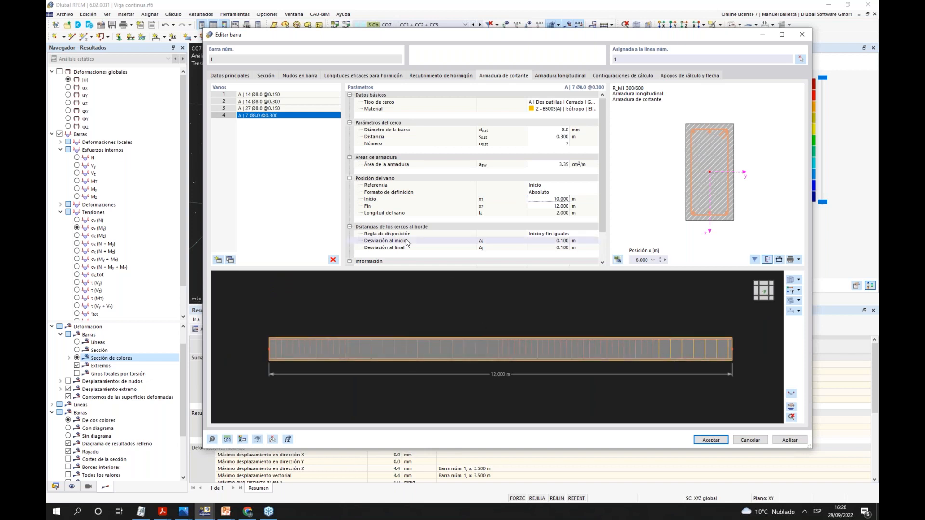
- Assign B500S(A) as the material of the member's symmetric longitudinal reinforcement
{"action": "left_click", "coordinate": [560, 77]}
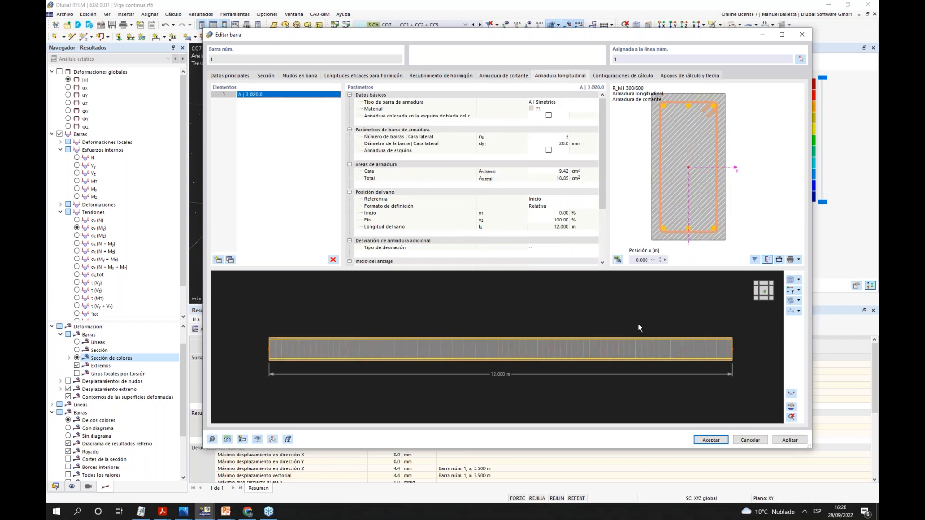
{"action": "middle_click_drag", "start_coordinate": [639, 325], "coordinate": [627, 335], "text": "ctrl"}
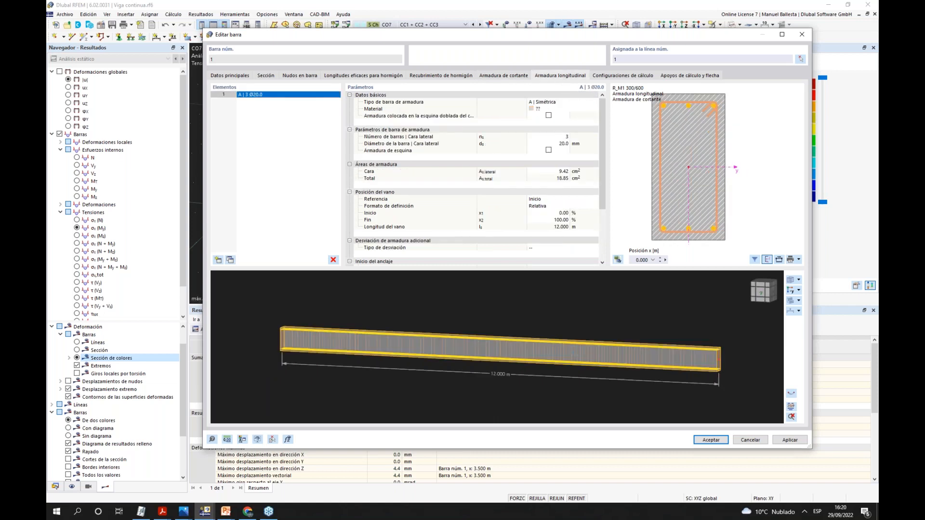
{"action": "left_click", "coordinate": [595, 102]}
{"action": "left_click", "coordinate": [597, 104]}
{"action": "middle_click_drag", "start_coordinate": [626, 363], "coordinate": [578, 313], "text": "ctrl"}
{"action": "left_click", "coordinate": [549, 109]}
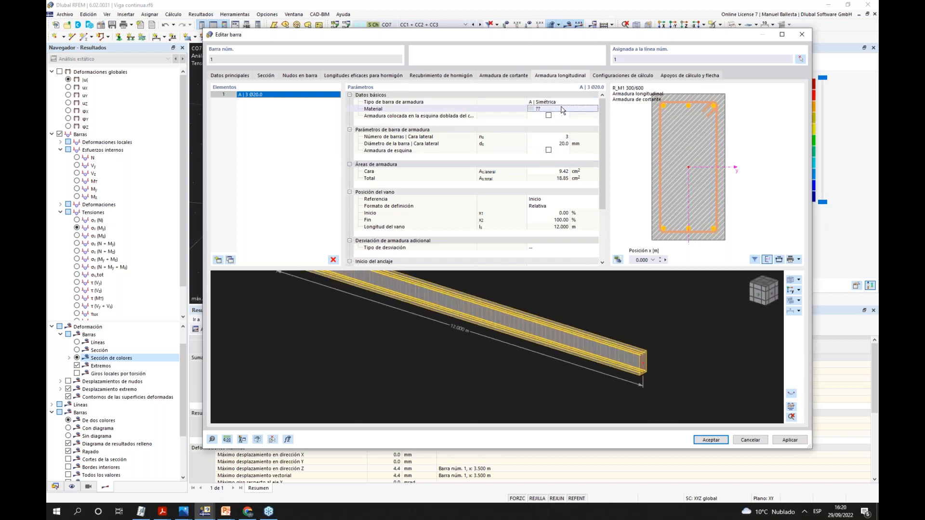
{"action": "left_click", "coordinate": [588, 110]}
{"action": "left_click", "coordinate": [579, 115]}
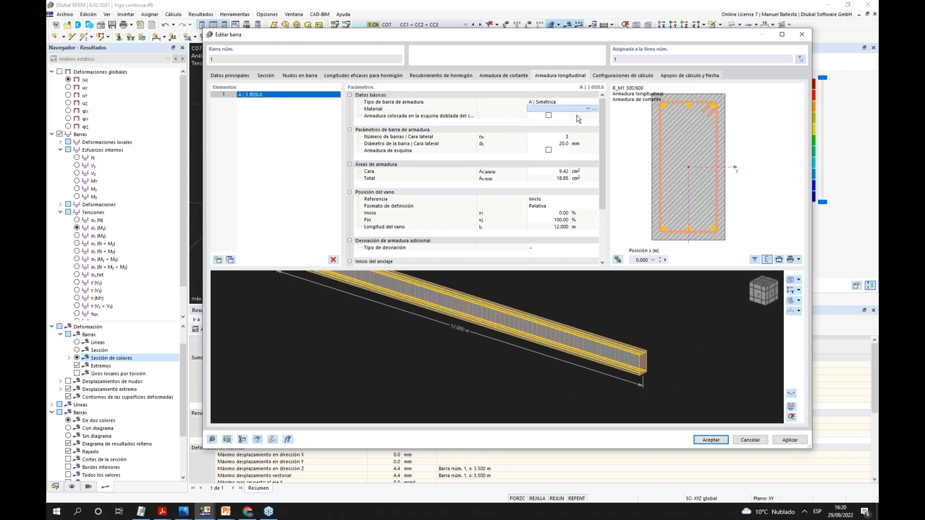
- Set the bar diameter of the symmetric longitudinal reinforcement to 12 mm
{"action": "left_click", "coordinate": [558, 144]}
{"action": "type", "text": "12"}
{"action": "key", "text": "Return"}
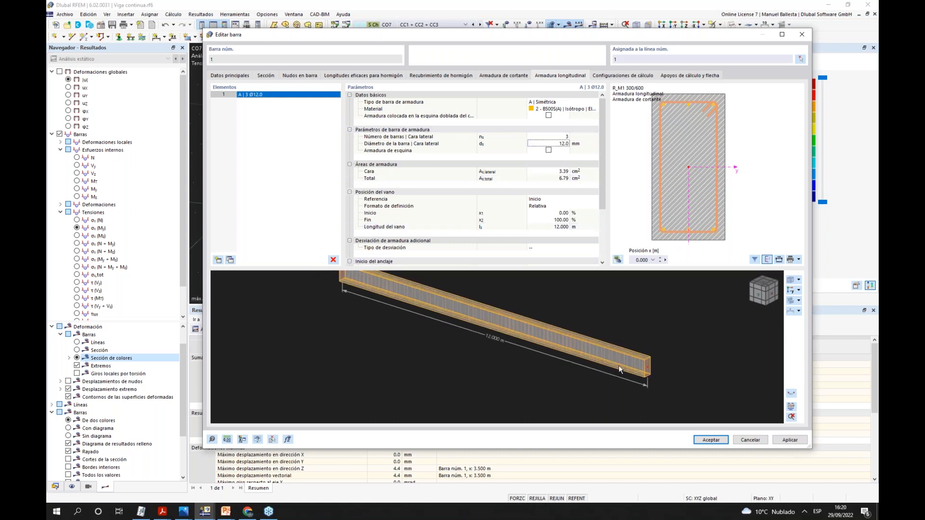
- Add a second longitudinal reinforcement element of type D | Línea and inspect its bars at the beam end
{"action": "left_click", "coordinate": [219, 259]}
{"action": "left_click", "coordinate": [563, 103]}
{"action": "left_click", "coordinate": [594, 102]}
{"action": "left_click", "coordinate": [574, 129]}
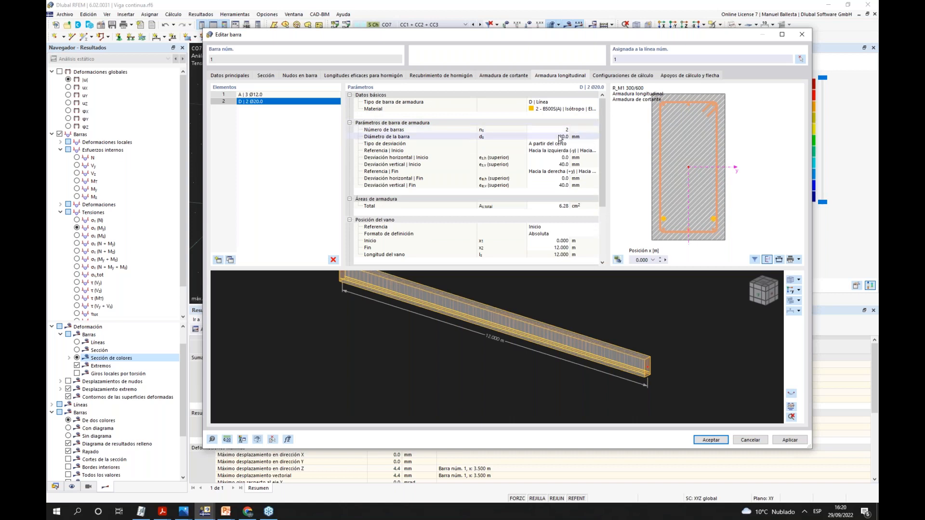
{"action": "left_click", "coordinate": [560, 152]}
{"action": "middle_click_drag", "start_coordinate": [644, 367], "coordinate": [580, 346], "text": "ctrl"}
{"action": "scroll", "coordinate": [547, 369], "scroll_direction": "up", "scroll_amount": 4}
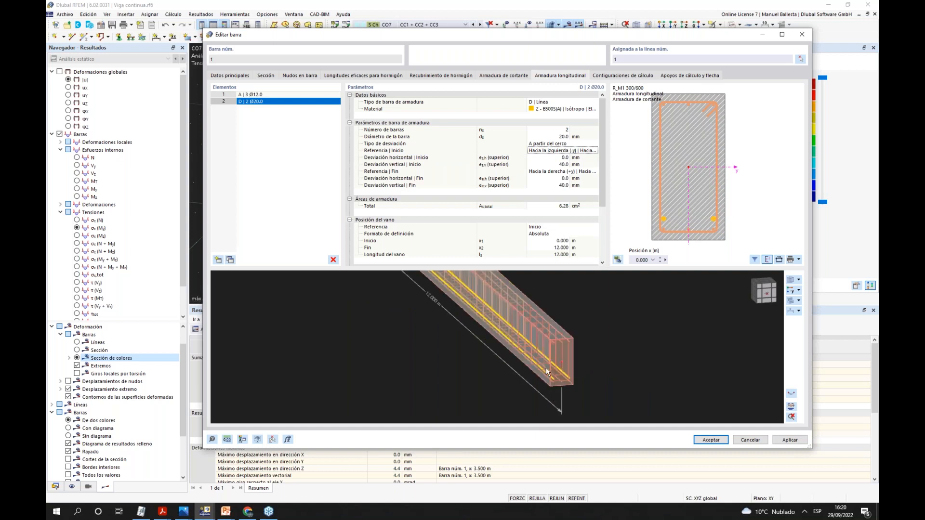
- Set the start and end references of the 2 Ø20 line reinforcement to Hacia el centro | Hacia abajo (+z)
{"action": "left_click", "coordinate": [569, 151]}
{"action": "left_click", "coordinate": [596, 150]}
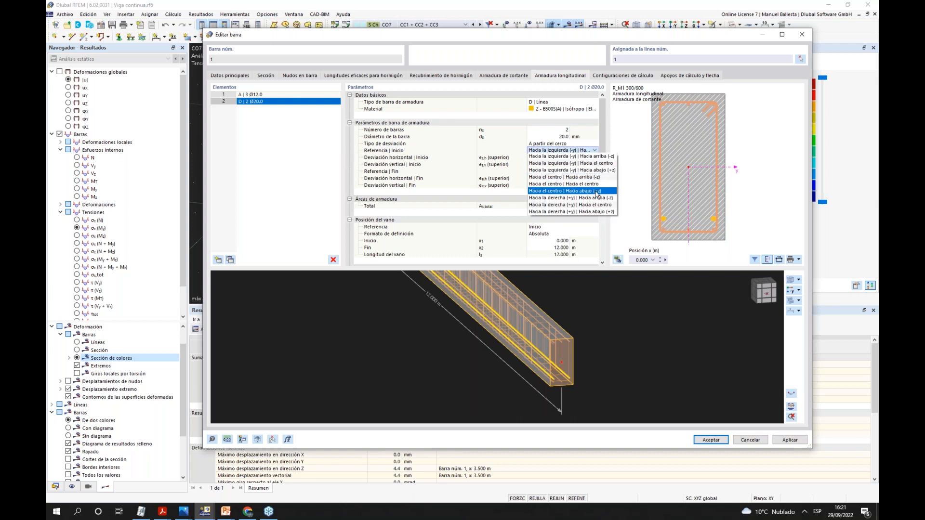
{"action": "left_click", "coordinate": [596, 192]}
{"action": "left_click", "coordinate": [588, 171]}
{"action": "left_click", "coordinate": [596, 171]}
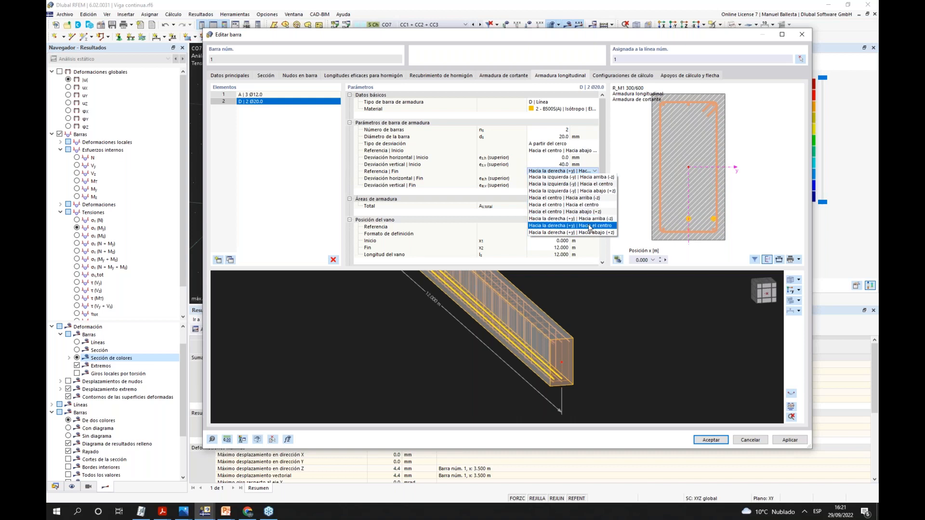
{"action": "left_click", "coordinate": [584, 212]}
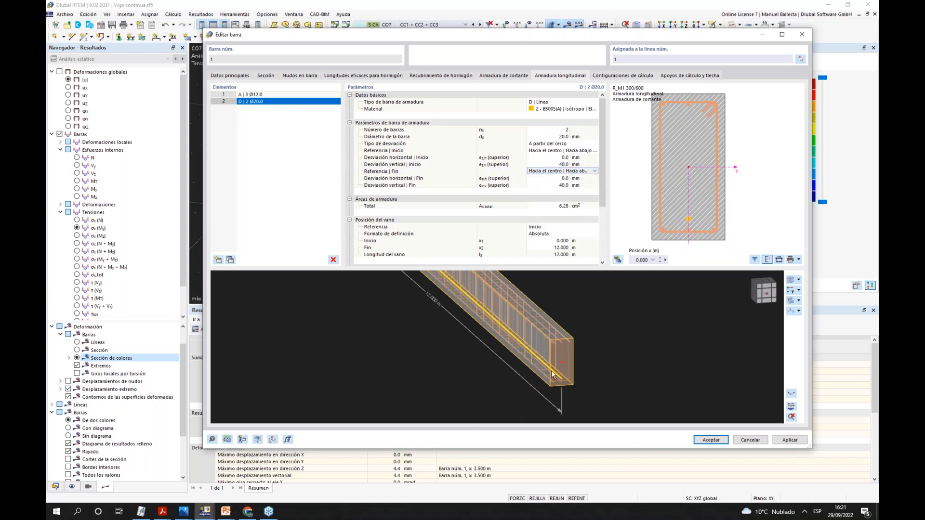
- Set the line reinforcement's vertical offsets at start and end to 0 mm
{"action": "scroll", "coordinate": [554, 376], "scroll_direction": "up", "scroll_amount": 2}
{"action": "scroll", "coordinate": [671, 222], "scroll_direction": "up", "scroll_amount": 2}
{"action": "left_click", "coordinate": [556, 164]}
{"action": "type", "text": "0"}
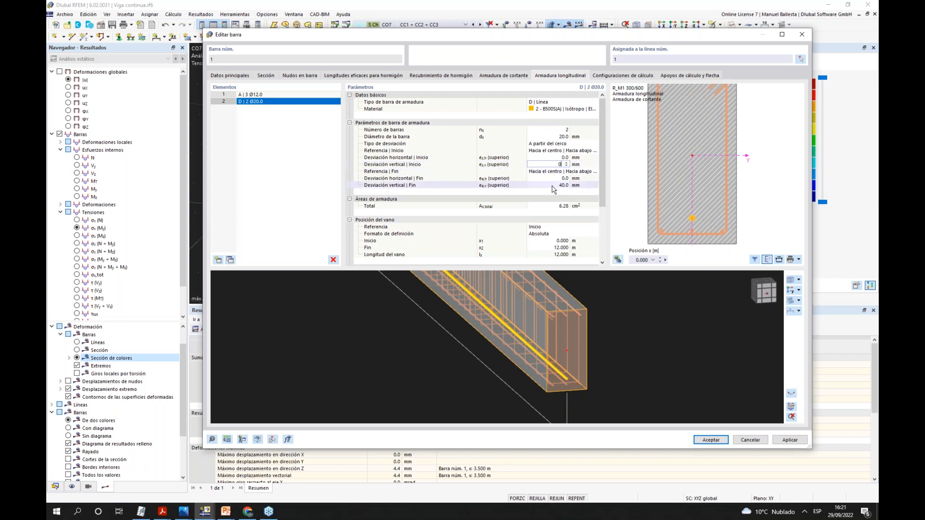
{"action": "left_click", "coordinate": [554, 185]}
- Set the line reinforcement's horizontal offsets to 100 mm at the start and -100 mm at the end
{"action": "left_click", "coordinate": [555, 158]}
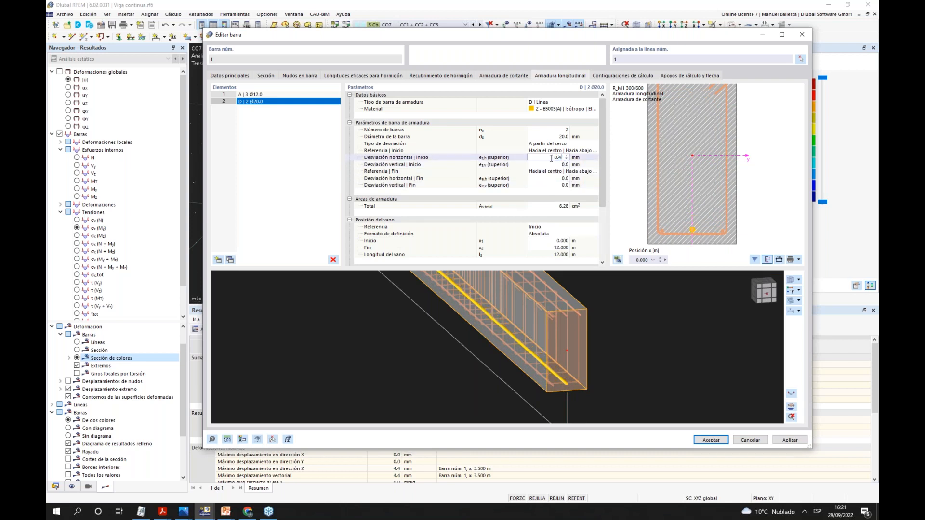
{"action": "left_click_drag", "start_coordinate": [551, 157], "coordinate": [571, 158]}
{"action": "type", "text": "100"}
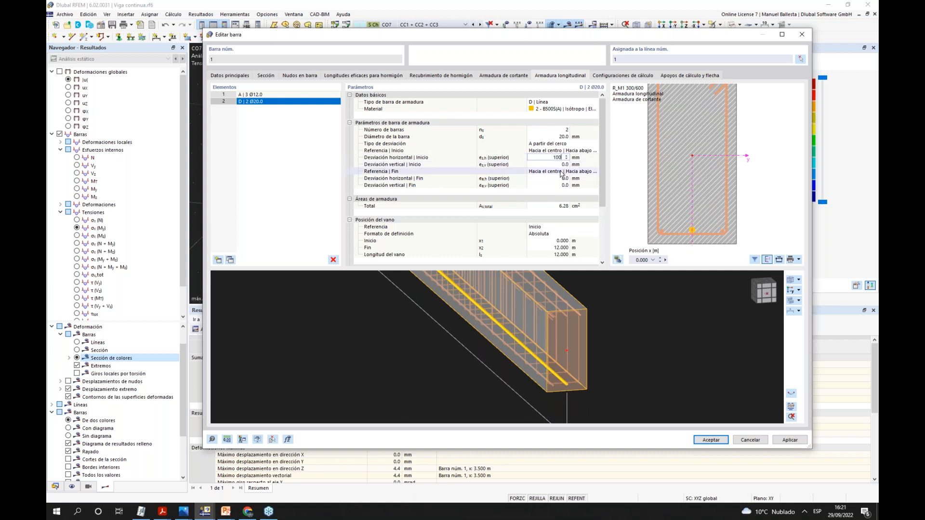
{"action": "left_click", "coordinate": [554, 178]}
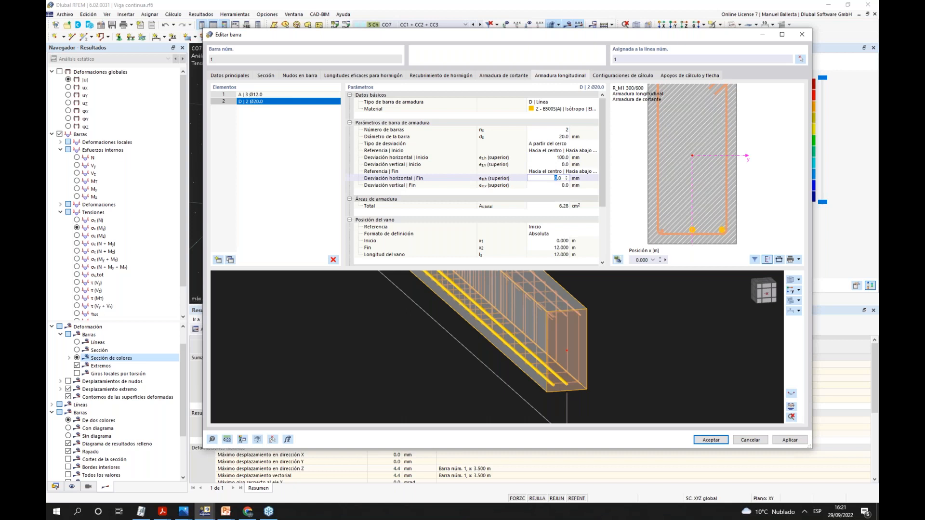
{"action": "left_click_drag", "start_coordinate": [551, 178], "coordinate": [567, 182]}
{"action": "type", "text": "-100"}
- Set the line reinforcement's horizontal offsets to 50 mm at the start and -50 mm at the end
{"action": "left_click", "coordinate": [548, 158]}
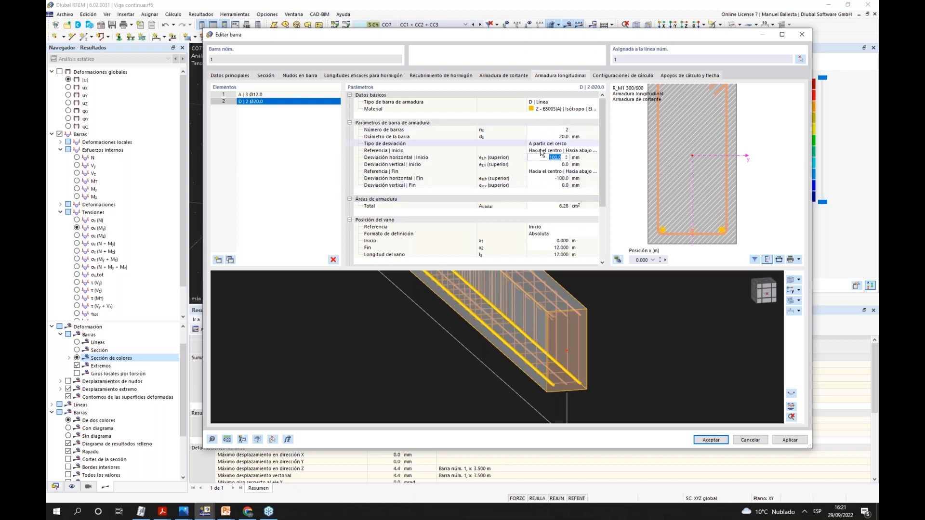
{"action": "type", "text": "50"}
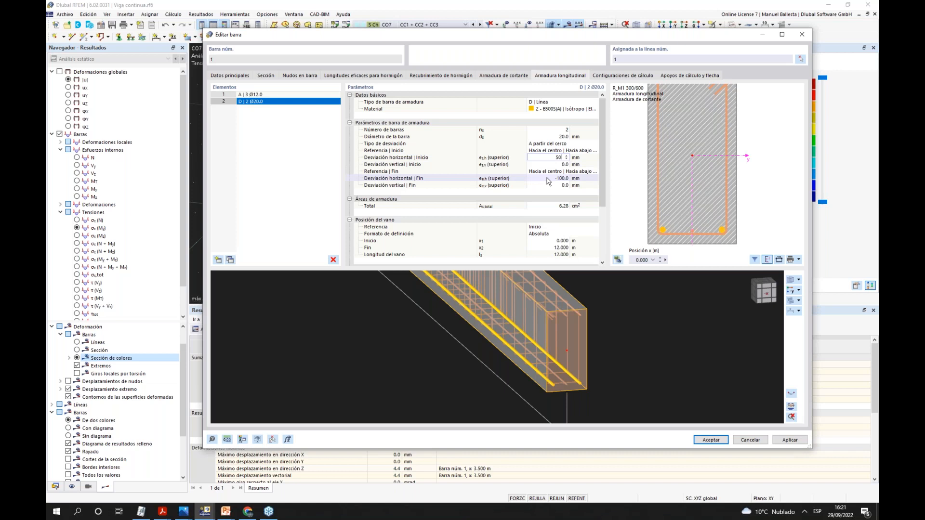
{"action": "left_click", "coordinate": [547, 178]}
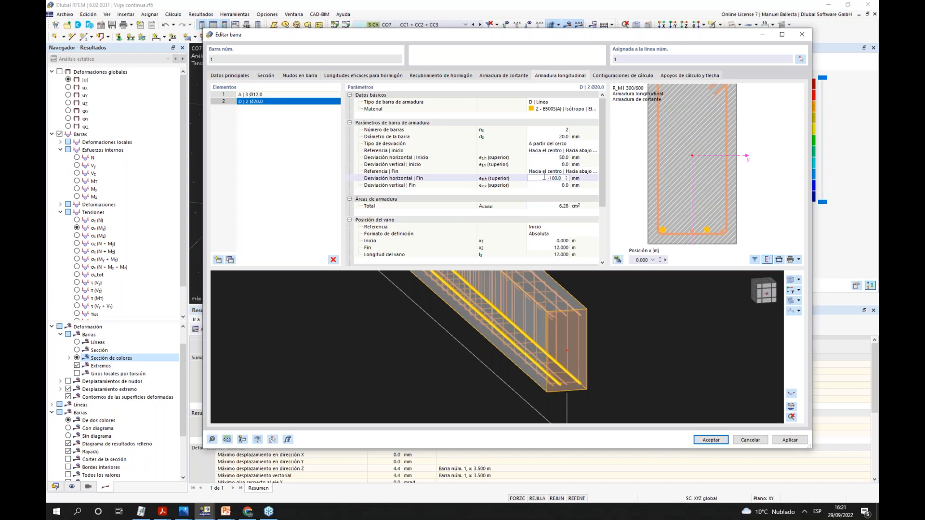
{"action": "left_click_drag", "start_coordinate": [547, 179], "coordinate": [561, 176]}
{"action": "type", "text": "-50"}
{"action": "left_click", "coordinate": [553, 158]}
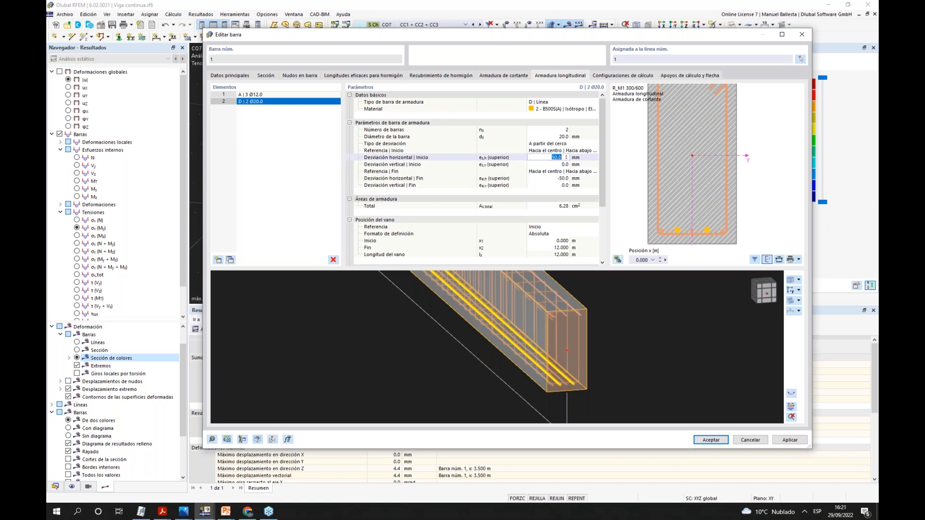
- Limit the bottom line reinforcement to the span from 2 m to 7 m and check its extent along the beam
{"action": "scroll", "coordinate": [566, 222], "scroll_direction": "down", "scroll_amount": 1}
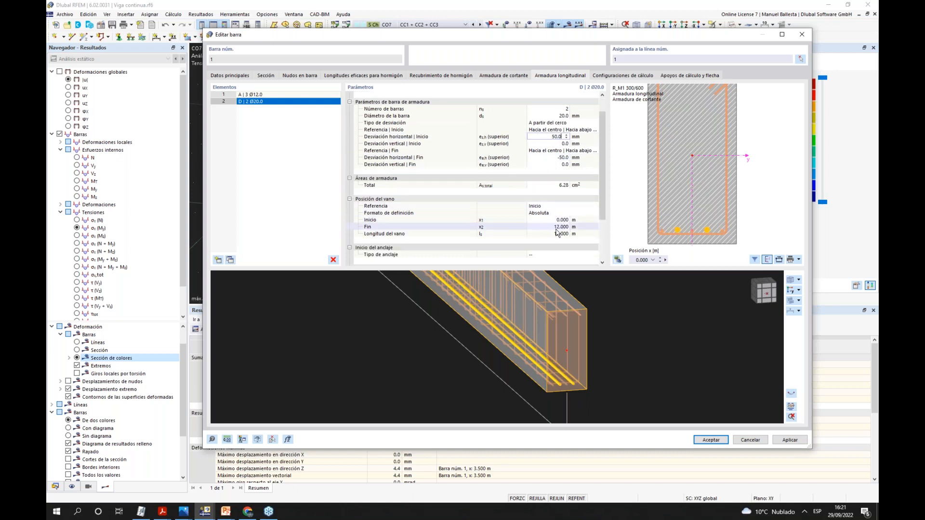
{"action": "left_click", "coordinate": [559, 220]}
{"action": "type", "text": "2"}
{"action": "double_click", "coordinate": [548, 227]}
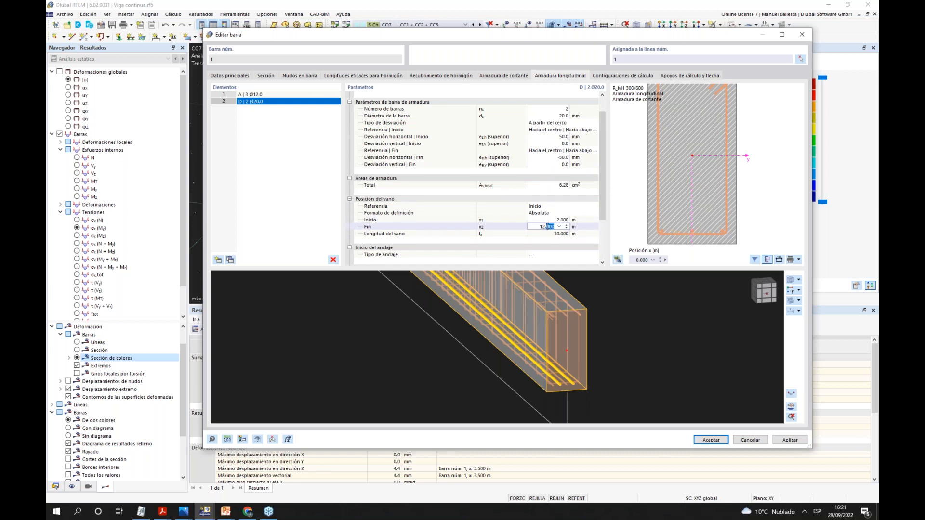
{"action": "type", "text": "77"}
{"action": "left_click", "coordinate": [545, 220]}
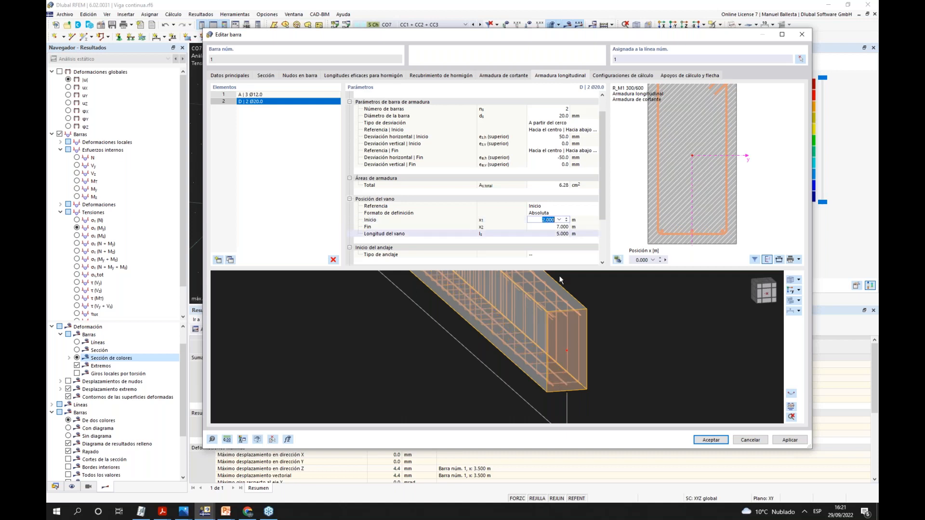
{"action": "middle_click_drag", "start_coordinate": [508, 351], "coordinate": [516, 357], "text": "ctrl"}
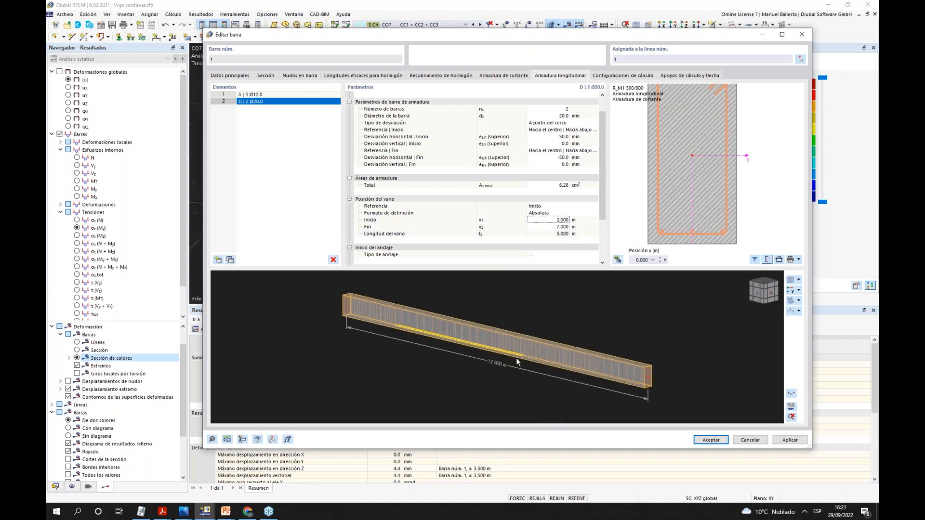
{"action": "scroll", "coordinate": [487, 350], "scroll_direction": "up", "scroll_amount": 3}
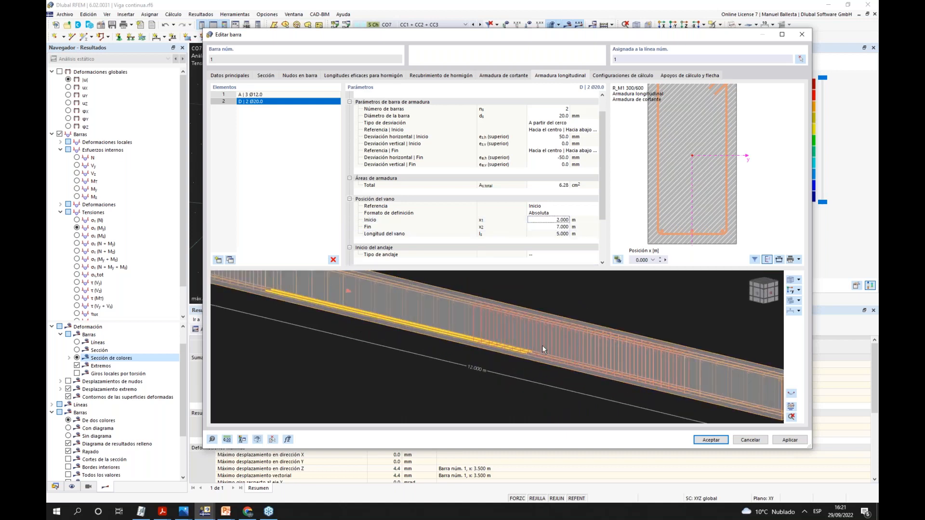
{"action": "scroll", "coordinate": [597, 343], "scroll_direction": "down", "scroll_amount": 2}
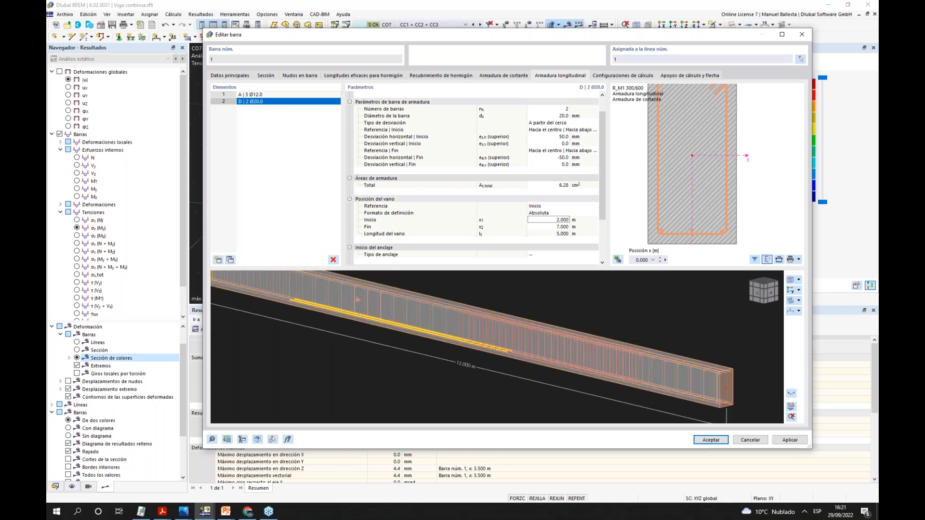
{"action": "middle_click_drag", "start_coordinate": [481, 353], "coordinate": [567, 346]}
{"action": "scroll", "coordinate": [485, 341], "scroll_direction": "down", "scroll_amount": 2}
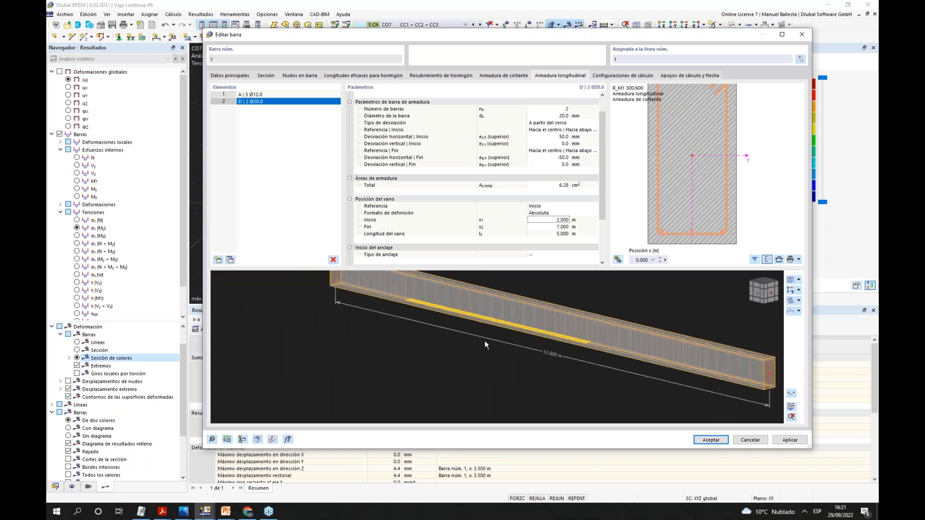
- Duplicate the bottom line reinforcement and set the copy's start and end references to Hacia el centro | Hacia arriba (-z)
{"action": "left_click", "coordinate": [230, 260]}
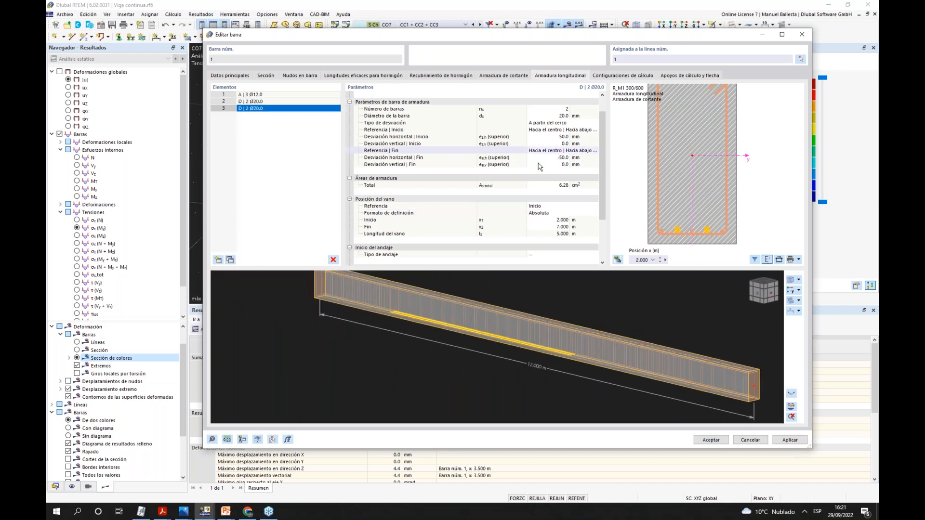
{"action": "left_click_drag", "start_coordinate": [601, 201], "coordinate": [601, 171]}
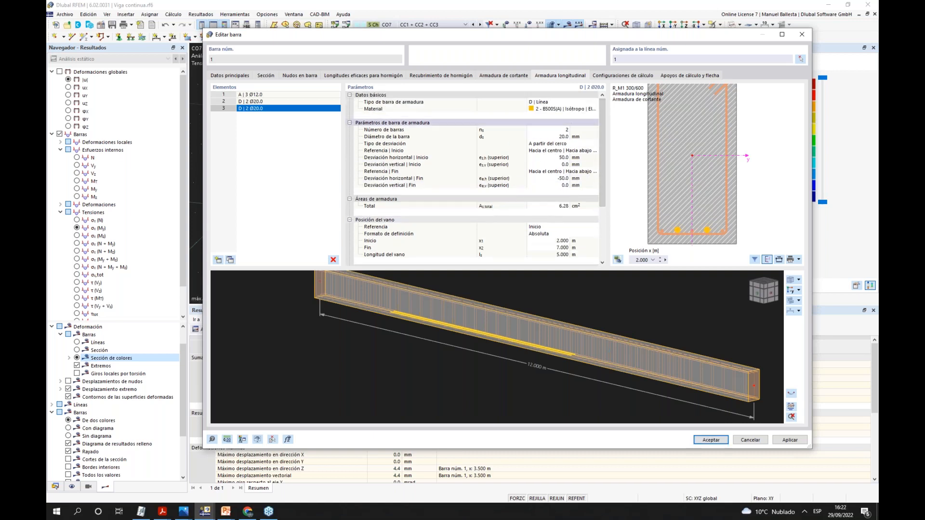
{"action": "left_click", "coordinate": [567, 151]}
{"action": "left_click", "coordinate": [596, 151]}
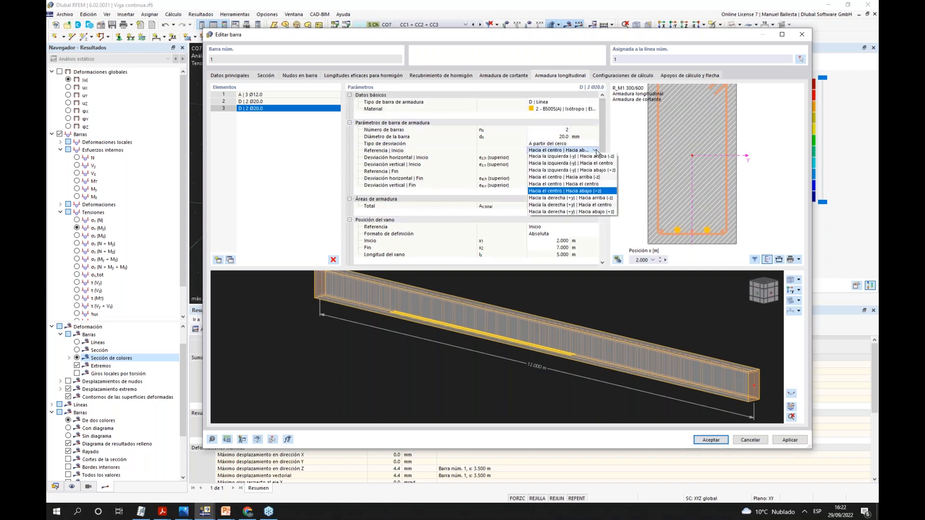
{"action": "left_click", "coordinate": [598, 176]}
{"action": "left_click", "coordinate": [590, 172]}
{"action": "left_click", "coordinate": [594, 171]}
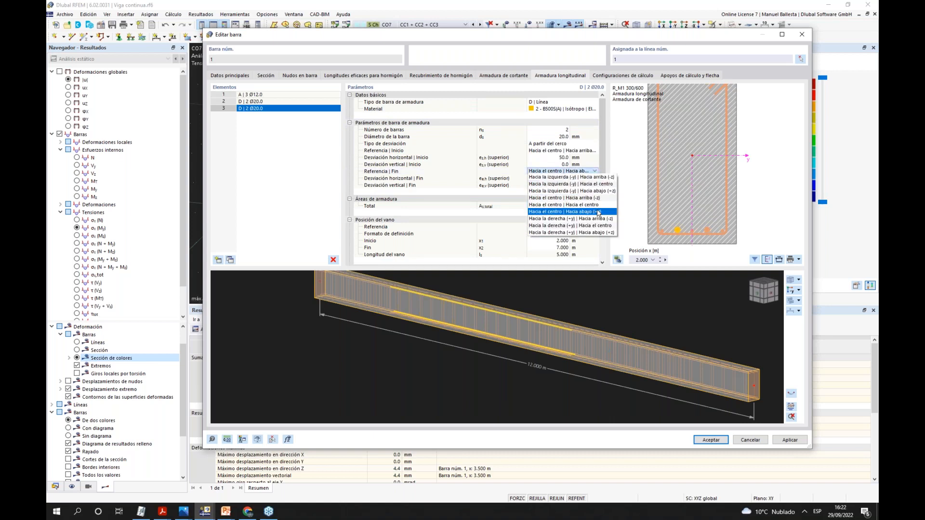
{"action": "left_click", "coordinate": [597, 199]}
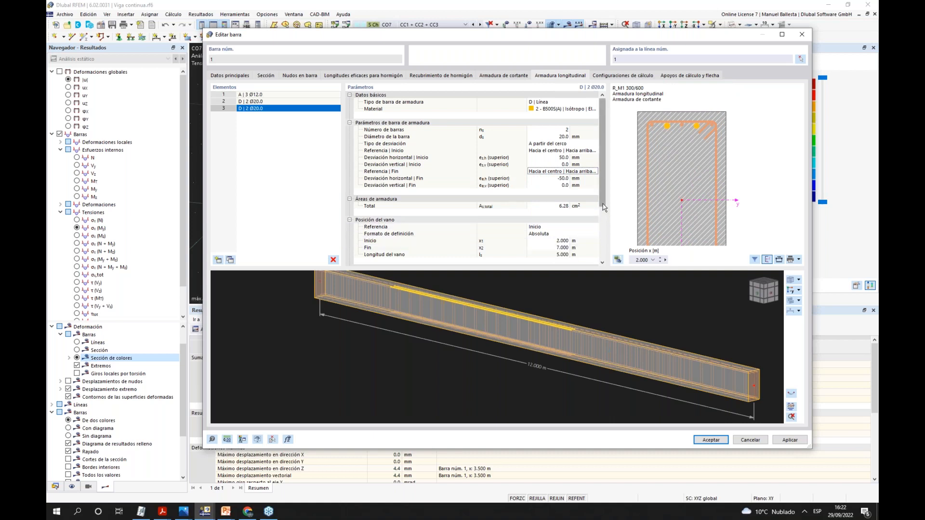
- Set the span of the top line reinforcement from 7 m to 10 m and check its position on the beam
{"action": "left_click", "coordinate": [553, 241]}
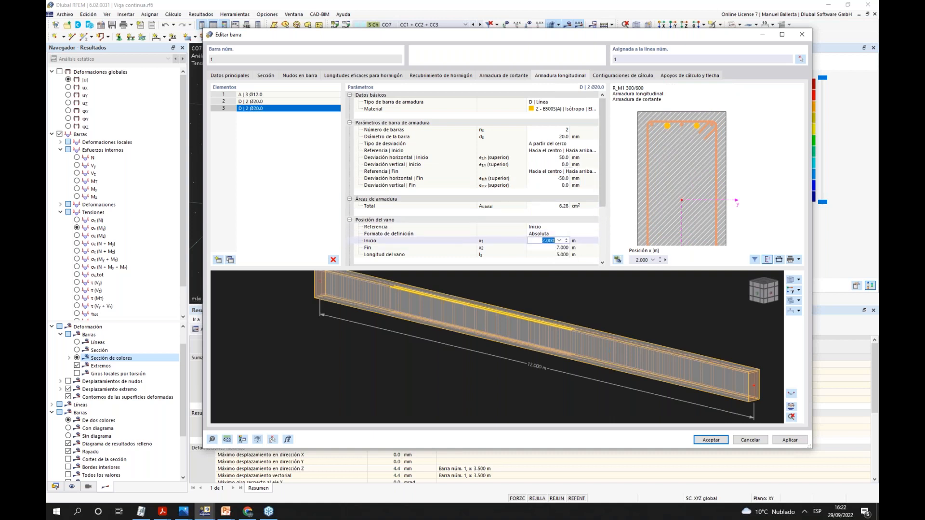
{"action": "type", "text": "7"}
{"action": "left_click", "coordinate": [548, 248]}
{"action": "type", "text": "10"}
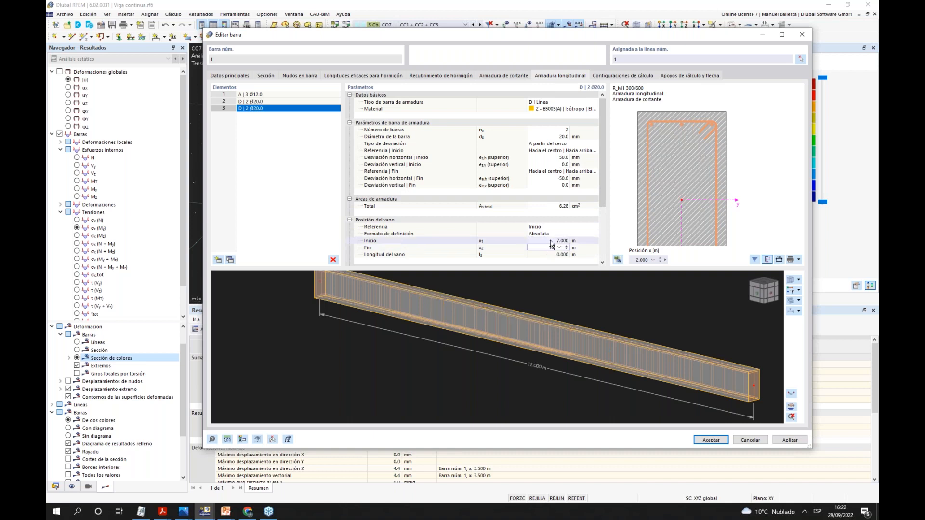
{"action": "left_click", "coordinate": [548, 255]}
{"action": "scroll", "coordinate": [675, 386], "scroll_direction": "up", "scroll_amount": 3}
{"action": "middle_click_drag", "start_coordinate": [673, 369], "coordinate": [582, 342], "text": "ctrl"}
{"action": "scroll", "coordinate": [583, 342], "scroll_direction": "down", "scroll_amount": 5}
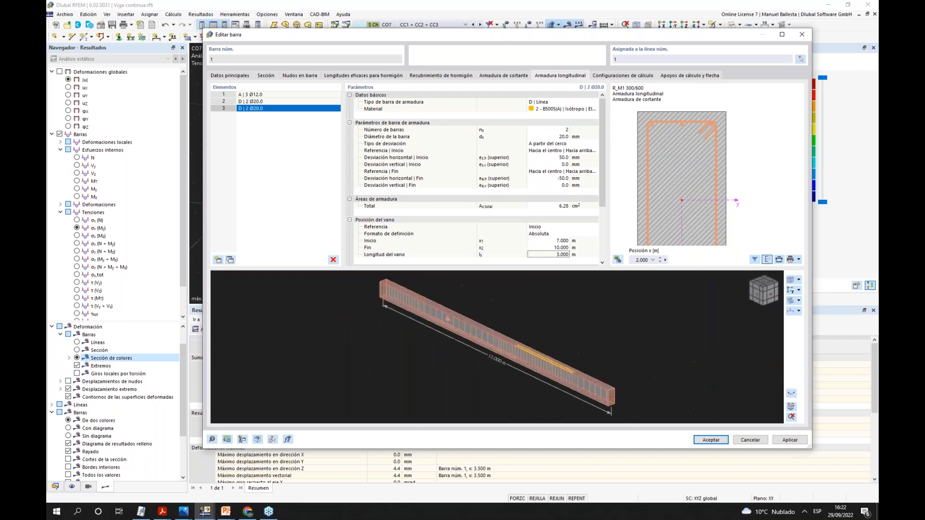
{"action": "middle_click_drag", "start_coordinate": [526, 336], "coordinate": [528, 336]}
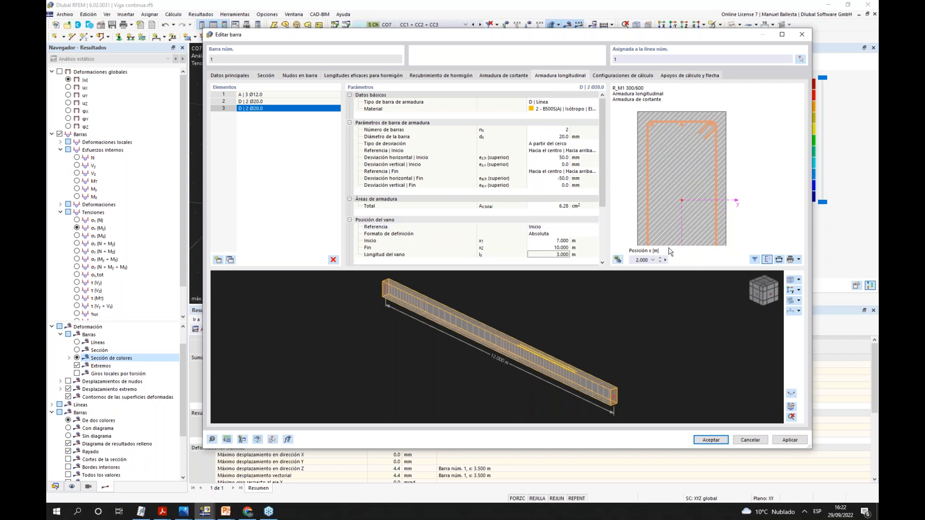
- Examine the reinforcement in the cross-section at different x positions along the beam
{"action": "scroll", "coordinate": [669, 211], "scroll_direction": "down", "scroll_amount": 3}
{"action": "middle_click_drag", "start_coordinate": [670, 209], "coordinate": [661, 169]}
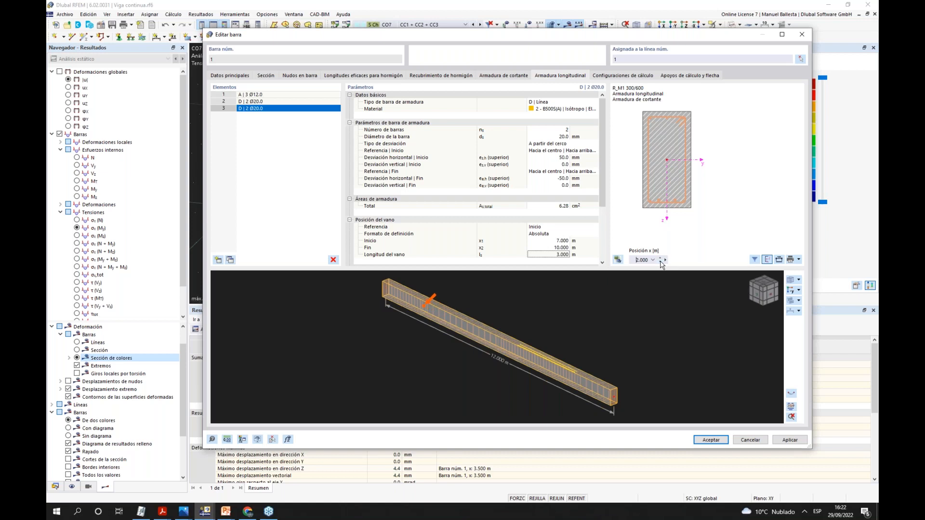
{"action": "scroll", "coordinate": [666, 216], "scroll_direction": "up", "scroll_amount": 3}
{"action": "middle_click_drag", "start_coordinate": [665, 181], "coordinate": [665, 200]}
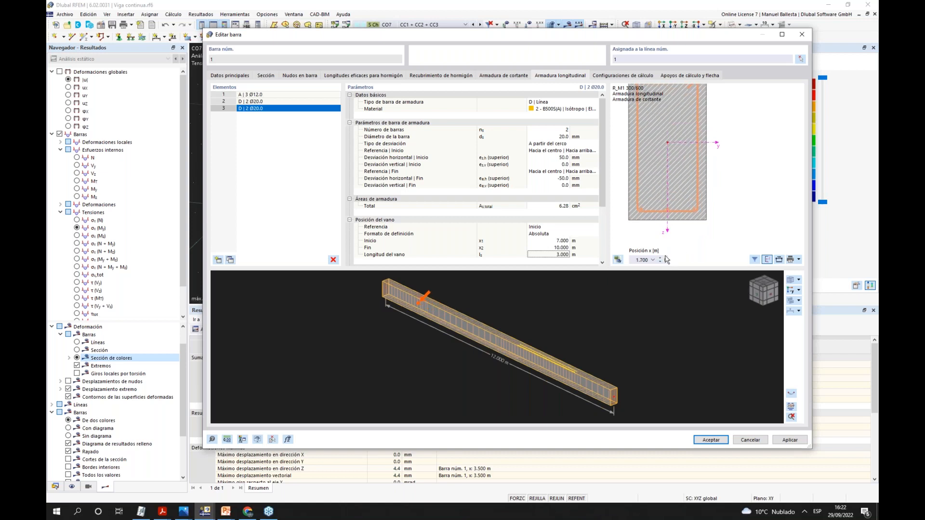
{"action": "left_click", "coordinate": [662, 259]}
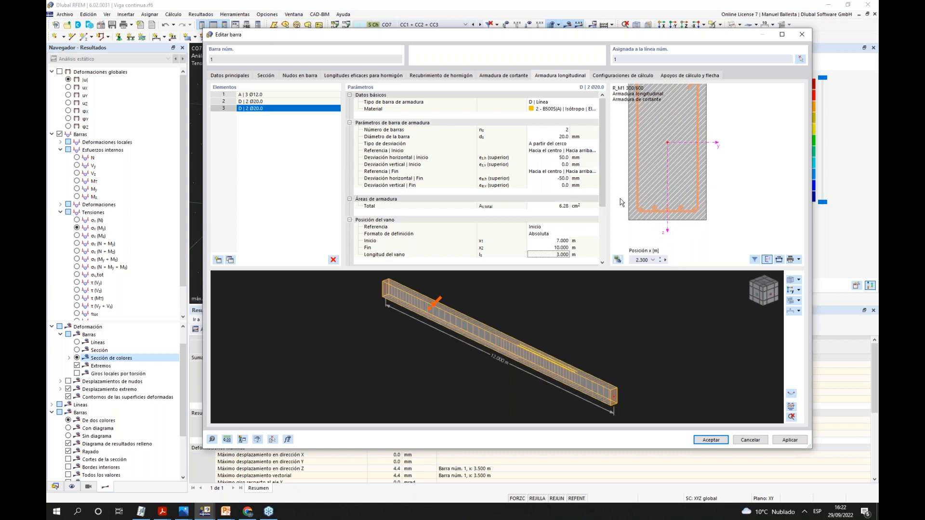
- Create a concrete design support for the member's start with a monolithic connection, defined as an end rather than interior support
{"action": "left_click", "coordinate": [681, 78]}
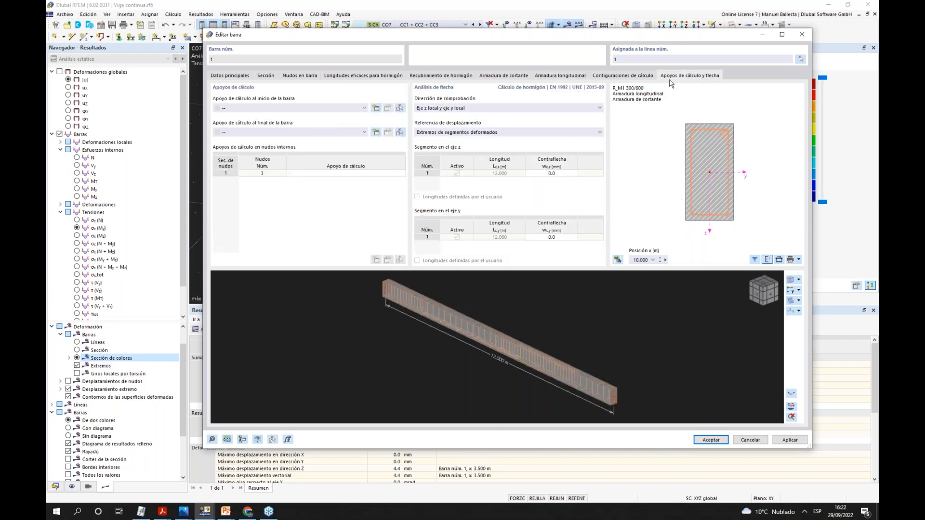
{"action": "left_click", "coordinate": [379, 109]}
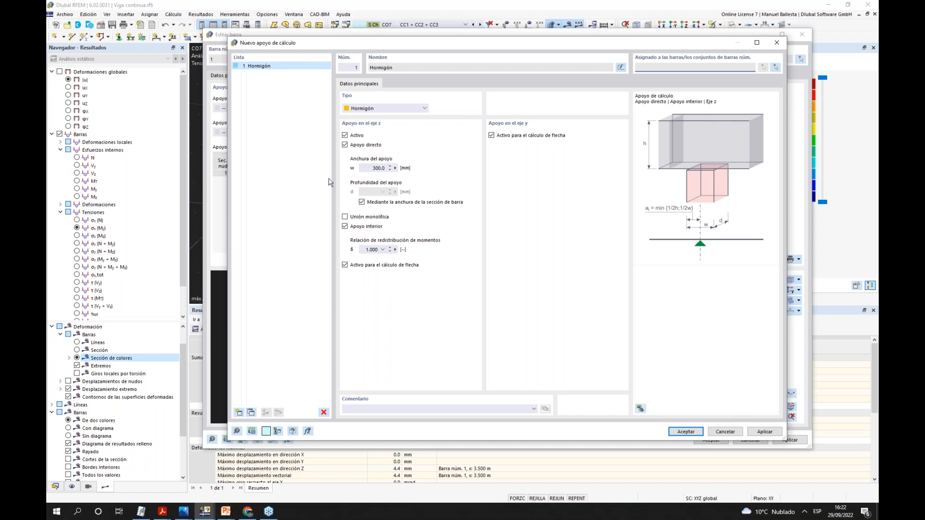
{"action": "left_click", "coordinate": [345, 218]}
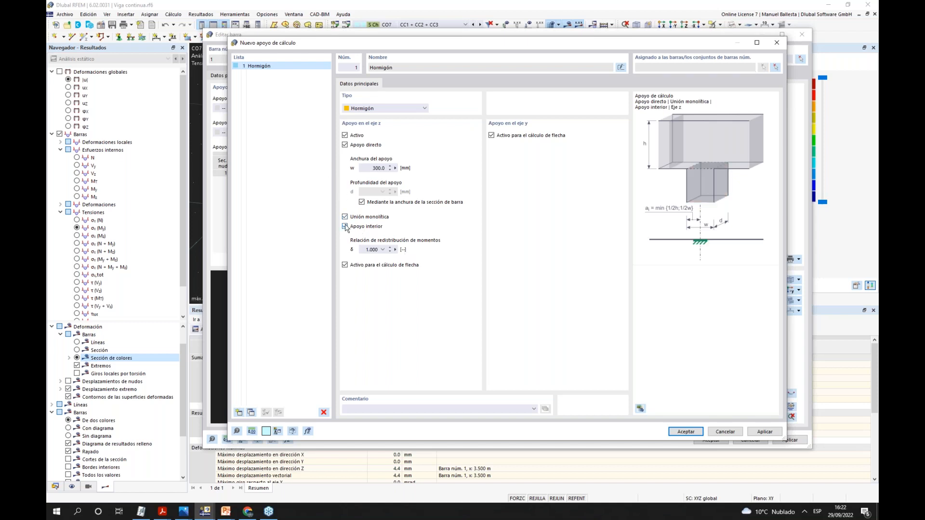
{"action": "left_click", "coordinate": [345, 227]}
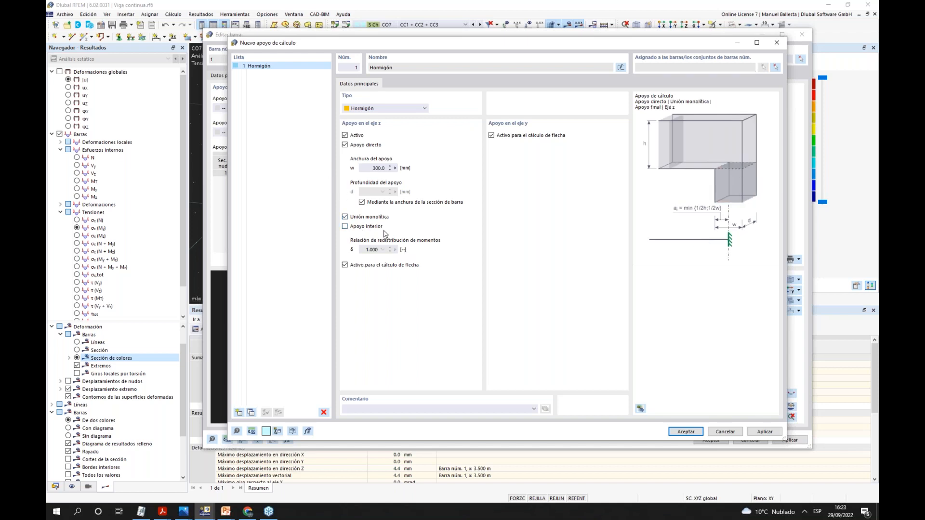
- Set the design support's width to 600 mm, deactivate it for deflection design in the y-axis and accept it
{"action": "left_click", "coordinate": [406, 71]}
{"action": "double_click", "coordinate": [371, 168]}
{"action": "type", "text": "600"}
{"action": "left_click", "coordinate": [494, 138]}
{"action": "left_click", "coordinate": [686, 431]}
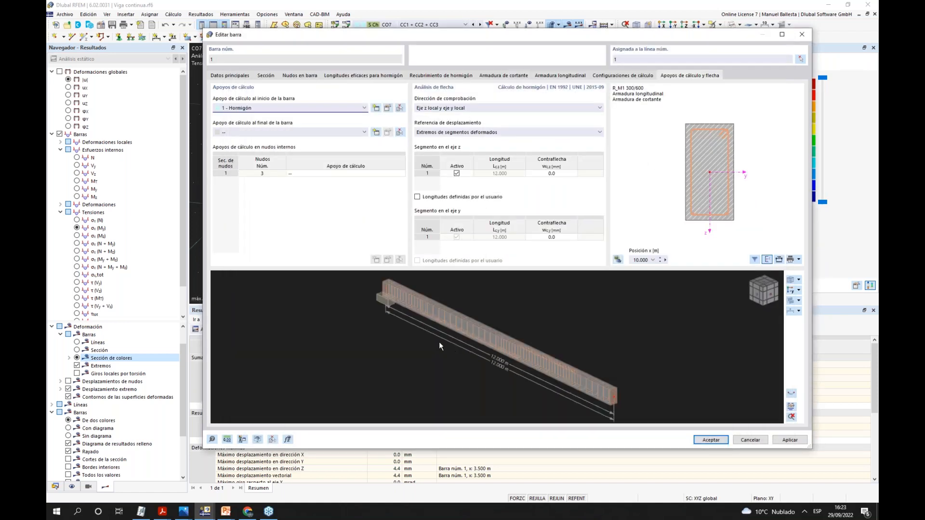
- Create a new concrete design support for internal node 3 of the member with a monolithic connection
{"action": "scroll", "coordinate": [351, 331], "scroll_direction": "up", "scroll_amount": 5}
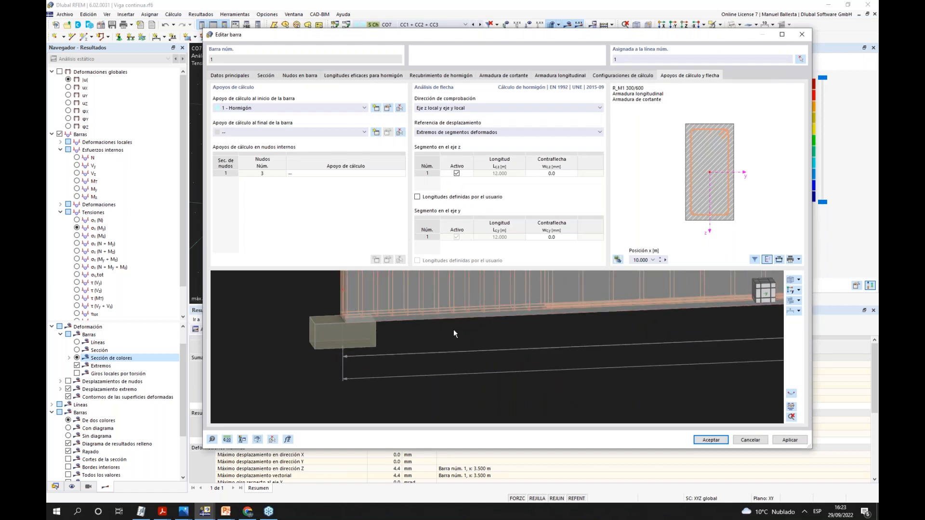
{"action": "left_click", "coordinate": [364, 174]}
{"action": "left_click", "coordinate": [400, 174]}
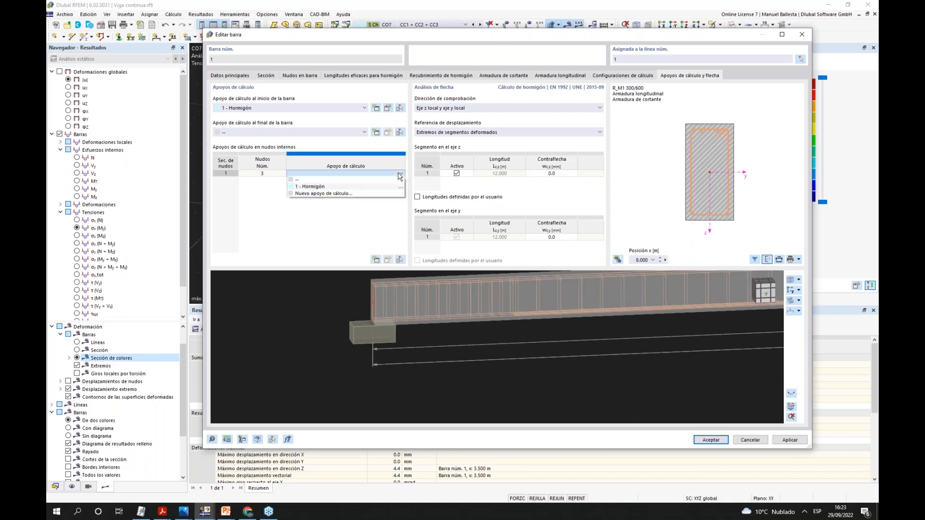
{"action": "left_click", "coordinate": [382, 193]}
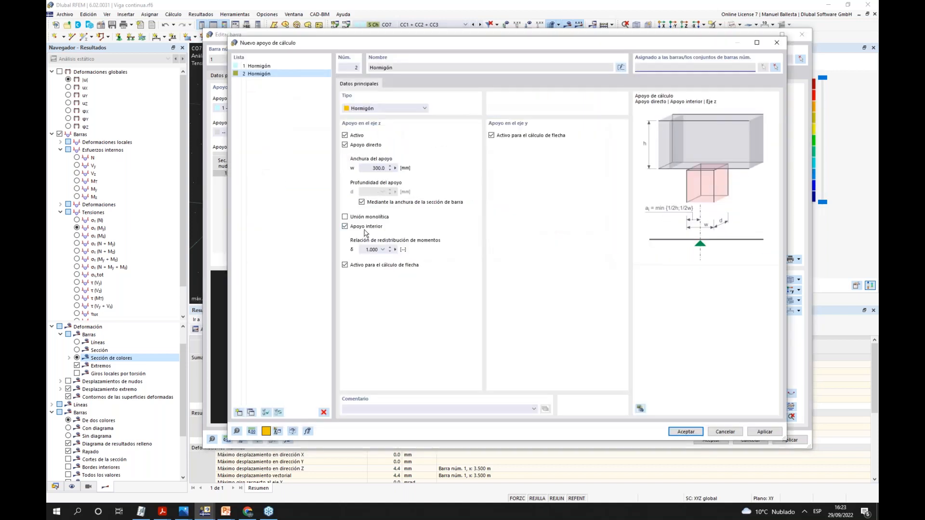
{"action": "left_click", "coordinate": [365, 220]}
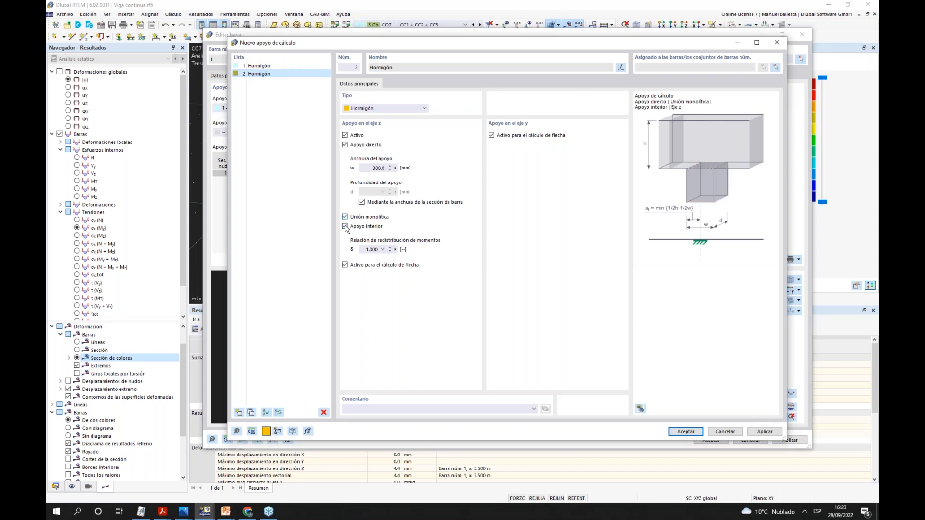
- Set the interior design support's width to 600 mm, deactivate it for deflection design in the y-axis, choose its moment redistribution ratio and accept it
{"action": "left_click", "coordinate": [378, 167]}
{"action": "type", "text": "600"}
{"action": "left_click", "coordinate": [492, 136]}
{"action": "left_click", "coordinate": [382, 252]}
{"action": "left_click", "coordinate": [379, 283]}
{"action": "left_click", "coordinate": [685, 432]}
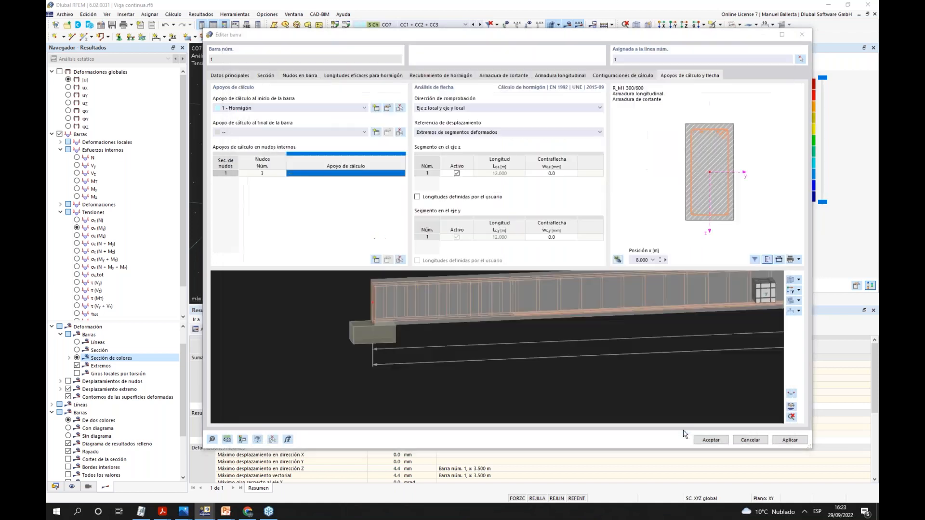
- Assign the existing design support 1 - Hormigón to the member's end
{"action": "left_click", "coordinate": [338, 132]}
{"action": "left_click", "coordinate": [339, 149]}
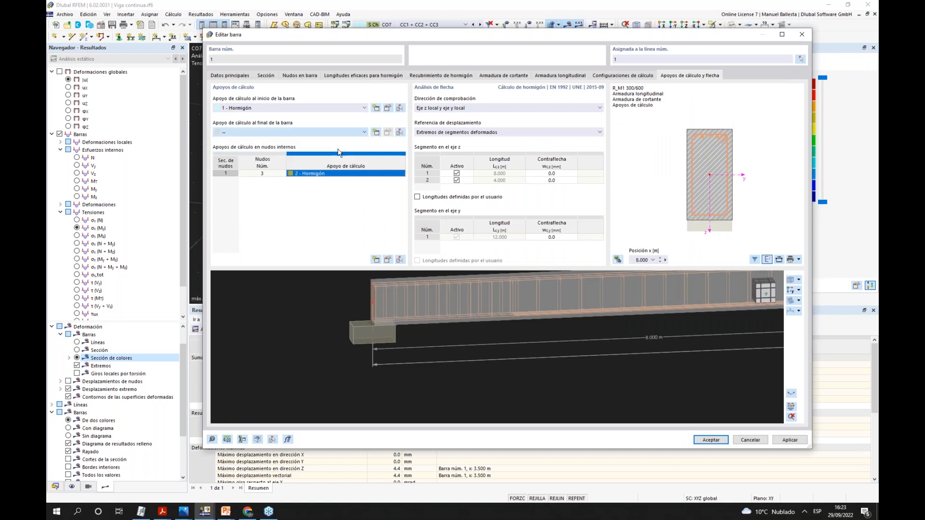
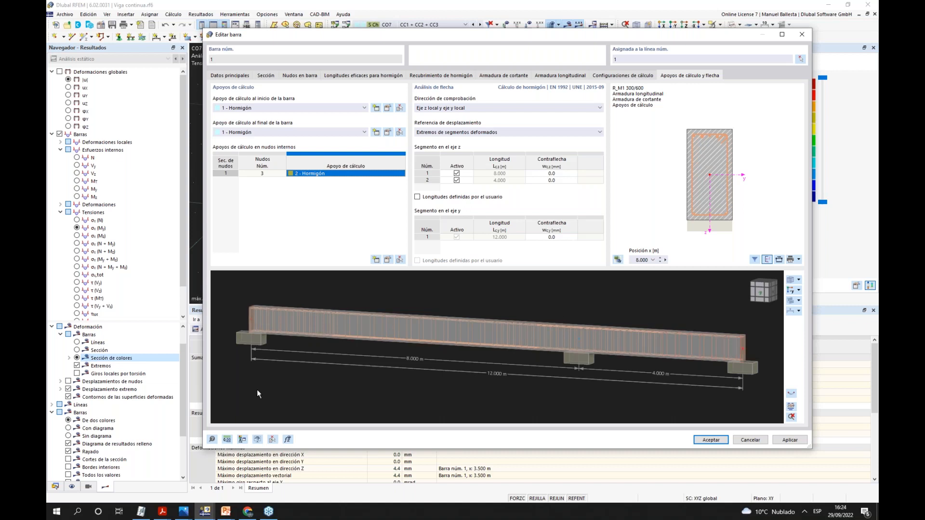
- In the member's ultimate limit state configuration, exclude axial forces N, bending moments Mz, torsional moments MT and shear forces Vy from the concrete design
{"action": "left_click", "coordinate": [623, 76]}
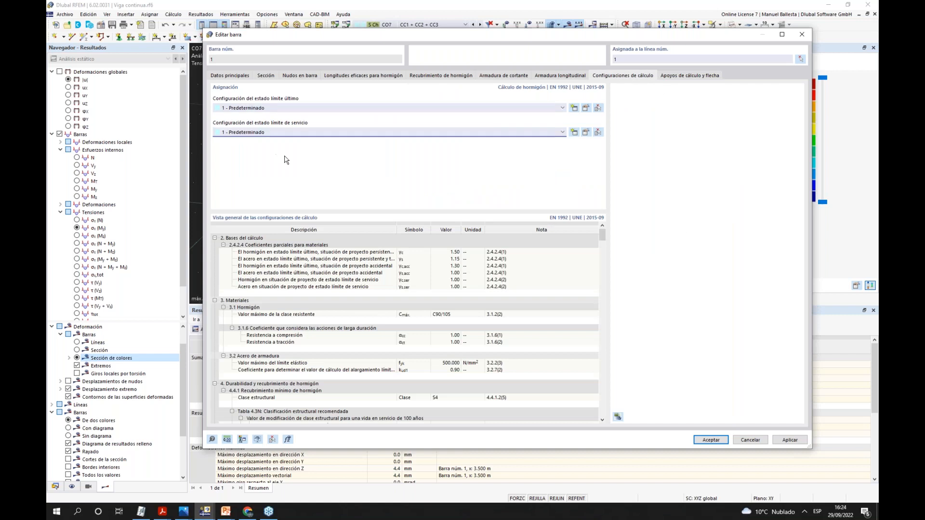
{"action": "left_click", "coordinate": [586, 108]}
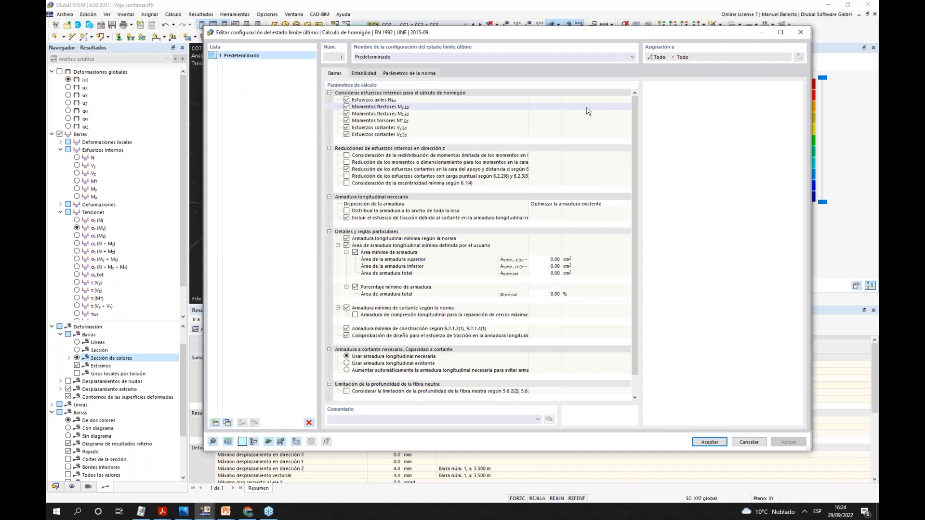
{"action": "left_click", "coordinate": [346, 100]}
{"action": "left_click", "coordinate": [347, 114]}
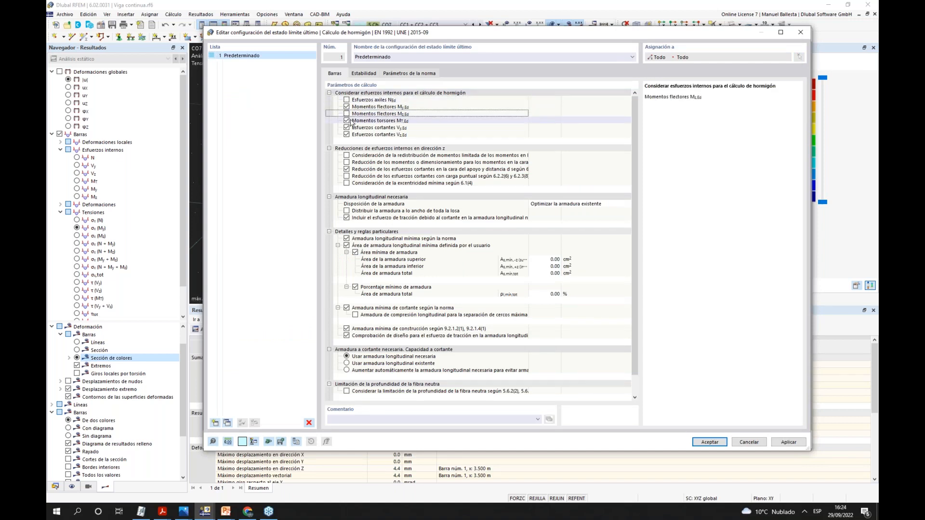
{"action": "left_click", "coordinate": [346, 120]}
{"action": "left_click", "coordinate": [346, 128]}
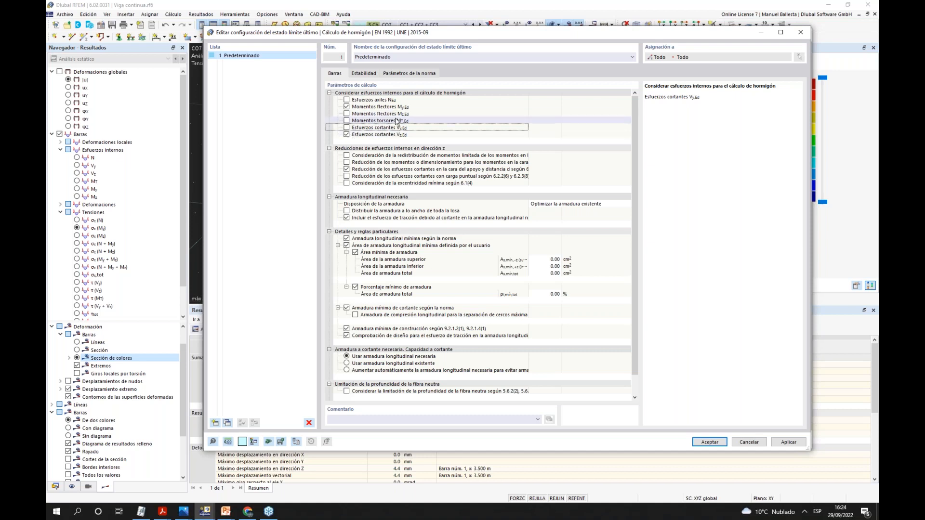
{"action": "left_click_drag", "start_coordinate": [528, 154], "coordinate": [575, 154]}
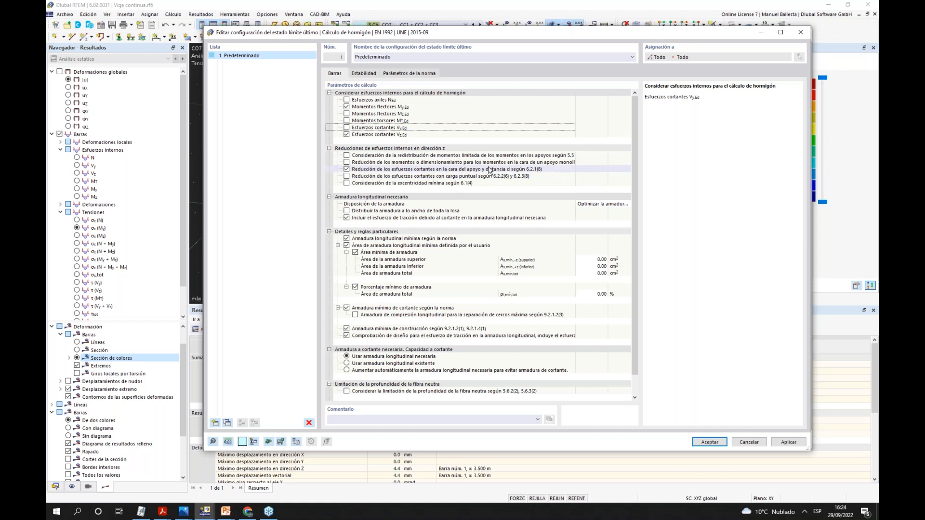
{"action": "left_click", "coordinate": [499, 155]}
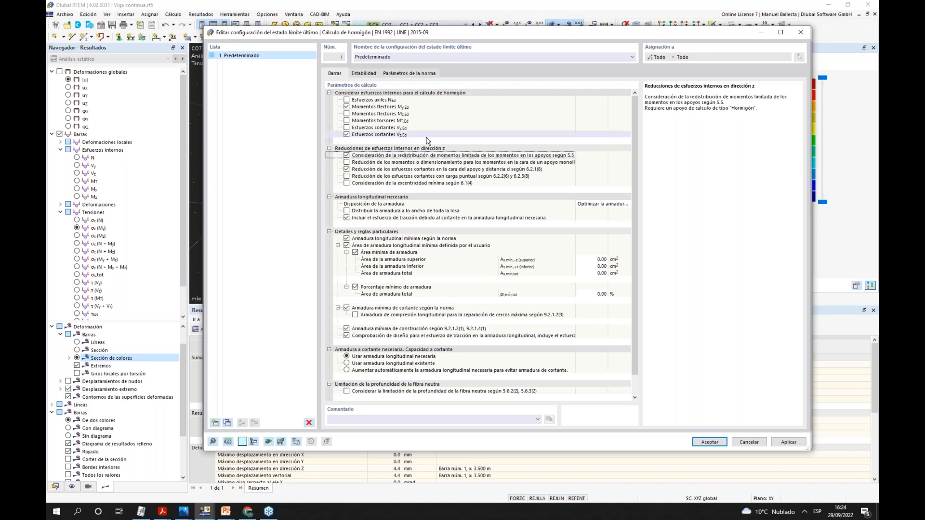
{"action": "left_click", "coordinate": [346, 156]}
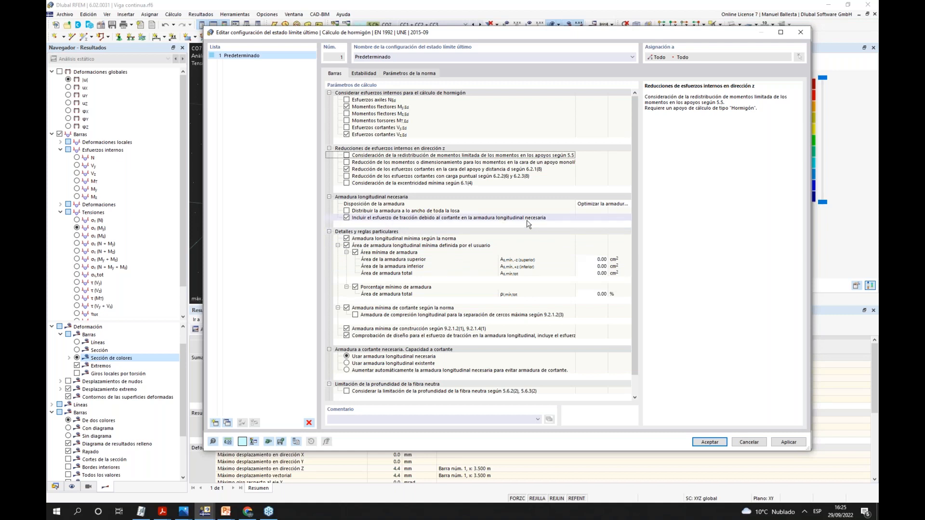
{"action": "left_click", "coordinate": [347, 218]}
{"action": "left_click", "coordinate": [346, 218]}
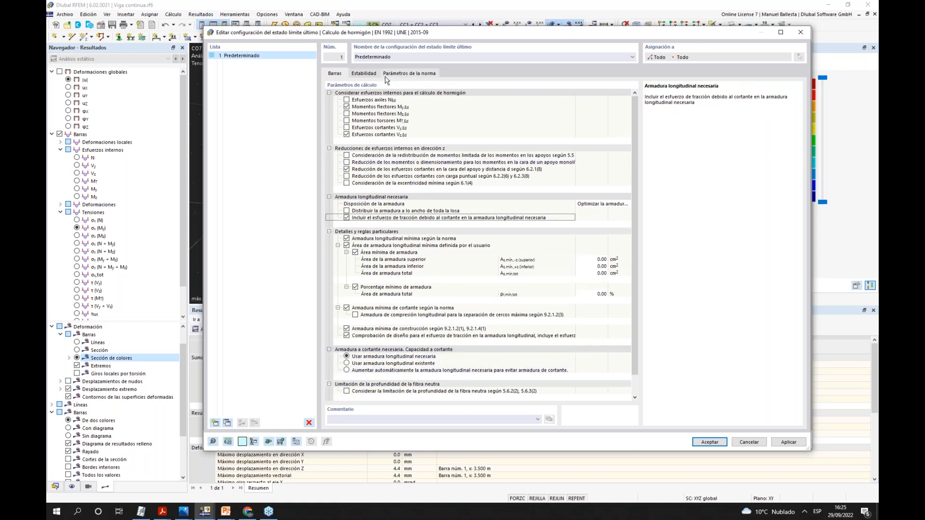
- Base the required shear reinforcement on the existing longitudinal reinforcement and accept the ultimate limit state configuration
{"action": "scroll", "coordinate": [420, 260], "scroll_direction": "down", "scroll_amount": 1}
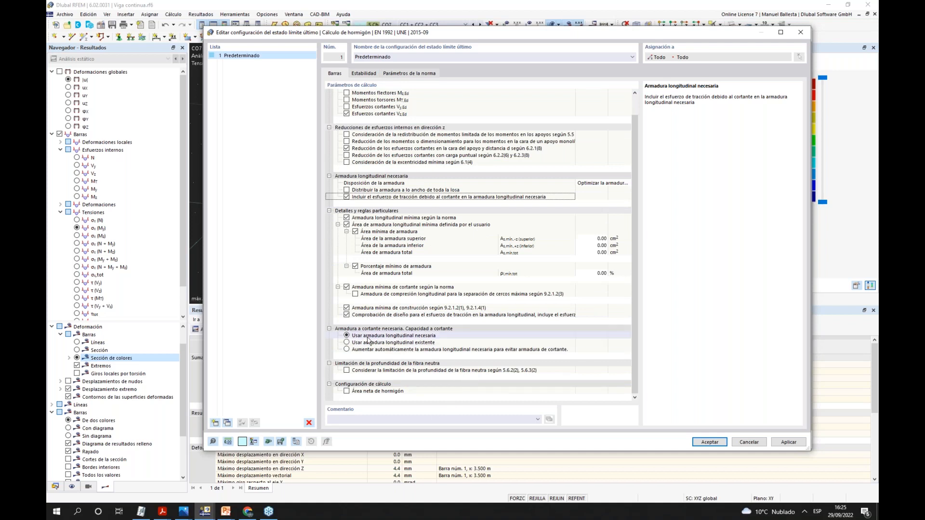
{"action": "left_click", "coordinate": [347, 343]}
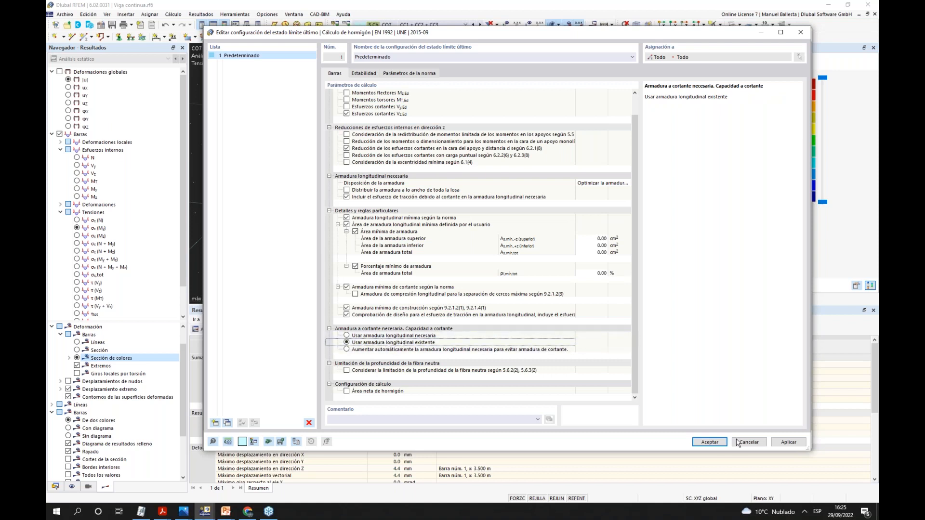
{"action": "left_click", "coordinate": [713, 441]}
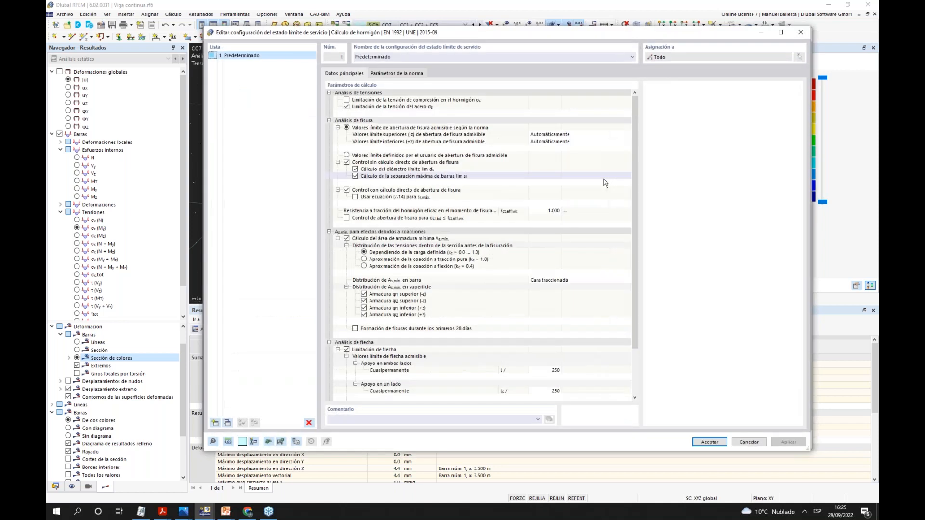
- Deactivate the steel stress limitation and the crack width control without direct calculation in the serviceability limit state configuration
{"action": "left_click", "coordinate": [350, 106]}
{"action": "left_click", "coordinate": [346, 106]}
{"action": "left_click", "coordinate": [424, 93]}
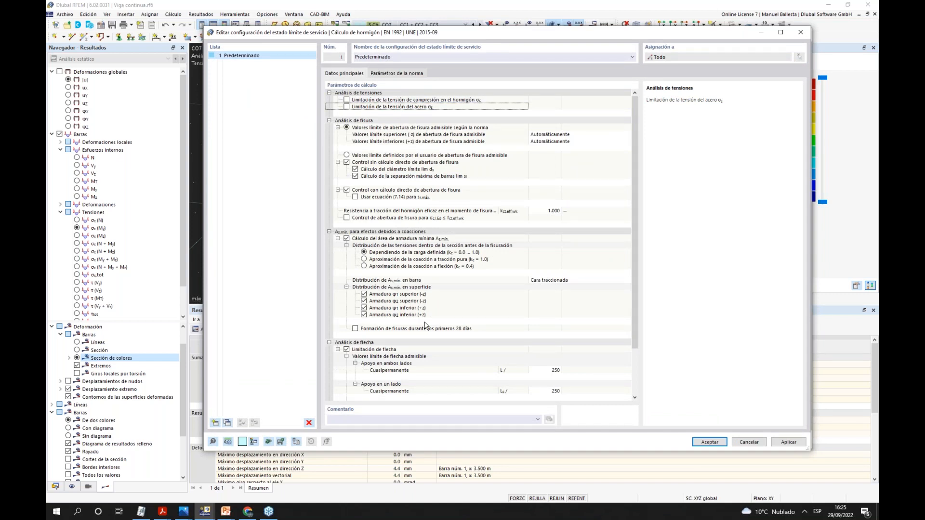
{"action": "left_click", "coordinate": [347, 162]}
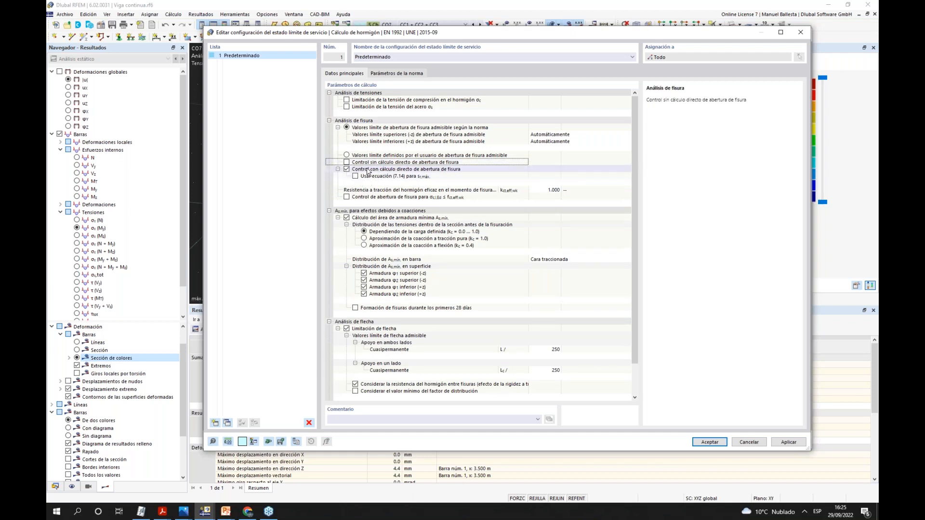
{"action": "left_click", "coordinate": [381, 171]}
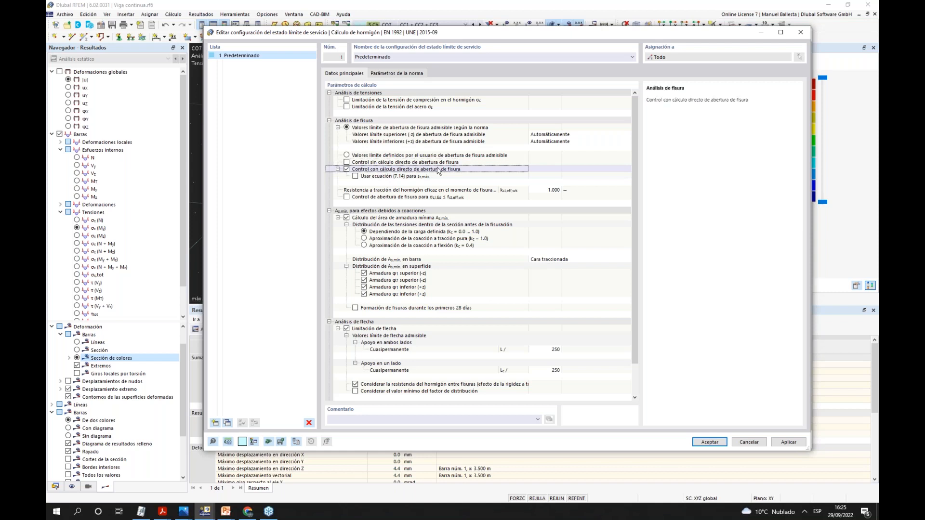
- Define user-specified crack width limits of 0.2 mm for both the -z and +z sides and accept the serviceability configuration
{"action": "left_click", "coordinate": [346, 156]}
{"action": "left_click", "coordinate": [556, 142]}
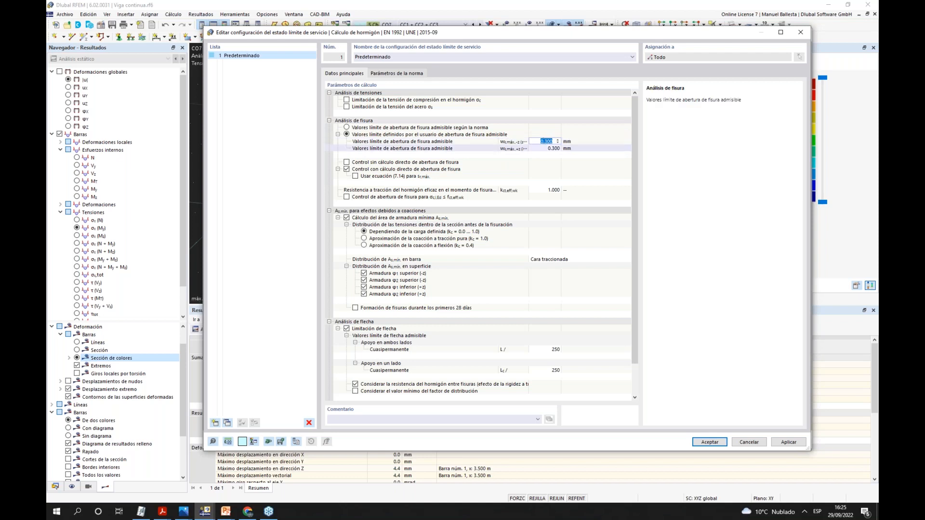
{"action": "type", "text": "0.2"}
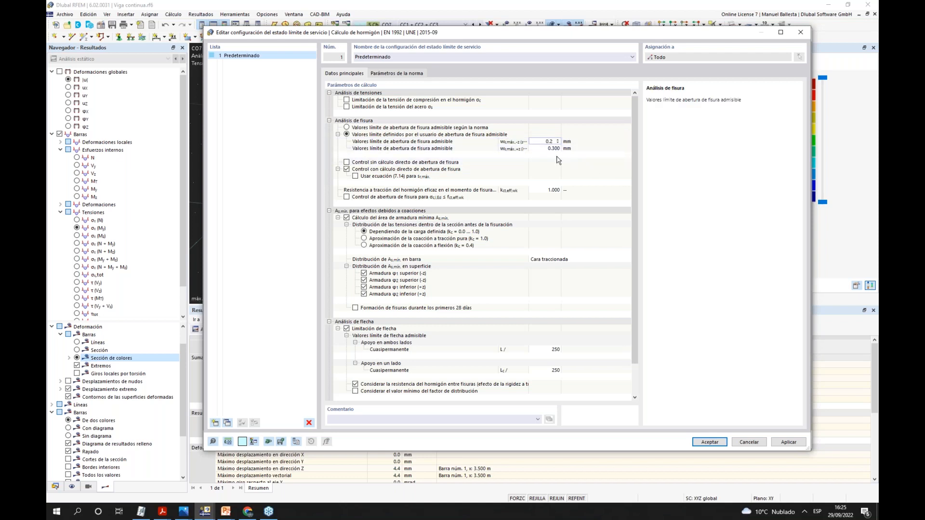
{"action": "key", "text": "Tab"}
{"action": "type", "text": "0.2"}
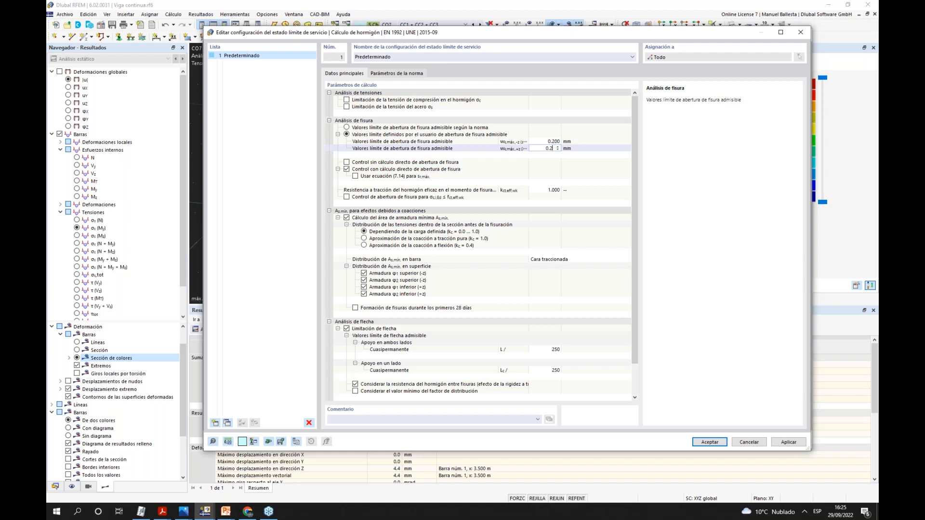
{"action": "key", "text": "shift+Tab"}
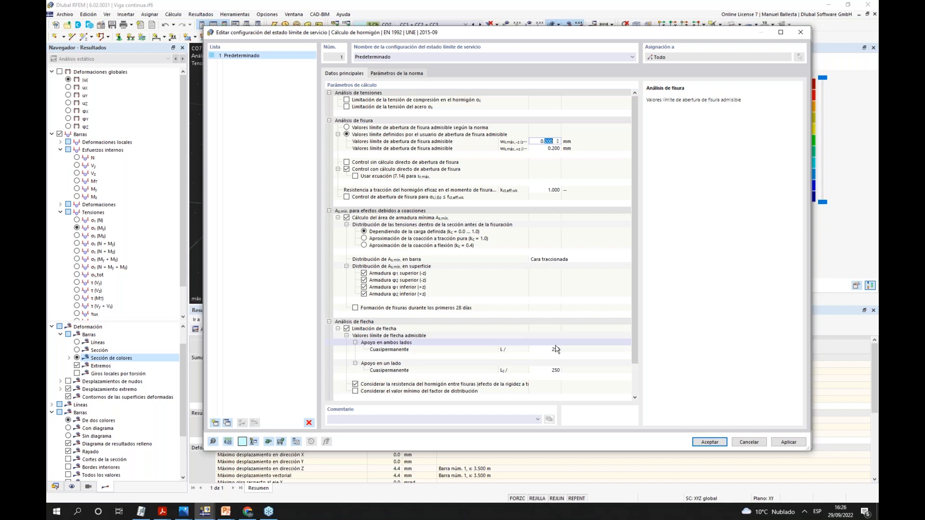
{"action": "left_click", "coordinate": [708, 442]}
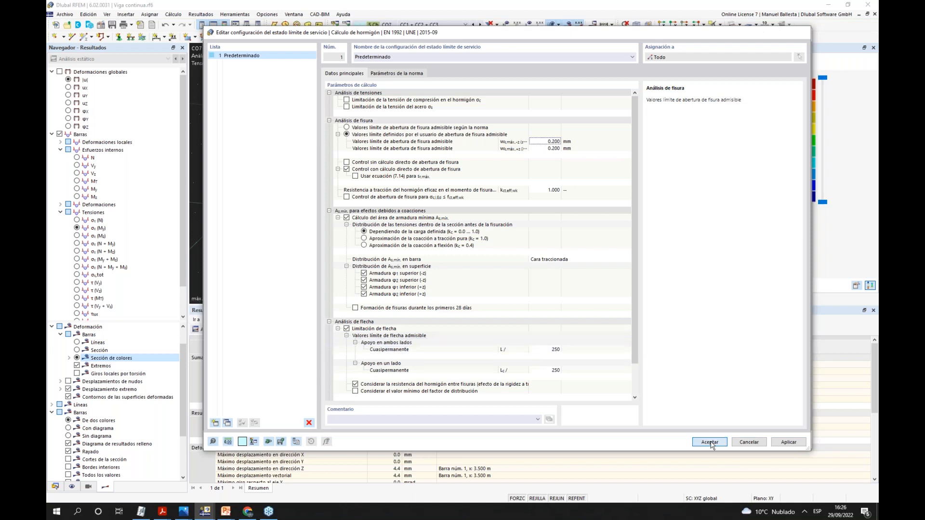
- Review the member's design supports and deflection segments and accept the member edits
{"action": "left_click", "coordinate": [713, 76]}
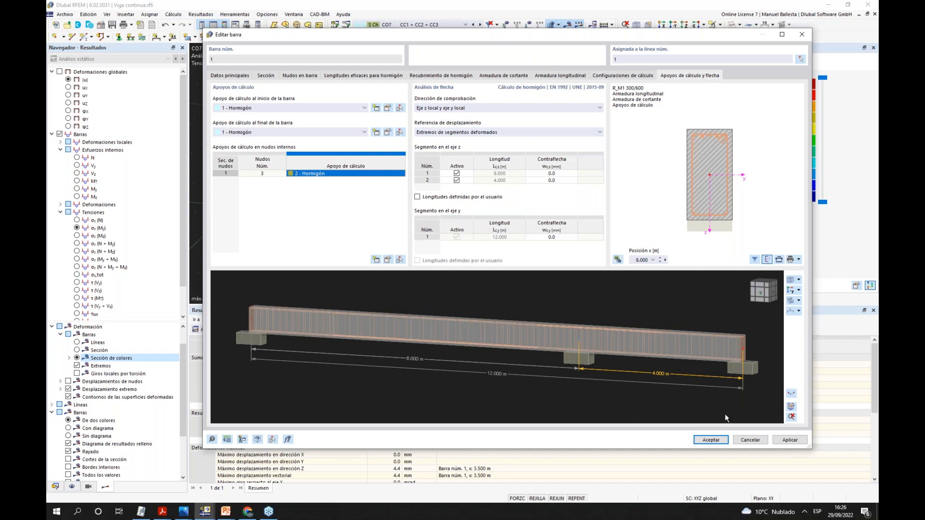
{"action": "left_click", "coordinate": [712, 440]}
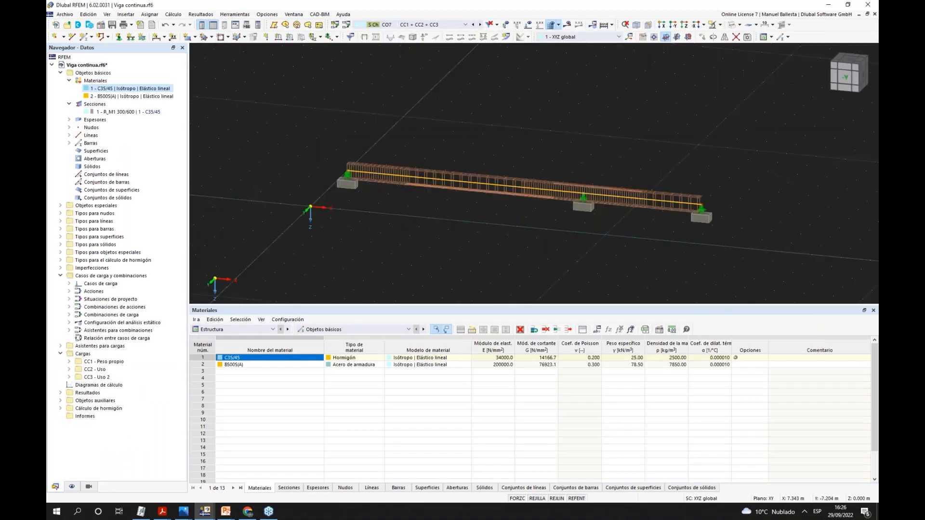
- Examine the 3D reinforcement around the beam's interior support, including where the additional longitudinal bars end, and return to the full beam view
{"action": "scroll", "coordinate": [587, 201], "scroll_direction": "up", "scroll_amount": 5}
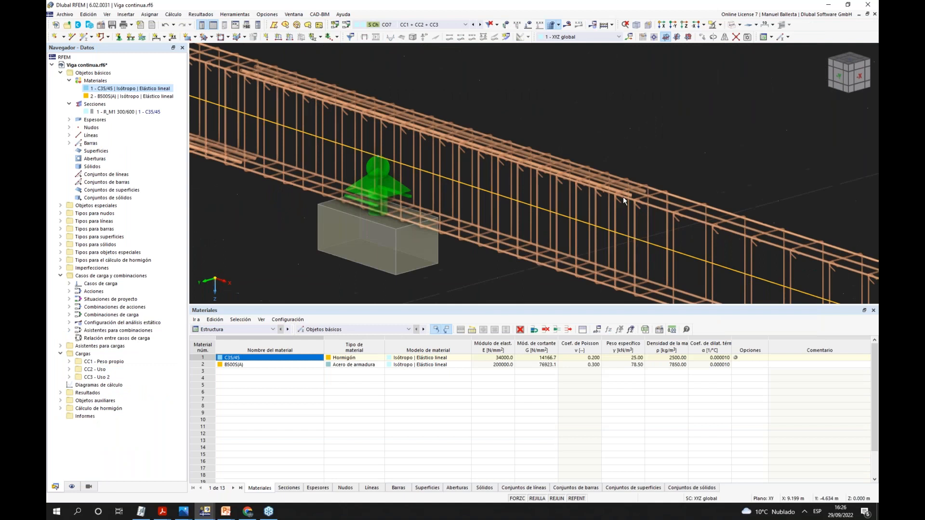
{"action": "scroll", "coordinate": [623, 197], "scroll_direction": "up", "scroll_amount": 1}
{"action": "middle_click_drag", "start_coordinate": [623, 196], "coordinate": [832, 201]}
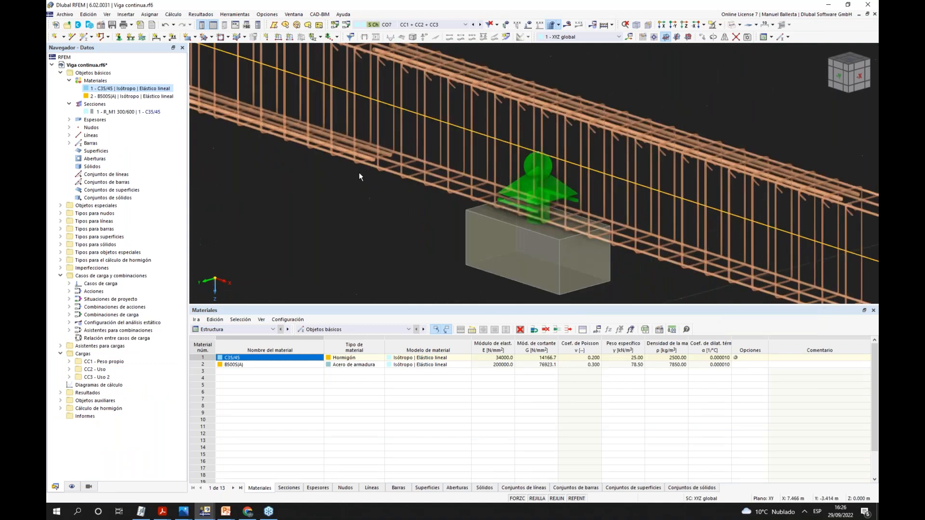
{"action": "scroll", "coordinate": [376, 134], "scroll_direction": "up", "scroll_amount": 2}
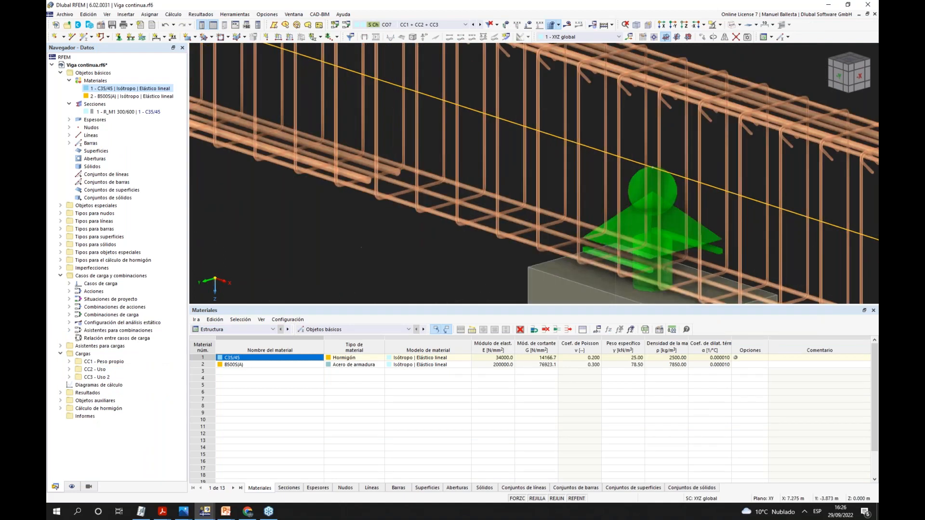
{"action": "scroll", "coordinate": [559, 99], "scroll_direction": "down", "scroll_amount": 2}
{"action": "key", "text": "F8"}
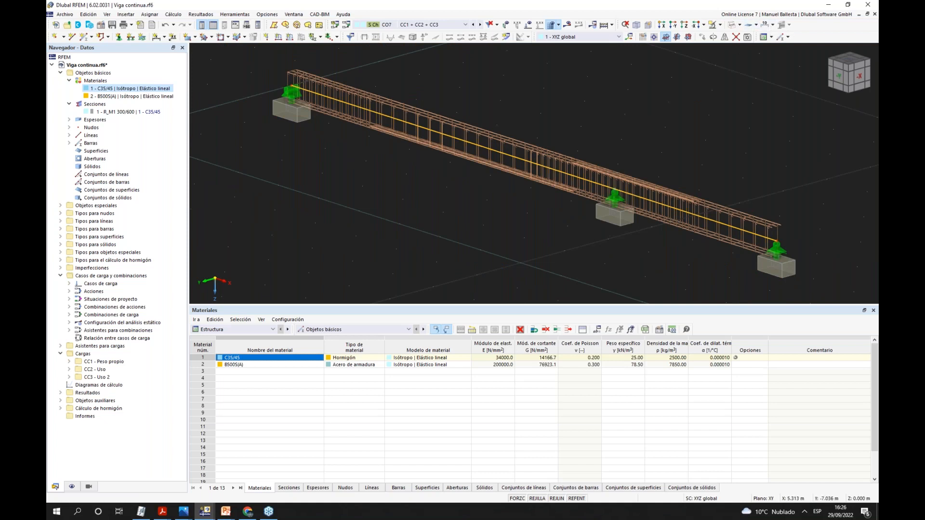
- Open the concrete design input data (Cálculo de hormigón) and run the concrete design calculation
{"action": "left_click", "coordinate": [235, 330]}
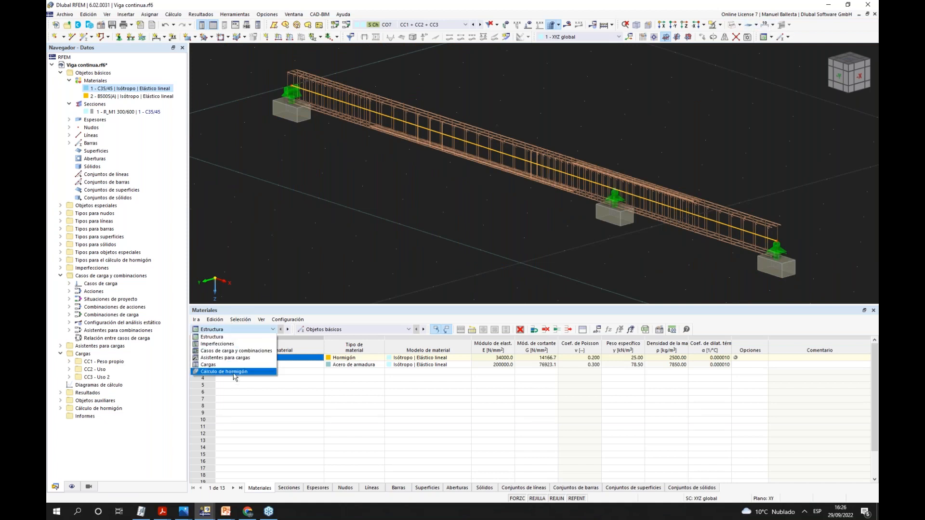
{"action": "left_click", "coordinate": [224, 372]}
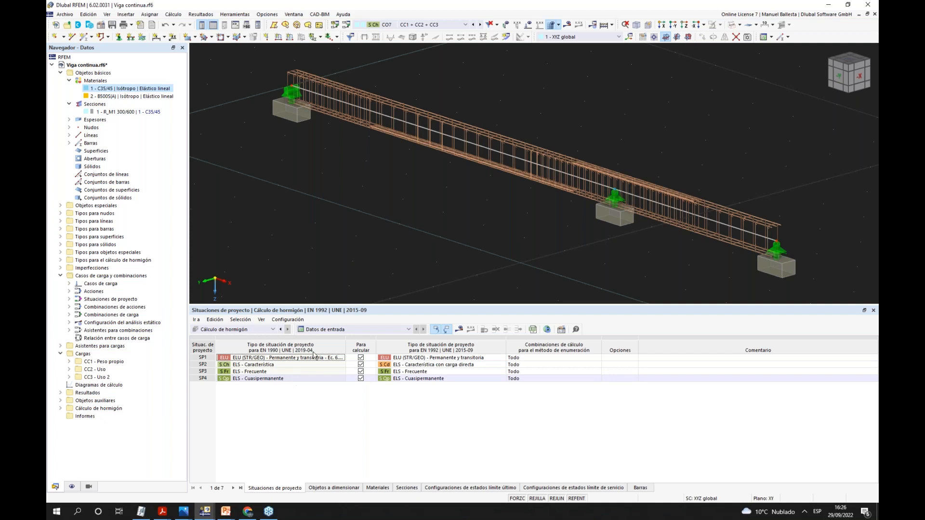
{"action": "left_click", "coordinate": [460, 329]}
{"action": "left_click", "coordinate": [484, 292]}
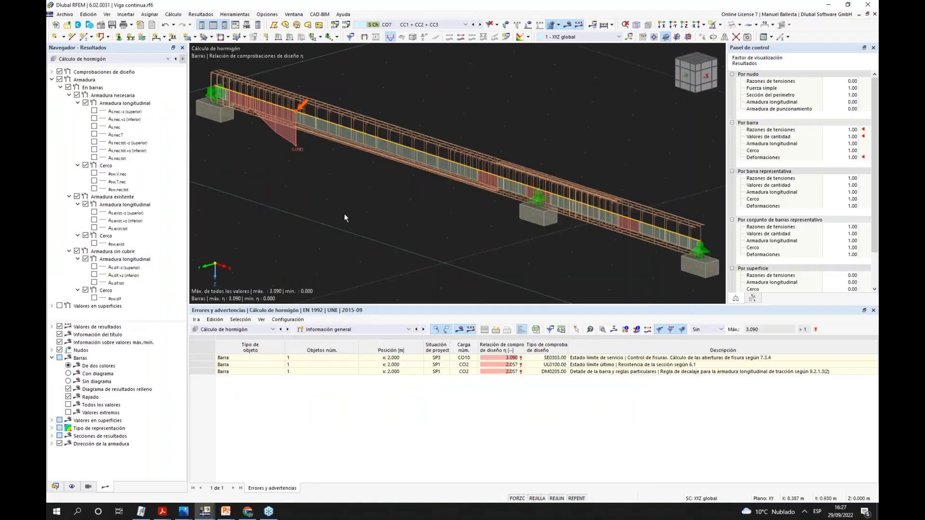
- View the beam from -Y, turn off the design check results and display the required bottom longitudinal reinforcement As,nec,+z (inferior)
{"action": "left_click", "coordinate": [687, 78]}
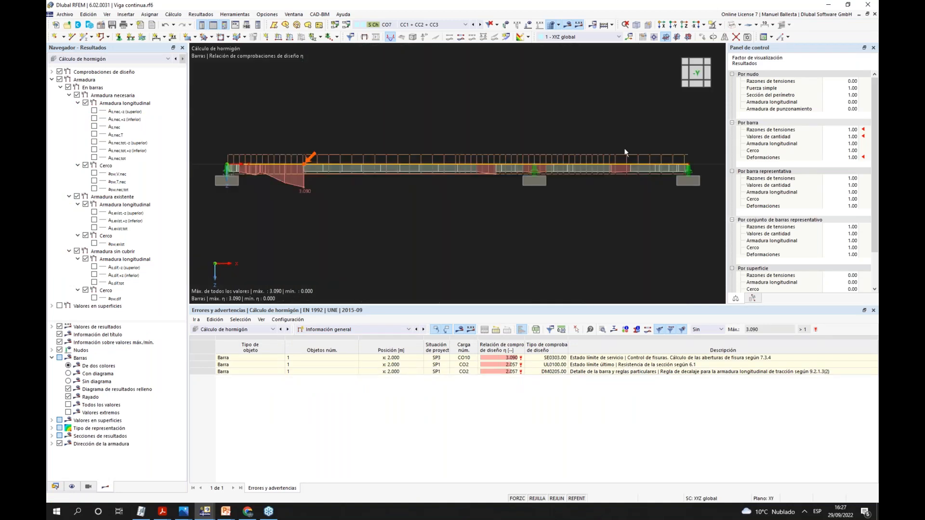
{"action": "left_click", "coordinate": [52, 80]}
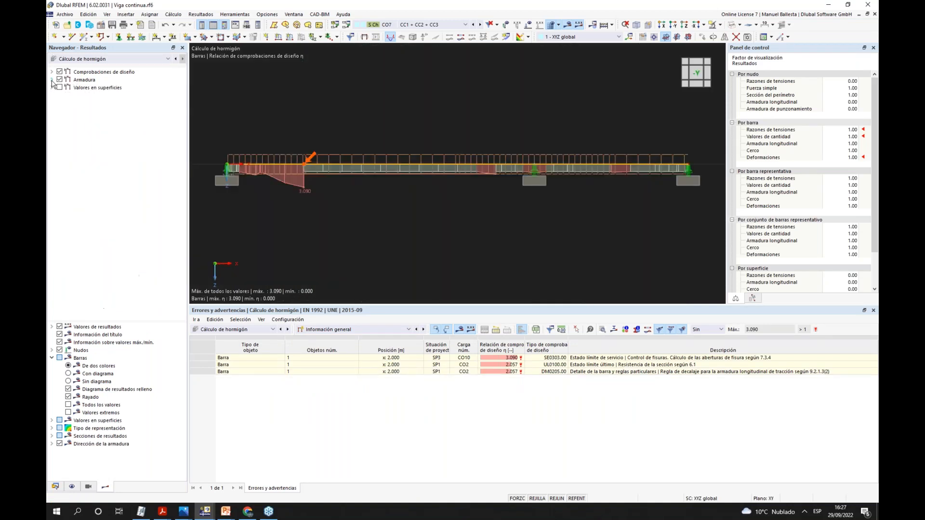
{"action": "left_click", "coordinate": [59, 79]}
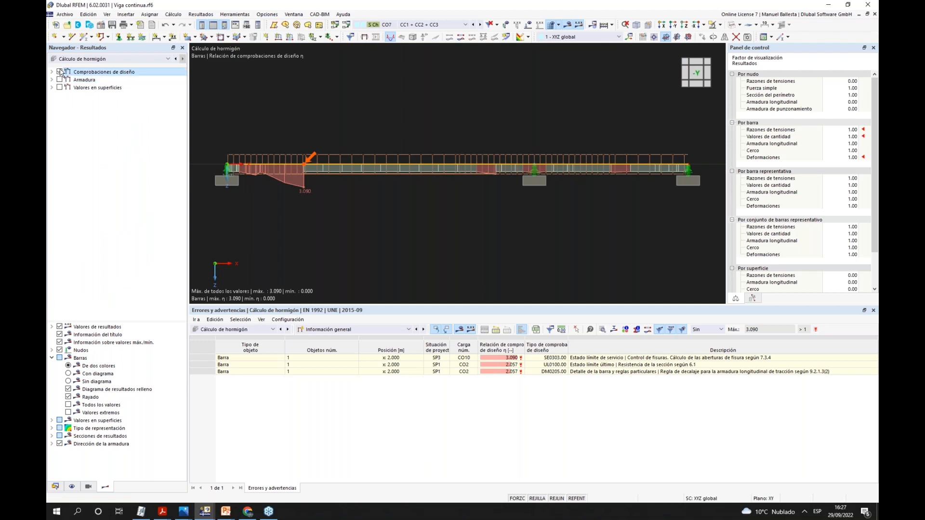
{"action": "left_click", "coordinate": [52, 79]}
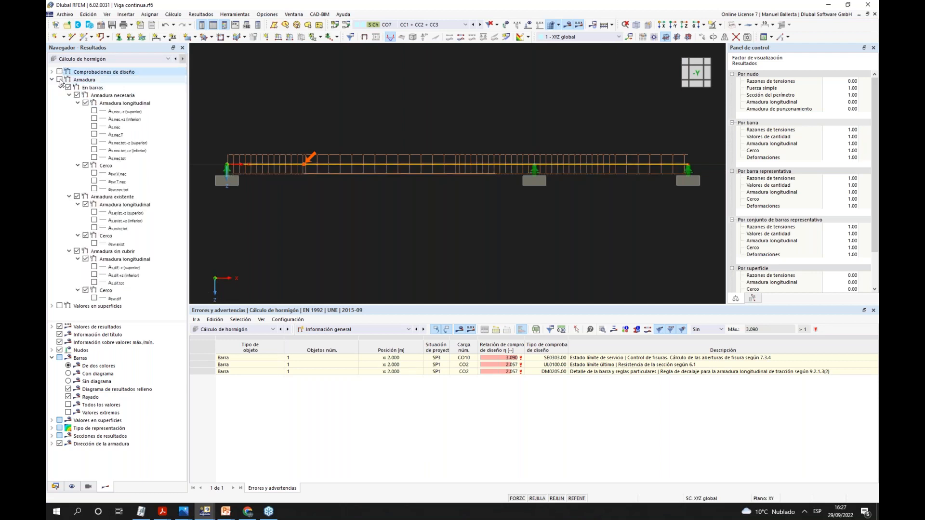
{"action": "left_click", "coordinate": [59, 80]}
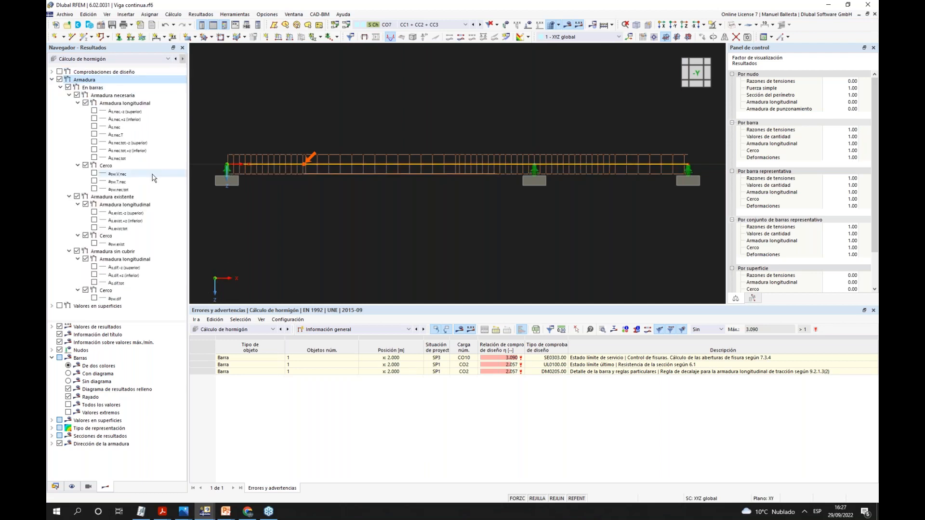
{"action": "left_click", "coordinate": [94, 119]}
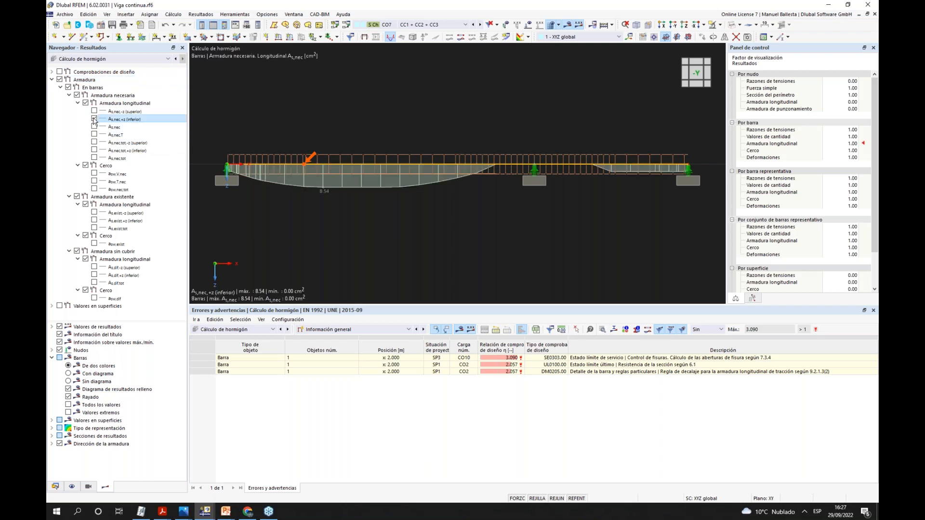
- Set the member longitudinal reinforcement diagram's display factor to 1.75 and show all values along the diagram
{"action": "left_click", "coordinate": [850, 144]}
{"action": "scroll", "coordinate": [851, 144], "scroll_direction": "up", "scroll_amount": 3}
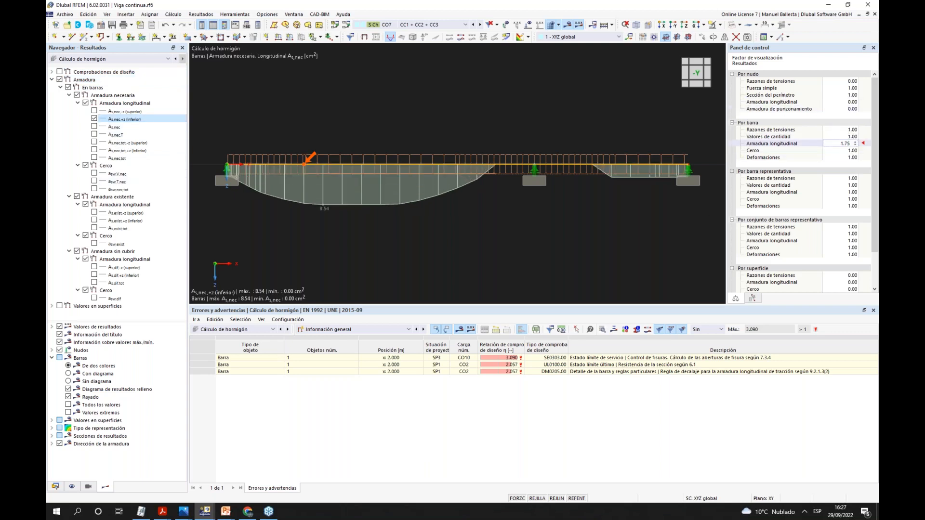
{"action": "left_click", "coordinate": [68, 405]}
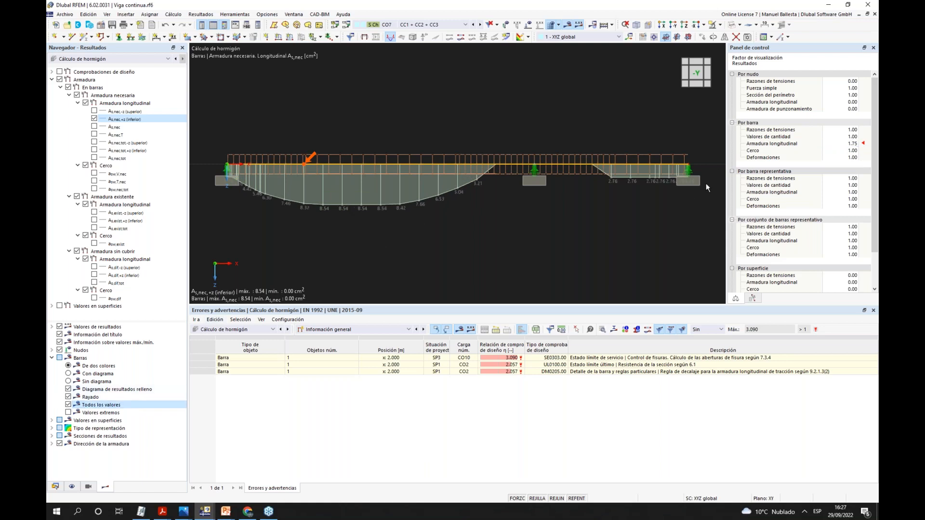
{"action": "middle_click_drag", "start_coordinate": [536, 243], "coordinate": [540, 242]}
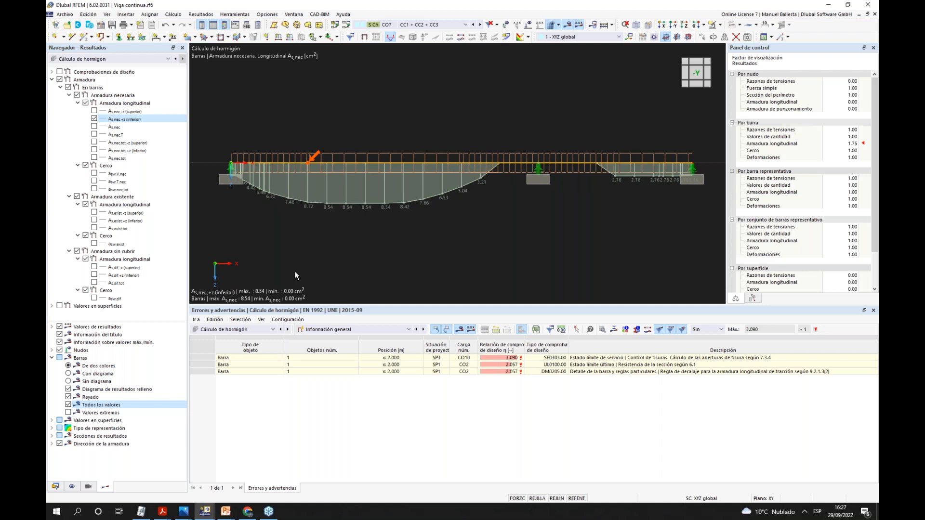
- Add the required top reinforcement diagram As,nec,-z (superior) and hide the member reinforcement bars in the model
{"action": "left_click", "coordinate": [94, 111]}
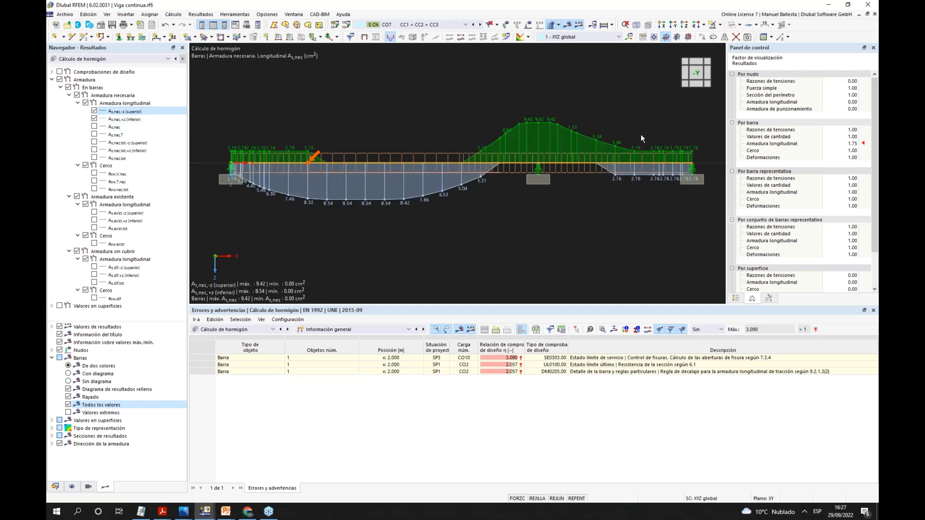
{"action": "left_click", "coordinate": [72, 488]}
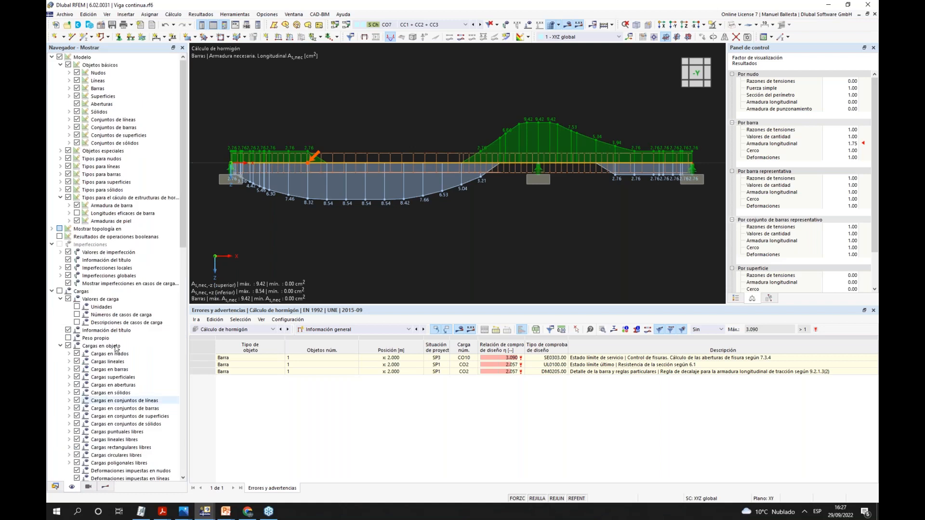
{"action": "left_click", "coordinate": [78, 206]}
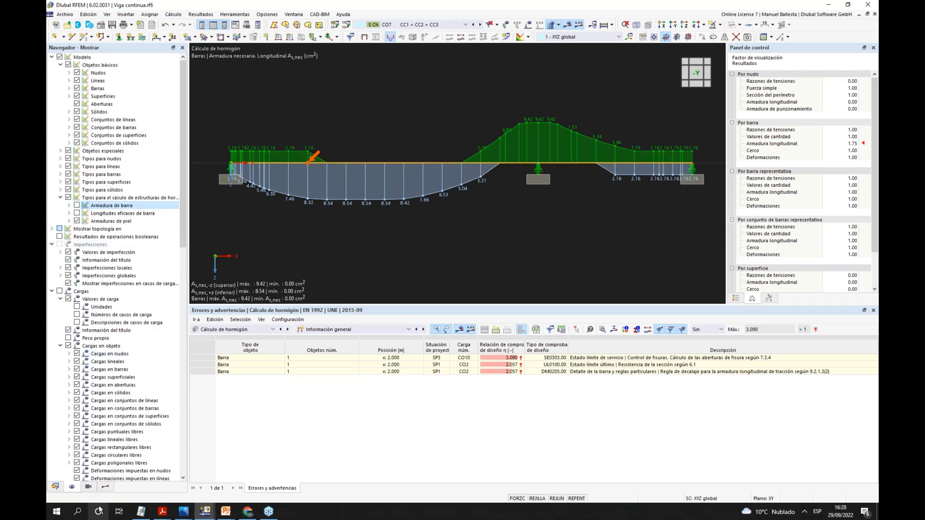
{"action": "left_click", "coordinate": [105, 488]}
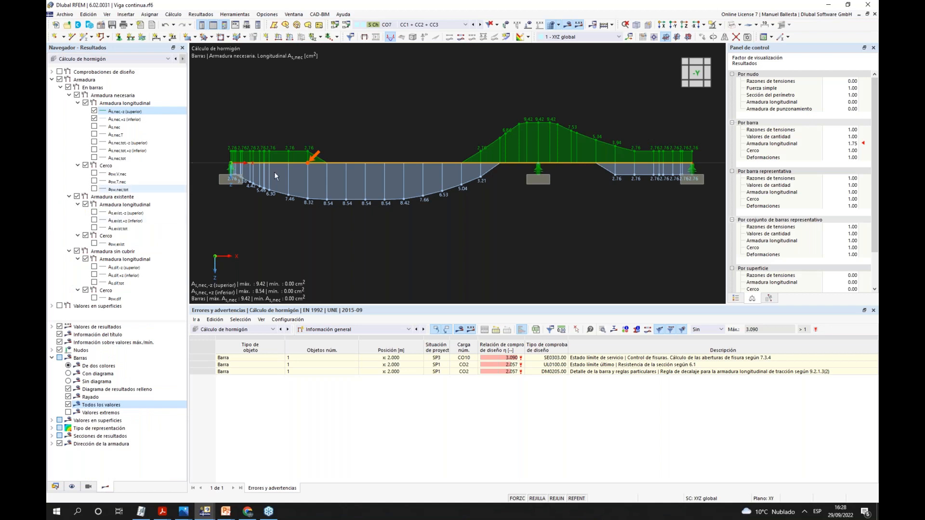
- Switch off the work plane grid and rotate the model to show the reinforcement diagrams in an oblique 3D view
{"action": "middle_click_drag", "start_coordinate": [493, 184], "coordinate": [424, 199], "text": "ctrl"}
{"action": "left_click", "coordinate": [537, 499]}
{"action": "middle_click_drag", "start_coordinate": [500, 210], "coordinate": [421, 183]}
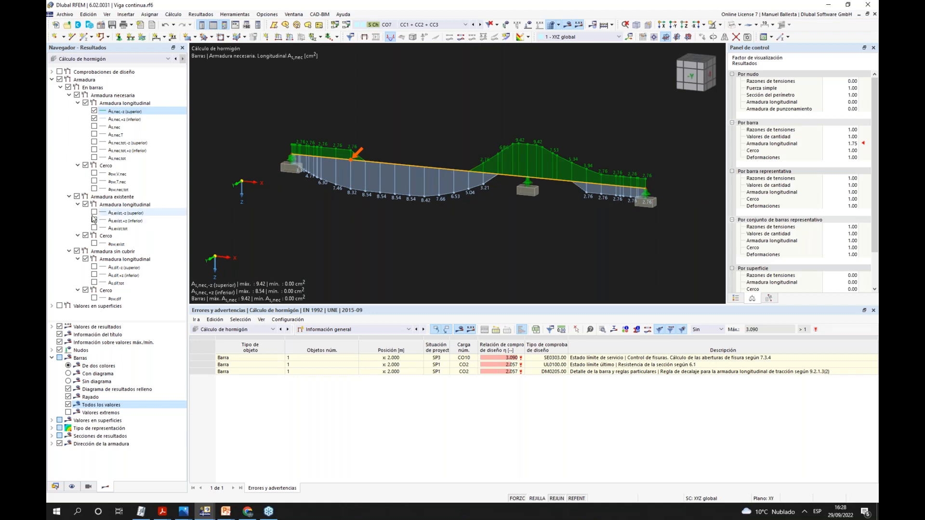
- Hide the required top reinforcement and compare the required bottom reinforcement with the existing As,exist,+z (inferior) along the beam
{"action": "left_click", "coordinate": [94, 111]}
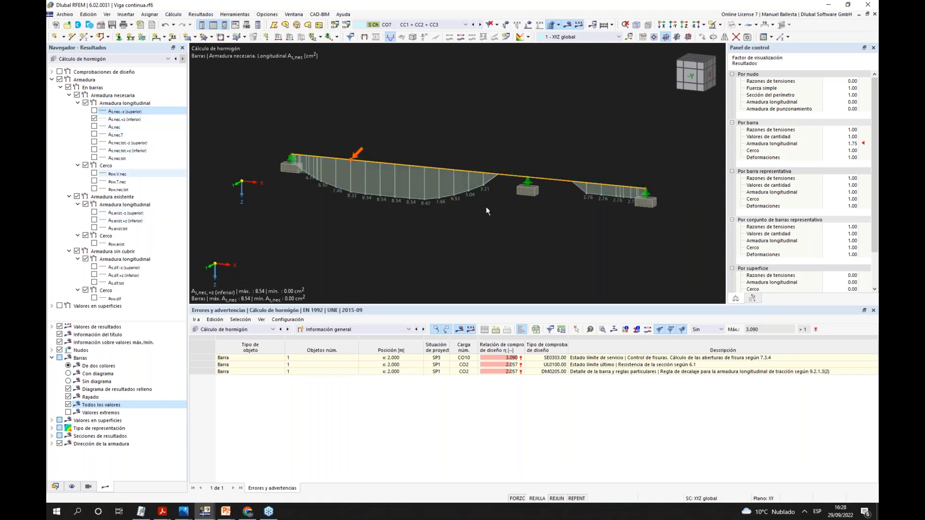
{"action": "left_click", "coordinate": [94, 220]}
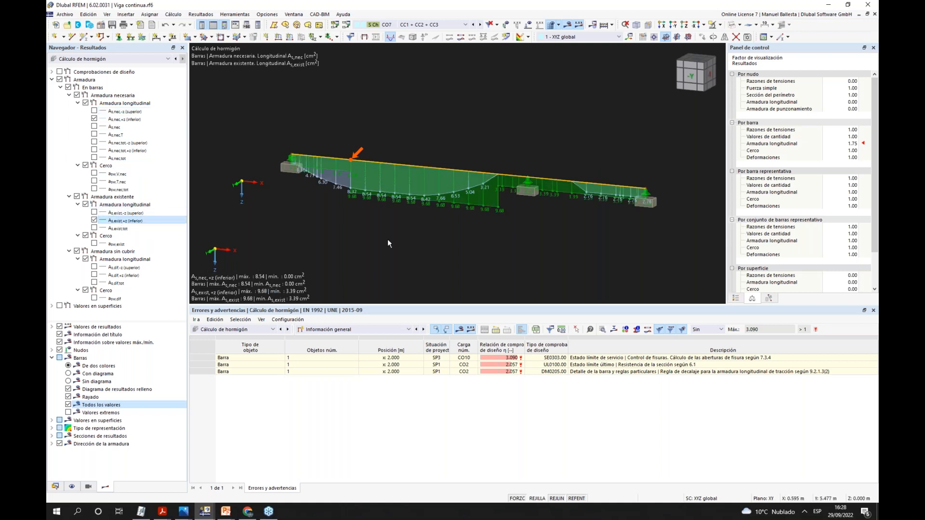
{"action": "left_click", "coordinate": [689, 80]}
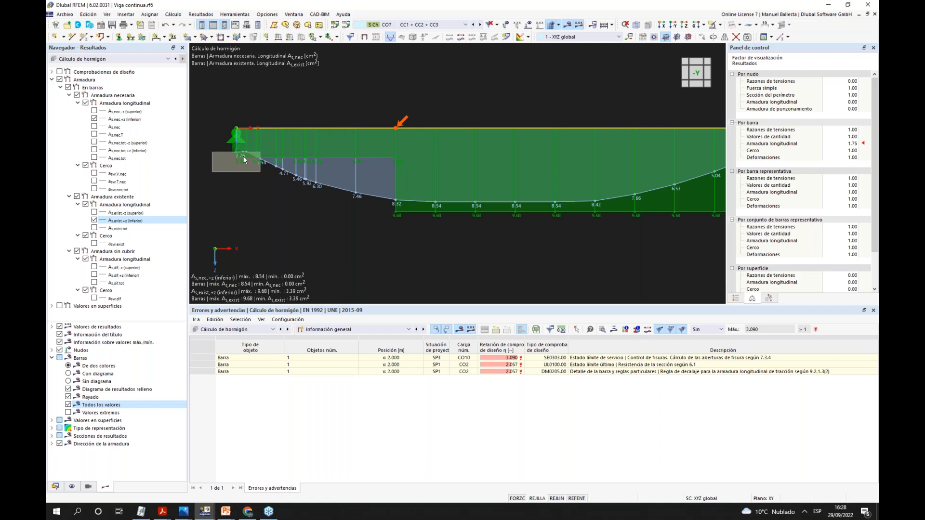
{"action": "scroll", "coordinate": [380, 207], "scroll_direction": "down", "scroll_amount": 1}
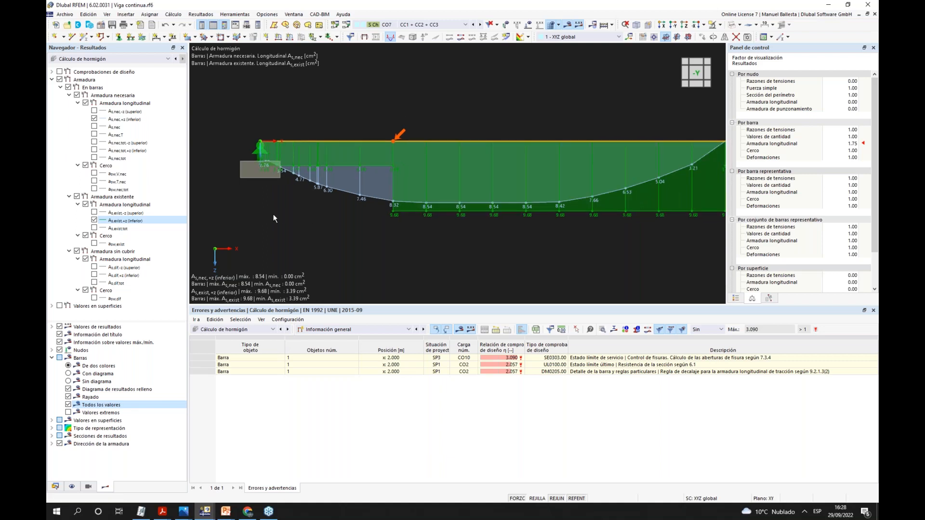
{"action": "scroll", "coordinate": [273, 214], "scroll_direction": "down", "scroll_amount": 1}
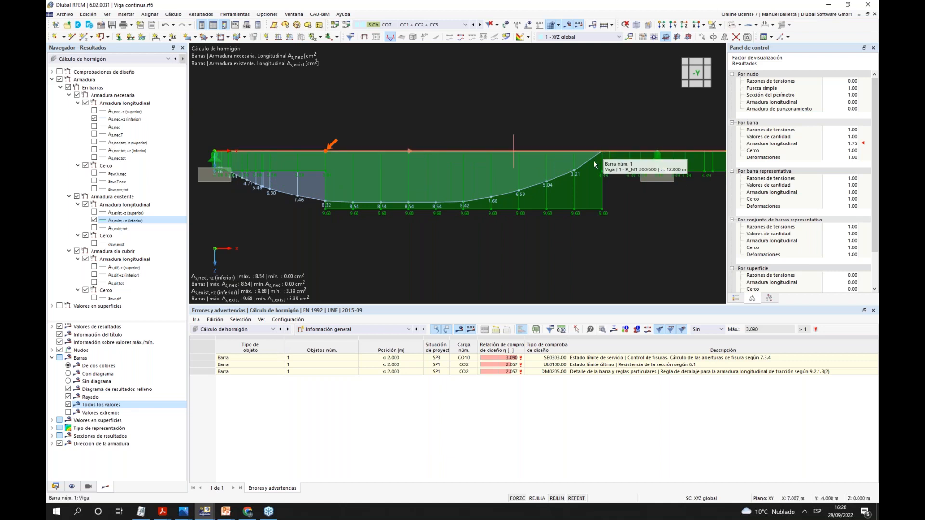
{"action": "scroll", "coordinate": [472, 205], "scroll_direction": "down", "scroll_amount": 2}
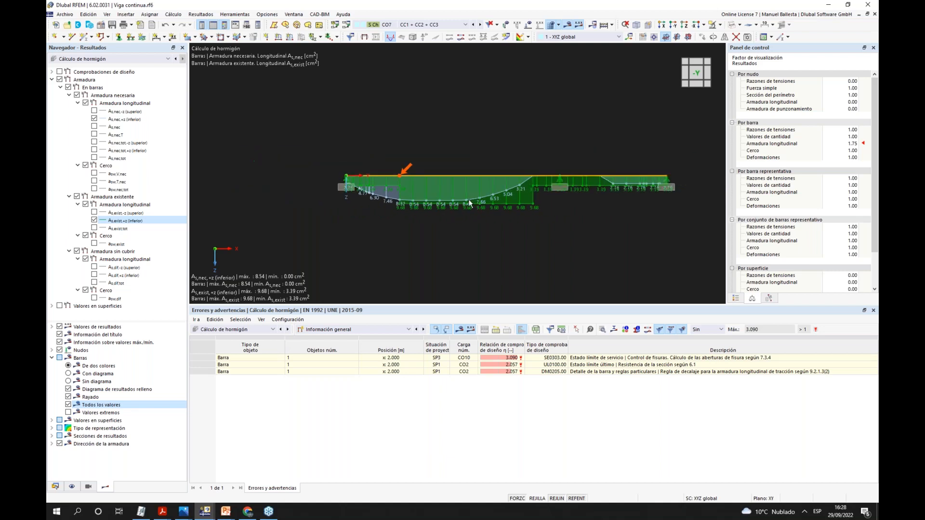
{"action": "middle_click_drag", "start_coordinate": [570, 246], "coordinate": [574, 246], "text": "ctrl"}
{"action": "scroll", "coordinate": [626, 189], "scroll_direction": "up", "scroll_amount": 1}
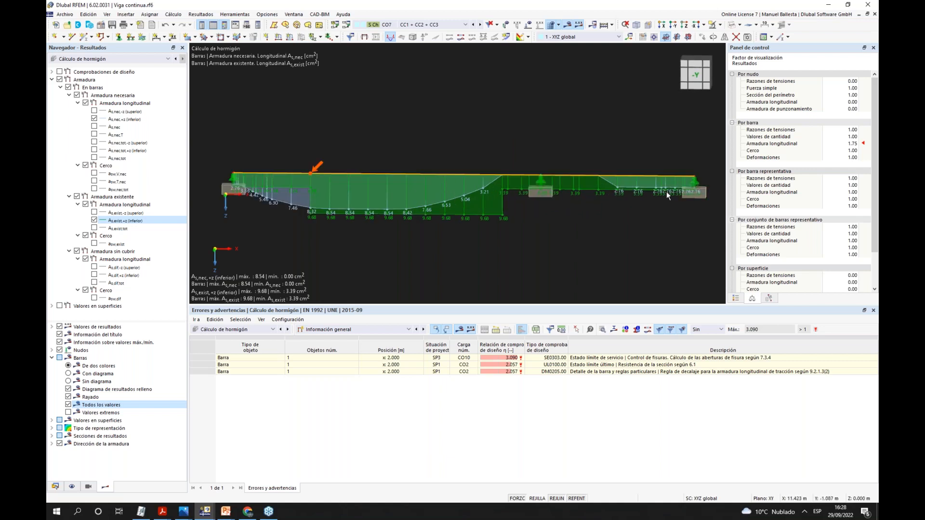
- Replace the bottom reinforcement diagrams with the required As,nec,-z and existing As,exist,-z top reinforcement
{"action": "left_click", "coordinate": [94, 220]}
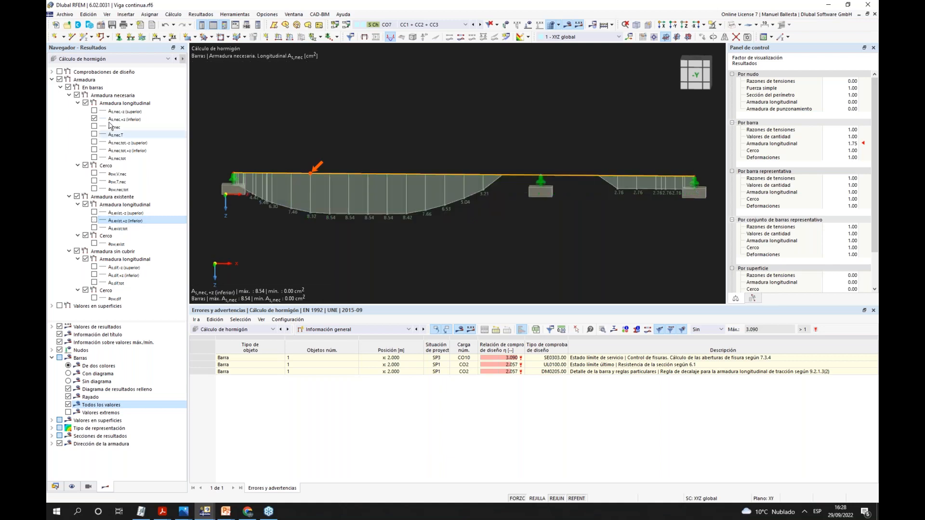
{"action": "left_click", "coordinate": [94, 111]}
{"action": "left_click", "coordinate": [94, 119]}
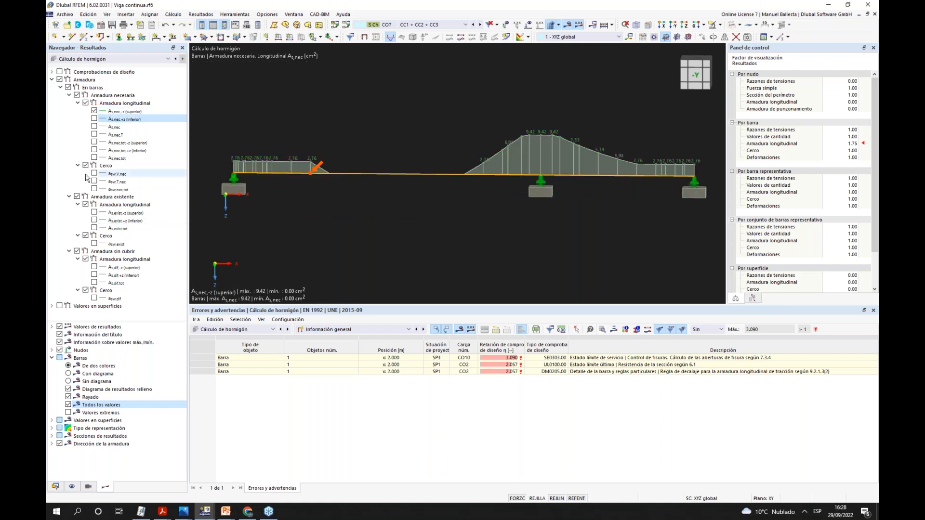
{"action": "left_click", "coordinate": [94, 212]}
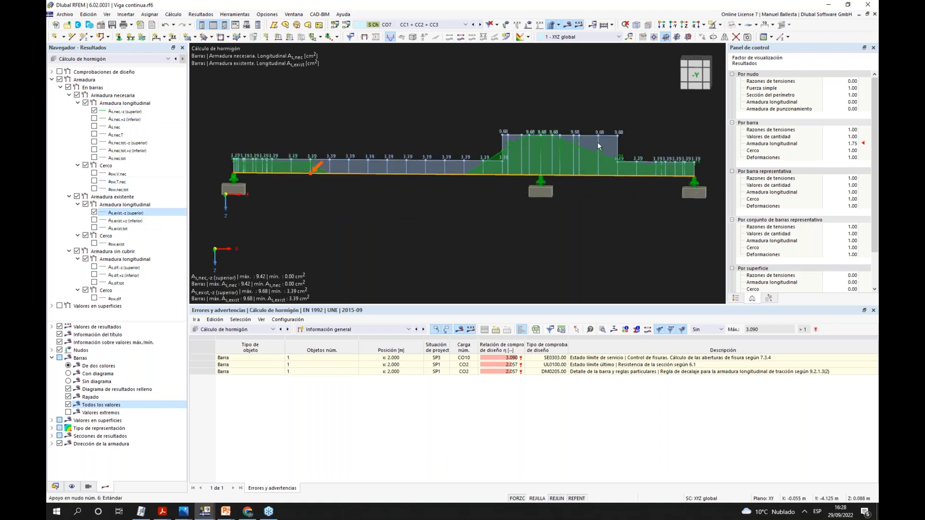
- Examine where the existing top reinforcement covers the required one in both spans and around the intermediate support
{"action": "scroll", "coordinate": [518, 140], "scroll_direction": "up", "scroll_amount": 2}
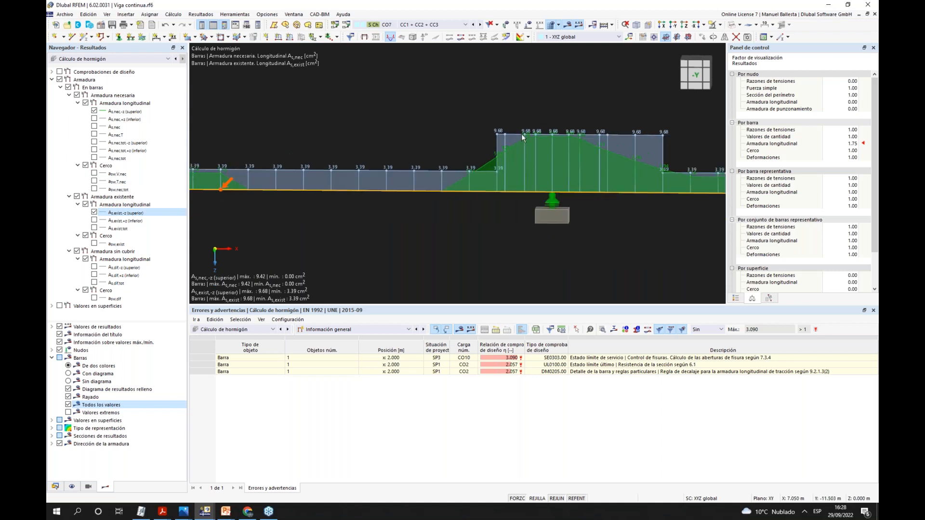
{"action": "scroll", "coordinate": [523, 136], "scroll_direction": "down", "scroll_amount": 2}
{"action": "middle_click_drag", "start_coordinate": [275, 157], "coordinate": [303, 155]}
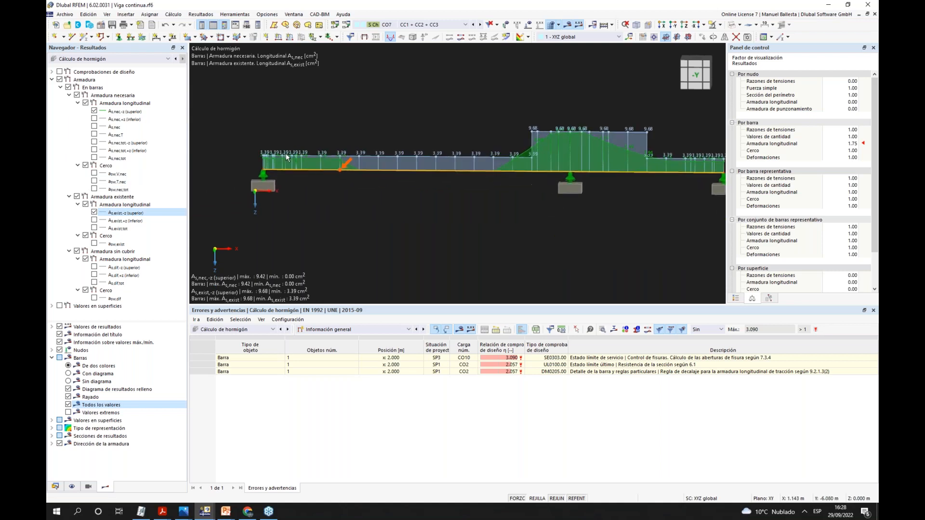
{"action": "middle_click_drag", "start_coordinate": [531, 157], "coordinate": [518, 158]}
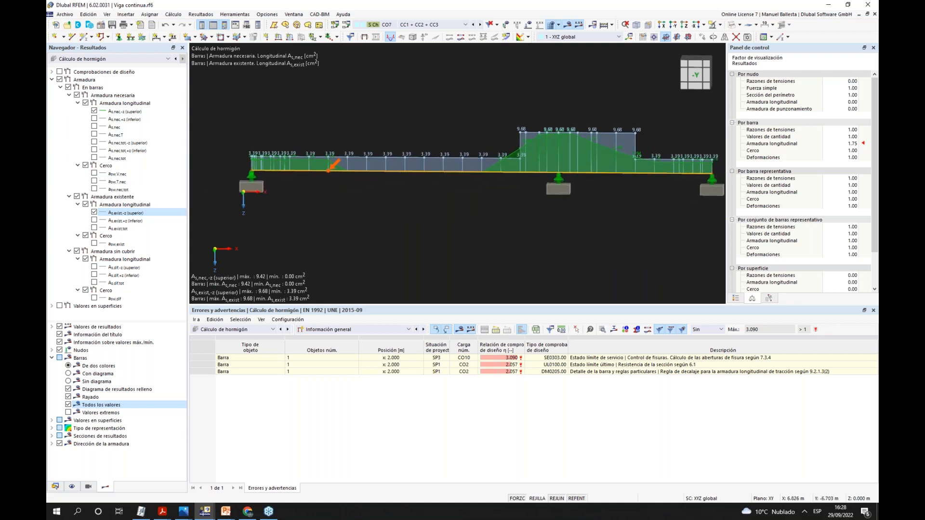
{"action": "scroll", "coordinate": [525, 131], "scroll_direction": "up", "scroll_amount": 1}
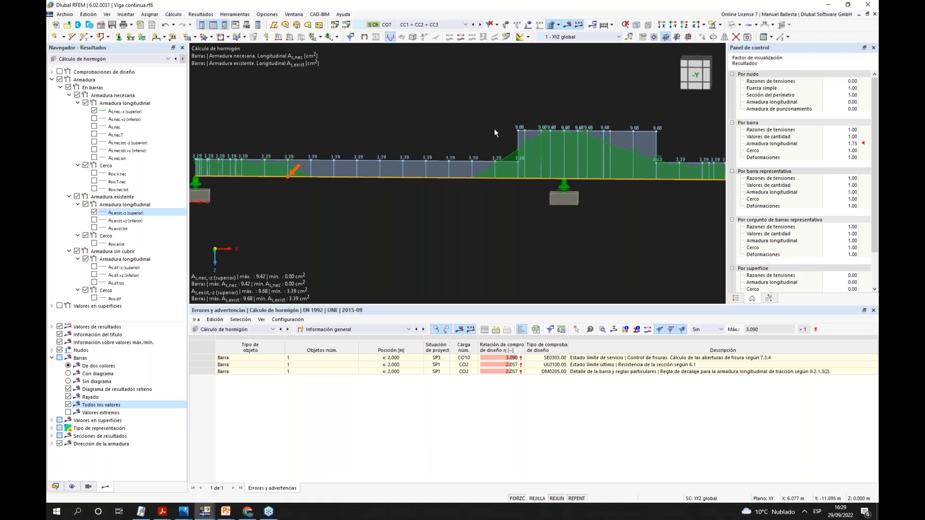
{"action": "scroll", "coordinate": [525, 130], "scroll_direction": "up", "scroll_amount": 2}
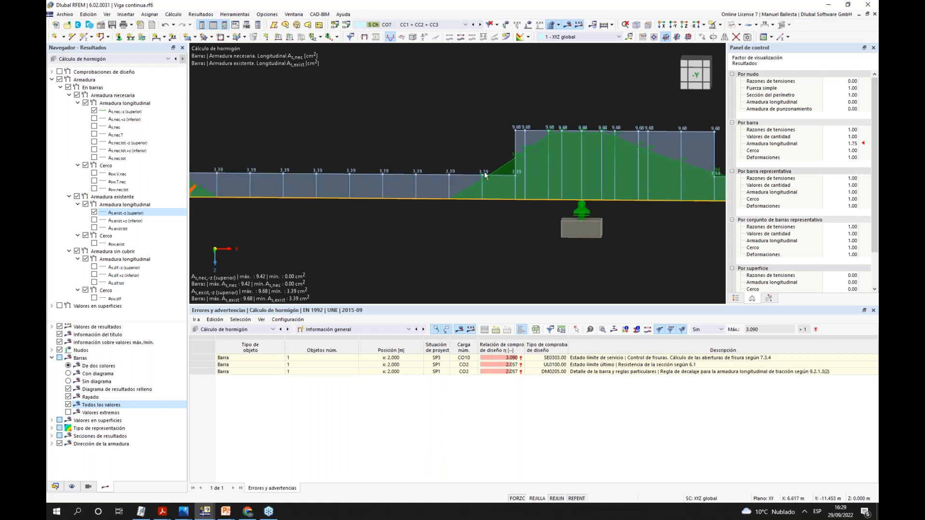
{"action": "middle_click_drag", "start_coordinate": [563, 176], "coordinate": [432, 164]}
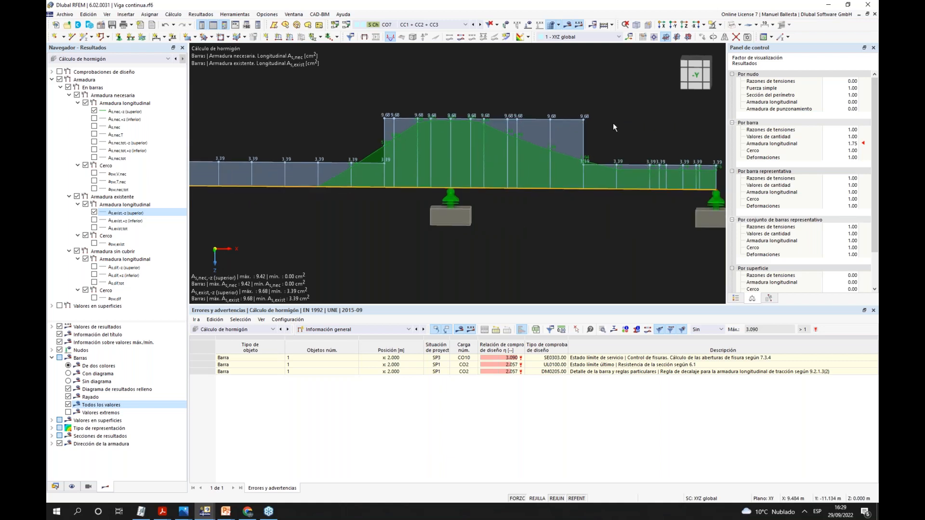
{"action": "scroll", "coordinate": [464, 175], "scroll_direction": "down", "scroll_amount": 3}
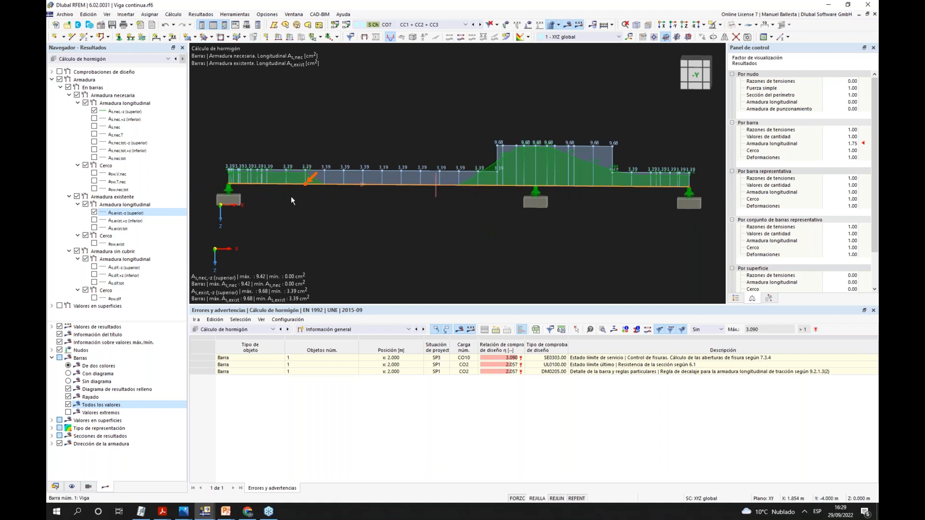
- Edit the beam's longitudinal reinforcement so the bottom pair of 20 mm bars starts at 0.2 m
{"action": "right_click", "coordinate": [338, 187]}
{"action": "mouse_move", "coordinate": [387, 213]}
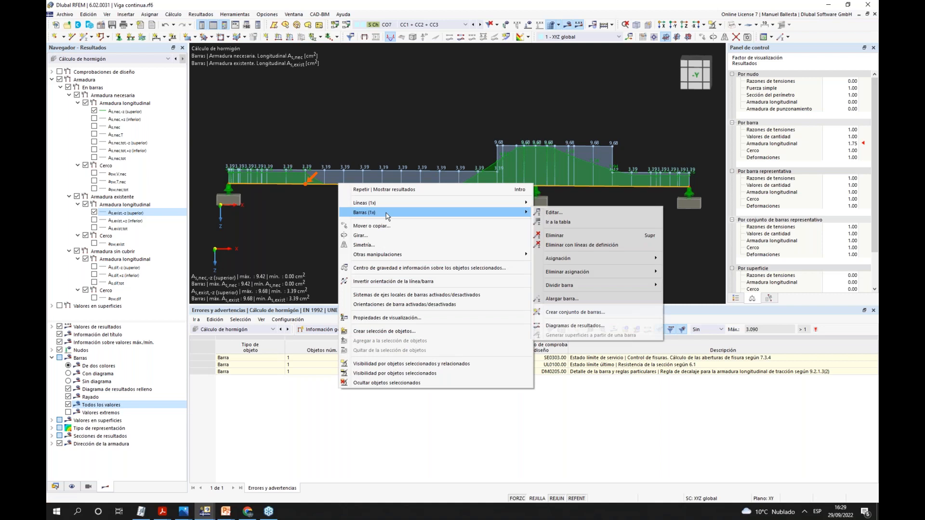
{"action": "left_click", "coordinate": [560, 215]}
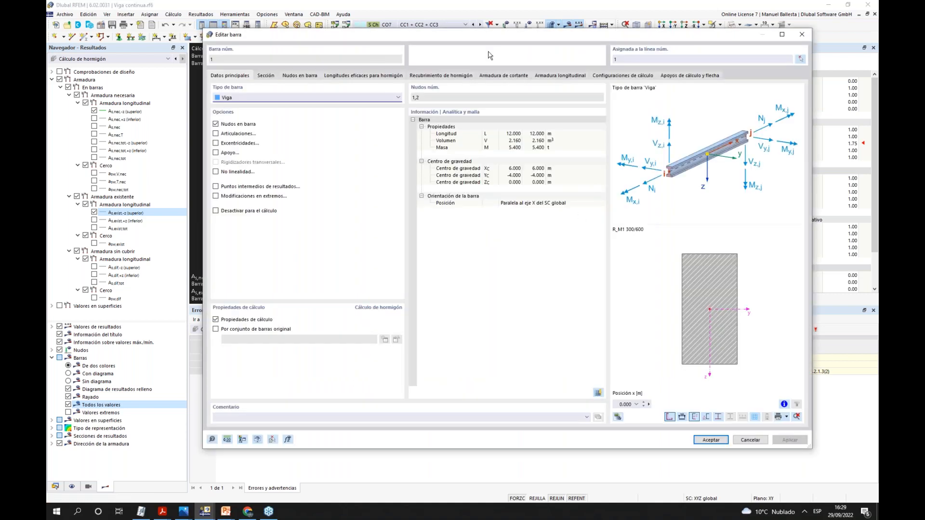
{"action": "left_click", "coordinate": [542, 77]}
{"action": "left_click", "coordinate": [251, 102]}
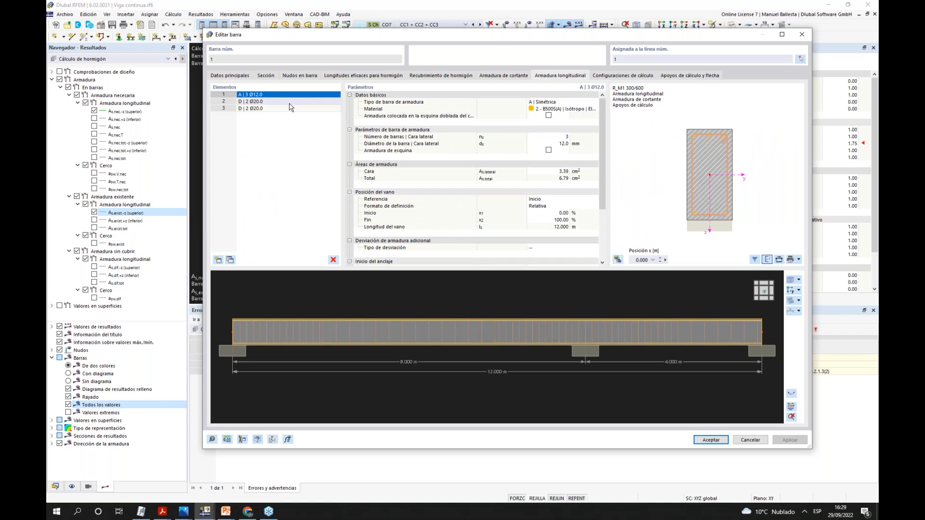
{"action": "left_click", "coordinate": [555, 241]}
{"action": "key", "text": "BackSpace"}
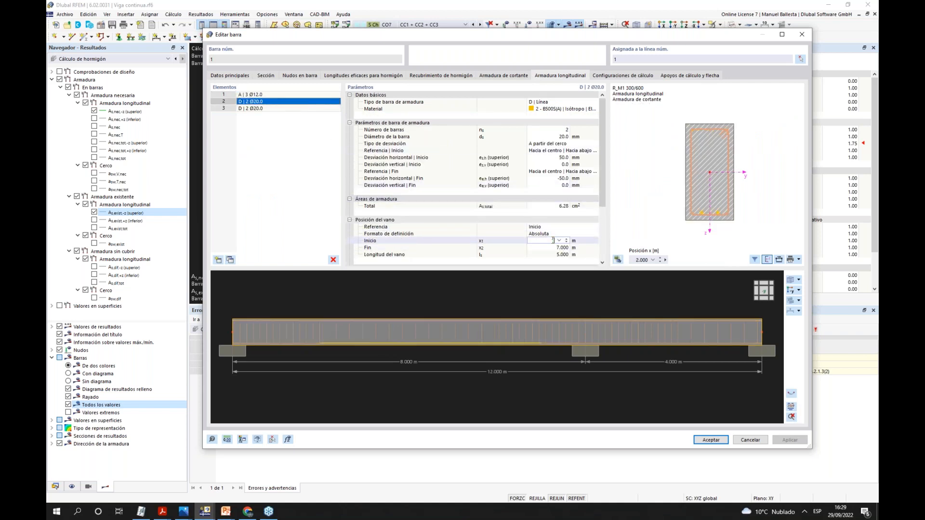
{"action": "type", "text": "0.2"}
{"action": "left_click", "coordinate": [554, 247]}
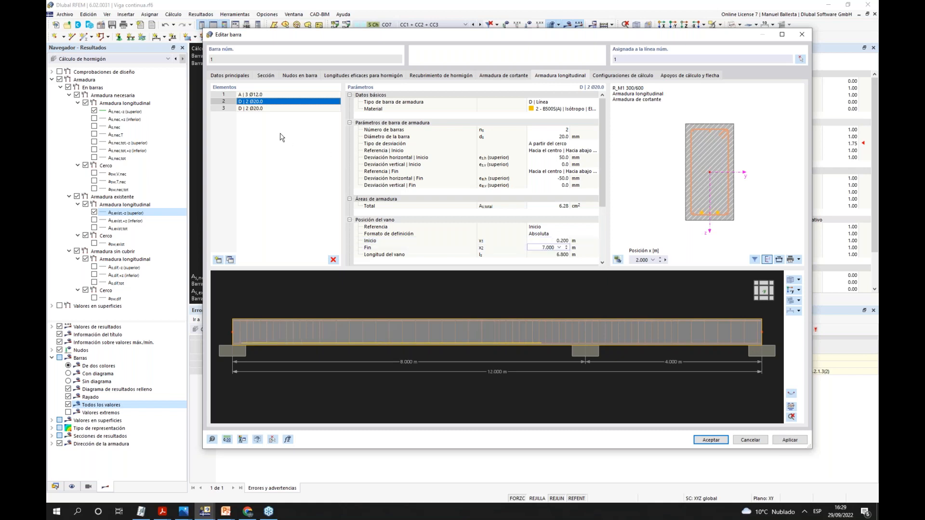
- Set the top pair of 20 mm bars to run from 6 m to 10.5 m and accept the beam changes
{"action": "left_click", "coordinate": [256, 109]}
{"action": "left_click", "coordinate": [554, 241]}
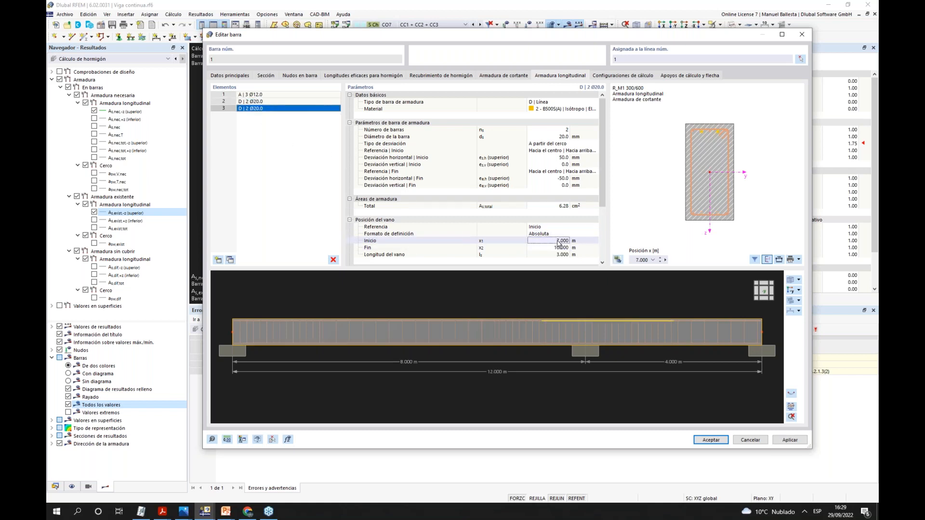
{"action": "type", "text": "6"}
{"action": "key", "text": "Tab"}
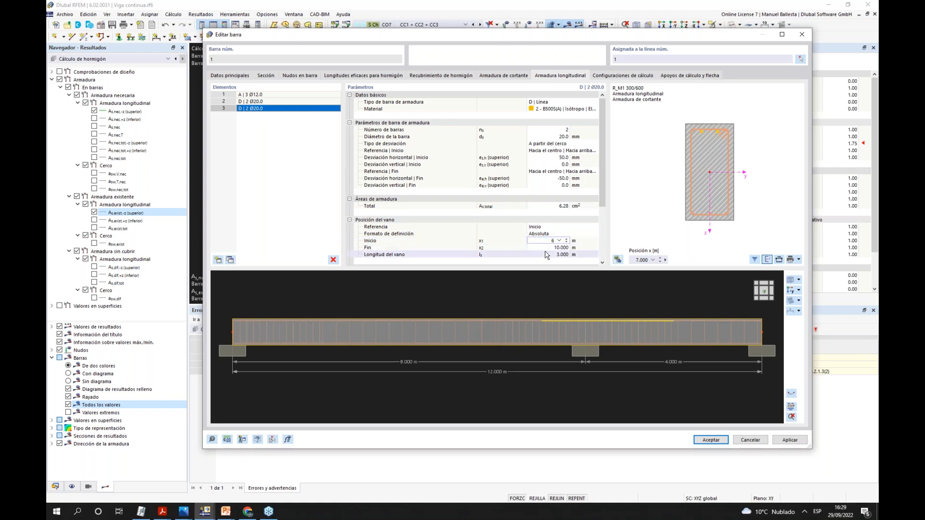
{"action": "type", "text": "10"}
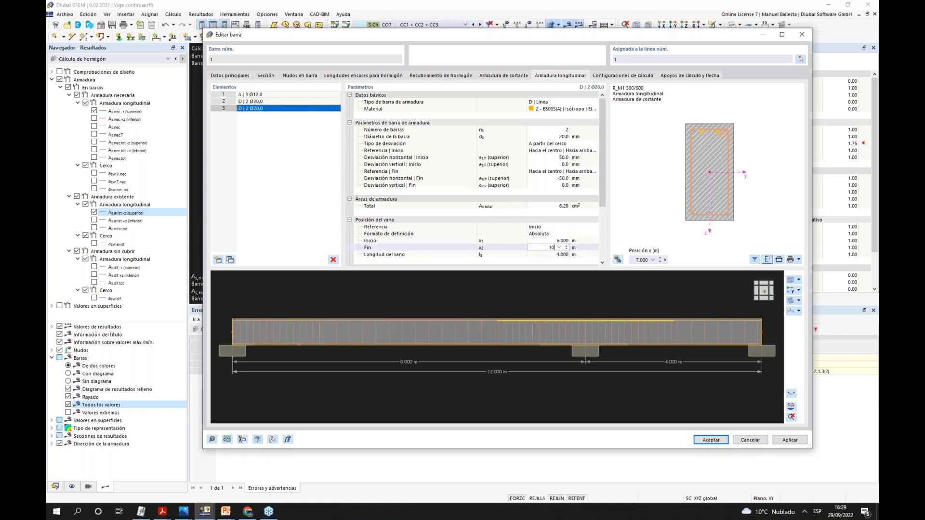
{"action": "left_click", "coordinate": [554, 241]}
{"action": "left_click", "coordinate": [709, 444]}
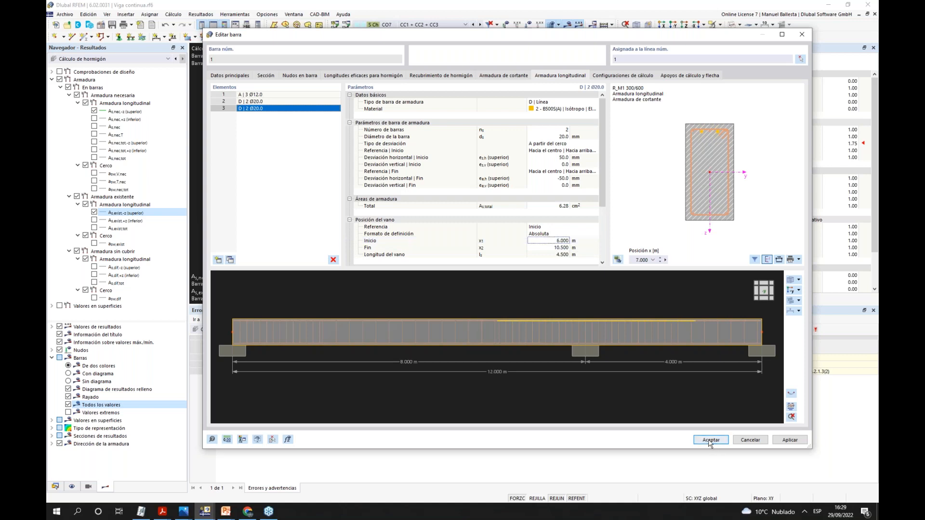
{"action": "left_click", "coordinate": [710, 441]}
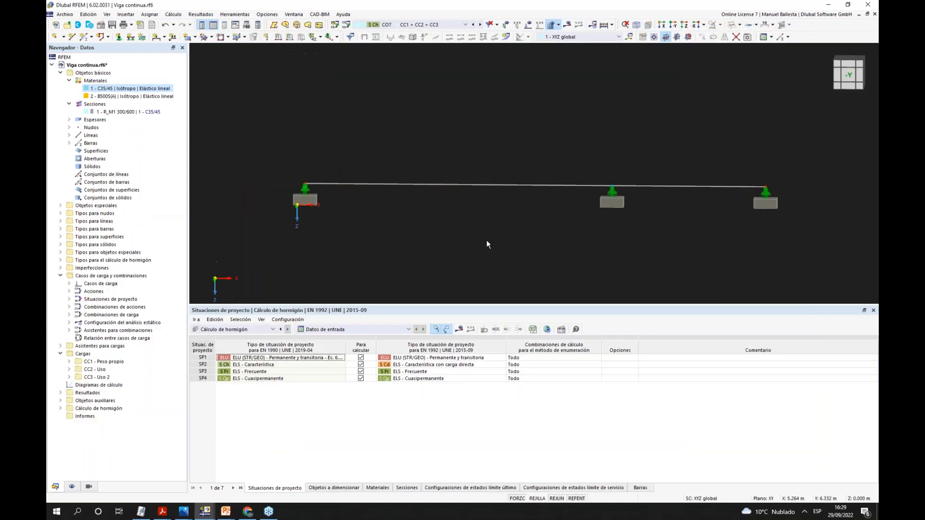
- Recalculate the concrete design results and compare required and existing top reinforcement around the intermediate support
{"action": "left_click", "coordinate": [459, 329]}
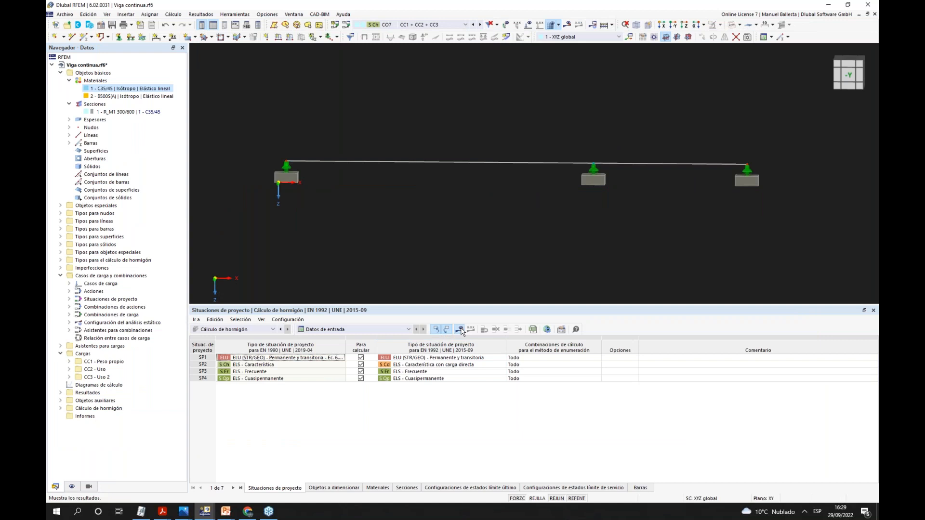
{"action": "left_click", "coordinate": [497, 294]}
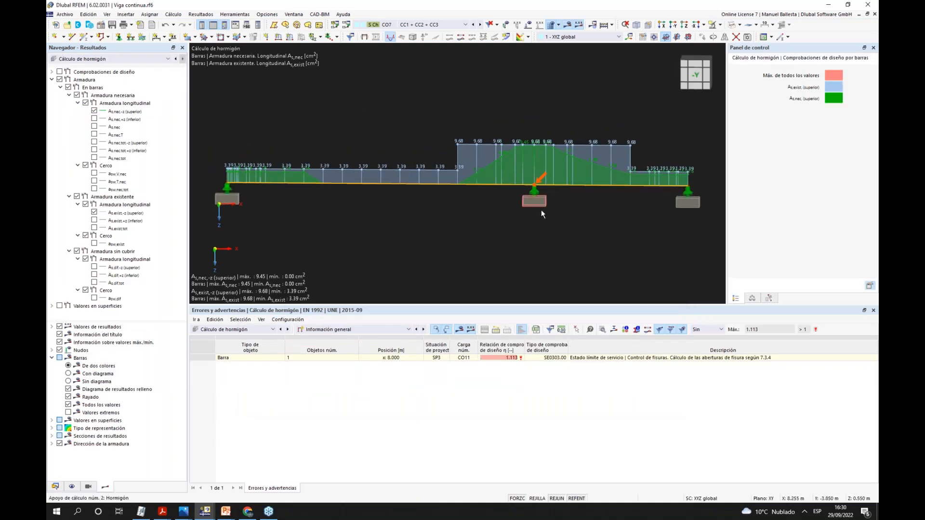
{"action": "middle_click_drag", "start_coordinate": [530, 216], "coordinate": [534, 216]}
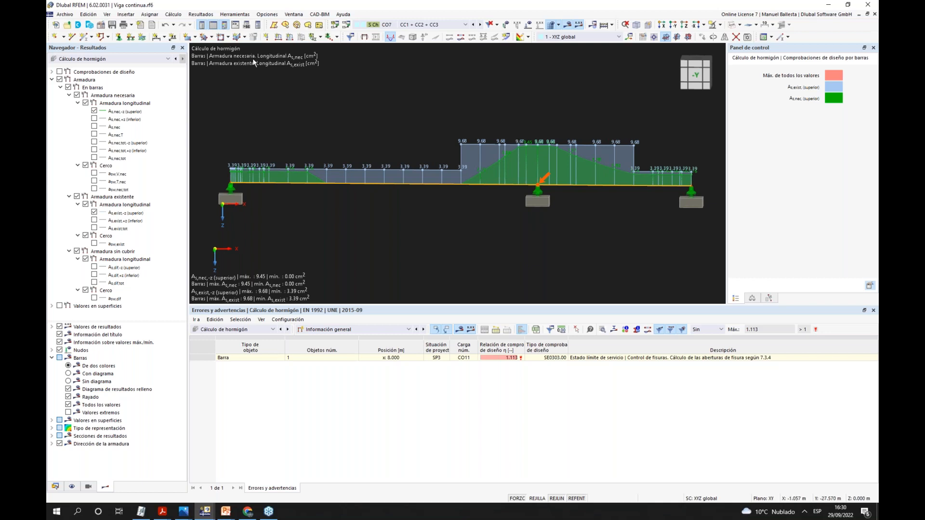
{"action": "middle_click_drag", "start_coordinate": [574, 141], "coordinate": [572, 136]}
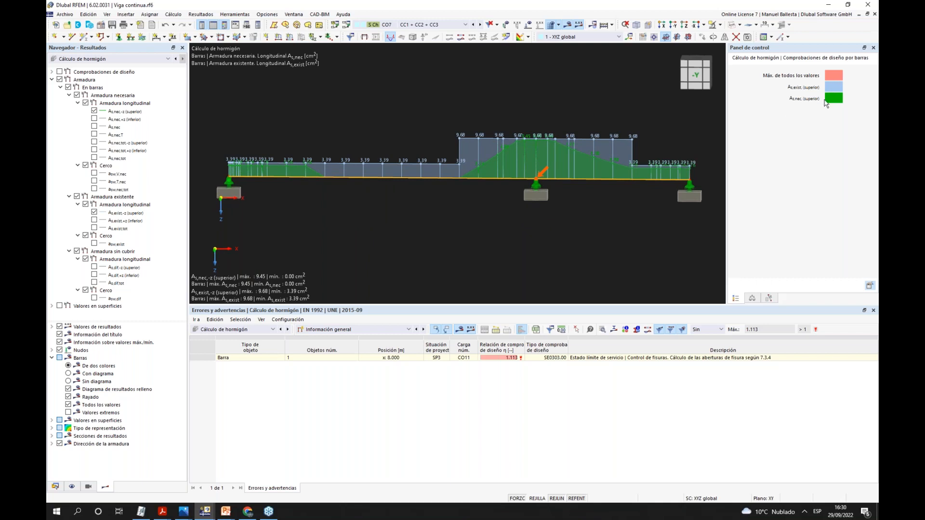
{"action": "middle_click_drag", "start_coordinate": [516, 155], "coordinate": [518, 155]}
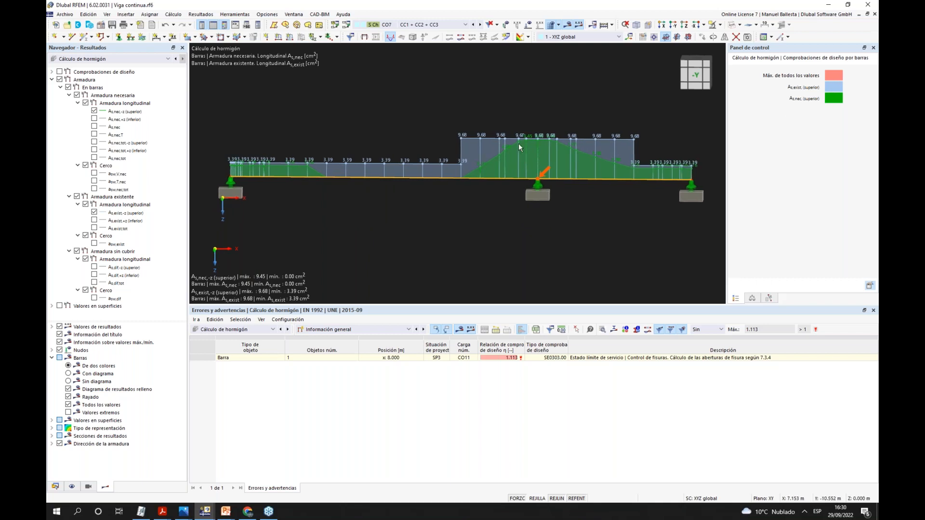
- Replace the top reinforcement diagrams with the required As,nec,+z and existing As,exist,+z bottom reinforcement
{"action": "left_click", "coordinate": [94, 119]}
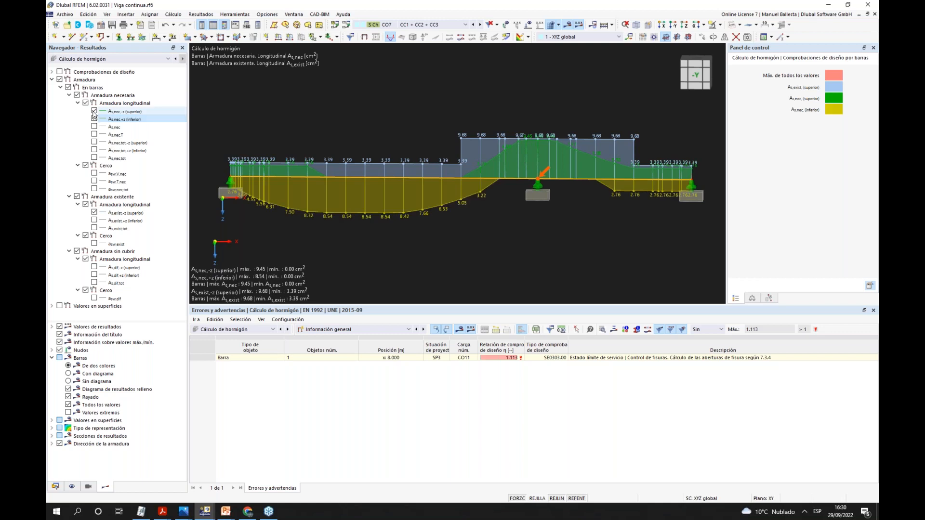
{"action": "left_click", "coordinate": [94, 220]}
{"action": "left_click", "coordinate": [94, 213]}
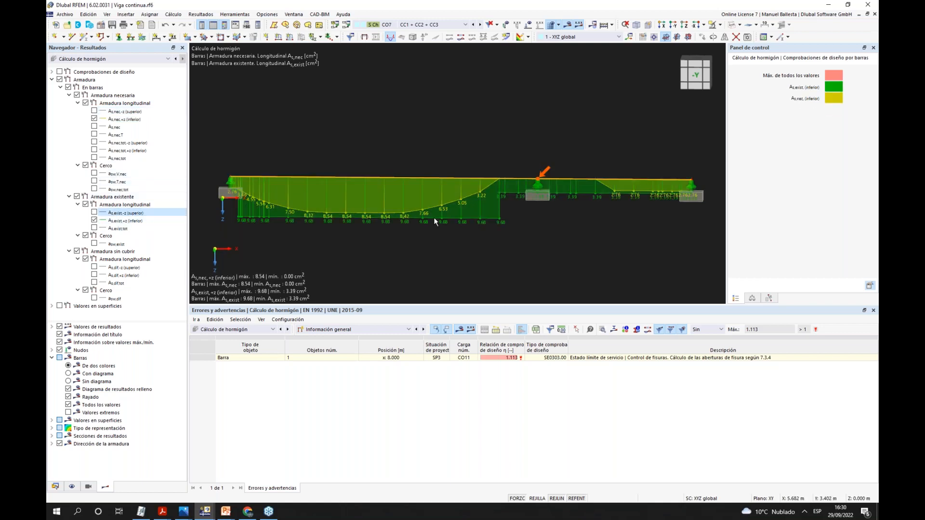
- Hide the bottom reinforcement diagrams and show the required shear stirrup reinforcement asw,V,nec along the beam
{"action": "left_click", "coordinate": [94, 119]}
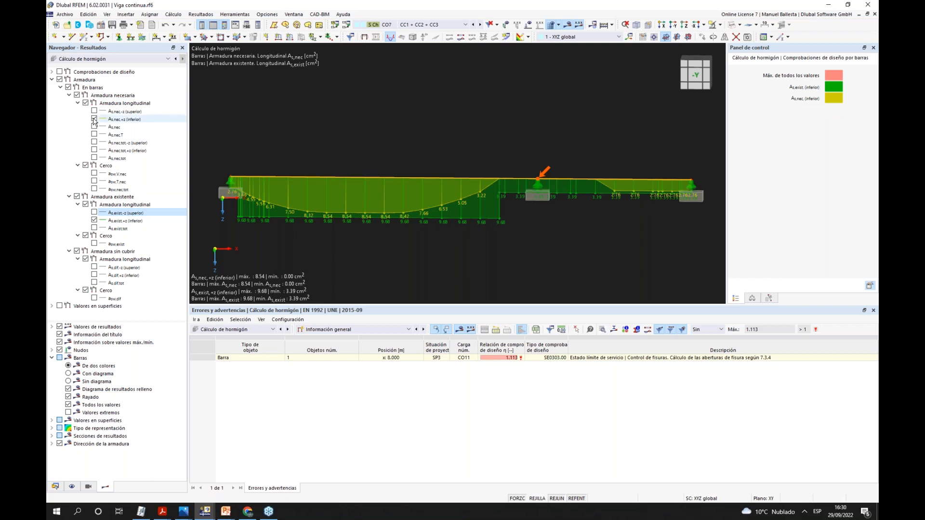
{"action": "left_click", "coordinate": [94, 220]}
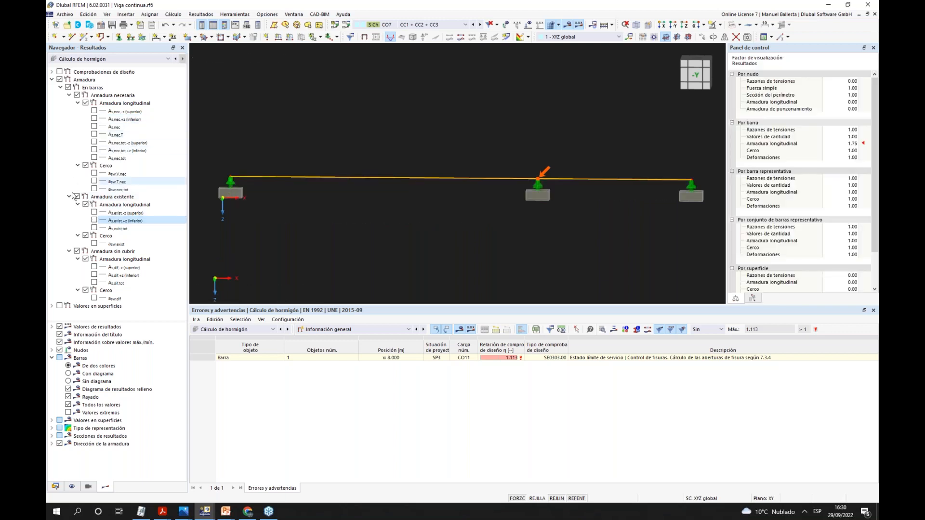
{"action": "left_click", "coordinate": [94, 174]}
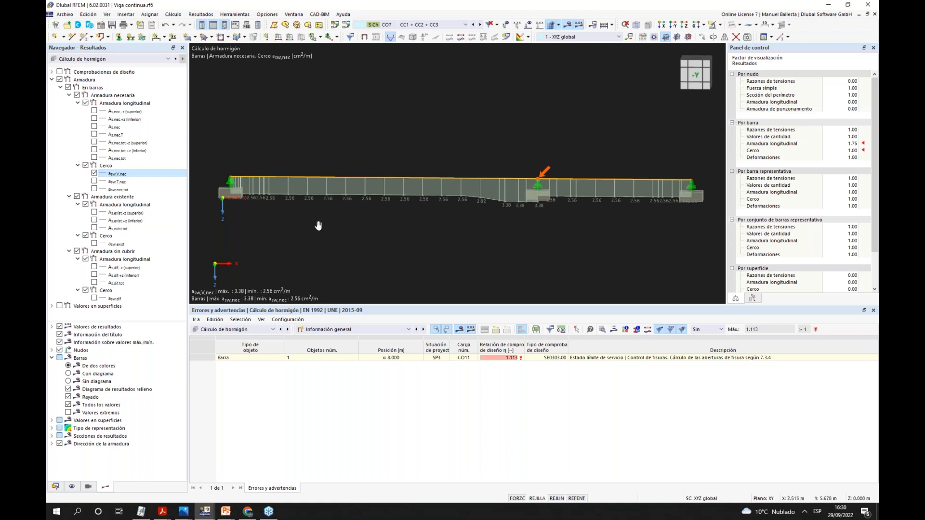
{"action": "middle_click_drag", "start_coordinate": [315, 223], "coordinate": [326, 220]}
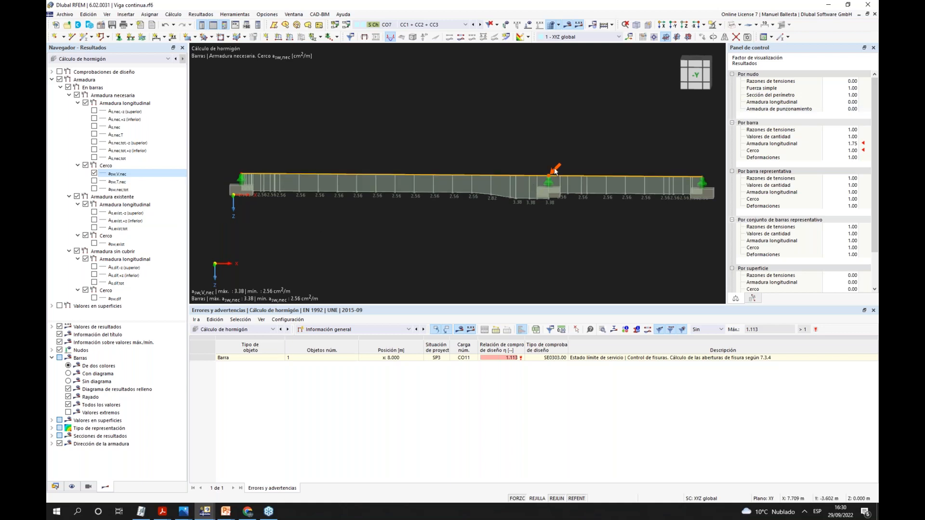
- Set the display factor for member stirrups (Cerco) to 1.75 to enlarge the required stirrup diagram
{"action": "left_click", "coordinate": [850, 151]}
{"action": "left_click", "coordinate": [852, 150]}
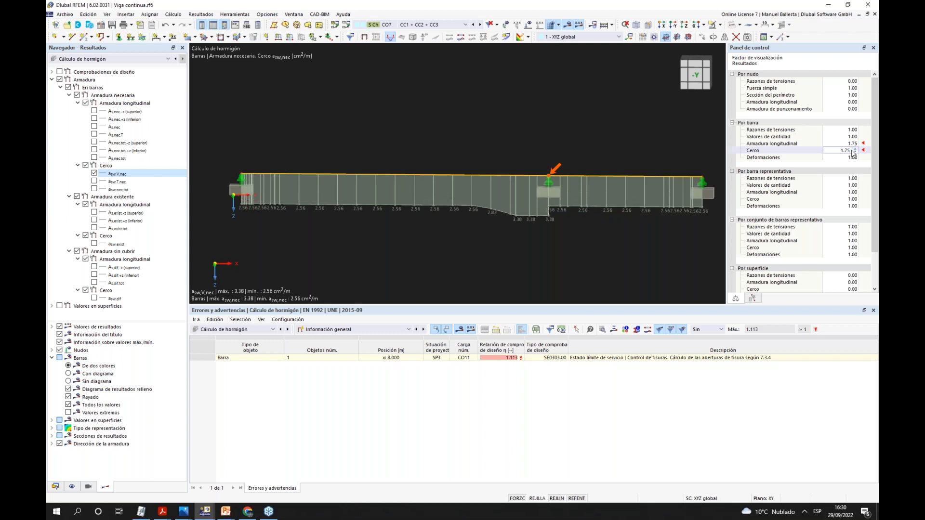
{"action": "middle_click_drag", "start_coordinate": [412, 257], "coordinate": [416, 257]}
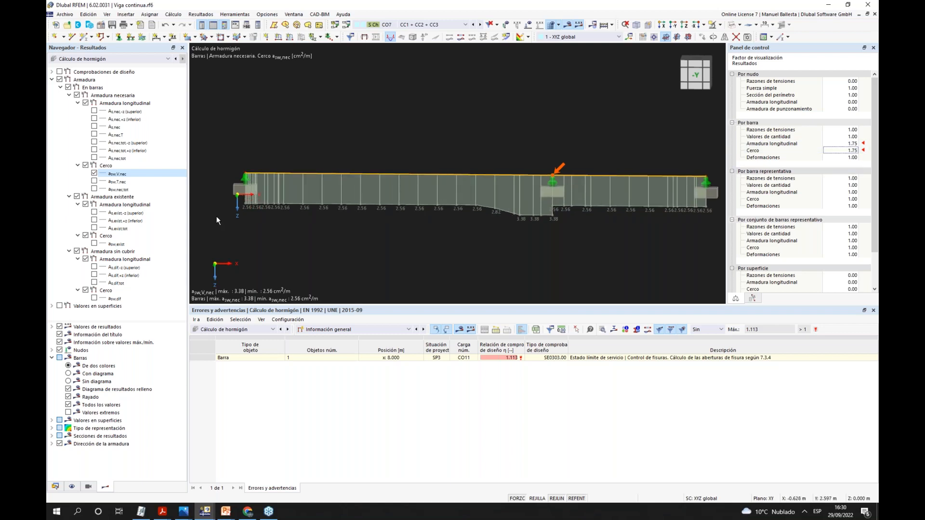
{"action": "middle_click_drag", "start_coordinate": [315, 239], "coordinate": [316, 239]}
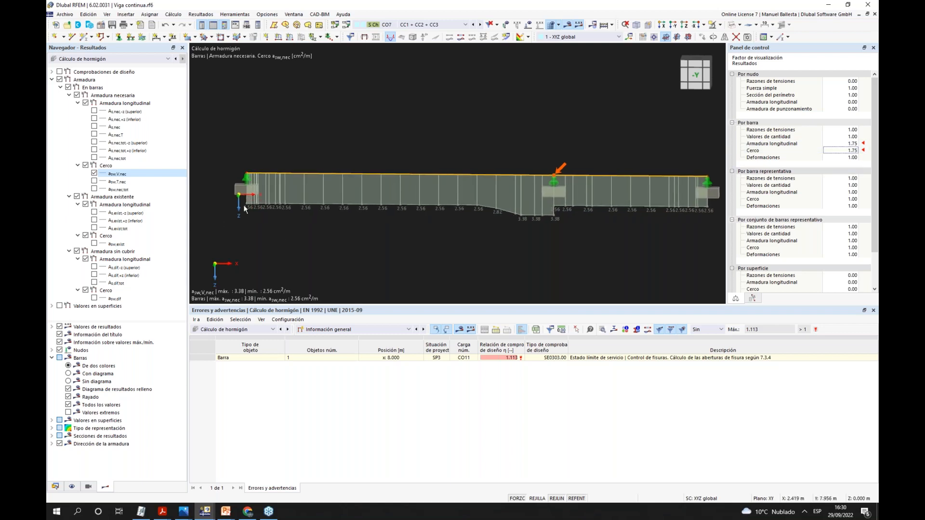
- Inspect the required stirrup diagram along both spans and overlay the existing stirrup reinforcement asw,exist
{"action": "scroll", "coordinate": [259, 204], "scroll_direction": "up", "scroll_amount": 1}
{"action": "middle_click_drag", "start_coordinate": [646, 209], "coordinate": [594, 210]}
{"action": "scroll", "coordinate": [595, 210], "scroll_direction": "down", "scroll_amount": 1}
{"action": "scroll", "coordinate": [594, 210], "scroll_direction": "down", "scroll_amount": 1}
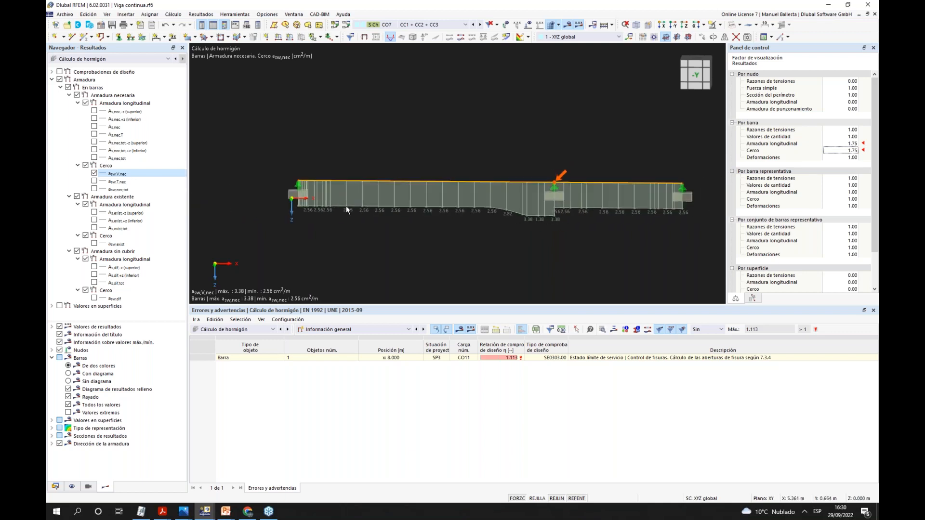
{"action": "scroll", "coordinate": [549, 208], "scroll_direction": "up", "scroll_amount": 1}
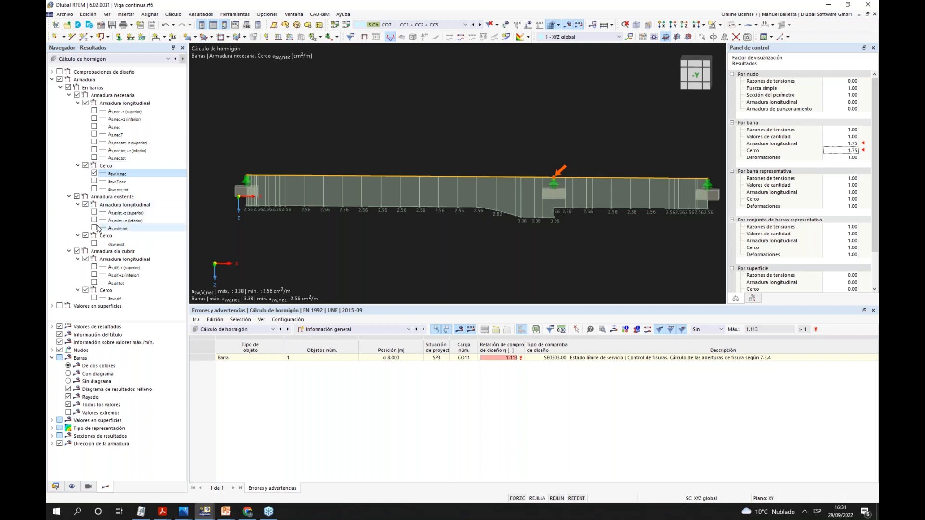
{"action": "left_click", "coordinate": [95, 244]}
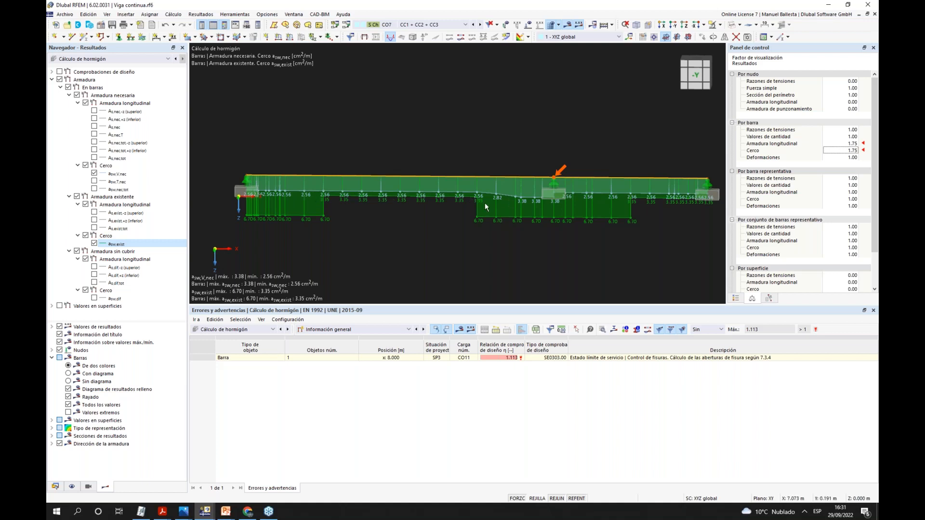
- Open the beam's shear reinforcement definition and compare its first two stirrup spans with the result diagrams
{"action": "right_click", "coordinate": [471, 178]}
{"action": "mouse_move", "coordinate": [519, 208]}
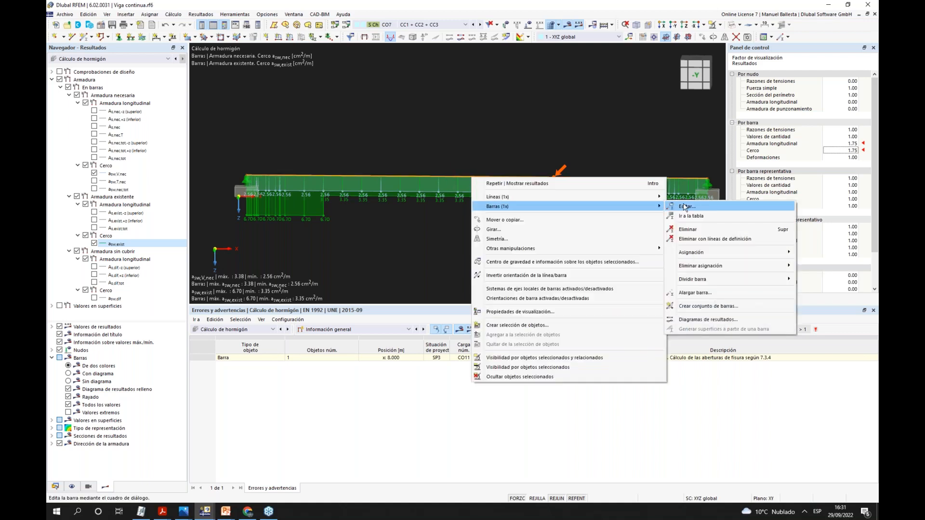
{"action": "left_click", "coordinate": [684, 204]}
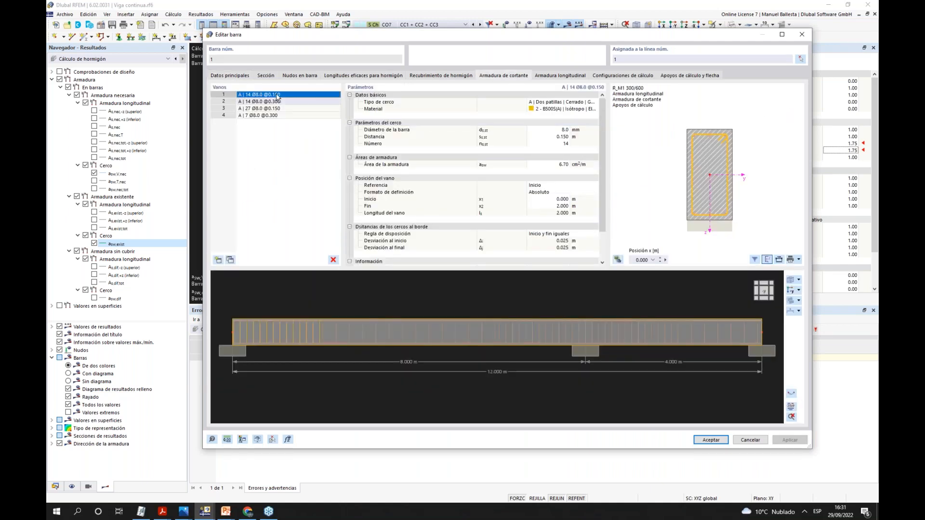
{"action": "left_click", "coordinate": [261, 95]}
{"action": "left_click", "coordinate": [264, 102]}
{"action": "left_click", "coordinate": [264, 95]}
{"action": "left_click", "coordinate": [265, 102]}
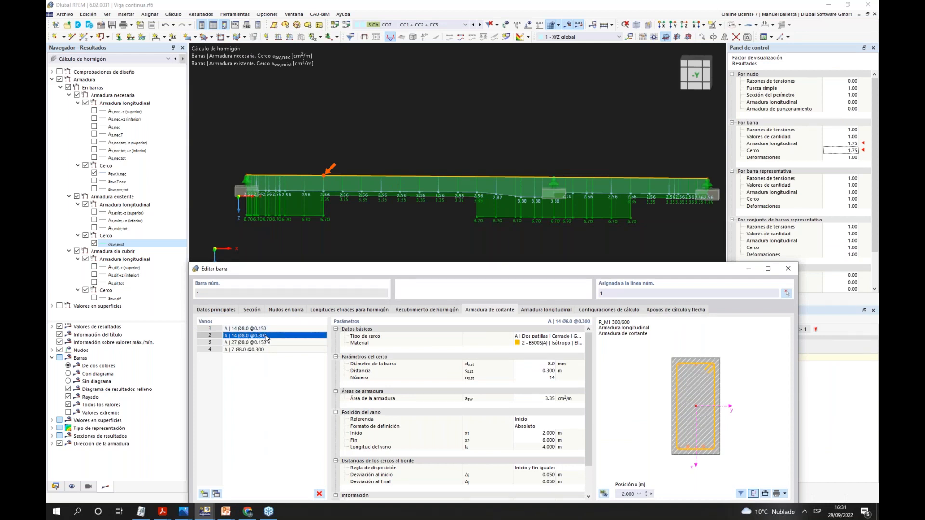
- Delete the extra stirrup spans, leaving one span of 8 mm stirrups at 0.300 m over the full 12 m beam
{"action": "left_click_drag", "start_coordinate": [470, 263], "coordinate": [470, 158]}
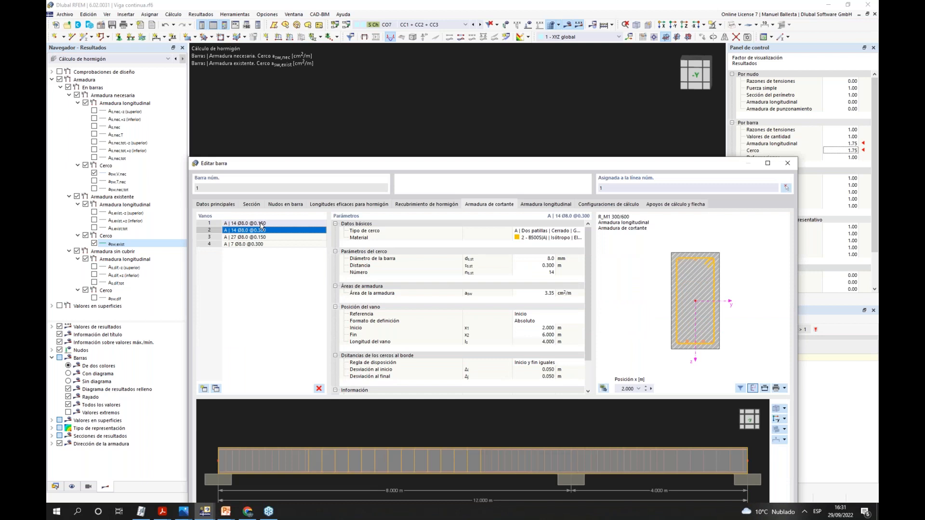
{"action": "left_click", "coordinate": [263, 224]}
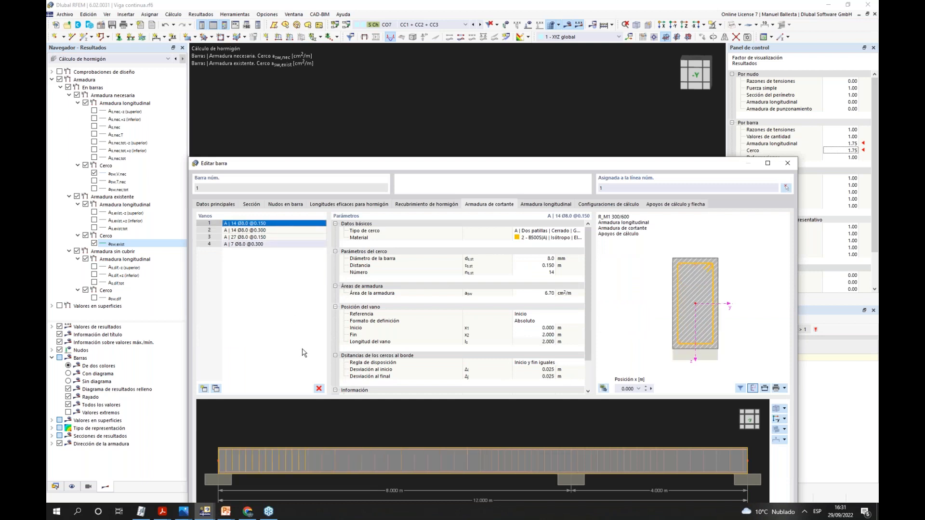
{"action": "left_click", "coordinate": [319, 388]}
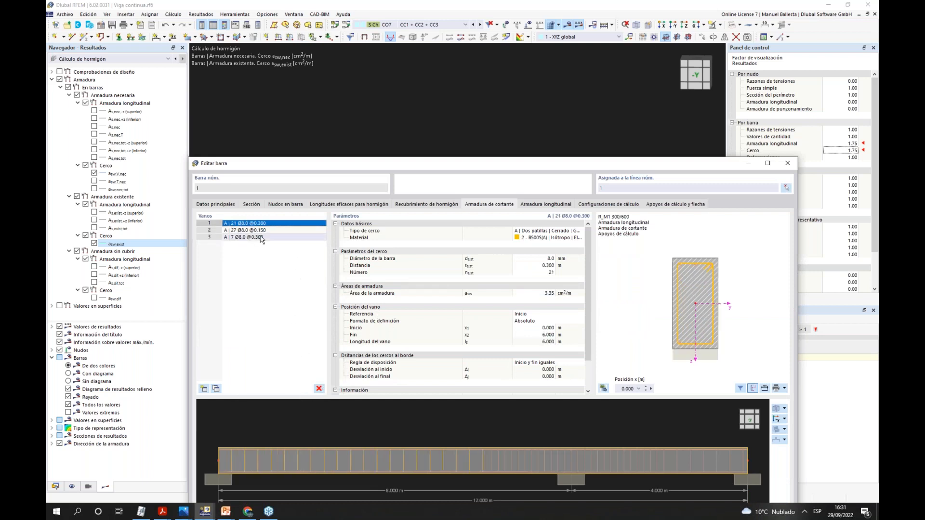
{"action": "left_click", "coordinate": [319, 388]}
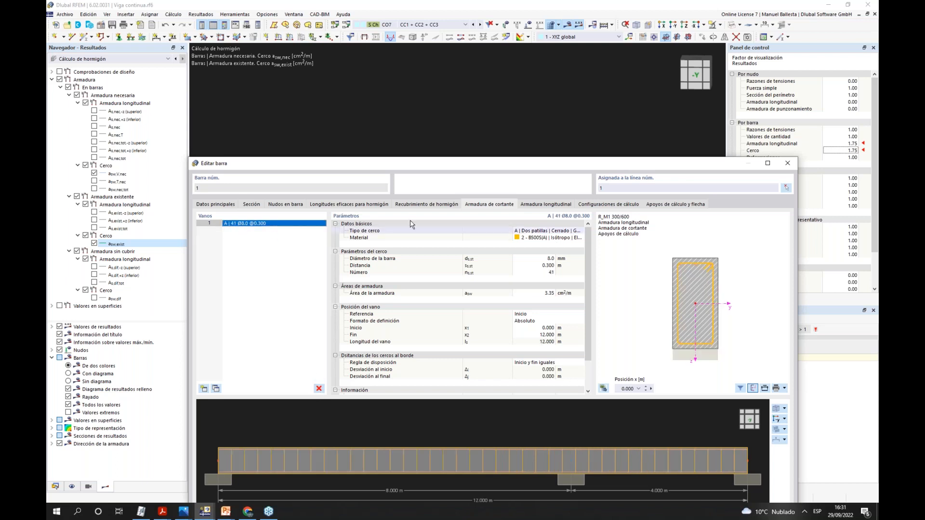
- Maximize the beam editing dialog and check the reference and definition format options for the stirrup span position
{"action": "left_click", "coordinate": [768, 163]}
{"action": "left_click", "coordinate": [524, 154]}
{"action": "left_click", "coordinate": [524, 161]}
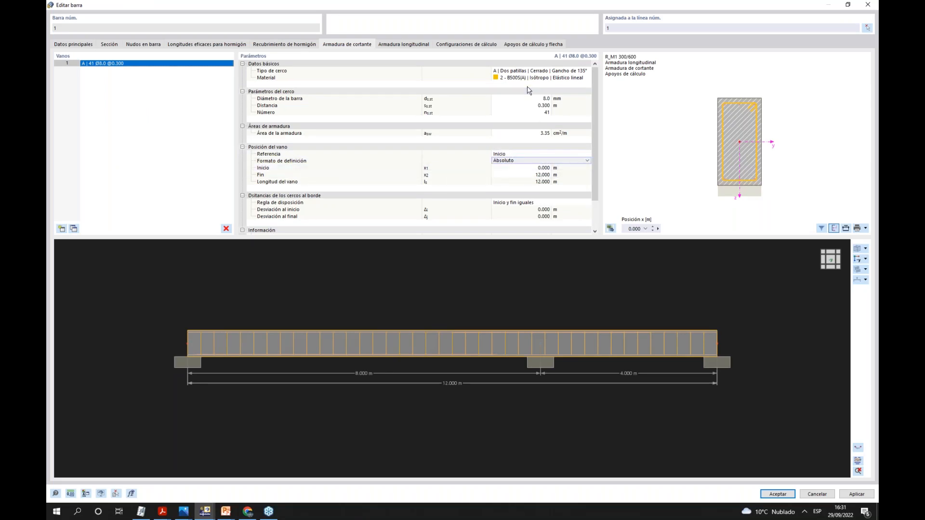
- Set the stirrup spacing of the full-length span to 0.25 m and accept the beam's shear reinforcement changes
{"action": "left_click", "coordinate": [540, 105]}
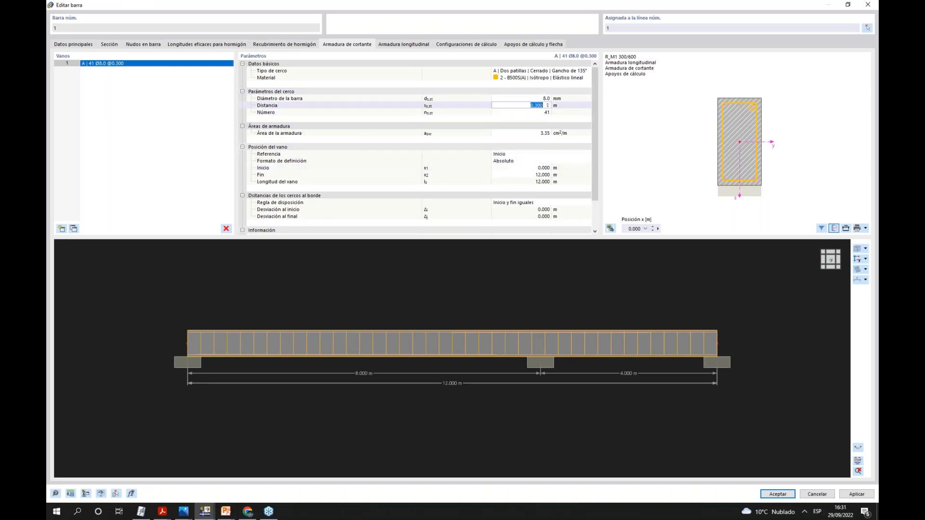
{"action": "type", "text": "0.25"}
{"action": "left_click", "coordinate": [535, 98]}
{"action": "left_click", "coordinate": [780, 494]}
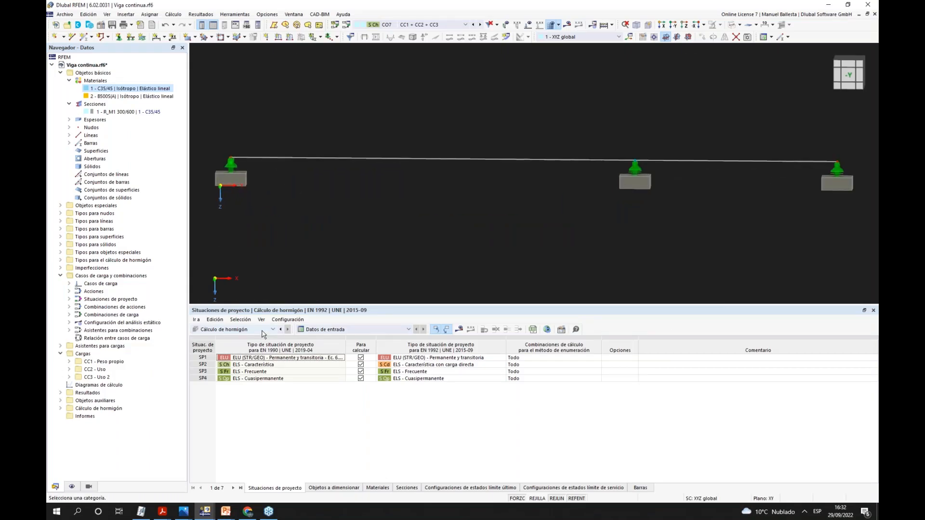
- Run the concrete design with the updated stirrups and compare required and existing stirrup reinforcement near the intermediate support
{"action": "left_click", "coordinate": [461, 332]}
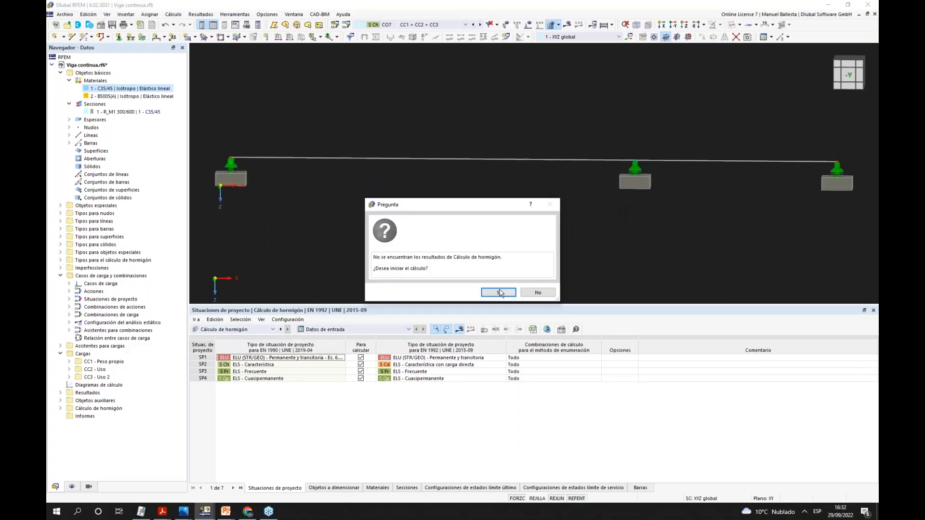
{"action": "left_click", "coordinate": [495, 291]}
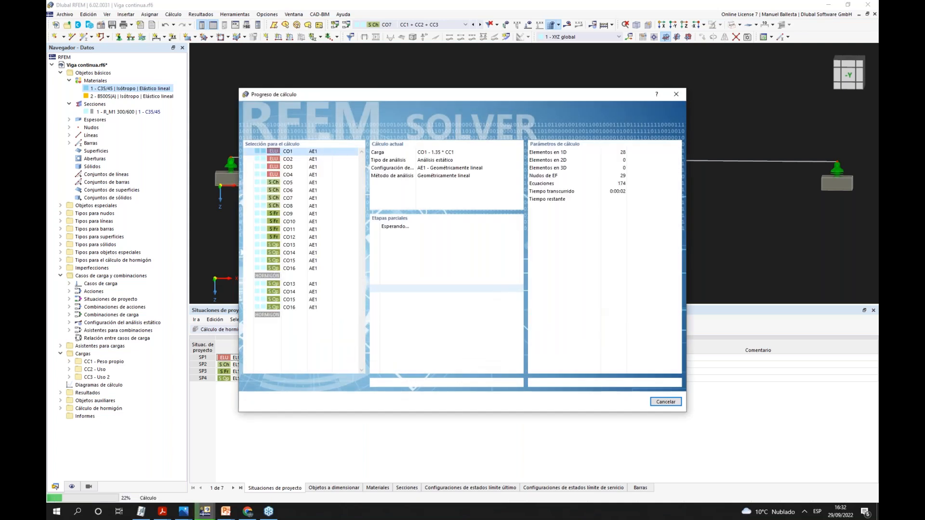
{"action": "left_click_drag", "start_coordinate": [541, 94], "coordinate": [565, 181]}
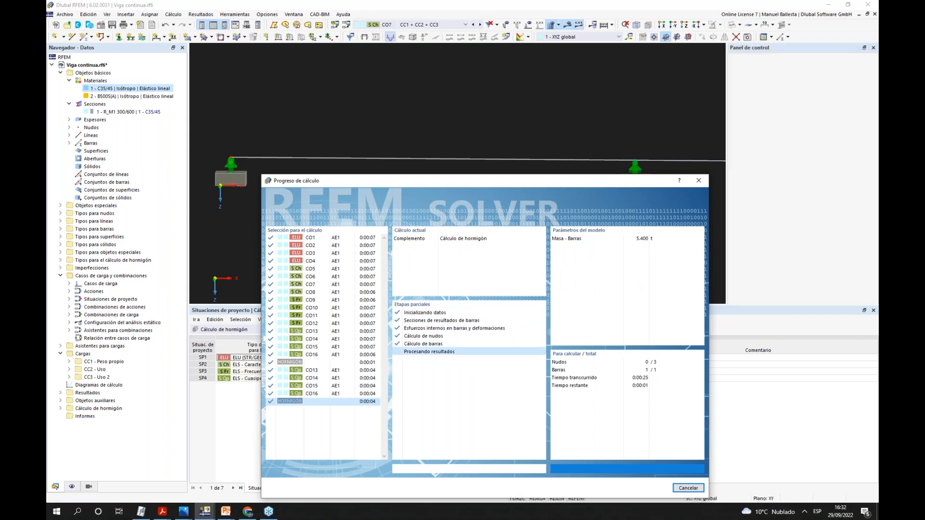
{"action": "left_click", "coordinate": [515, 120]}
{"action": "middle_click", "coordinate": [515, 120]}
{"action": "middle_click", "coordinate": [515, 120]}
{"action": "scroll", "coordinate": [512, 120], "scroll_direction": "up", "scroll_amount": 1}
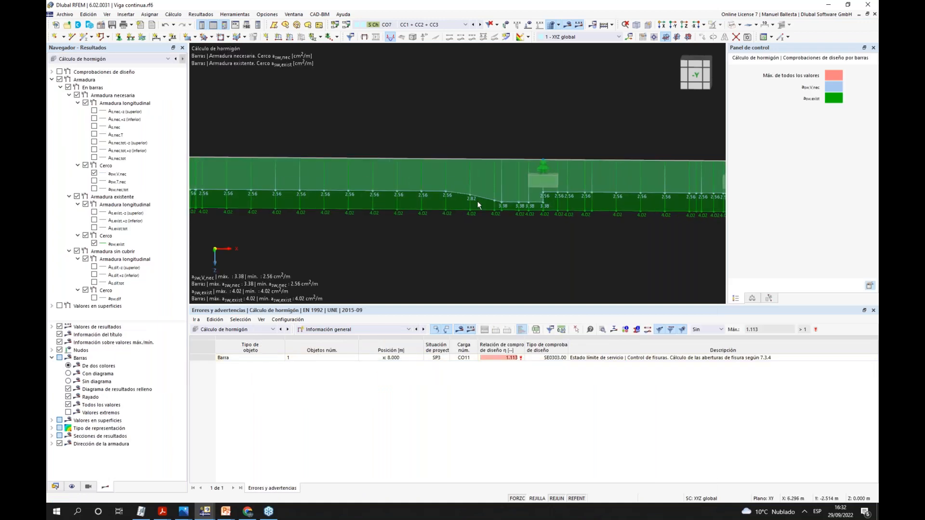
{"action": "scroll", "coordinate": [477, 201], "scroll_direction": "down", "scroll_amount": 1}
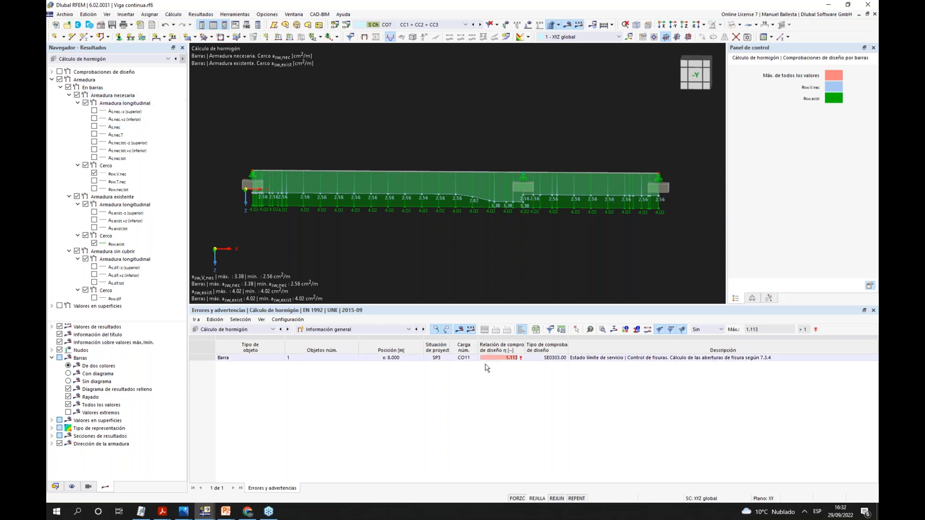
- Bring up the member design ratios by design situation and view the beam's reinforcement diagrams in 3D
{"action": "left_click", "coordinate": [409, 330]}
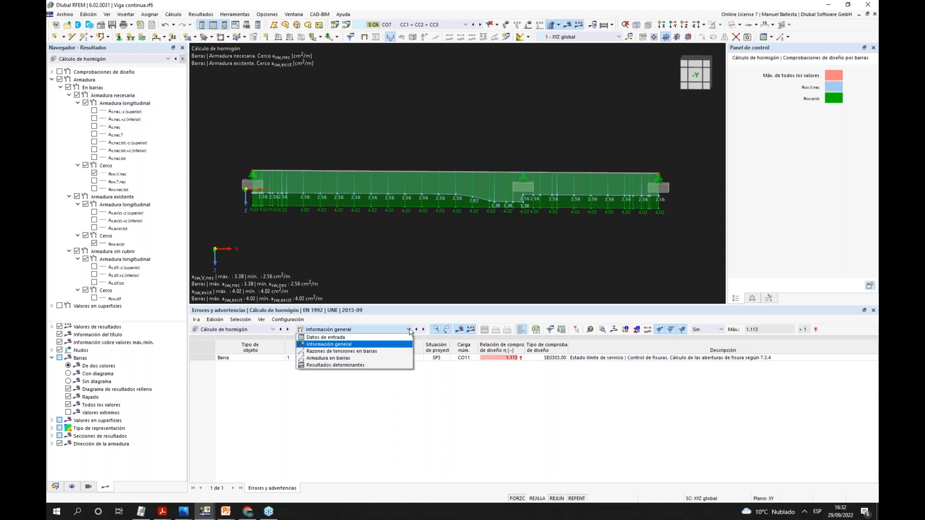
{"action": "left_click", "coordinate": [332, 362]}
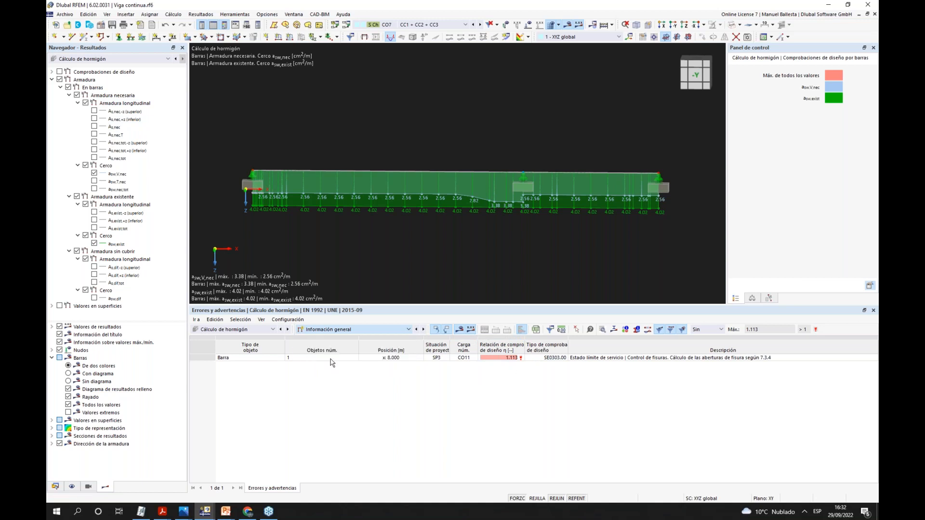
{"action": "left_click", "coordinate": [409, 330]}
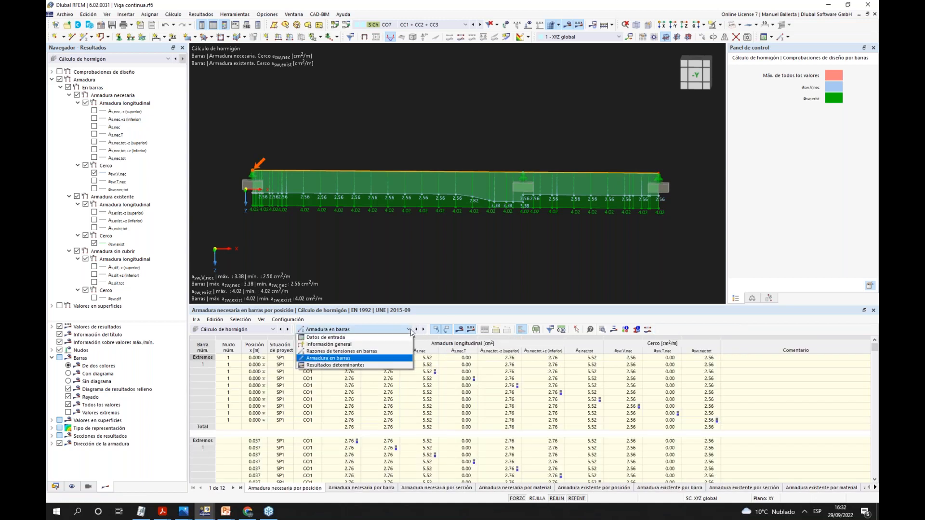
{"action": "left_click", "coordinate": [376, 351]}
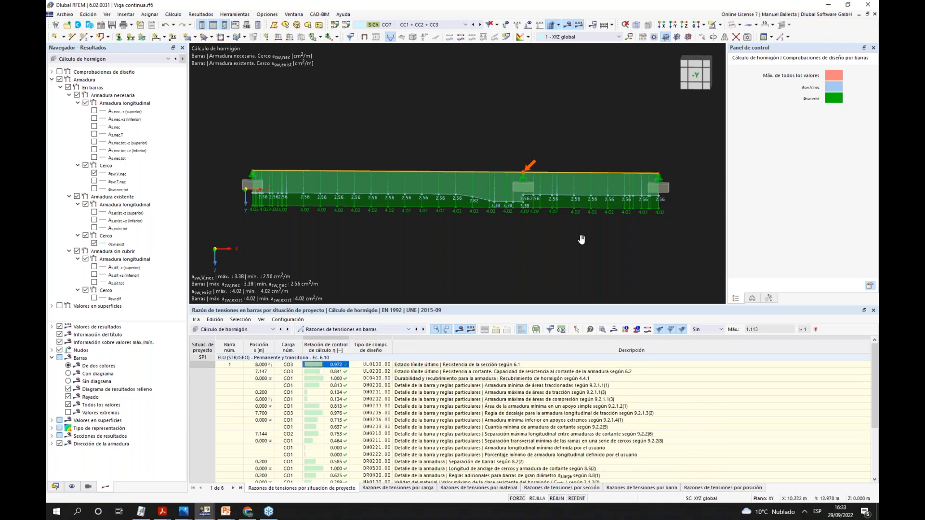
{"action": "middle_click_drag", "start_coordinate": [578, 236], "coordinate": [591, 222]}
{"action": "middle_click_drag", "start_coordinate": [501, 231], "coordinate": [474, 262], "text": "ctrl"}
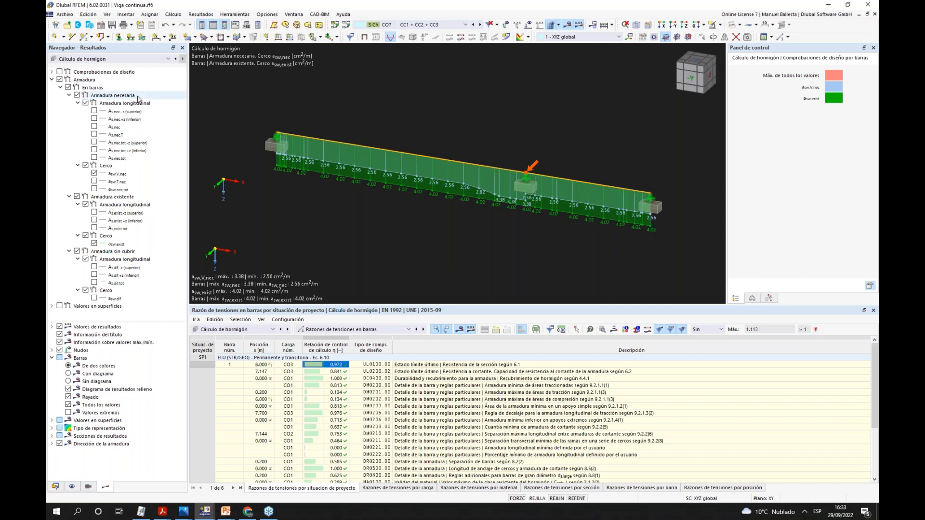
- Examine the section stress diagrams for check UL0100 at x = 8.000 m, switching to the front view and reviewing the side diagram options
{"action": "left_click", "coordinate": [615, 331]}
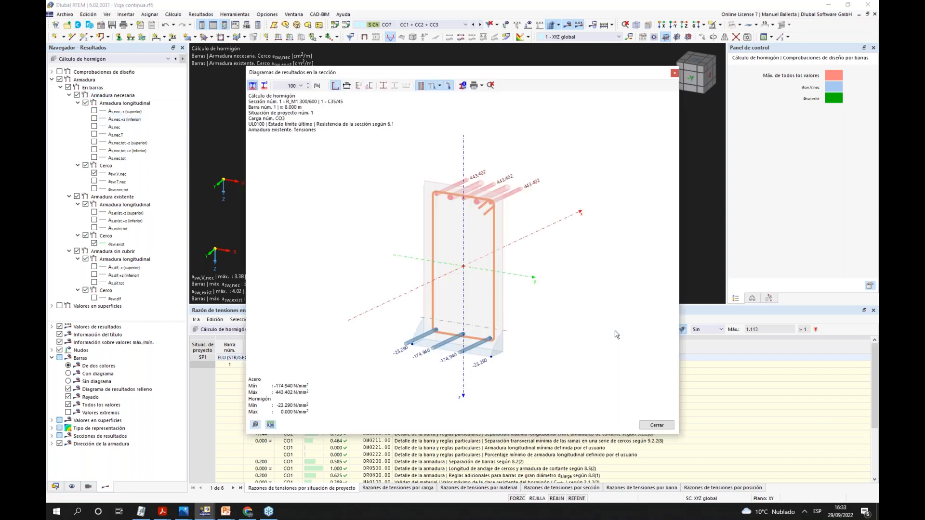
{"action": "left_click", "coordinate": [450, 88]}
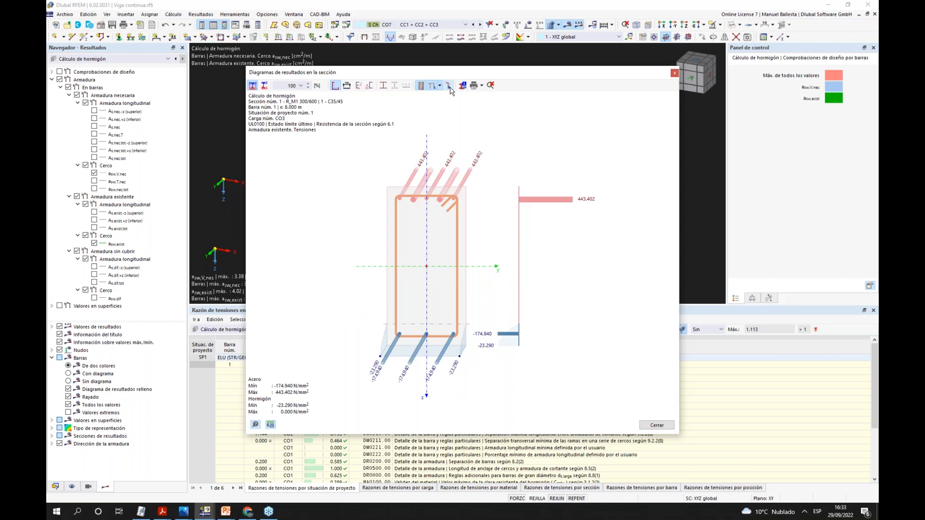
{"action": "left_click", "coordinate": [440, 85]}
{"action": "left_click", "coordinate": [449, 107]}
{"action": "left_click", "coordinate": [440, 85]}
{"action": "left_click", "coordinate": [453, 119]}
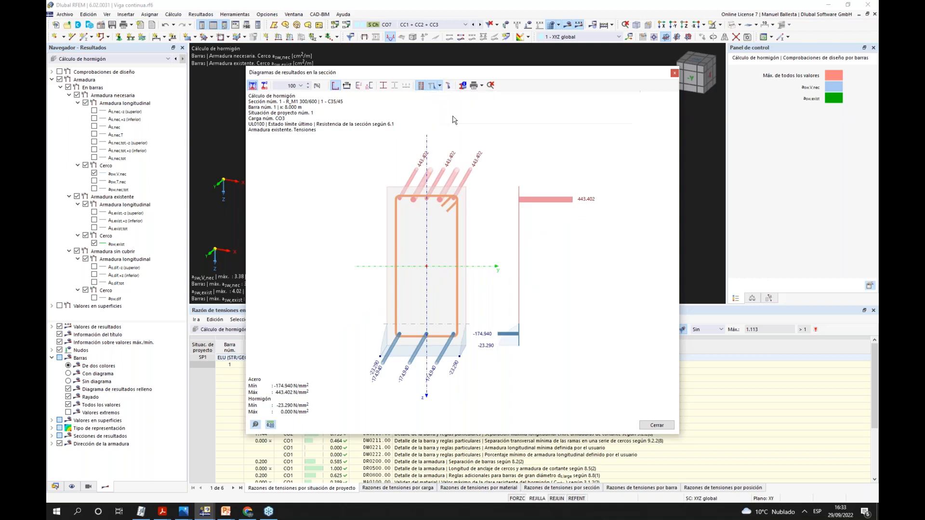
{"action": "left_click", "coordinate": [449, 86]}
{"action": "left_click", "coordinate": [448, 86]}
{"action": "left_click", "coordinate": [440, 86]}
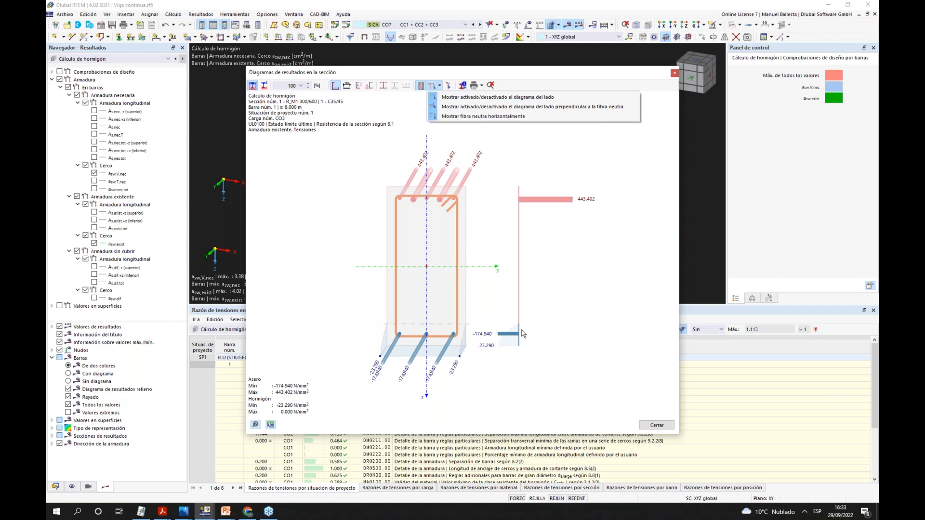
{"action": "left_click", "coordinate": [584, 83]}
- Shrink and reposition the section result diagram window to expose the beam model, and close it
{"action": "left_click_drag", "start_coordinate": [568, 73], "coordinate": [495, 97]}
{"action": "left_click_drag", "start_coordinate": [633, 90], "coordinate": [482, 225]}
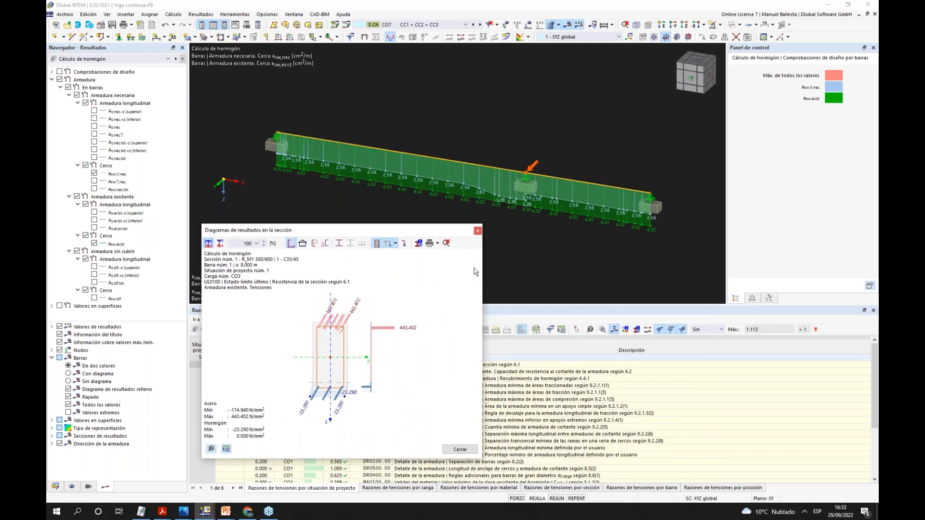
{"action": "left_click_drag", "start_coordinate": [417, 231], "coordinate": [581, 232]}
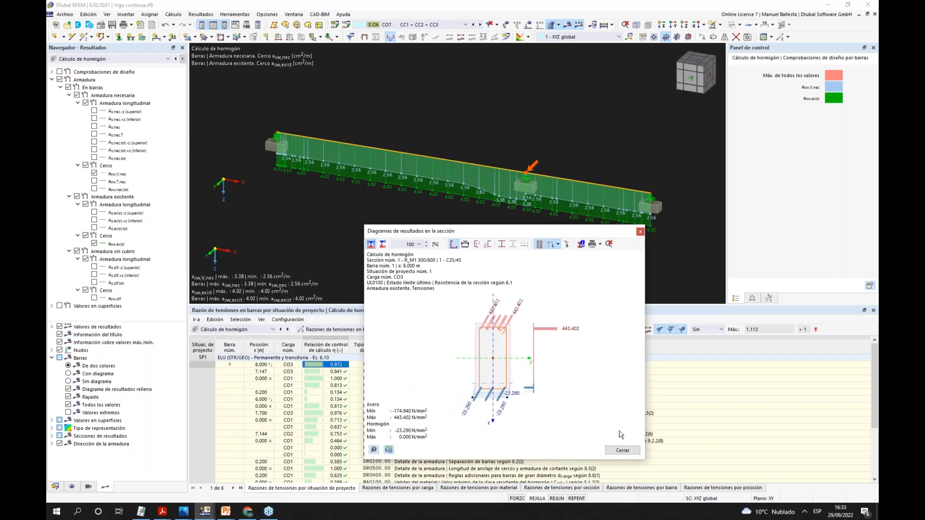
{"action": "left_click", "coordinate": [622, 450]}
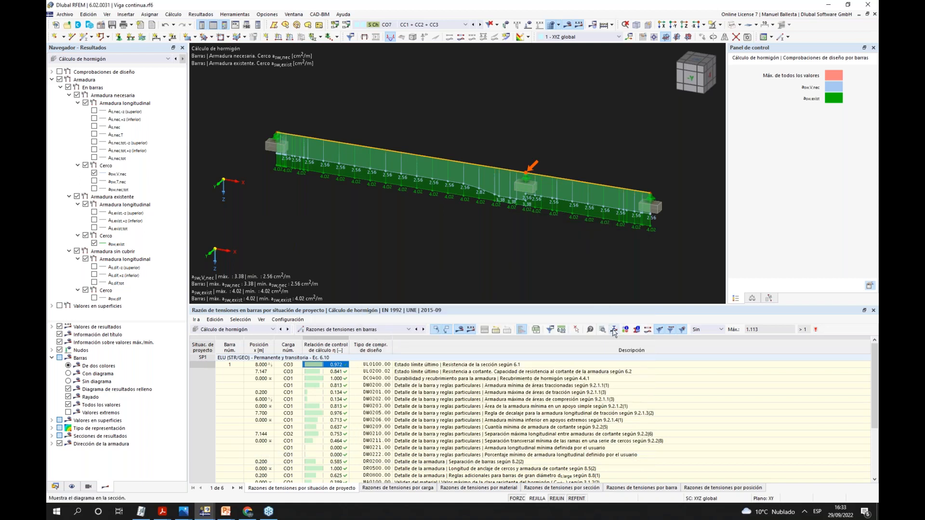
- Reopen the section stress diagram at x = 8.000 m in 3D, inspect the steel and concrete stresses, and close it
{"action": "left_click", "coordinate": [614, 330]}
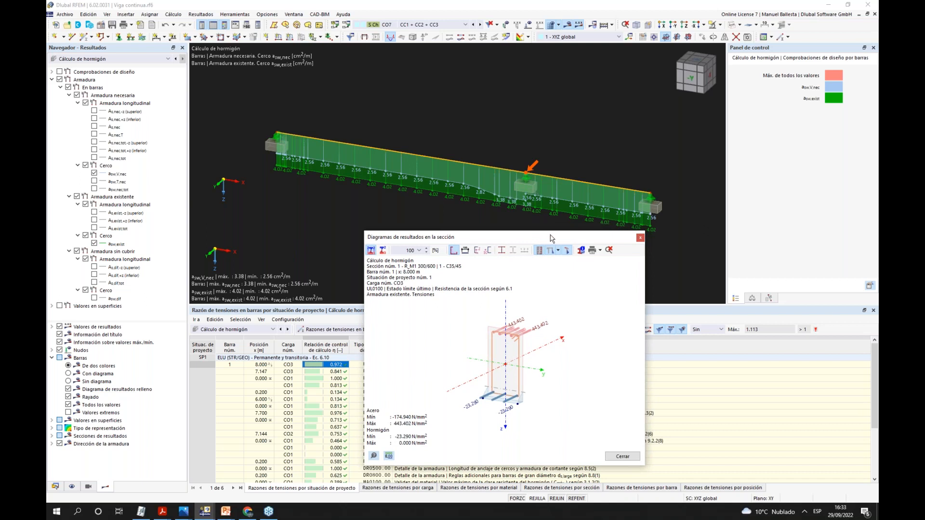
{"action": "left_click_drag", "start_coordinate": [552, 239], "coordinate": [538, 237]}
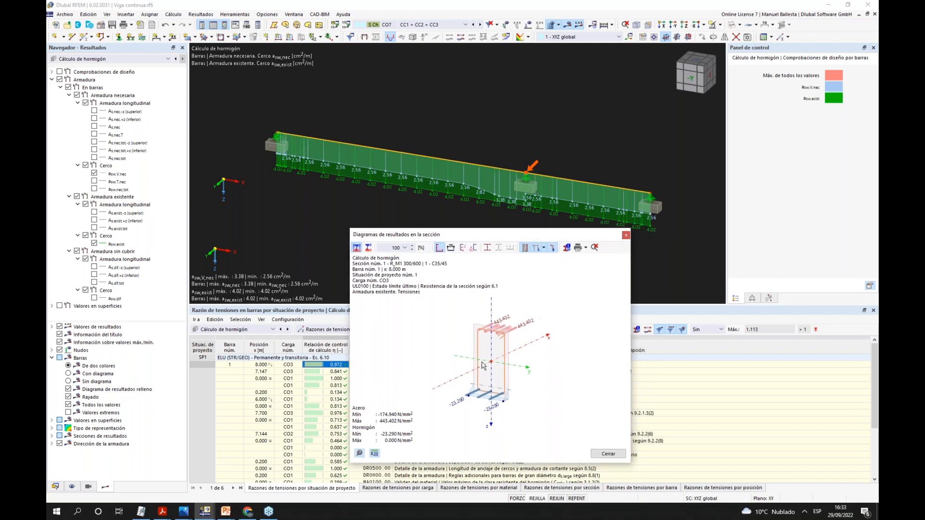
{"action": "scroll", "coordinate": [504, 400], "scroll_direction": "up", "scroll_amount": 4}
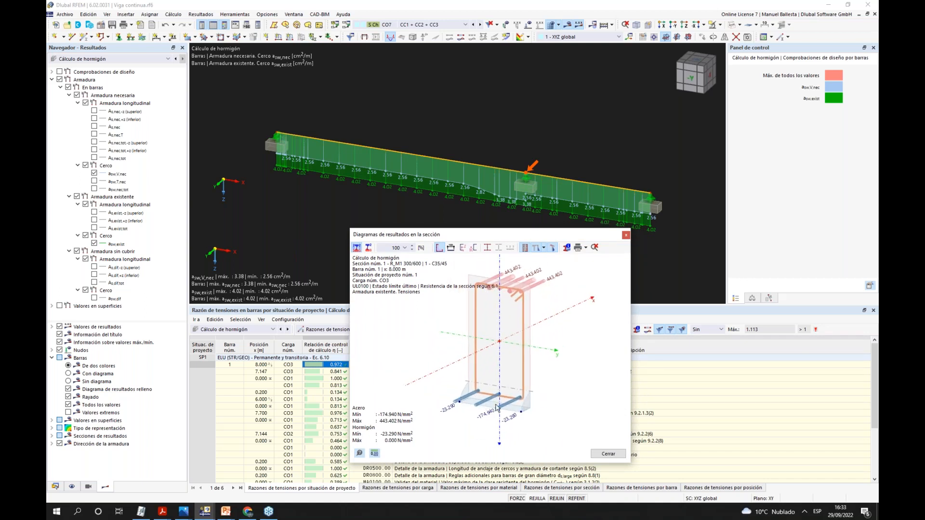
{"action": "middle_click_drag", "start_coordinate": [530, 332], "coordinate": [533, 355]}
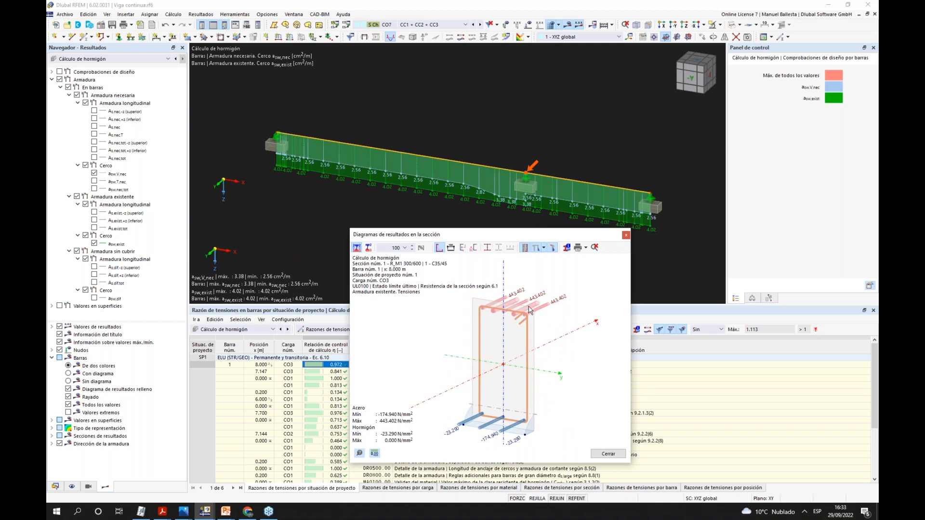
{"action": "left_click_drag", "start_coordinate": [508, 239], "coordinate": [260, 96]}
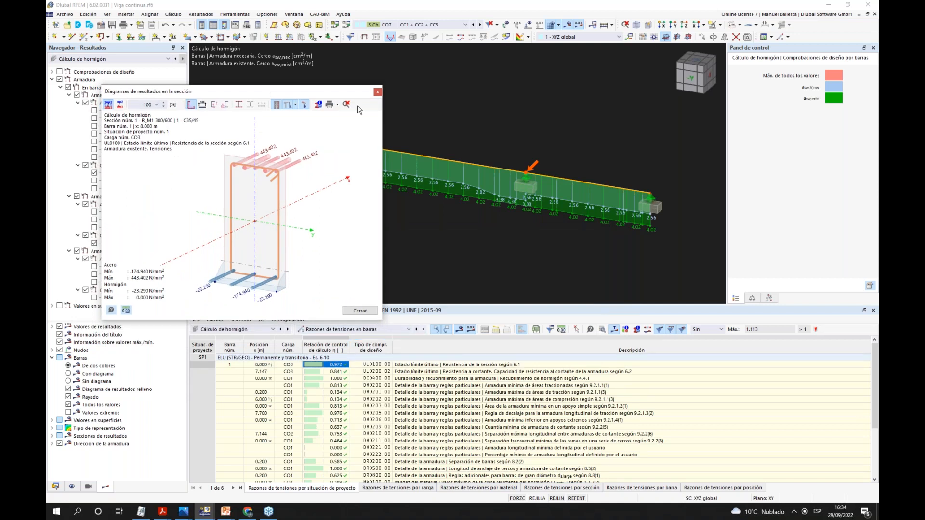
{"action": "left_click", "coordinate": [378, 92]}
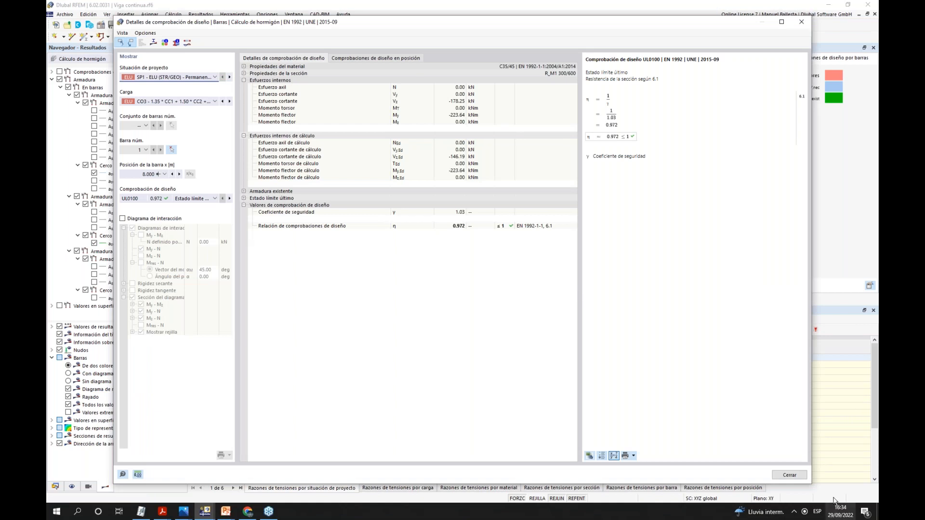
- Arrange the UL0100 design check details window below the beam so both the check and the model are visible
{"action": "left_click_drag", "start_coordinate": [805, 481], "coordinate": [540, 339]}
{"action": "left_click_drag", "start_coordinate": [616, 25], "coordinate": [635, 200]}
{"action": "scroll", "coordinate": [583, 128], "scroll_direction": "down", "scroll_amount": 2}
{"action": "middle_click_drag", "start_coordinate": [583, 128], "coordinate": [539, 78]}
{"action": "scroll", "coordinate": [536, 100], "scroll_direction": "up", "scroll_amount": 1}
{"action": "left_click_drag", "start_coordinate": [526, 184], "coordinate": [522, 146]}
{"action": "middle_click_drag", "start_coordinate": [552, 99], "coordinate": [575, 80]}
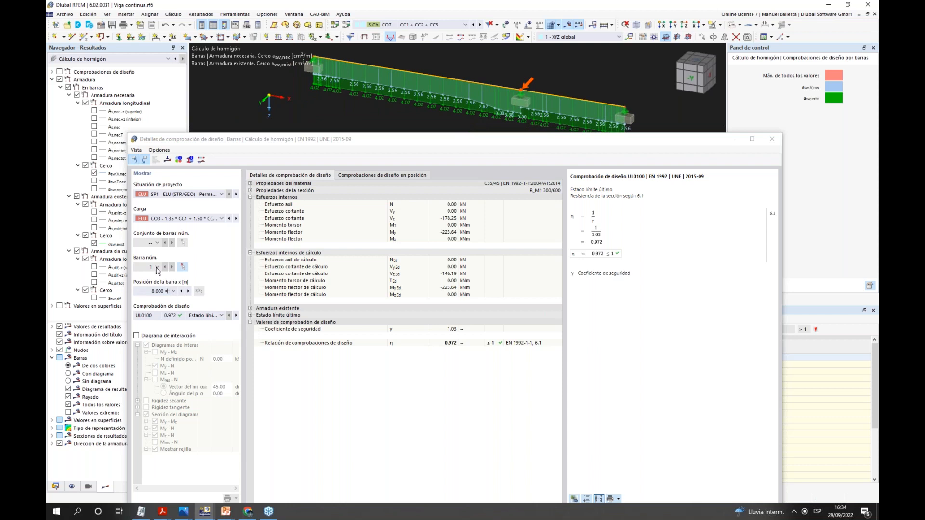
- Change the beam location shown in the UL0100 design check details to x = 4.000 m
{"action": "left_click", "coordinate": [173, 291]}
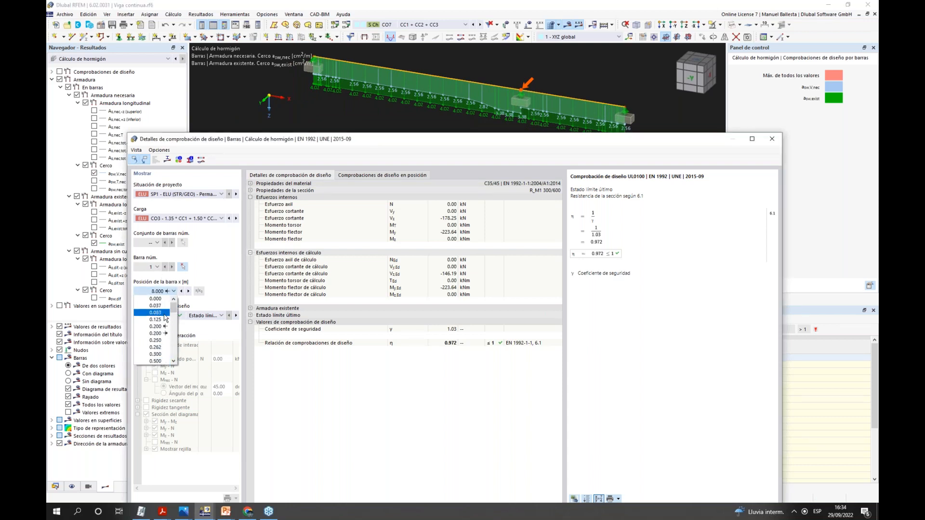
{"action": "scroll", "coordinate": [165, 334], "scroll_direction": "down", "scroll_amount": 1}
{"action": "left_click", "coordinate": [159, 347]}
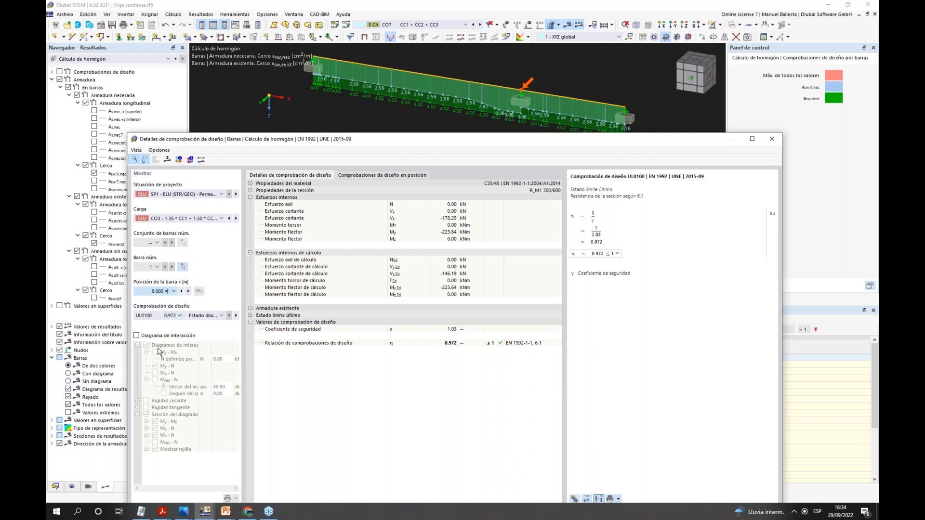
{"action": "left_click", "coordinate": [188, 292]}
{"action": "left_click", "coordinate": [188, 291]}
{"action": "left_click", "coordinate": [188, 291]}
- Inspect the section stress diagram at x = 4.000 m from the design check details and close it
{"action": "left_click_drag", "start_coordinate": [446, 143], "coordinate": [453, 117]}
{"action": "left_click", "coordinate": [175, 134]}
{"action": "scroll", "coordinate": [263, 187], "scroll_direction": "up", "scroll_amount": 3}
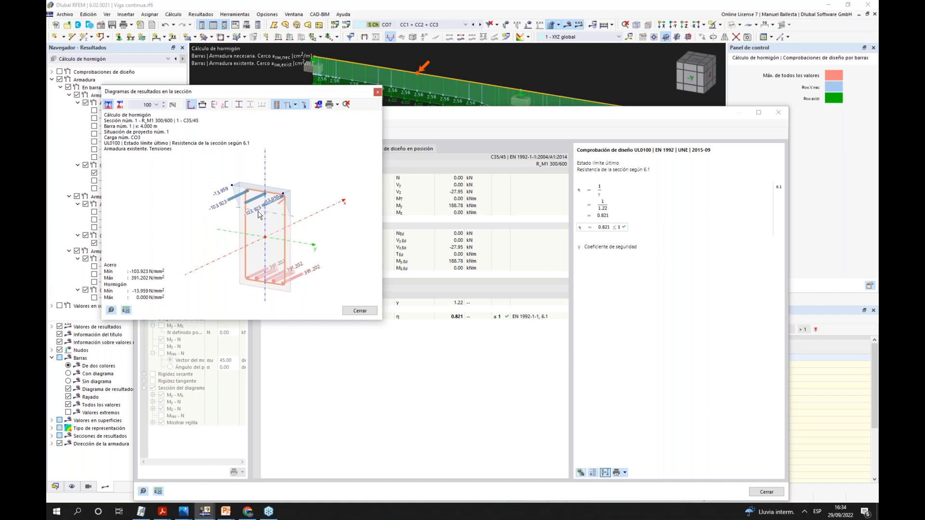
{"action": "left_click", "coordinate": [377, 92]}
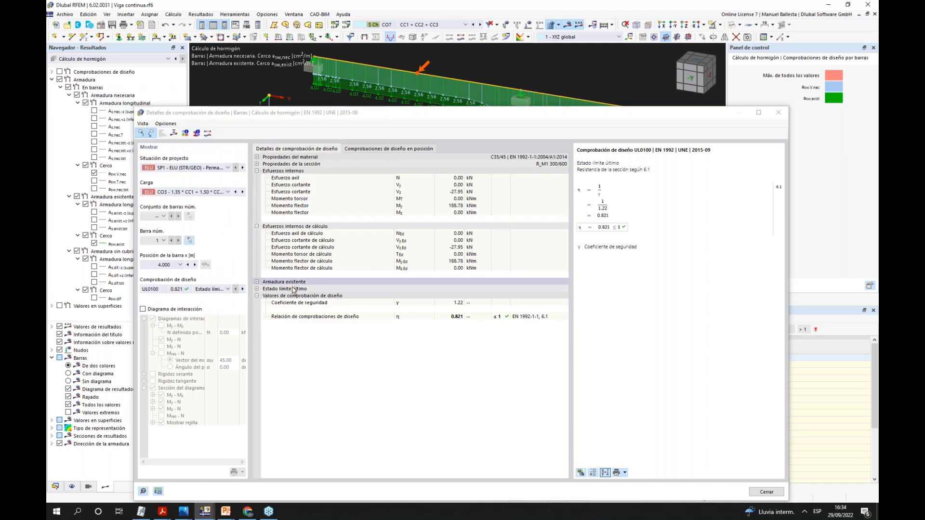
- Expand the ultimate limit state results and examine the neutral axis depth, curvatures and resisting moment about the y-axis
{"action": "left_click", "coordinate": [256, 289]}
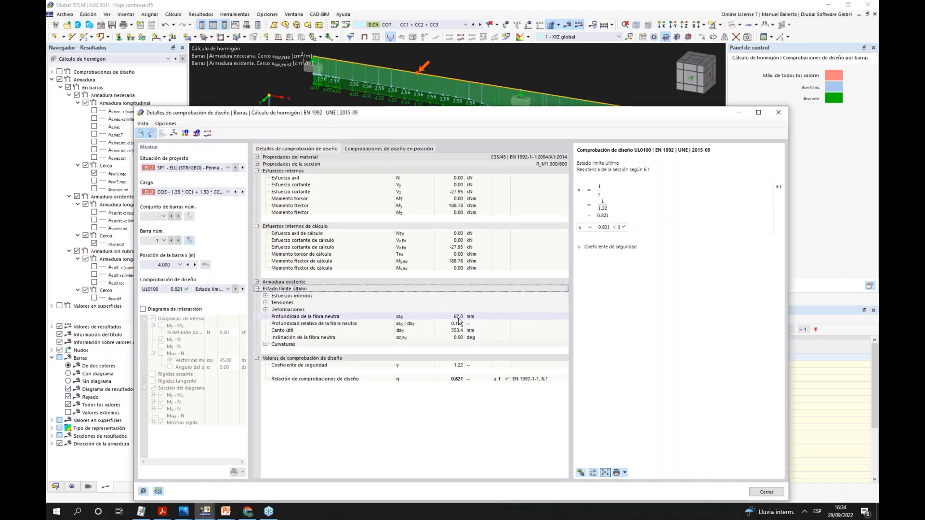
{"action": "left_click", "coordinate": [265, 344]}
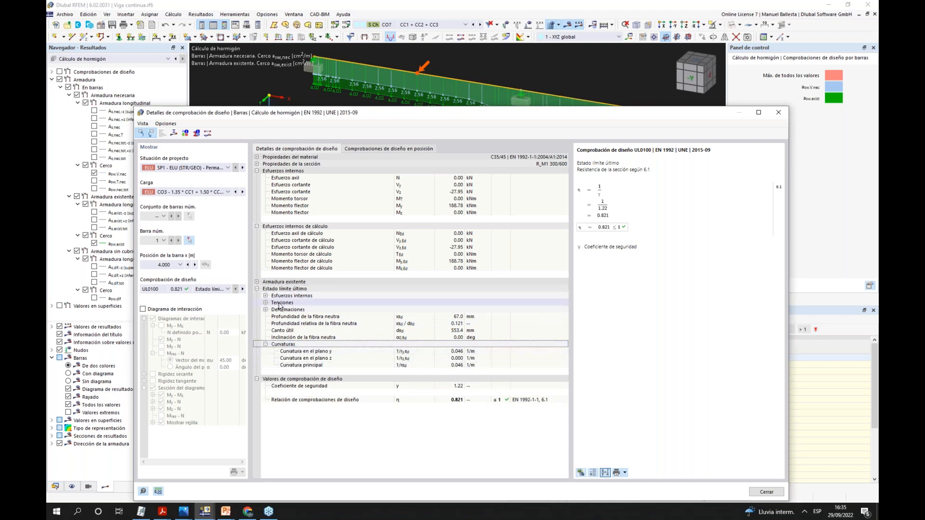
{"action": "left_click", "coordinate": [265, 295]}
{"action": "left_click", "coordinate": [452, 310]}
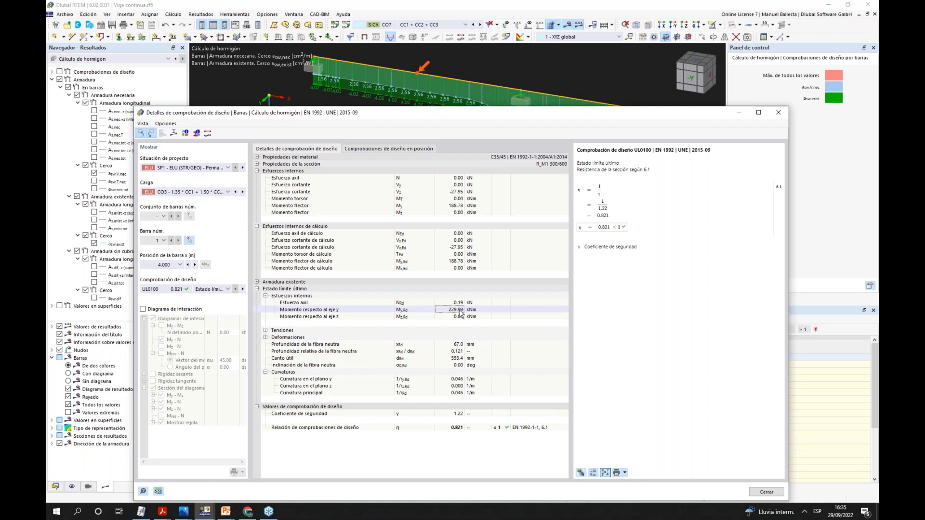
- Enable the interaction diagram in the design check details and exclude the My-N diagram from it
{"action": "left_click", "coordinate": [143, 309]}
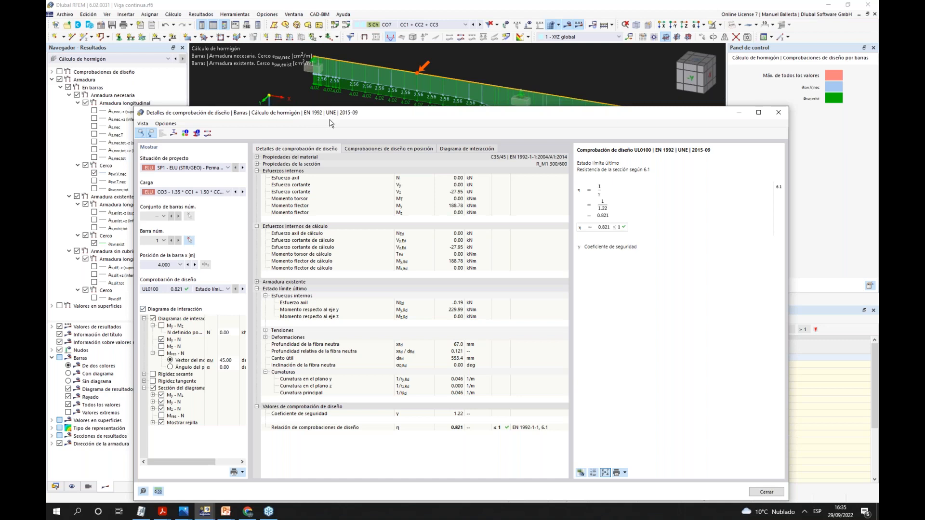
{"action": "left_click_drag", "start_coordinate": [369, 120], "coordinate": [378, 97]}
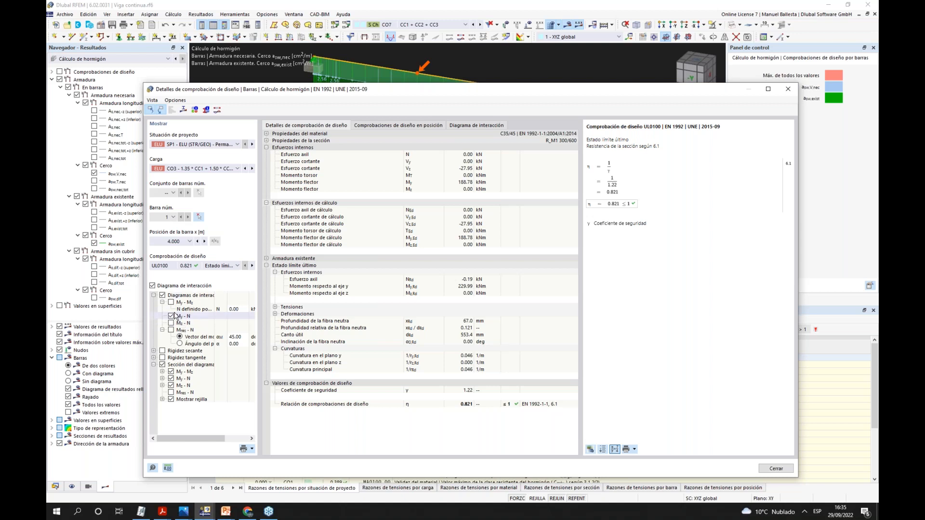
{"action": "left_click_drag", "start_coordinate": [215, 296], "coordinate": [224, 296]}
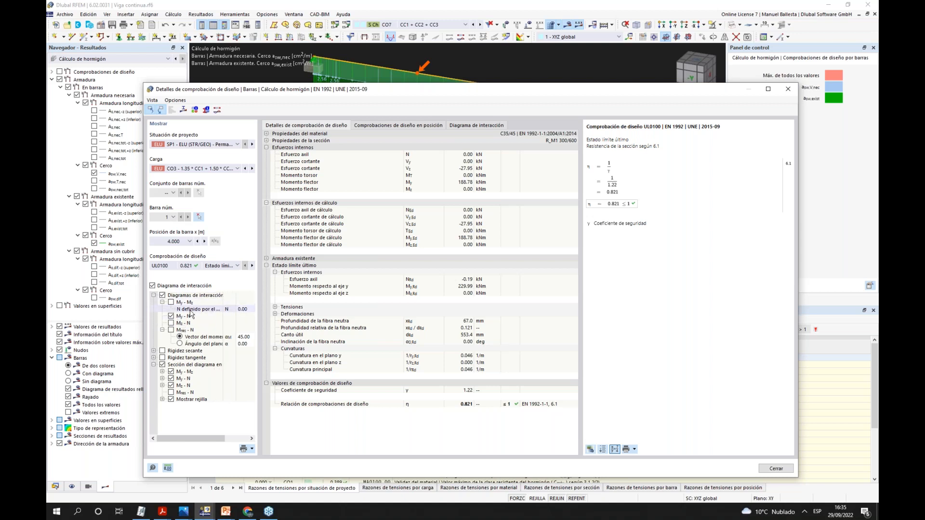
{"action": "left_click", "coordinate": [175, 319]}
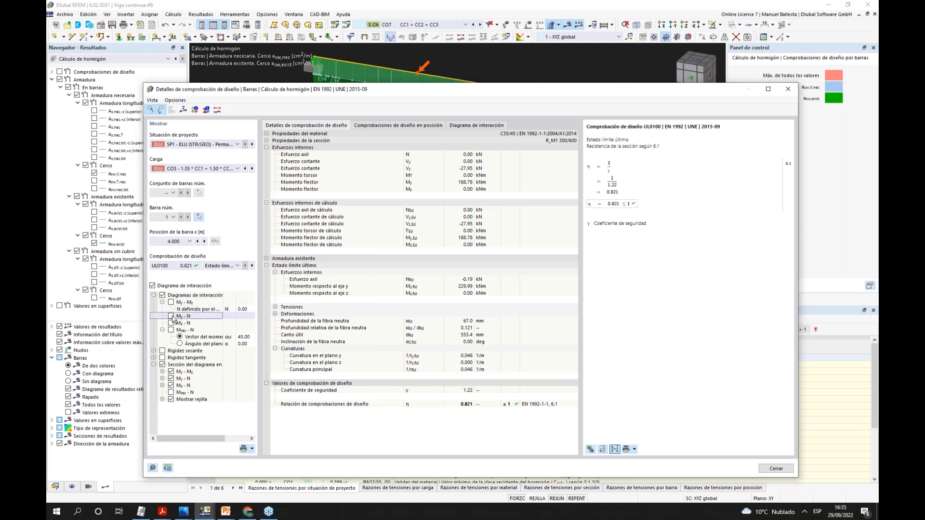
- View the existing reinforcement stresses in the section result diagrams for member 1 and close them
{"action": "left_click", "coordinate": [217, 111]}
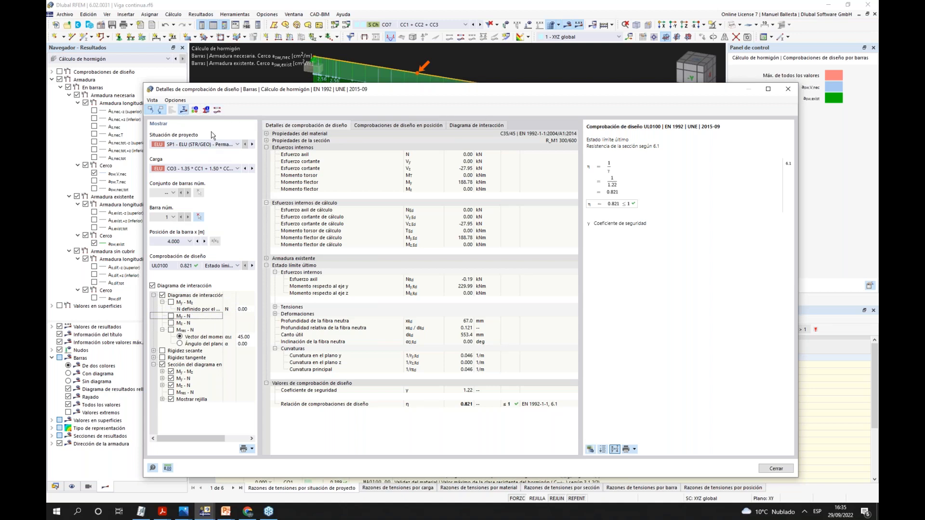
{"action": "left_click_drag", "start_coordinate": [306, 95], "coordinate": [549, 124]}
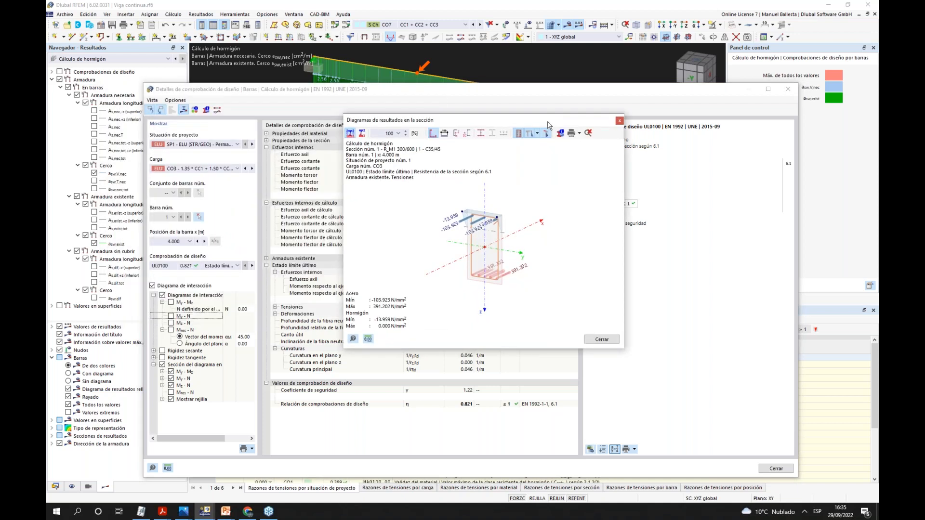
{"action": "left_click", "coordinate": [619, 121]}
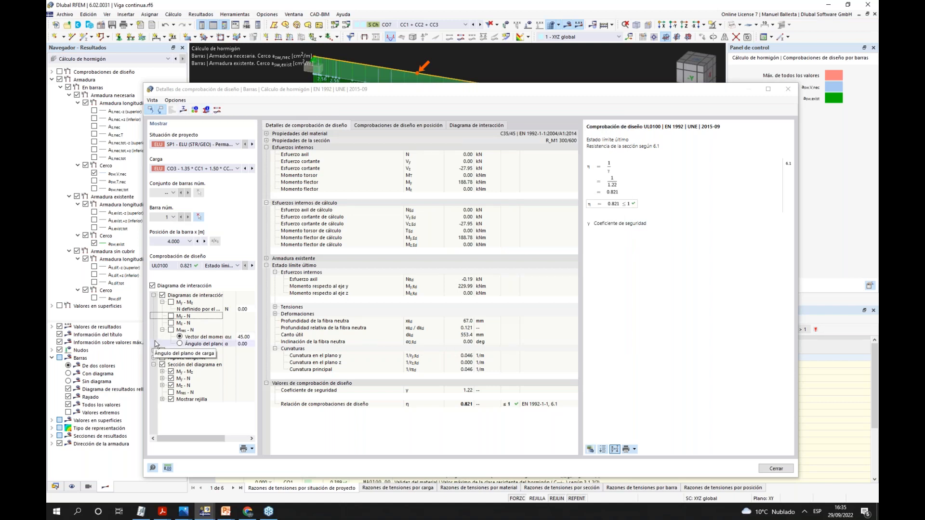
- Include the My-Mz interaction diagram with N kept at 0.00 kN and display it
{"action": "left_click", "coordinate": [171, 302]}
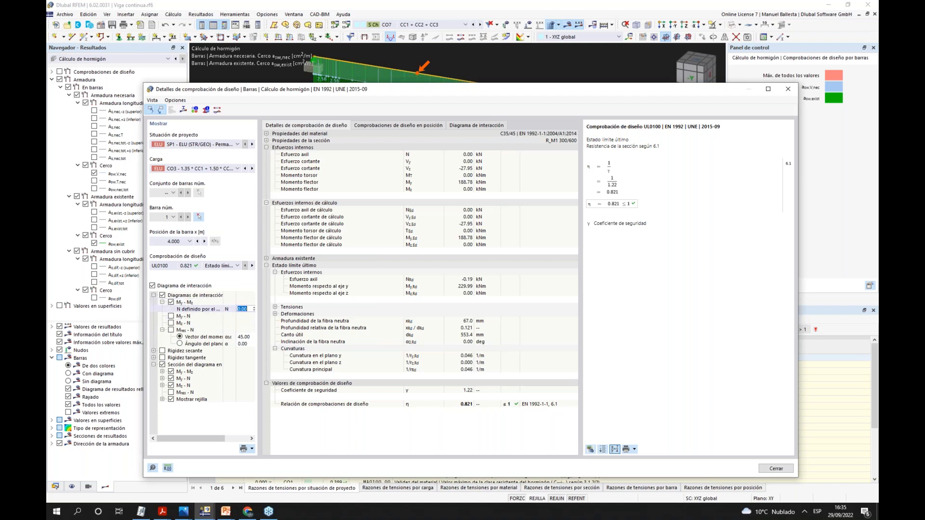
{"action": "left_click", "coordinate": [246, 309]}
{"action": "left_click_drag", "start_coordinate": [214, 439], "coordinate": [191, 439]}
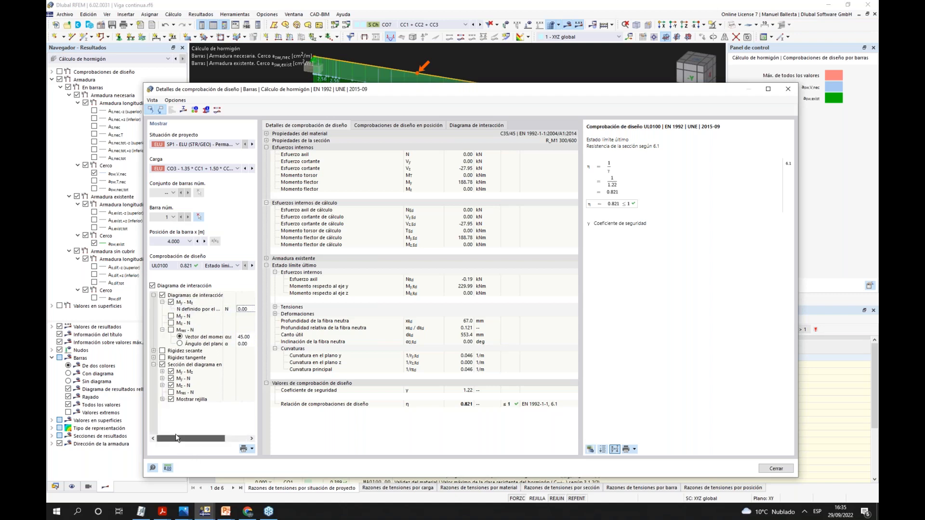
{"action": "left_click", "coordinate": [217, 110]}
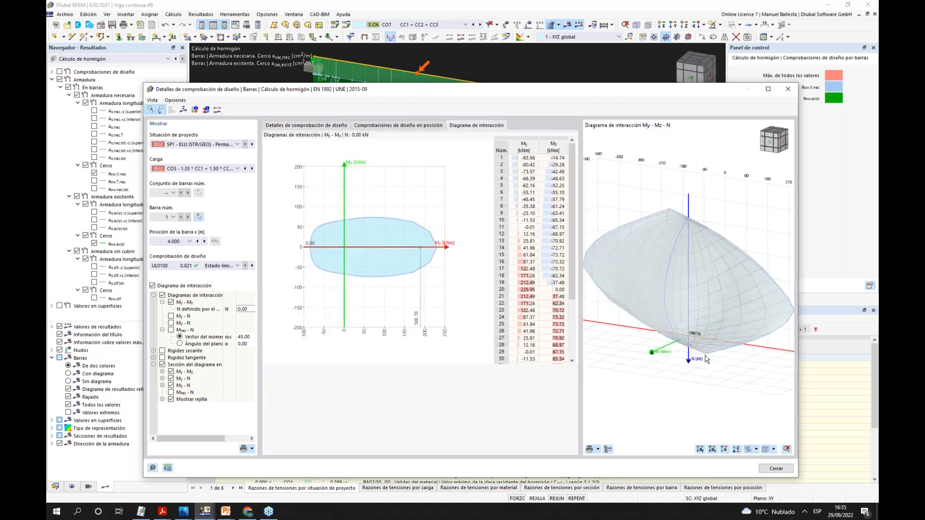
- Reopen the interaction diagram and examine the 3D My-Mz-N surface and point 1 of the My-Mz curve
{"action": "left_click", "coordinate": [152, 286]}
{"action": "left_click", "coordinate": [152, 286]}
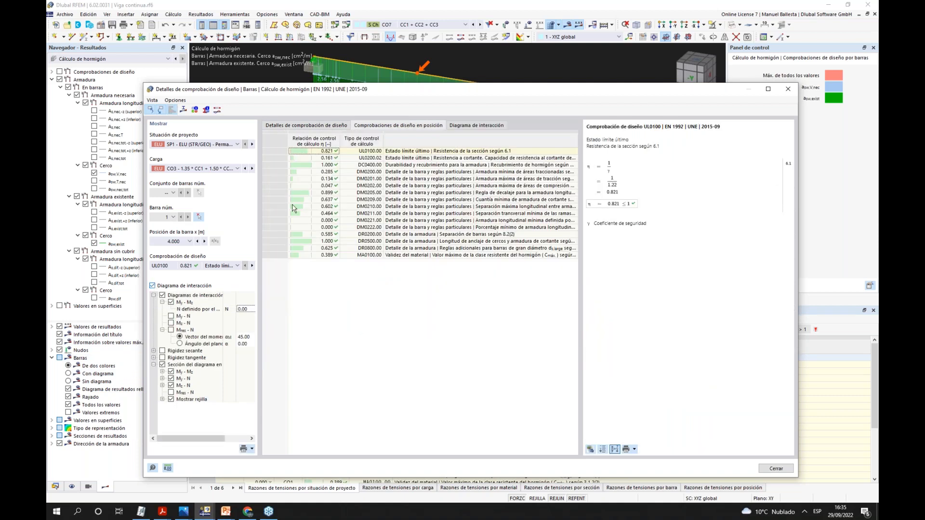
{"action": "left_click", "coordinate": [490, 127]}
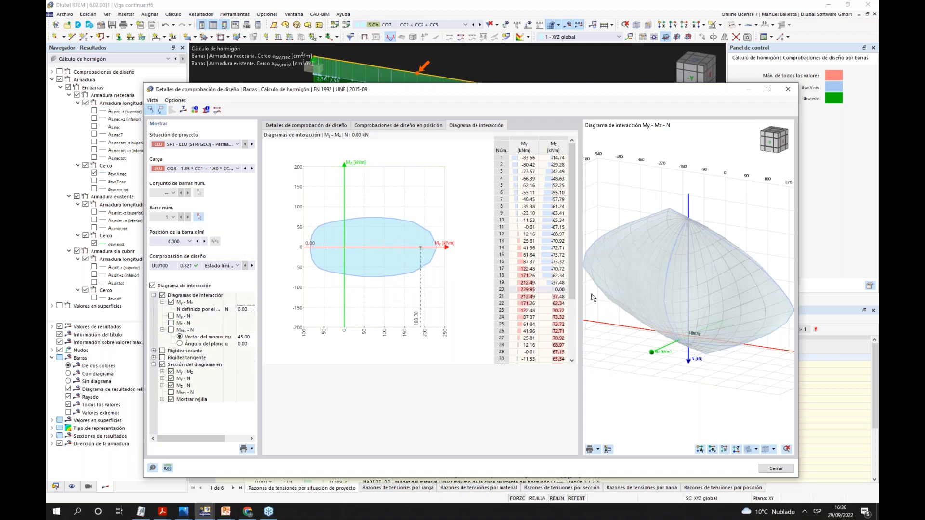
{"action": "middle_click_drag", "start_coordinate": [686, 310], "coordinate": [624, 278]}
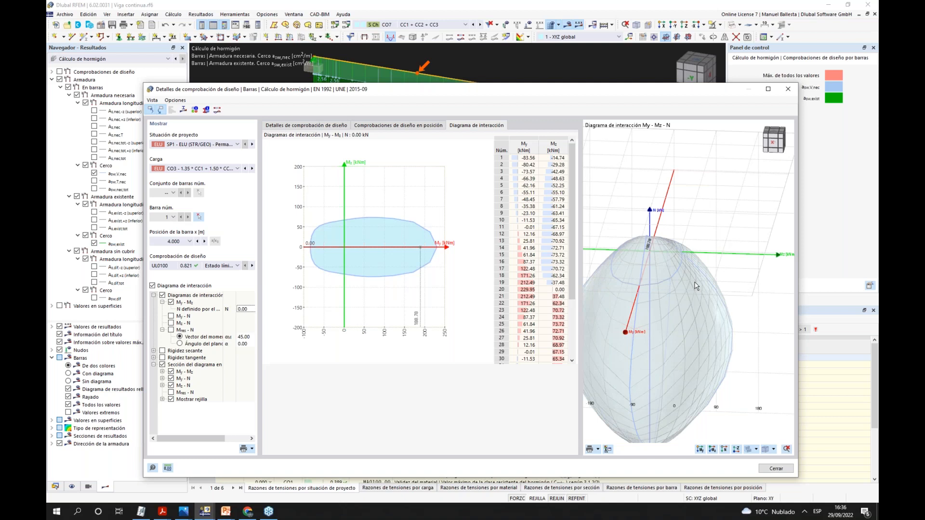
{"action": "scroll", "coordinate": [684, 295], "scroll_direction": "down", "scroll_amount": 2}
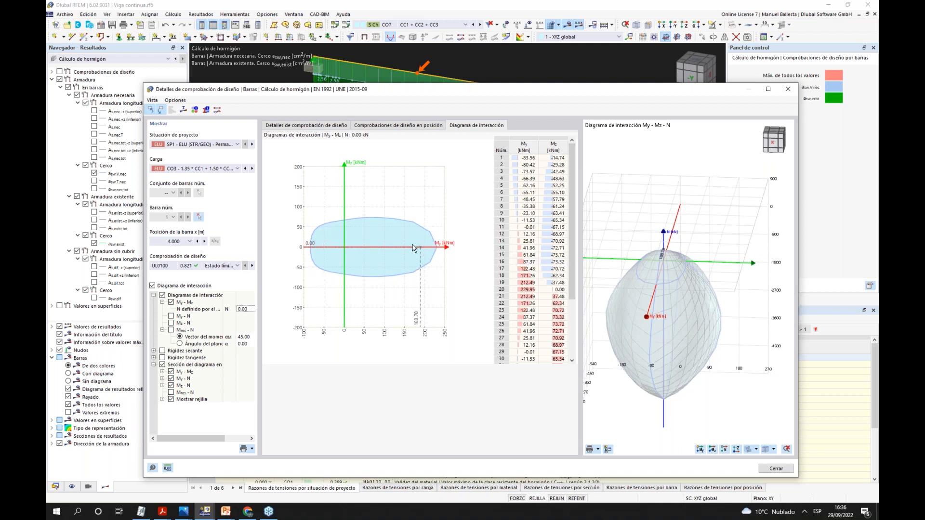
{"action": "left_click", "coordinate": [526, 159]}
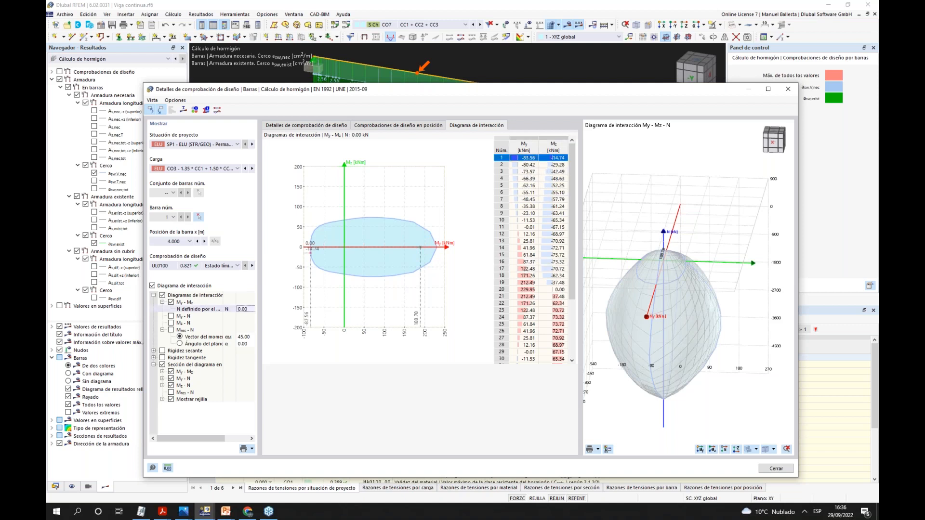
- Arrange the details window below the beam and change the member location to x = 8.000 m for the interaction diagram
{"action": "left_click_drag", "start_coordinate": [449, 90], "coordinate": [469, 171]}
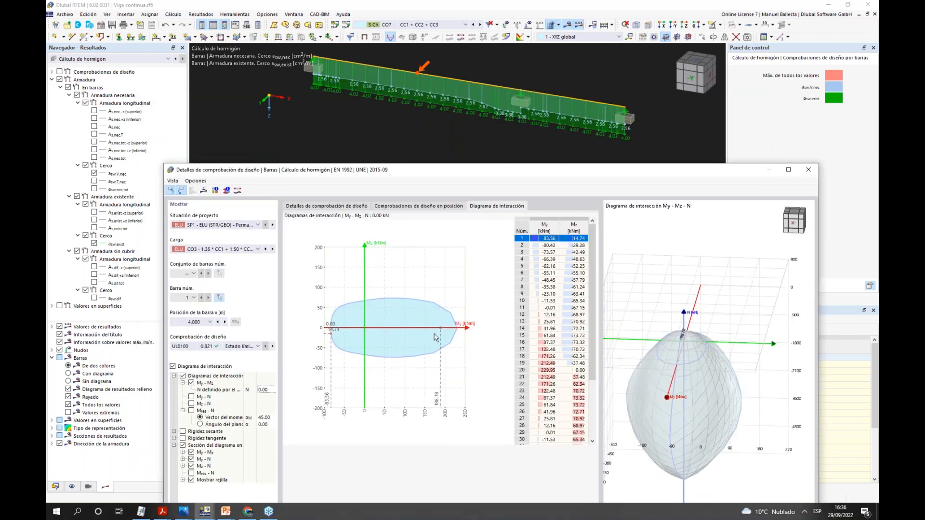
{"action": "left_click", "coordinate": [209, 323]}
{"action": "scroll", "coordinate": [208, 397], "scroll_direction": "down", "scroll_amount": 3}
{"action": "left_click", "coordinate": [208, 393]}
{"action": "left_click", "coordinate": [208, 393]}
{"action": "left_click", "coordinate": [208, 393]}
{"action": "left_click", "coordinate": [194, 385]}
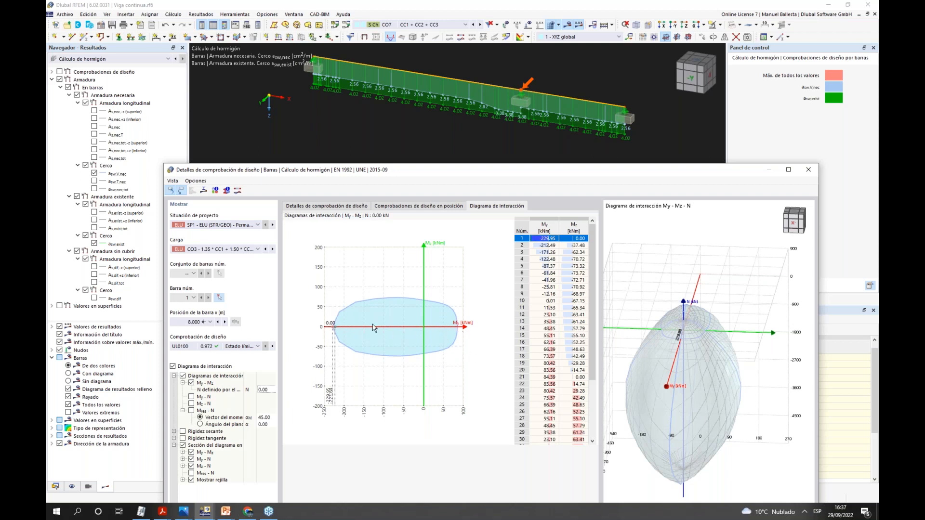
- Disable the interaction diagram and close the design check details window
{"action": "left_click_drag", "start_coordinate": [480, 169], "coordinate": [479, 124]}
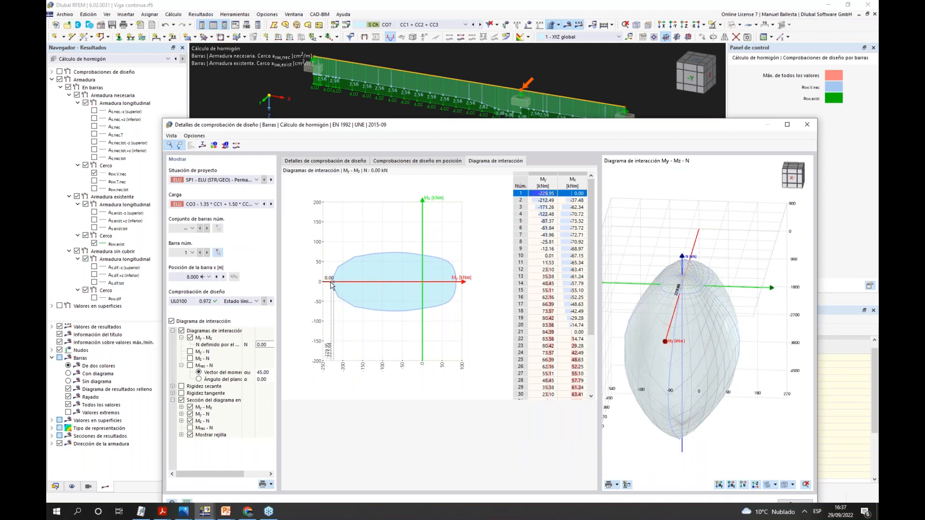
{"action": "left_click", "coordinate": [263, 345]}
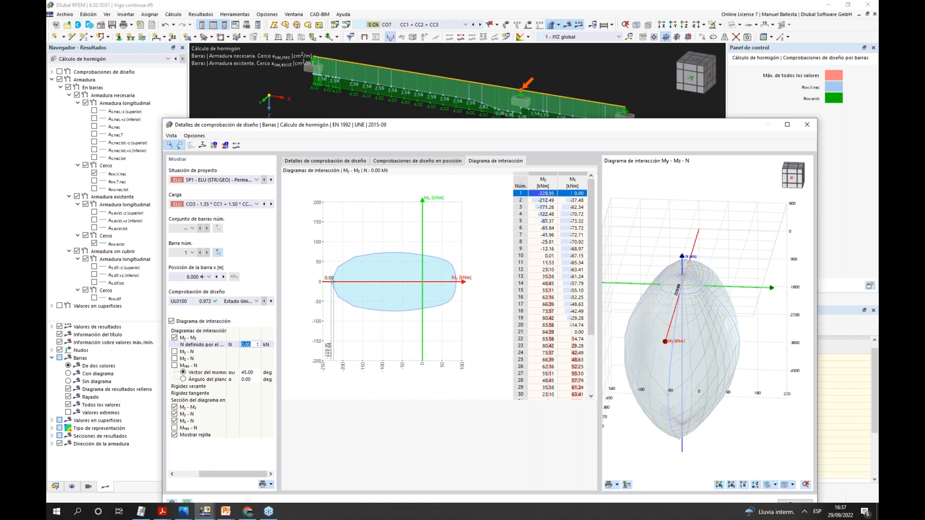
{"action": "left_click", "coordinate": [171, 321]}
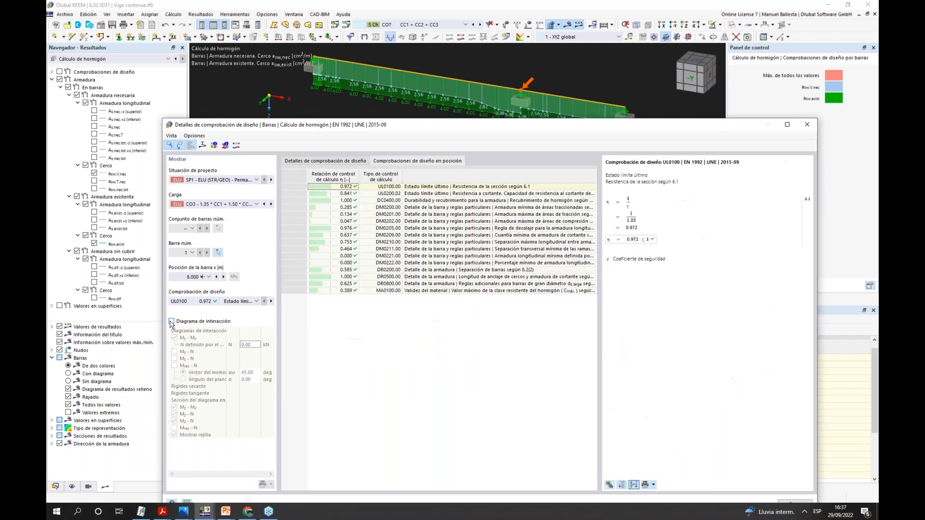
{"action": "left_click", "coordinate": [806, 123]}
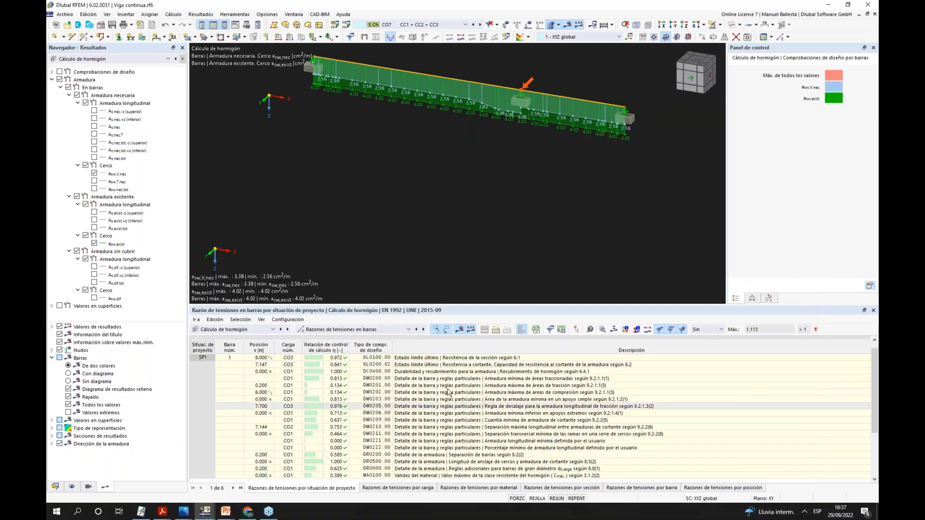
- Locate the crack width check of the frequent serviceability situation at x = 8.000 m in the member design ratios table
{"action": "scroll", "coordinate": [412, 439], "scroll_direction": "down", "scroll_amount": 3}
{"action": "left_click", "coordinate": [332, 446]}
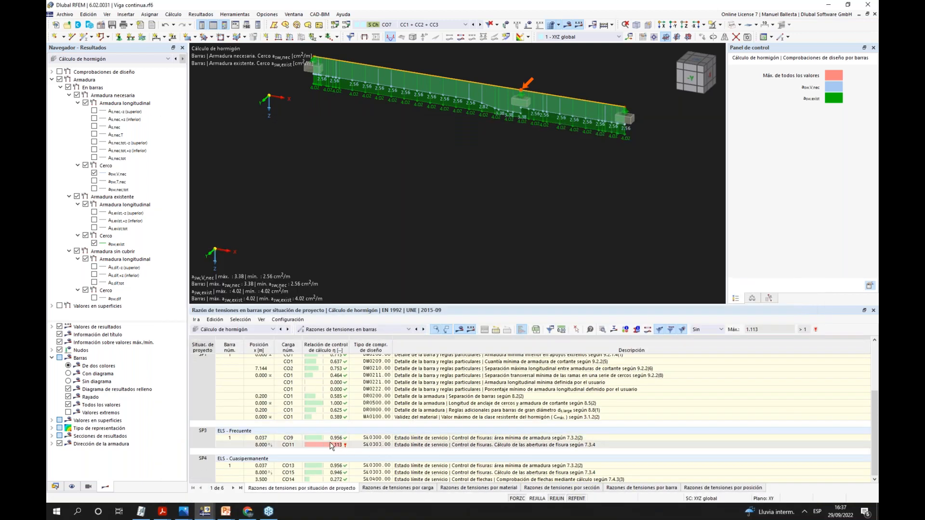
{"action": "left_click", "coordinate": [331, 445]}
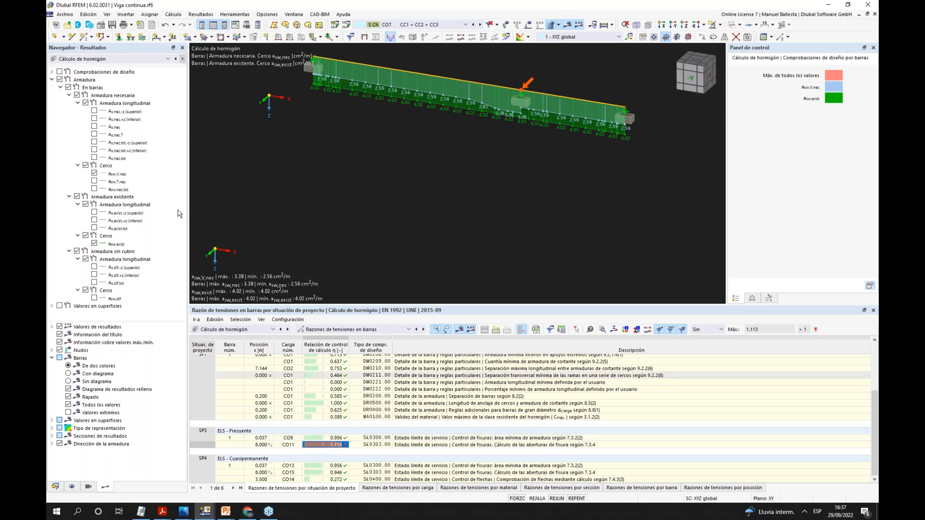
- Hide the reinforcement results and display the SE0303 crack width design ratio wk/wk,lim along the beam
{"action": "left_click", "coordinate": [60, 80]}
{"action": "left_click", "coordinate": [52, 80]}
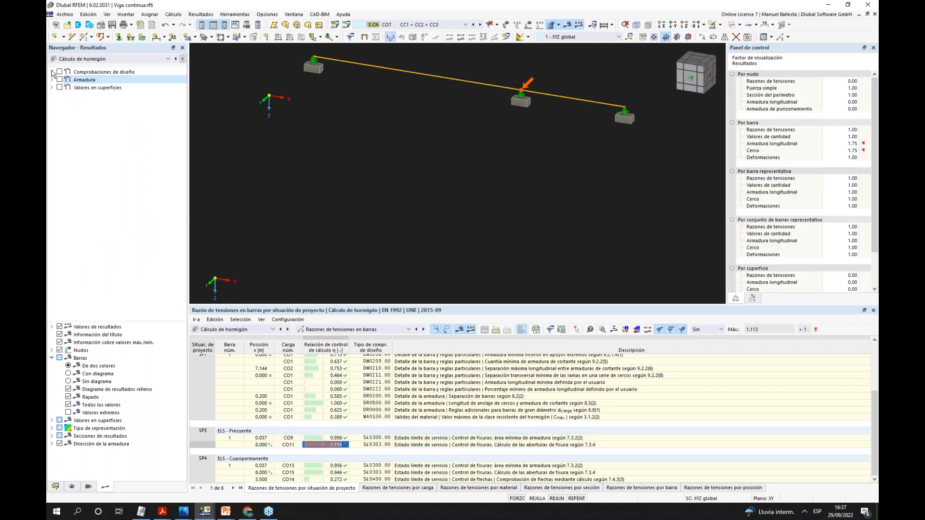
{"action": "left_click", "coordinate": [51, 72]}
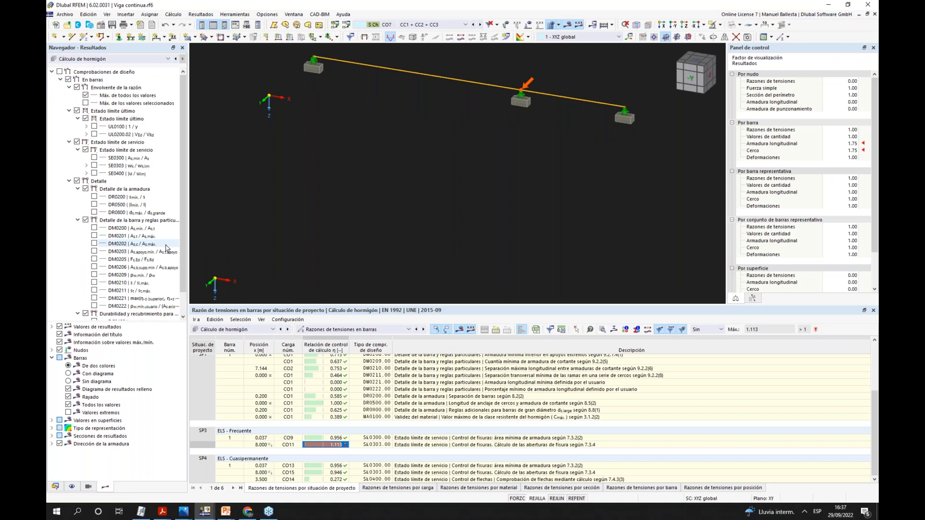
{"action": "left_click", "coordinate": [94, 165]}
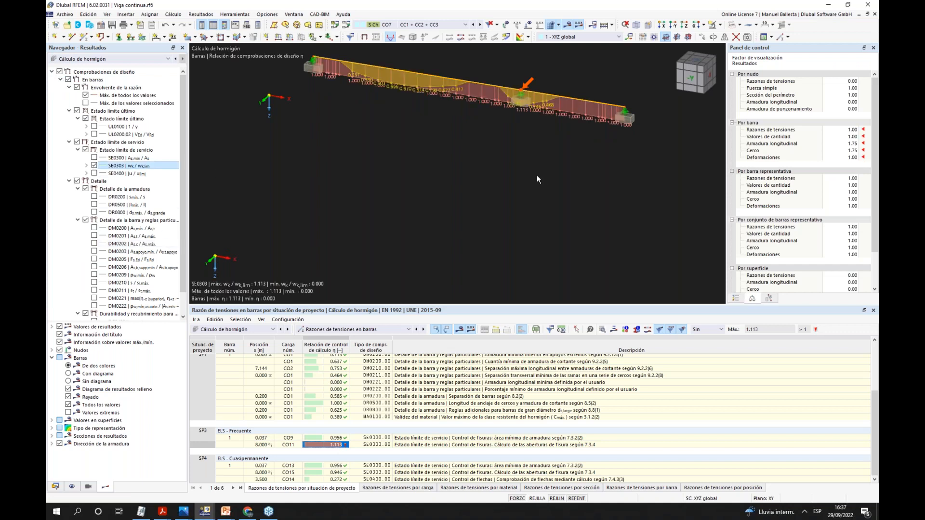
{"action": "left_click", "coordinate": [691, 79]}
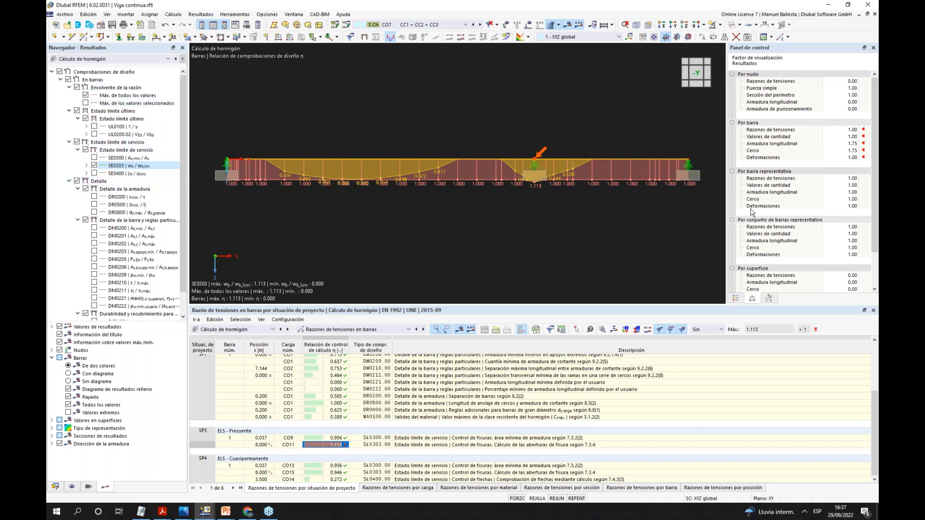
{"action": "middle_click_drag", "start_coordinate": [489, 219], "coordinate": [509, 213]}
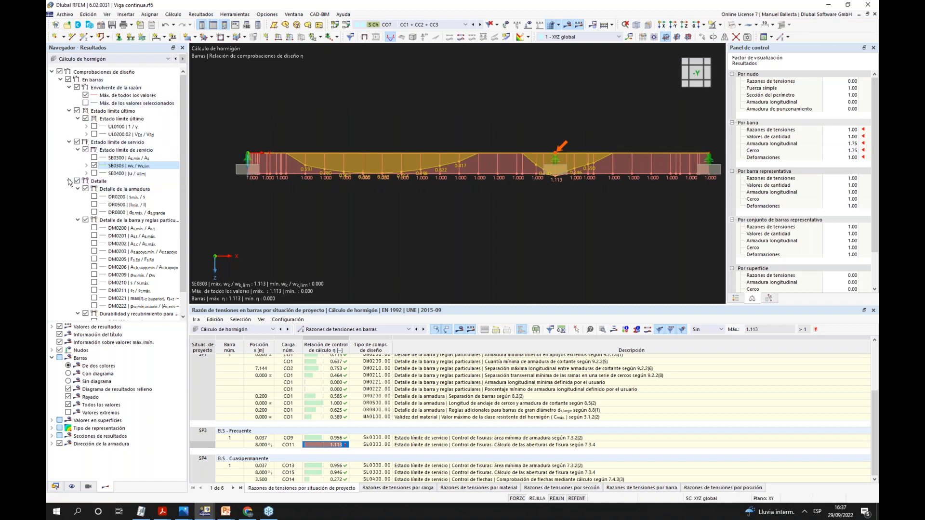
- Hide the ratio envelope and the ultimate limit state checks from the beam's design ratio display
{"action": "left_click", "coordinate": [68, 80]}
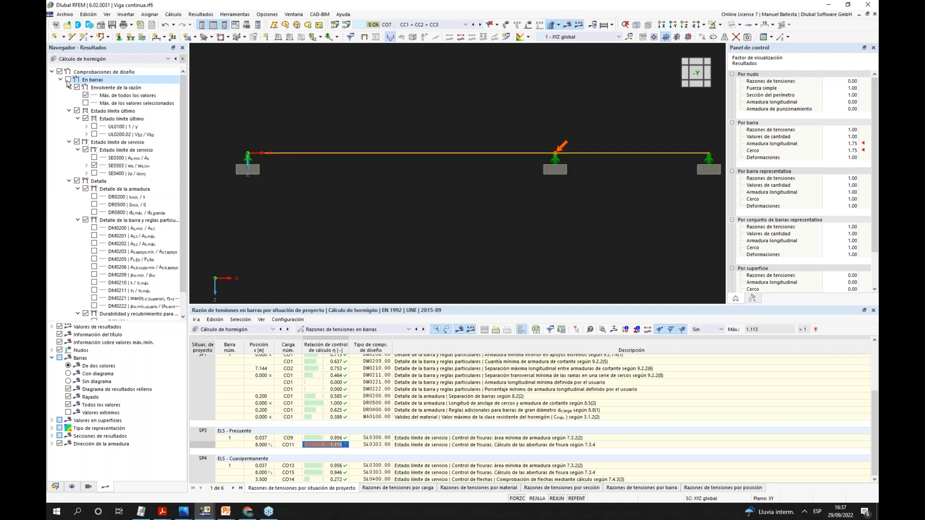
{"action": "left_click", "coordinate": [68, 80]}
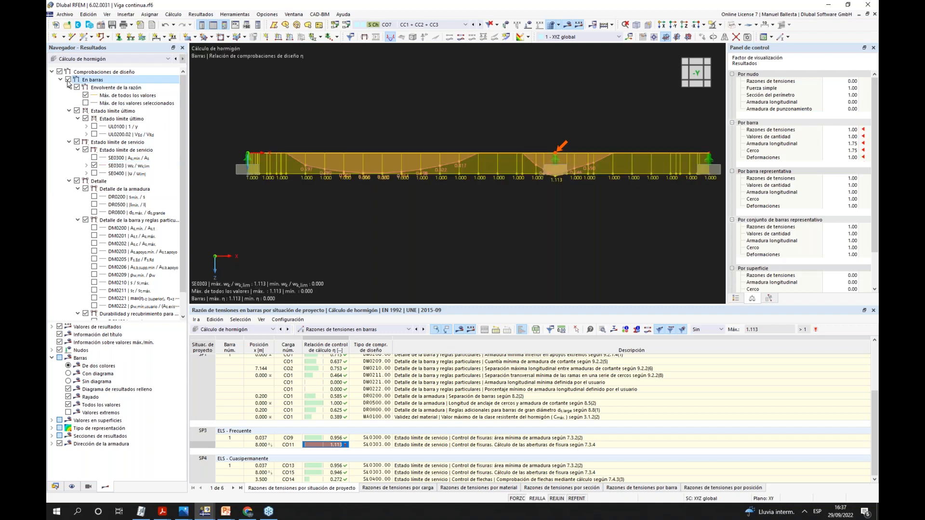
{"action": "left_click", "coordinate": [76, 111]}
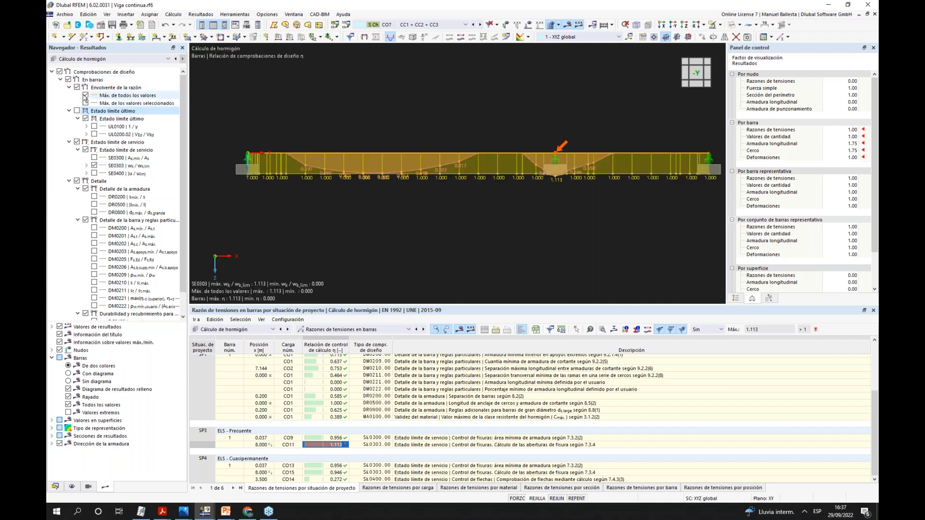
{"action": "left_click", "coordinate": [78, 83]}
{"action": "left_click", "coordinate": [77, 87]}
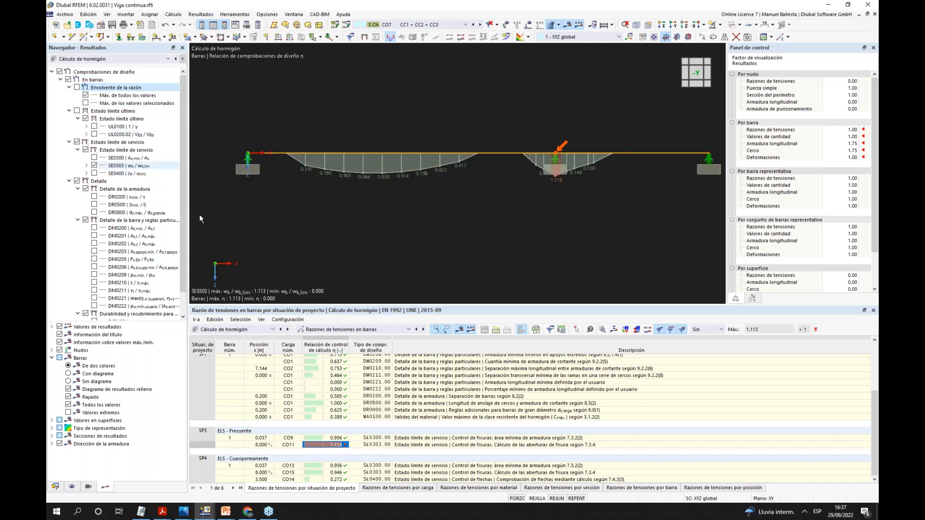
{"action": "middle_click_drag", "start_coordinate": [398, 211], "coordinate": [397, 207]}
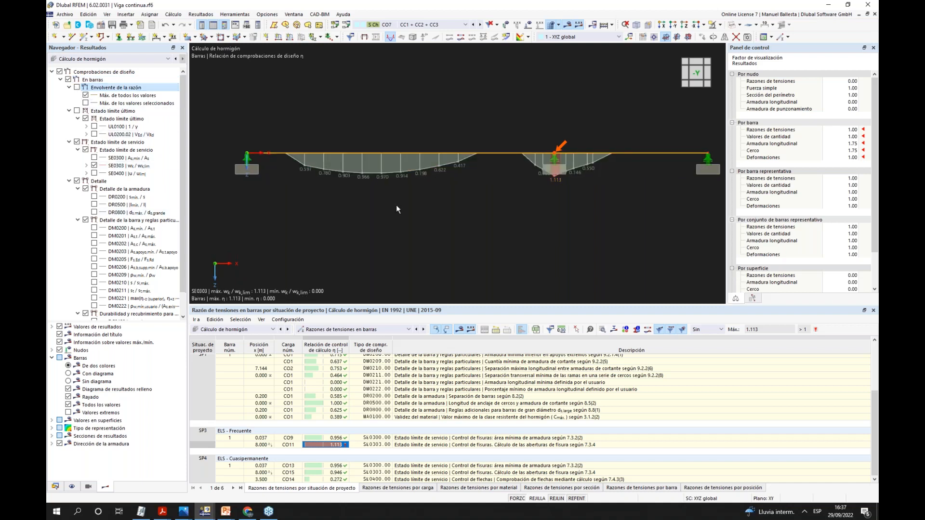
- Deactivate the detailing check results, including the reinforcement detail and the member detail and particular rules groups
{"action": "left_click", "coordinate": [77, 181]}
{"action": "left_click", "coordinate": [87, 189]}
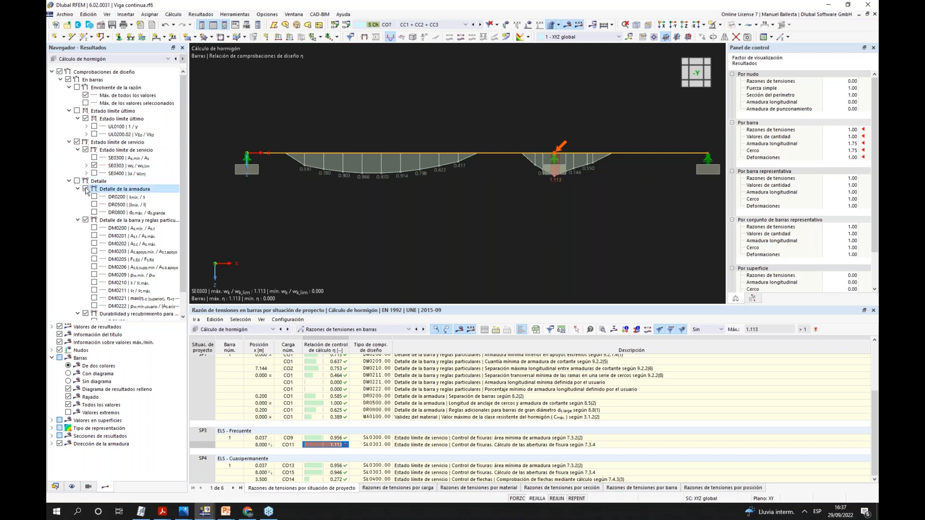
{"action": "left_click", "coordinate": [86, 220]}
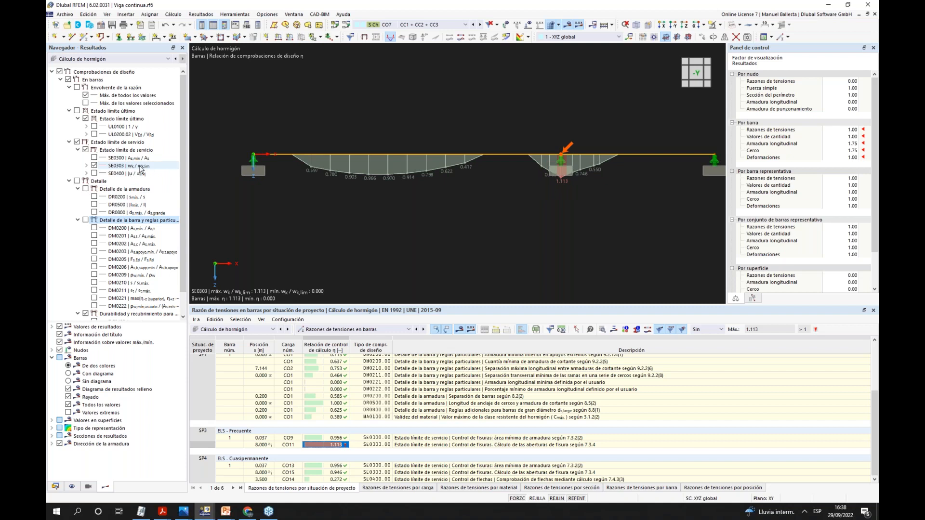
- Display the crack width wk,+z (inferior) of the SE0303 check along the beam
{"action": "left_click_drag", "start_coordinate": [150, 322], "coordinate": [152, 366]}
{"action": "middle_click_drag", "start_coordinate": [418, 201], "coordinate": [395, 178], "text": "ctrl"}
{"action": "scroll", "coordinate": [379, 158], "scroll_direction": "up", "scroll_amount": 1}
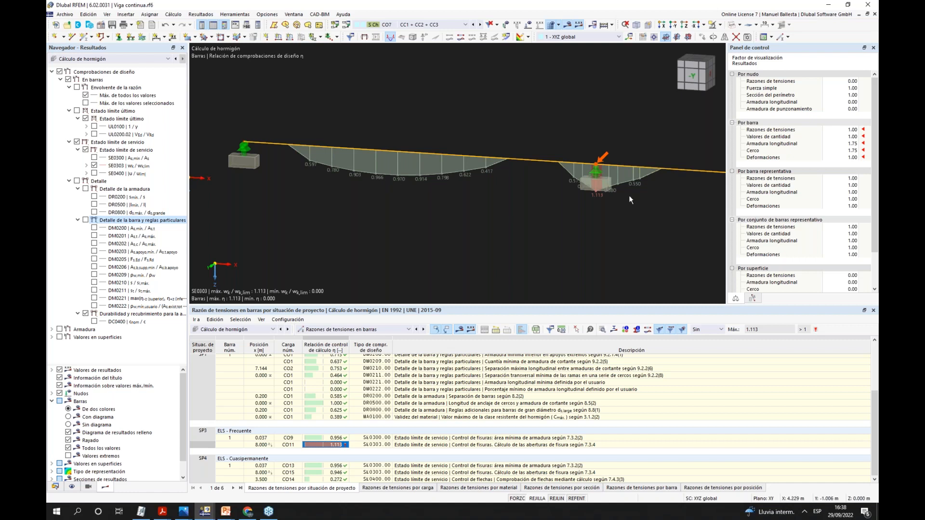
{"action": "scroll", "coordinate": [608, 188], "scroll_direction": "up", "scroll_amount": 2}
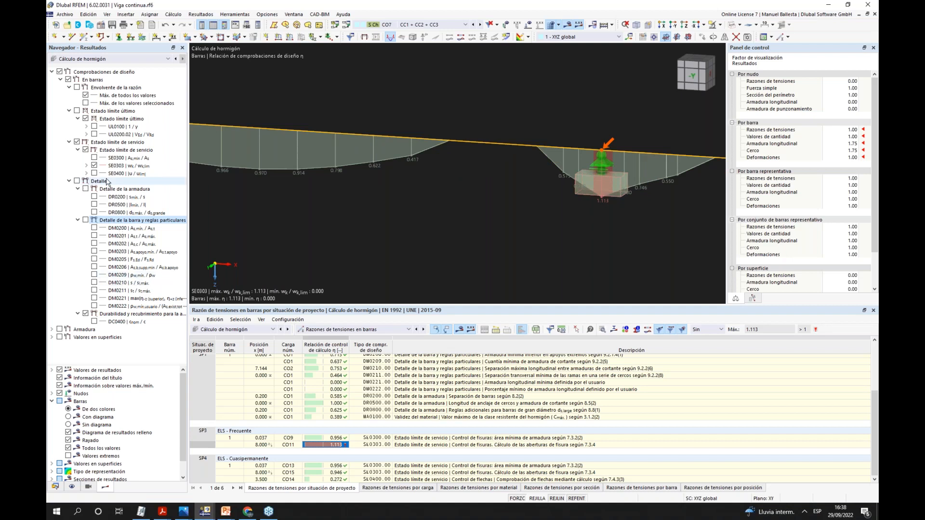
{"action": "left_click", "coordinate": [87, 165]}
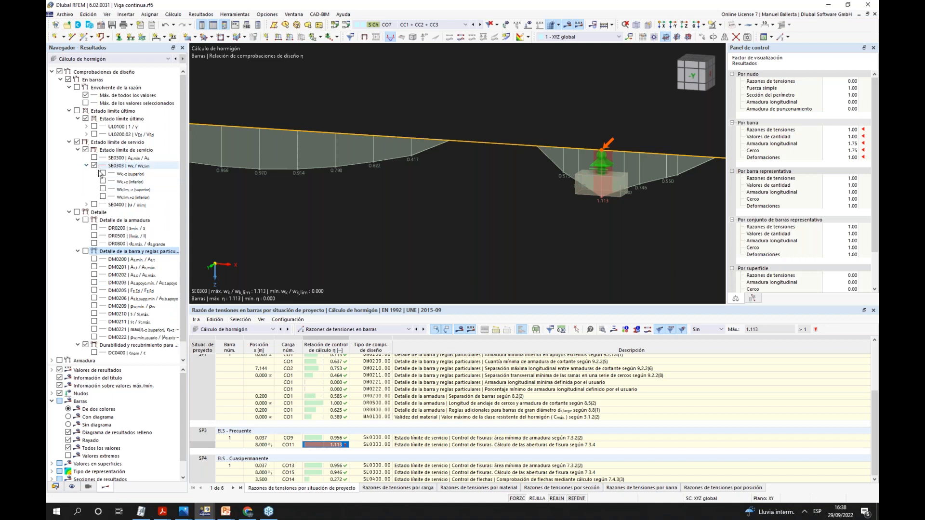
{"action": "left_click", "coordinate": [103, 181]}
{"action": "scroll", "coordinate": [377, 222], "scroll_direction": "down", "scroll_amount": 3}
{"action": "scroll", "coordinate": [349, 176], "scroll_direction": "up", "scroll_amount": 3}
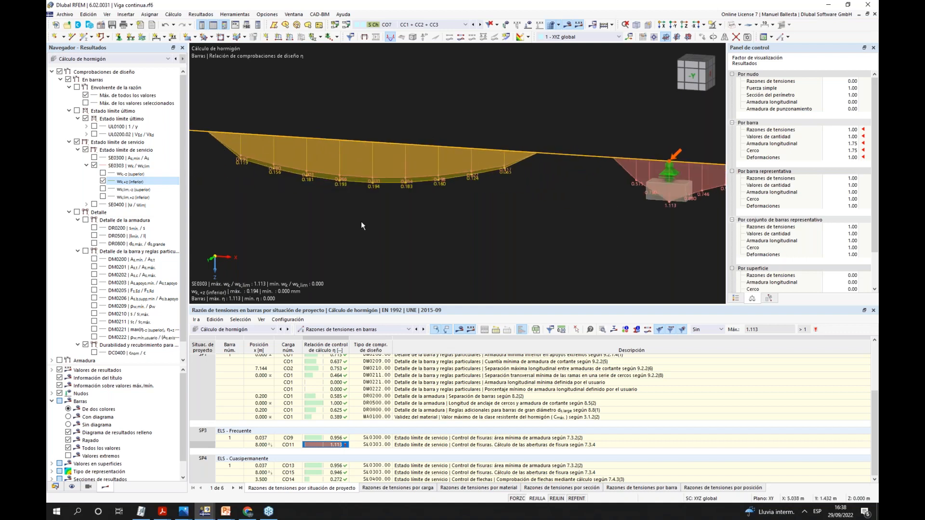
- Hide the SE0303 ratio wk/wk,lim and add the crack width wk,-z (superior) to the beam's display
{"action": "left_click", "coordinate": [95, 165]}
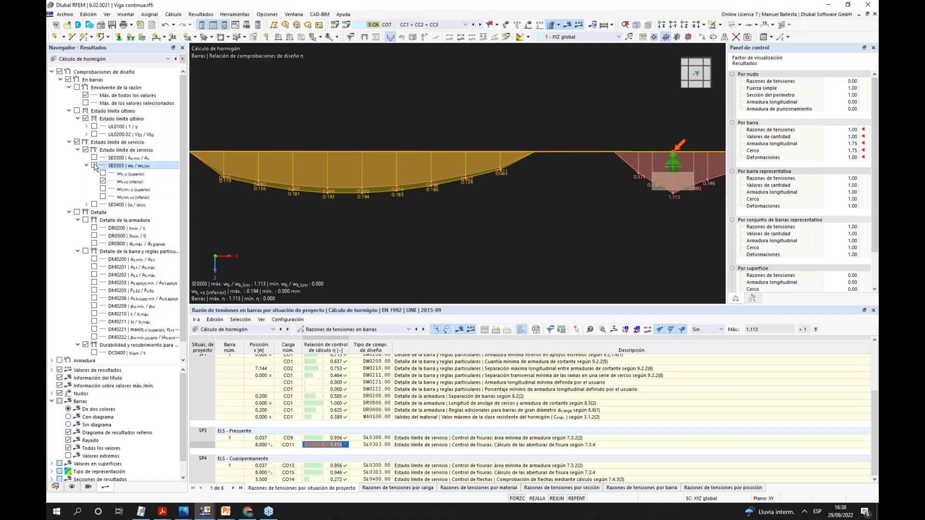
{"action": "scroll", "coordinate": [440, 203], "scroll_direction": "down", "scroll_amount": 1}
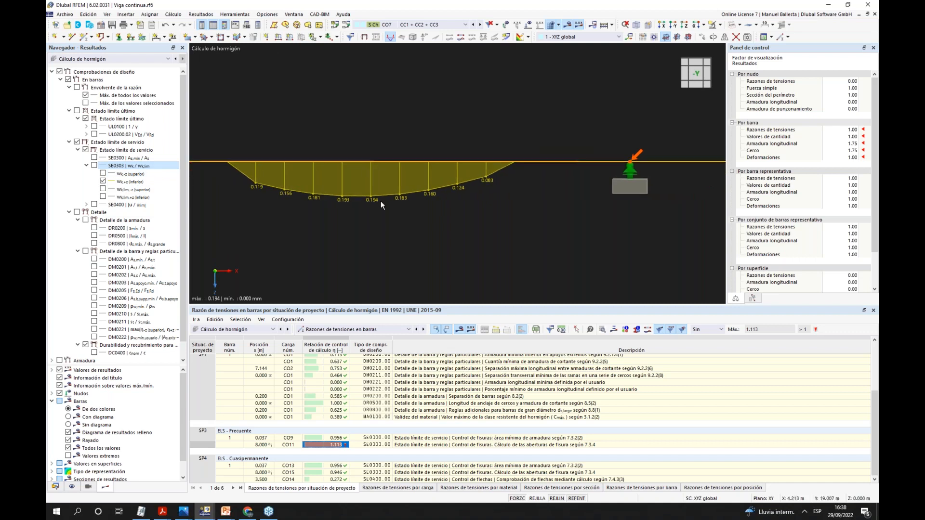
{"action": "left_click", "coordinate": [103, 174]}
{"action": "scroll", "coordinate": [640, 224], "scroll_direction": "down", "scroll_amount": 1}
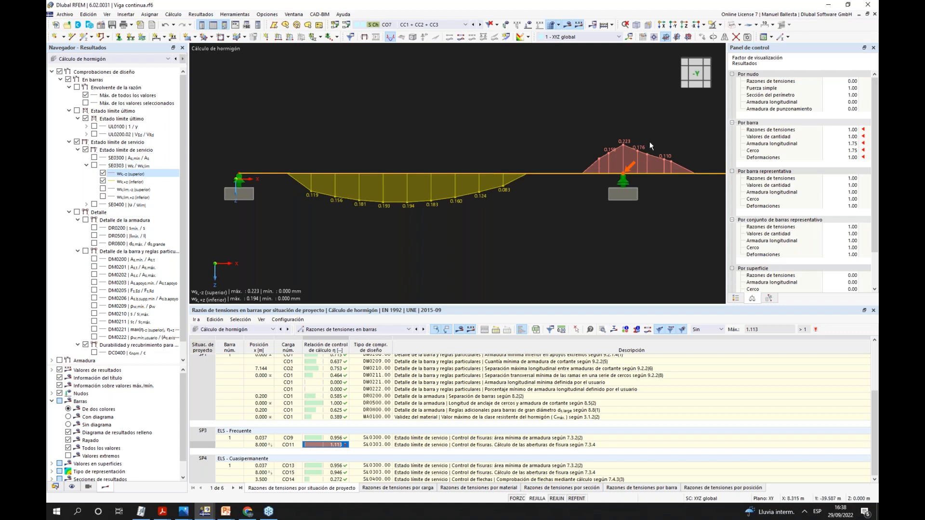
{"action": "scroll", "coordinate": [631, 143], "scroll_direction": "up", "scroll_amount": 2}
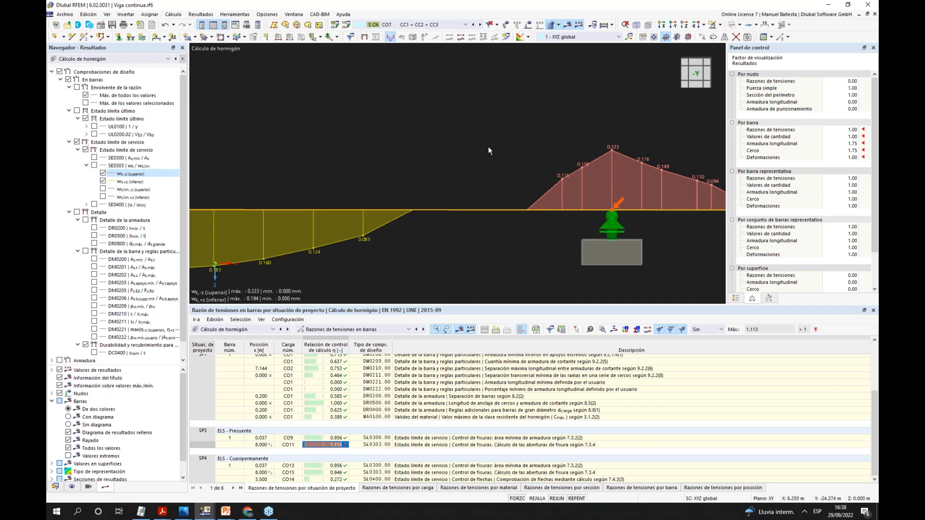
{"action": "scroll", "coordinate": [488, 147], "scroll_direction": "down", "scroll_amount": 3}
{"action": "middle_click_drag", "start_coordinate": [475, 155], "coordinate": [455, 163], "text": "ctrl"}
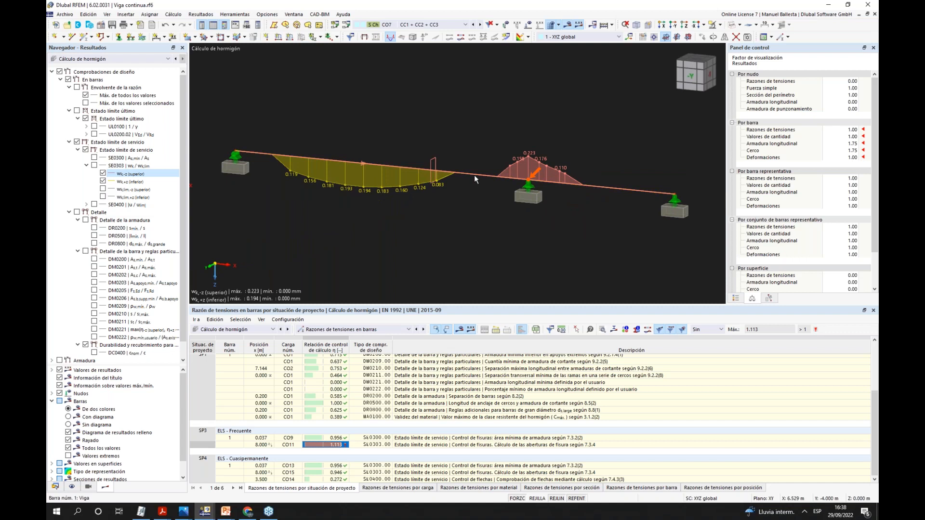
- Open the beam's longitudinal reinforcement for editing and select the additional upper bars over the intermediate support
{"action": "right_click", "coordinate": [474, 175]}
{"action": "mouse_move", "coordinate": [530, 205]}
{"action": "left_click", "coordinate": [680, 205]}
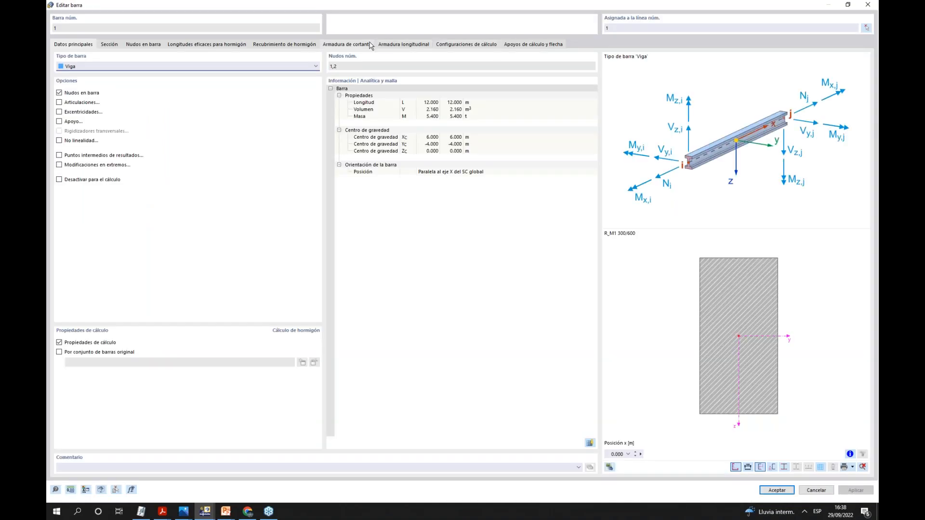
{"action": "left_click", "coordinate": [399, 45]}
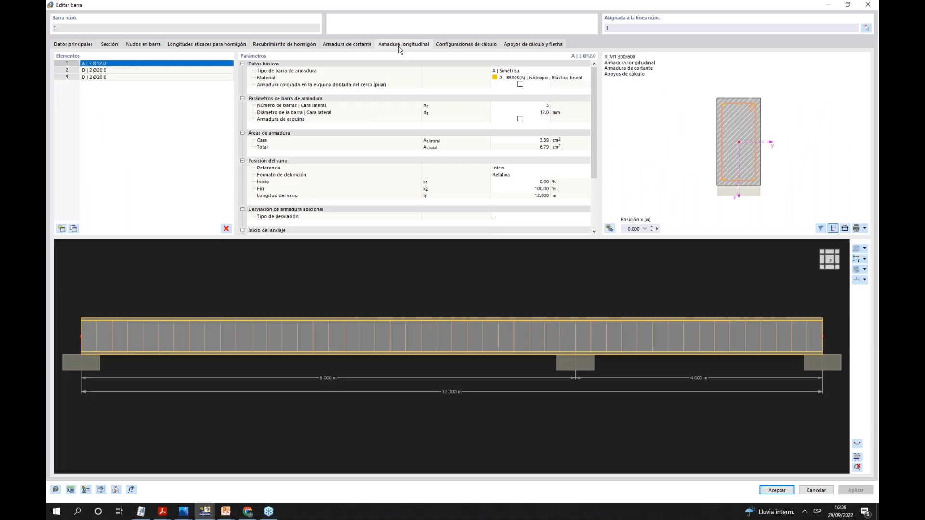
{"action": "left_click", "coordinate": [155, 79]}
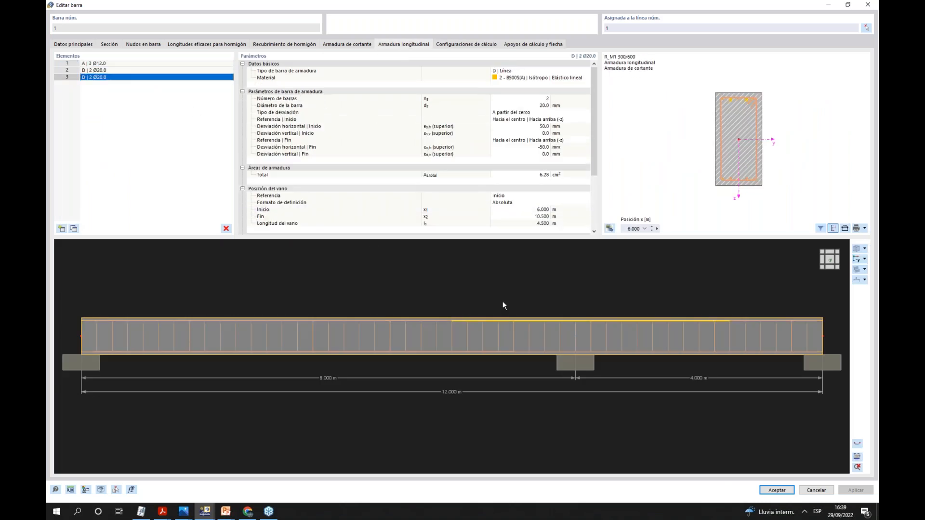
{"action": "middle_click_drag", "start_coordinate": [585, 322], "coordinate": [530, 361], "text": "ctrl"}
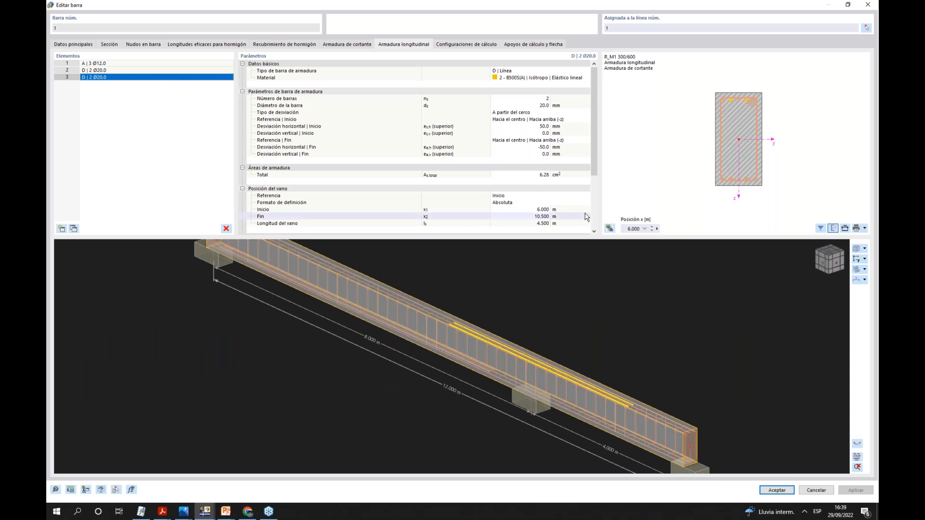
- Change the additional upper reinforcement over the intermediate support to 4 bars with a diameter of 16 mm
{"action": "left_click", "coordinate": [543, 99]}
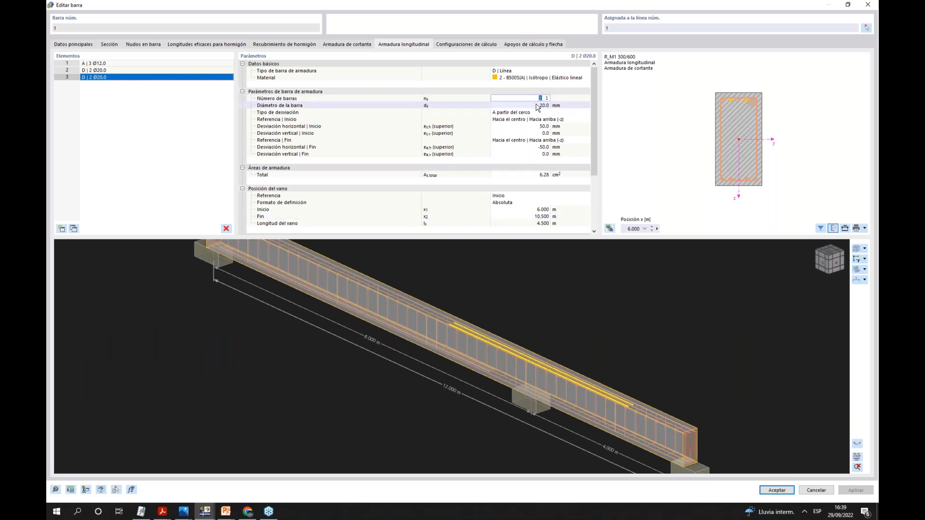
{"action": "left_click", "coordinate": [530, 106]}
{"action": "left_click", "coordinate": [530, 107]}
{"action": "type", "text": "16"}
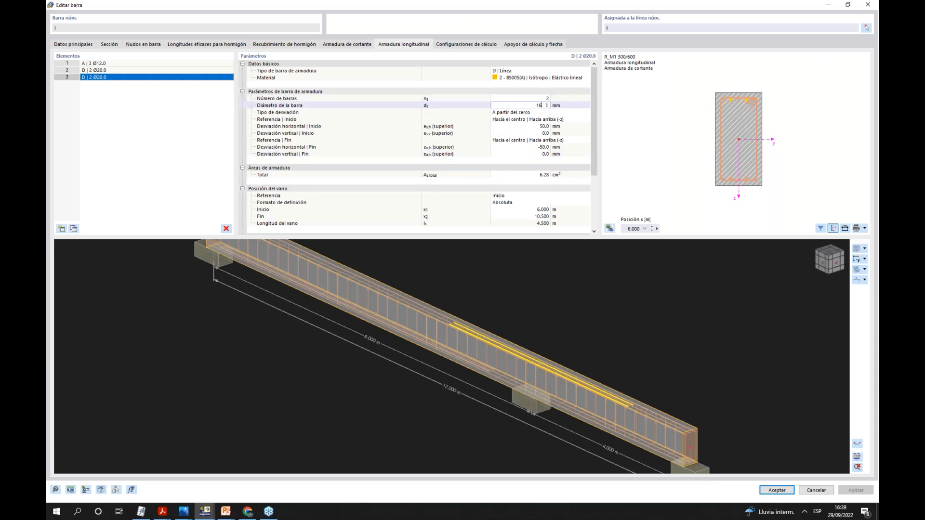
{"action": "left_click", "coordinate": [536, 99]}
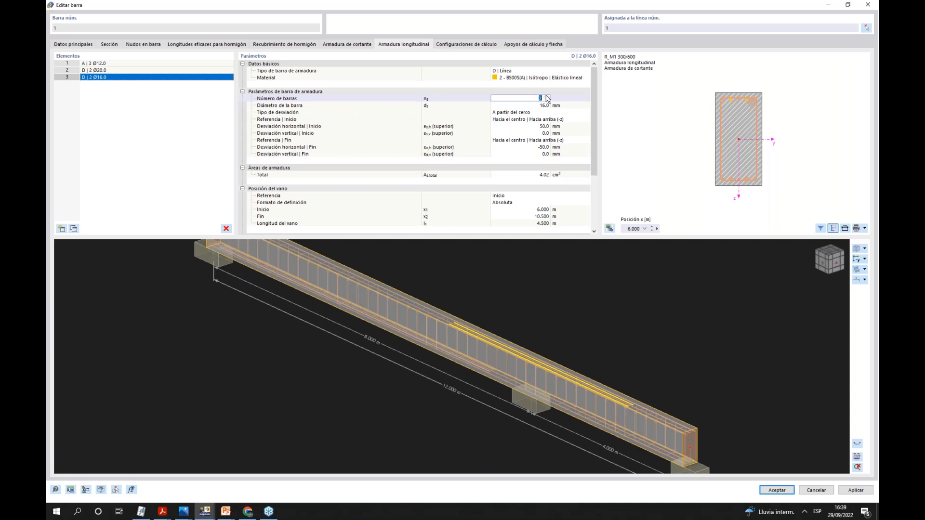
{"action": "left_click", "coordinate": [536, 107]}
{"action": "left_click", "coordinate": [540, 98]}
{"action": "type", "text": "4"}
{"action": "left_click", "coordinate": [538, 105]}
- Set the upper bars' horizontal offsets to 60 mm at the start and -60 mm at the end, and accept the member changes
{"action": "middle_click_drag", "start_coordinate": [605, 395], "coordinate": [490, 354], "text": "ctrl"}
{"action": "scroll", "coordinate": [488, 355], "scroll_direction": "up", "scroll_amount": 2}
{"action": "scroll", "coordinate": [439, 358], "scroll_direction": "up", "scroll_amount": 3}
{"action": "scroll", "coordinate": [744, 119], "scroll_direction": "up", "scroll_amount": 3}
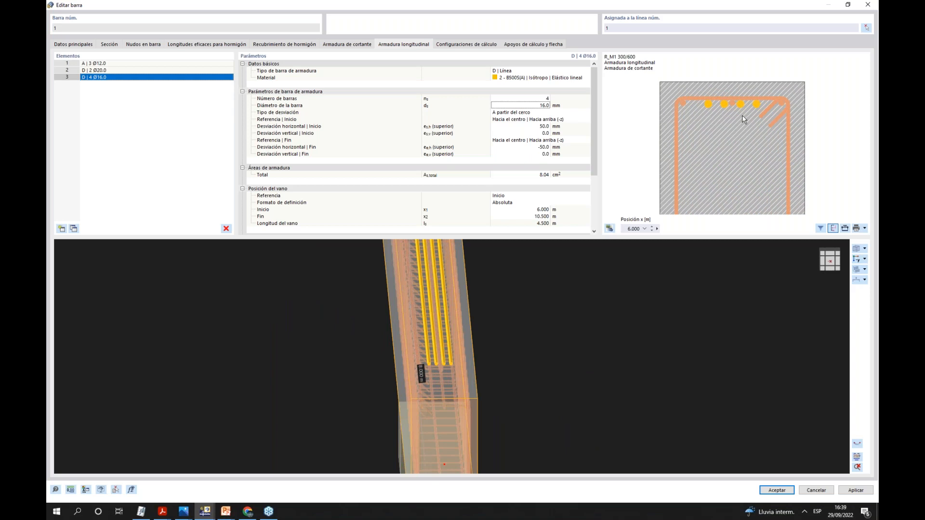
{"action": "left_click", "coordinate": [534, 126]}
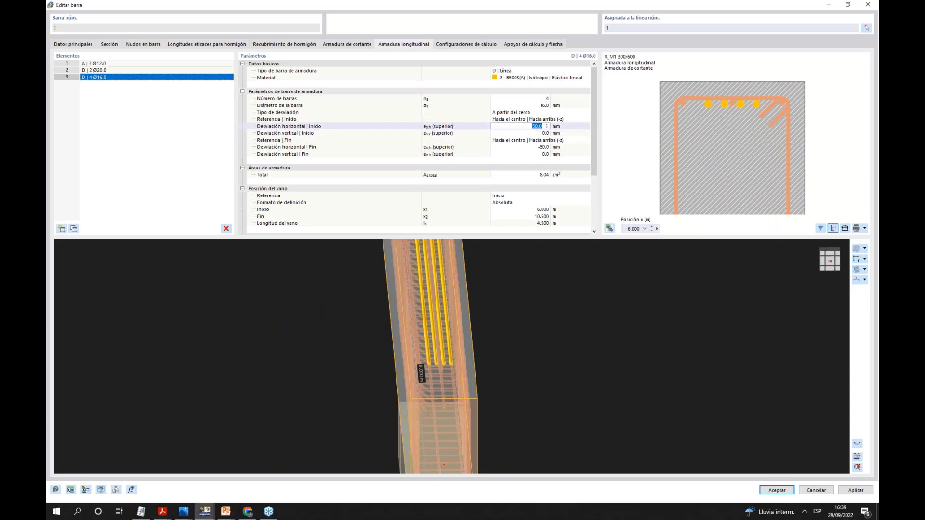
{"action": "left_click", "coordinate": [533, 147]}
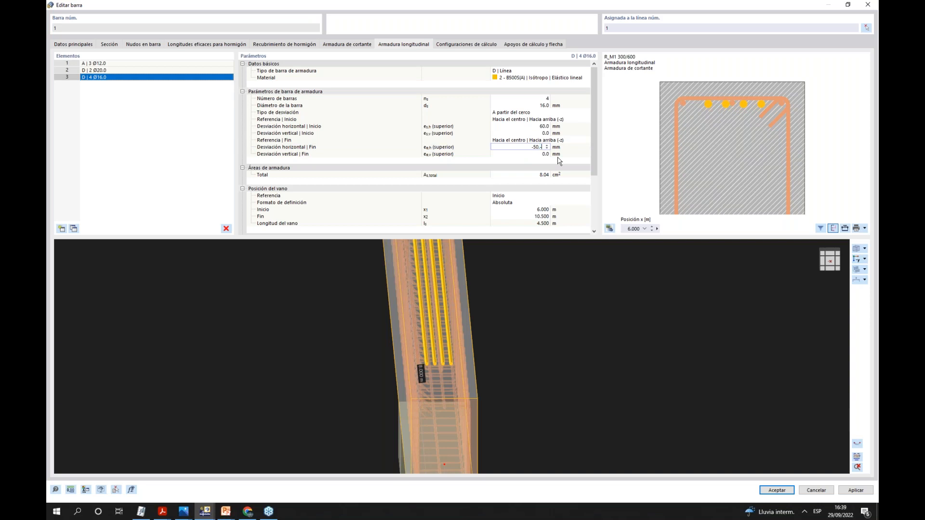
{"action": "double_click", "coordinate": [522, 147]}
{"action": "type", "text": "-"}
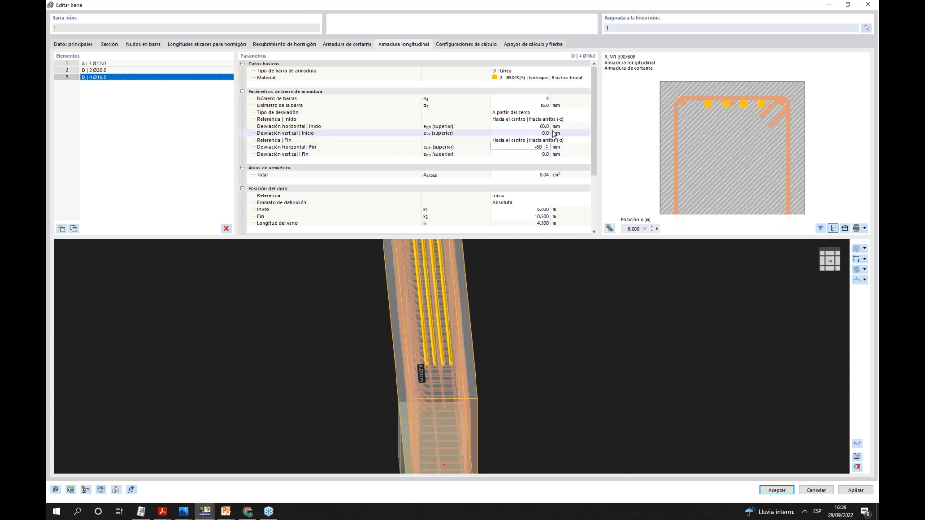
{"action": "left_click", "coordinate": [543, 128]}
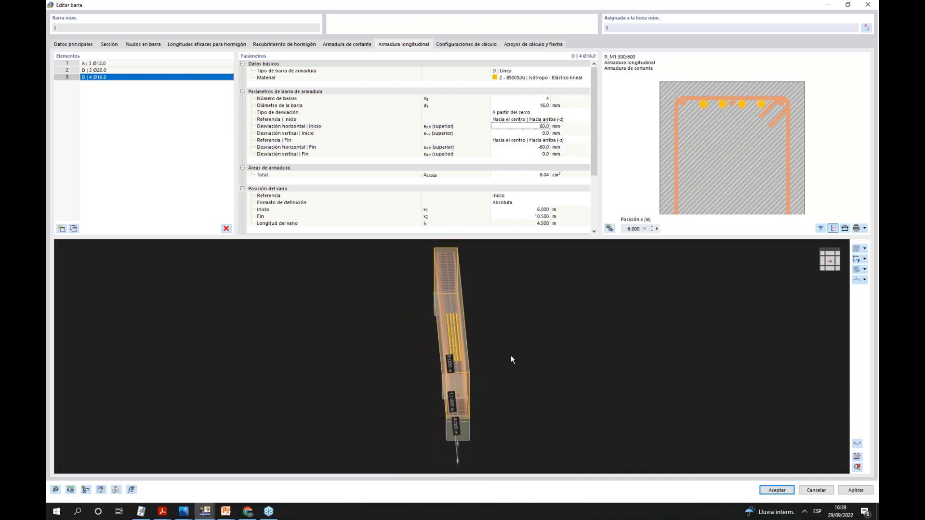
{"action": "left_click", "coordinate": [777, 490]}
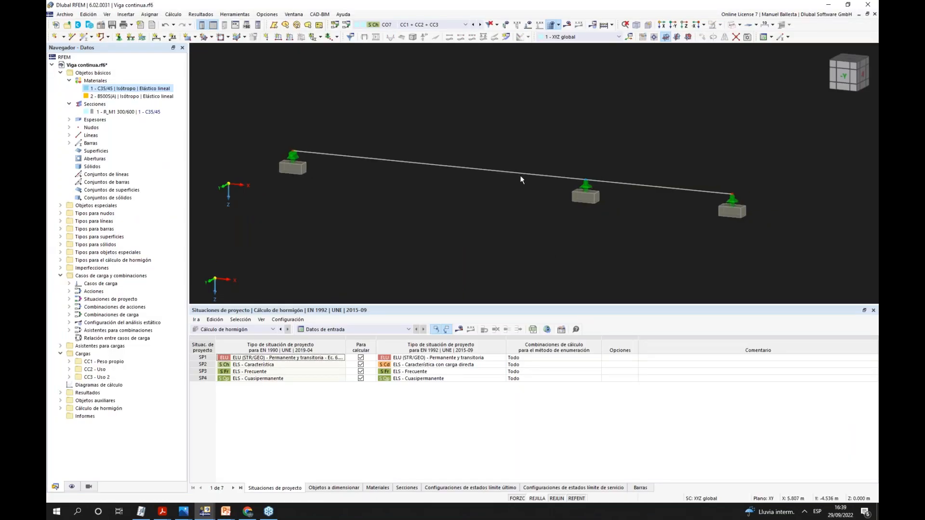
- Reopen the beam's longitudinal reinforcement and add a fourth reinforcement element of type D | Línea
{"action": "right_click", "coordinate": [509, 172]}
{"action": "mouse_move", "coordinate": [535, 200]}
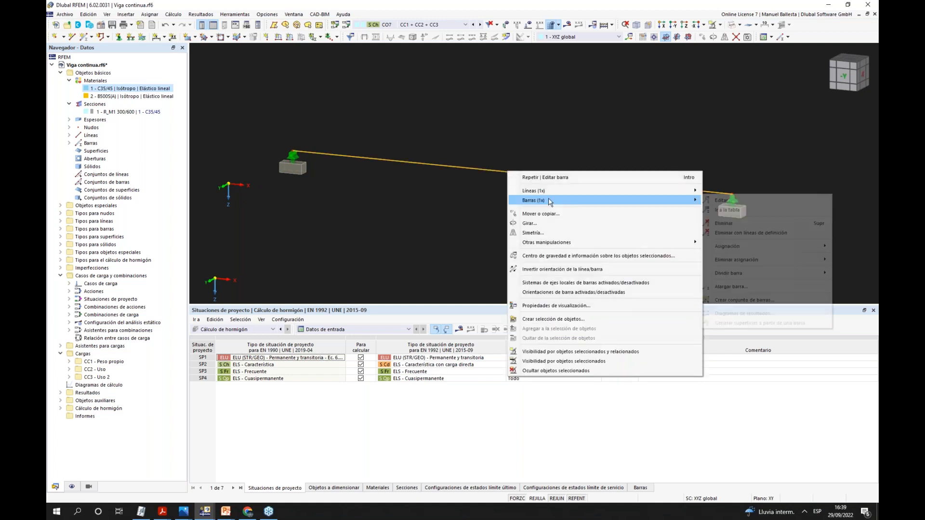
{"action": "left_click", "coordinate": [732, 202]}
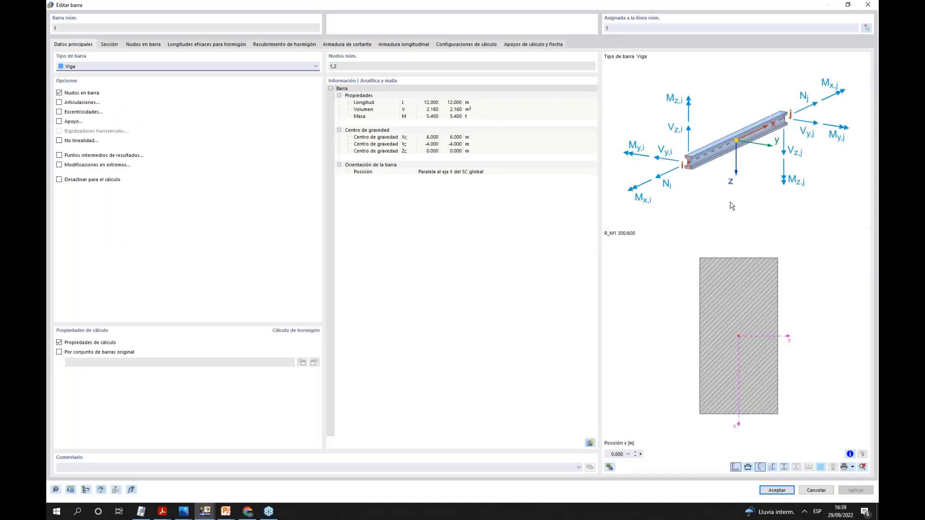
{"action": "left_click", "coordinate": [412, 44]}
{"action": "left_click", "coordinate": [140, 77]}
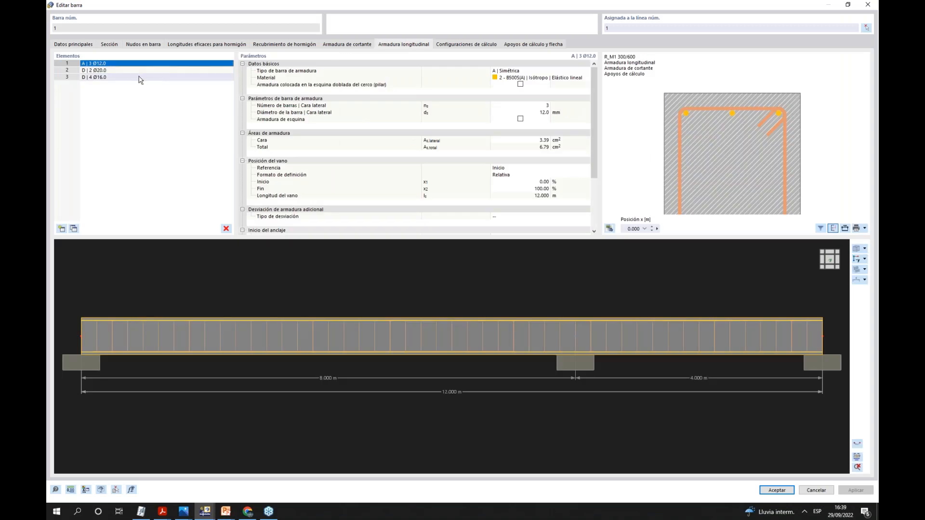
{"action": "left_click", "coordinate": [61, 228]}
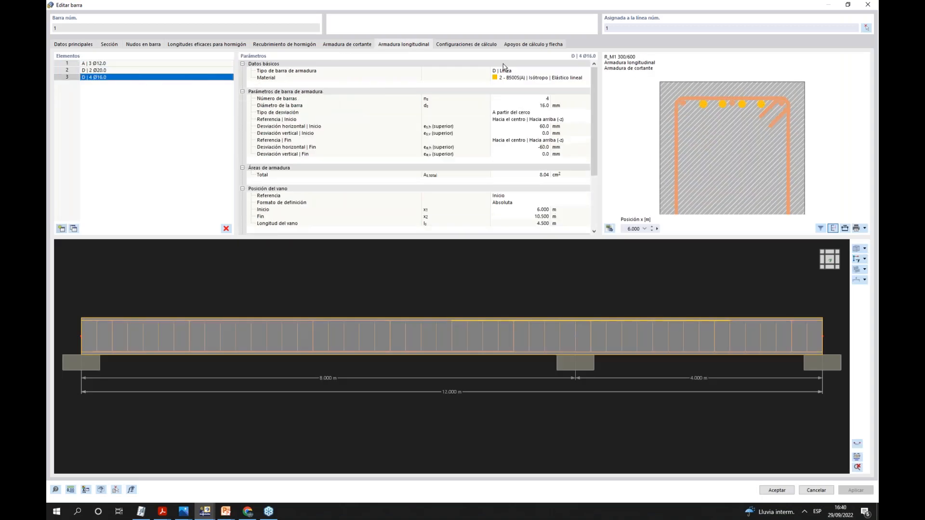
{"action": "left_click", "coordinate": [532, 70]}
{"action": "left_click", "coordinate": [532, 71]}
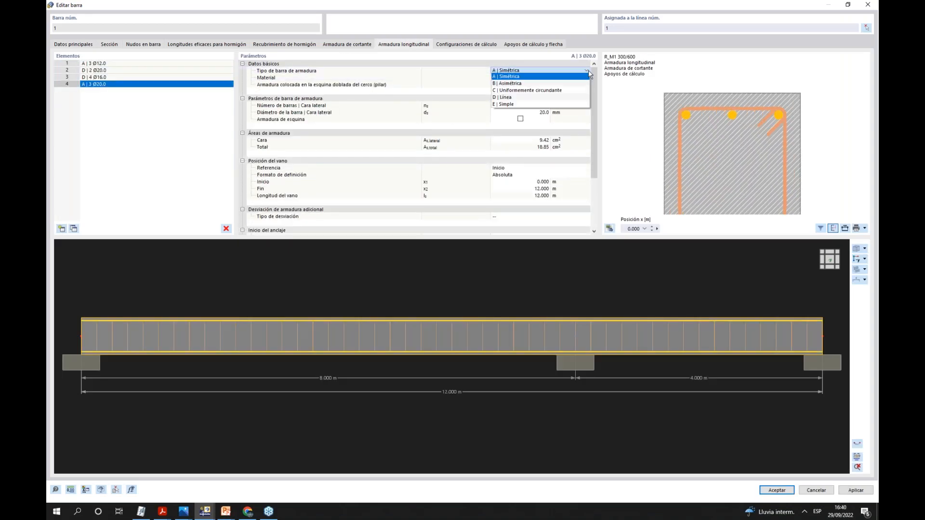
{"action": "left_click", "coordinate": [562, 98]}
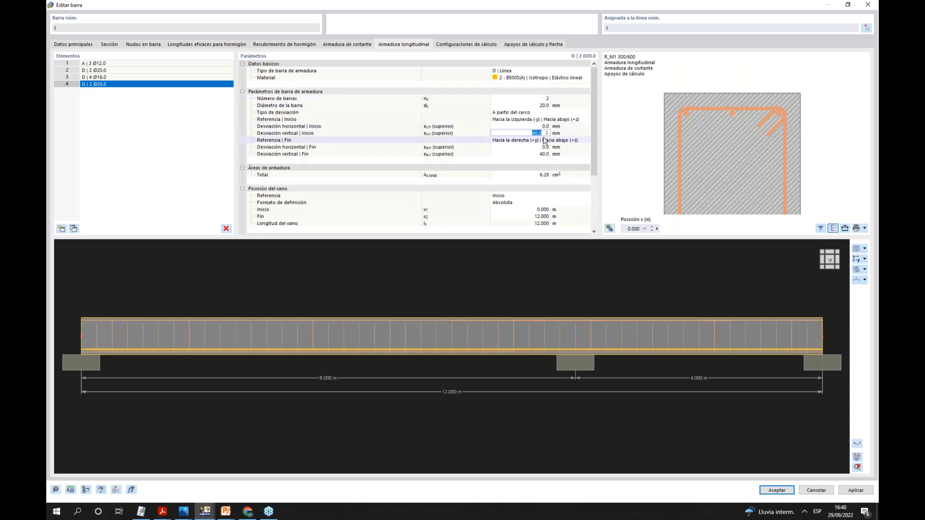
- Set the new line reinforcement's vertical offsets to 200 mm at both the start and the end
{"action": "left_click", "coordinate": [534, 119]}
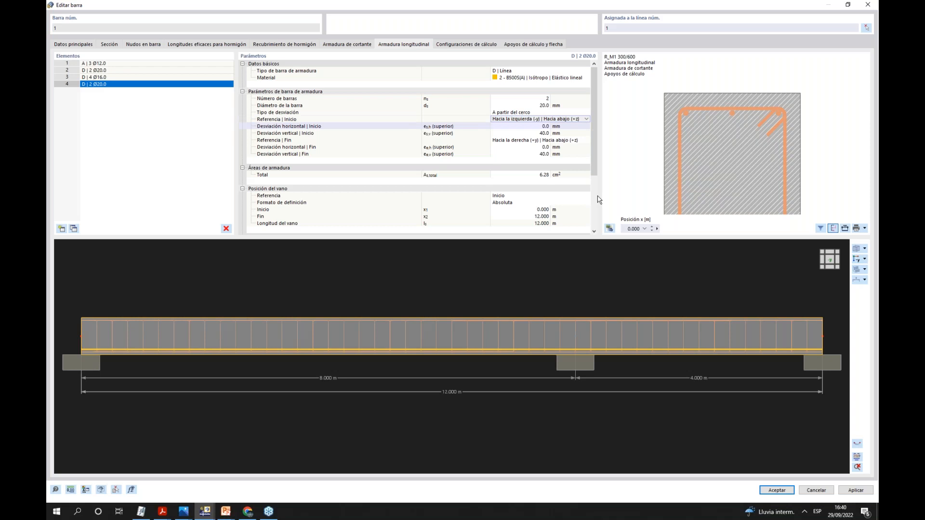
{"action": "middle_click_drag", "start_coordinate": [716, 380], "coordinate": [451, 426], "text": "ctrl"}
{"action": "scroll", "coordinate": [450, 426], "scroll_direction": "up", "scroll_amount": 2}
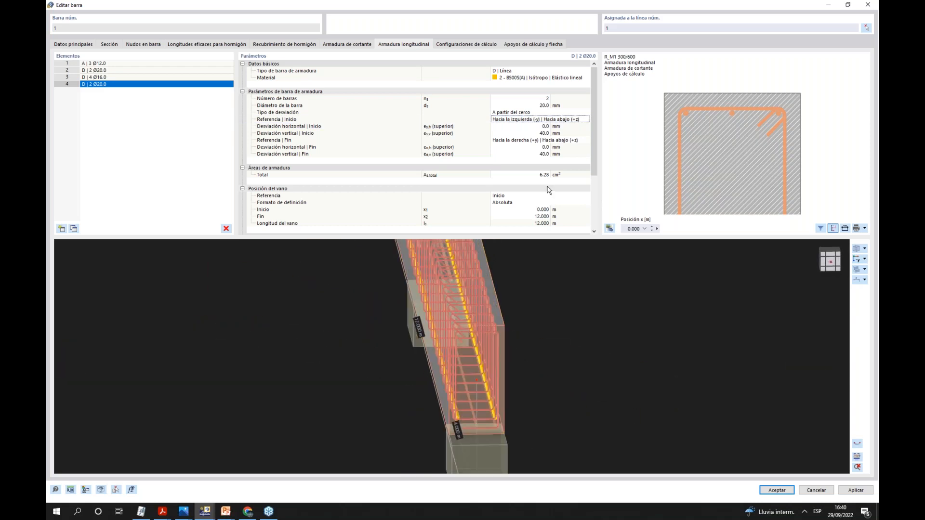
{"action": "left_click", "coordinate": [544, 154]}
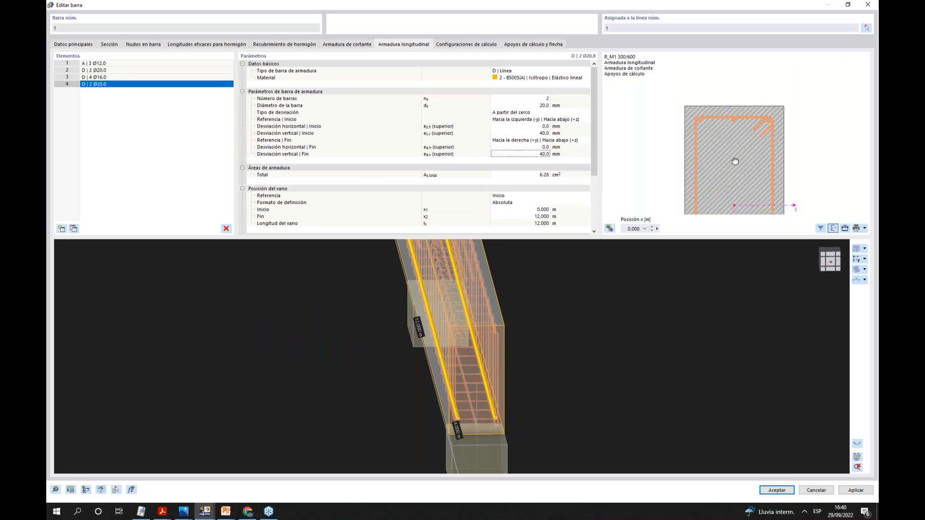
{"action": "double_click", "coordinate": [536, 154]}
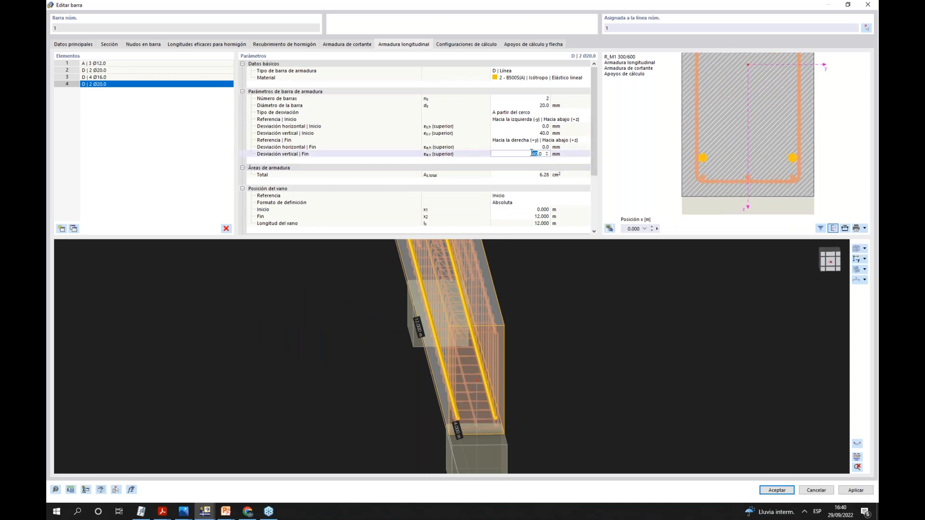
{"action": "type", "text": "200"}
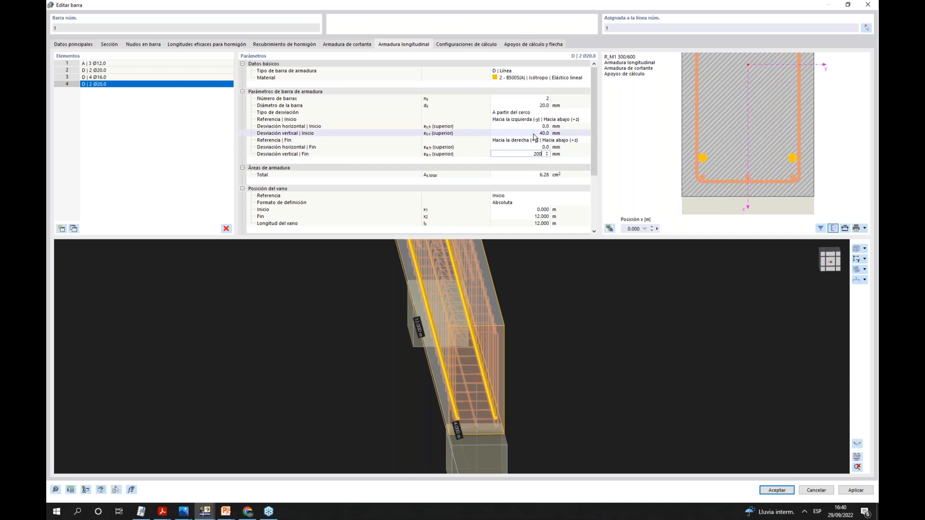
{"action": "double_click", "coordinate": [534, 133]}
{"action": "type", "text": "200"}
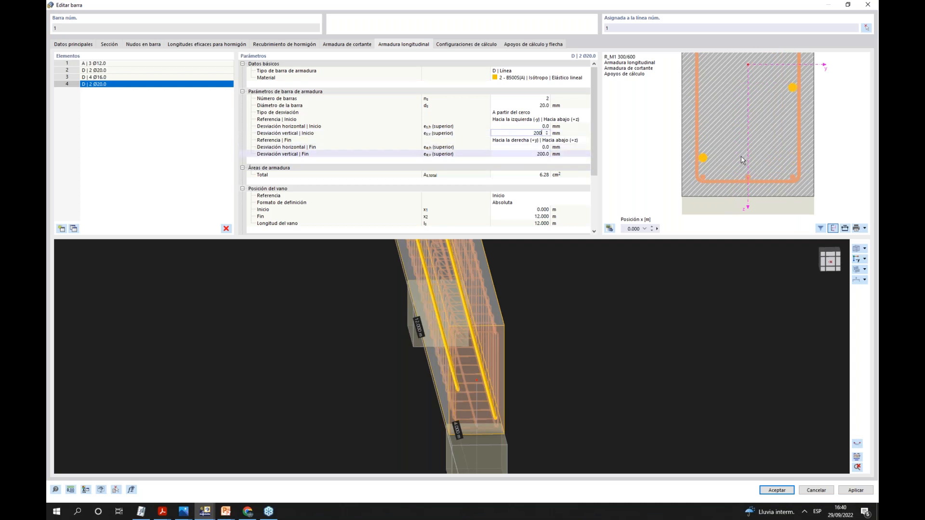
{"action": "key", "text": "Return"}
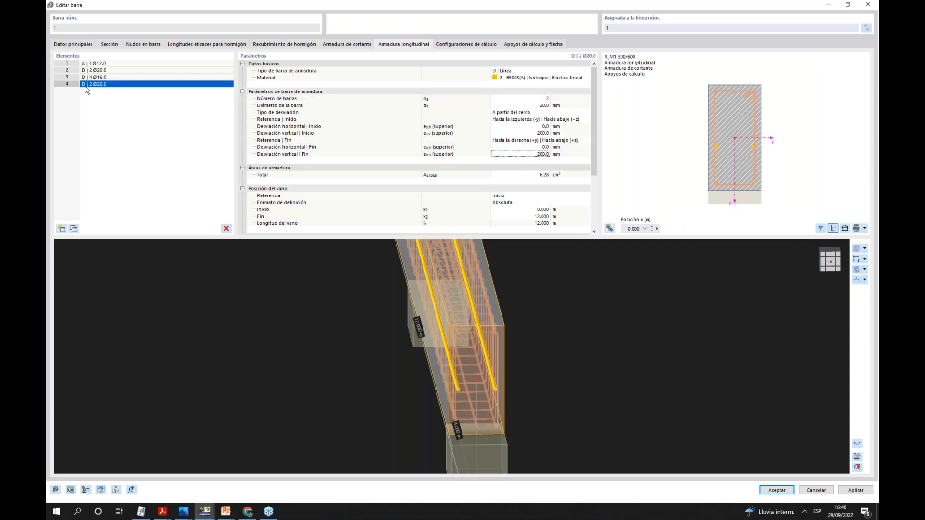
- Delete the fourth line reinforcement element, accept the member changes and recalculate the concrete design
{"action": "left_click", "coordinate": [221, 228]}
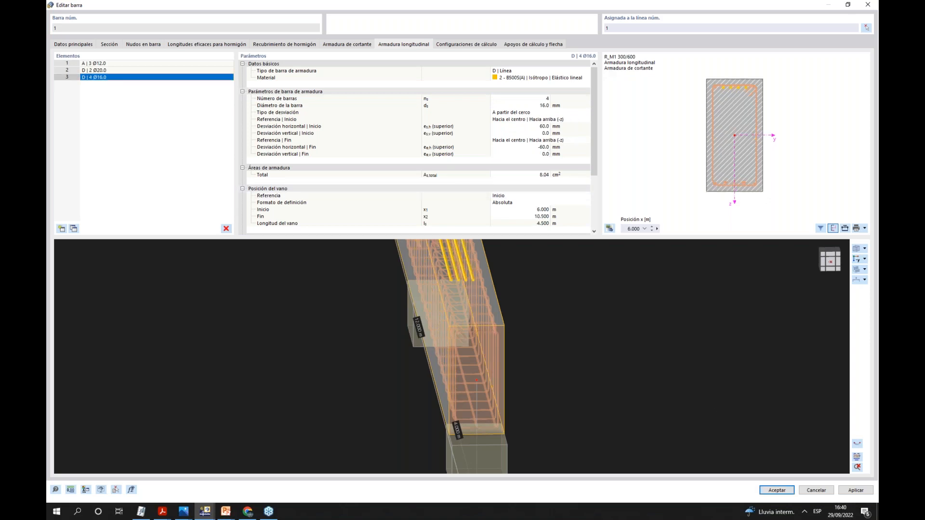
{"action": "left_click", "coordinate": [776, 490]}
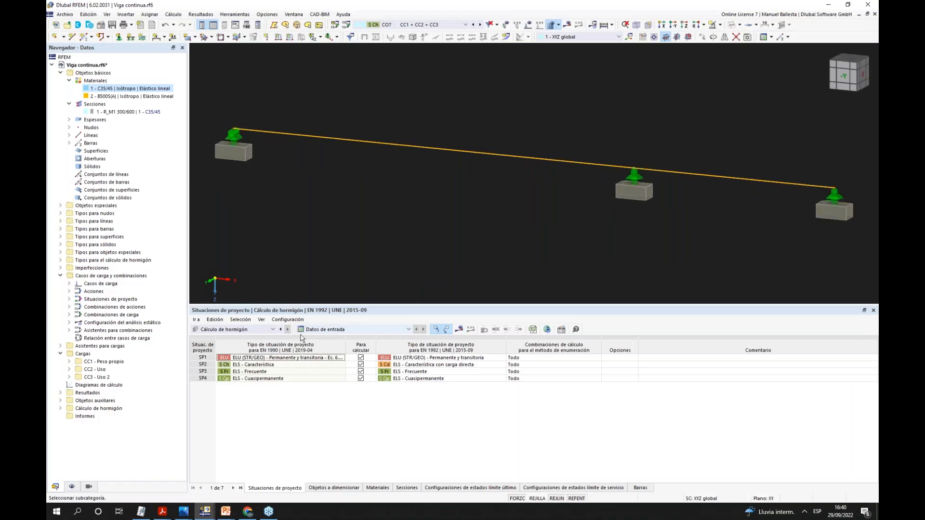
{"action": "left_click", "coordinate": [459, 332]}
{"action": "left_click", "coordinate": [495, 292]}
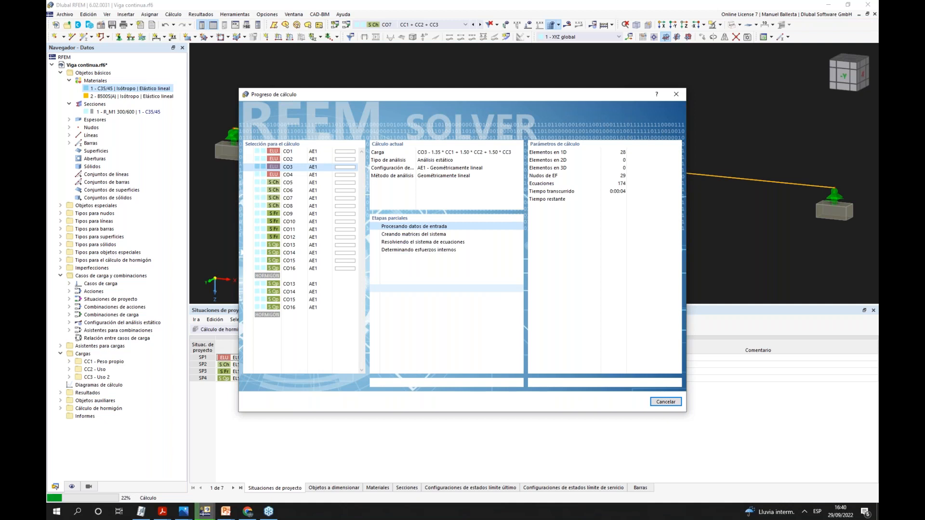
{"action": "left_click_drag", "start_coordinate": [555, 100], "coordinate": [449, 156]}
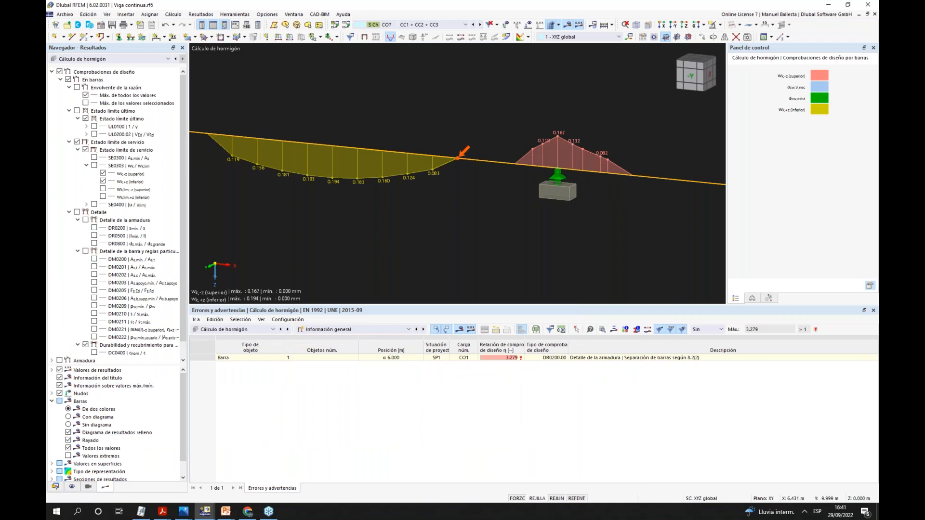
- Display the SE0303 crack width design ratio on the beam instead of the upper and lower crack width values
{"action": "scroll", "coordinate": [574, 139], "scroll_direction": "down", "scroll_amount": 2}
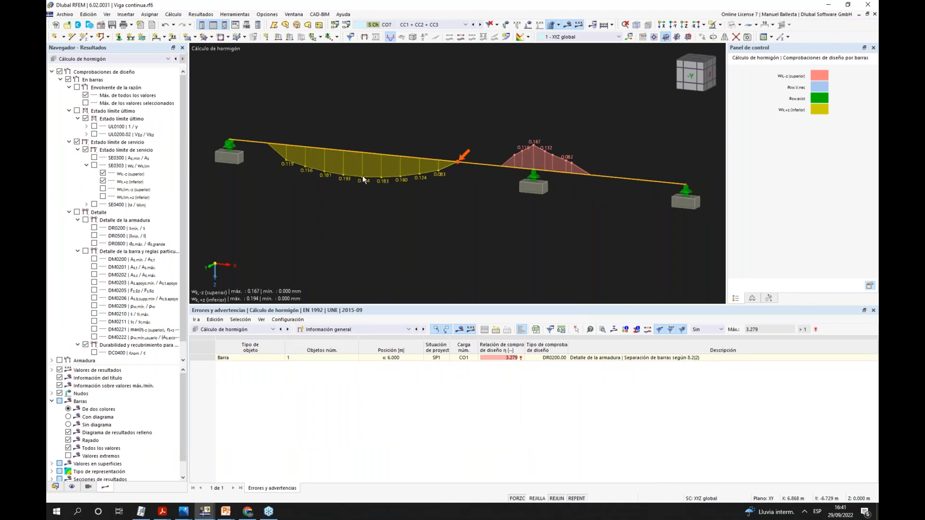
{"action": "left_click", "coordinate": [94, 165]}
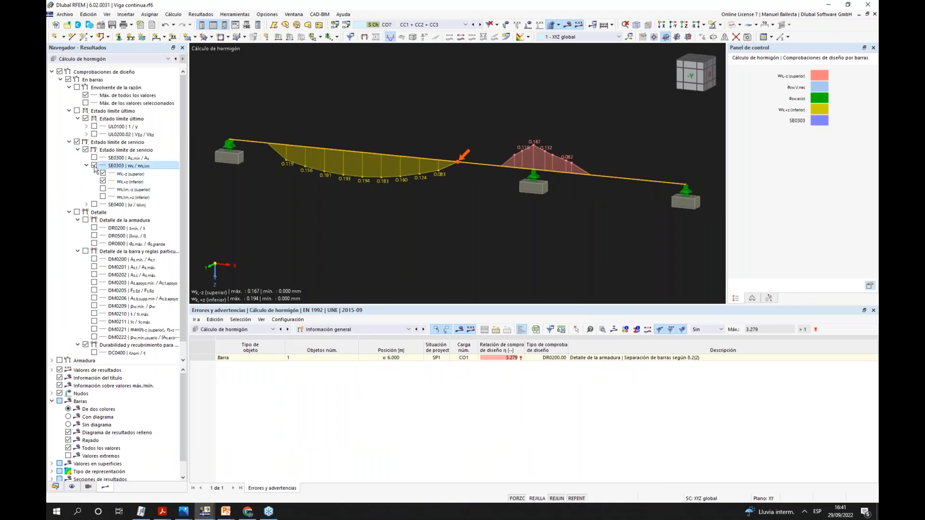
{"action": "left_click", "coordinate": [102, 181]}
{"action": "left_click", "coordinate": [103, 173]}
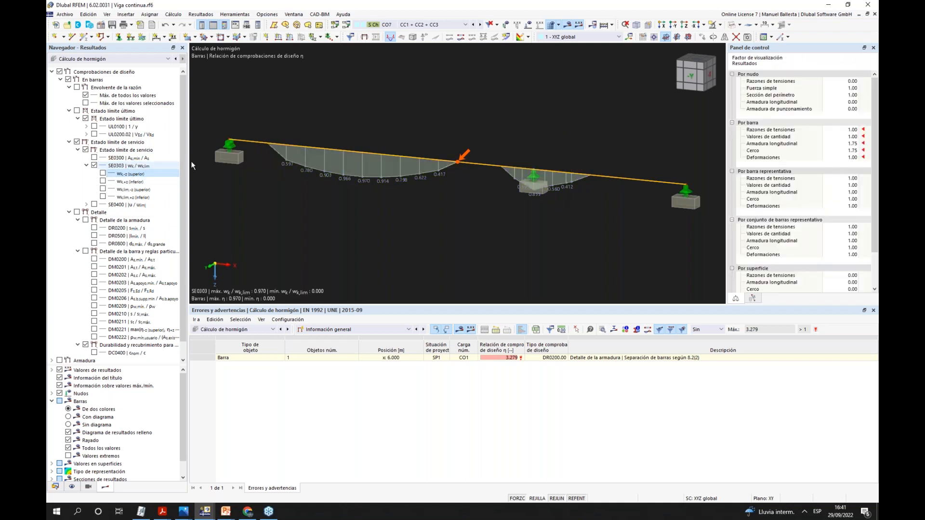
{"action": "middle_click_drag", "start_coordinate": [482, 218], "coordinate": [516, 210], "text": "ctrl"}
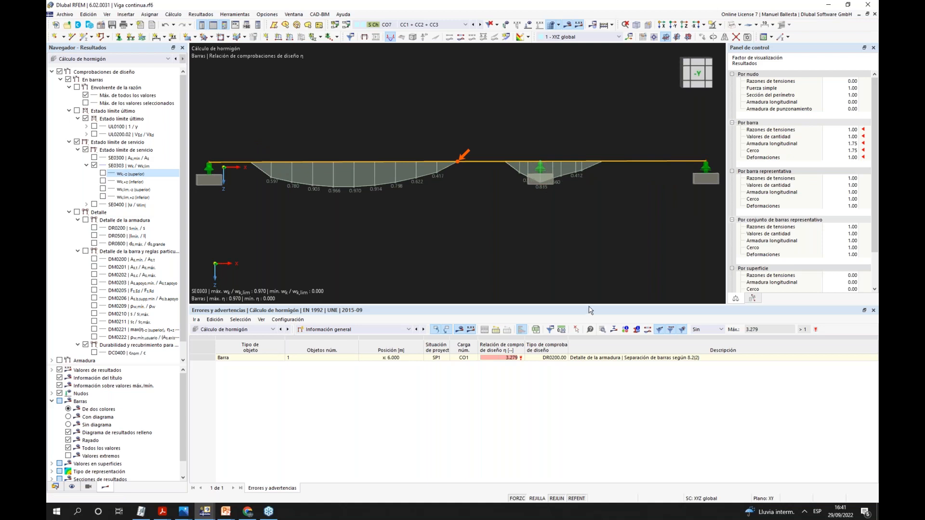
- Examine the DR0200.00 bar spacing entry in the errors and warnings table
{"action": "left_click_drag", "start_coordinate": [588, 309], "coordinate": [588, 295]}
{"action": "left_click", "coordinate": [510, 344]}
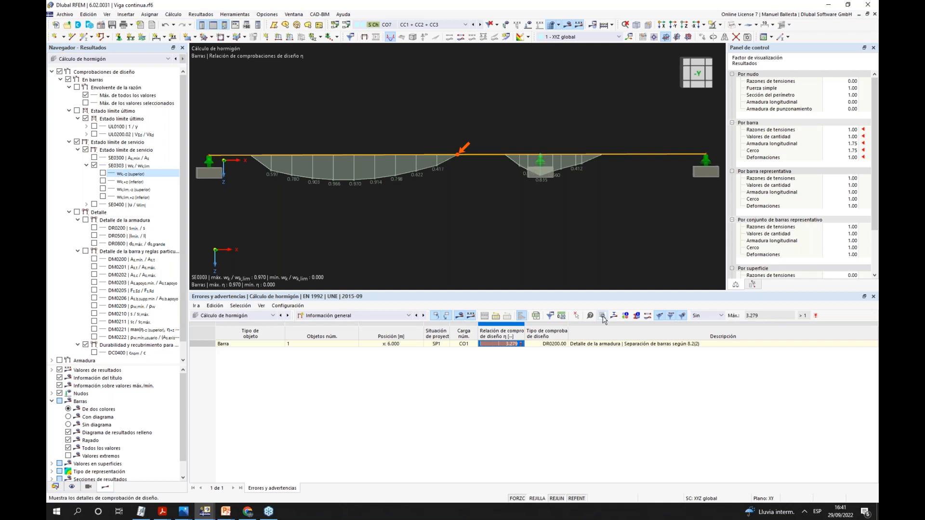
{"action": "left_click", "coordinate": [378, 315]}
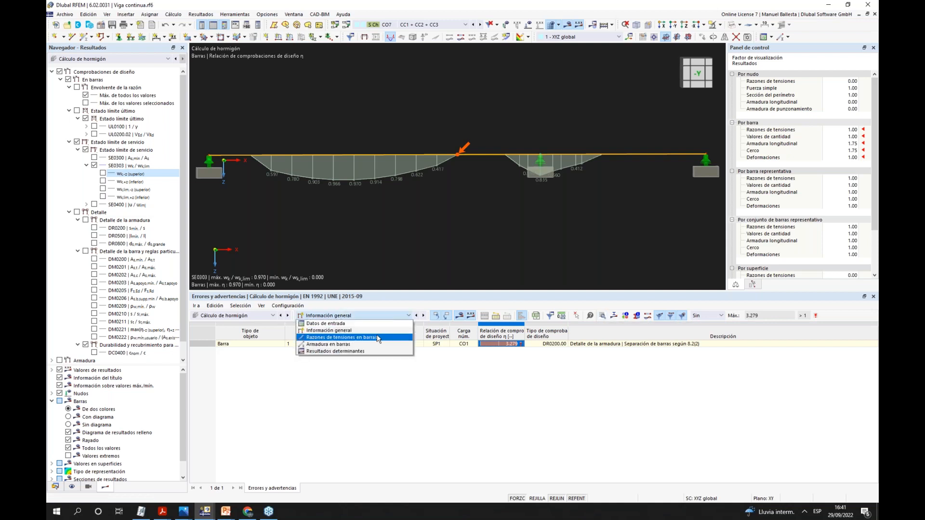
{"action": "left_click", "coordinate": [468, 198]}
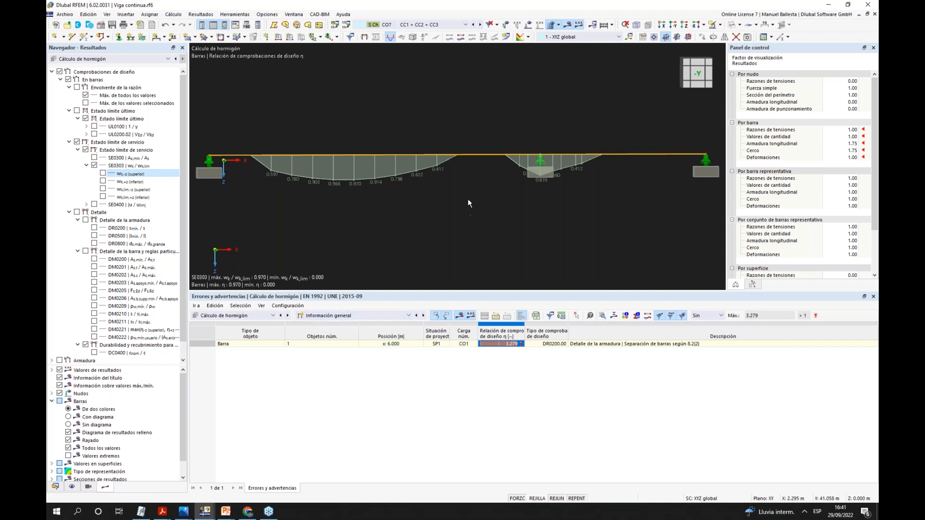
- Reopen the beam's longitudinal reinforcement and select the four 16 mm upper bars to inspect their spacing in the section
{"action": "right_click", "coordinate": [482, 155]}
{"action": "right_click", "coordinate": [476, 152]}
{"action": "right_click", "coordinate": [463, 154]}
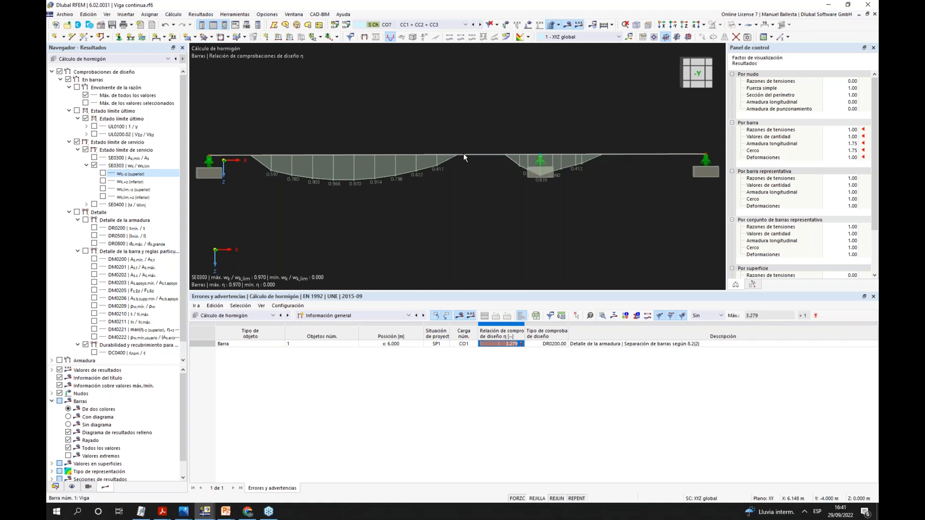
{"action": "mouse_move", "coordinate": [554, 183]}
{"action": "left_click", "coordinate": [701, 183]}
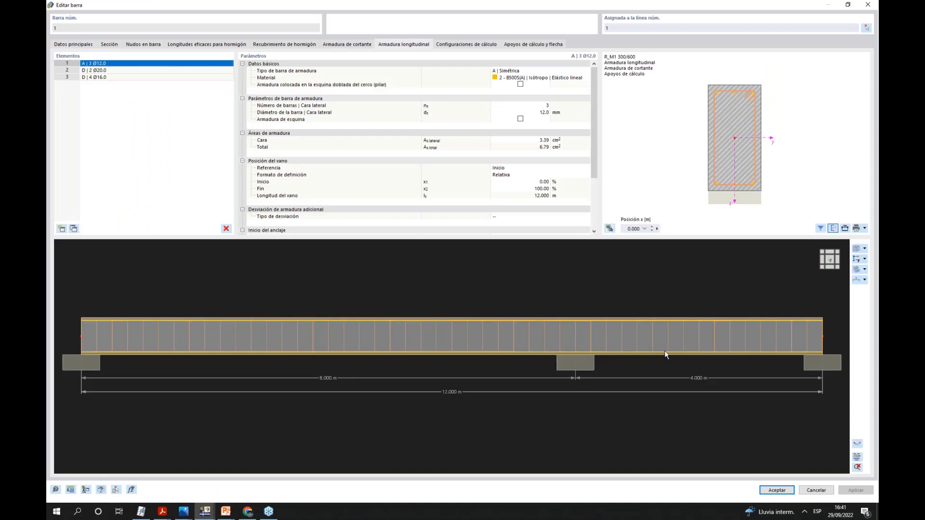
{"action": "middle_click_drag", "start_coordinate": [664, 351], "coordinate": [455, 330], "text": "ctrl"}
{"action": "scroll", "coordinate": [456, 329], "scroll_direction": "up", "scroll_amount": 5}
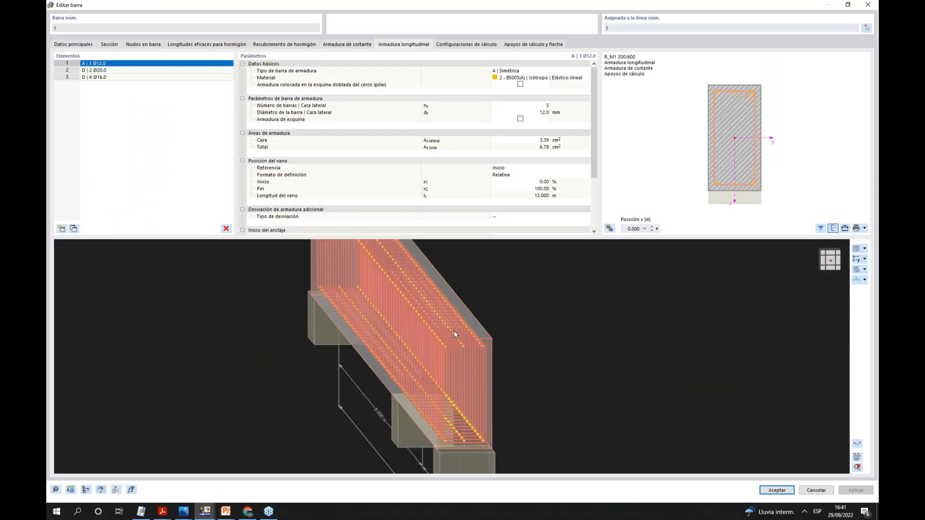
{"action": "left_click", "coordinate": [134, 78]}
{"action": "middle_click_drag", "start_coordinate": [667, 368], "coordinate": [646, 359], "text": "ctrl"}
{"action": "scroll", "coordinate": [747, 83], "scroll_direction": "up", "scroll_amount": 4}
{"action": "scroll", "coordinate": [716, 97], "scroll_direction": "up", "scroll_amount": 3}
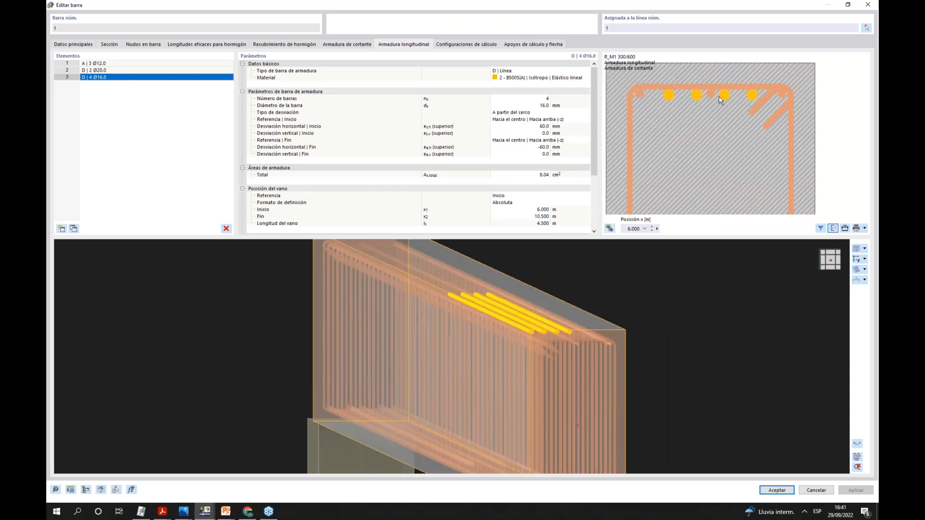
- Try horizontal offsets of 80 mm and 70 mm at the start and -70 mm at the end for the four 16 mm bars
{"action": "double_click", "coordinate": [535, 127]}
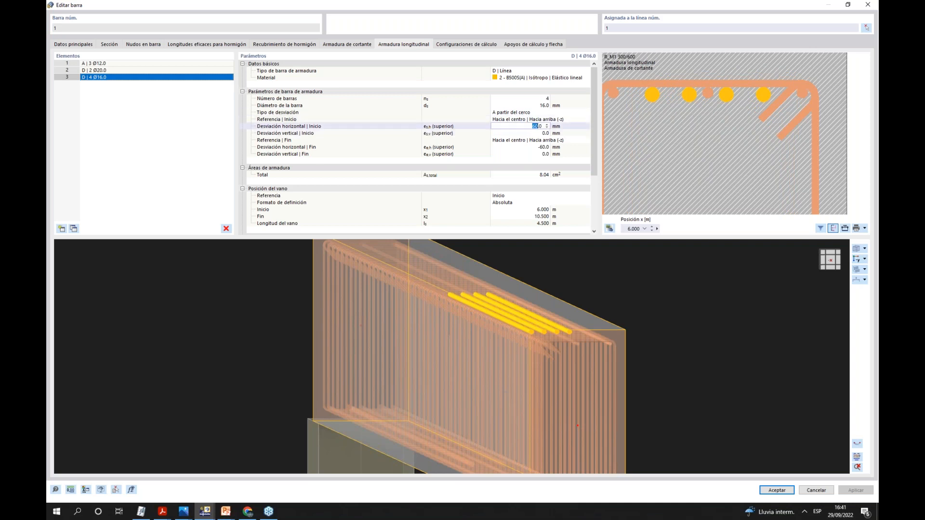
{"action": "left_click_drag", "start_coordinate": [530, 126], "coordinate": [542, 126]}
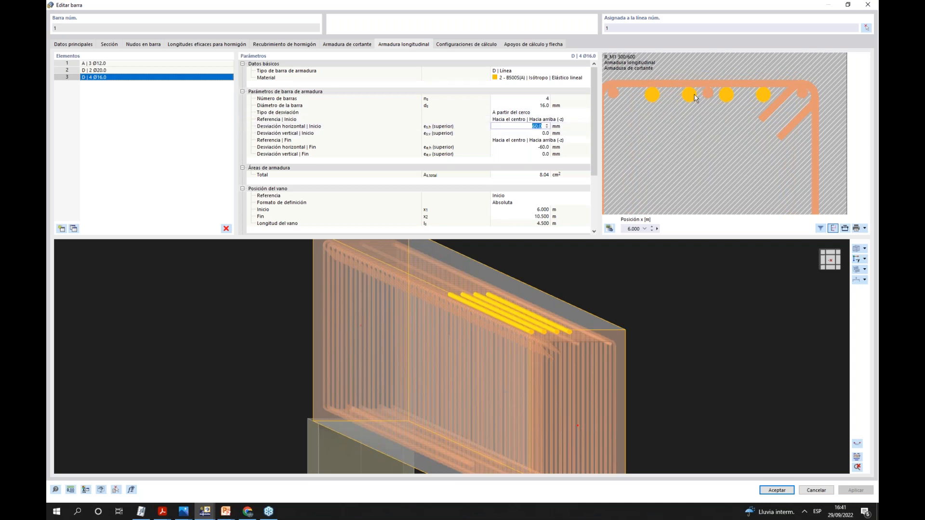
{"action": "type", "text": "80"}
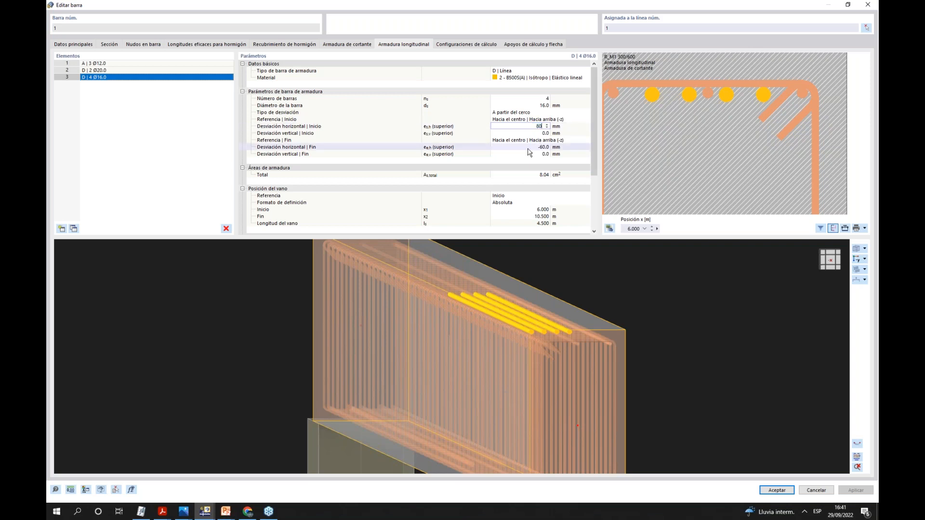
{"action": "left_click", "coordinate": [539, 147]}
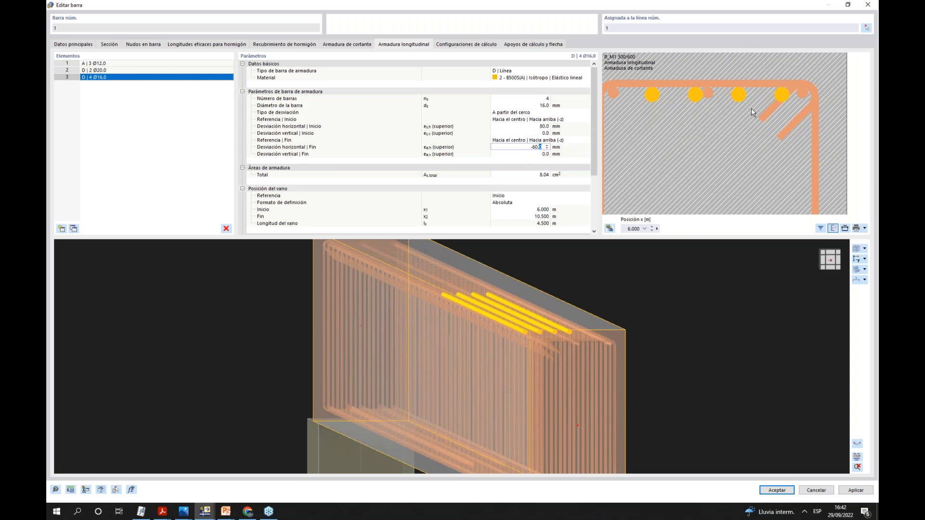
{"action": "left_click", "coordinate": [535, 125]}
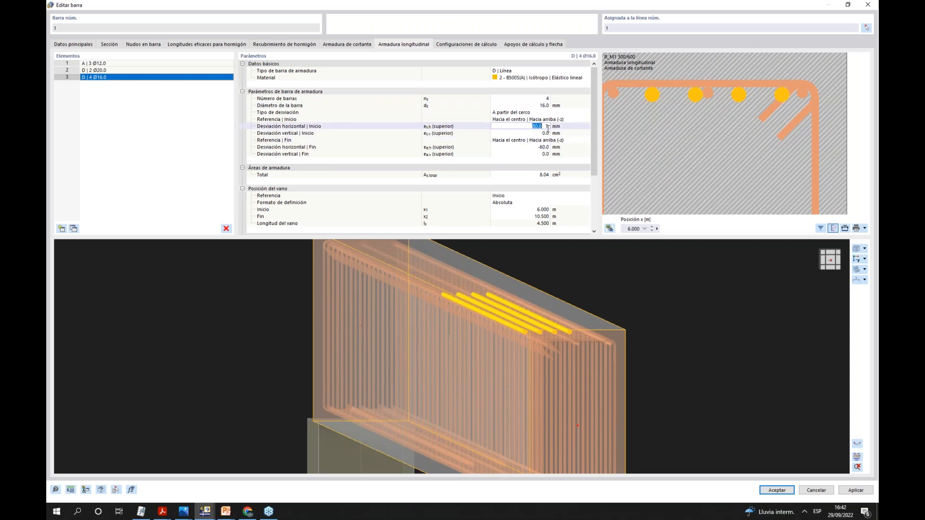
{"action": "type", "text": "70"}
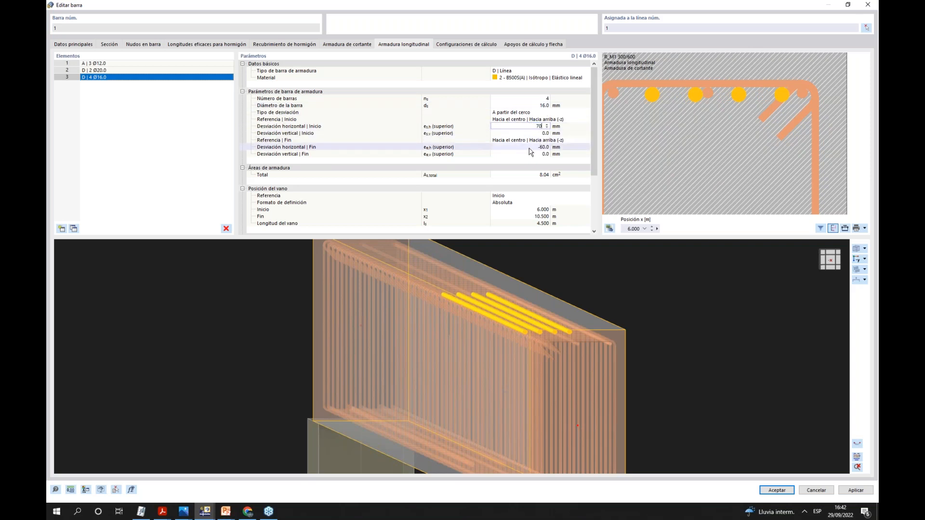
{"action": "left_click", "coordinate": [527, 147]}
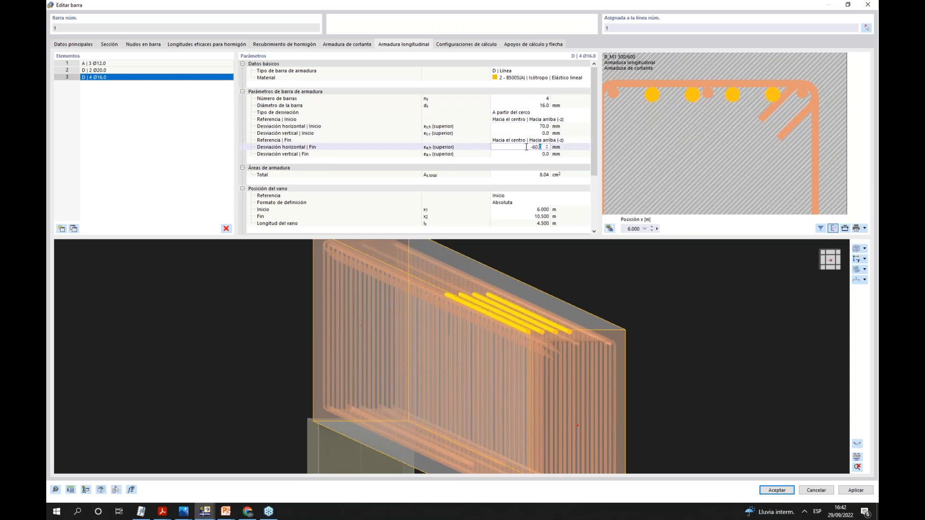
- Set the four 16 mm bars' horizontal offsets to 75 mm at the start and -75 mm at the end, and accept the member changes
{"action": "left_click", "coordinate": [521, 127]}
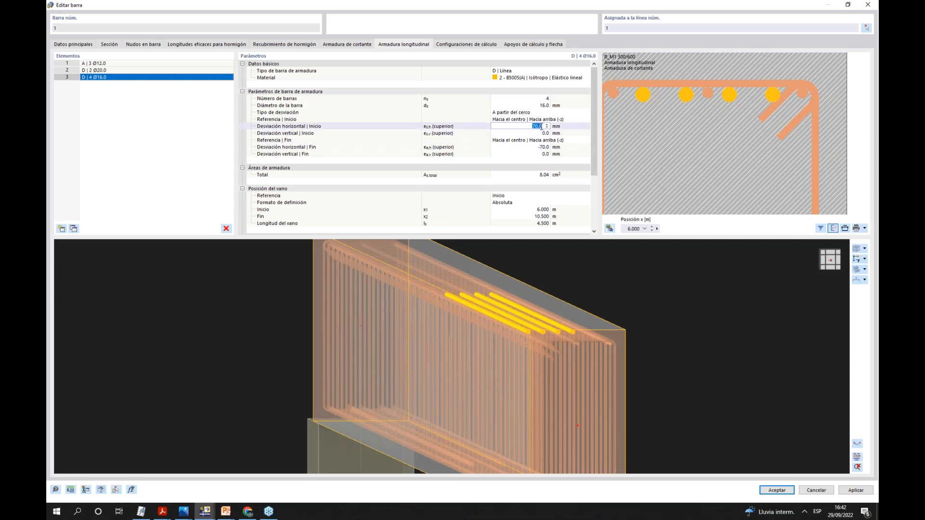
{"action": "type", "text": "75"}
{"action": "left_click", "coordinate": [534, 147]}
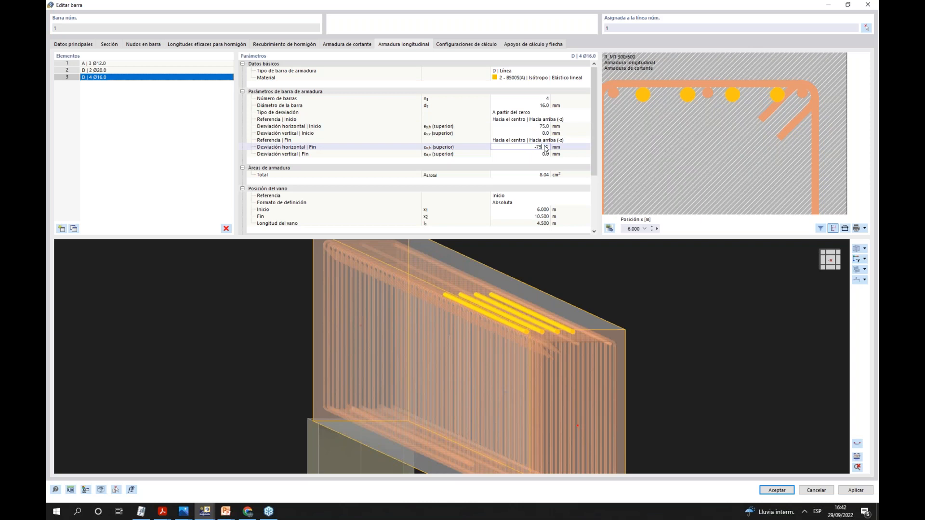
{"action": "left_click", "coordinate": [536, 127]}
{"action": "left_click", "coordinate": [535, 147]}
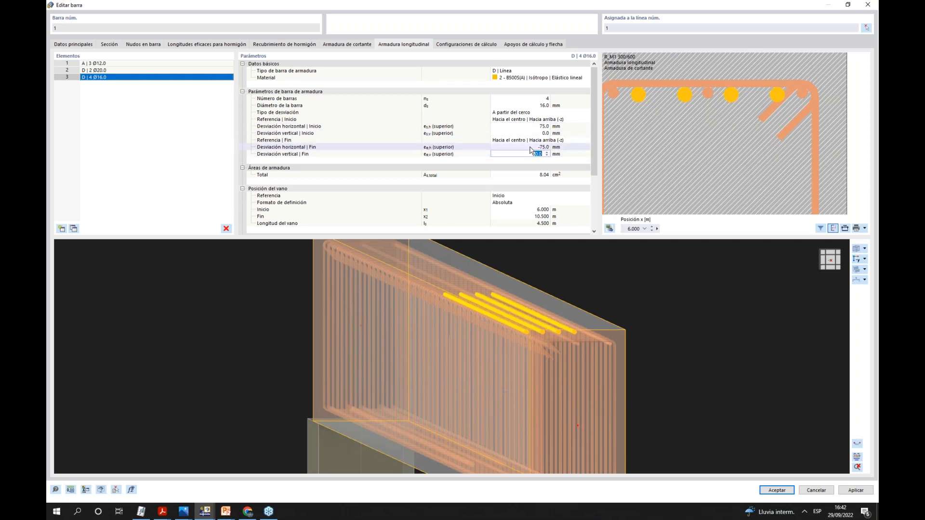
{"action": "left_click", "coordinate": [540, 125]}
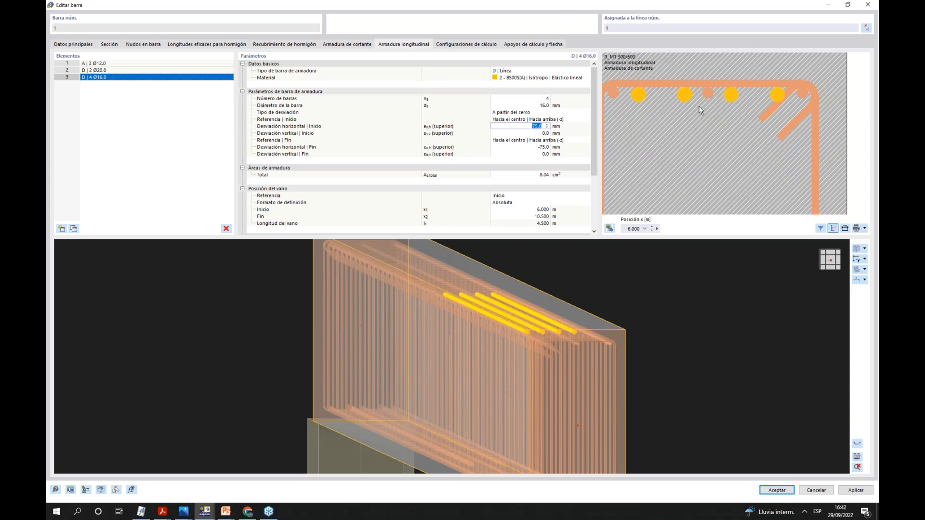
{"action": "left_click", "coordinate": [773, 494]}
{"action": "left_click", "coordinate": [776, 491]}
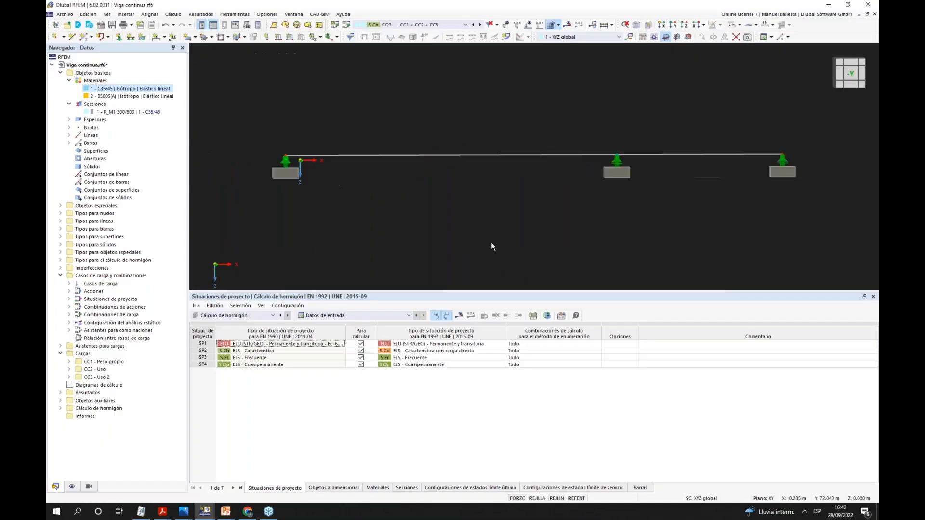
- Rerun the concrete design calculation with the modified bar spacing
{"action": "left_click", "coordinate": [498, 292]}
{"action": "left_click", "coordinate": [248, 316]}
{"action": "left_click", "coordinate": [239, 371]}
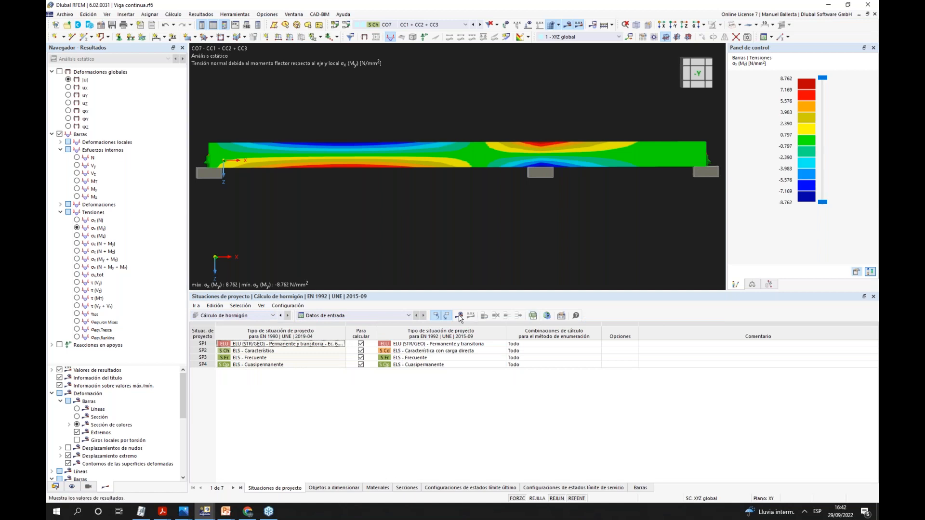
{"action": "left_click", "coordinate": [499, 293]}
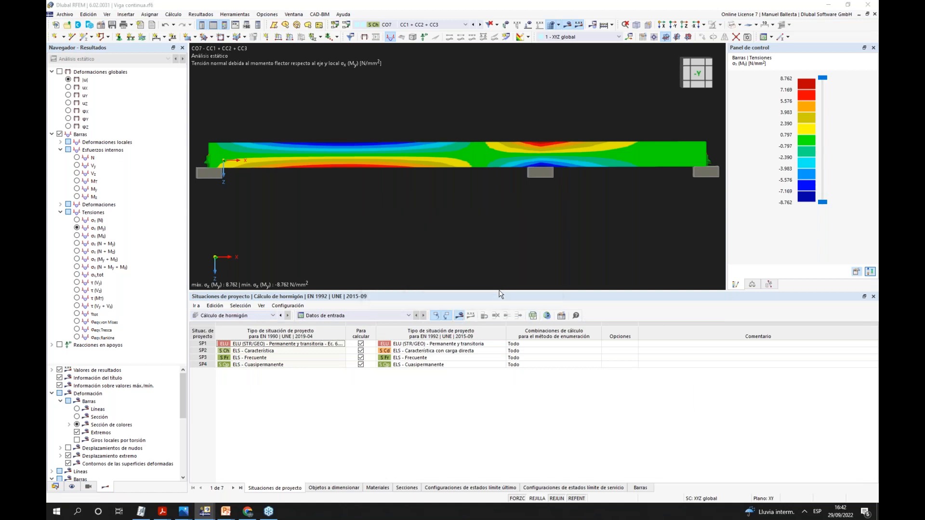
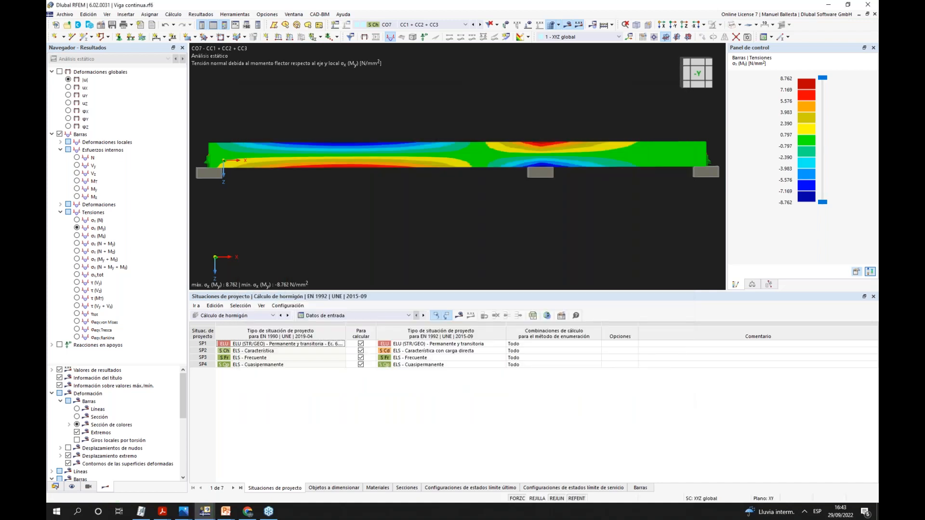
- Examine the member design ratios by design situation, from the DR0200.00 bar spacing check to the ELS - Cuasipermanente deflection check
{"action": "left_click", "coordinate": [380, 316]}
{"action": "left_click", "coordinate": [371, 344]}
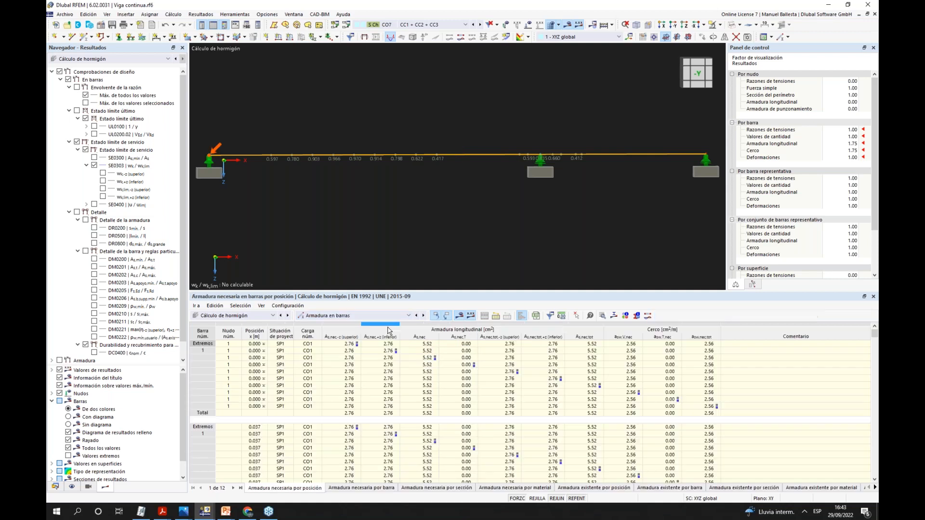
{"action": "left_click", "coordinate": [401, 317]}
{"action": "left_click", "coordinate": [357, 328]}
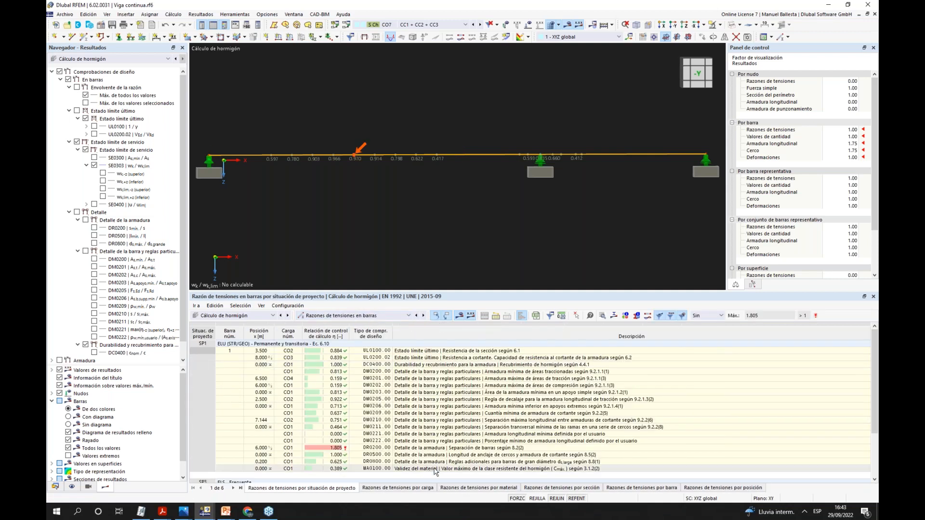
{"action": "scroll", "coordinate": [385, 479], "scroll_direction": "down", "scroll_amount": 3}
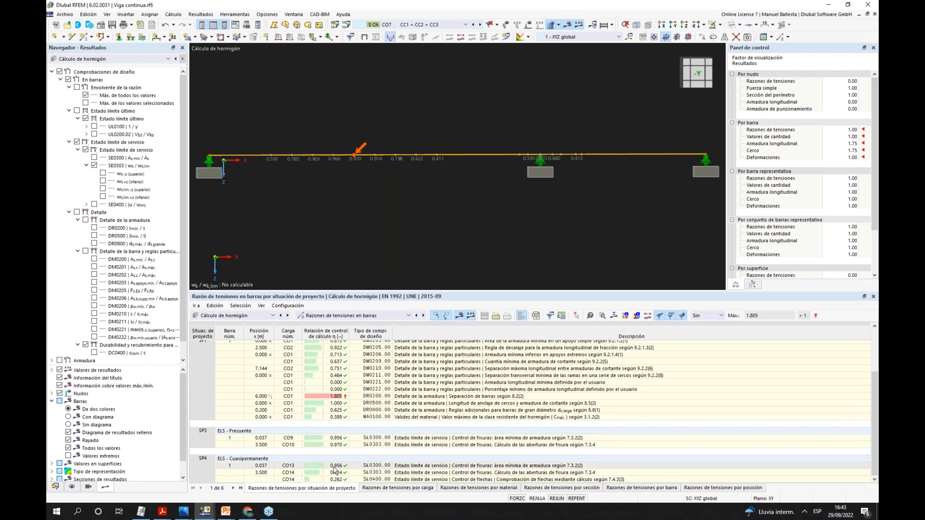
{"action": "left_click", "coordinate": [336, 479]}
{"action": "scroll", "coordinate": [519, 213], "scroll_direction": "down", "scroll_amount": 2}
{"action": "middle_click_drag", "start_coordinate": [520, 213], "coordinate": [492, 230], "text": "ctrl"}
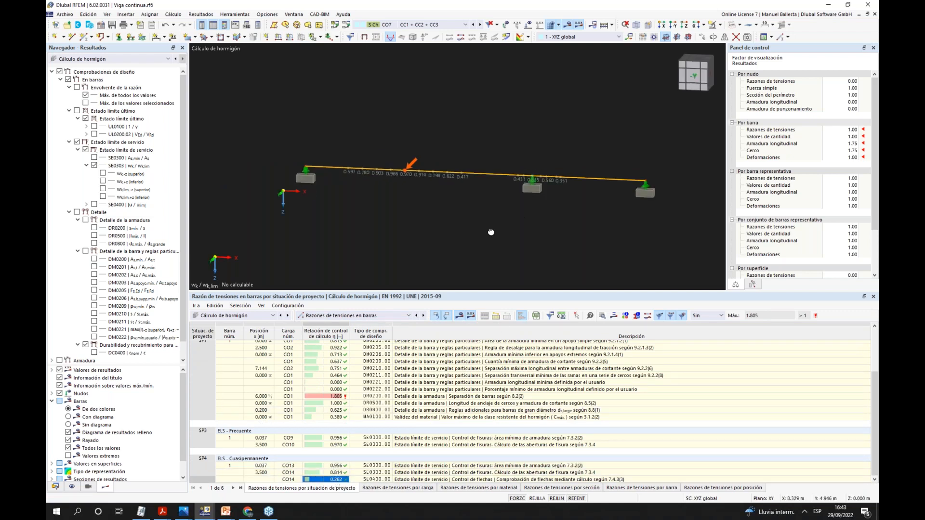
{"action": "scroll", "coordinate": [491, 231], "scroll_direction": "up", "scroll_amount": 2}
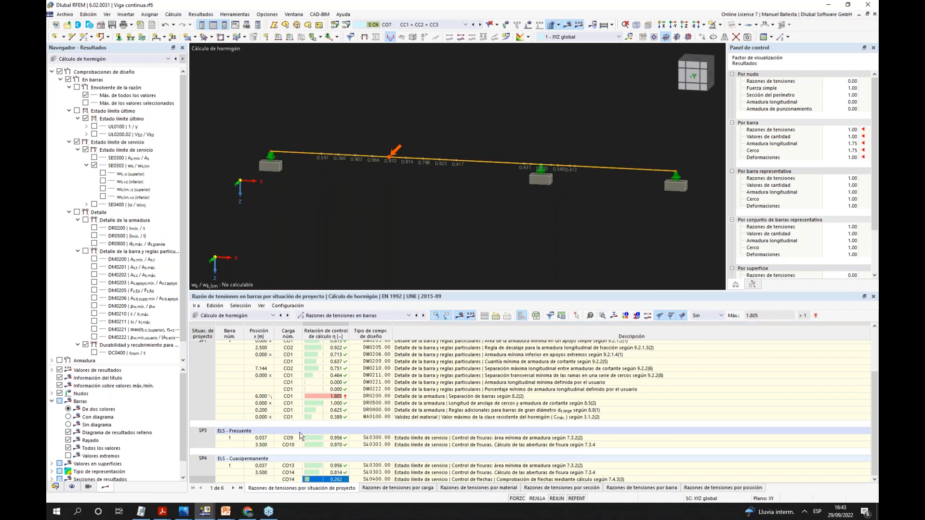
- Open the UL0200.02 shear resistance check details for the member and examine the formulas behind the 6.2.2 design ratio
{"action": "scroll", "coordinate": [350, 422], "scroll_direction": "up", "scroll_amount": 3}
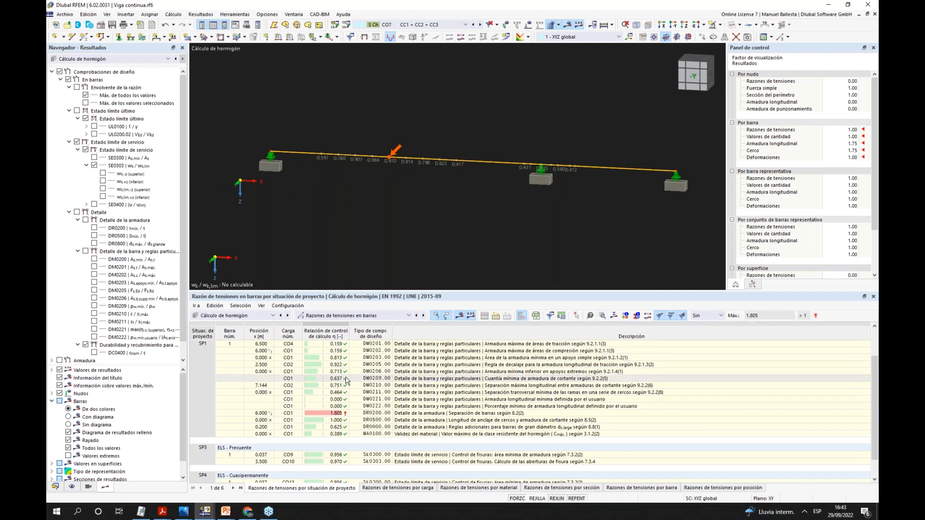
{"action": "left_click", "coordinate": [326, 358]}
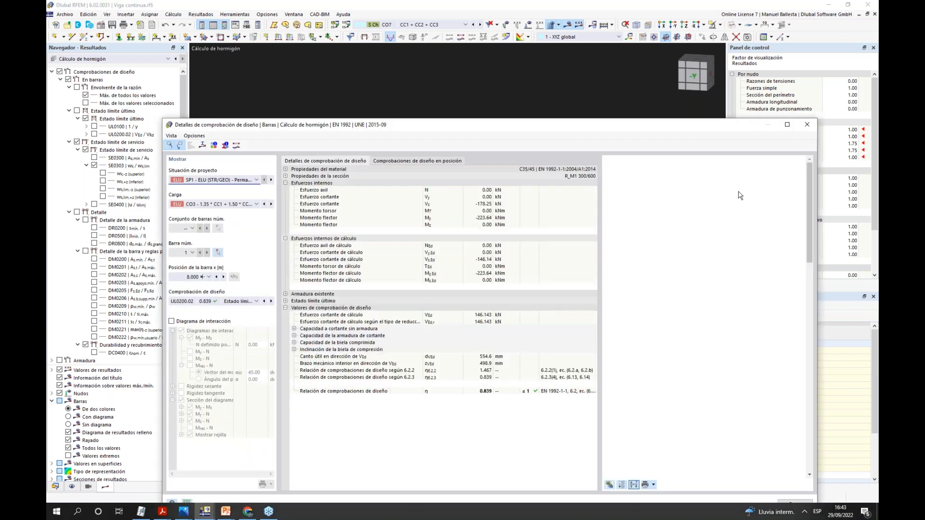
{"action": "left_click", "coordinate": [479, 371]}
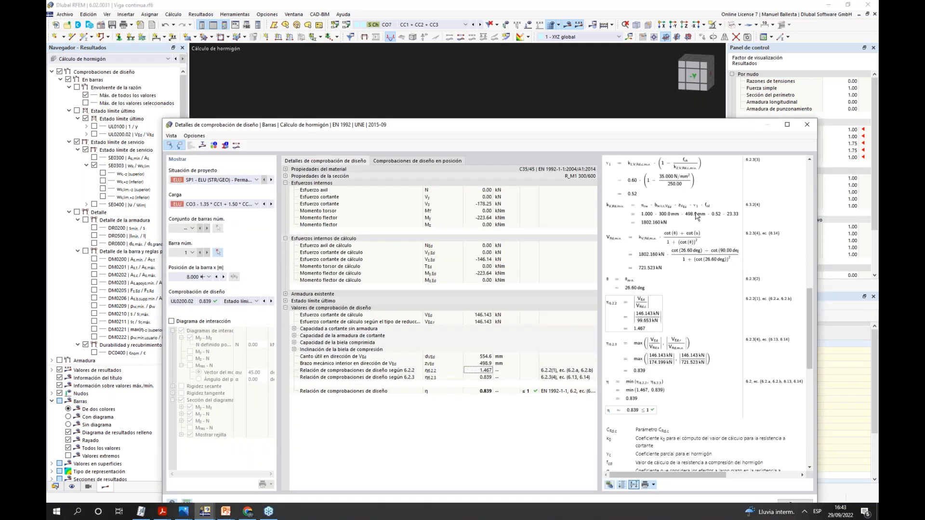
{"action": "scroll", "coordinate": [666, 193], "scroll_direction": "up", "scroll_amount": 10}
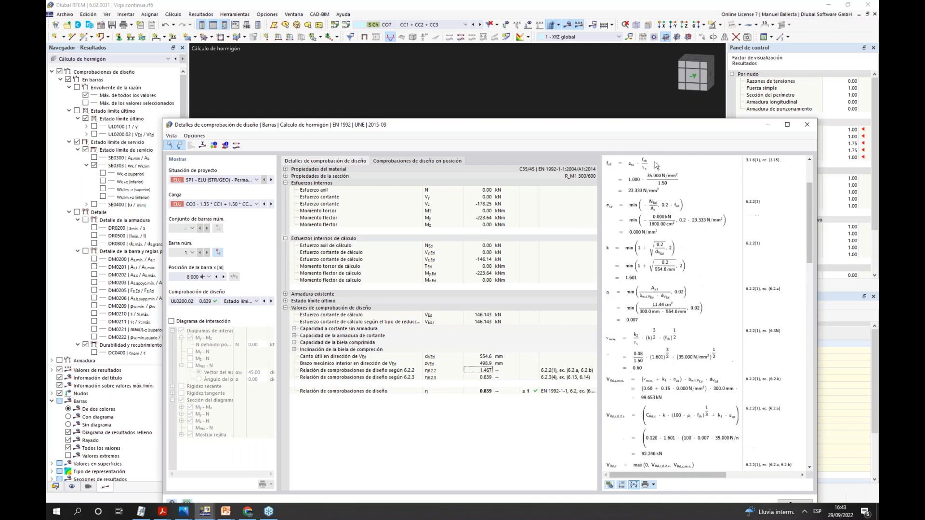
{"action": "scroll", "coordinate": [660, 249], "scroll_direction": "up", "scroll_amount": 3}
{"action": "scroll", "coordinate": [651, 249], "scroll_direction": "down", "scroll_amount": 4}
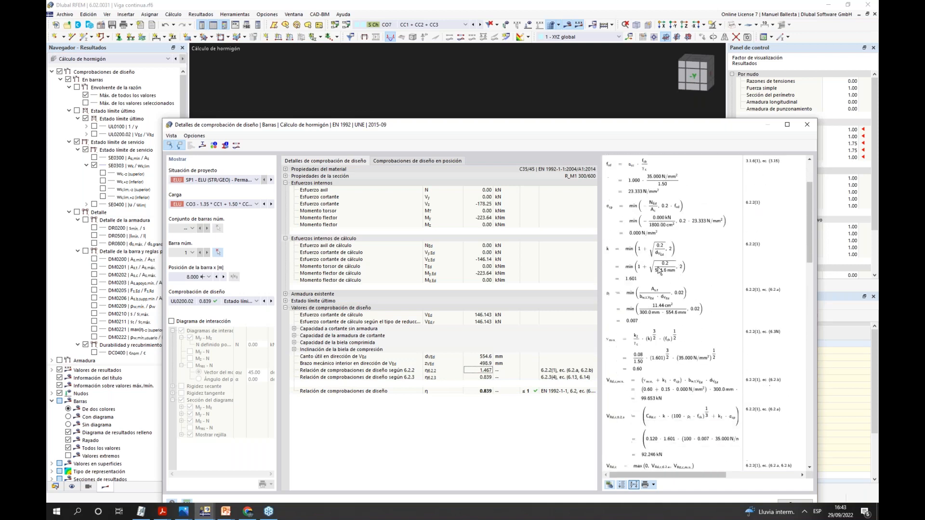
{"action": "scroll", "coordinate": [658, 224], "scroll_direction": "up", "scroll_amount": 4}
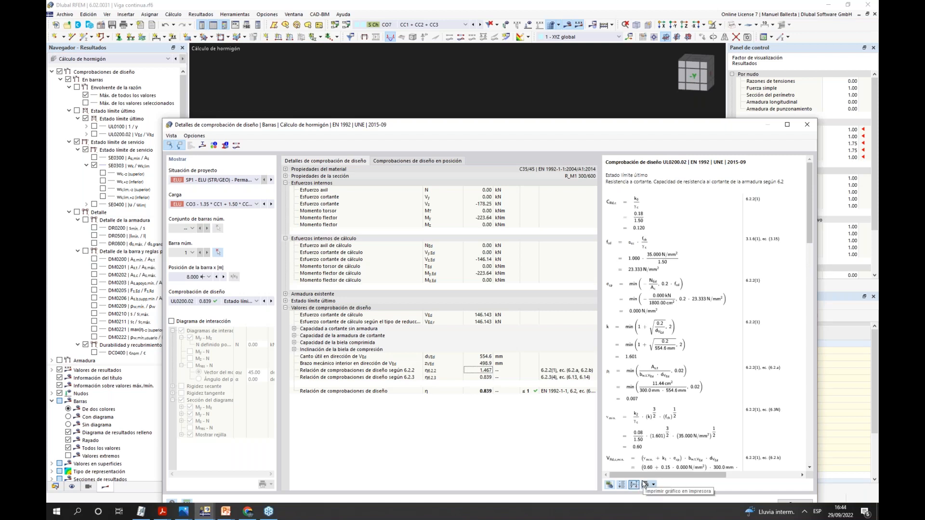
{"action": "left_click_drag", "start_coordinate": [609, 127], "coordinate": [574, 60]}
{"action": "left_click_drag", "start_coordinate": [565, 197], "coordinate": [535, 197]}
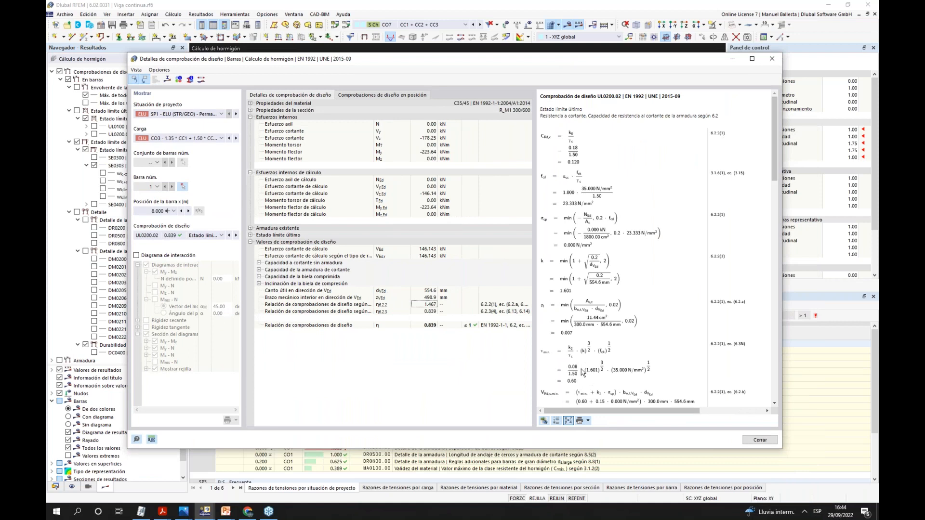
- Read the remaining shear check formulas and the symbol legend, and close the design check details
{"action": "scroll", "coordinate": [582, 373], "scroll_direction": "down", "scroll_amount": 2}
{"action": "scroll", "coordinate": [722, 316], "scroll_direction": "down", "scroll_amount": 2}
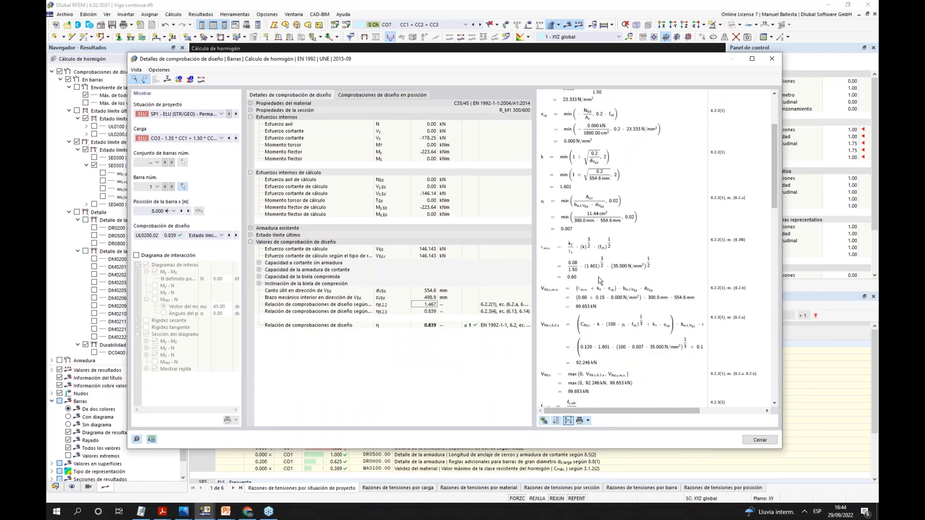
{"action": "scroll", "coordinate": [597, 369], "scroll_direction": "down", "scroll_amount": 20}
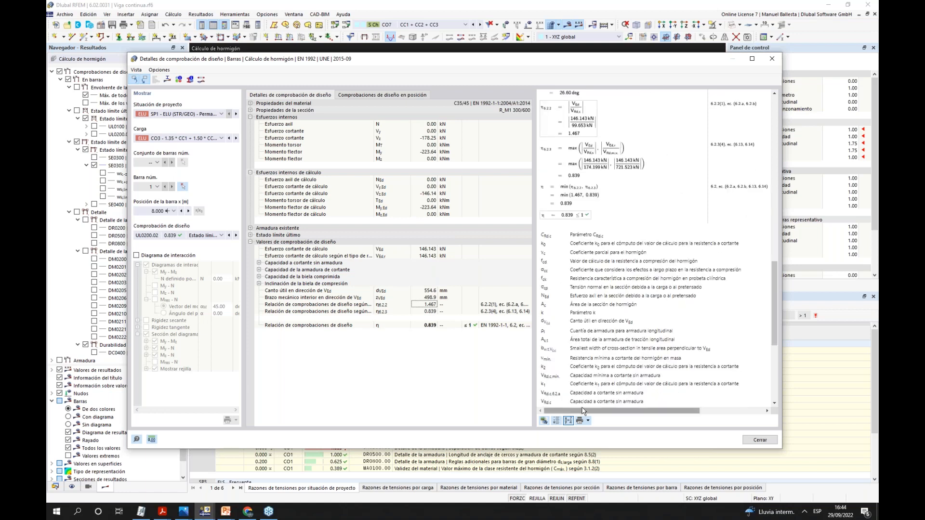
{"action": "scroll", "coordinate": [577, 187], "scroll_direction": "down", "scroll_amount": 5}
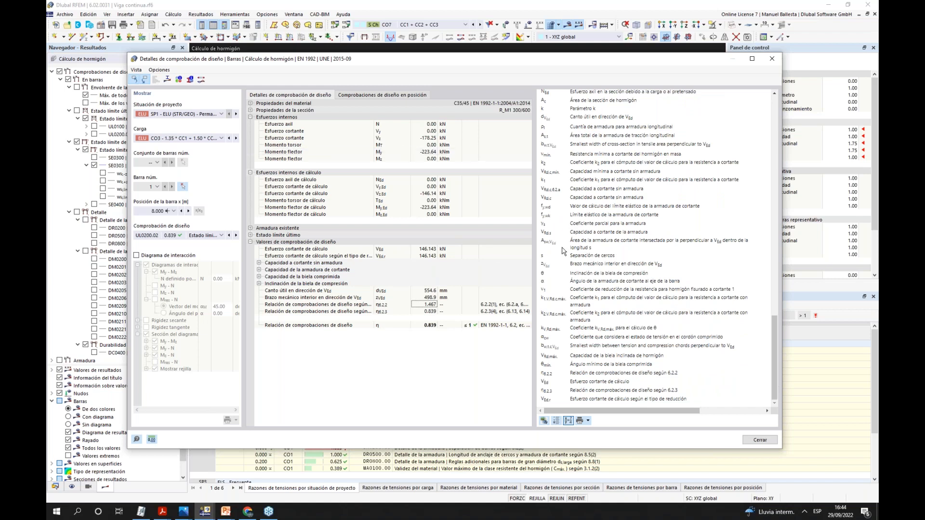
{"action": "left_click", "coordinate": [760, 440]}
- Select the SE0400 deflection check result and display its ratio diagram on the beam instead of the SE0303 crack width ratio
{"action": "scroll", "coordinate": [394, 453], "scroll_direction": "down", "scroll_amount": 1}
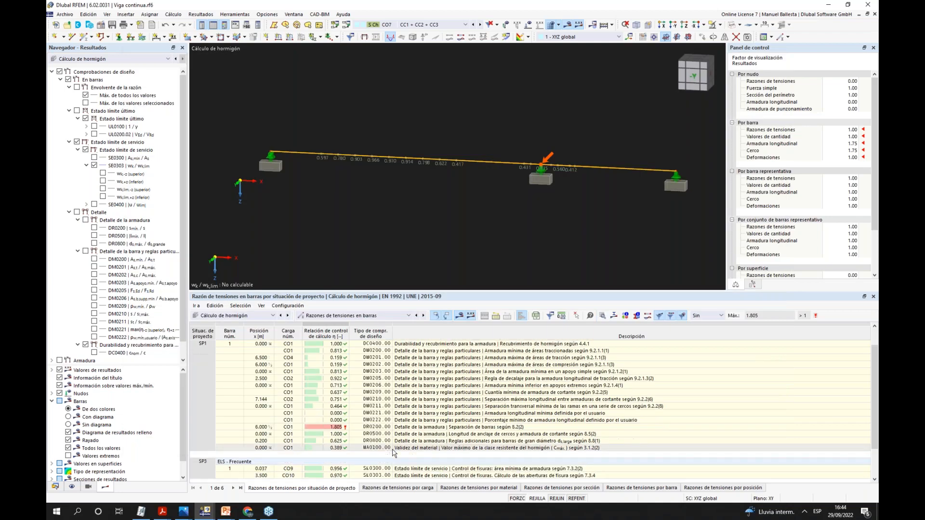
{"action": "scroll", "coordinate": [394, 453], "scroll_direction": "down", "scroll_amount": 2}
{"action": "left_click", "coordinate": [325, 480]}
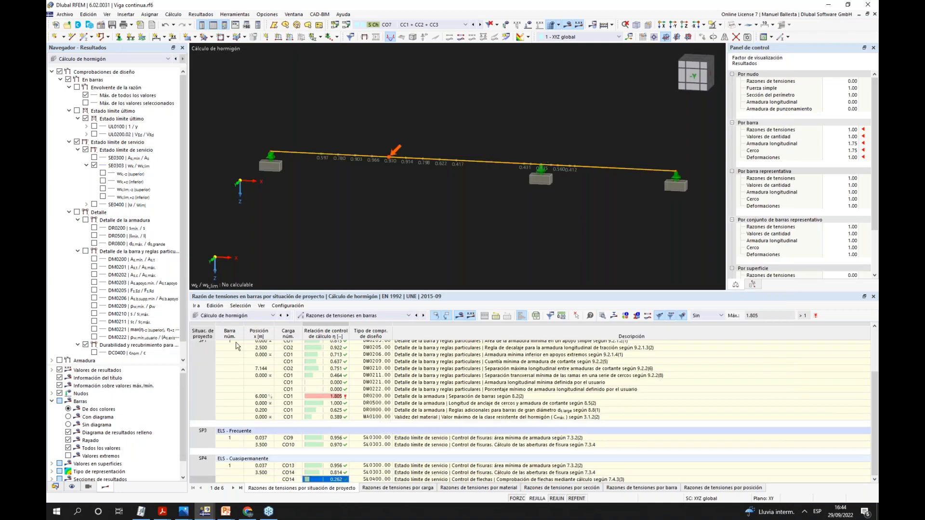
{"action": "left_click", "coordinate": [94, 204]}
{"action": "left_click", "coordinate": [94, 165]}
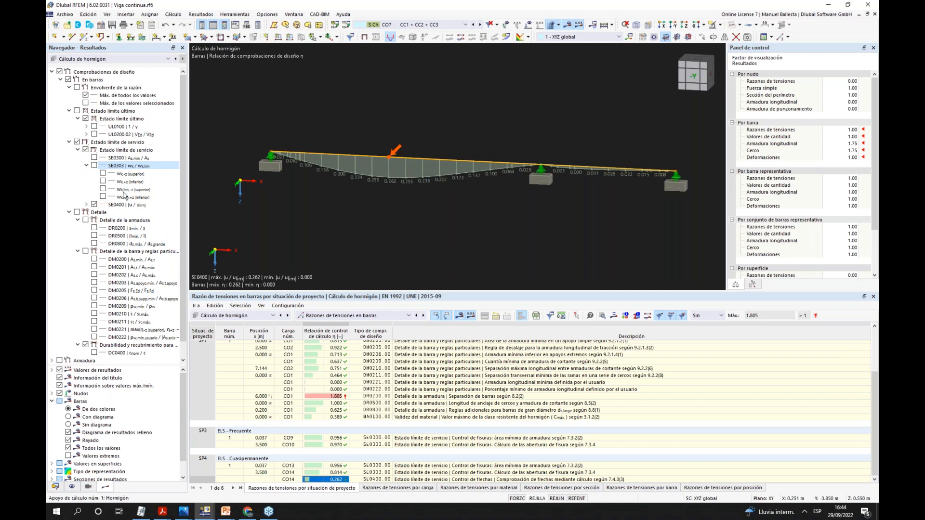
- Show only the ζd distribution coefficient diagram of the SE0400 check, with the SE0400 ratio diagram hidden
{"action": "left_click", "coordinate": [87, 205]}
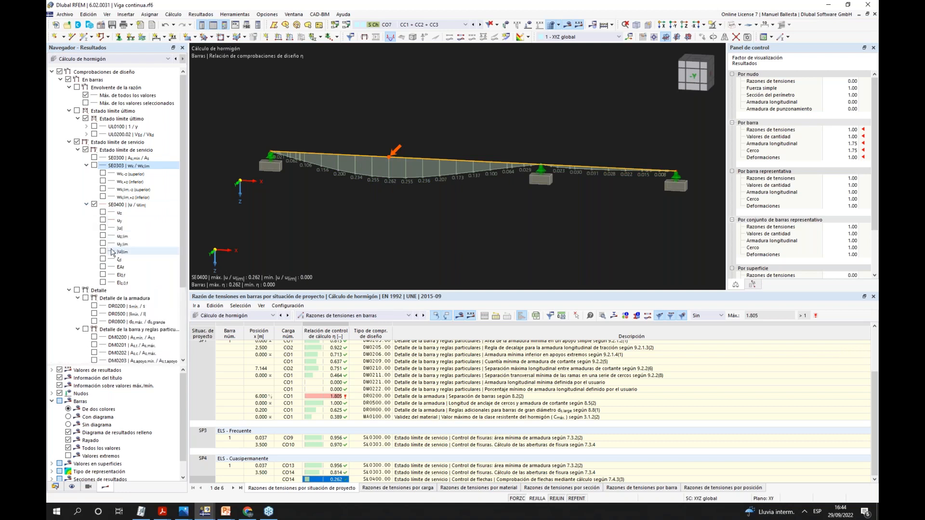
{"action": "left_click", "coordinate": [103, 259]}
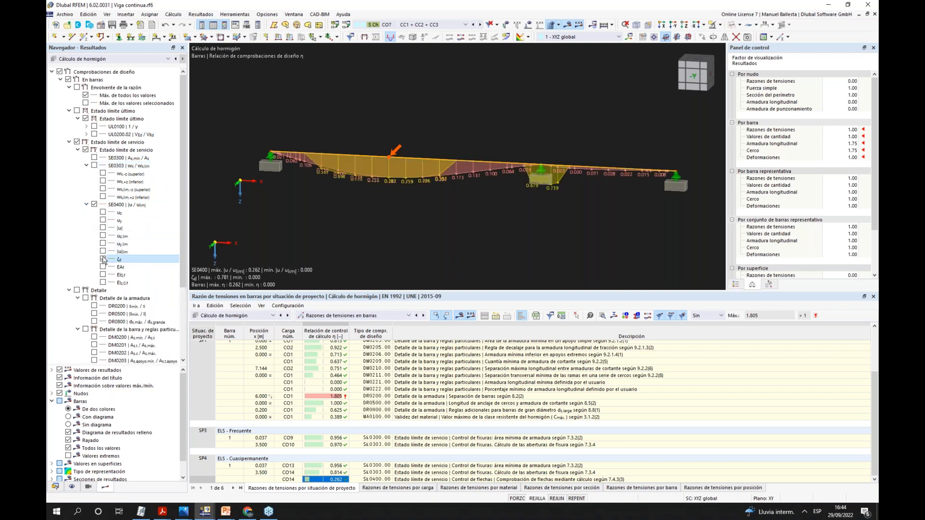
{"action": "left_click", "coordinate": [94, 205]}
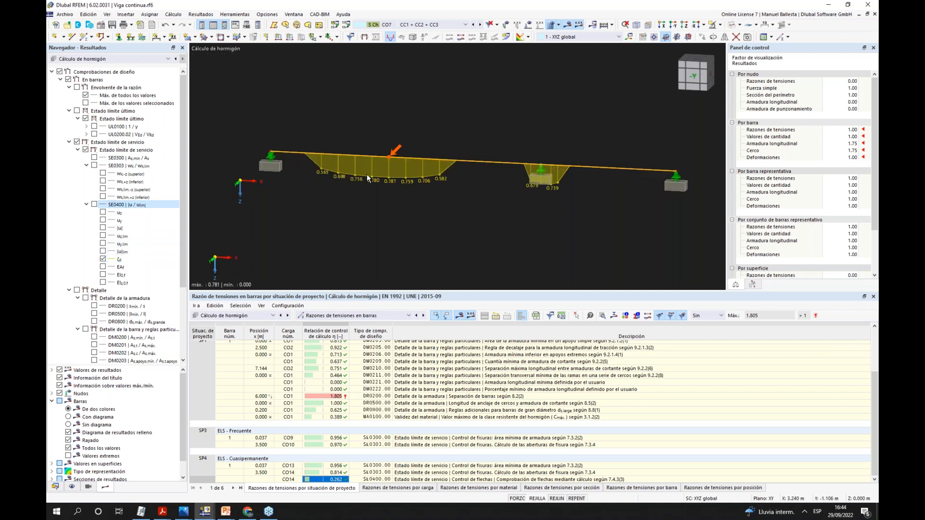
{"action": "scroll", "coordinate": [348, 182], "scroll_direction": "up", "scroll_amount": 2}
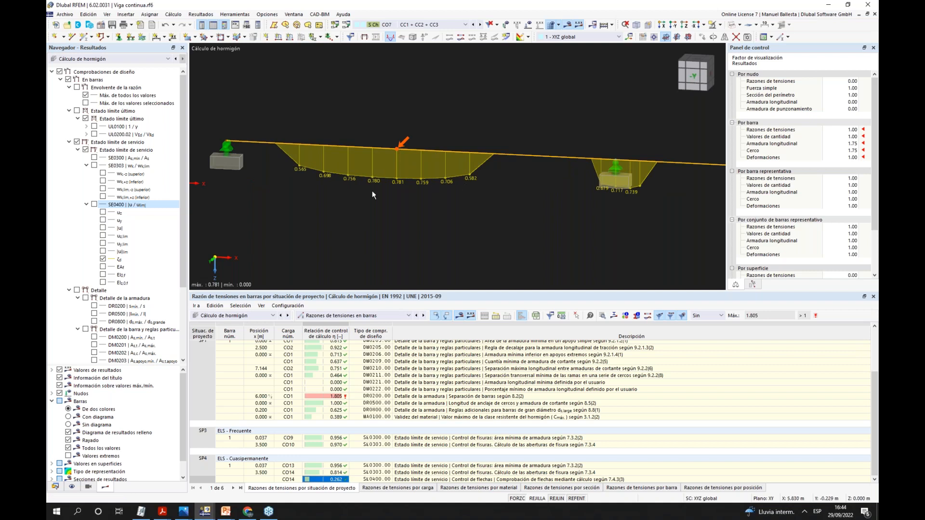
- Check the uz,lim deflection limit along both spans and hide its diagram again
{"action": "left_click", "coordinate": [104, 236]}
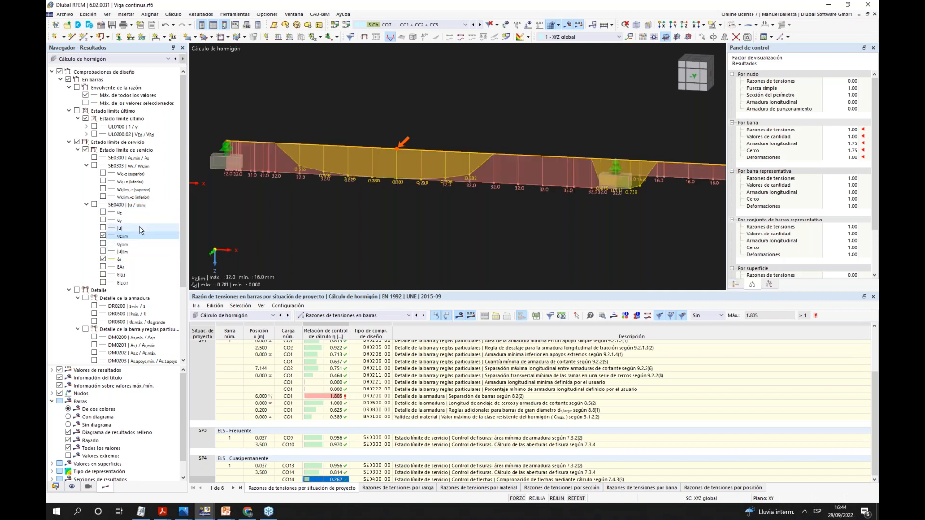
{"action": "left_click", "coordinate": [103, 236]}
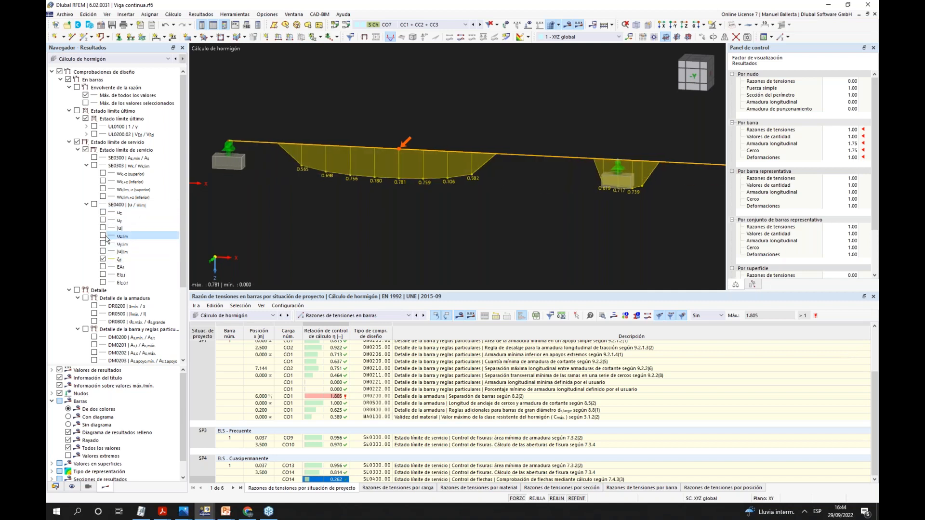
{"action": "left_click", "coordinate": [103, 236]}
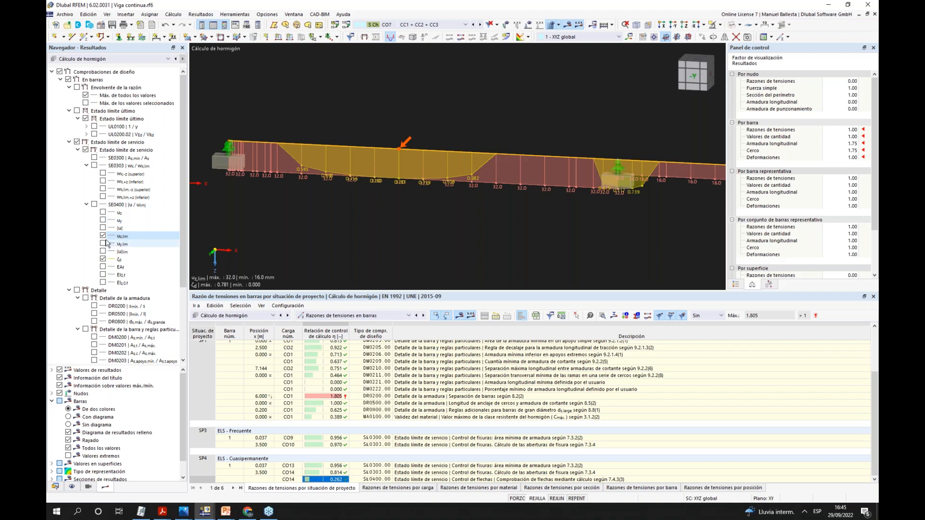
{"action": "left_click", "coordinate": [103, 236]}
- Display the uz deflection of the SE0400 check together with the ζd diagram and examine it along the first span
{"action": "left_click", "coordinate": [103, 212]}
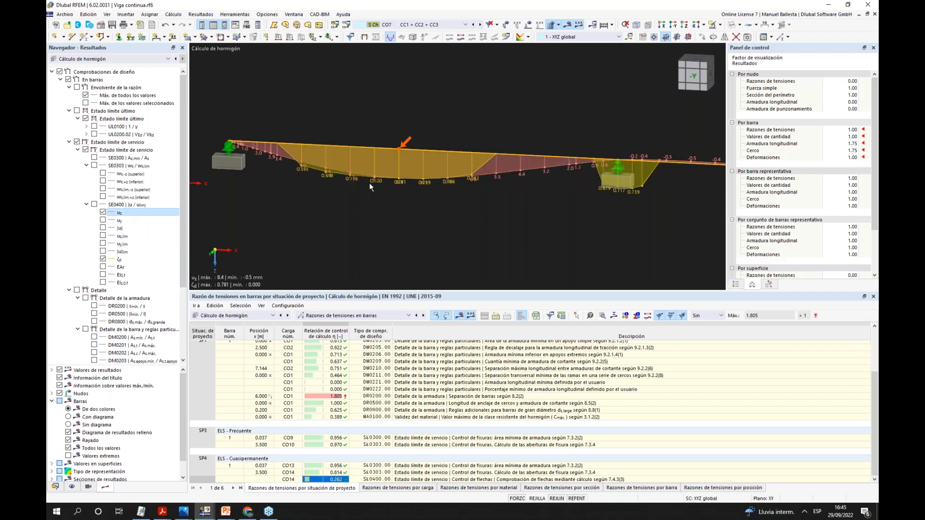
{"action": "scroll", "coordinate": [369, 184], "scroll_direction": "up", "scroll_amount": 3}
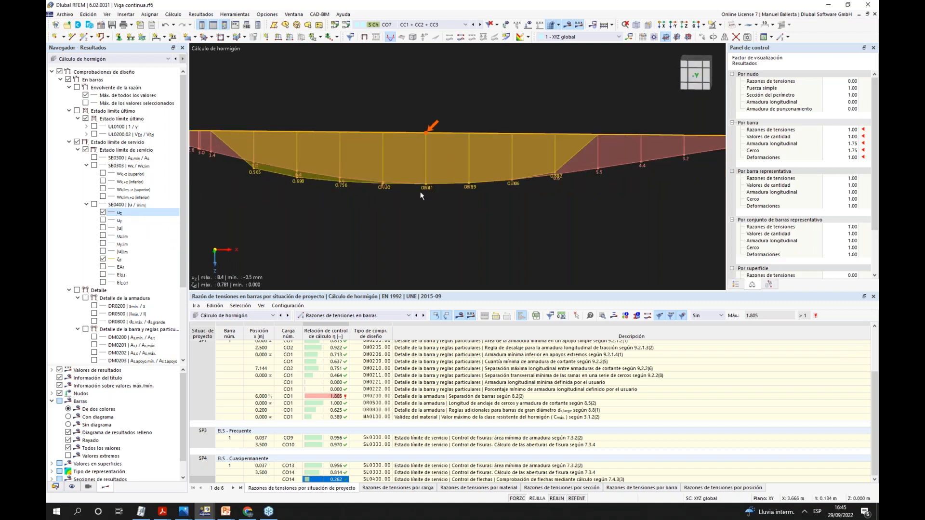
{"action": "scroll", "coordinate": [424, 191], "scroll_direction": "down", "scroll_amount": 3}
{"action": "middle_click_drag", "start_coordinate": [417, 202], "coordinate": [407, 213], "text": "ctrl"}
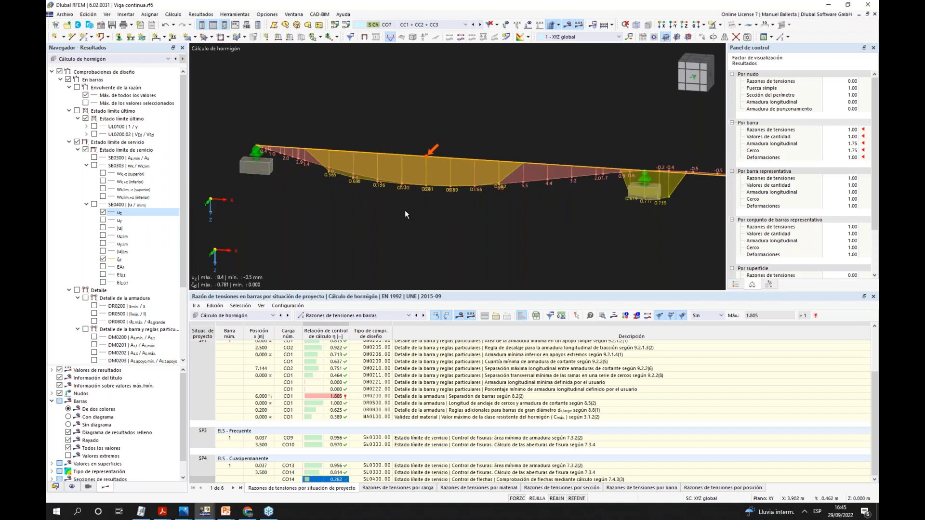
- Switch to load combination CO14 and display the static analysis local deformation uz of the members for comparison
{"action": "left_click", "coordinate": [433, 25]}
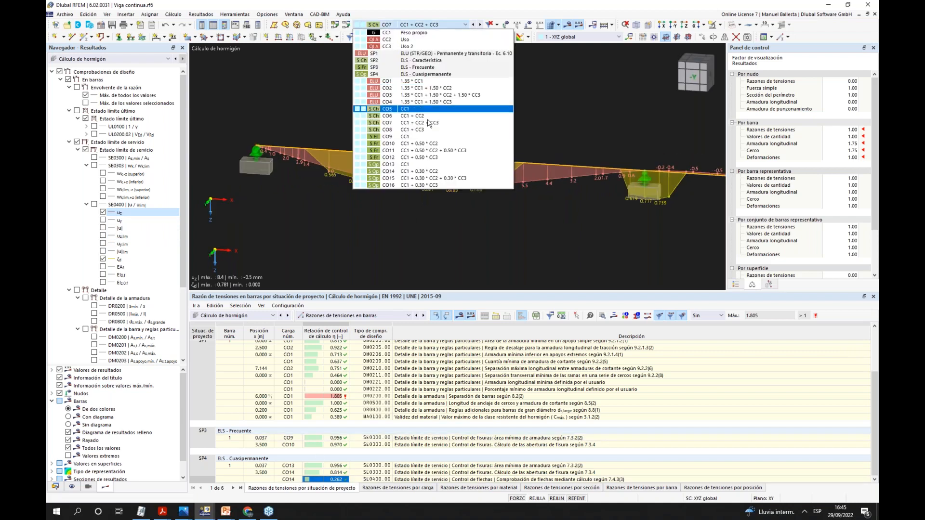
{"action": "left_click", "coordinate": [422, 172]}
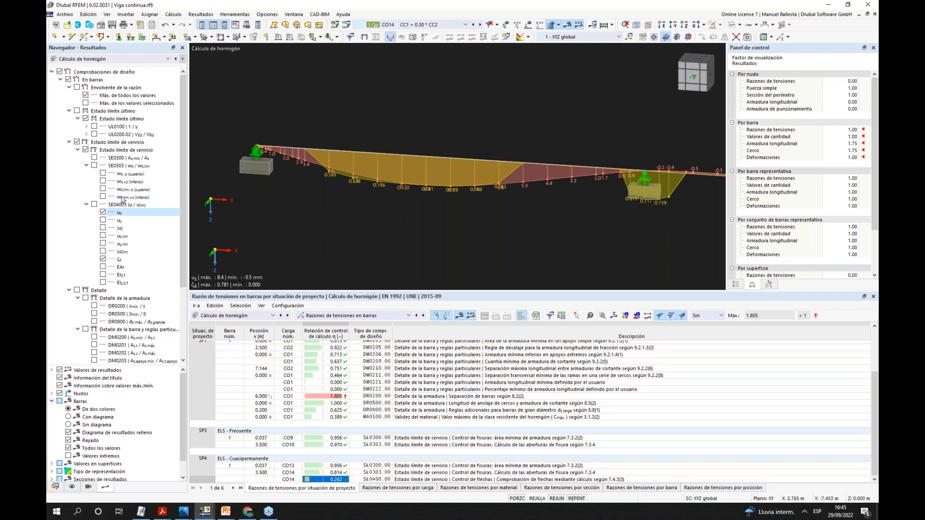
{"action": "left_click", "coordinate": [105, 70]}
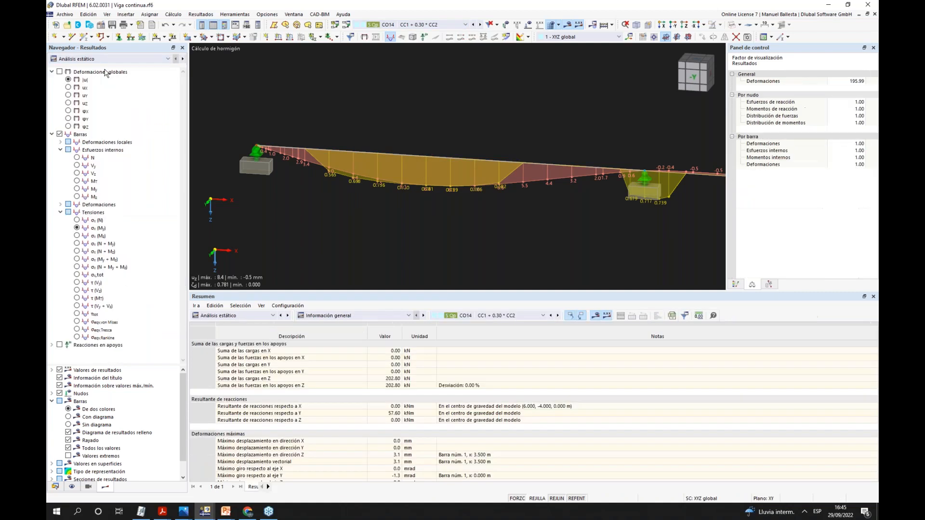
{"action": "left_click", "coordinate": [61, 142]}
{"action": "left_click", "coordinate": [77, 165]}
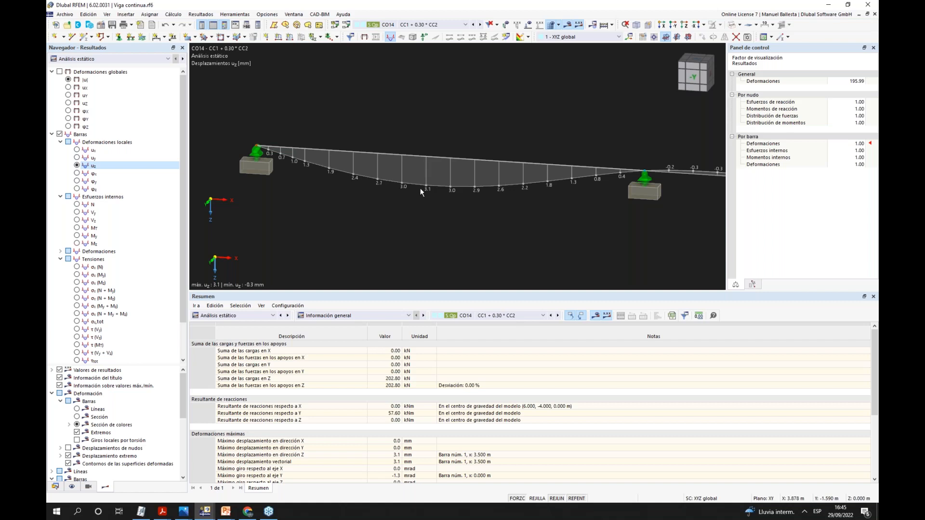
{"action": "middle_click_drag", "start_coordinate": [427, 218], "coordinate": [399, 186]}
{"action": "scroll", "coordinate": [425, 220], "scroll_direction": "down", "scroll_amount": 2}
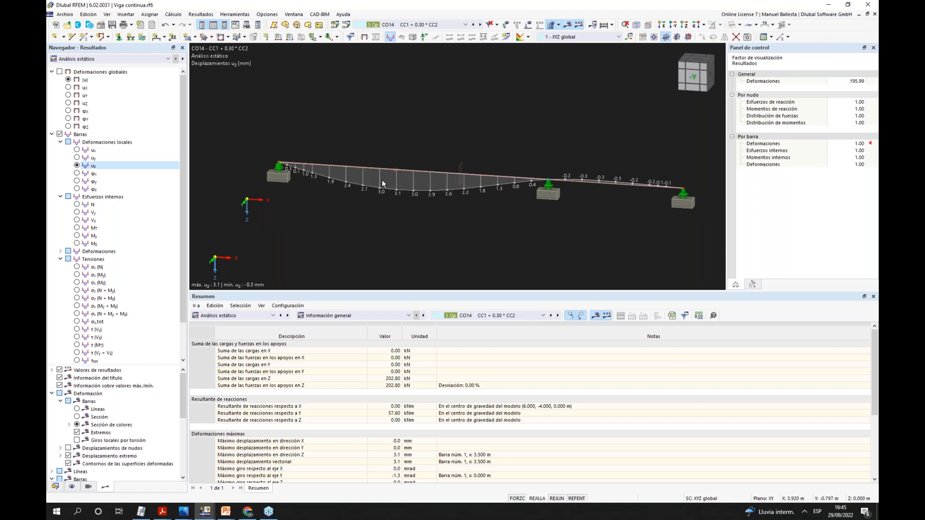
- Return to the concrete design results, hide the ζd diagram, and examine the uz deflection at midspan of the first span
{"action": "left_click", "coordinate": [110, 59]}
{"action": "key", "text": "Escape"}
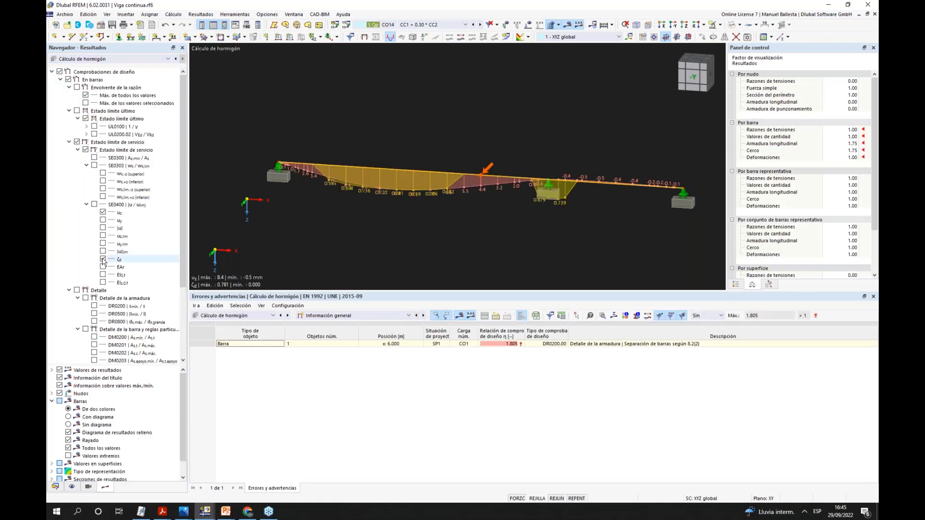
{"action": "left_click", "coordinate": [103, 260]}
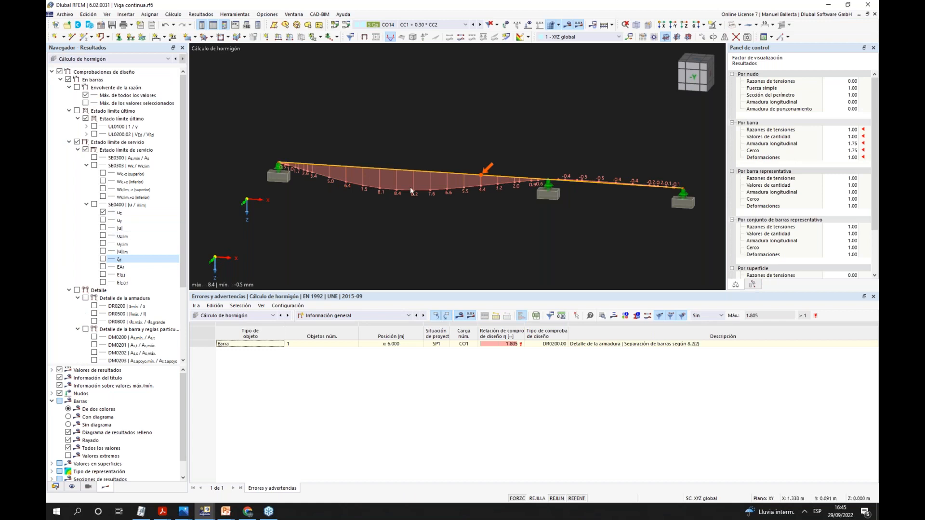
{"action": "scroll", "coordinate": [411, 191], "scroll_direction": "up", "scroll_amount": 3}
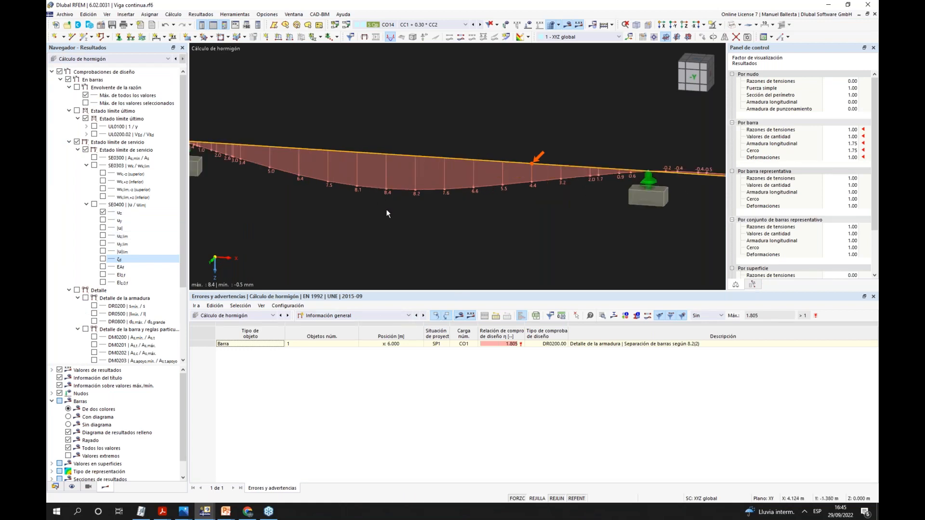
{"action": "scroll", "coordinate": [385, 193], "scroll_direction": "up", "scroll_amount": 3}
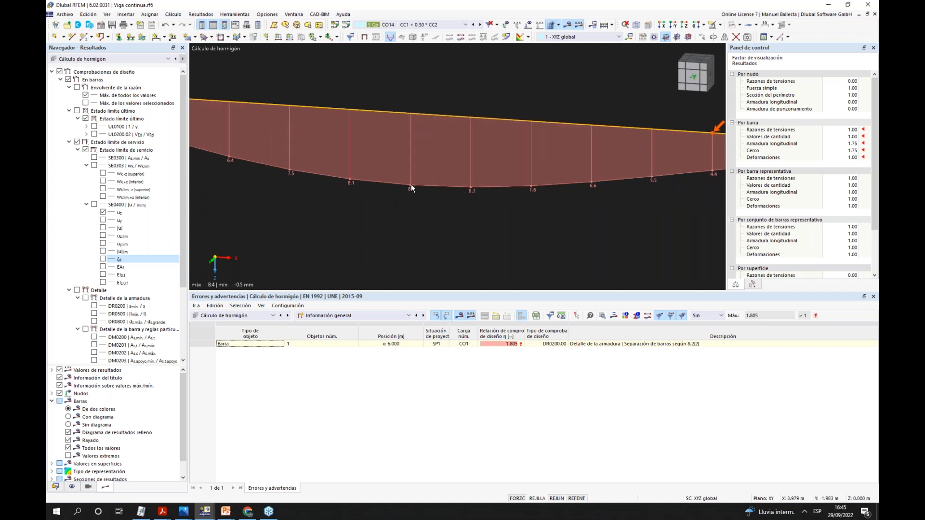
{"action": "scroll", "coordinate": [411, 187], "scroll_direction": "down", "scroll_amount": 2}
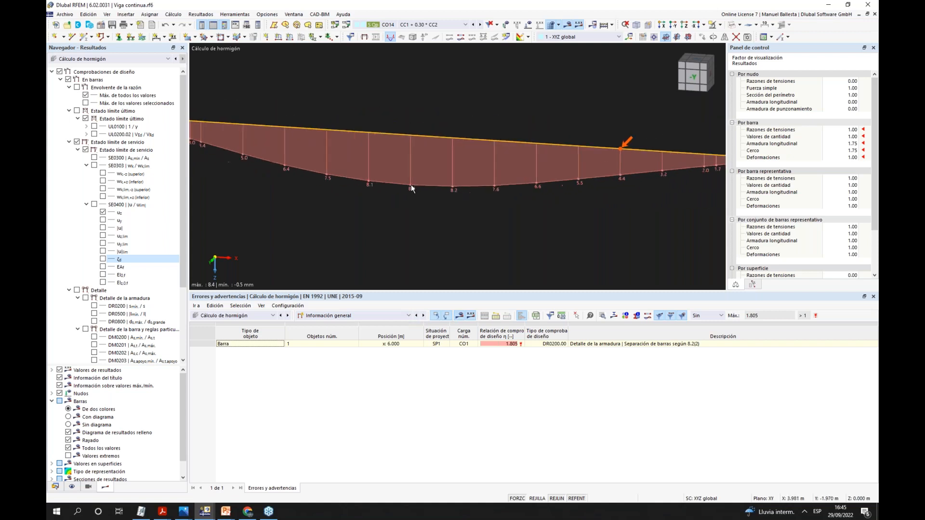
- List the member design ratios by design situation and open the SE0400 deflection check details for ELS - Cuasipermanente under CO14
{"action": "left_click", "coordinate": [354, 316]}
{"action": "left_click", "coordinate": [340, 337]}
{"action": "scroll", "coordinate": [352, 463], "scroll_direction": "down", "scroll_amount": 2}
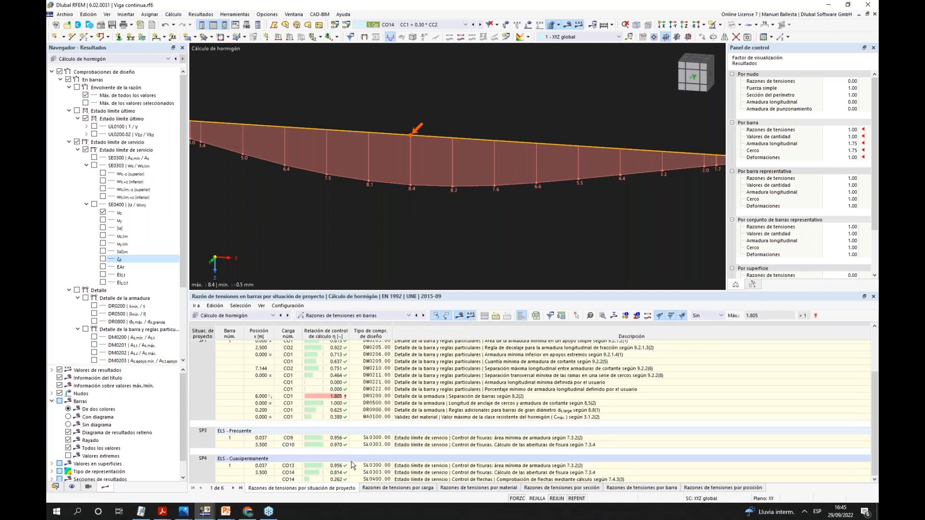
{"action": "left_click", "coordinate": [331, 480]}
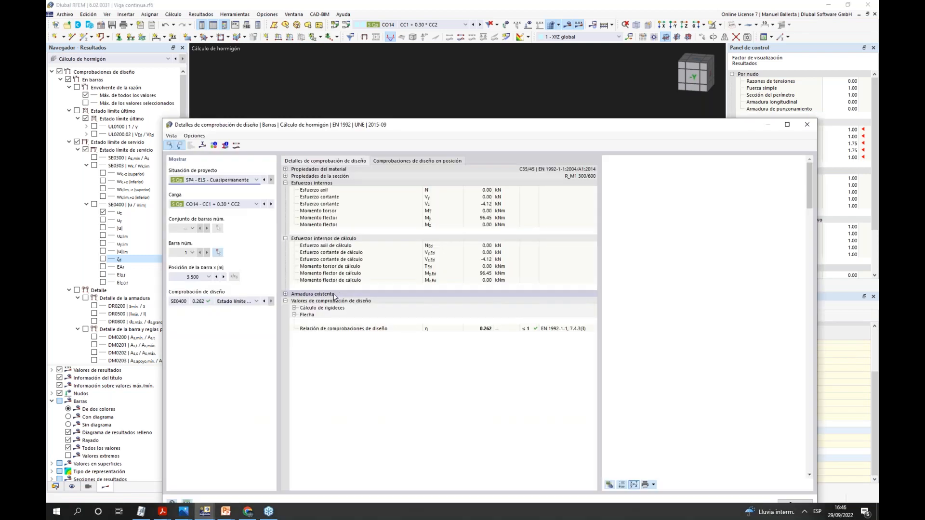
- Examine the limit and final deflection values, including the total deflection in z, in the SE0400 check details
{"action": "left_click", "coordinate": [294, 314]}
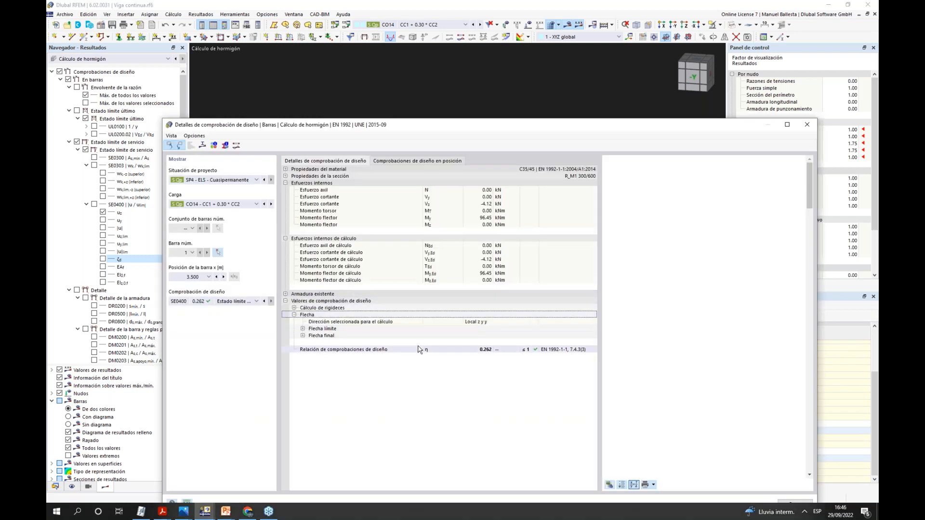
{"action": "left_click", "coordinate": [302, 329]}
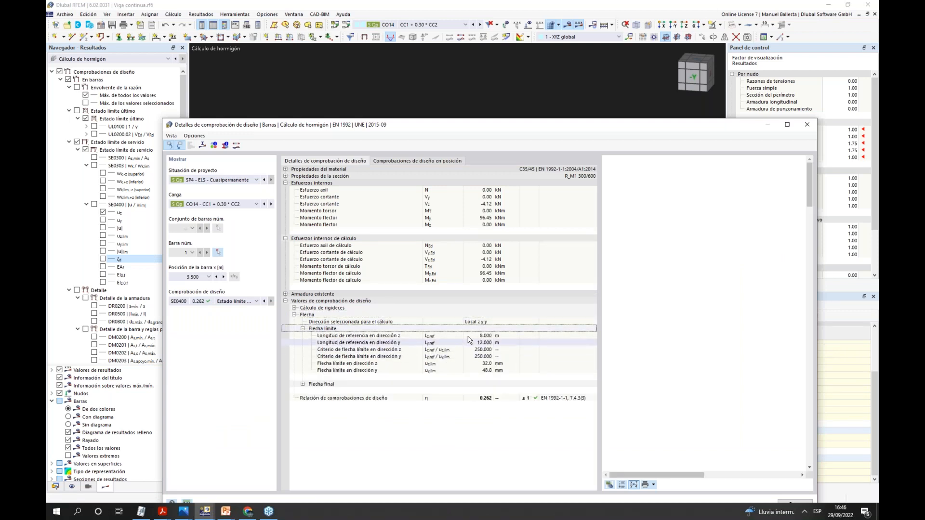
{"action": "left_click", "coordinate": [303, 384]}
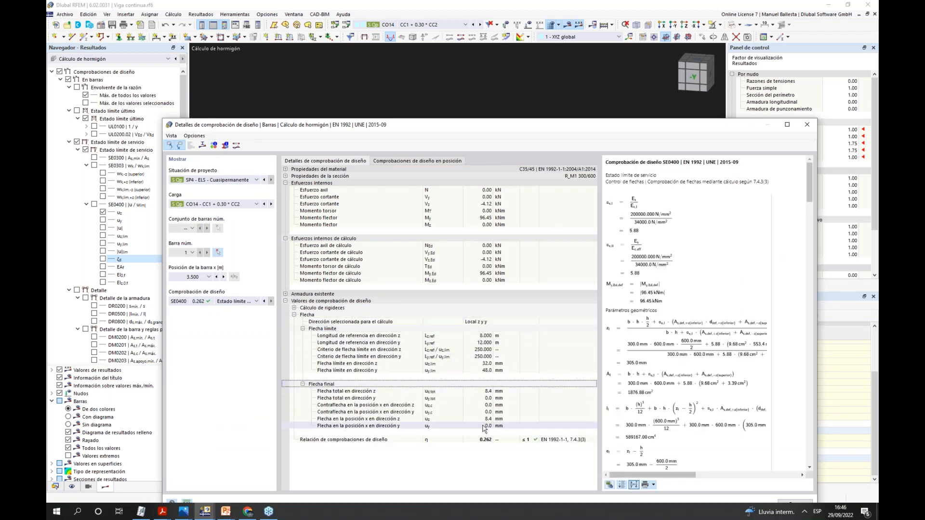
{"action": "left_click", "coordinate": [485, 393]}
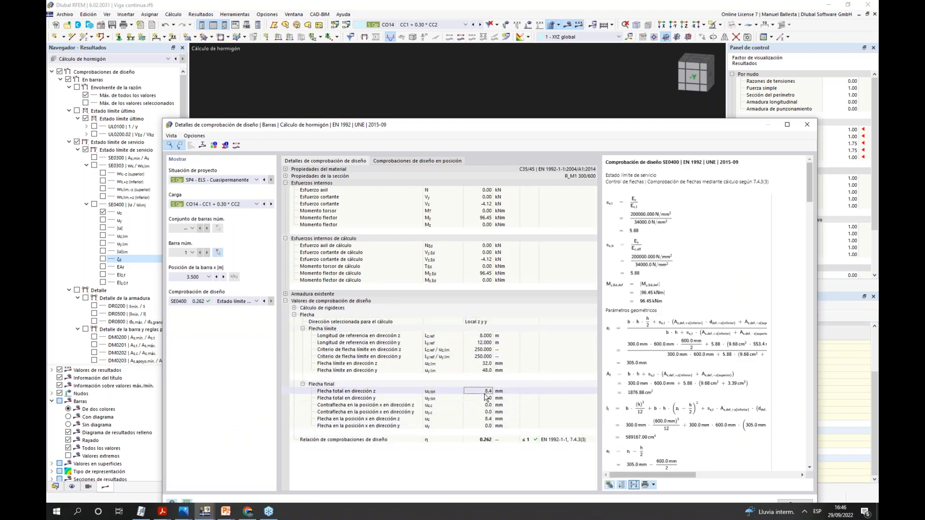
- Examine the analytical bending stiffness calculation, the curvature for the cracked state, and the accompanying SE0400 formulas
{"action": "left_click", "coordinate": [294, 309]}
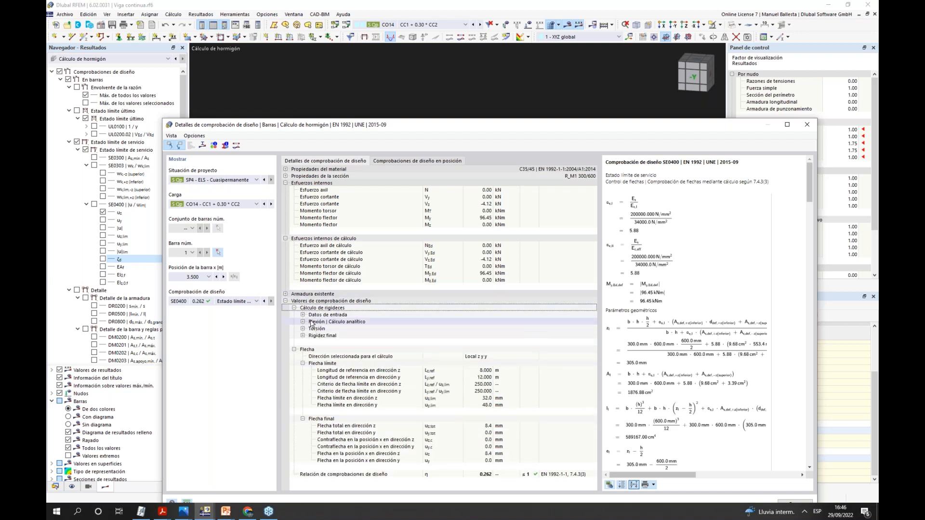
{"action": "left_click", "coordinate": [303, 323]}
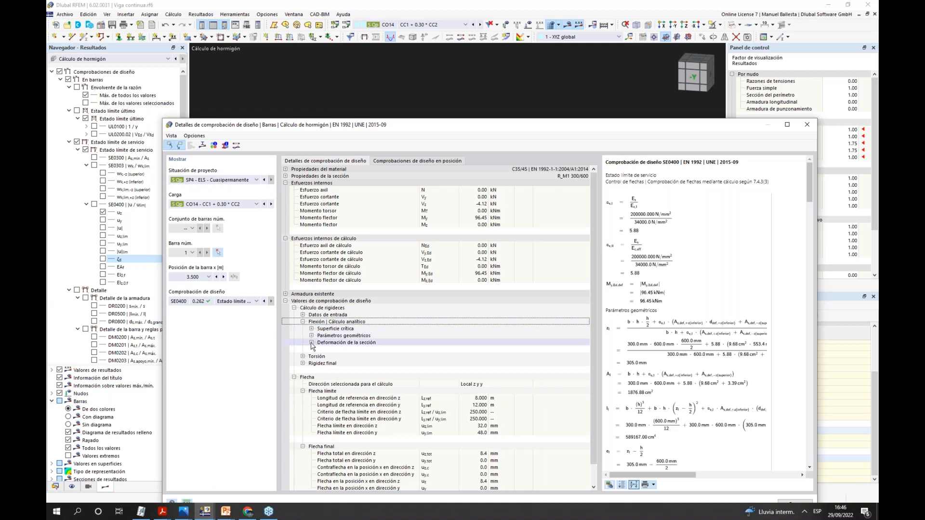
{"action": "left_click", "coordinate": [311, 343]}
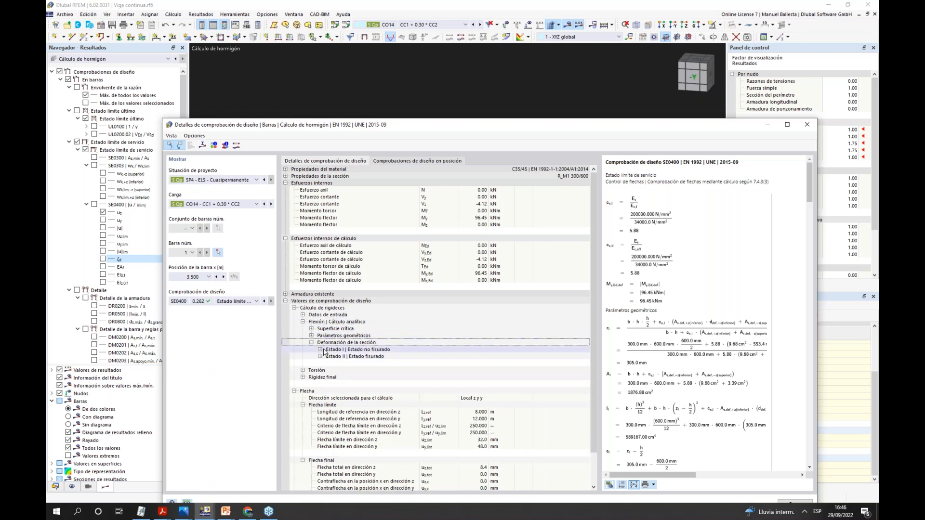
{"action": "left_click", "coordinate": [320, 357]}
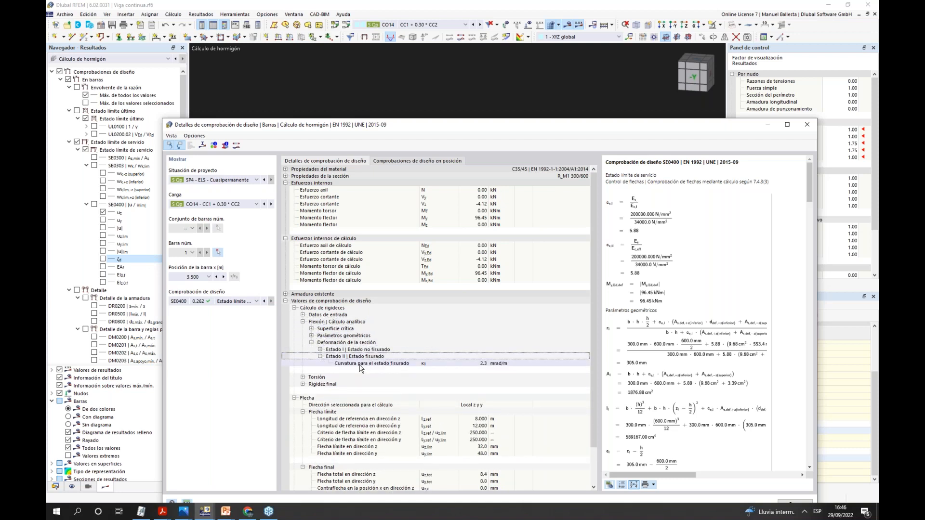
{"action": "left_click", "coordinate": [387, 364]}
{"action": "scroll", "coordinate": [668, 256], "scroll_direction": "down", "scroll_amount": 3}
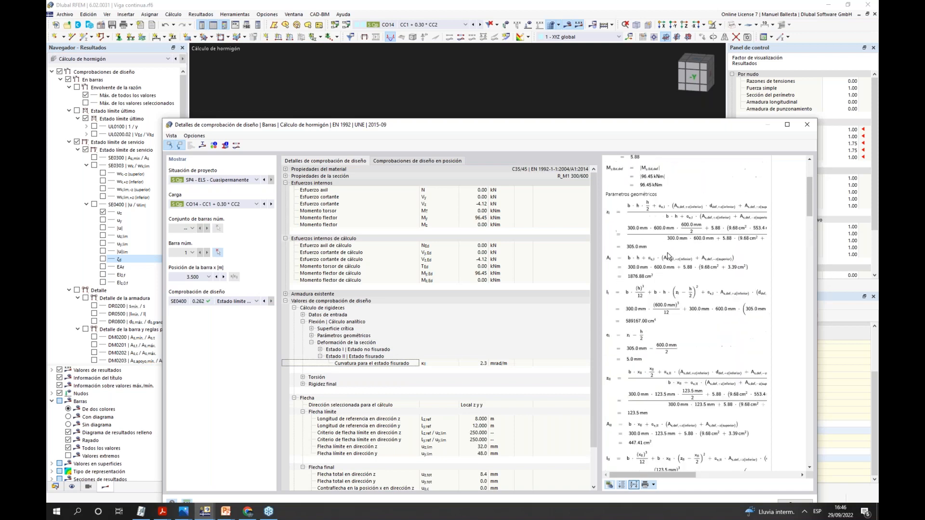
{"action": "scroll", "coordinate": [668, 256], "scroll_direction": "up", "scroll_amount": 3}
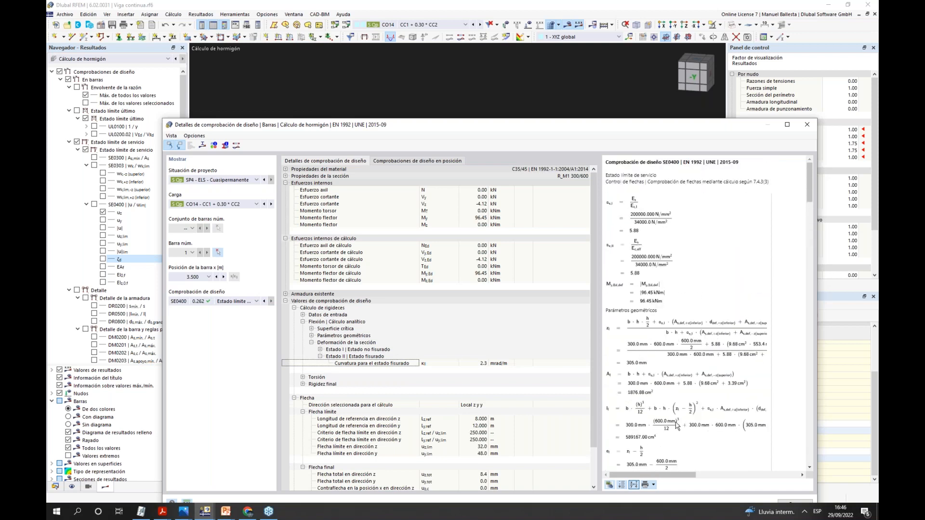
- Close the SE0400 check details and view the uz deflection diagram over the whole continuous beam
{"action": "left_click_drag", "start_coordinate": [678, 109], "coordinate": [678, 89]}
{"action": "left_click", "coordinate": [794, 502]}
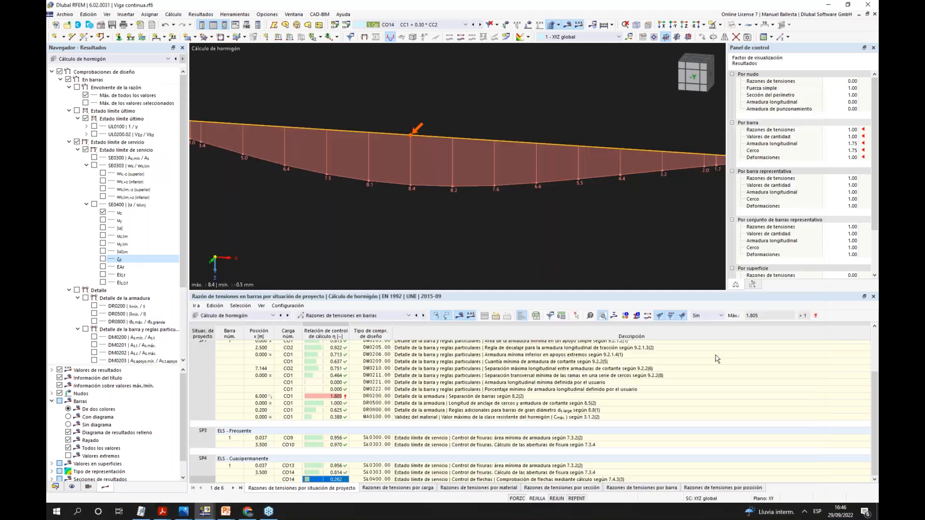
{"action": "left_click", "coordinate": [570, 247]}
{"action": "scroll", "coordinate": [570, 247], "scroll_direction": "down", "scroll_amount": 5}
{"action": "middle_click_drag", "start_coordinate": [570, 247], "coordinate": [543, 252], "text": "ctrl"}
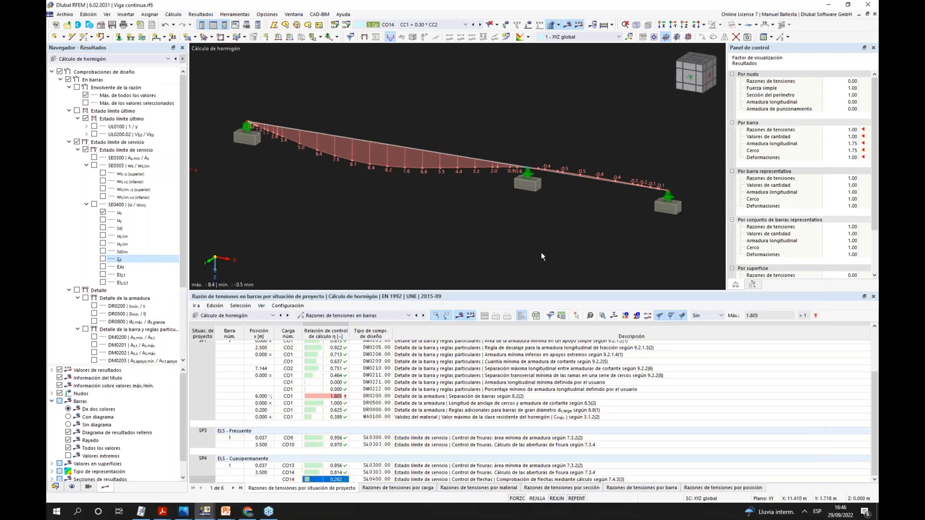
- Switch to the building model Modelo CONCRETE.rf6 and display the loads of load case CC3 Sobrecarga de uso
{"action": "mouse_move", "coordinate": [205, 511]}
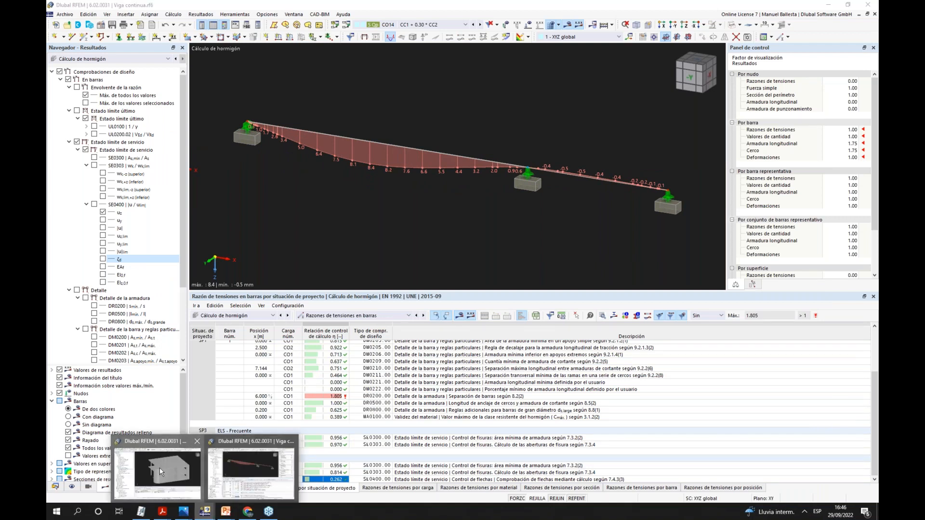
{"action": "left_click", "coordinate": [160, 467]}
{"action": "middle_click_drag", "start_coordinate": [367, 208], "coordinate": [588, 89], "text": "ctrl"}
{"action": "scroll", "coordinate": [588, 88], "scroll_direction": "up", "scroll_amount": 3}
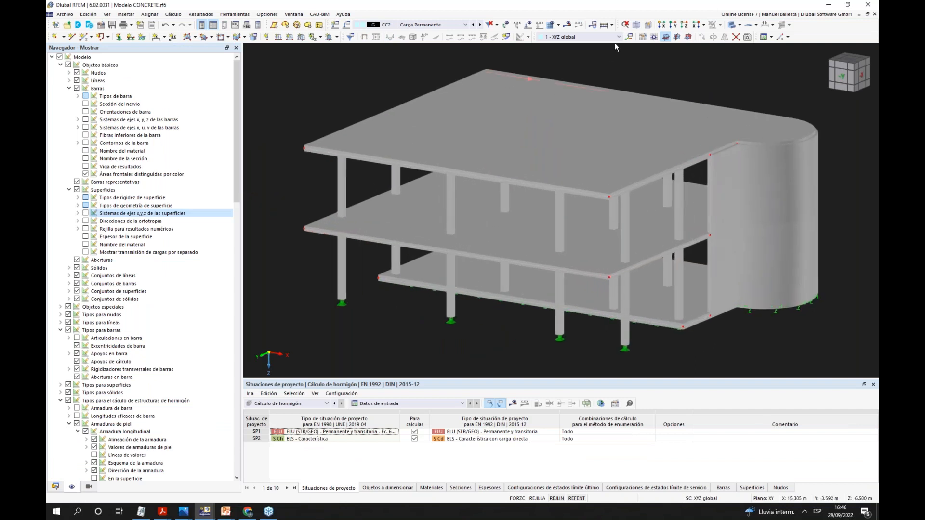
{"action": "middle_click_drag", "start_coordinate": [607, 256], "coordinate": [622, 253], "text": "ctrl"}
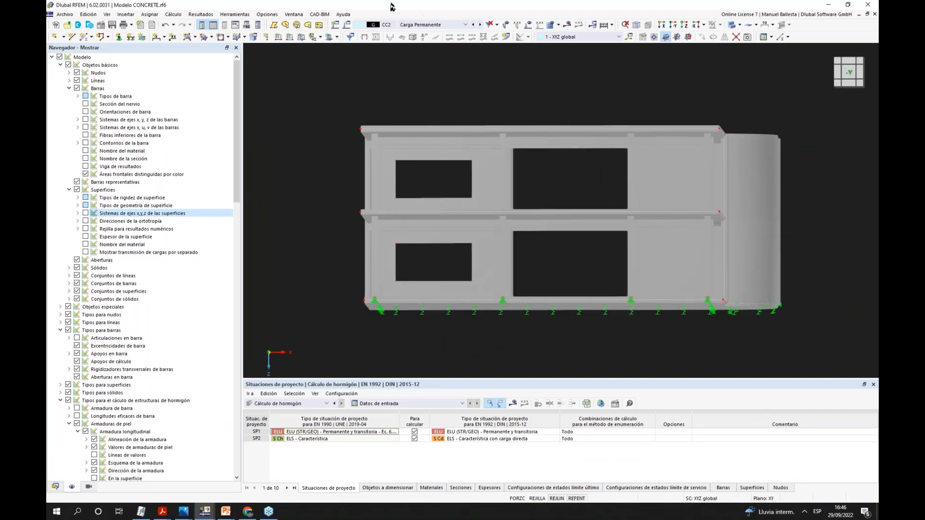
{"action": "left_click", "coordinate": [528, 28]}
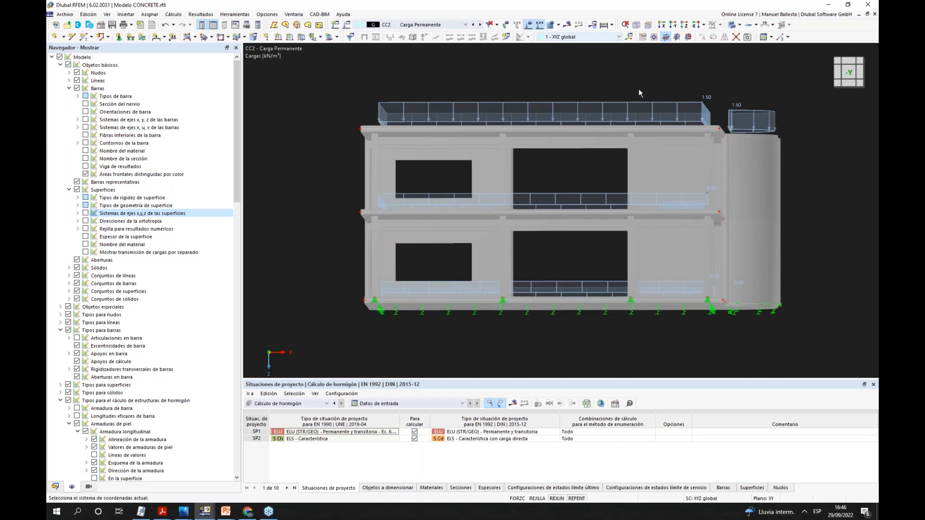
{"action": "left_click", "coordinate": [482, 25]}
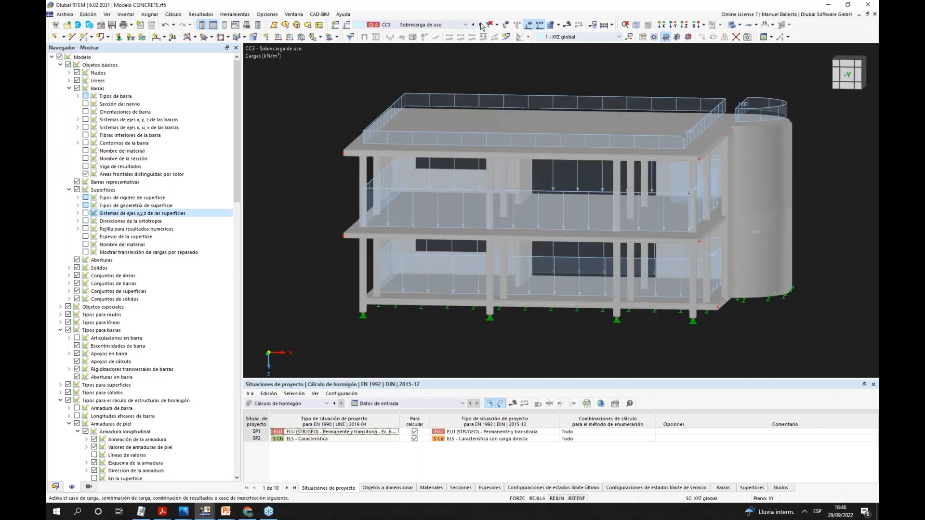
- Show the building as a wireframe and isolate the intermediate floor slab so only its objects and loads stay in view
{"action": "left_click", "coordinate": [740, 24]}
{"action": "left_click", "coordinate": [756, 47]}
{"action": "middle_click_drag", "start_coordinate": [742, 111], "coordinate": [754, 95], "text": "ctrl"}
{"action": "left_click_drag", "start_coordinate": [342, 206], "coordinate": [798, 224]}
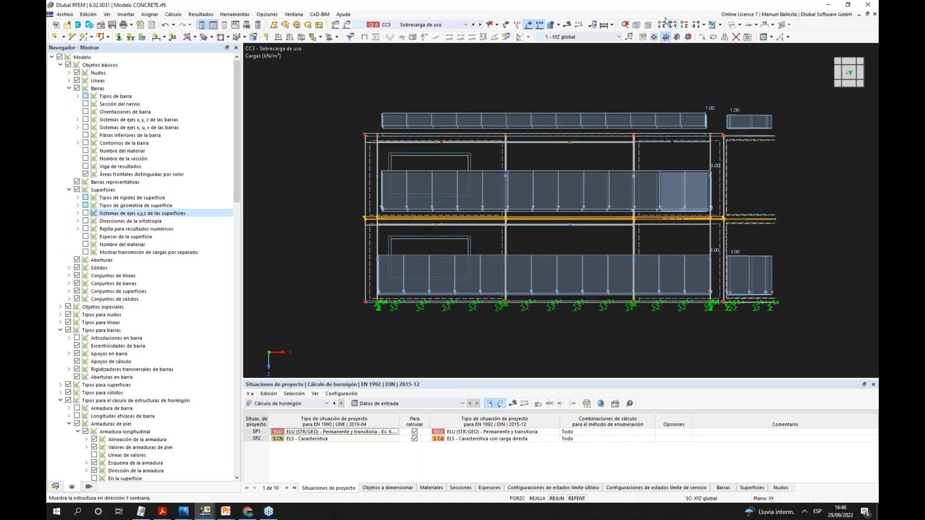
{"action": "left_click", "coordinate": [721, 26]}
{"action": "left_click", "coordinate": [742, 42]}
{"action": "middle_click_drag", "start_coordinate": [795, 192], "coordinate": [646, 242], "text": "ctrl"}
{"action": "left_click", "coordinate": [647, 222]}
- Hide the loads and display the finite element mesh on the isolated slab
{"action": "left_click", "coordinate": [528, 25]}
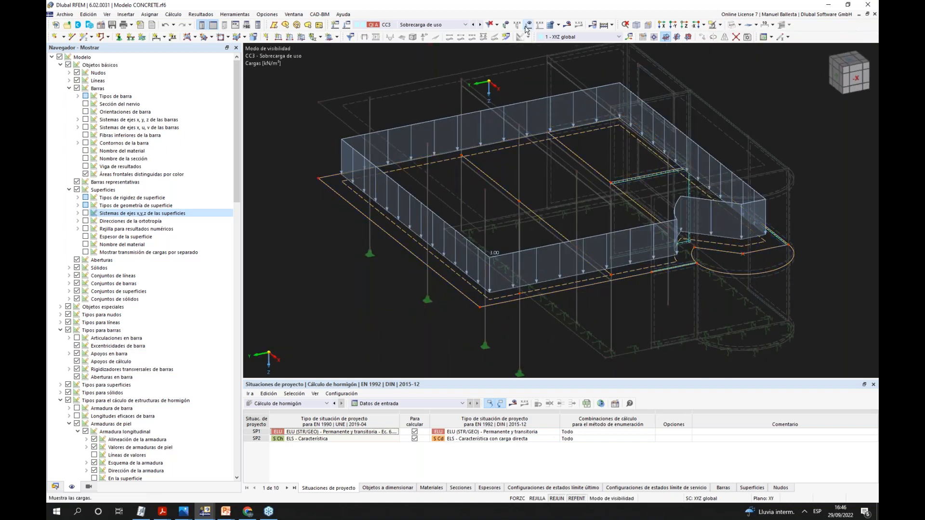
{"action": "scroll", "coordinate": [81, 375], "scroll_direction": "down", "scroll_amount": 20}
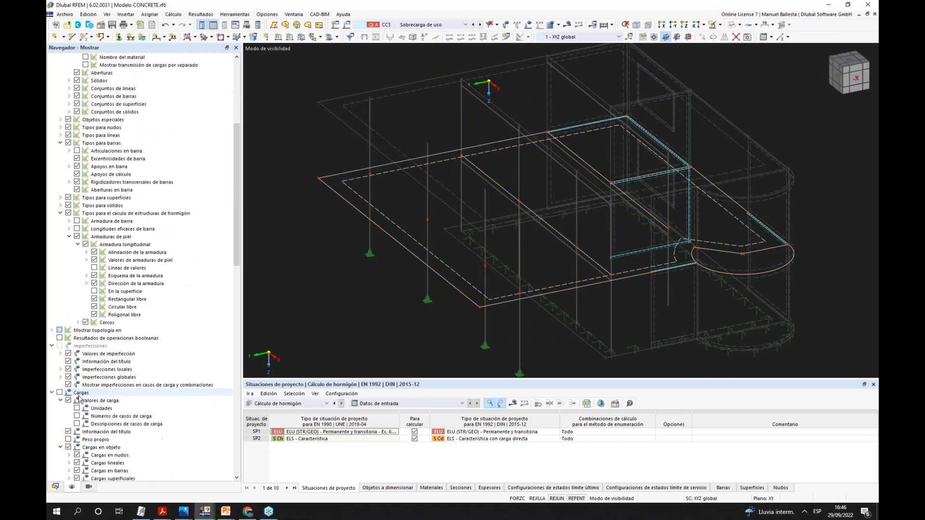
{"action": "left_click", "coordinate": [59, 306]}
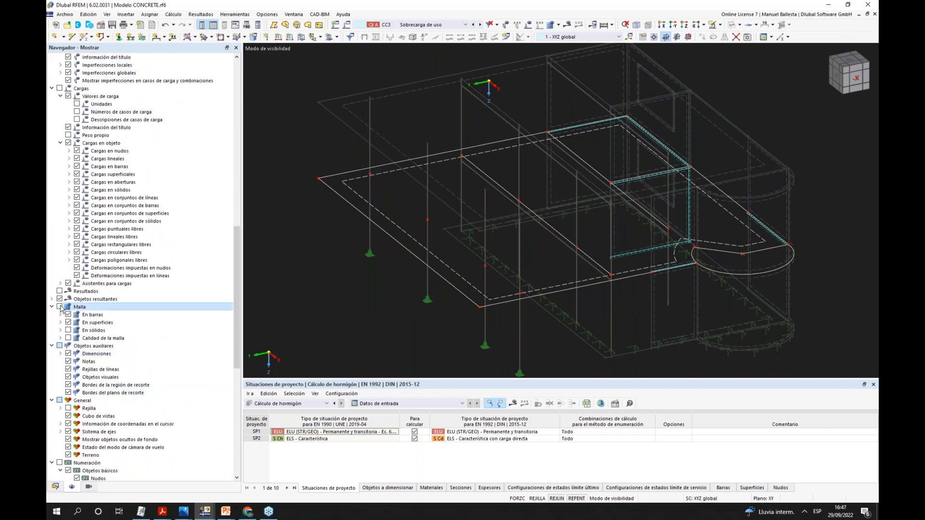
- Display the surfaces' local x,y,z axis systems, inspect the slab's orientation, and hide the finite element mesh
{"action": "scroll", "coordinate": [95, 201], "scroll_direction": "up", "scroll_amount": 20}
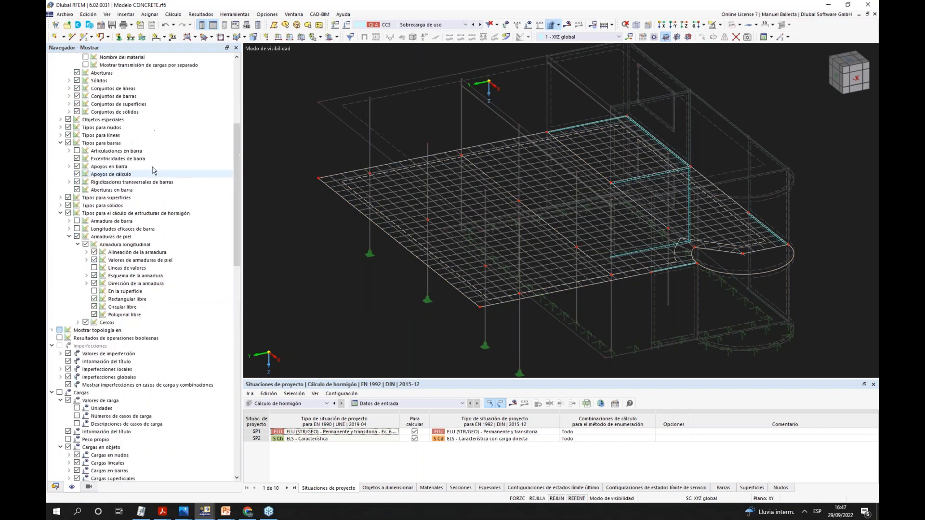
{"action": "left_click", "coordinate": [86, 214]}
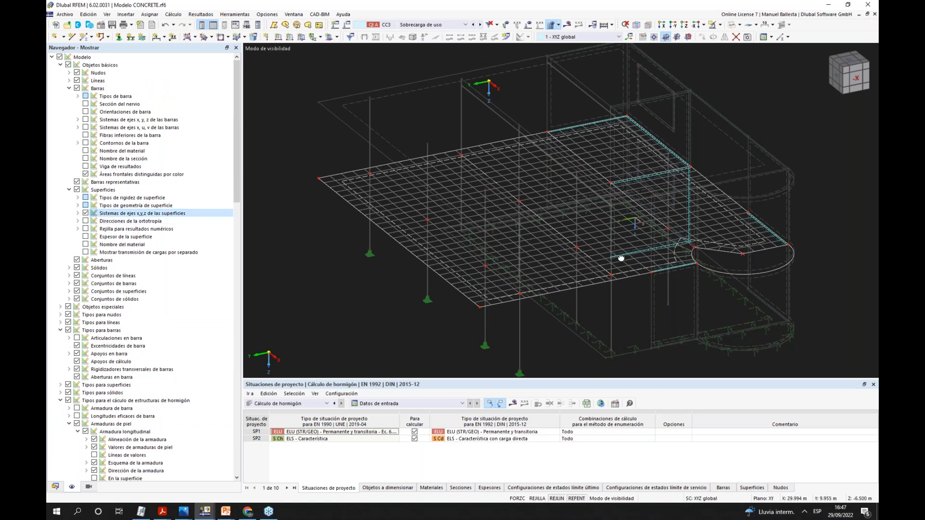
{"action": "middle_click_drag", "start_coordinate": [621, 258], "coordinate": [673, 246], "text": "ctrl"}
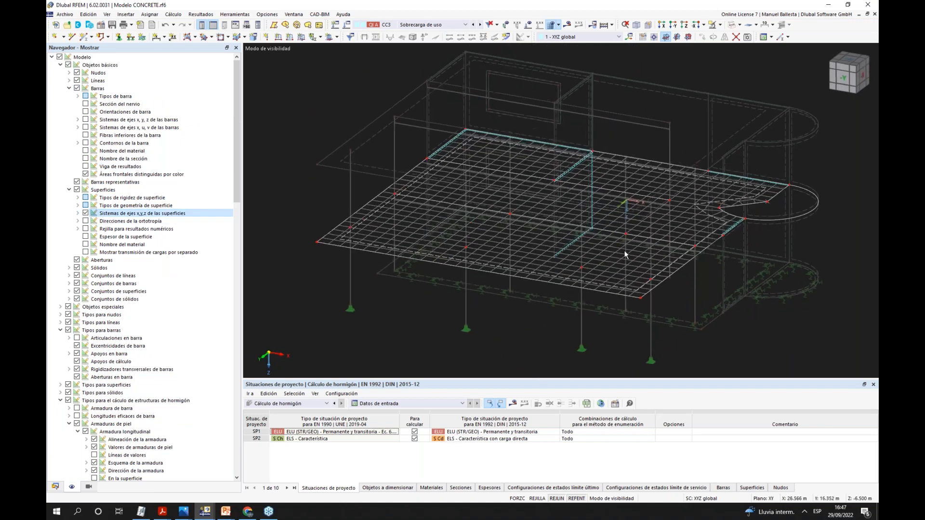
{"action": "middle_click_drag", "start_coordinate": [624, 292], "coordinate": [610, 292], "text": "ctrl"}
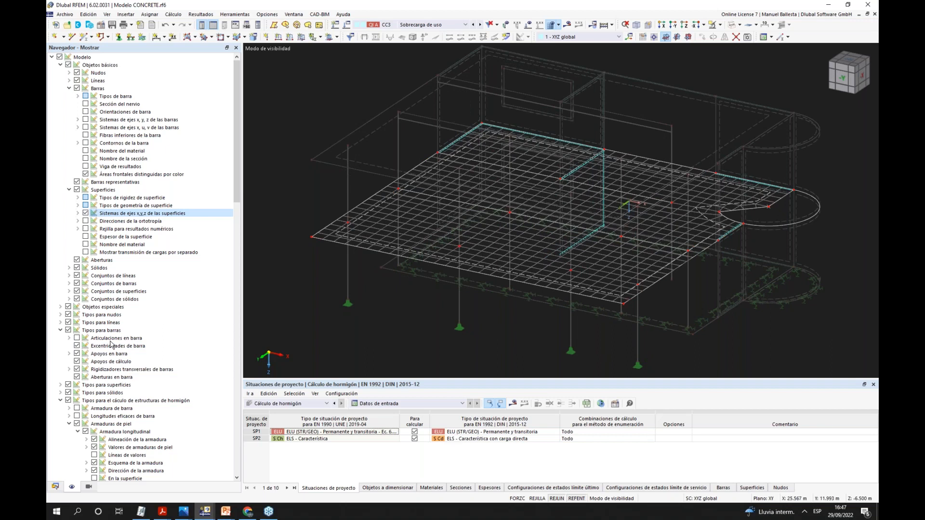
{"action": "scroll", "coordinate": [89, 444], "scroll_direction": "down", "scroll_amount": 17}
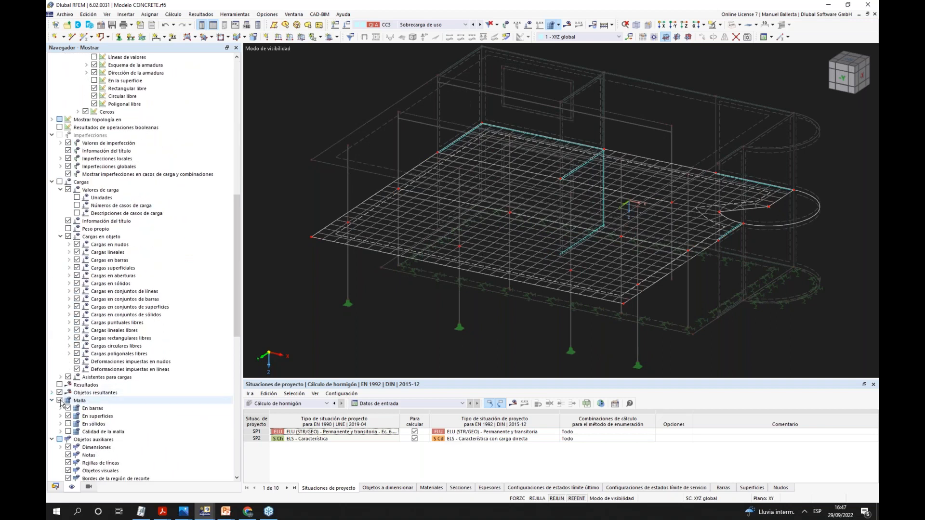
{"action": "key", "text": "space"}
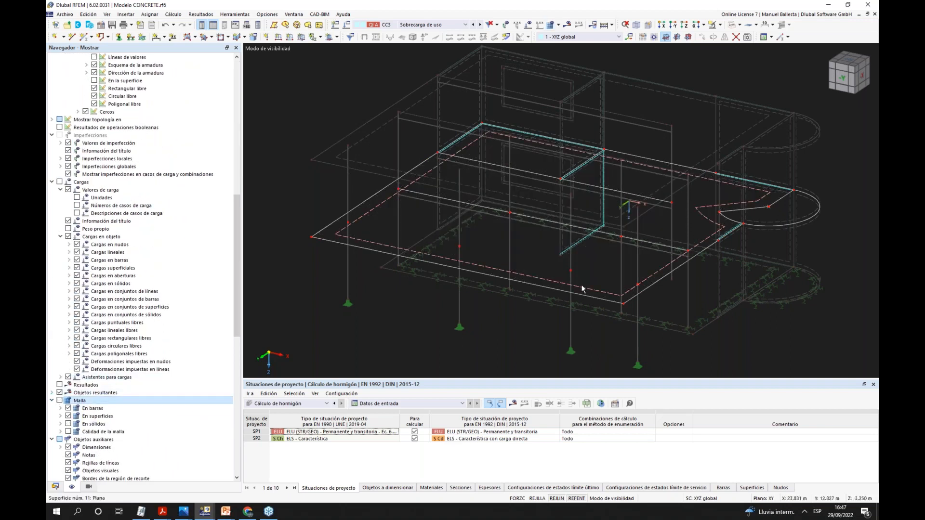
- Review the activated add-ons in the base data of Modelo CONCRETE and close the dialog
{"action": "left_click", "coordinate": [55, 487]}
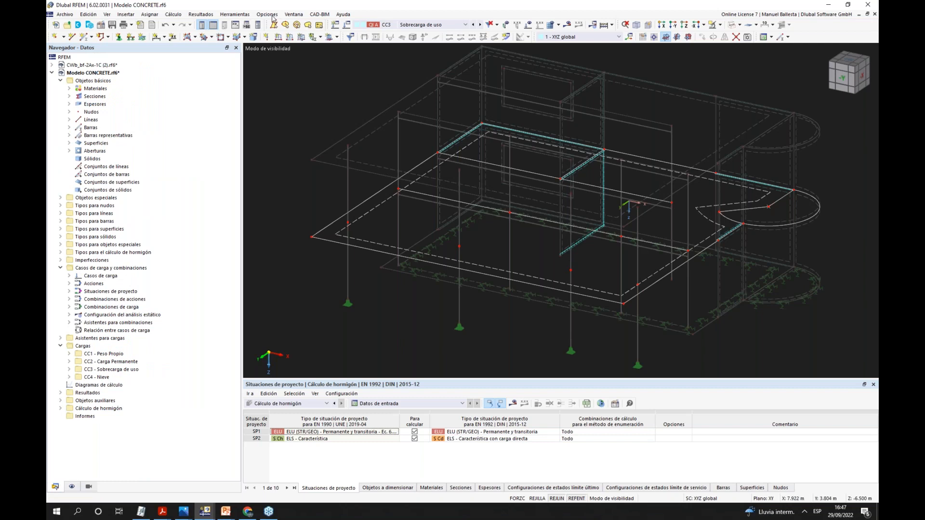
{"action": "right_click", "coordinate": [75, 72]}
{"action": "left_click", "coordinate": [81, 77]}
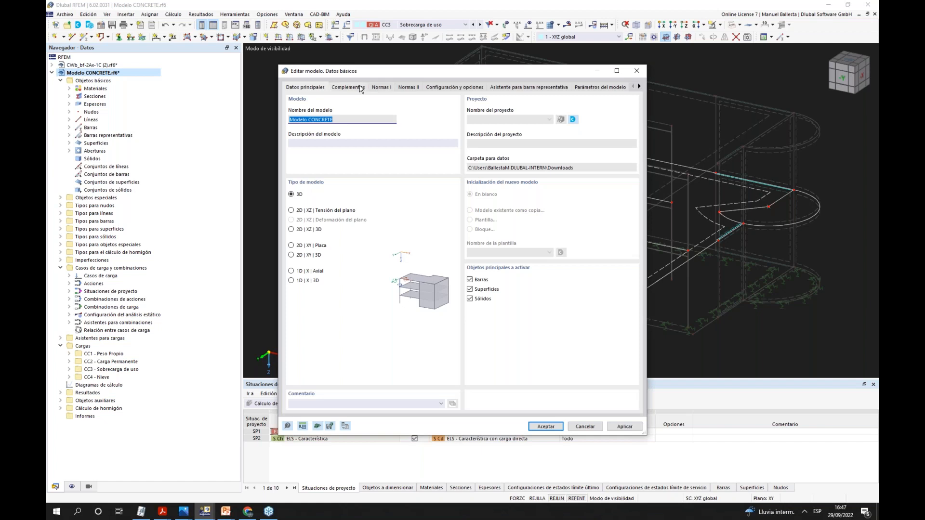
{"action": "left_click", "coordinate": [361, 88]}
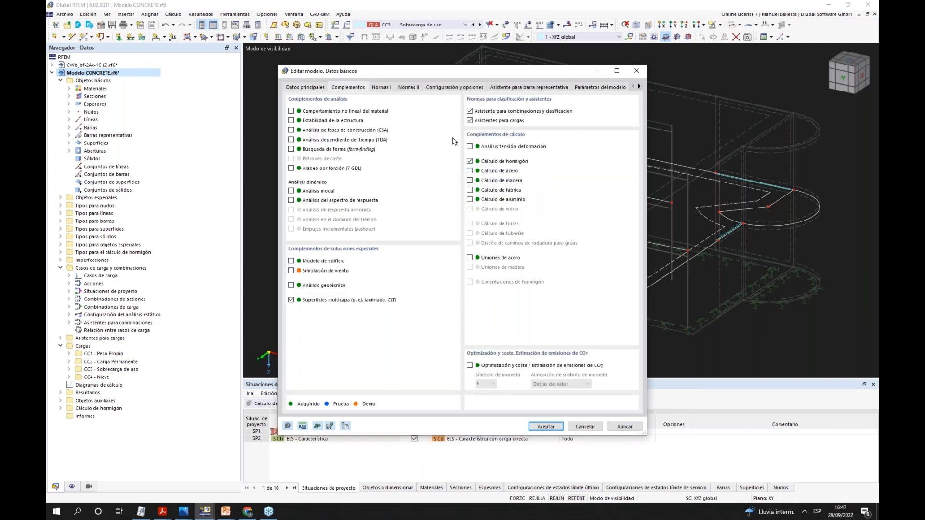
{"action": "left_click", "coordinate": [546, 427]}
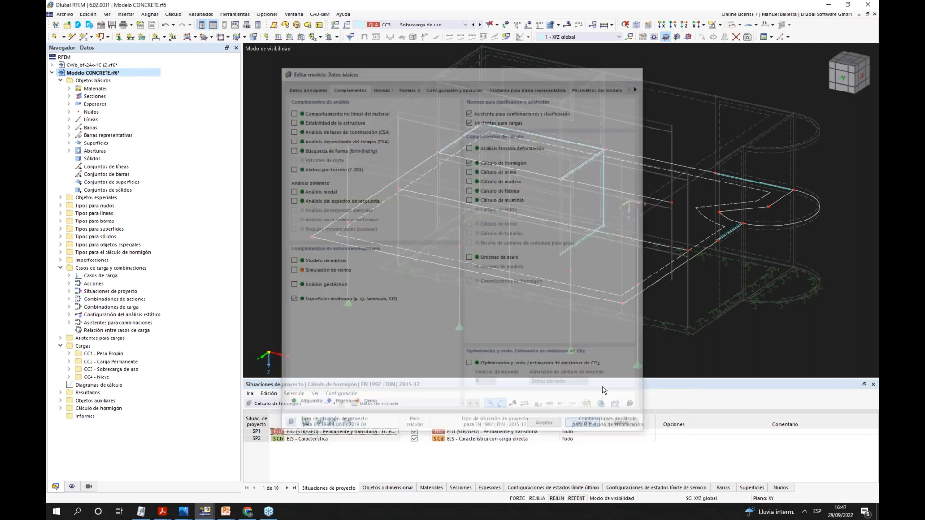
- Open floor slab surface 11 for editing and switch its concrete design properties off and back on
{"action": "right_click", "coordinate": [607, 295]}
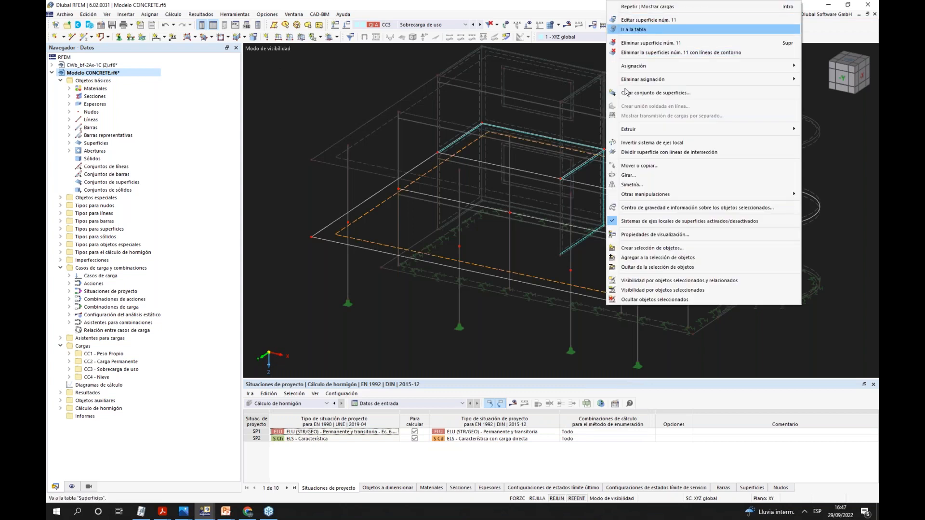
{"action": "left_click", "coordinate": [500, 269]}
{"action": "right_click", "coordinate": [499, 273]}
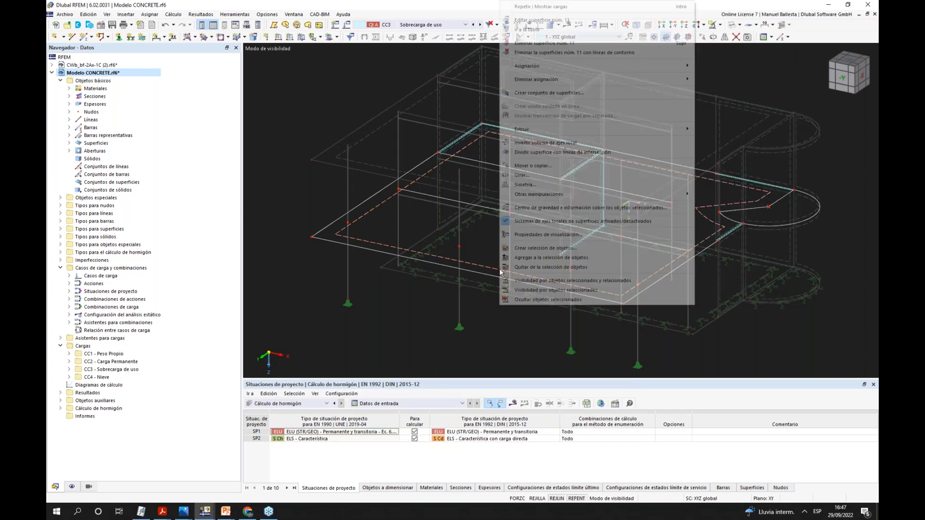
{"action": "left_click", "coordinate": [570, 19]}
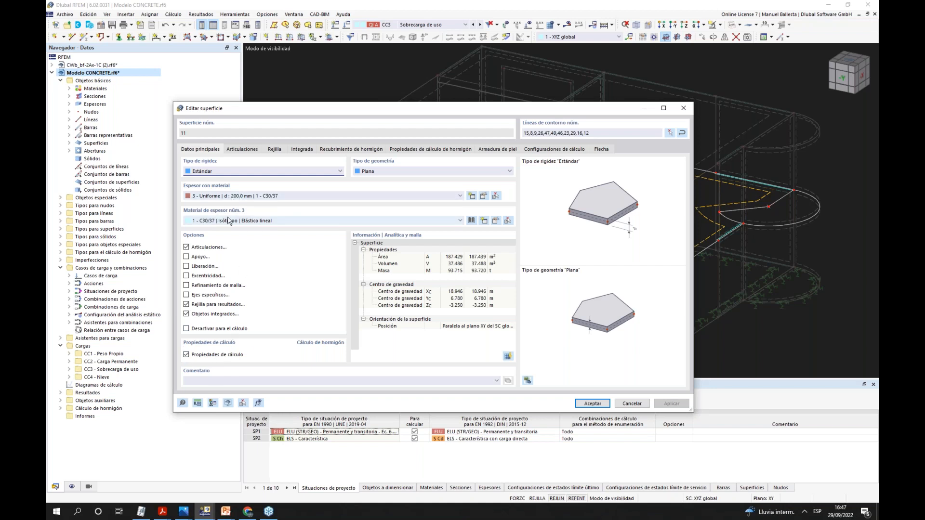
{"action": "left_click", "coordinate": [187, 355]}
{"action": "left_click", "coordinate": [187, 355]}
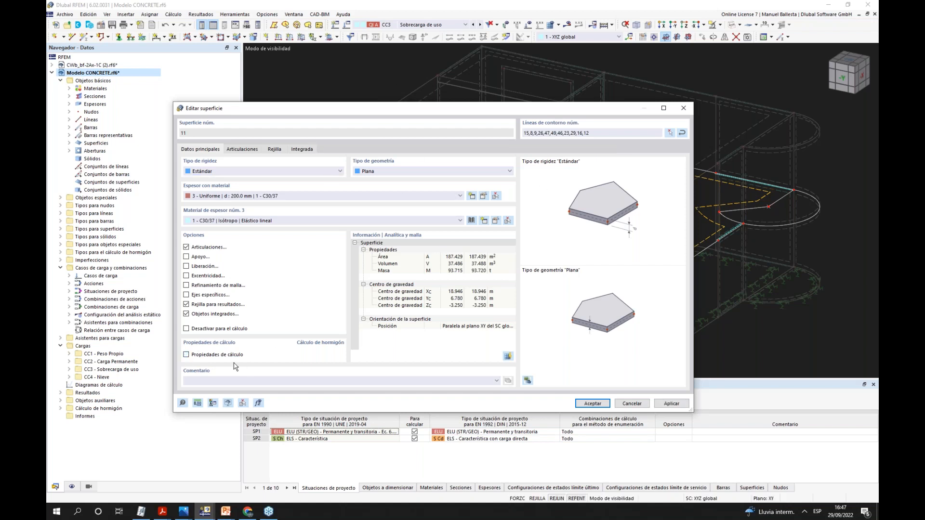
{"action": "left_click", "coordinate": [186, 355]}
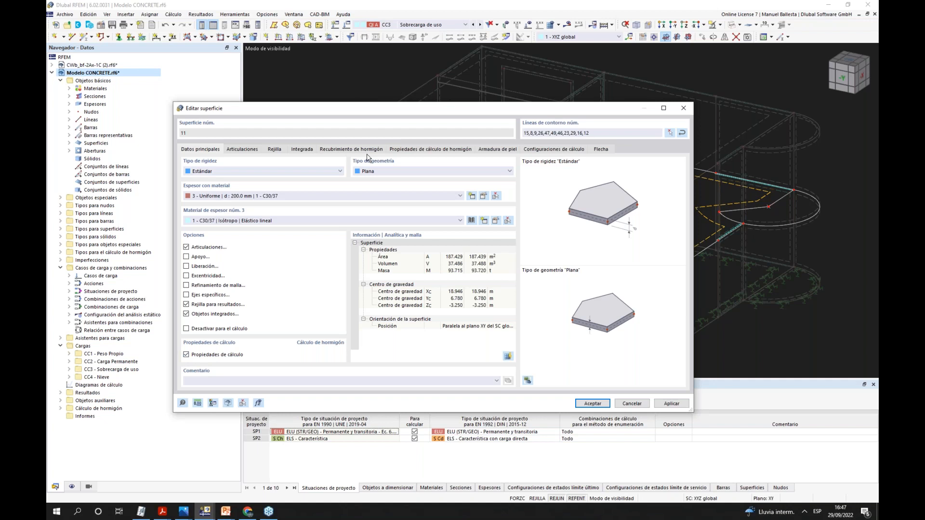
- Review the slab's concrete cover settings and the reinforcement directions assigned to its upper and lower faces
{"action": "left_click", "coordinate": [352, 149]}
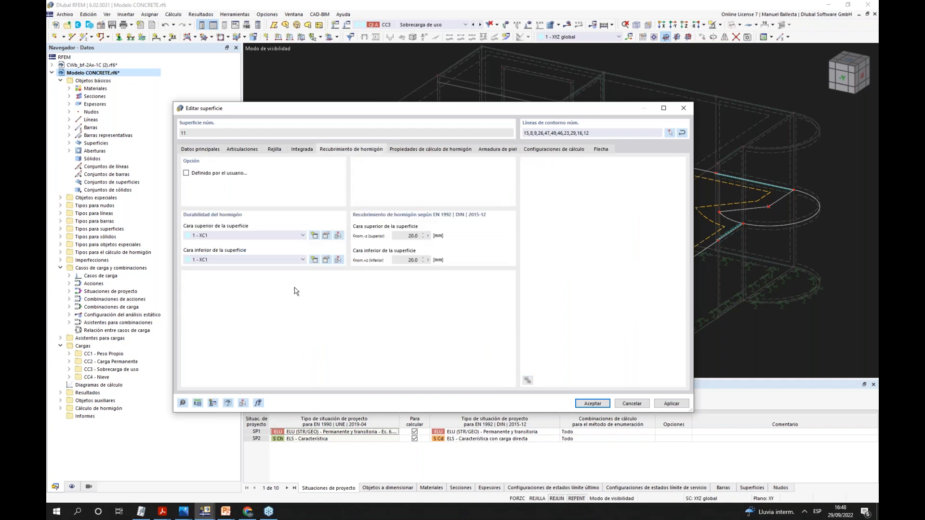
{"action": "left_click", "coordinate": [441, 151]}
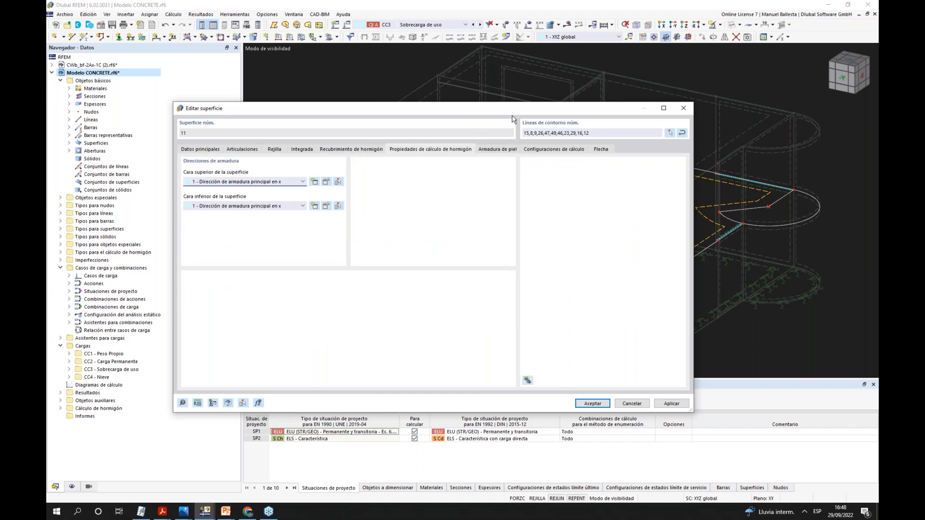
{"action": "left_click_drag", "start_coordinate": [522, 116], "coordinate": [479, 148]}
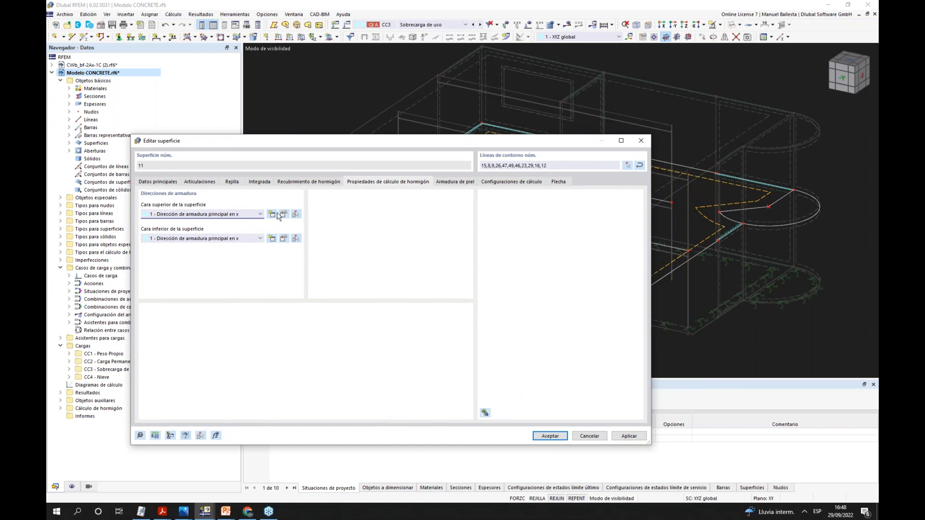
{"action": "left_click_drag", "start_coordinate": [557, 143], "coordinate": [498, 169]}
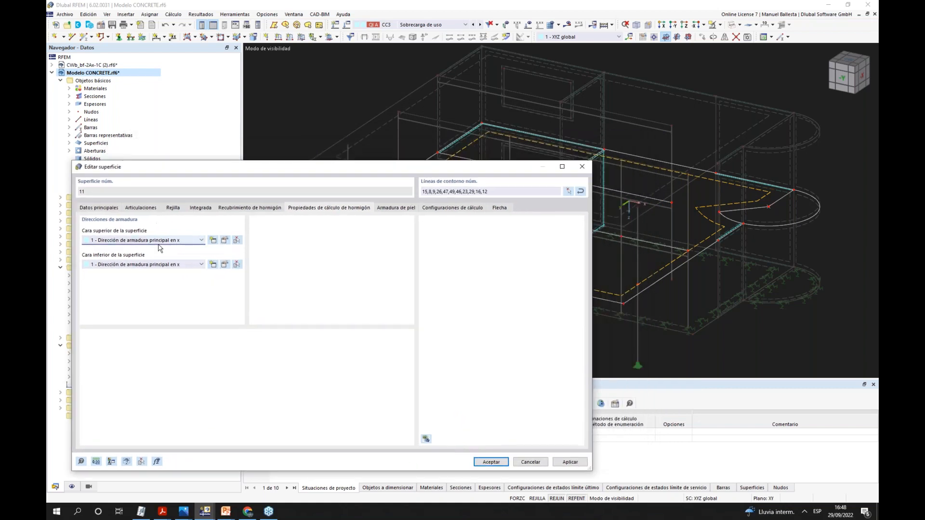
{"action": "left_click_drag", "start_coordinate": [501, 170], "coordinate": [458, 157]}
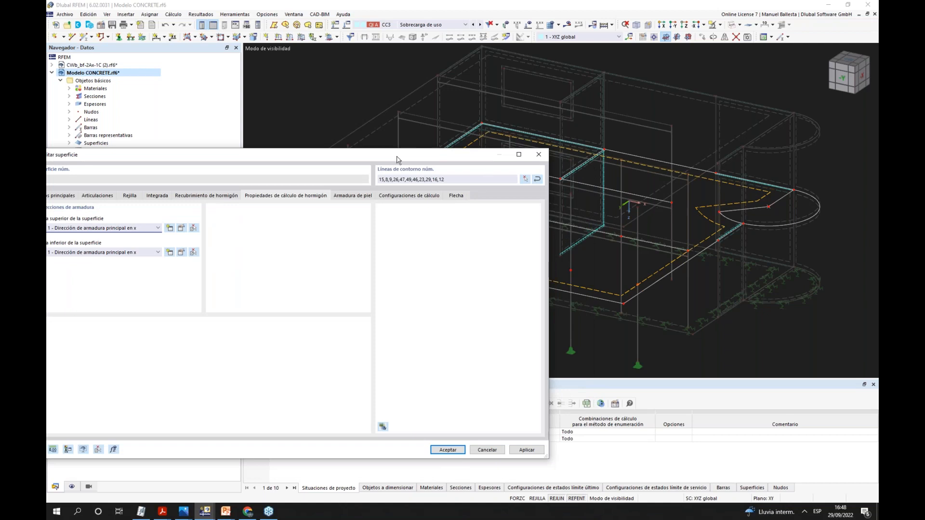
{"action": "left_click_drag", "start_coordinate": [399, 158], "coordinate": [491, 150]}
- Try the rotated direction type "Con giro" for the upper face's reinforcement direction and discard the change
{"action": "left_click", "coordinate": [273, 220]}
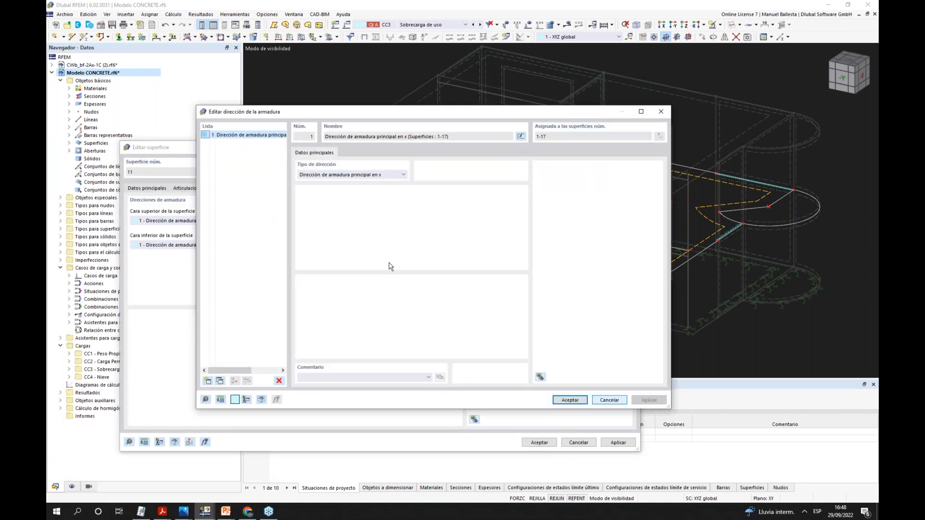
{"action": "left_click", "coordinate": [383, 176]}
{"action": "left_click", "coordinate": [358, 197]}
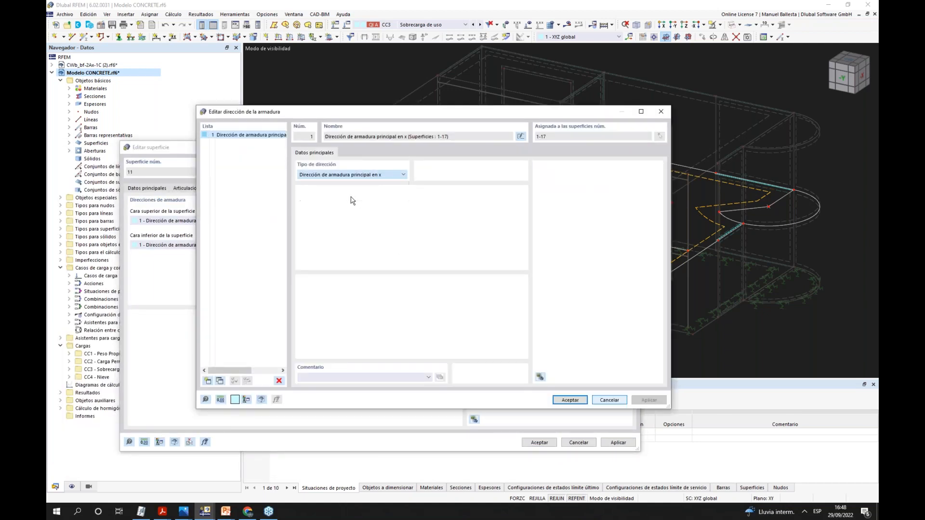
{"action": "left_click_drag", "start_coordinate": [589, 113], "coordinate": [462, 163]}
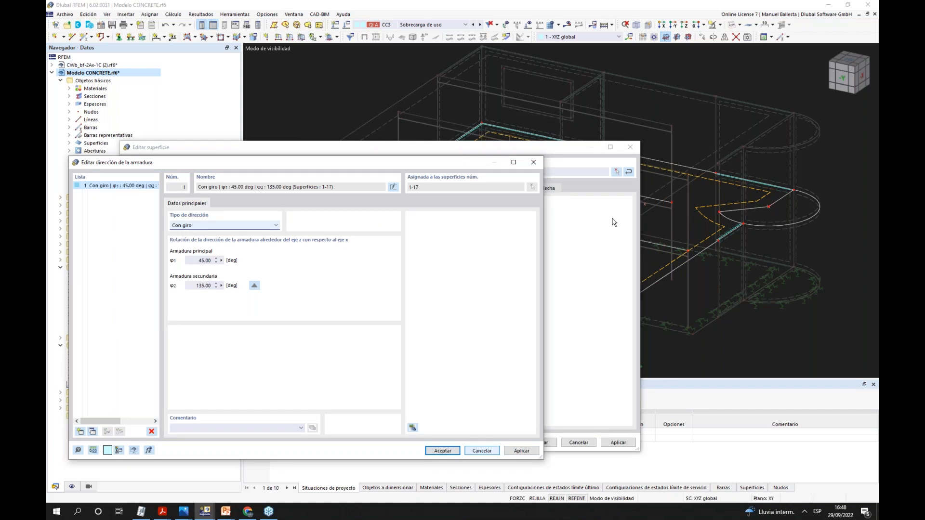
{"action": "left_click", "coordinate": [481, 451]}
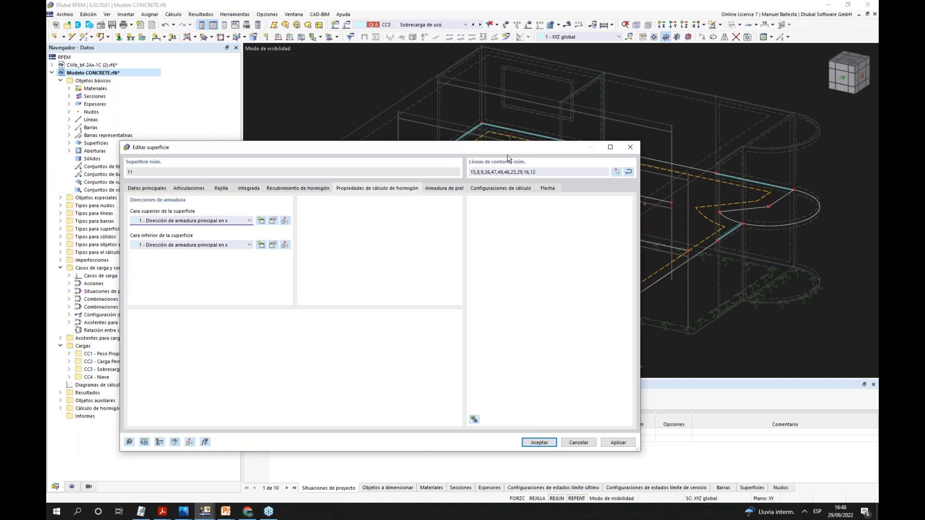
- Review the slab's surface reinforcement definition and its available position types, keep "En la superficie", and accept the surface settings
{"action": "left_click_drag", "start_coordinate": [517, 154], "coordinate": [476, 96]}
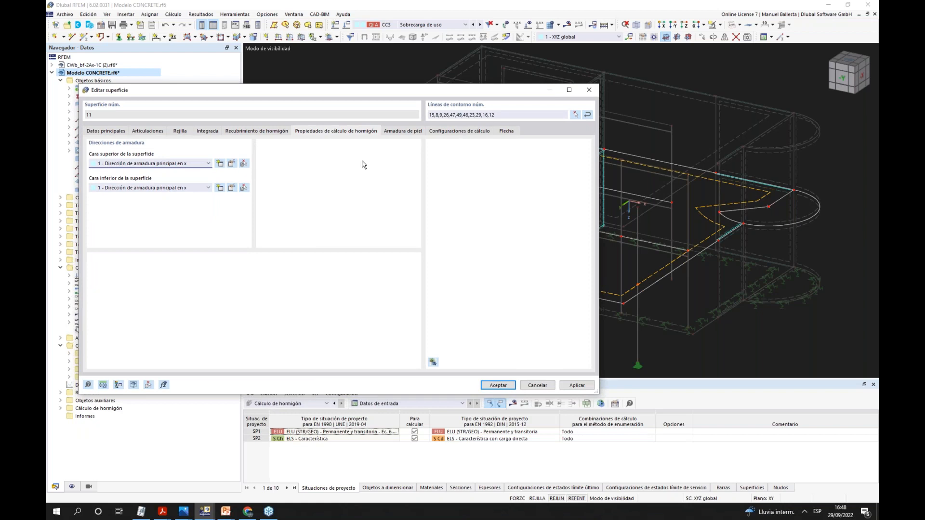
{"action": "left_click", "coordinate": [406, 131]}
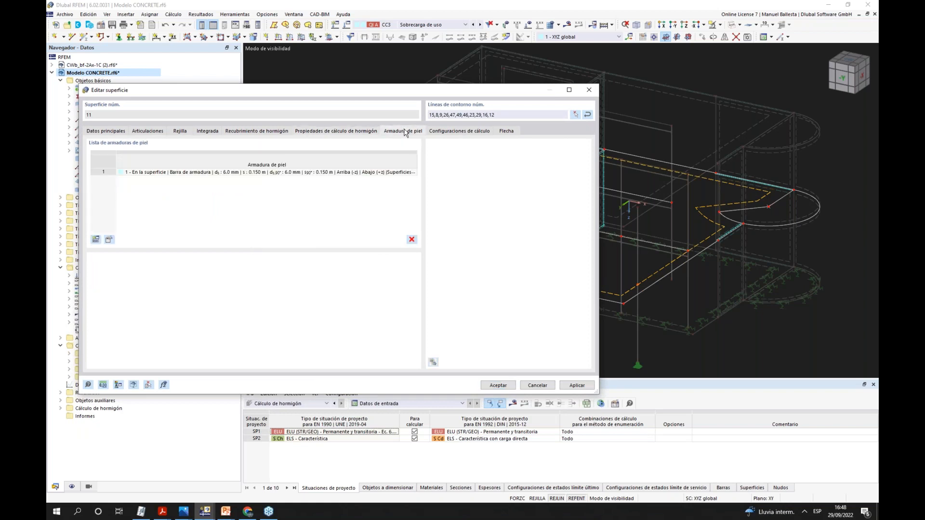
{"action": "left_click", "coordinate": [332, 173]}
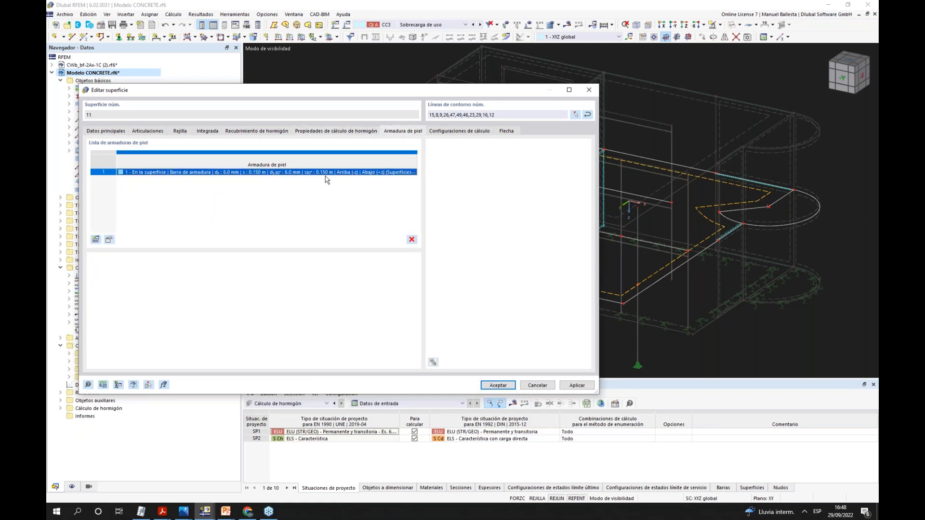
{"action": "left_click", "coordinate": [110, 241]}
{"action": "double_click", "coordinate": [171, 175]}
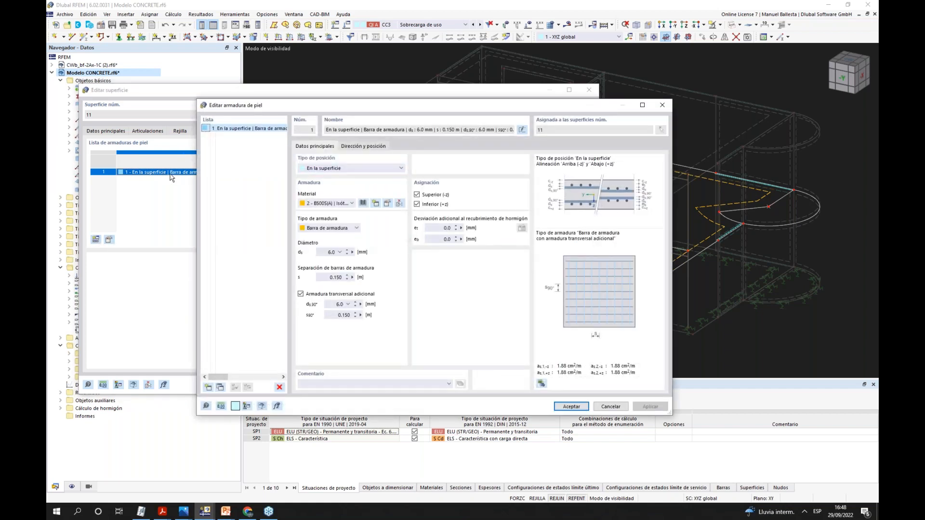
{"action": "left_click", "coordinate": [353, 169]}
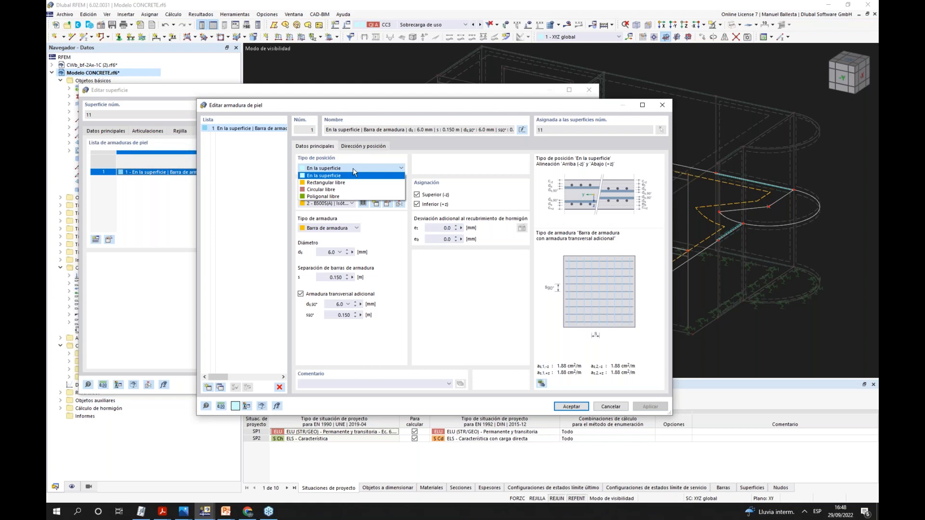
{"action": "left_click", "coordinate": [511, 191]}
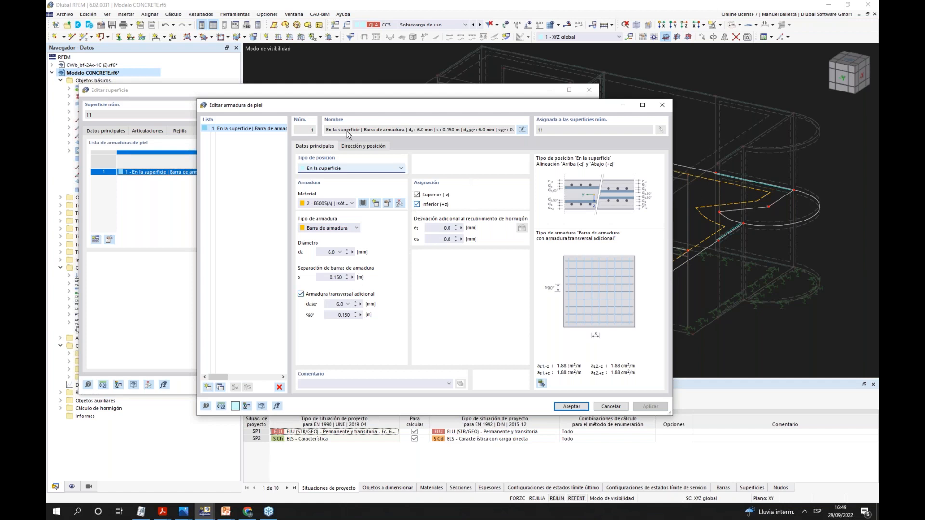
{"action": "left_click", "coordinate": [571, 407]}
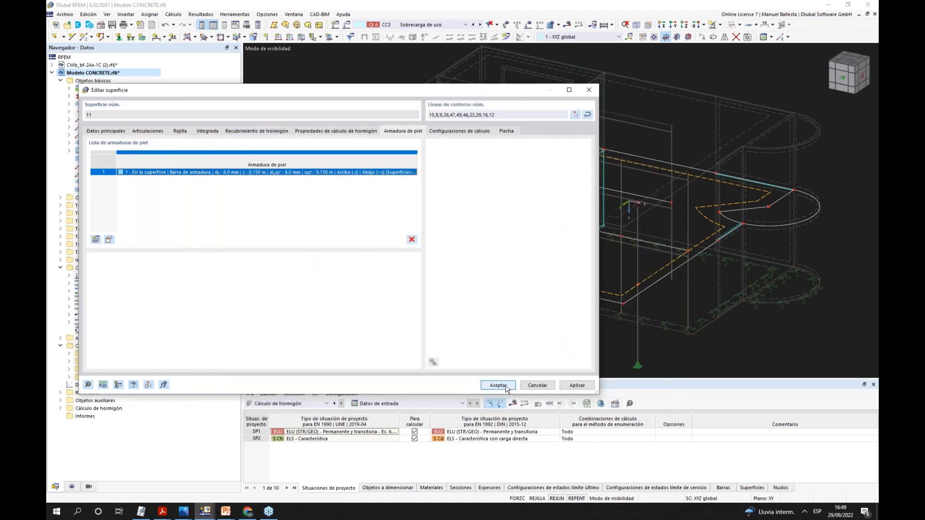
{"action": "left_click", "coordinate": [498, 385]}
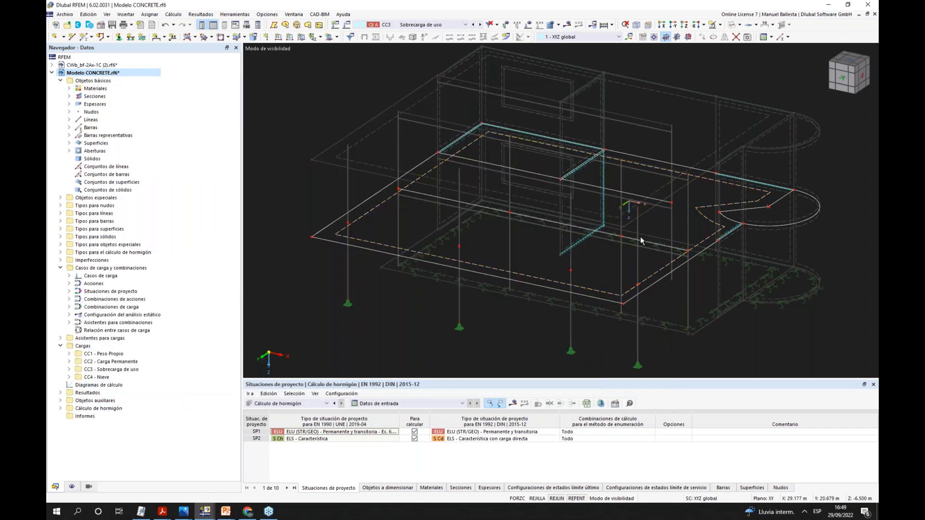
- Display the longitudinal "En la superficie" reinforcement on the slab and inspect the bar grid and its value labels near the slab corner
{"action": "left_click", "coordinate": [71, 487]}
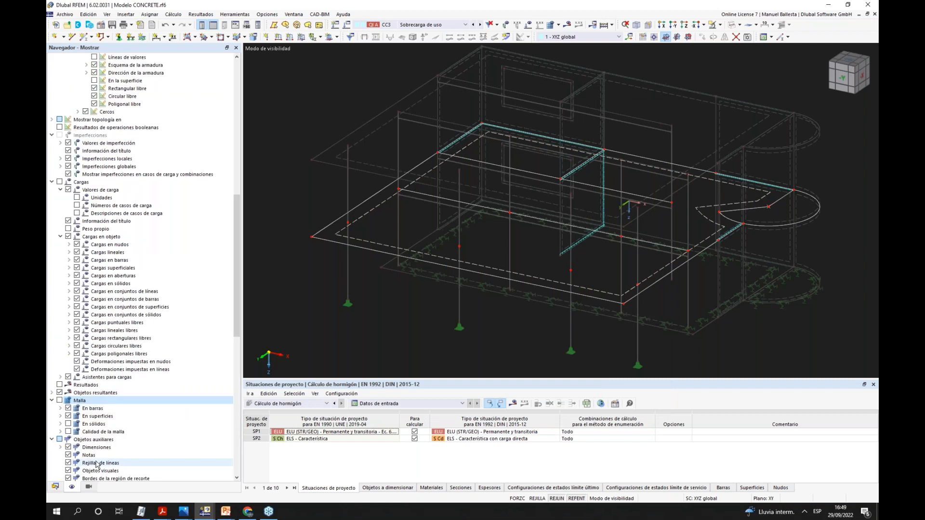
{"action": "scroll", "coordinate": [94, 242], "scroll_direction": "up", "scroll_amount": 3}
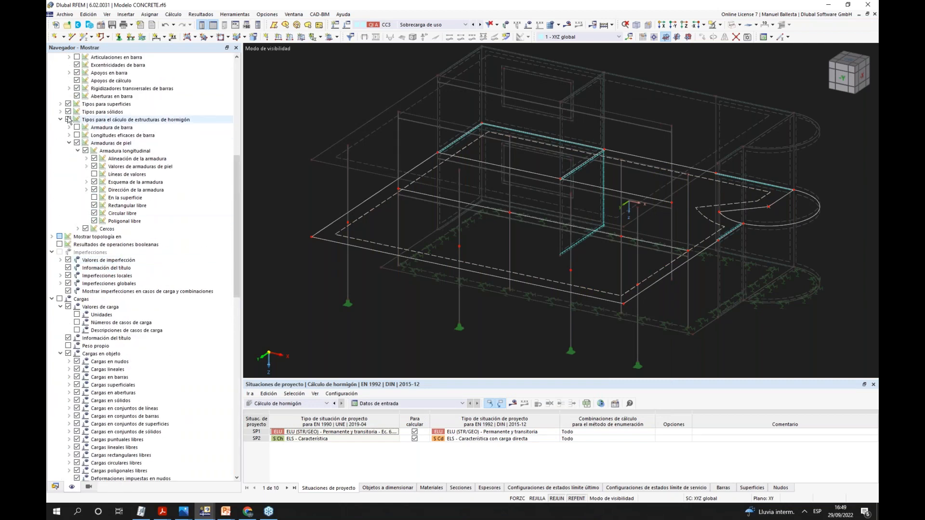
{"action": "left_click", "coordinate": [77, 143]}
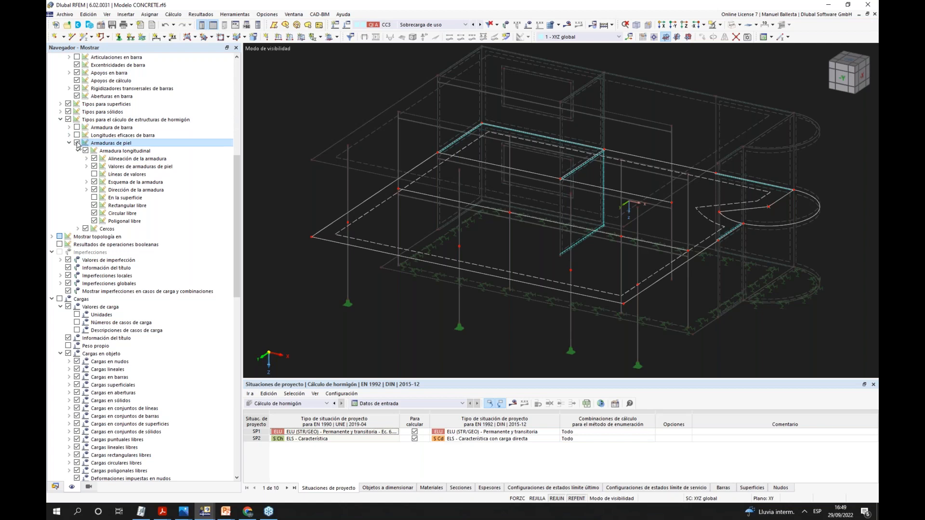
{"action": "left_click", "coordinate": [94, 197]}
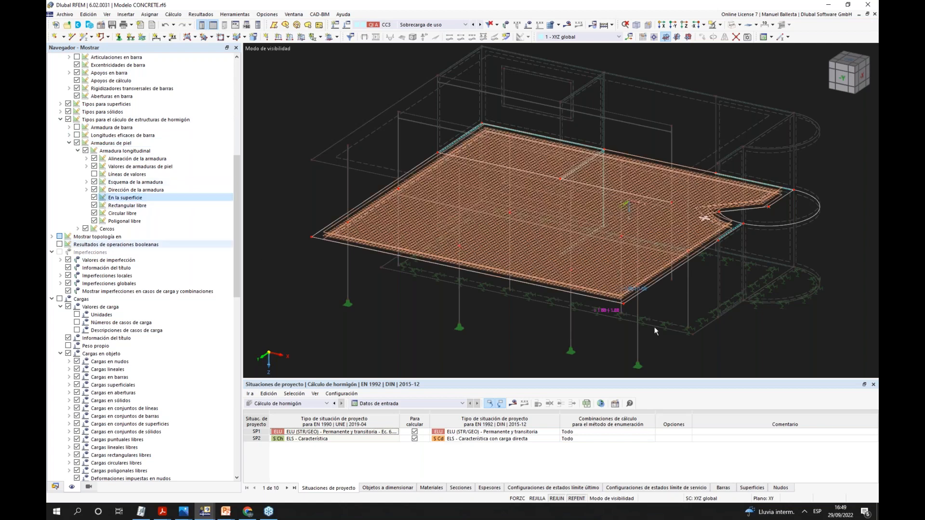
{"action": "scroll", "coordinate": [618, 294], "scroll_direction": "up", "scroll_amount": 6}
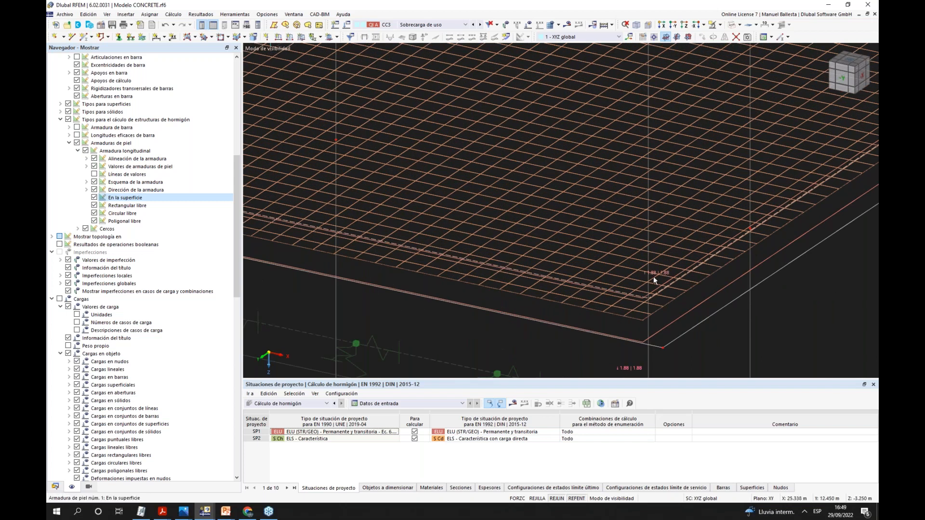
{"action": "scroll", "coordinate": [645, 273], "scroll_direction": "up", "scroll_amount": 3}
{"action": "middle_click_drag", "start_coordinate": [631, 258], "coordinate": [603, 113]}
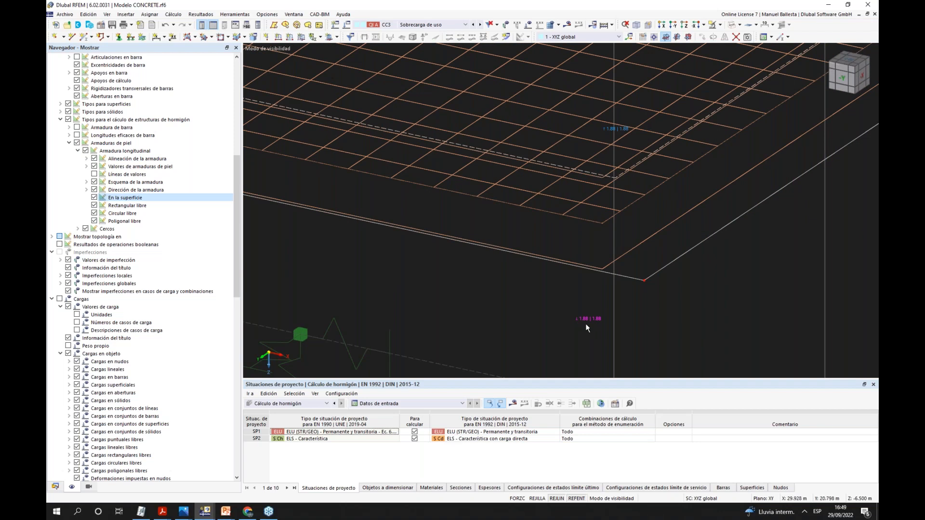
{"action": "scroll", "coordinate": [582, 323], "scroll_direction": "down", "scroll_amount": 5}
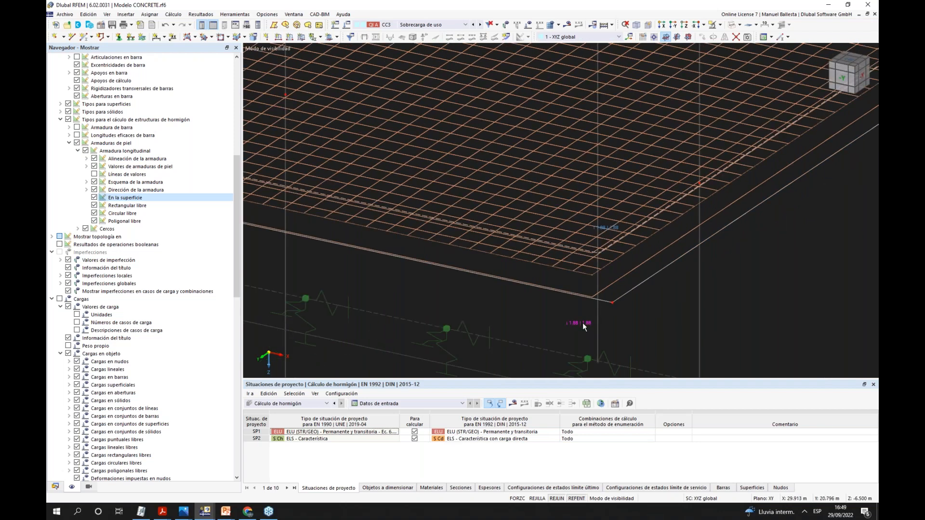
{"action": "scroll", "coordinate": [564, 291], "scroll_direction": "up", "scroll_amount": 2}
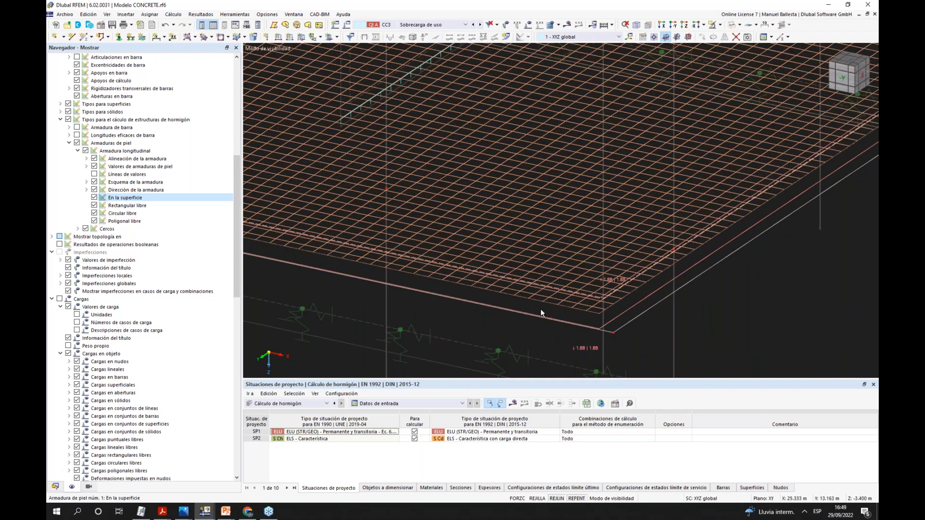
{"action": "scroll", "coordinate": [549, 298], "scroll_direction": "up", "scroll_amount": 2}
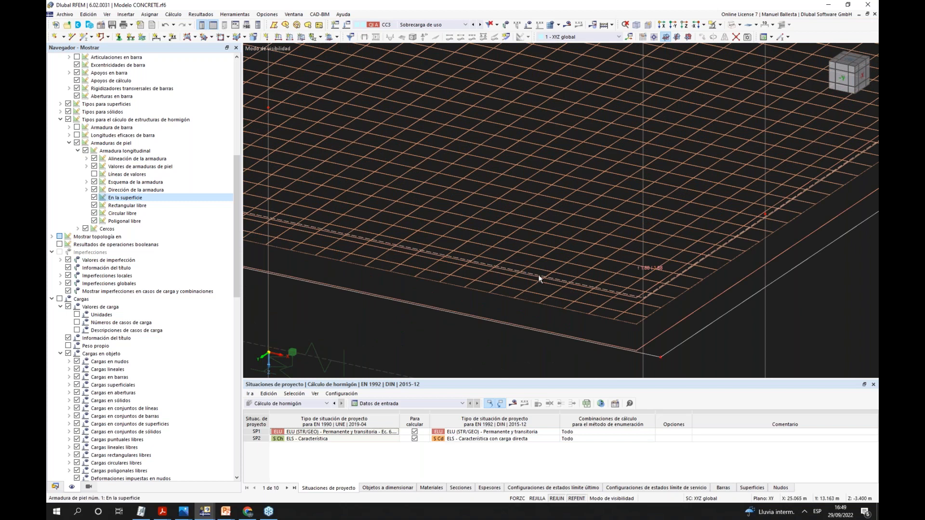
- Review the main data and direction settings of the on-surface reinforcement assigned to surface 11, and close without changes
{"action": "right_click", "coordinate": [538, 276]}
{"action": "key", "text": "Escape"}
{"action": "right_click", "coordinate": [538, 274]}
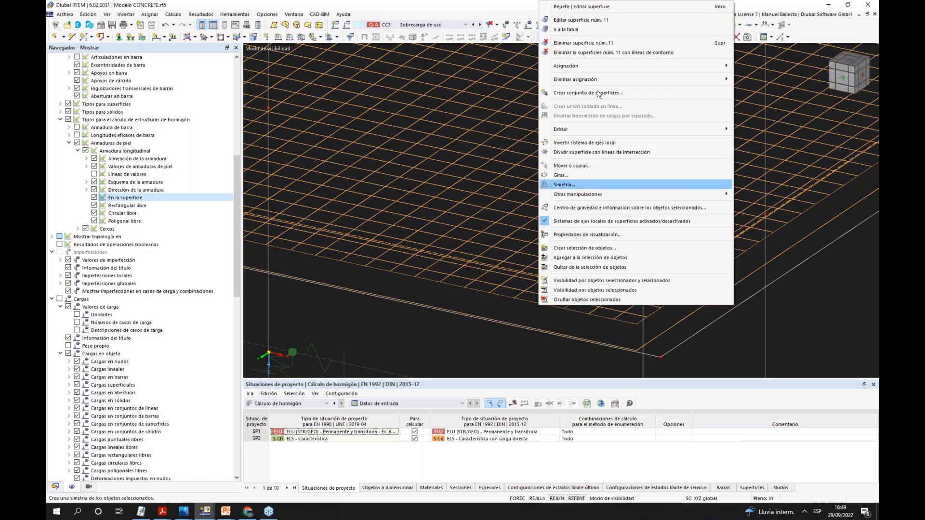
{"action": "left_click", "coordinate": [581, 20]}
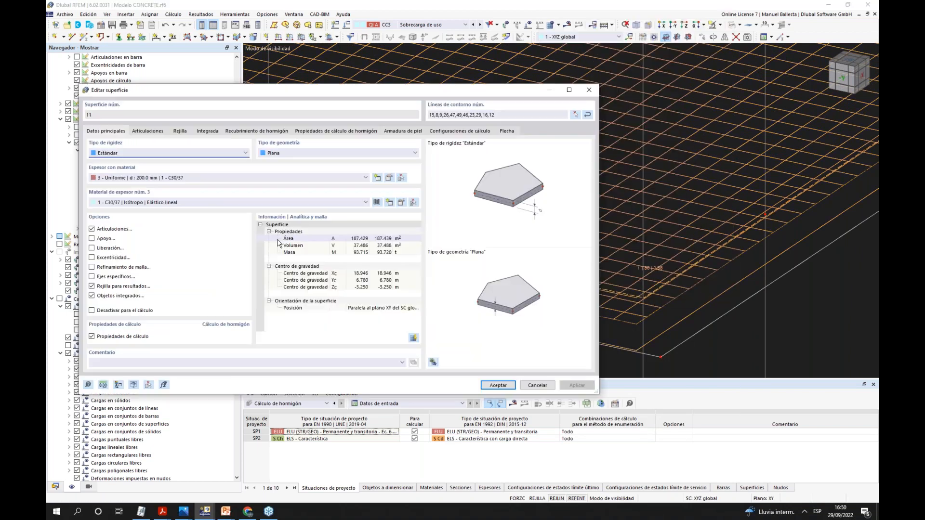
{"action": "left_click", "coordinate": [403, 131]}
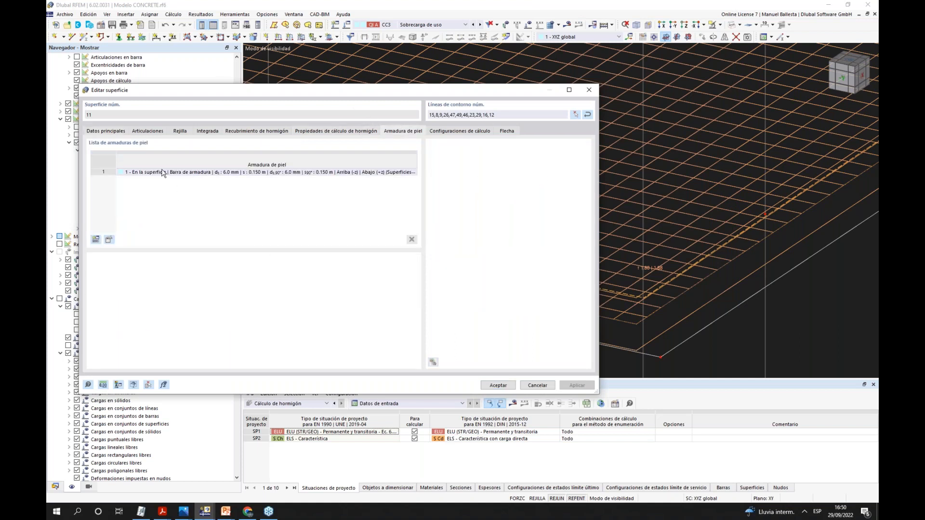
{"action": "left_click", "coordinate": [163, 172]}
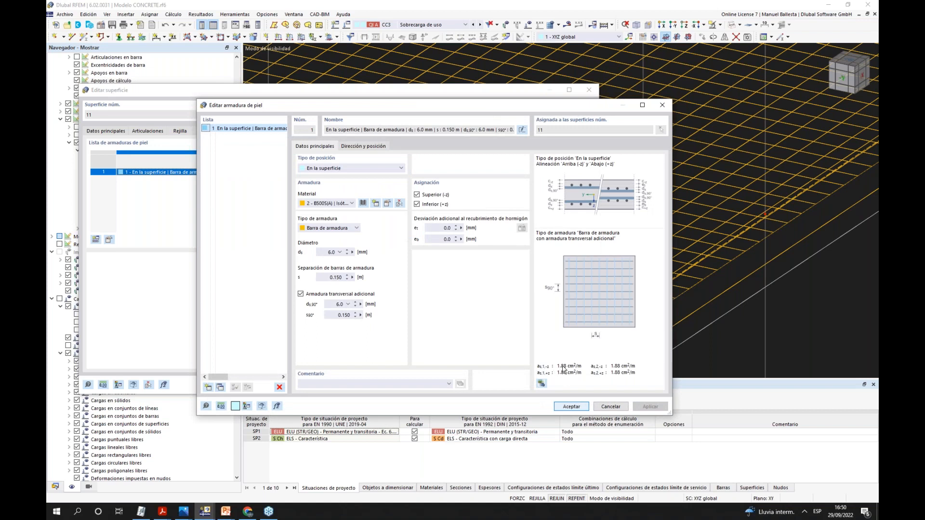
{"action": "left_click", "coordinate": [366, 146]}
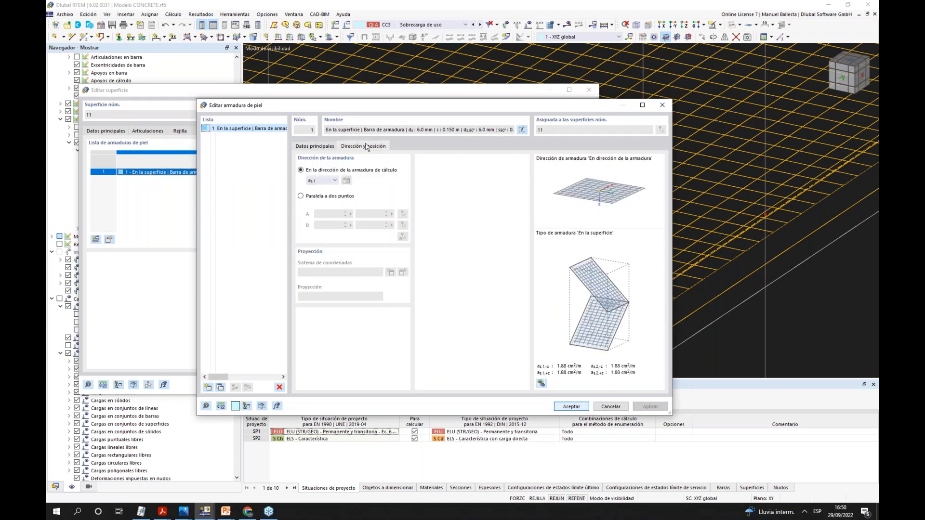
{"action": "left_click", "coordinate": [335, 181]}
{"action": "left_click", "coordinate": [336, 186]}
{"action": "left_click", "coordinate": [315, 146]}
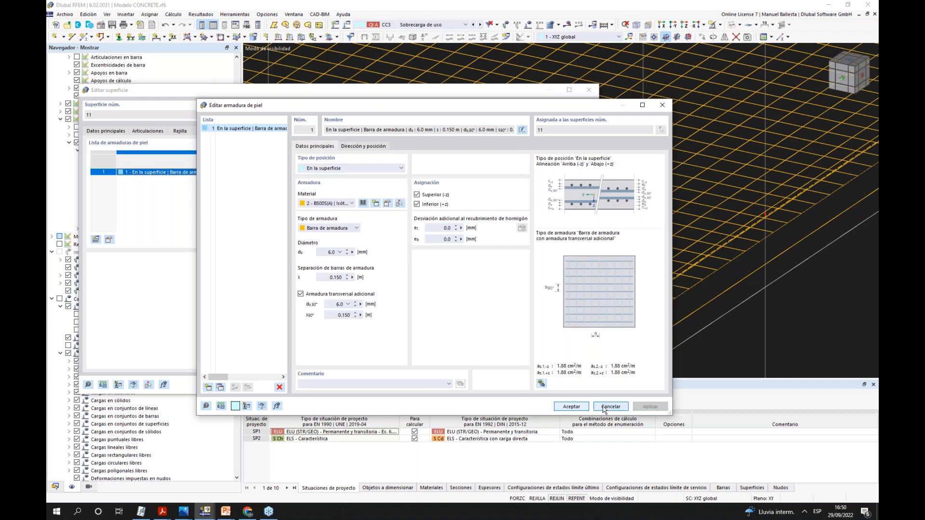
{"action": "left_click", "coordinate": [604, 407]}
{"action": "left_click", "coordinate": [537, 388]}
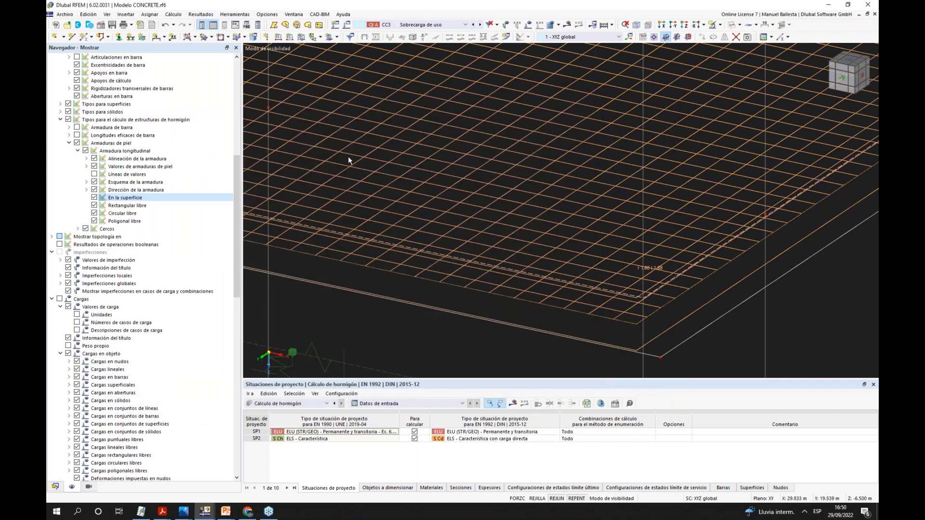
- Hide the on-surface longitudinal reinforcement (En la superficie) in the model display
{"action": "left_click", "coordinate": [94, 197]}
{"action": "scroll", "coordinate": [568, 271], "scroll_direction": "down", "scroll_amount": 8}
{"action": "middle_click_drag", "start_coordinate": [634, 200], "coordinate": [415, 224], "text": "ctrl"}
{"action": "scroll", "coordinate": [410, 217], "scroll_direction": "up", "scroll_amount": 2}
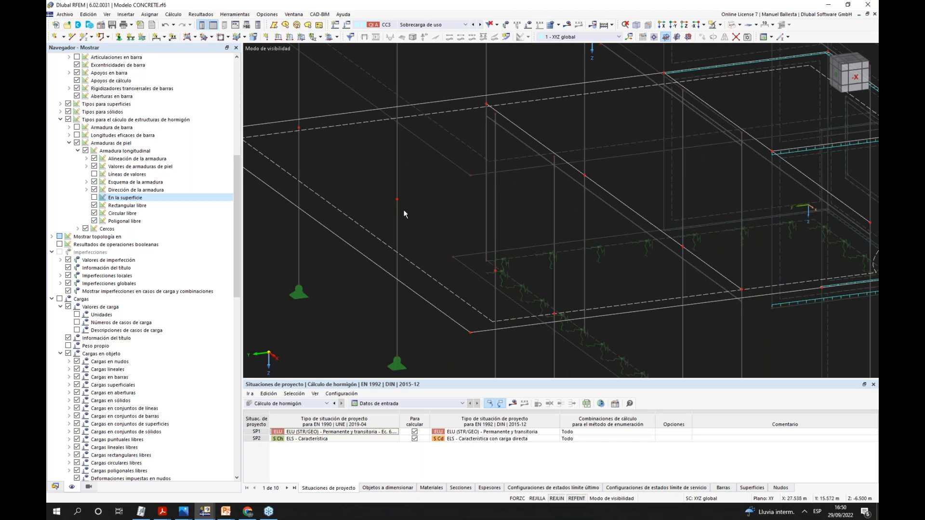
- Create a new surface reinforcement (Armadura de piel) with the position type Rectangular libre
{"action": "left_click", "coordinate": [55, 487]}
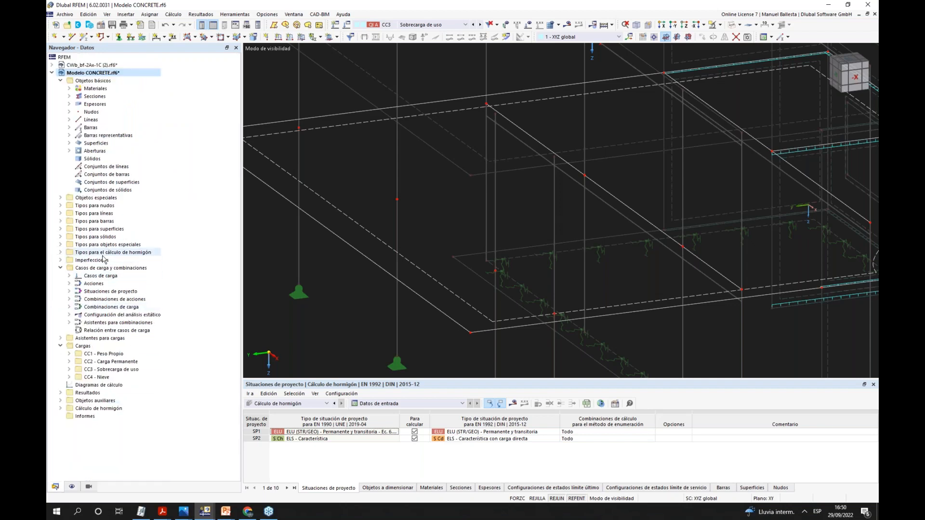
{"action": "left_click", "coordinate": [60, 253]}
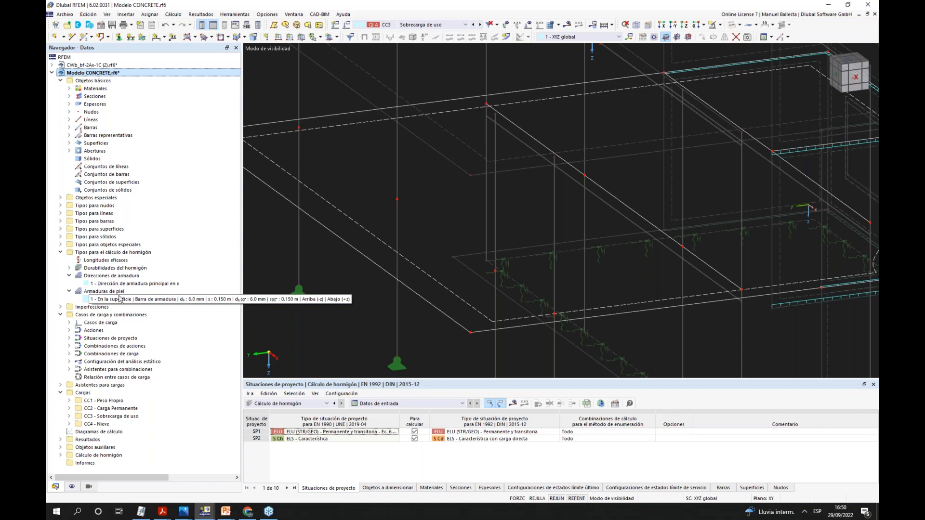
{"action": "left_click", "coordinate": [109, 276]}
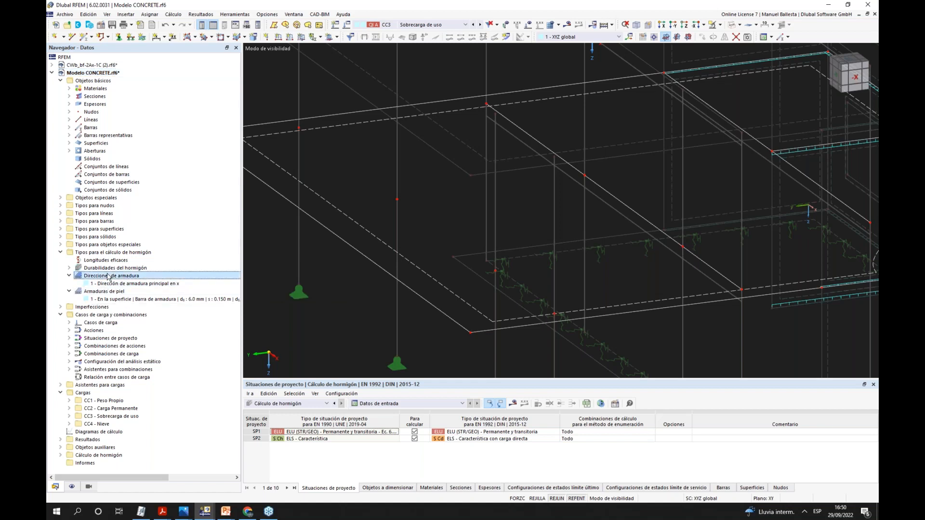
{"action": "right_click", "coordinate": [109, 276]}
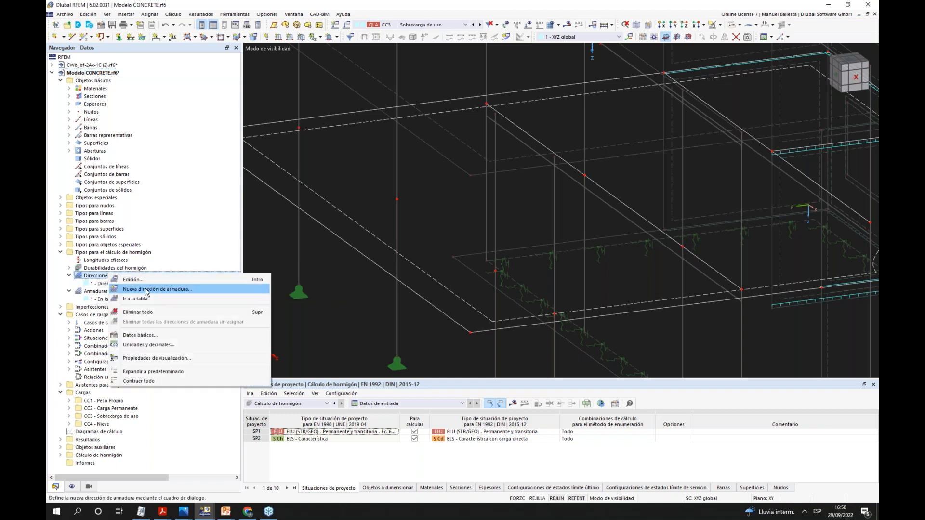
{"action": "left_click", "coordinate": [95, 295]}
{"action": "right_click", "coordinate": [95, 296]}
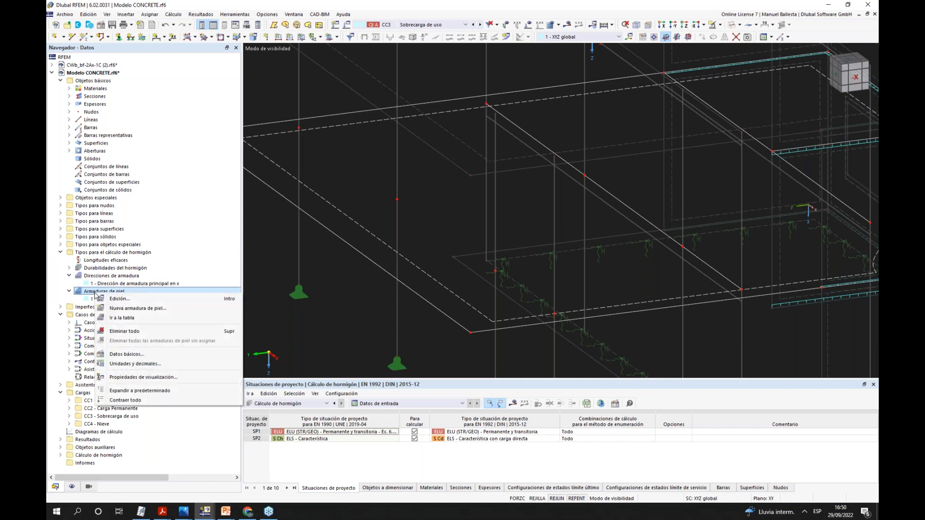
{"action": "left_click", "coordinate": [155, 312]}
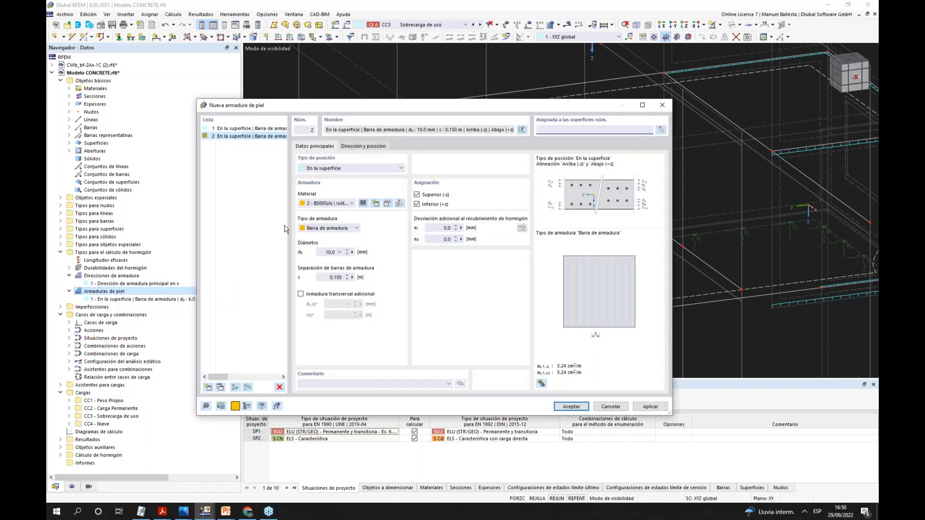
{"action": "left_click", "coordinate": [329, 169]}
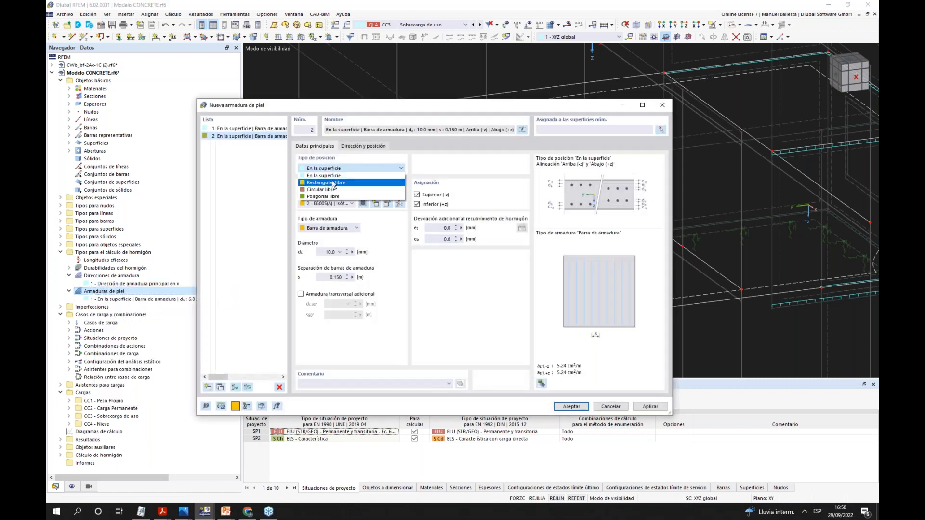
{"action": "left_click", "coordinate": [333, 183]}
{"action": "left_click", "coordinate": [337, 168]}
{"action": "left_click", "coordinate": [339, 172]}
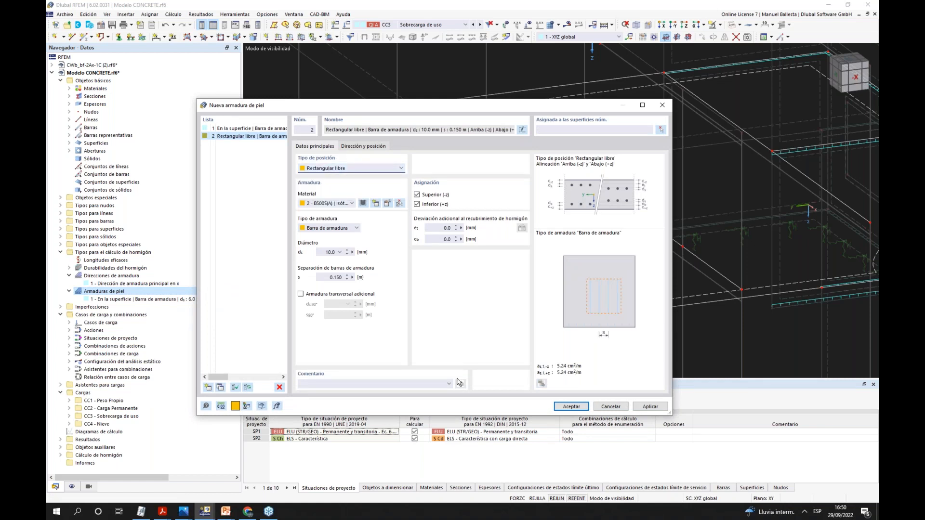
- Set the new reinforcement's bar diameter to 12 mm and the bar spacing to 0.100 m
{"action": "left_click", "coordinate": [331, 251]}
{"action": "type", "text": "12"}
{"action": "left_click", "coordinate": [335, 278]}
{"action": "type", "text": "0."}
- Position the reinforcement by centre and sides, centred on the column node at X 17.500, Y 11.500, with both sides 2 m
{"action": "left_click", "coordinate": [357, 146]}
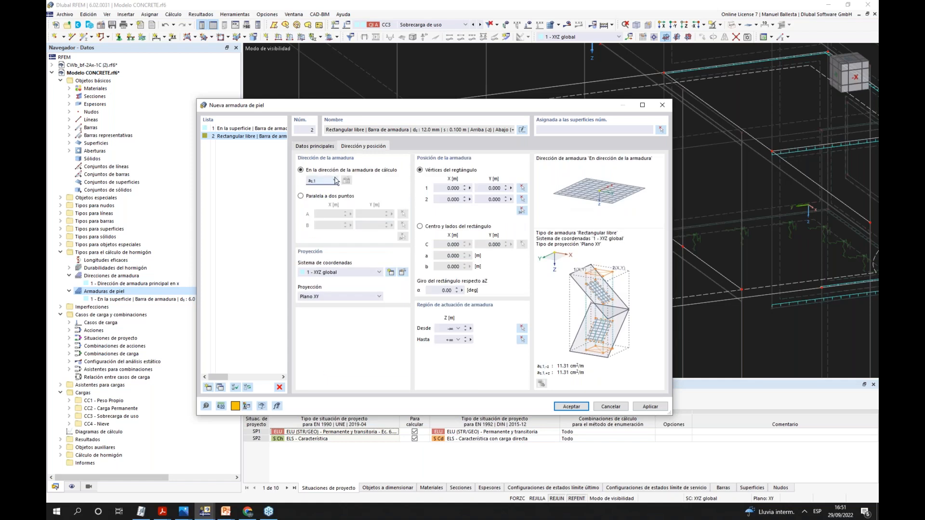
{"action": "left_click", "coordinate": [420, 227]}
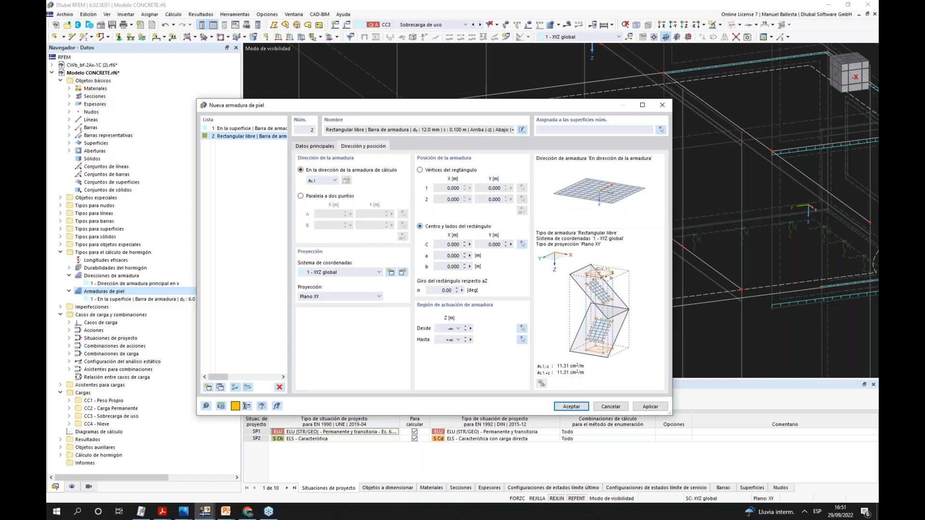
{"action": "left_click", "coordinate": [522, 244]}
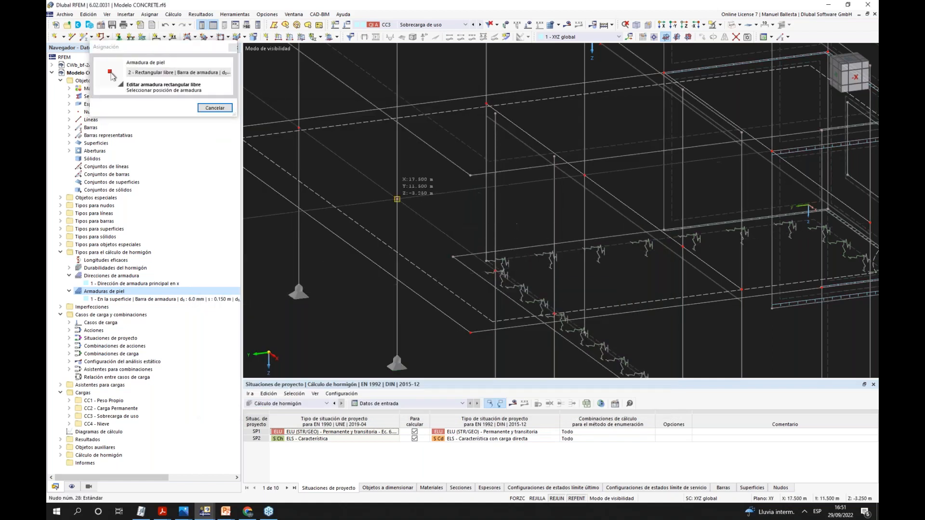
{"action": "left_click", "coordinate": [397, 199]}
{"action": "left_click", "coordinate": [442, 256]}
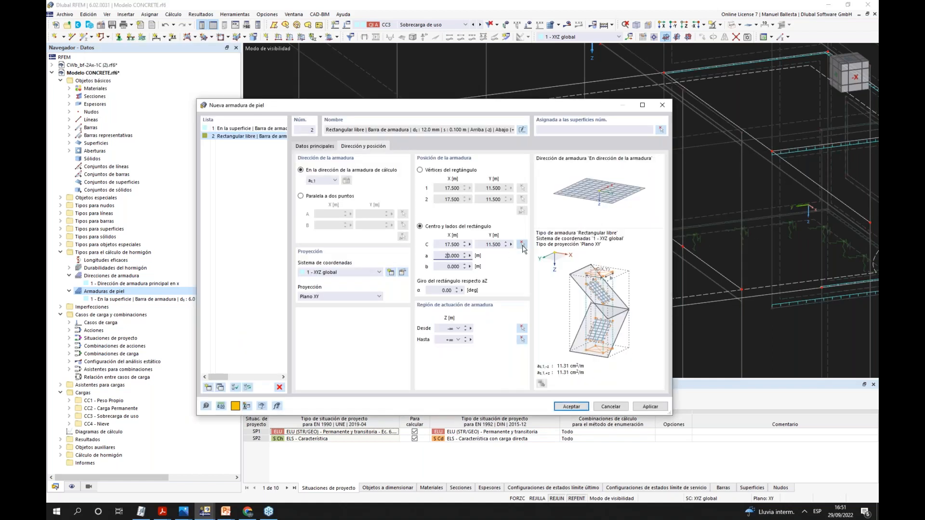
{"action": "left_click_drag", "start_coordinate": [445, 257], "coordinate": [458, 256]}
{"action": "type", "text": "2"}
{"action": "key", "text": "Tab"}
{"action": "type", "text": "2"}
{"action": "left_click", "coordinate": [444, 256]}
- Assign the rectangular reinforcement to surface 11
{"action": "left_click", "coordinate": [663, 129]}
{"action": "left_click", "coordinate": [417, 253]}
{"action": "left_click", "coordinate": [169, 136]}
- Add transverse reinforcement with 12 mm diameter and 0.100 m spacing, and accept the new rectangular reinforcement
{"action": "left_click", "coordinate": [321, 144]}
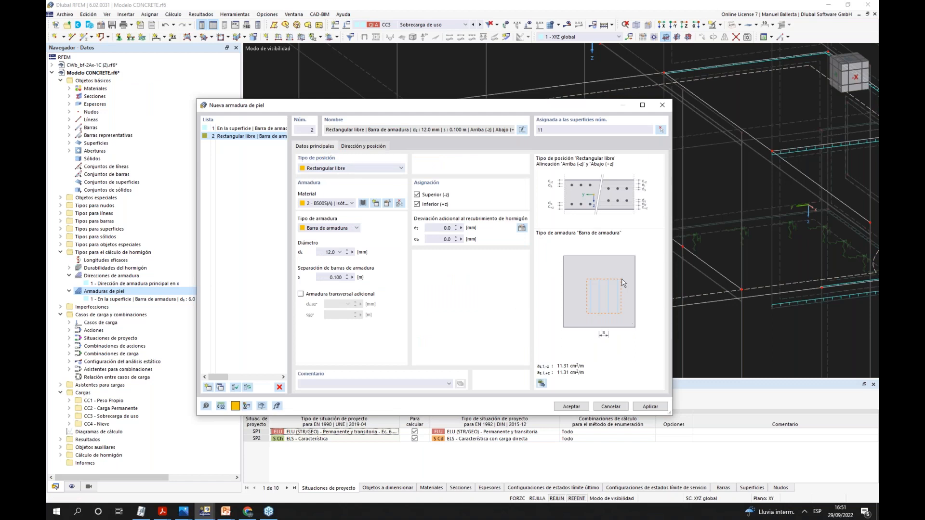
{"action": "left_click", "coordinate": [309, 294]}
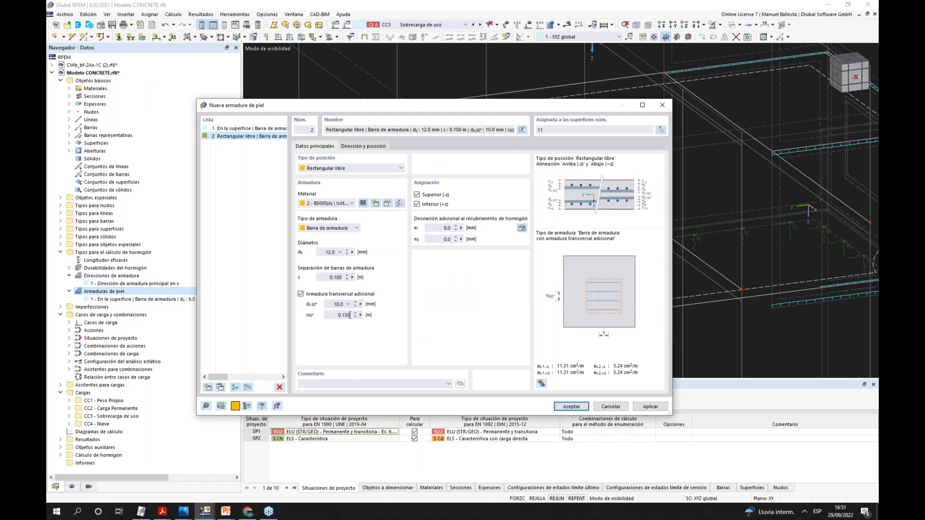
{"action": "left_click", "coordinate": [348, 304]}
{"action": "left_click", "coordinate": [337, 327]}
{"action": "double_click", "coordinate": [335, 315]}
{"action": "type", "text": "0"}
{"action": "left_click", "coordinate": [324, 277]}
{"action": "left_click", "coordinate": [572, 407]}
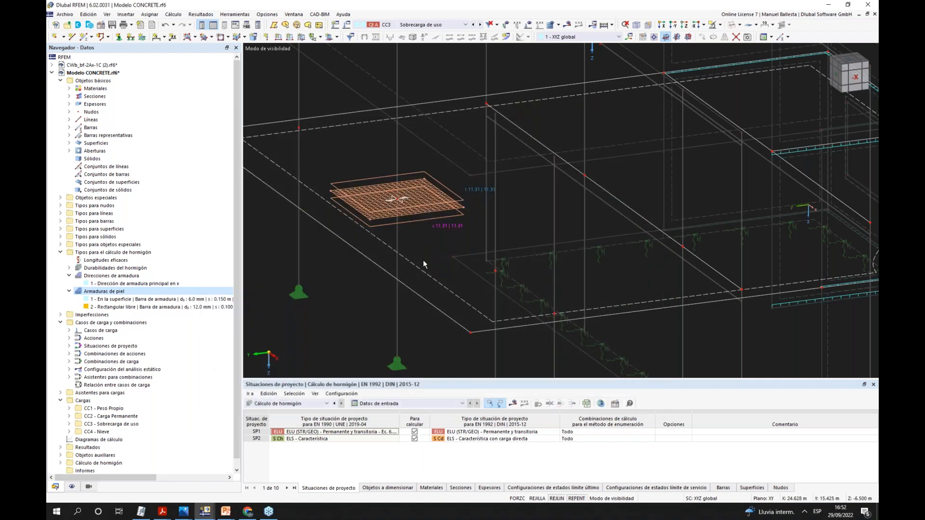
- Copy the rectangular reinforcement from its column node to the neighbouring column node along the slab edge
{"action": "middle_click_drag", "start_coordinate": [452, 252], "coordinate": [492, 268], "text": "ctrl"}
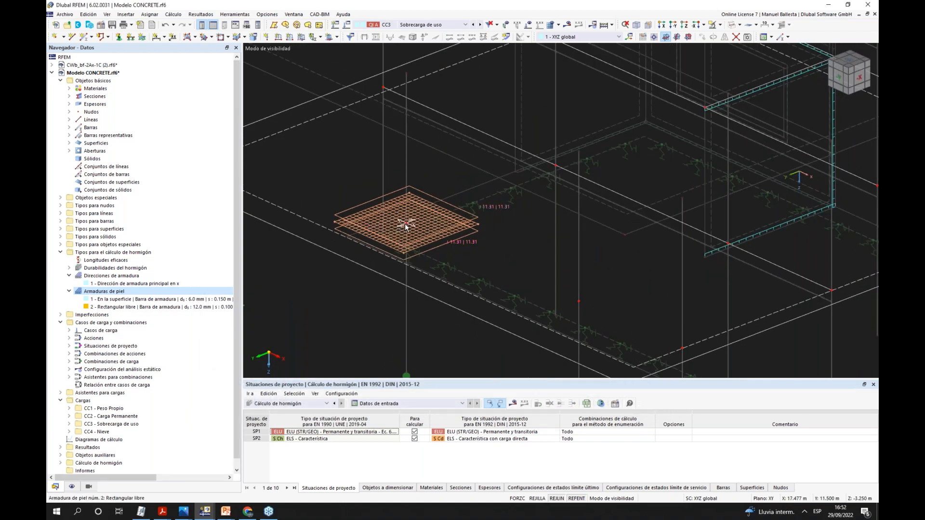
{"action": "scroll", "coordinate": [439, 213], "scroll_direction": "down", "scroll_amount": 1}
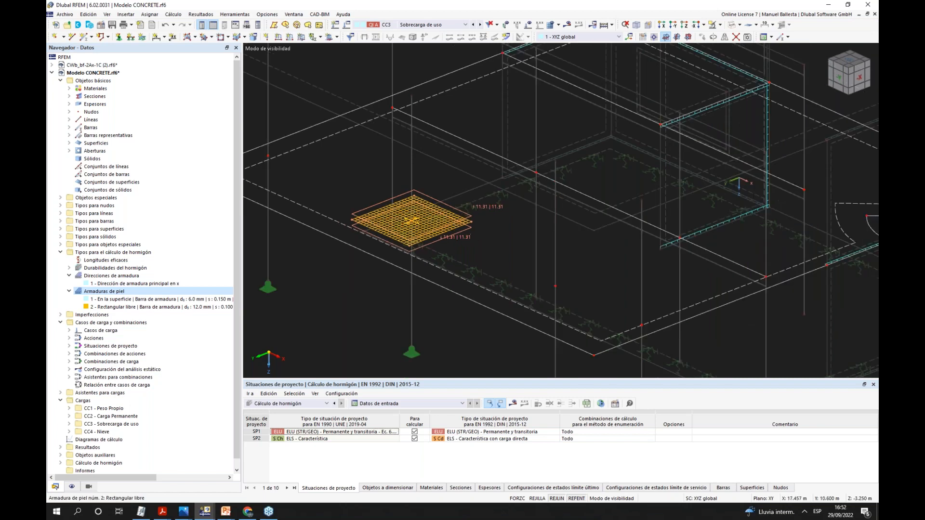
{"action": "middle_click_drag", "start_coordinate": [407, 221], "coordinate": [448, 242]}
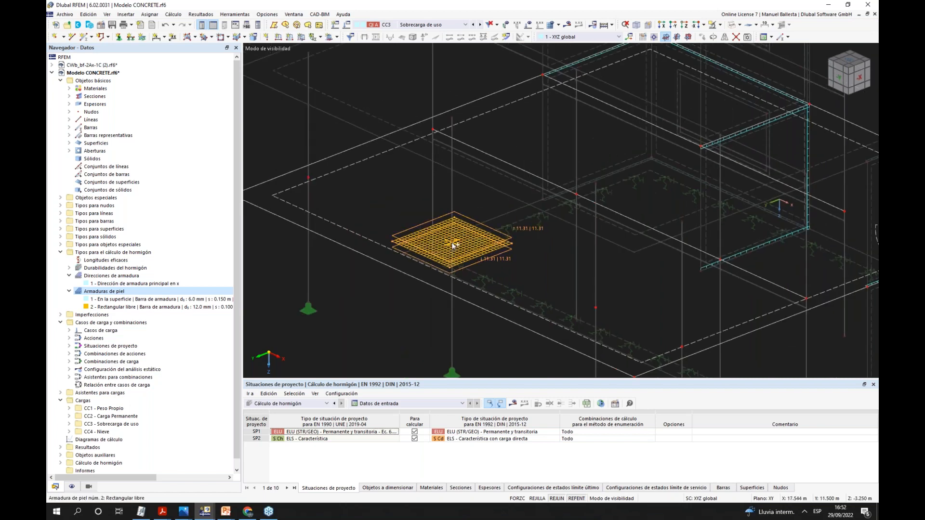
{"action": "left_click_drag", "start_coordinate": [338, 193], "coordinate": [596, 309], "text": "ctrl"}
{"action": "left_click", "coordinate": [541, 291]}
{"action": "left_click", "coordinate": [625, 248]}
{"action": "scroll", "coordinate": [625, 248], "scroll_direction": "down", "scroll_amount": 2}
{"action": "scroll", "coordinate": [357, 220], "scroll_direction": "down", "scroll_amount": 1}
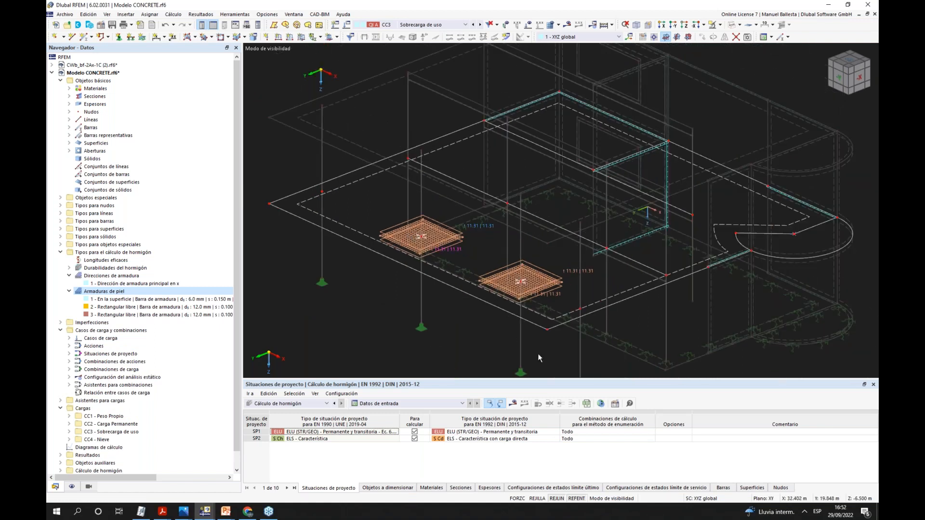
- Open surface 11 for editing and check its assigned reinforcements and design configurations
{"action": "right_click", "coordinate": [604, 307]}
{"action": "left_click", "coordinate": [642, 21]}
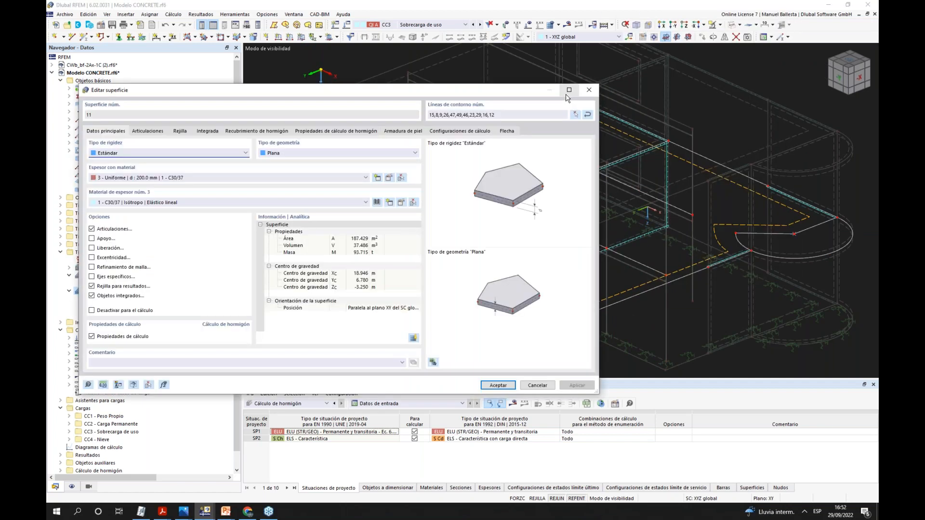
{"action": "left_click", "coordinate": [404, 133]}
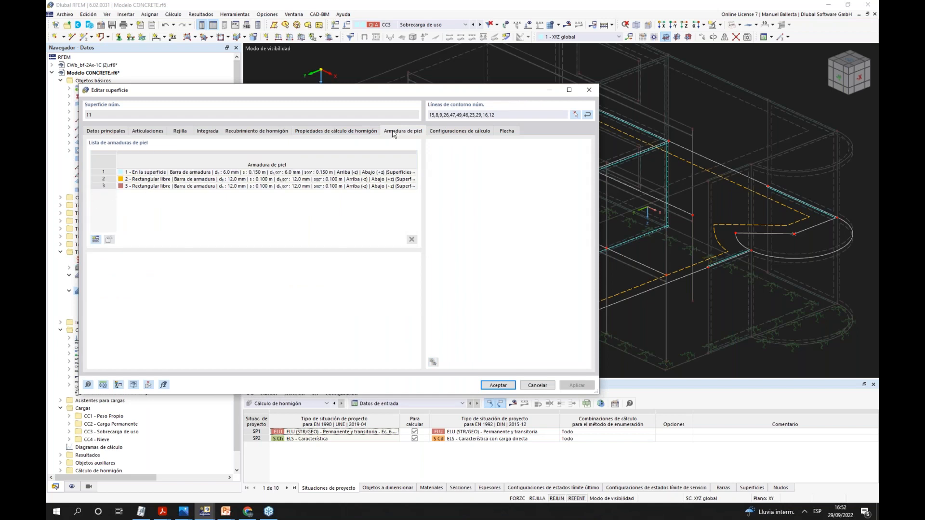
{"action": "left_click", "coordinate": [459, 133]}
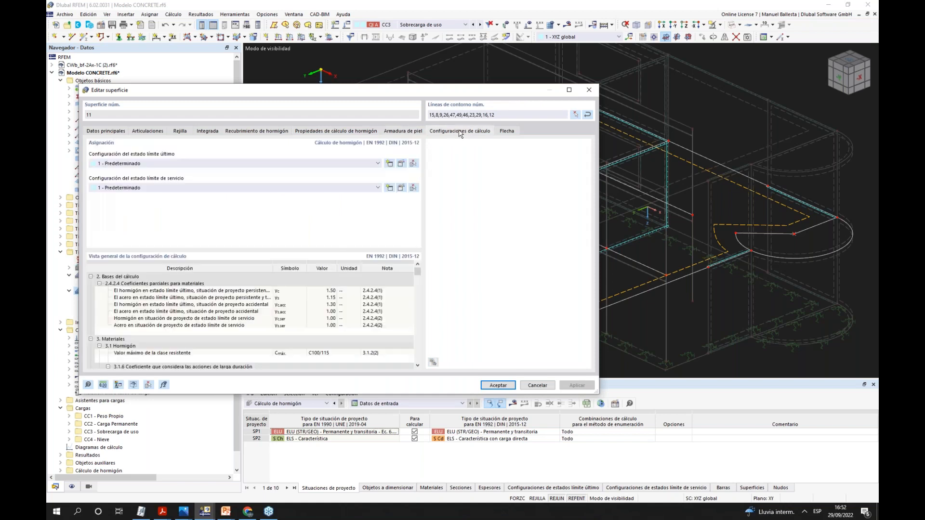
- Open the ultimate limit state configuration of surface 11, review its member, stability, surface and punching parameters, and accept it
{"action": "left_click", "coordinate": [404, 164]}
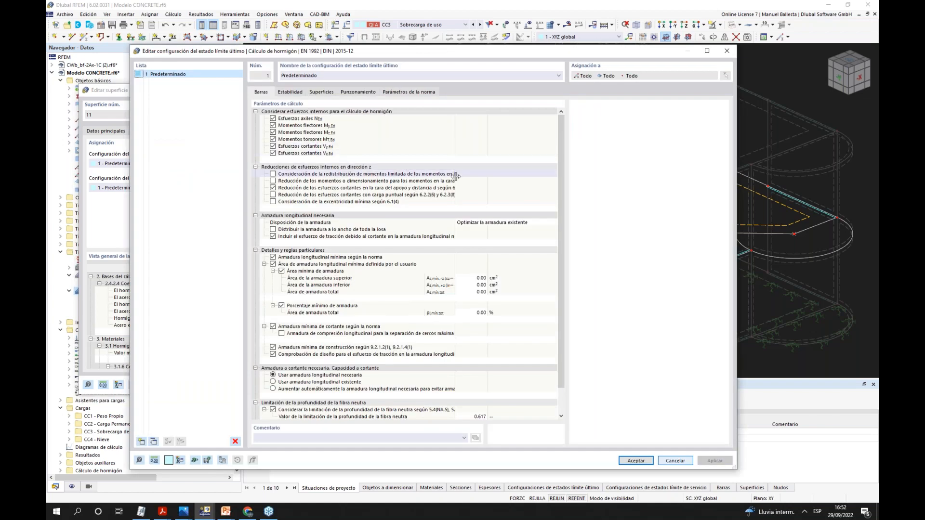
{"action": "left_click_drag", "start_coordinate": [454, 174], "coordinate": [493, 175]}
{"action": "scroll", "coordinate": [395, 383], "scroll_direction": "down", "scroll_amount": 2}
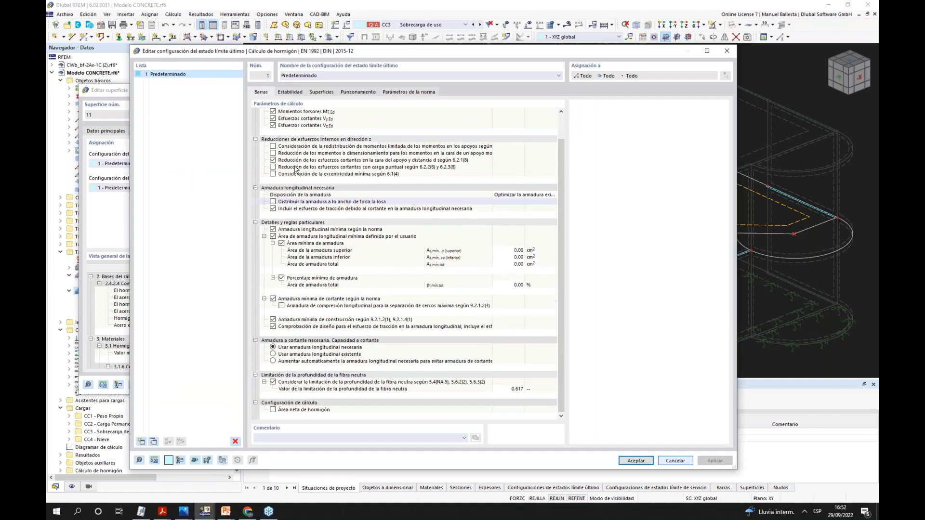
{"action": "left_click", "coordinate": [321, 91]}
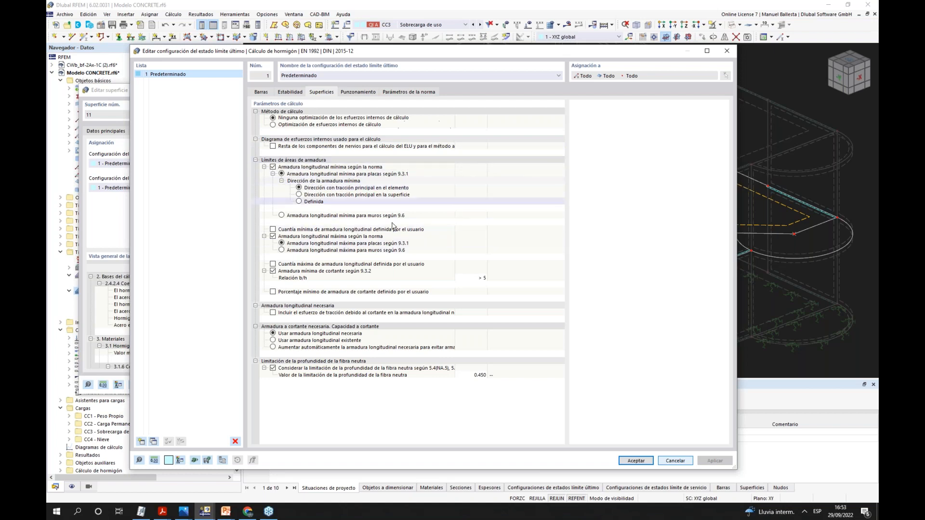
{"action": "left_click", "coordinate": [357, 93]}
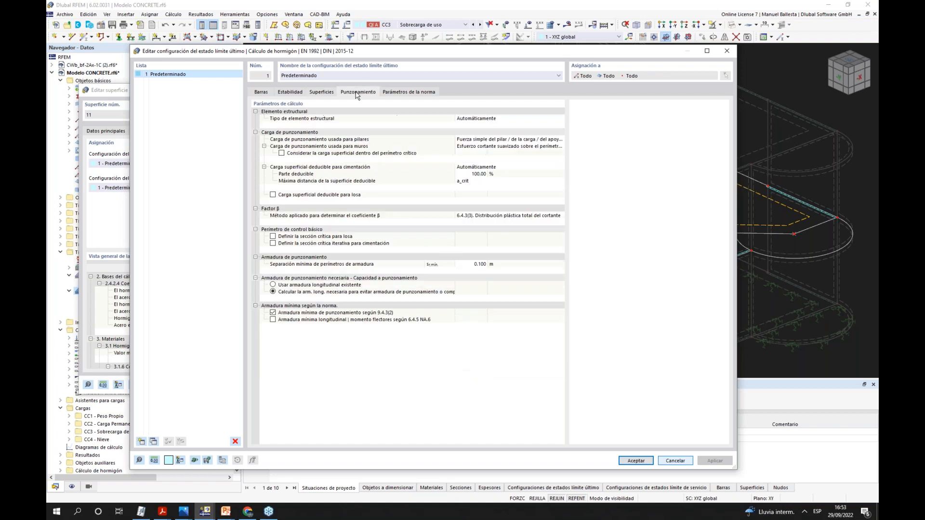
{"action": "left_click", "coordinate": [291, 92]}
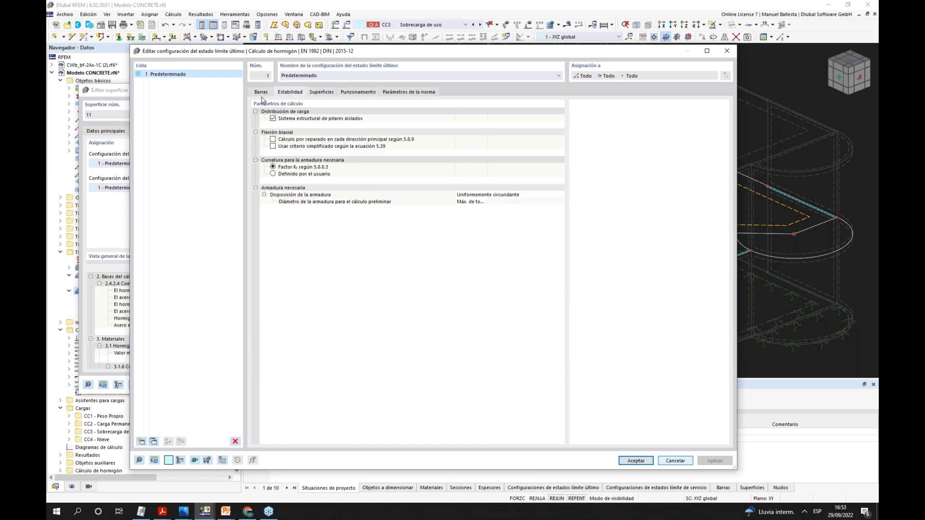
{"action": "left_click", "coordinate": [323, 95]}
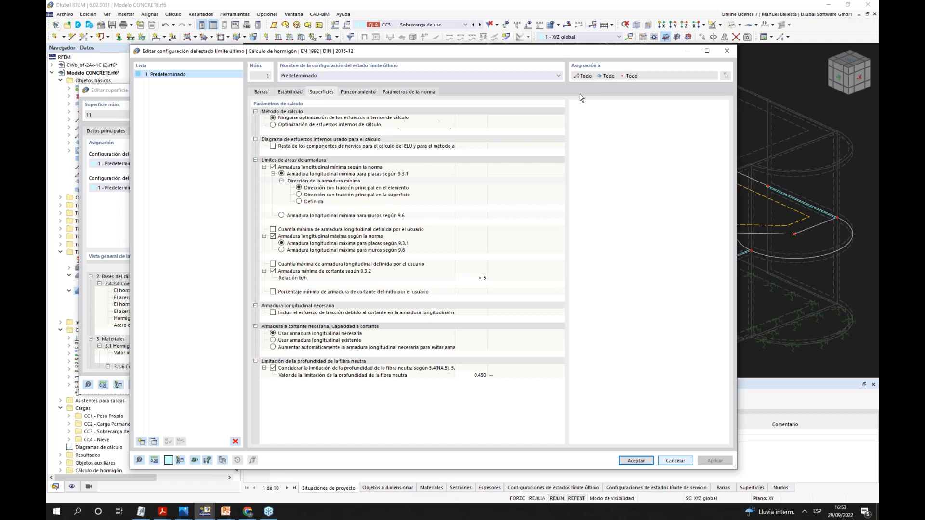
{"action": "left_click", "coordinate": [643, 461]}
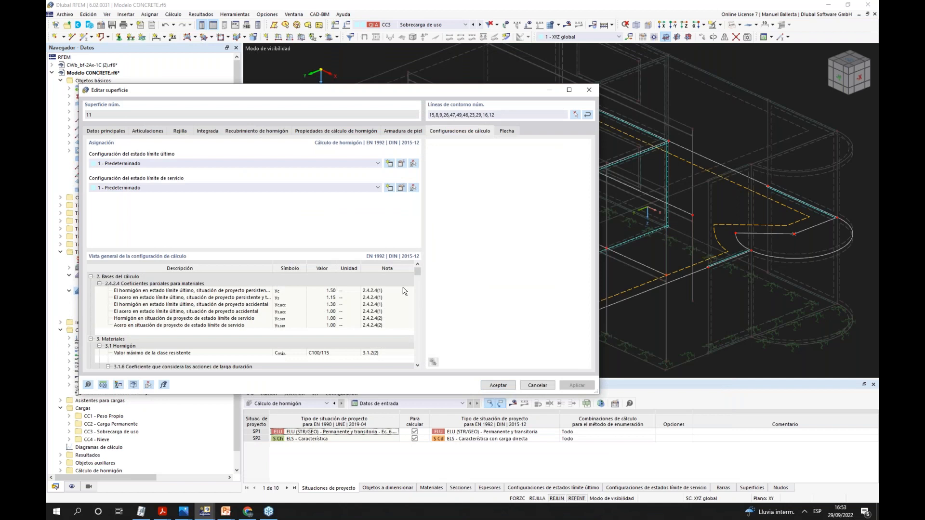
- Disable the minimum reinforcement area calculation for restraint effects in the surface's serviceability configuration, and accept the configuration and surface edits
{"action": "left_click", "coordinate": [401, 187]}
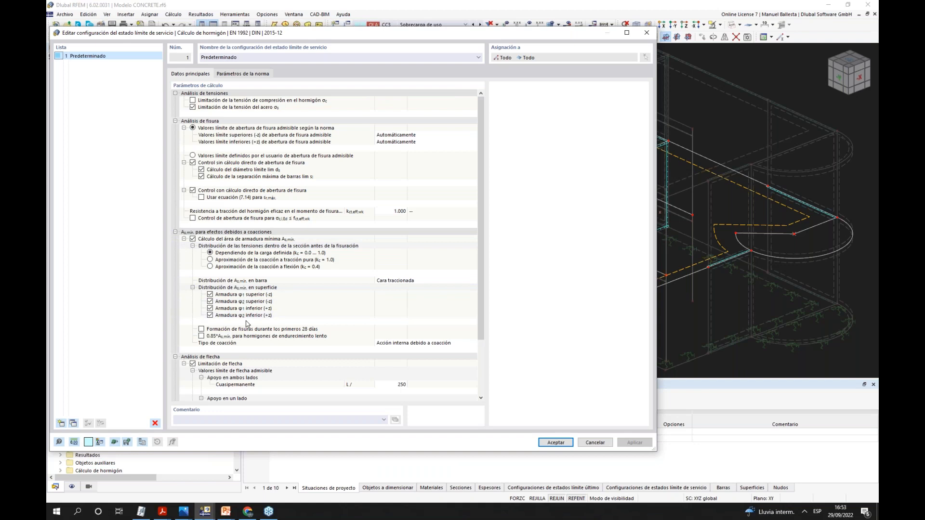
{"action": "left_click", "coordinate": [193, 239]}
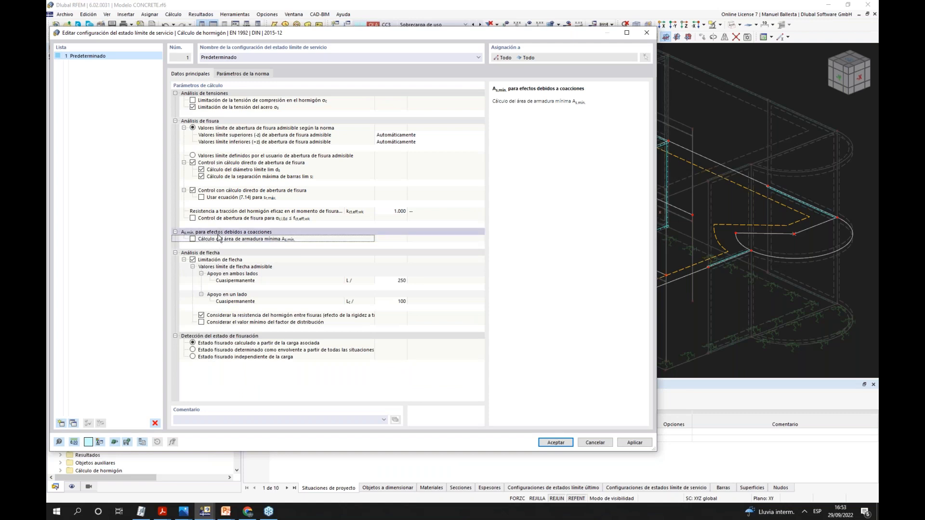
{"action": "left_click", "coordinate": [555, 442]}
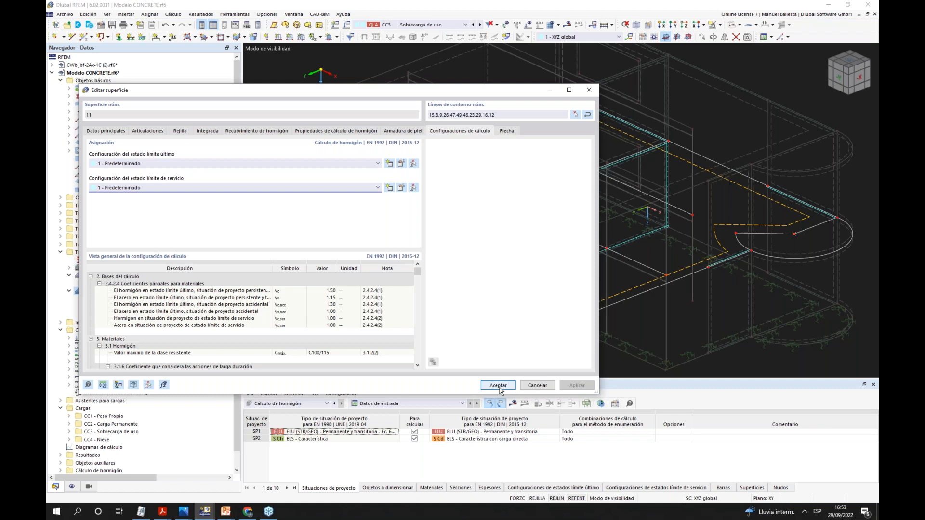
{"action": "left_click", "coordinate": [499, 385]}
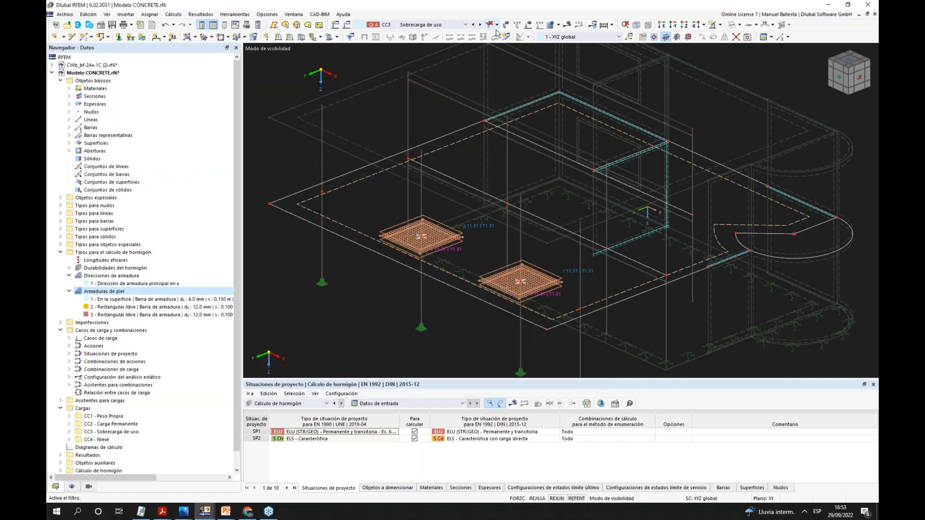
- Cancel the visibility mode to display the whole building model
{"action": "left_click", "coordinate": [720, 25]}
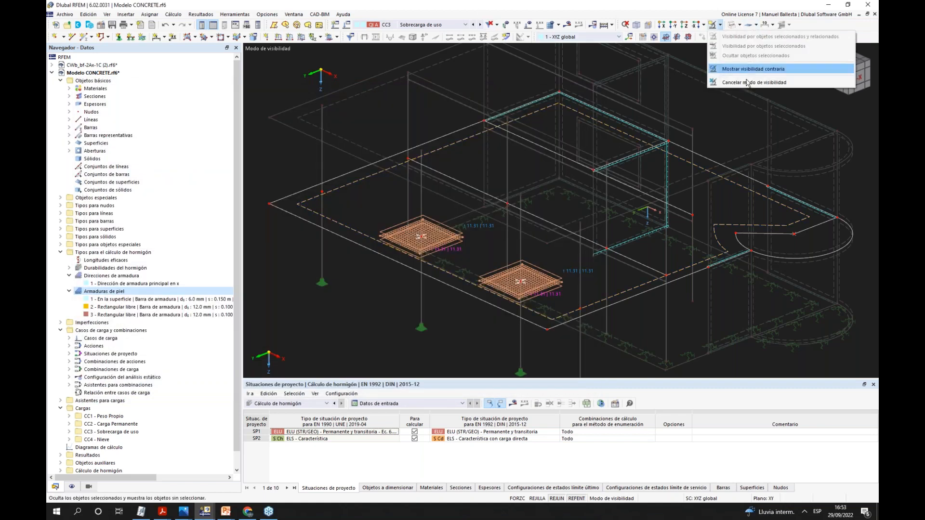
{"action": "left_click", "coordinate": [745, 84]}
{"action": "middle_click_drag", "start_coordinate": [675, 211], "coordinate": [521, 221], "text": "ctrl"}
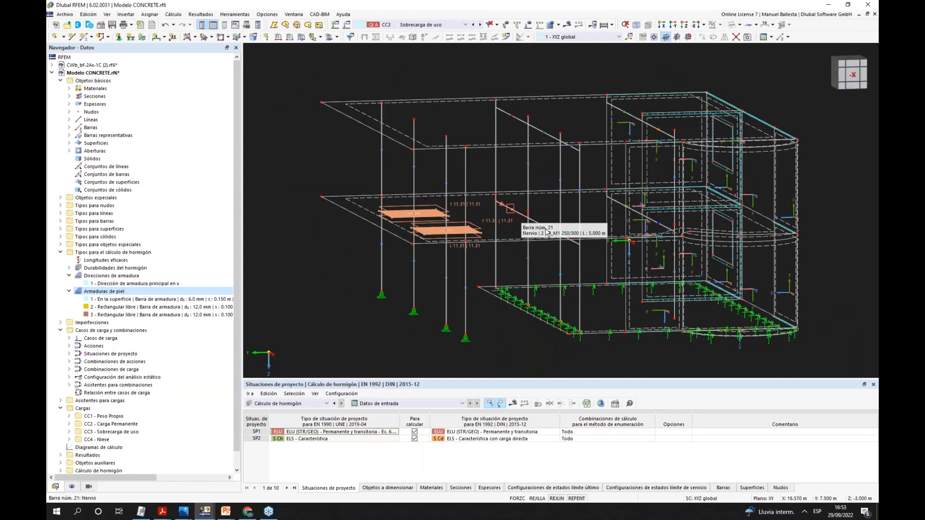
- Render the model as solid to inspect the ribs under the intermediate slab, and return to the wireframe display
{"action": "left_click", "coordinate": [740, 25]}
{"action": "left_click", "coordinate": [746, 36]}
{"action": "scroll", "coordinate": [515, 241], "scroll_direction": "up", "scroll_amount": 5}
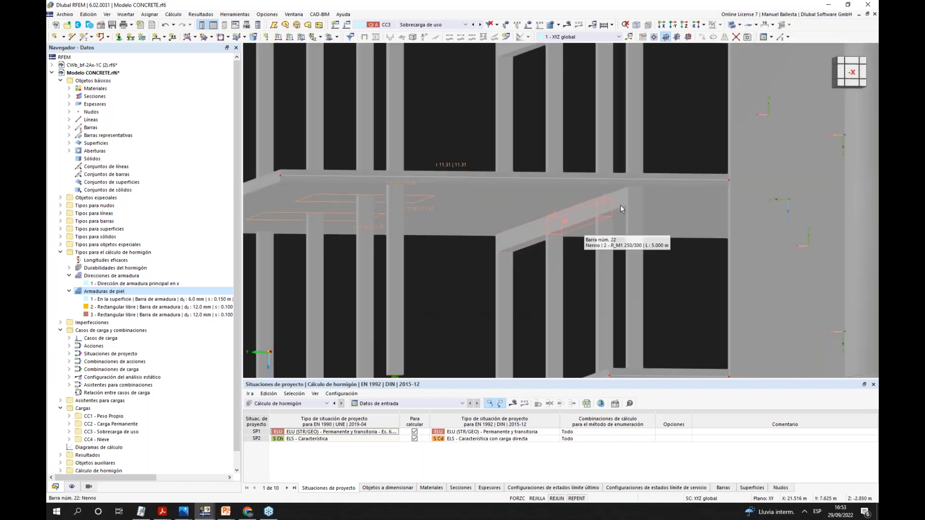
{"action": "scroll", "coordinate": [551, 235], "scroll_direction": "down", "scroll_amount": 5}
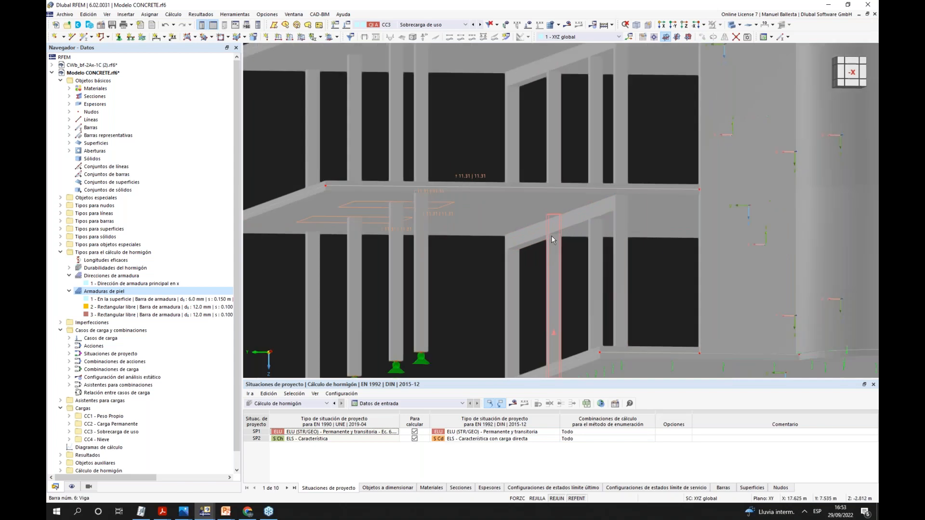
{"action": "middle_click_drag", "start_coordinate": [517, 231], "coordinate": [530, 306], "text": "ctrl"}
{"action": "left_click", "coordinate": [739, 25]}
{"action": "left_click", "coordinate": [748, 38]}
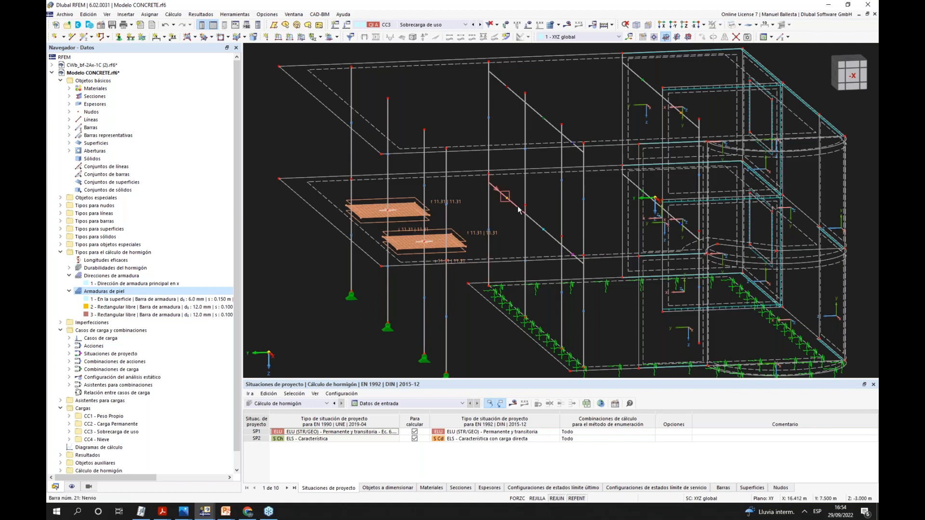
- Open rib member 21 for editing and examine its rib settings and the flange dimensions of each segment
{"action": "scroll", "coordinate": [518, 211], "scroll_direction": "up", "scroll_amount": 1}
{"action": "scroll", "coordinate": [517, 210], "scroll_direction": "up", "scroll_amount": 1}
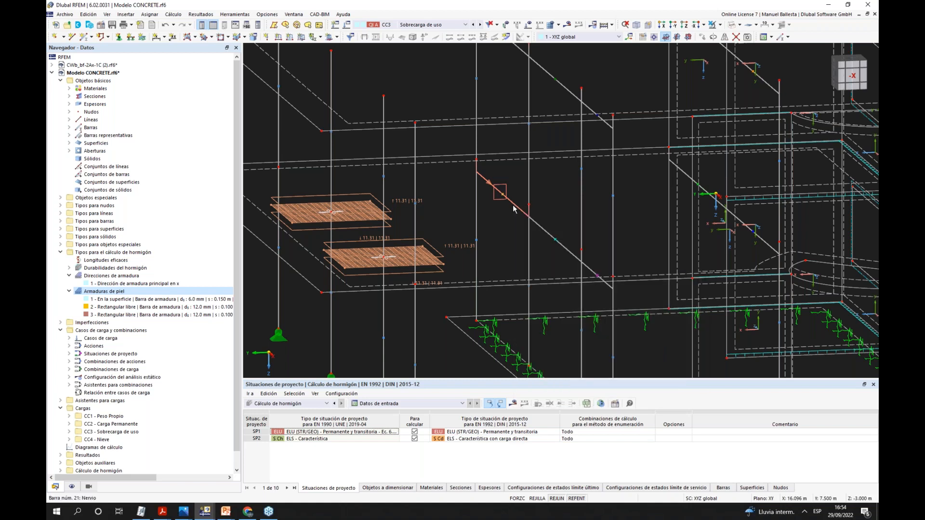
{"action": "right_click", "coordinate": [514, 209]}
{"action": "mouse_move", "coordinate": [591, 234]}
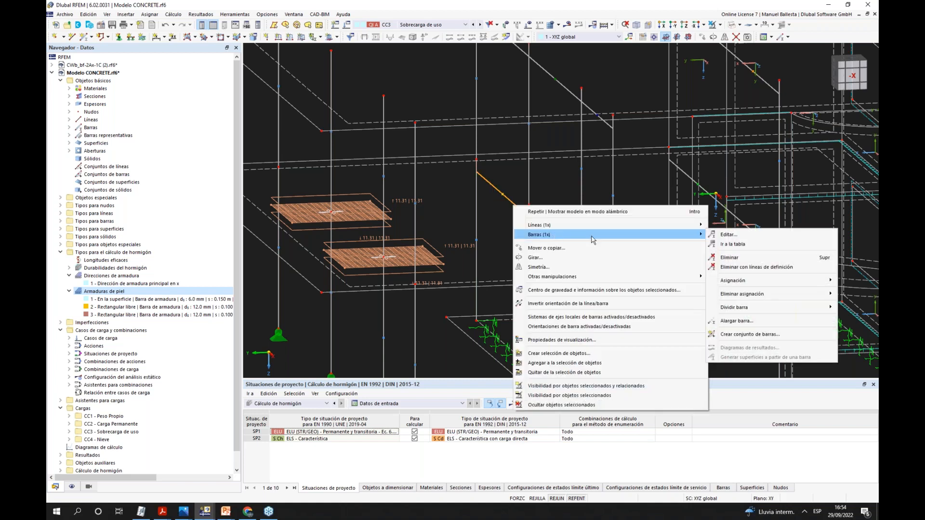
{"action": "left_click", "coordinate": [729, 234]}
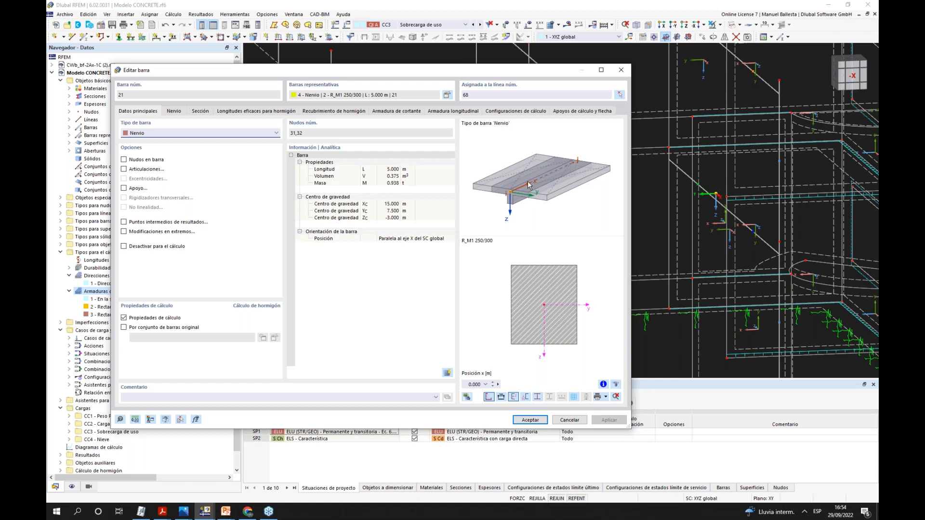
{"action": "left_click", "coordinate": [173, 113]}
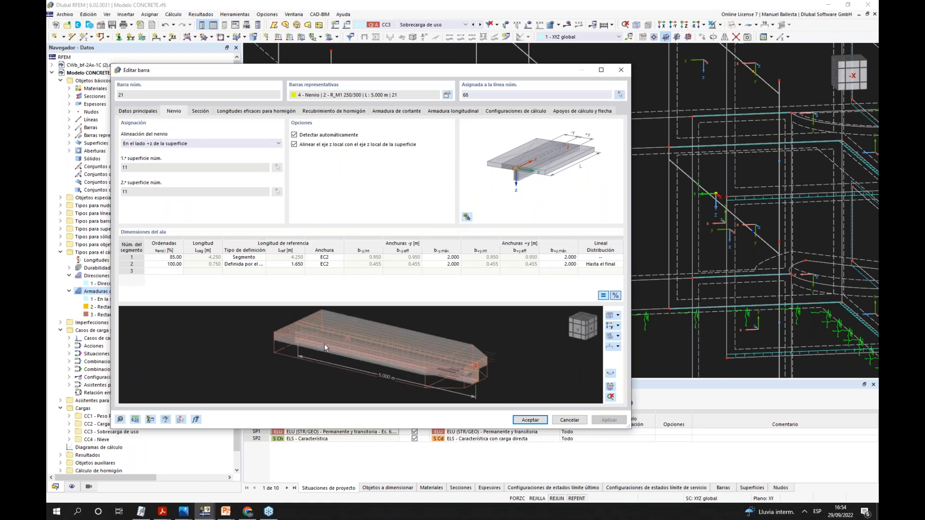
{"action": "left_click_drag", "start_coordinate": [532, 72], "coordinate": [358, 177]}
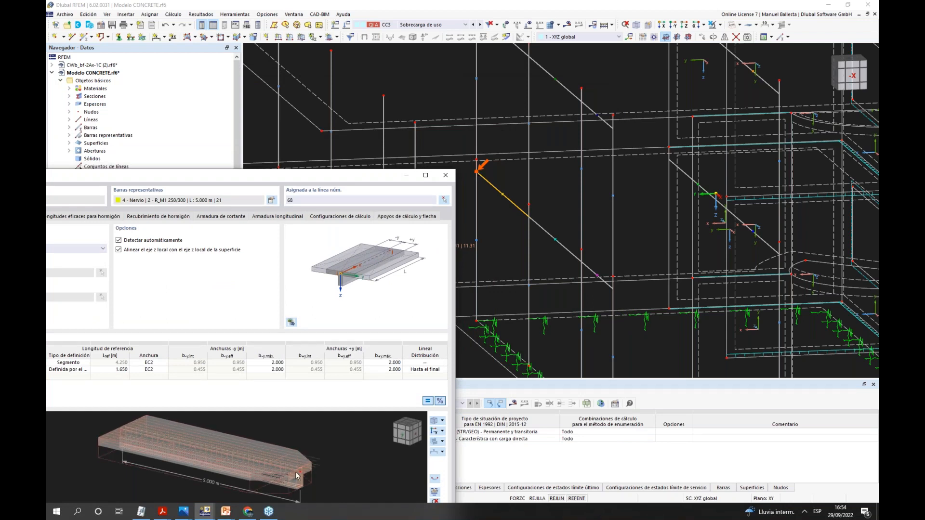
{"action": "mouse_move", "coordinate": [300, 474]}
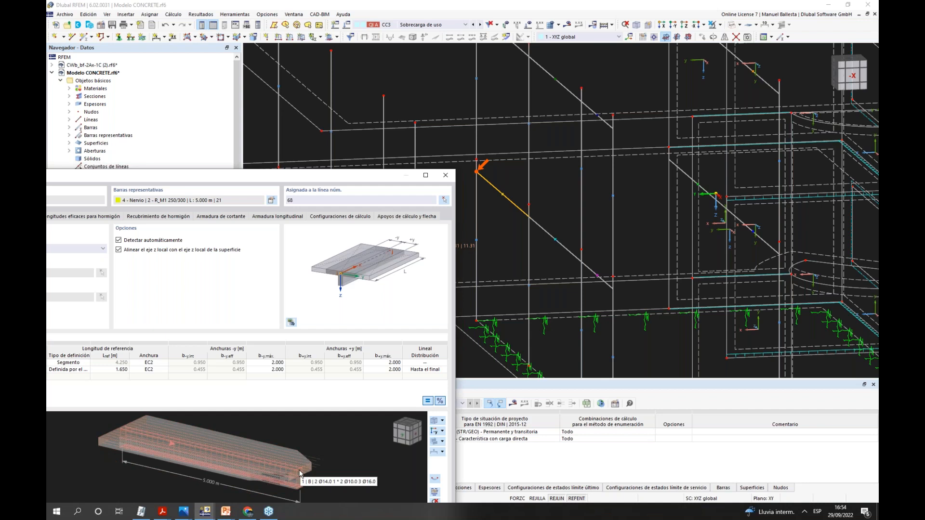
{"action": "left_click_drag", "start_coordinate": [367, 175], "coordinate": [515, 111]}
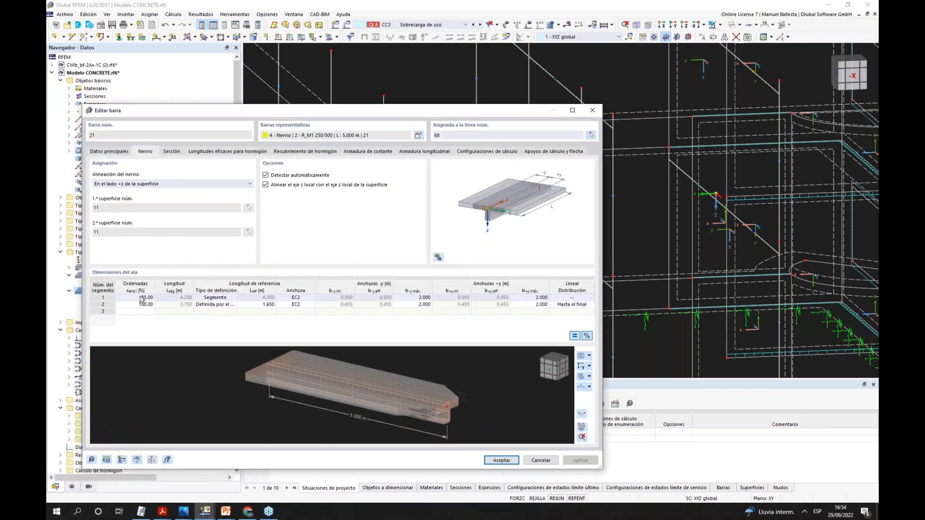
{"action": "left_click", "coordinate": [138, 298]}
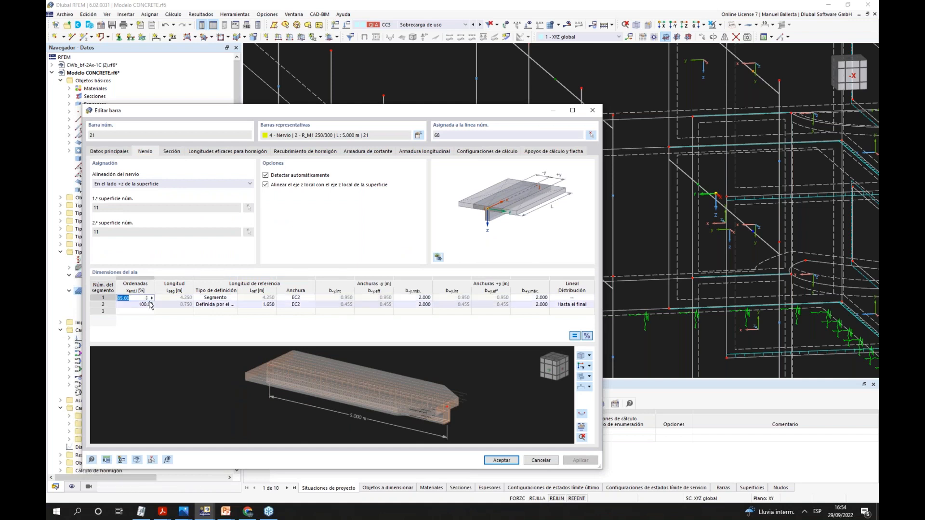
{"action": "left_click", "coordinate": [138, 305]}
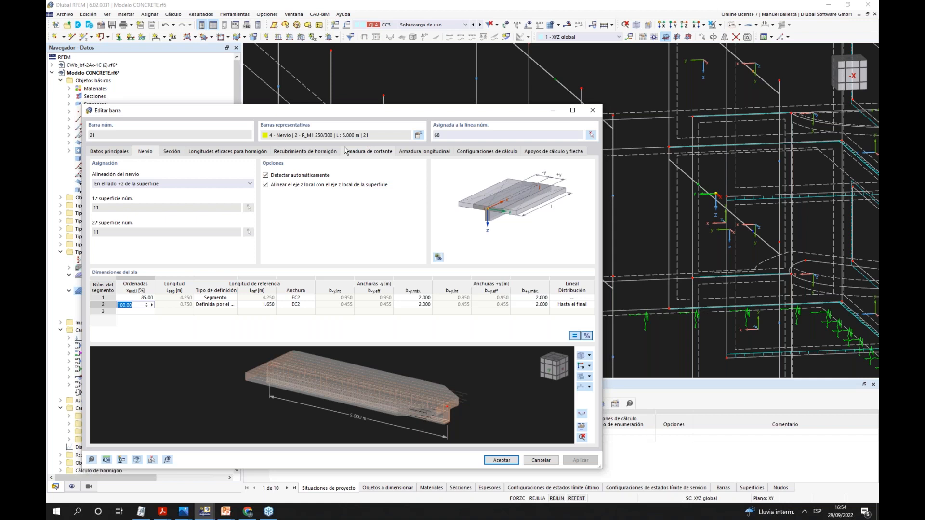
- Review the shear and longitudinal reinforcement of rib member 21 and accept the member dialog
{"action": "left_click", "coordinate": [376, 154]}
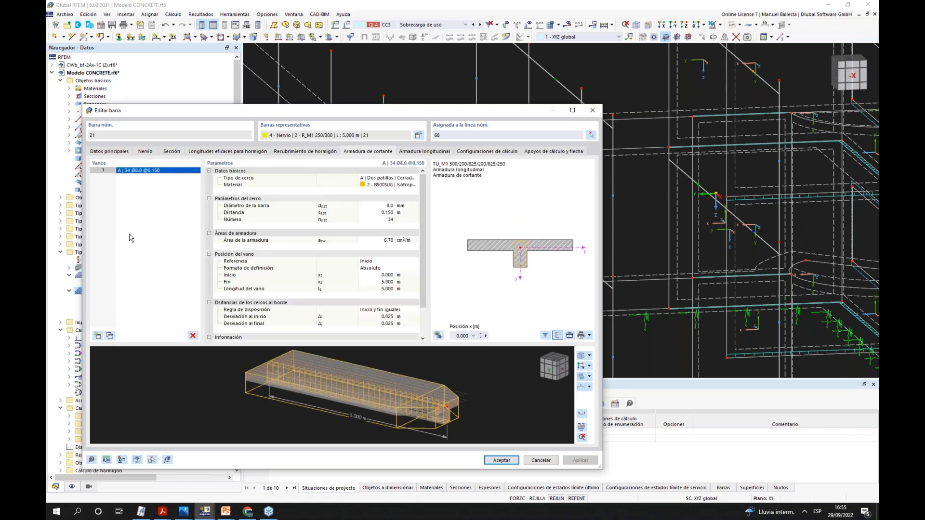
{"action": "left_click", "coordinate": [436, 151]}
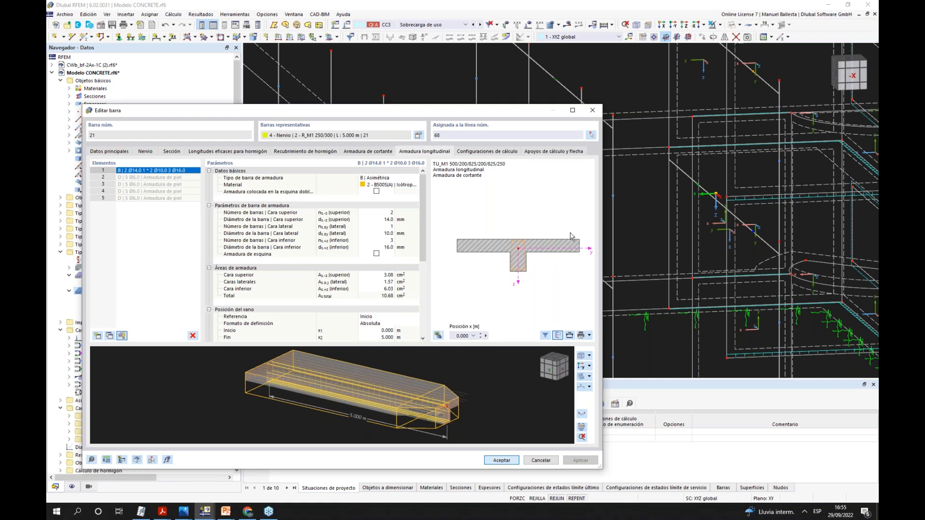
{"action": "key", "text": "Return"}
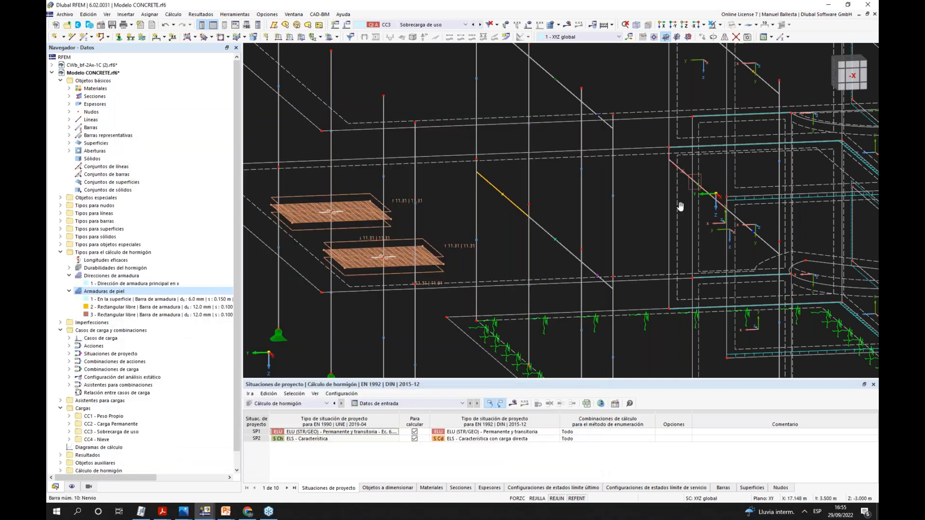
- Open the adjoining rib member 22 for editing and inspect its rib geometry in the 3D preview
{"action": "mouse_move", "coordinate": [677, 209]}
{"action": "middle_mouse_down", "text": "ctrl"}
{"action": "mouse_move", "coordinate": [702, 215]}
{"action": "mouse_move", "coordinate": [670, 210]}
{"action": "middle_mouse_up", "text": "ctrl"}
{"action": "middle_click_drag", "start_coordinate": [496, 212], "coordinate": [507, 211], "text": "ctrl"}
{"action": "left_click", "coordinate": [499, 231]}
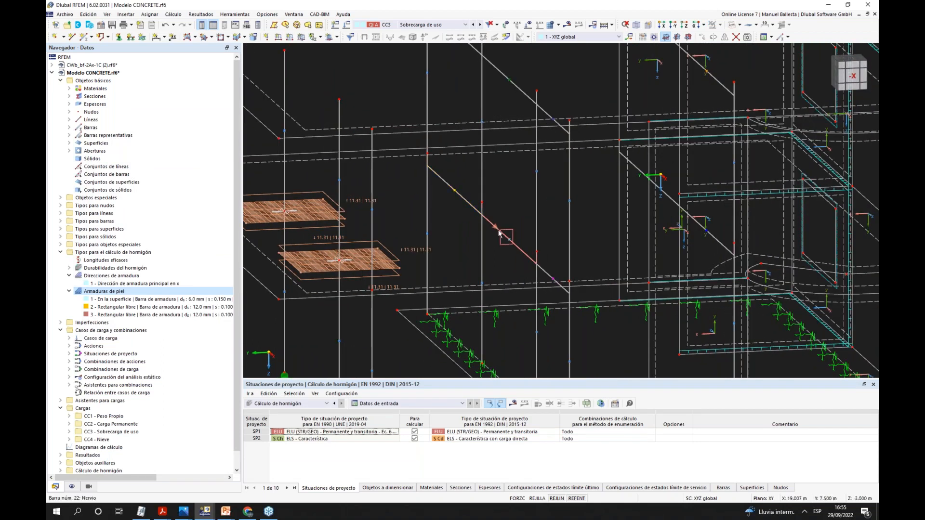
{"action": "right_click", "coordinate": [499, 233]}
{"action": "mouse_move", "coordinate": [670, 260]}
{"action": "left_click", "coordinate": [733, 262]}
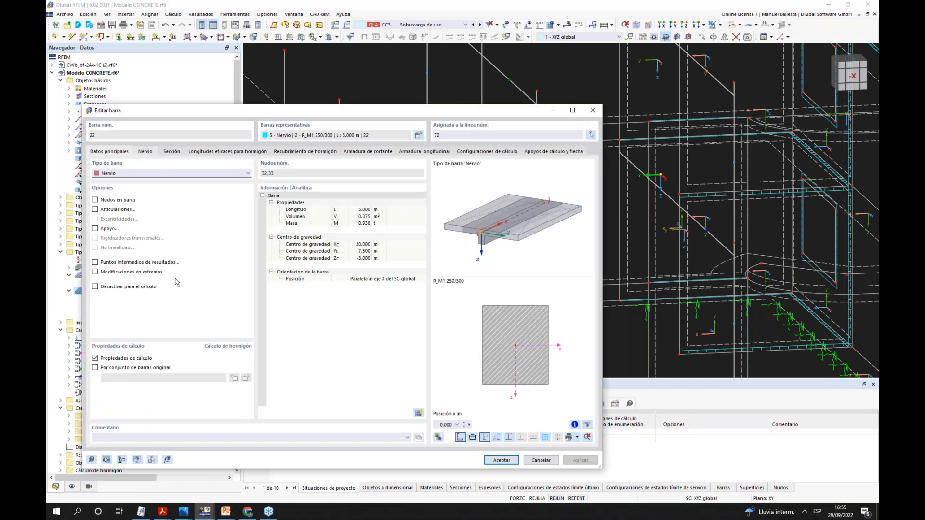
{"action": "left_click", "coordinate": [146, 152]}
{"action": "middle_click_drag", "start_coordinate": [374, 380], "coordinate": [241, 436], "text": "ctrl"}
{"action": "scroll", "coordinate": [259, 369], "scroll_direction": "down", "scroll_amount": 2}
{"action": "middle_click_drag", "start_coordinate": [260, 370], "coordinate": [331, 389], "text": "ctrl"}
{"action": "scroll", "coordinate": [292, 364], "scroll_direction": "up", "scroll_amount": 3}
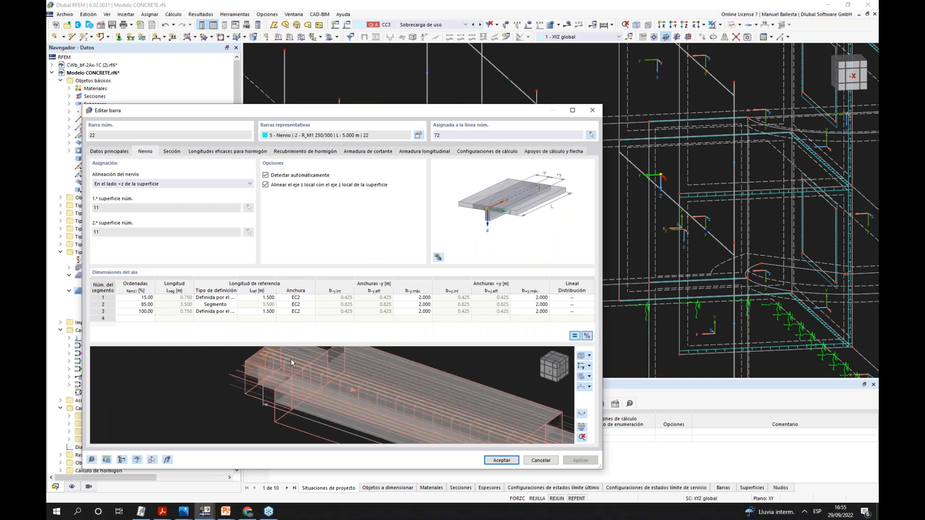
- Check the reference length definition types available for the flange segments of rib member 22, comparing them with the 3D preview
{"action": "left_click", "coordinate": [233, 299]}
{"action": "left_click", "coordinate": [233, 299]}
{"action": "left_click", "coordinate": [232, 299]}
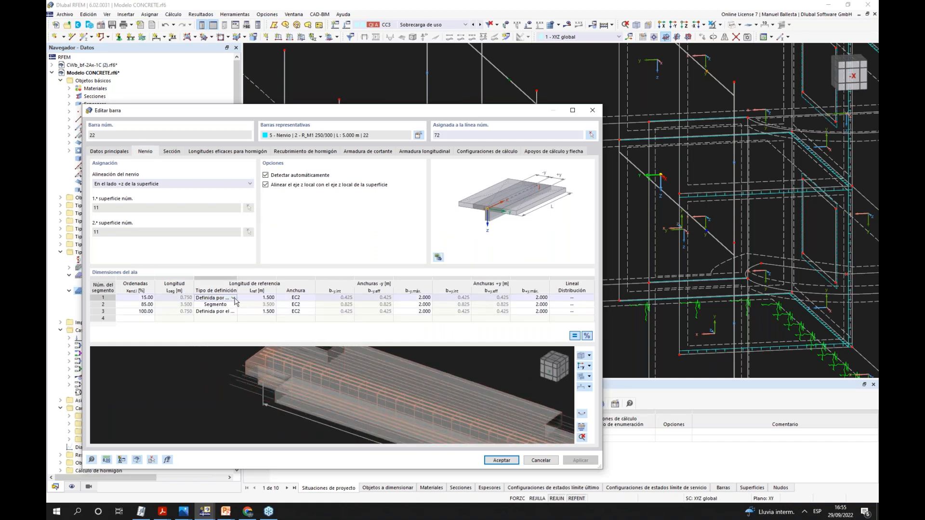
{"action": "left_click", "coordinate": [233, 300]}
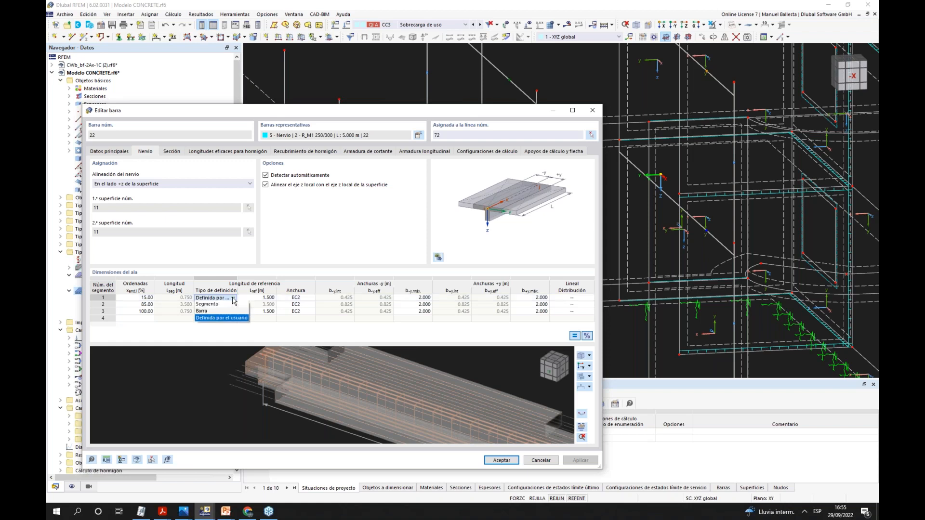
{"action": "left_click", "coordinate": [233, 298]}
{"action": "left_click", "coordinate": [232, 305]}
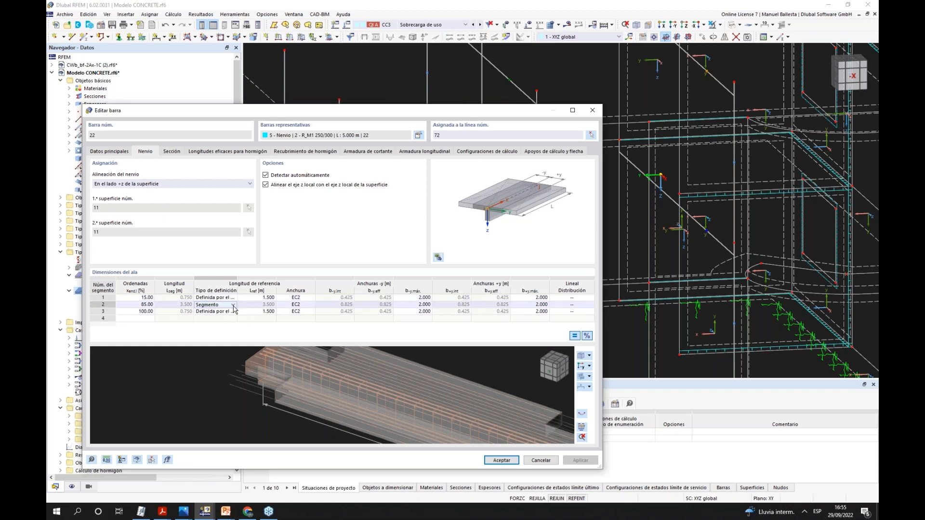
{"action": "scroll", "coordinate": [352, 413], "scroll_direction": "down", "scroll_amount": 1}
{"action": "scroll", "coordinate": [303, 350], "scroll_direction": "up", "scroll_amount": 3}
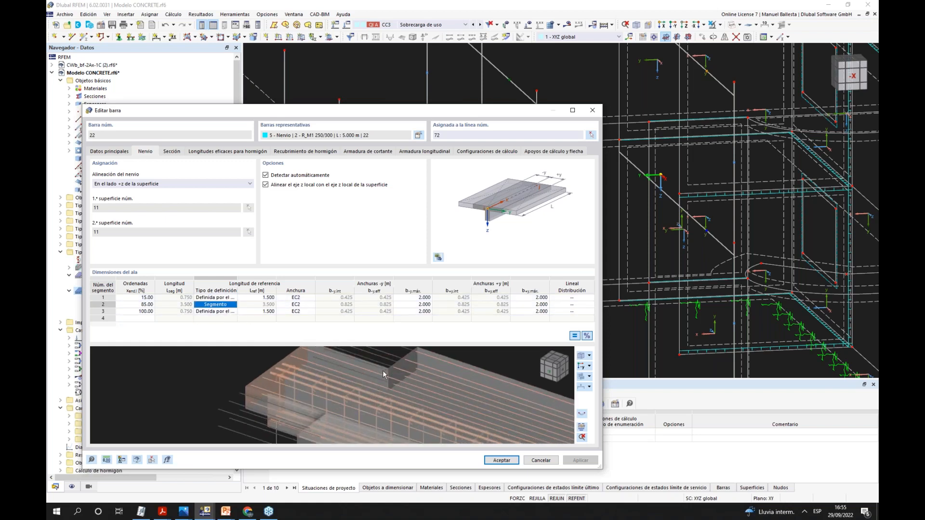
- Try a linear flange width distribution of Hasta el final for segment 1 and Desde el inicio for segment 3, checking the 3D preview
{"action": "left_click", "coordinate": [562, 361]}
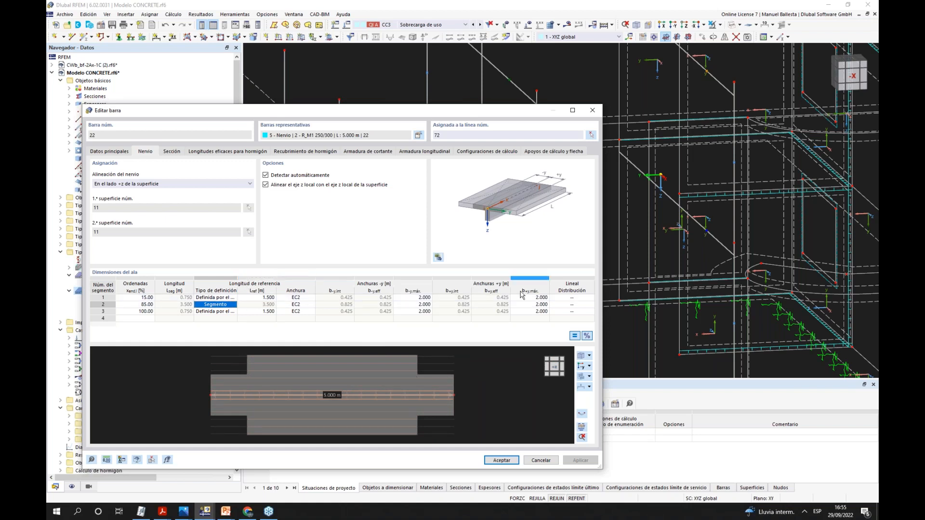
{"action": "left_click", "coordinate": [593, 299]}
{"action": "left_click", "coordinate": [592, 298]}
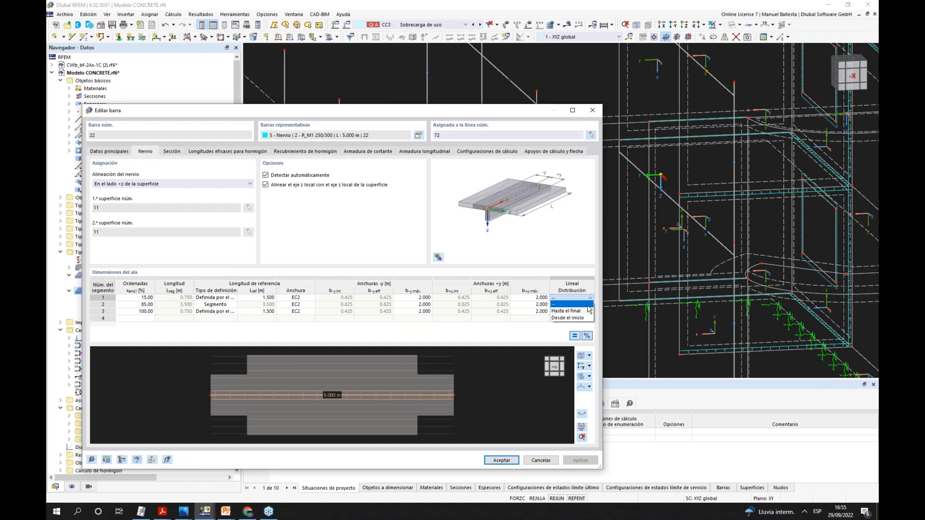
{"action": "left_click", "coordinate": [578, 304]}
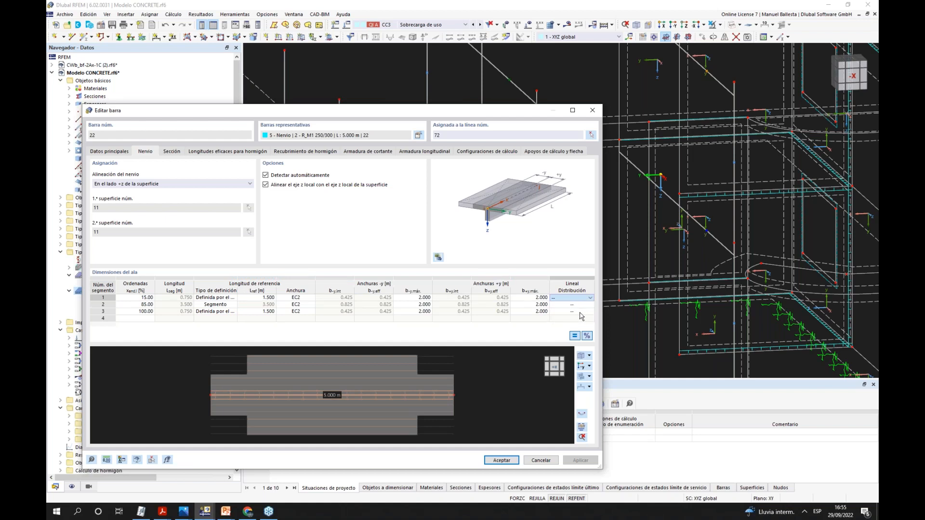
{"action": "left_click", "coordinate": [578, 312]}
{"action": "left_click", "coordinate": [581, 314]}
{"action": "left_click", "coordinate": [590, 312]}
{"action": "left_click", "coordinate": [576, 318]}
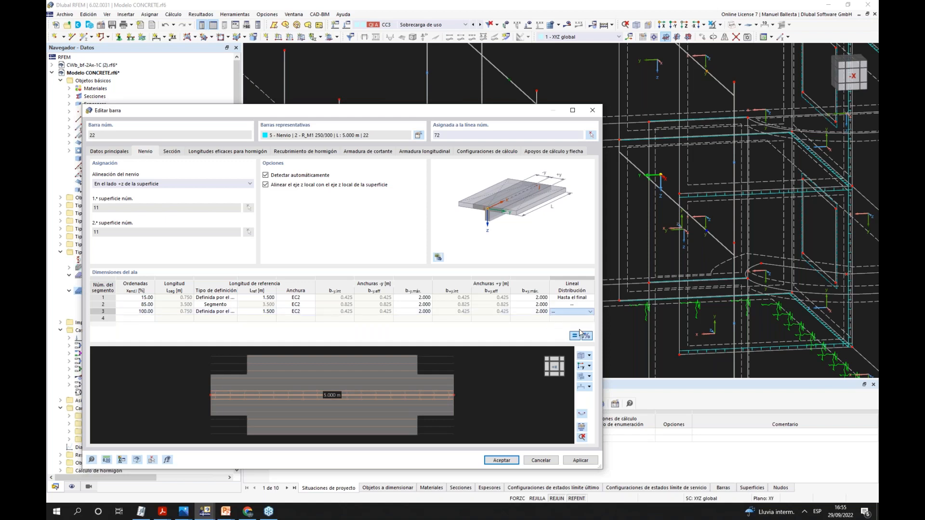
{"action": "left_click", "coordinate": [574, 305]}
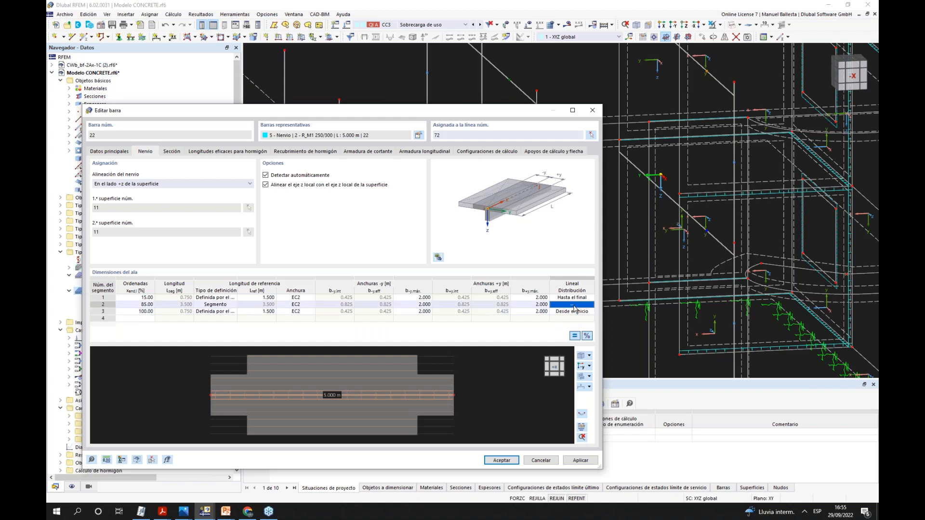
{"action": "left_click", "coordinate": [591, 305]}
{"action": "left_click", "coordinate": [529, 331]}
{"action": "middle_click_drag", "start_coordinate": [474, 400], "coordinate": [370, 378], "text": "ctrl"}
{"action": "scroll", "coordinate": [371, 378], "scroll_direction": "down", "scroll_amount": 2}
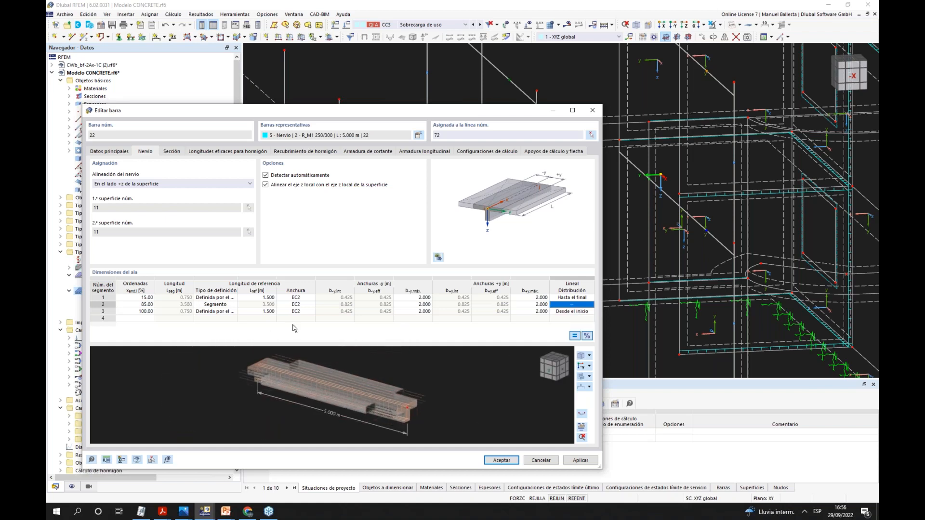
{"action": "scroll", "coordinate": [235, 364], "scroll_direction": "up", "scroll_amount": 3}
{"action": "scroll", "coordinate": [235, 362], "scroll_direction": "down", "scroll_amount": 2}
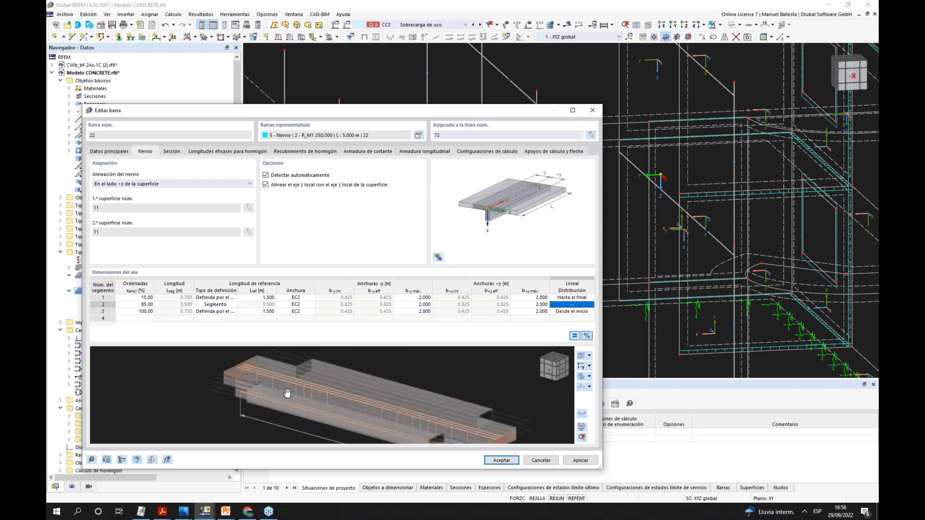
- Set the linear flange width distribution to Desde el inicio for segment 1 and Hasta el final for segment 3, comparing the plan view
{"action": "left_click", "coordinate": [573, 297]}
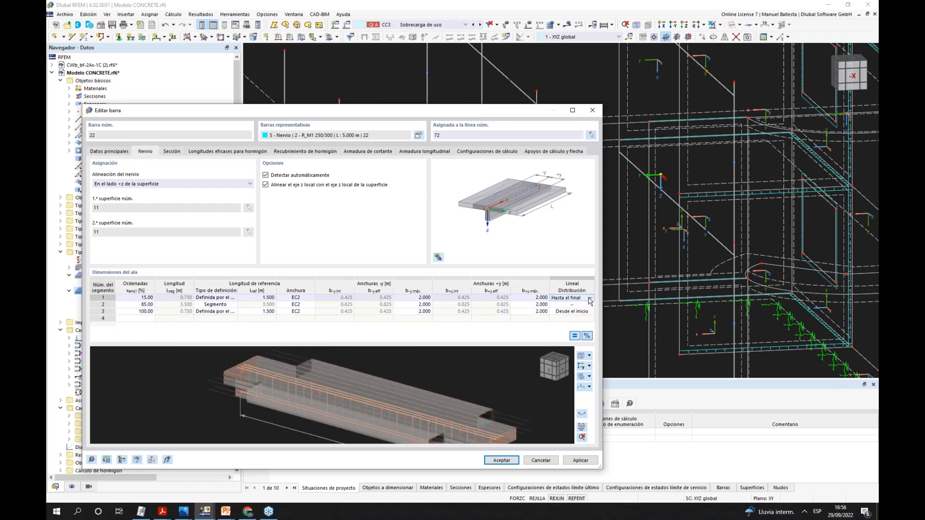
{"action": "left_click", "coordinate": [590, 299]}
{"action": "left_click", "coordinate": [584, 311]}
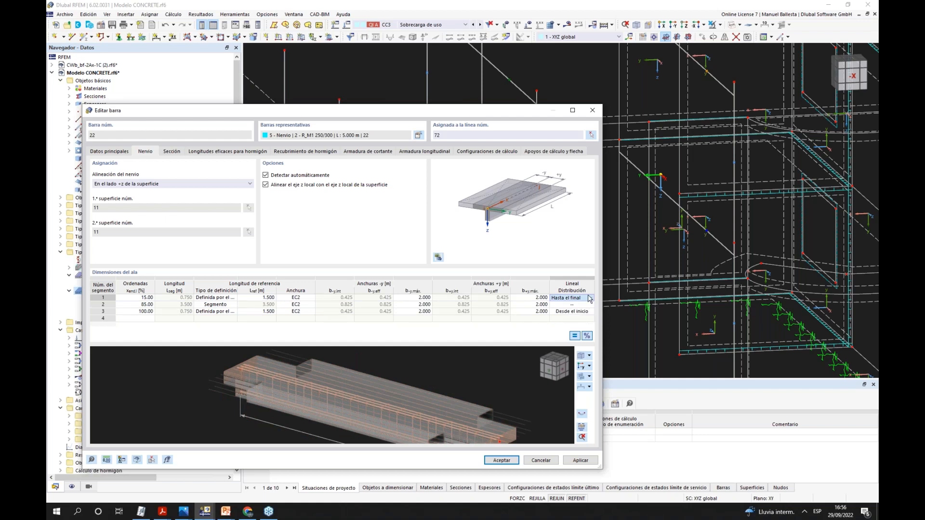
{"action": "left_click", "coordinate": [591, 298]}
{"action": "left_click", "coordinate": [580, 316]}
{"action": "left_click", "coordinate": [580, 313]}
{"action": "left_click", "coordinate": [589, 312]}
{"action": "left_click", "coordinate": [575, 328]}
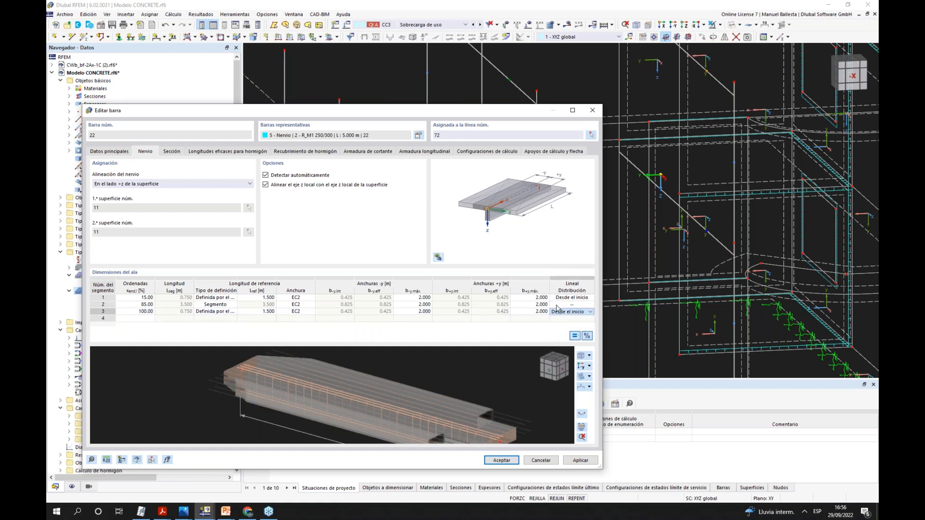
{"action": "left_click", "coordinate": [591, 312]}
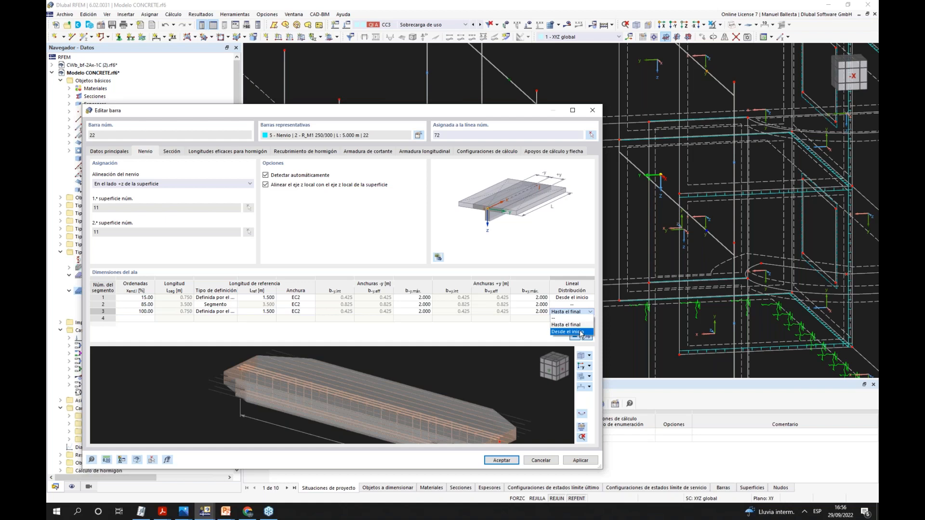
{"action": "left_click", "coordinate": [578, 325]}
{"action": "left_click", "coordinate": [573, 305]}
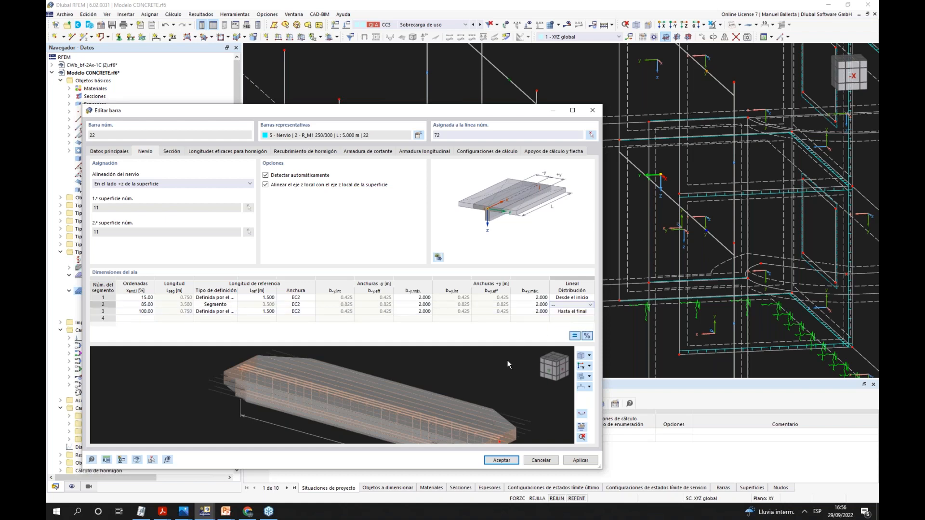
{"action": "left_click", "coordinate": [555, 361]}
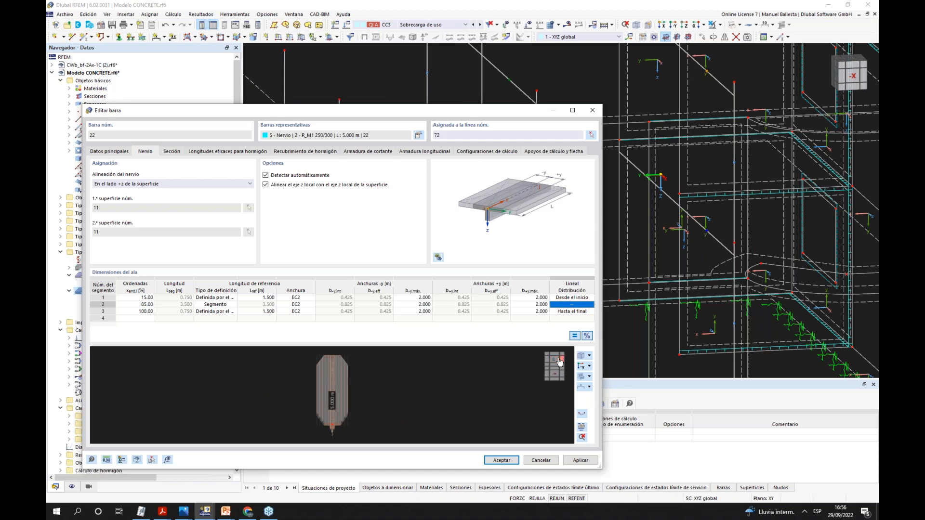
{"action": "left_click", "coordinate": [559, 361]}
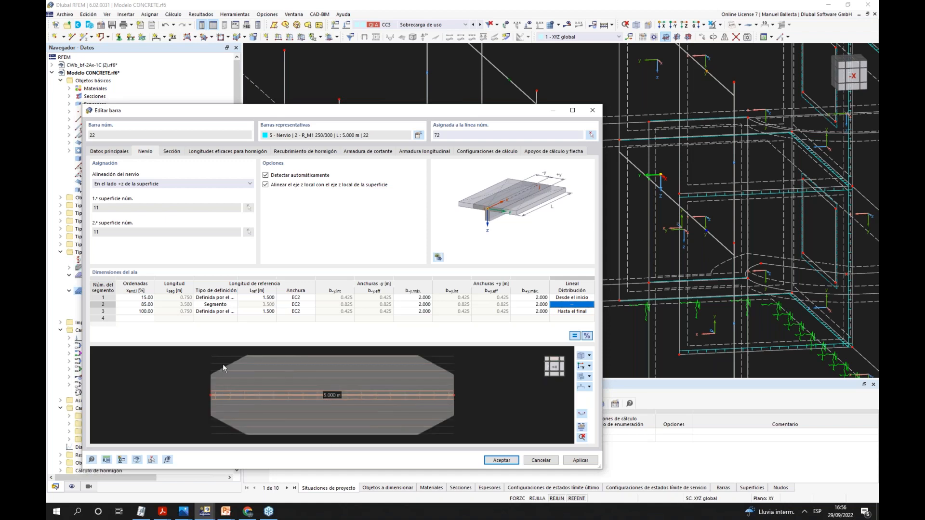
{"action": "scroll", "coordinate": [223, 361], "scroll_direction": "down", "scroll_amount": 1}
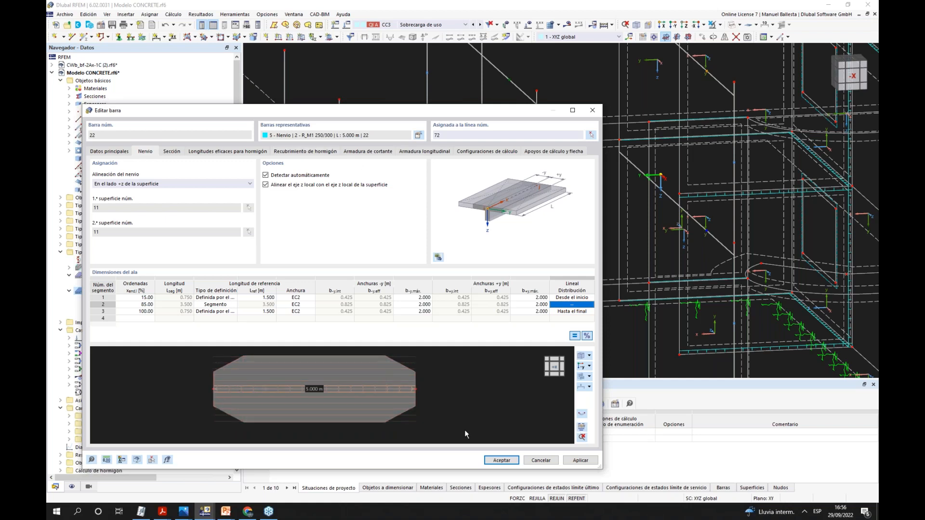
- Review the longitudinal reinforcement of rib member 22 with the skin reinforcement entries hidden from the element list, and cancel the member dialog
{"action": "left_click", "coordinate": [427, 154]}
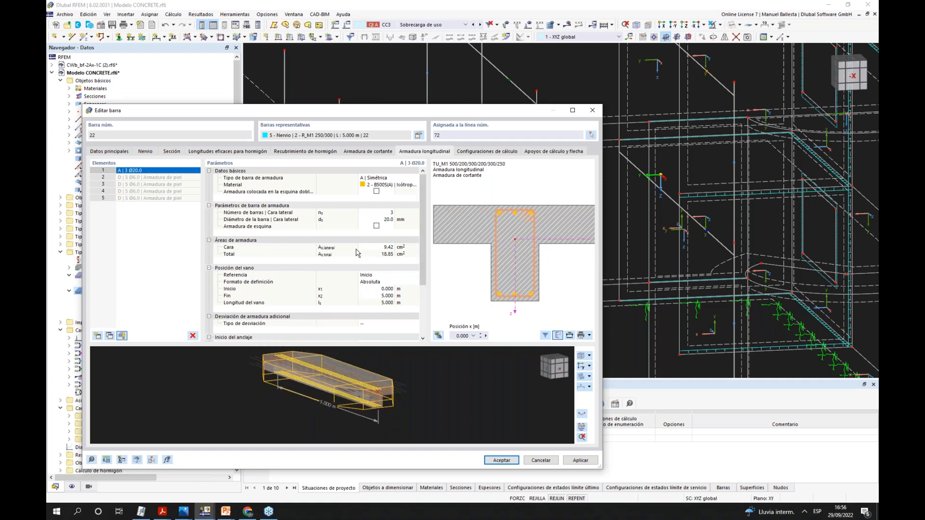
{"action": "scroll", "coordinate": [506, 225], "scroll_direction": "up", "scroll_amount": 3}
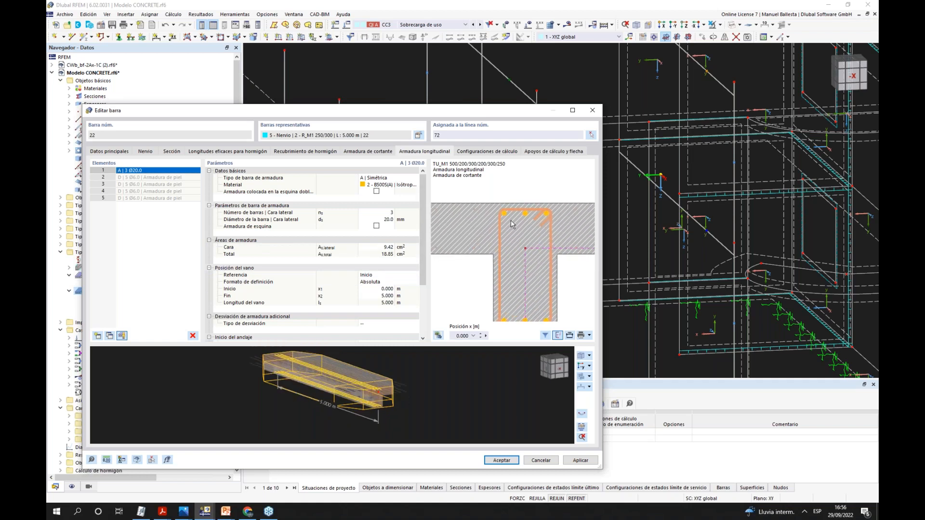
{"action": "scroll", "coordinate": [511, 224], "scroll_direction": "down", "scroll_amount": 2}
{"action": "scroll", "coordinate": [457, 212], "scroll_direction": "down", "scroll_amount": 2}
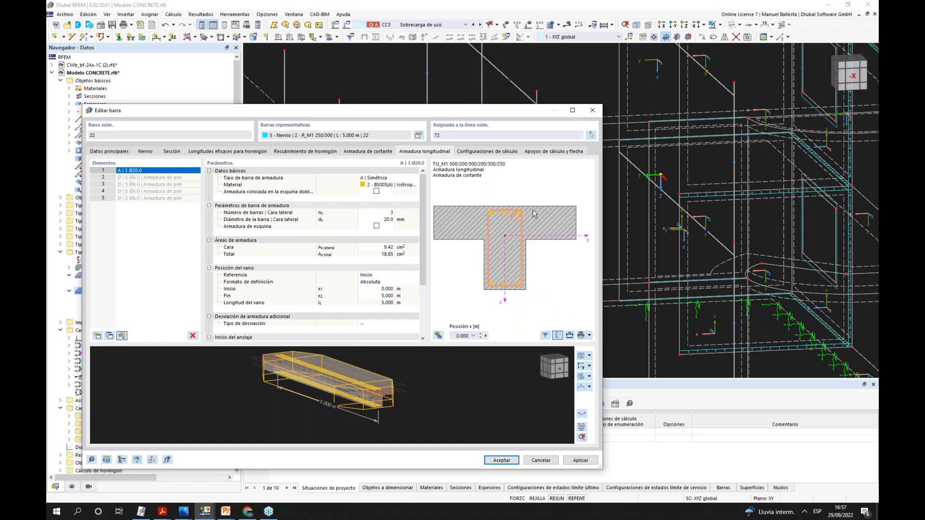
{"action": "left_click", "coordinate": [122, 336]}
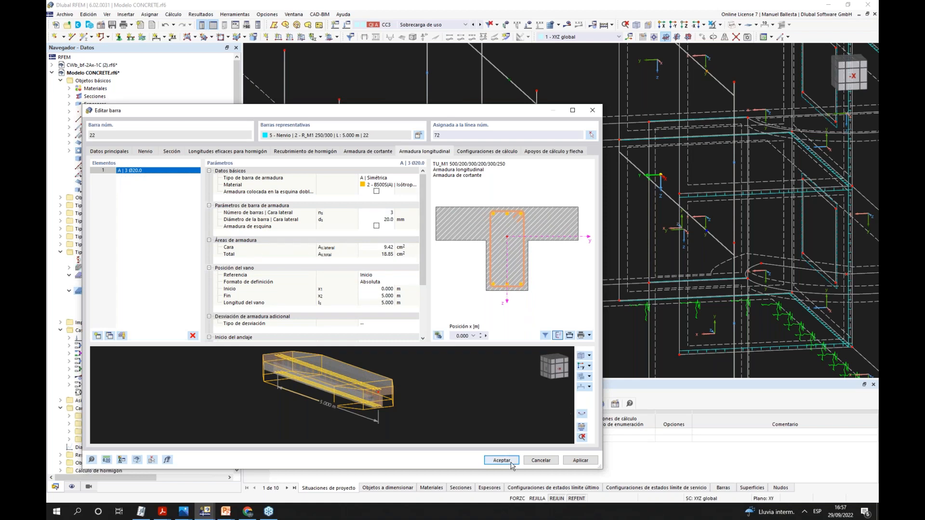
{"action": "left_click", "coordinate": [543, 461]}
- Open the base data of Modelo CONCRETE, review its add-ons and the Barras representativas option, and accept the dialog
{"action": "scroll", "coordinate": [482, 241], "scroll_direction": "down", "scroll_amount": 2}
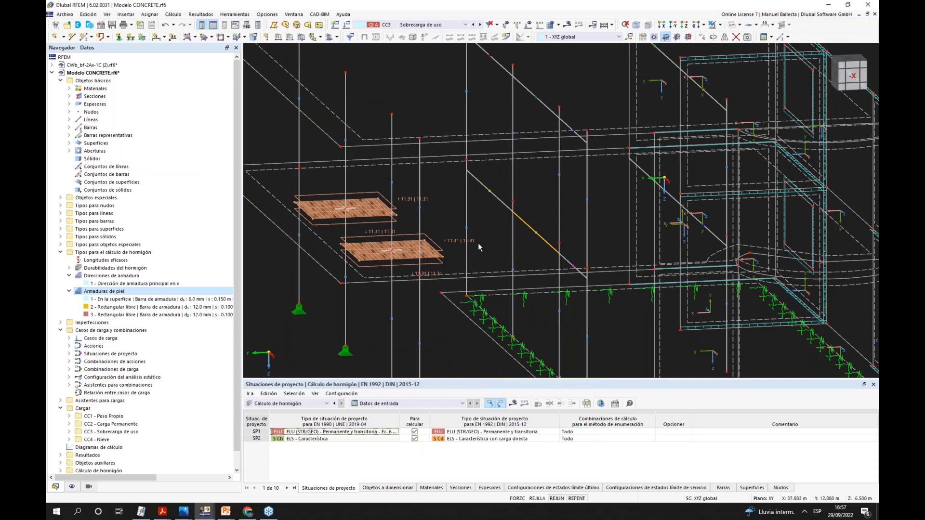
{"action": "scroll", "coordinate": [481, 250], "scroll_direction": "down", "scroll_amount": 4}
{"action": "middle_click_drag", "start_coordinate": [518, 250], "coordinate": [471, 239], "text": "ctrl"}
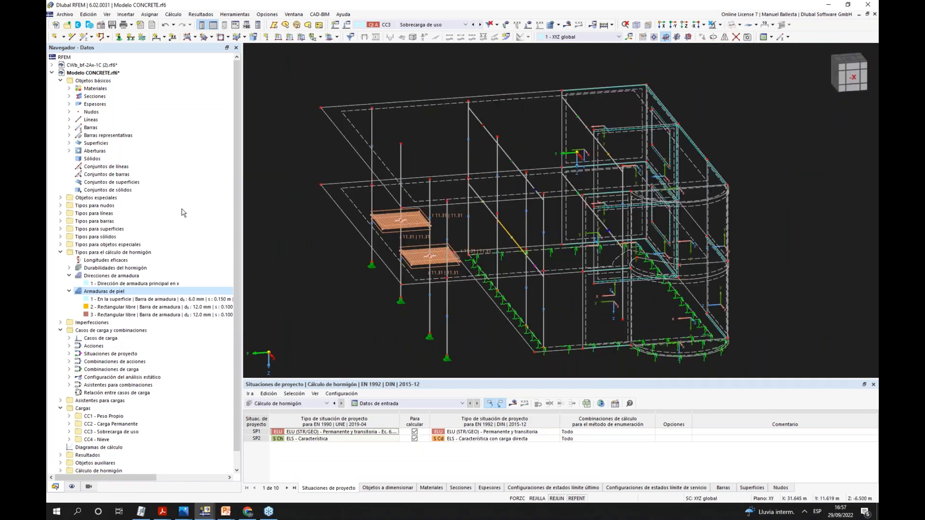
{"action": "right_click", "coordinate": [88, 73]}
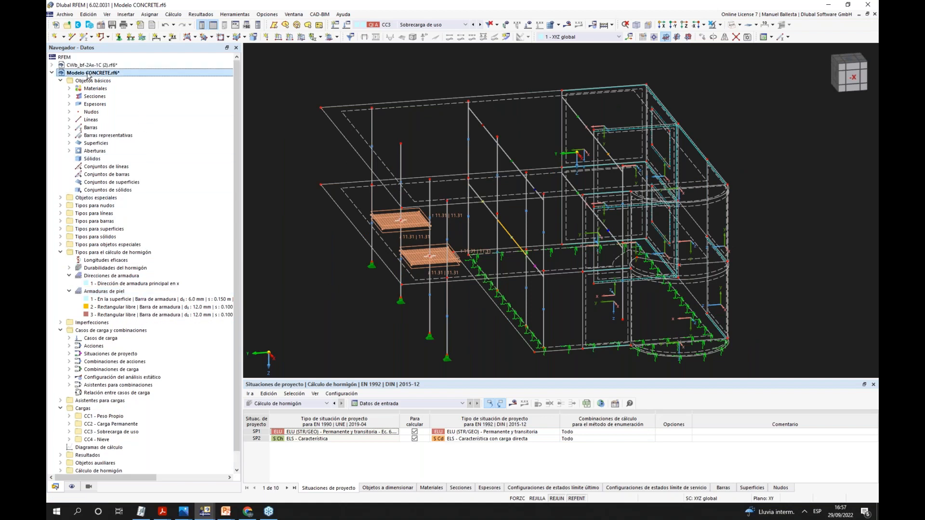
{"action": "left_click", "coordinate": [114, 80]}
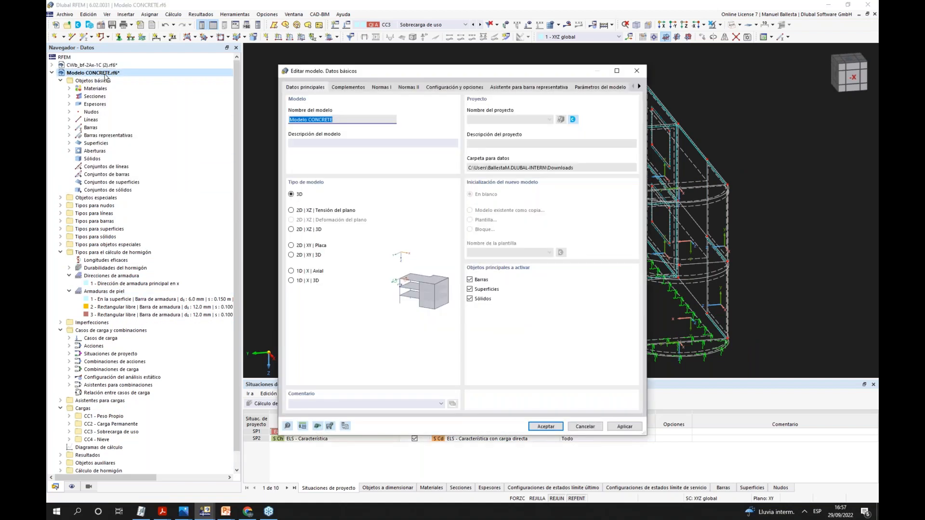
{"action": "left_click", "coordinate": [345, 88]}
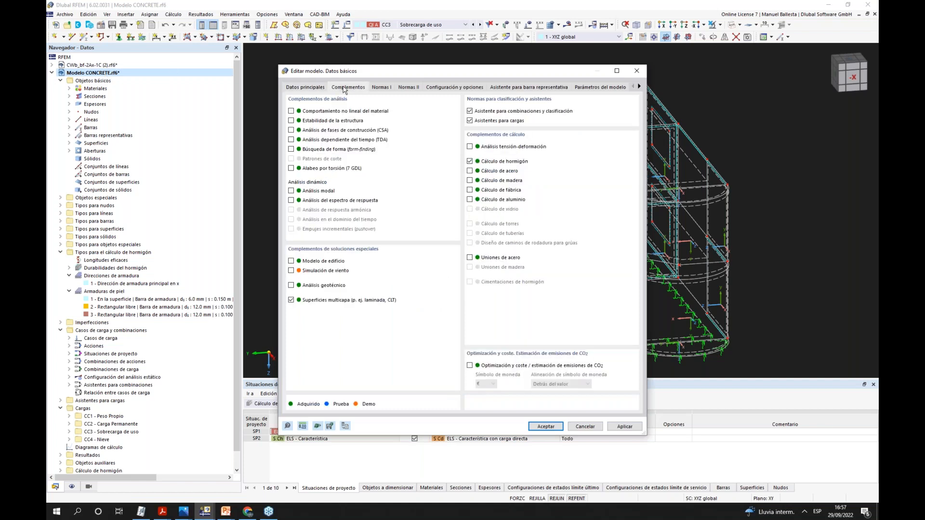
{"action": "left_click", "coordinate": [307, 90]}
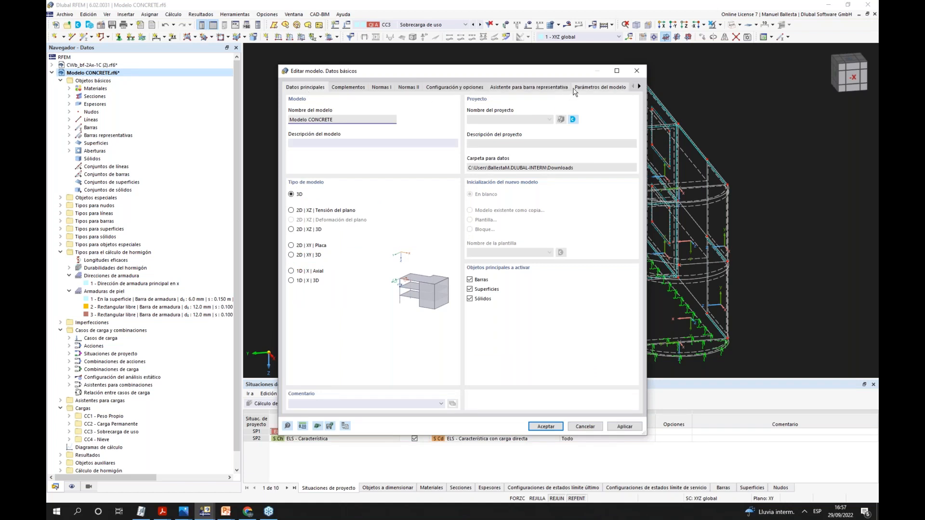
{"action": "left_click", "coordinate": [465, 89]}
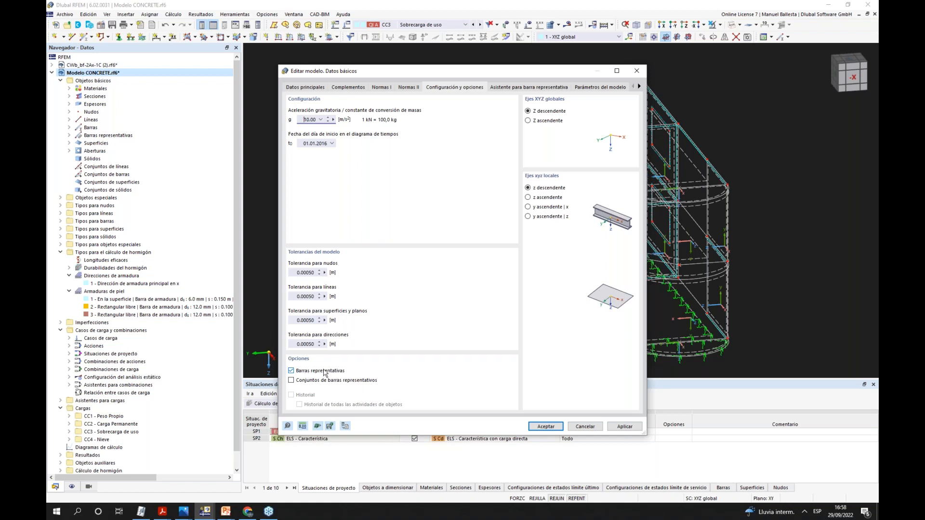
{"action": "left_click", "coordinate": [546, 426]}
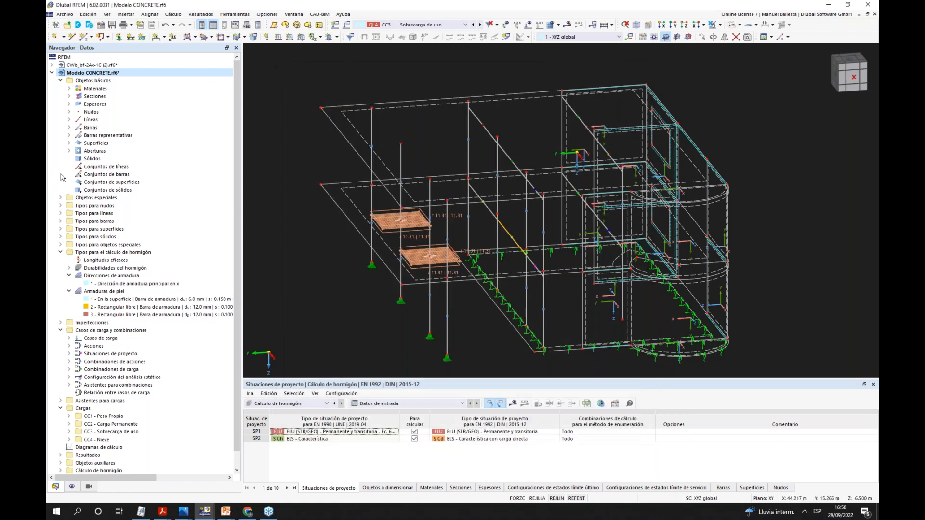
- List the representative members, highlight number 1 (Viga, R_M1 250/250) in the model and open it for editing
{"action": "left_click", "coordinate": [69, 135]}
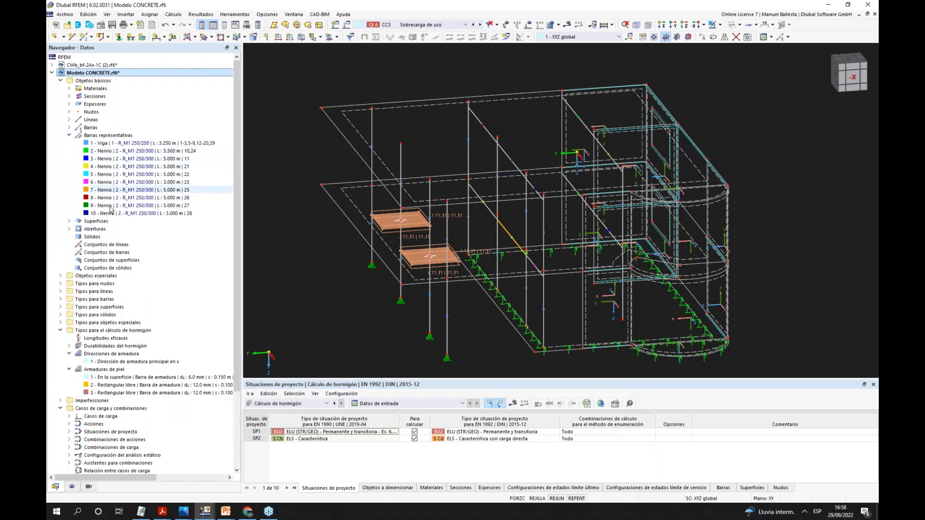
{"action": "left_click", "coordinate": [103, 144]}
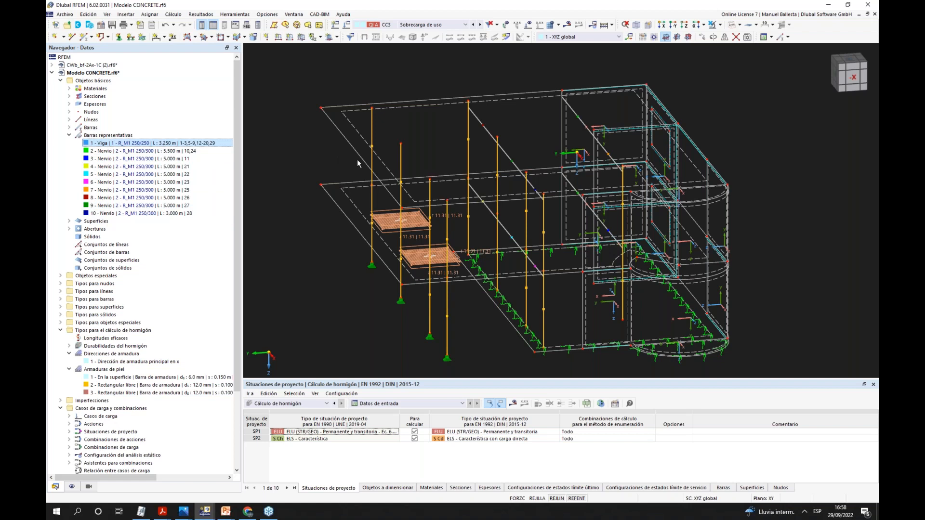
{"action": "double_click", "coordinate": [148, 144]}
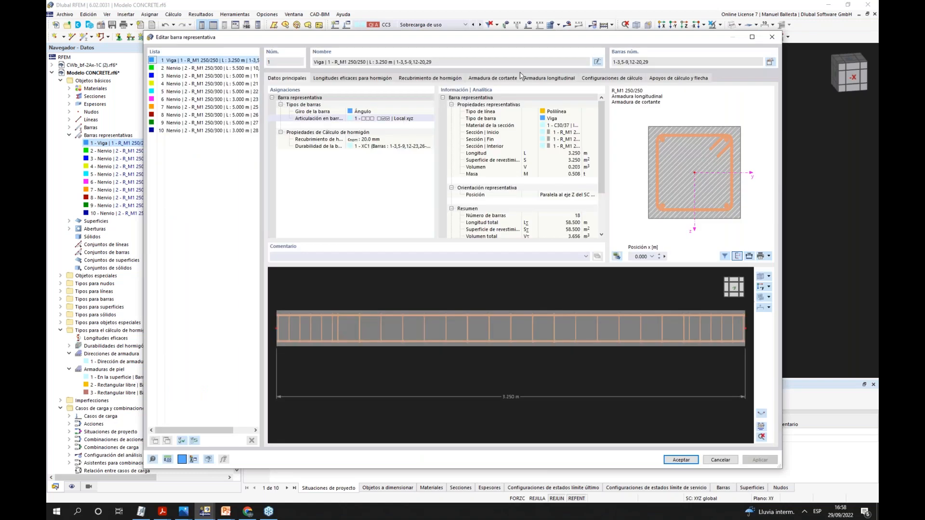
{"action": "left_click_drag", "start_coordinate": [682, 41], "coordinate": [636, 353]}
{"action": "left_click_drag", "start_coordinate": [532, 349], "coordinate": [576, 43]}
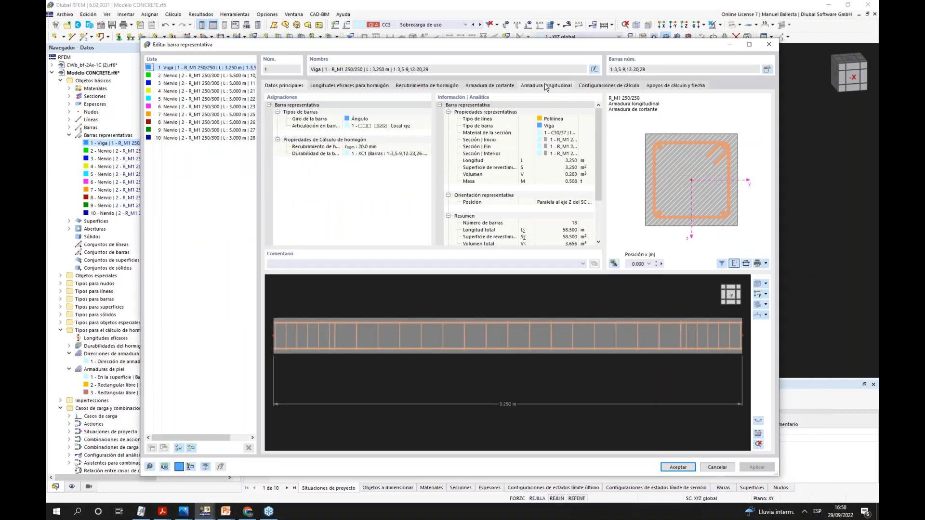
- Set the longitudinal reinforcement bar diameter of representative member 1 to 12 mm
{"action": "left_click", "coordinate": [546, 86]}
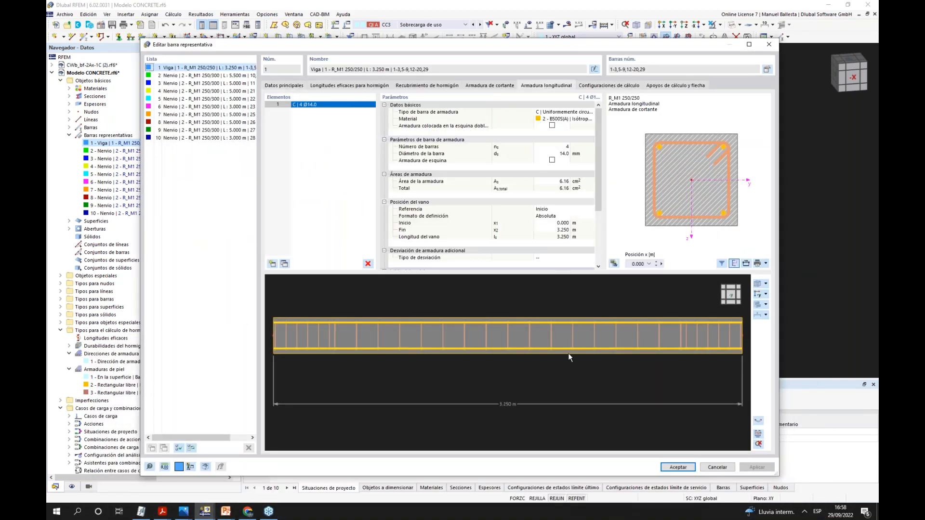
{"action": "scroll", "coordinate": [576, 369], "scroll_direction": "down", "scroll_amount": 2}
{"action": "middle_click_drag", "start_coordinate": [640, 366], "coordinate": [510, 407], "text": "ctrl"}
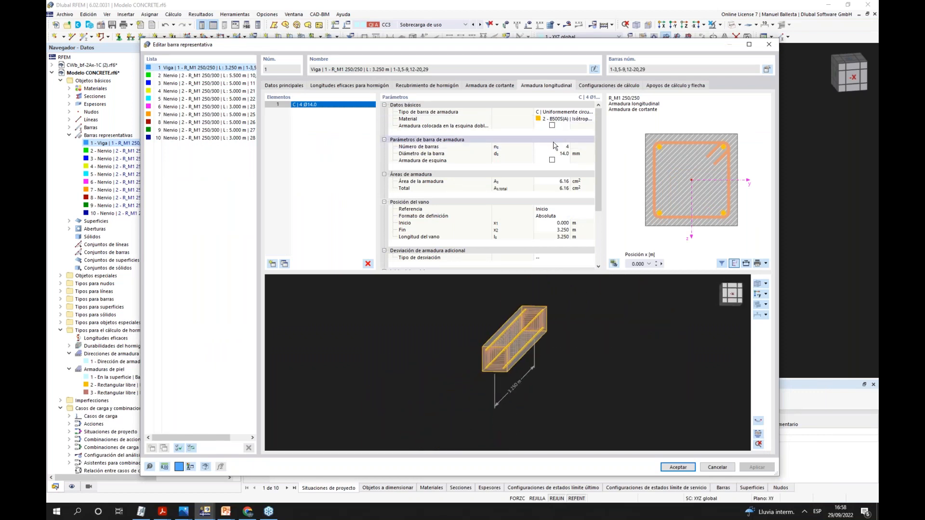
{"action": "left_click", "coordinate": [561, 153]}
{"action": "type", "text": "12"}
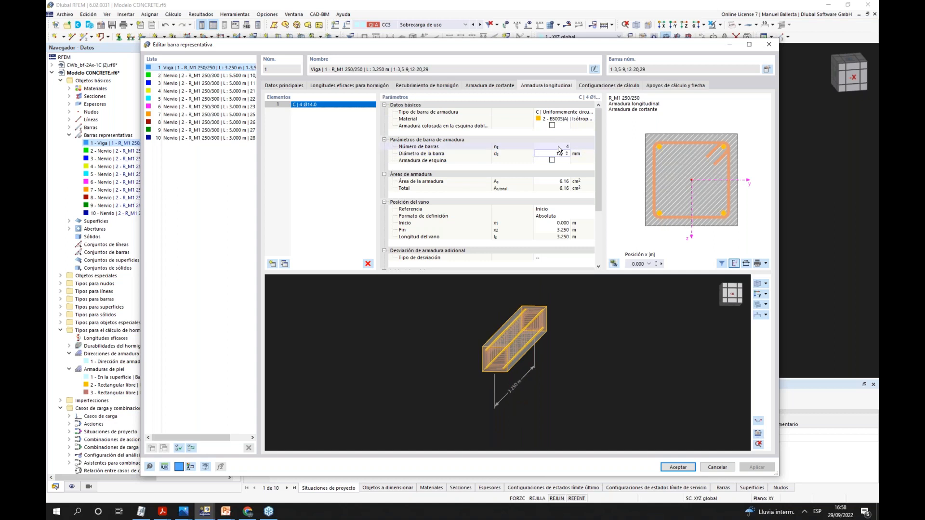
{"action": "left_click", "coordinate": [561, 146]}
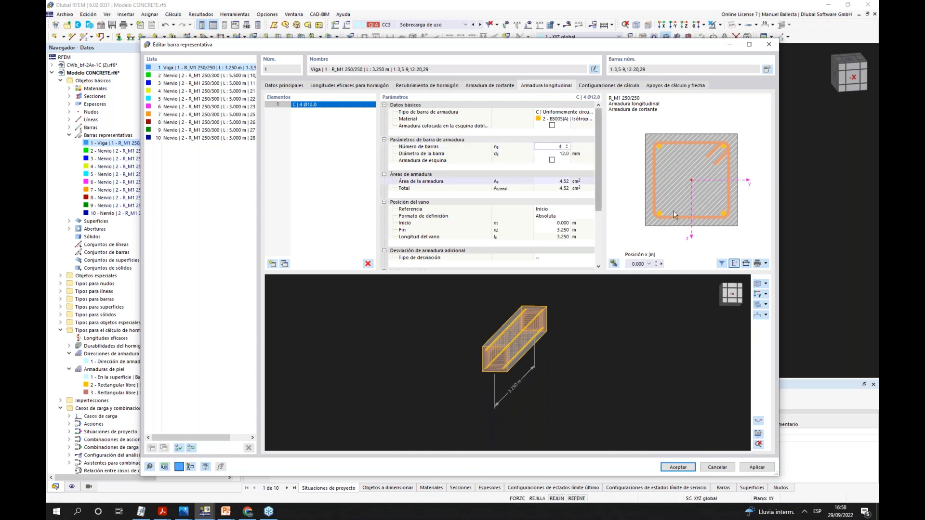
- Inspect the beam's reinforcement in 3D, review the stability settings of its ultimate limit state configuration, and accept that configuration
{"action": "scroll", "coordinate": [687, 146], "scroll_direction": "up", "scroll_amount": 2}
{"action": "middle_click_drag", "start_coordinate": [588, 338], "coordinate": [591, 337], "text": "ctrl"}
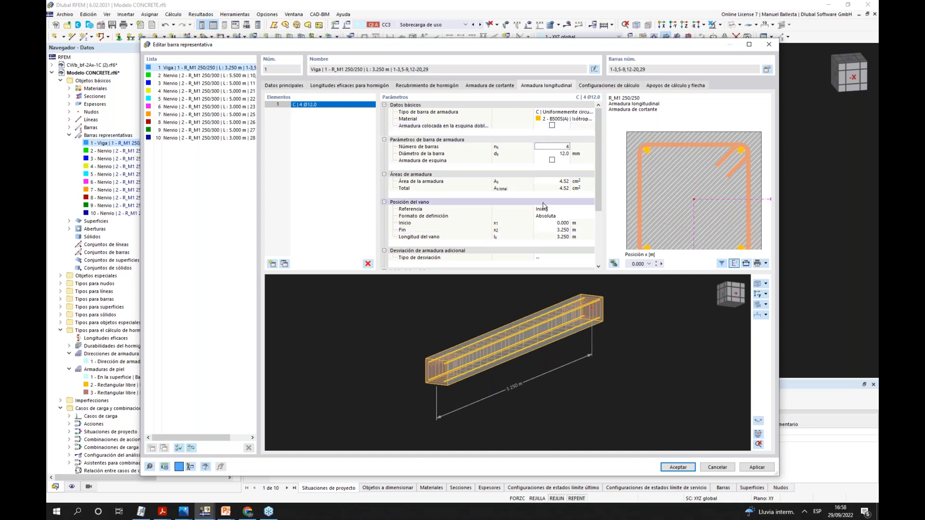
{"action": "left_click", "coordinate": [603, 86]}
{"action": "left_click", "coordinate": [582, 118]}
{"action": "left_click", "coordinate": [291, 91]}
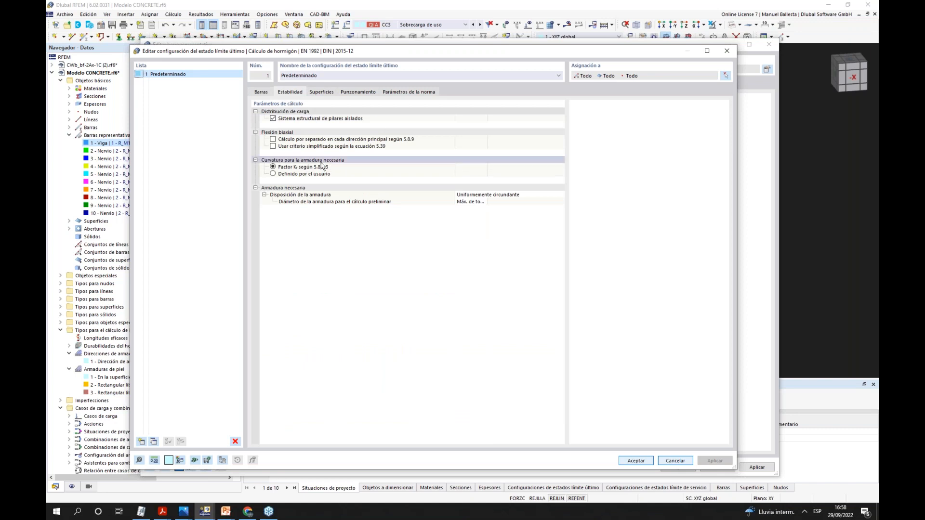
{"action": "left_click", "coordinate": [636, 461]}
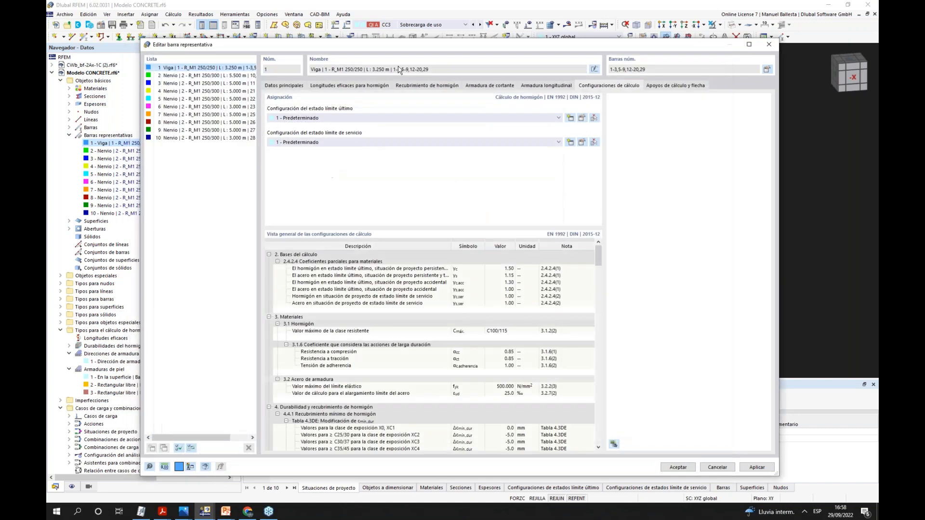
- Assign new effective lengths named Estándar with Todo fijo supports at both ends to representative member 1 and accept the member dialog
{"action": "left_click", "coordinate": [571, 118]}
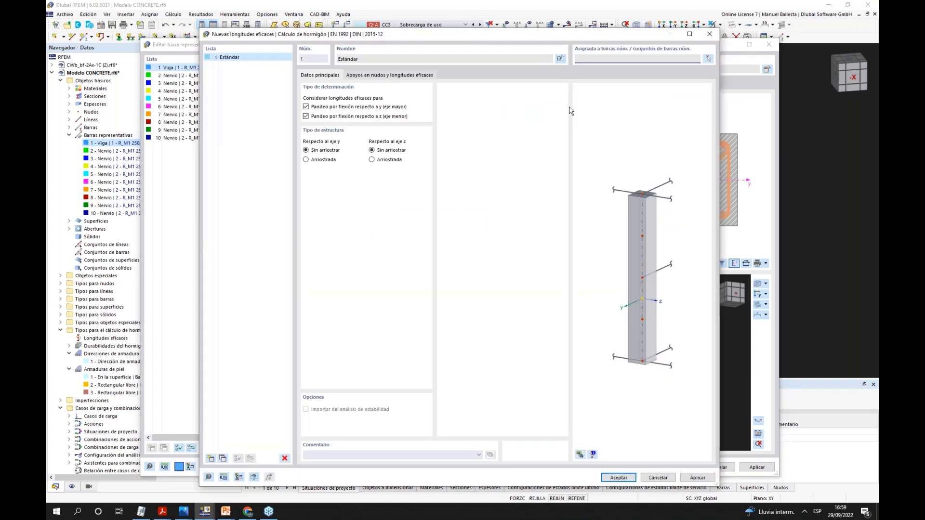
{"action": "left_click", "coordinate": [405, 76]}
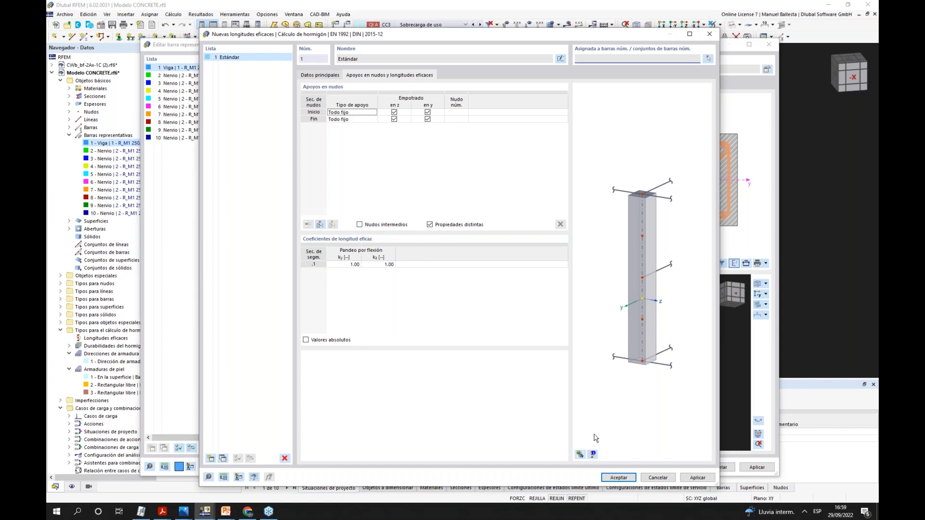
{"action": "left_click", "coordinate": [619, 478]}
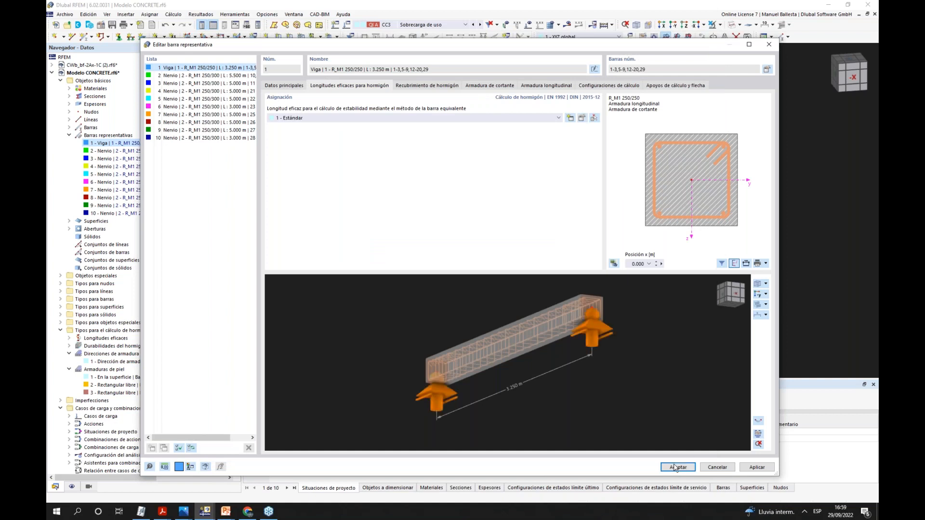
{"action": "left_click", "coordinate": [676, 468]}
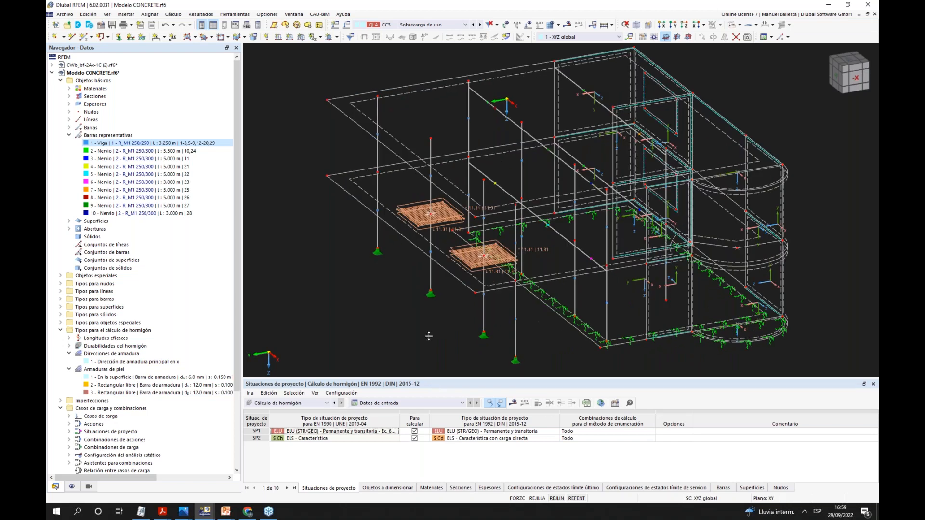
- Enlarge the table area and run the concrete design to display its results
{"action": "left_click_drag", "start_coordinate": [428, 379], "coordinate": [429, 338]}
{"action": "left_click", "coordinate": [513, 362]}
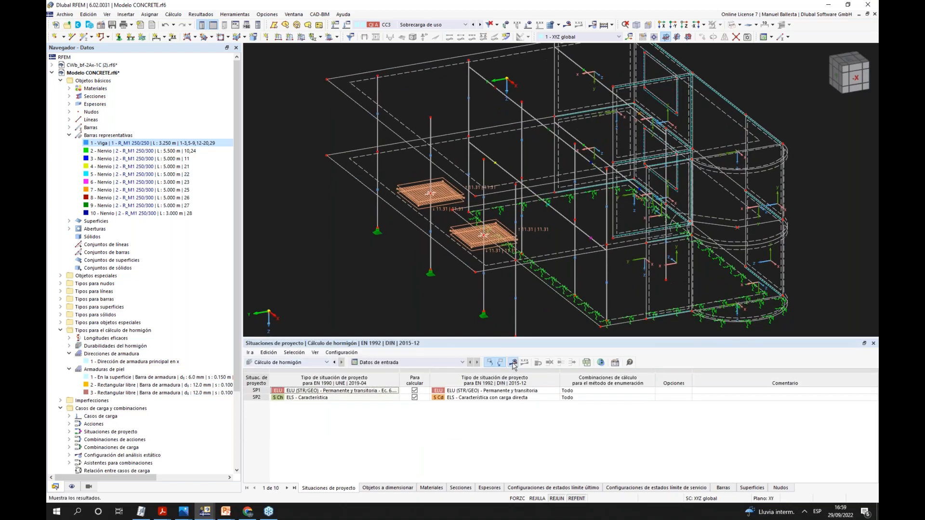
{"action": "left_click", "coordinate": [493, 292]}
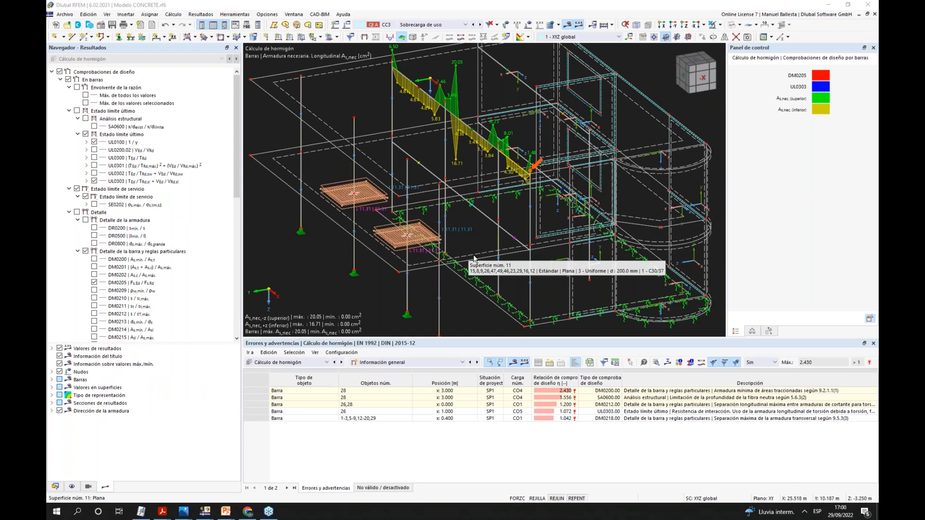
- Isolate slab surface 11 with its related objects and view it in plan
{"action": "left_click", "coordinate": [468, 257]}
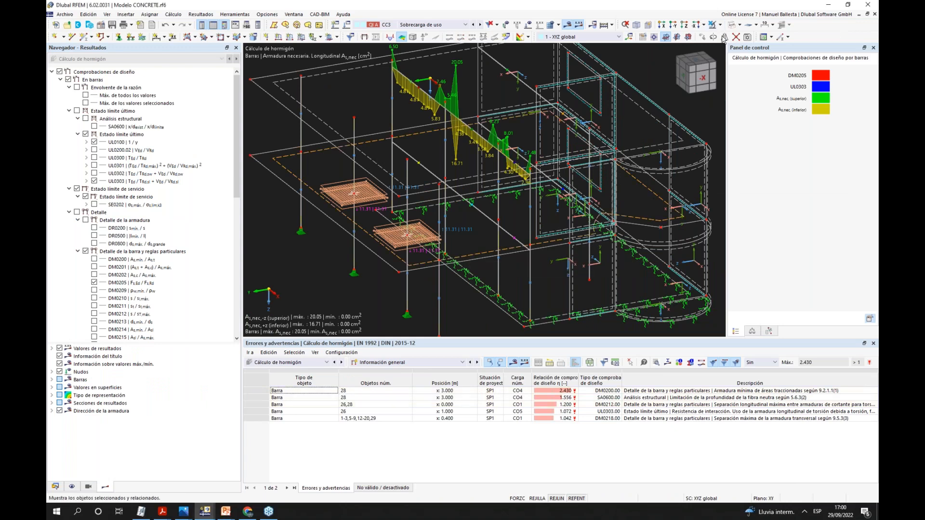
{"action": "left_click", "coordinate": [697, 64]}
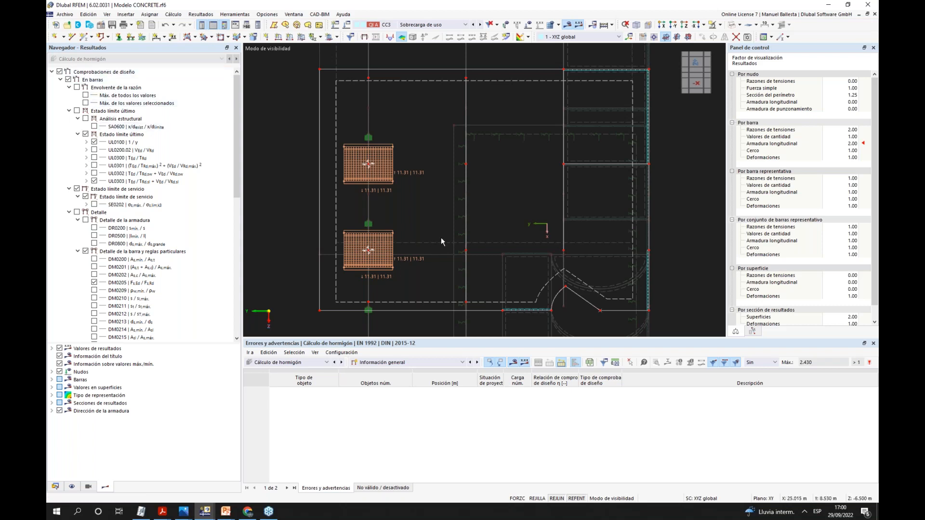
{"action": "middle_click_drag", "start_coordinate": [502, 242], "coordinate": [504, 241]}
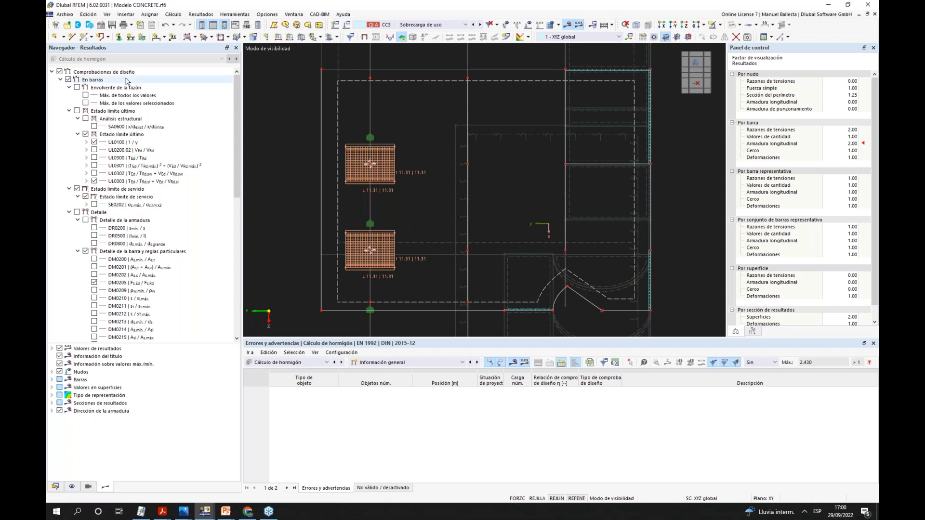
- Switch the concrete design results table to Razones de tensiones en barras, sorted by design situation
{"action": "left_click", "coordinate": [386, 362]}
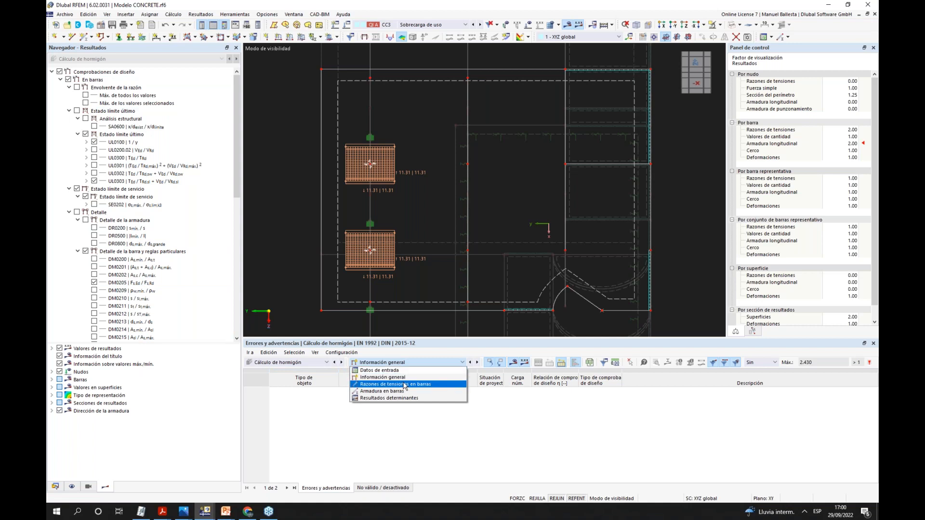
{"action": "left_click", "coordinate": [285, 363]}
{"action": "left_click", "coordinate": [286, 363]}
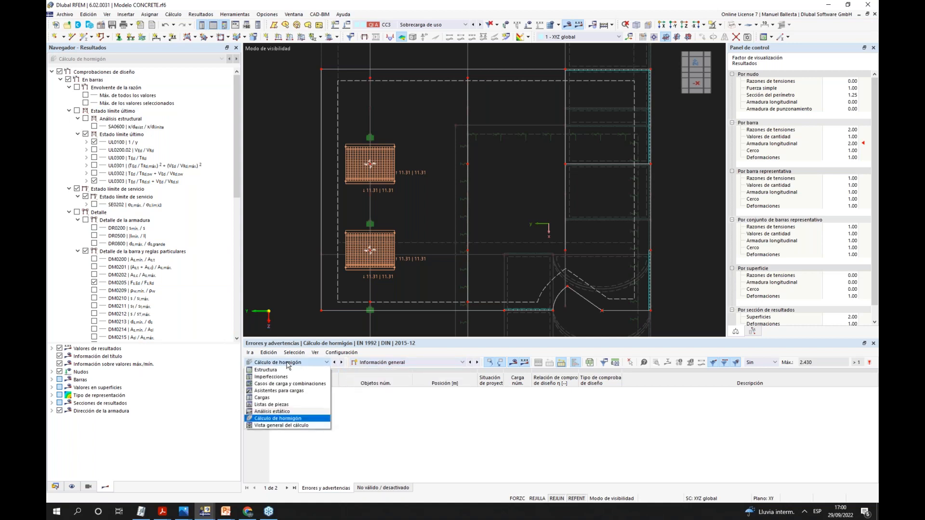
{"action": "left_click", "coordinate": [440, 378]}
{"action": "left_click", "coordinate": [458, 363]}
{"action": "left_click", "coordinate": [448, 378]}
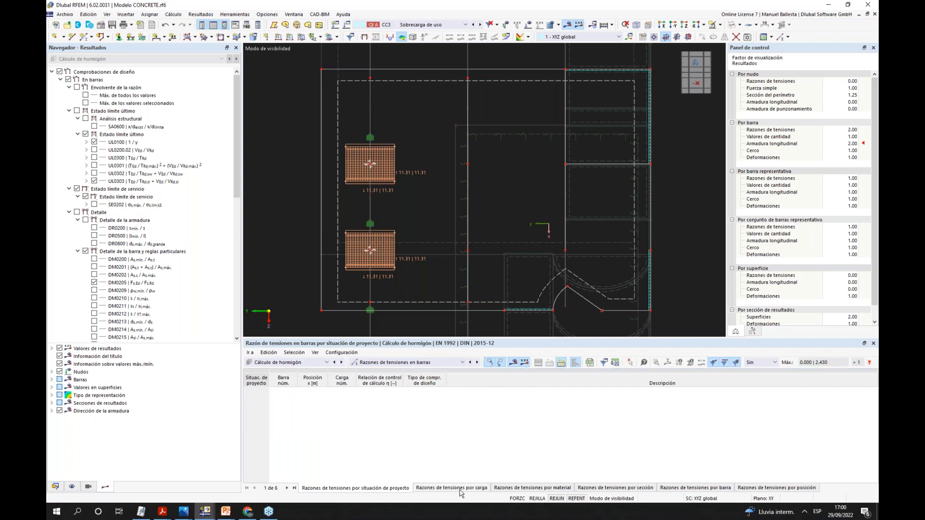
{"action": "middle_click_drag", "start_coordinate": [398, 266], "coordinate": [418, 268]}
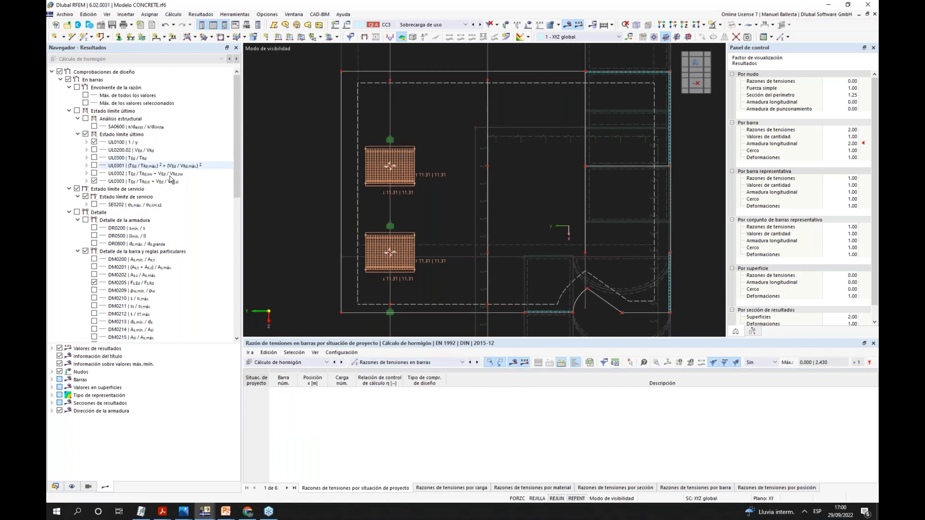
- Hide the member design checks and enable the surface values with Valor en la dirección de la armadura
{"action": "left_click", "coordinate": [61, 80]}
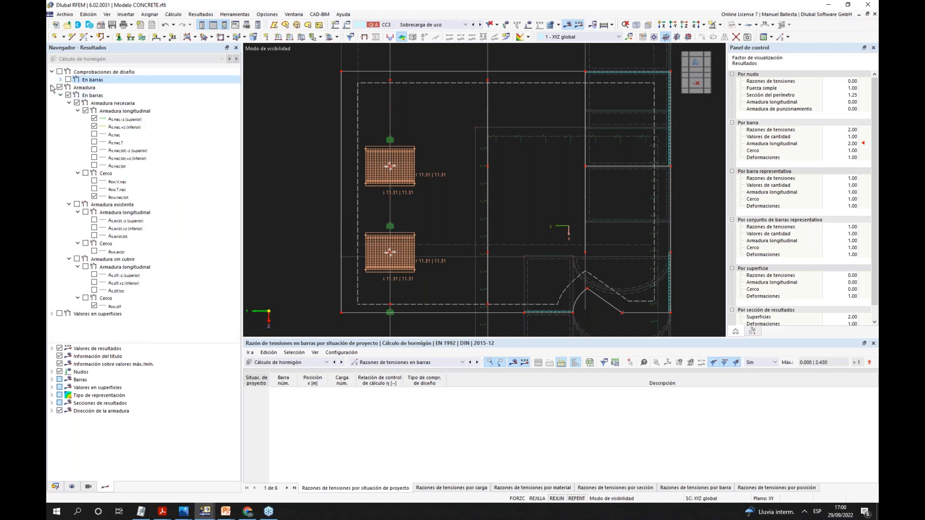
{"action": "left_click", "coordinate": [60, 313]}
{"action": "left_click", "coordinate": [52, 314]}
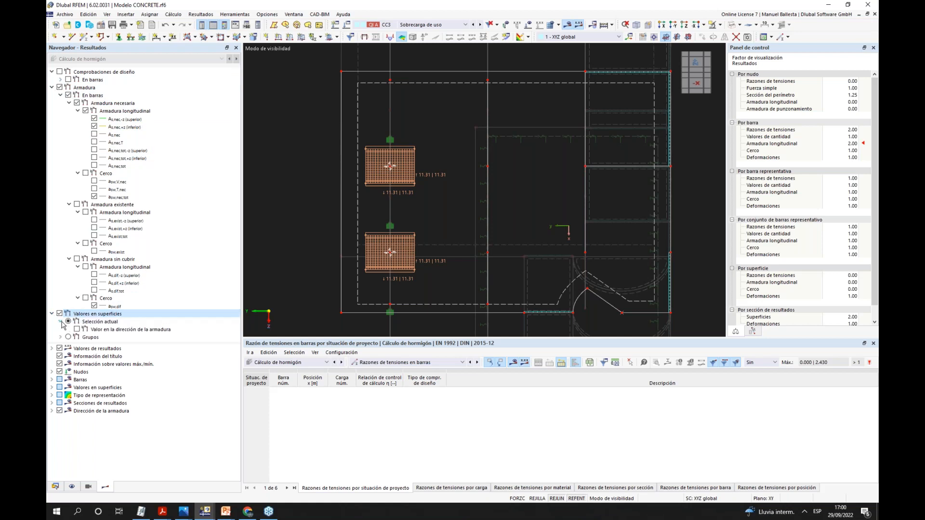
{"action": "left_click", "coordinate": [61, 322]}
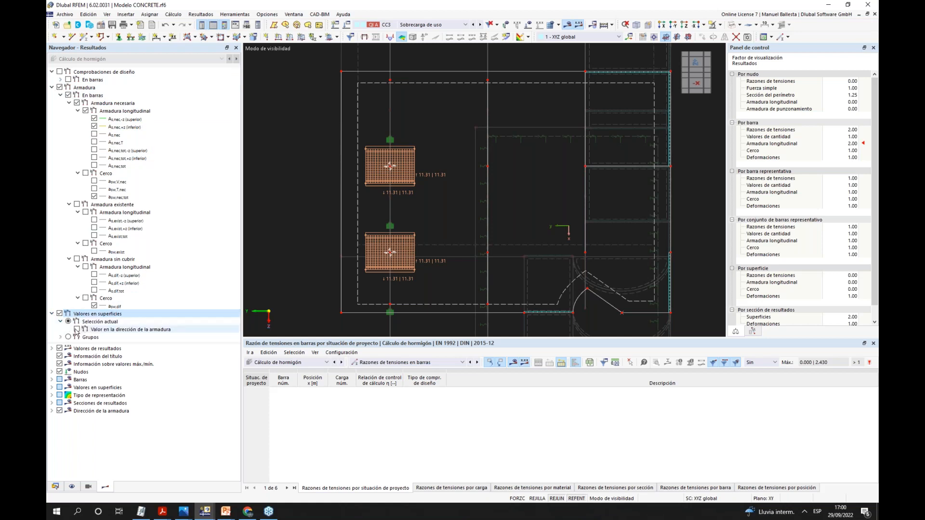
{"action": "left_click", "coordinate": [76, 329]}
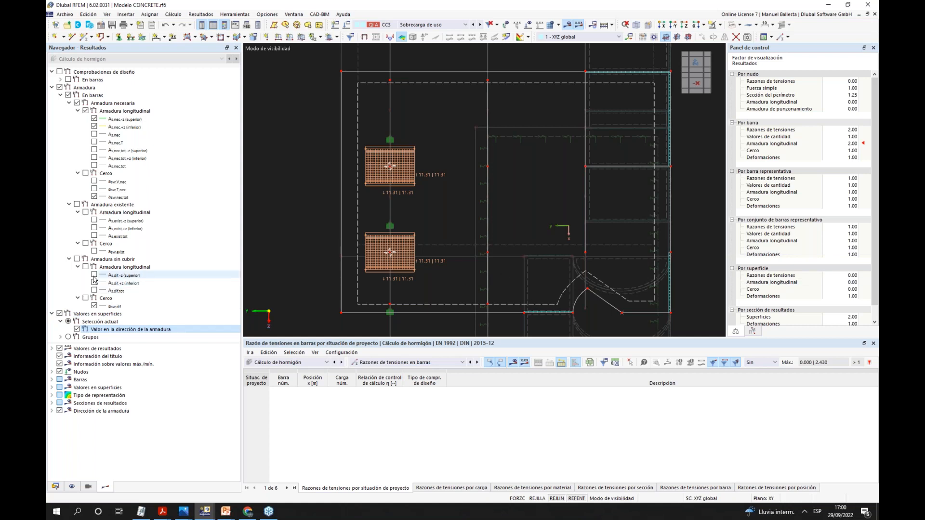
- Turn off the member reinforcement results and collapse the Armadura group
{"action": "left_click", "coordinate": [94, 127]}
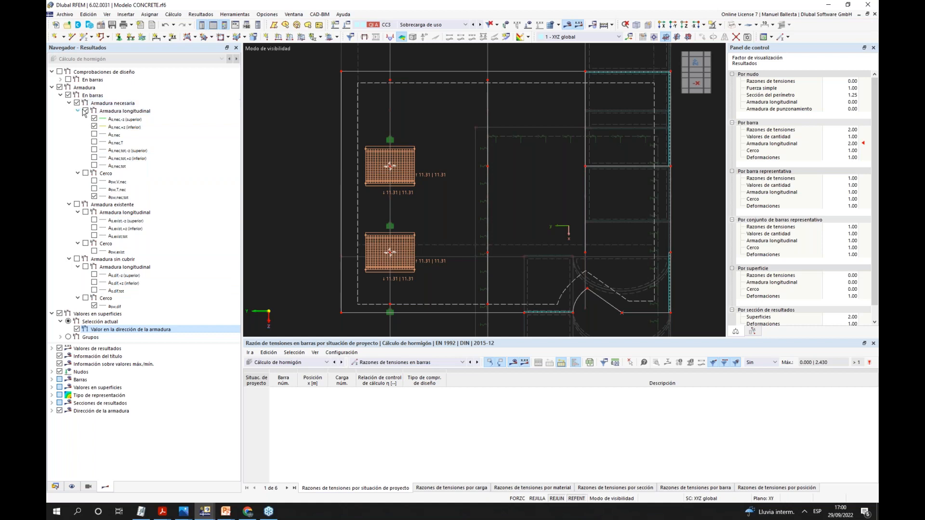
{"action": "left_click", "coordinate": [69, 96]}
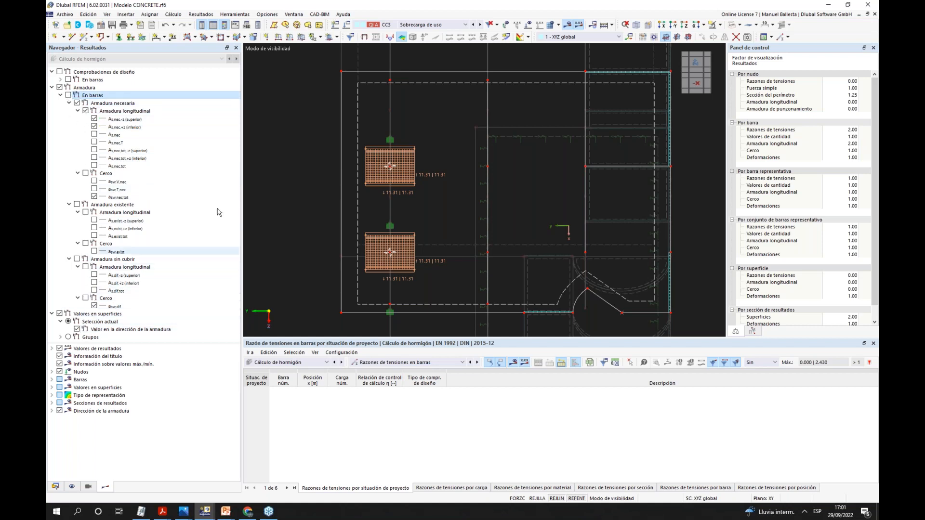
{"action": "left_click", "coordinate": [52, 88]}
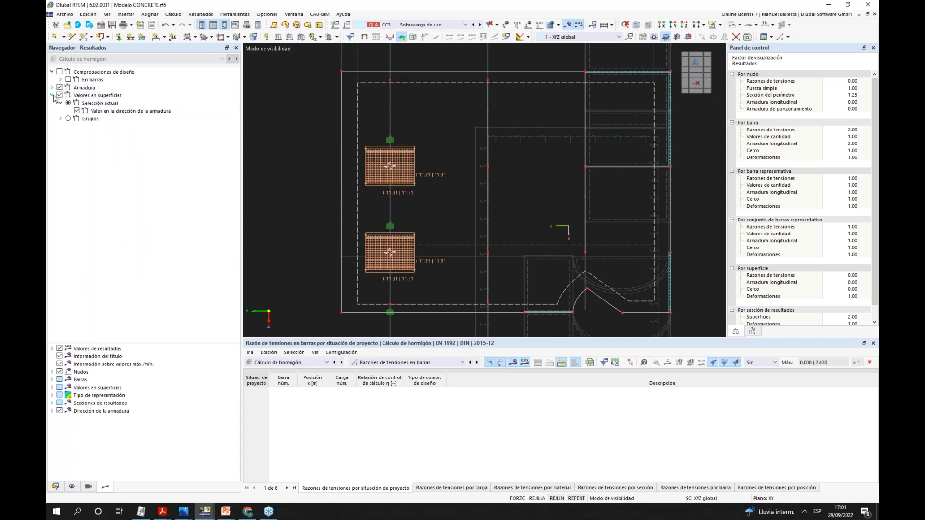
- Open slab surface 11 for editing, review its ultimate and serviceability design configurations, and accept the dialog
{"action": "middle_click_drag", "start_coordinate": [457, 307], "coordinate": [501, 242], "text": "ctrl"}
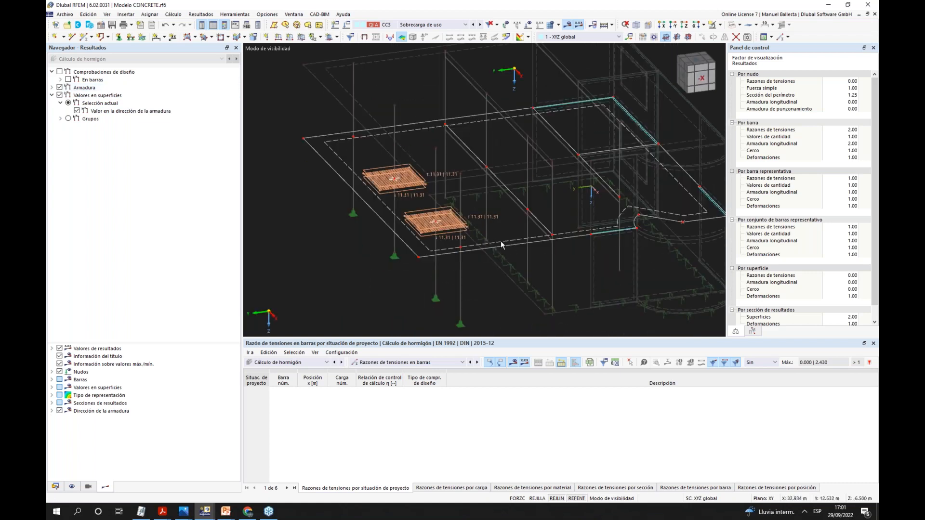
{"action": "right_click", "coordinate": [503, 242]}
{"action": "left_click", "coordinate": [559, 20]}
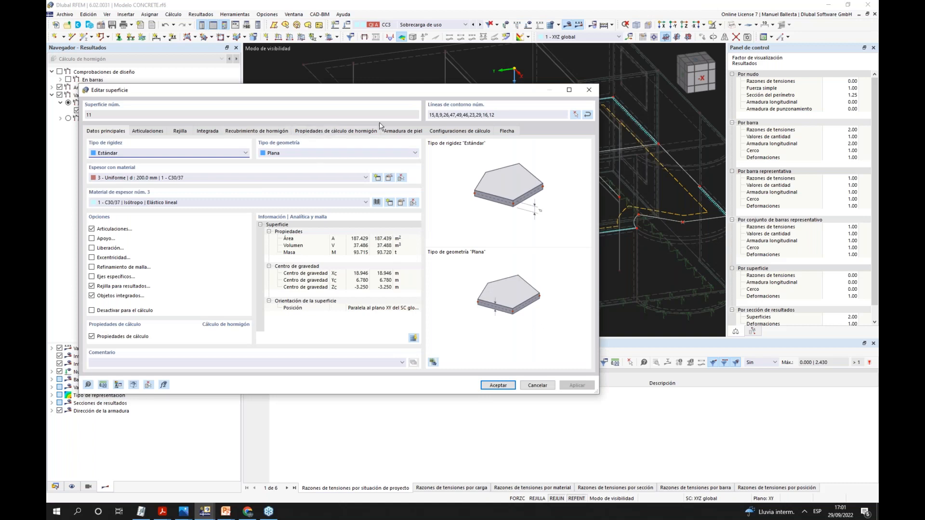
{"action": "left_click", "coordinate": [450, 132]}
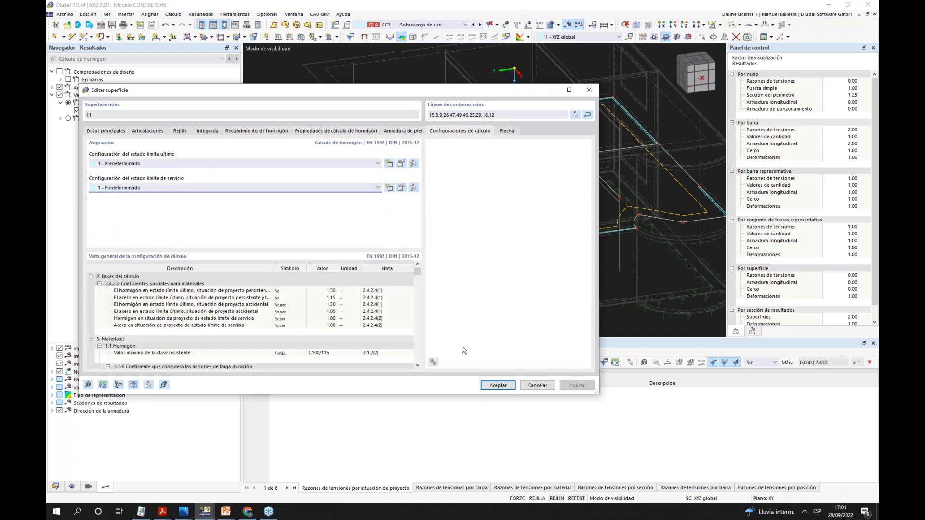
{"action": "left_click", "coordinate": [498, 386]}
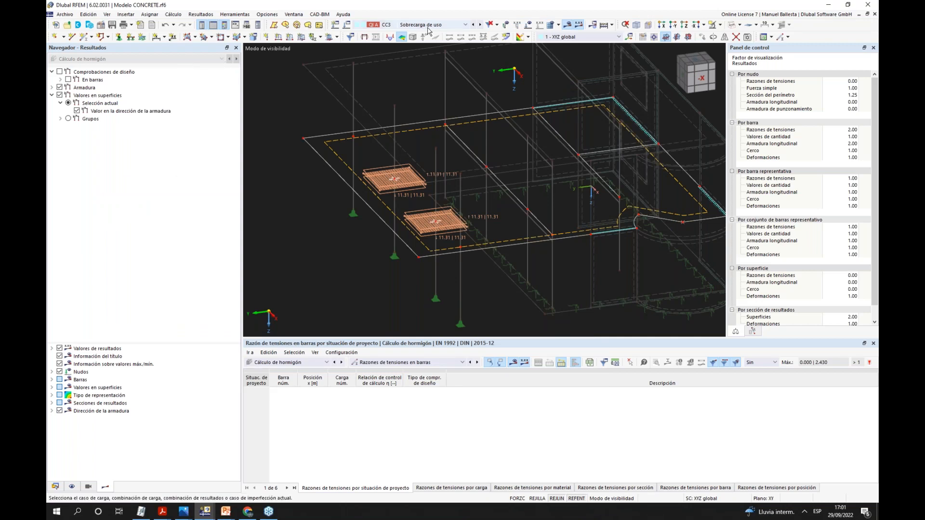
- Review the Resultados determinantes table of internal forces by member end and look through the list of load cases and combinations
{"action": "left_click", "coordinate": [446, 363]}
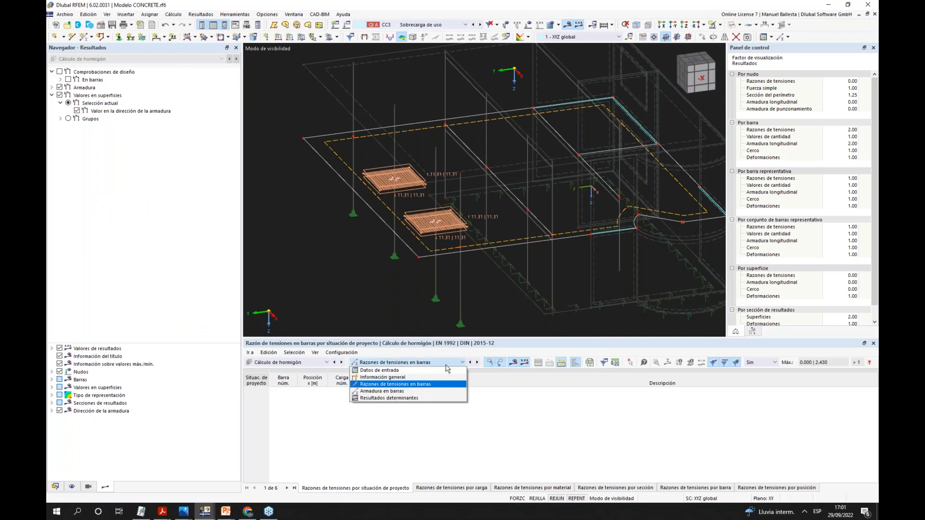
{"action": "left_click", "coordinate": [432, 398]}
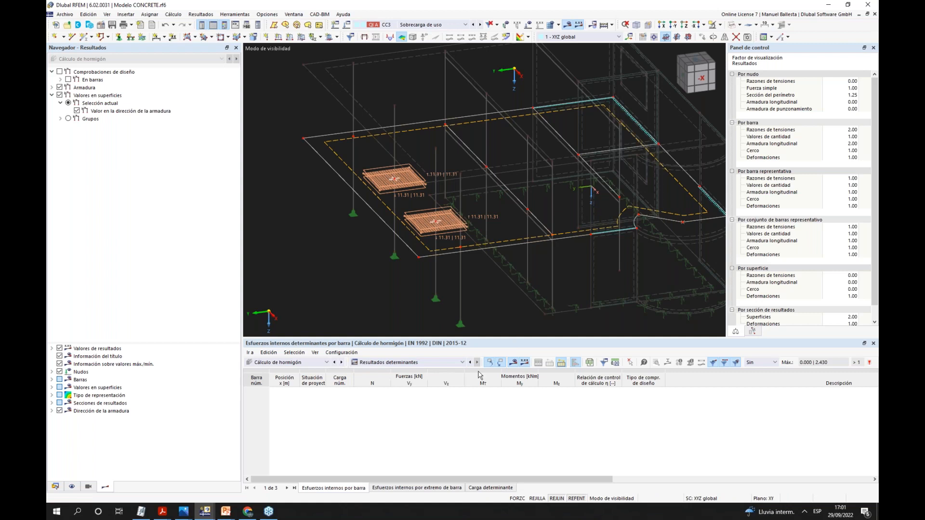
{"action": "left_click", "coordinate": [417, 487]}
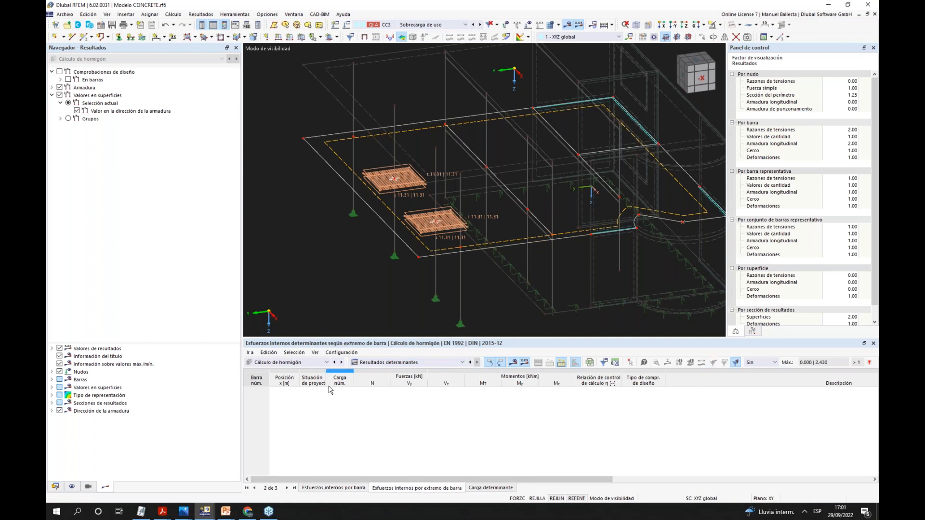
{"action": "left_click", "coordinate": [379, 363]}
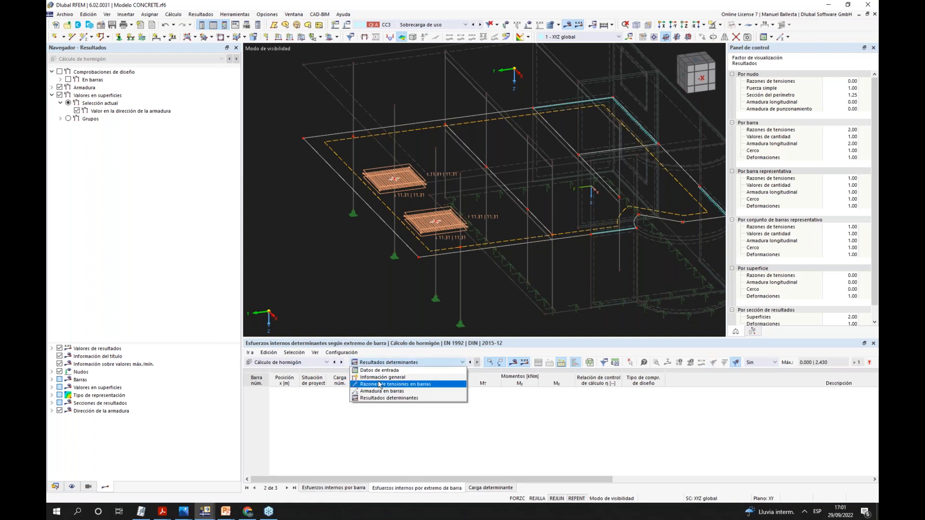
{"action": "left_click", "coordinate": [434, 25]}
{"action": "left_click", "coordinate": [439, 25]}
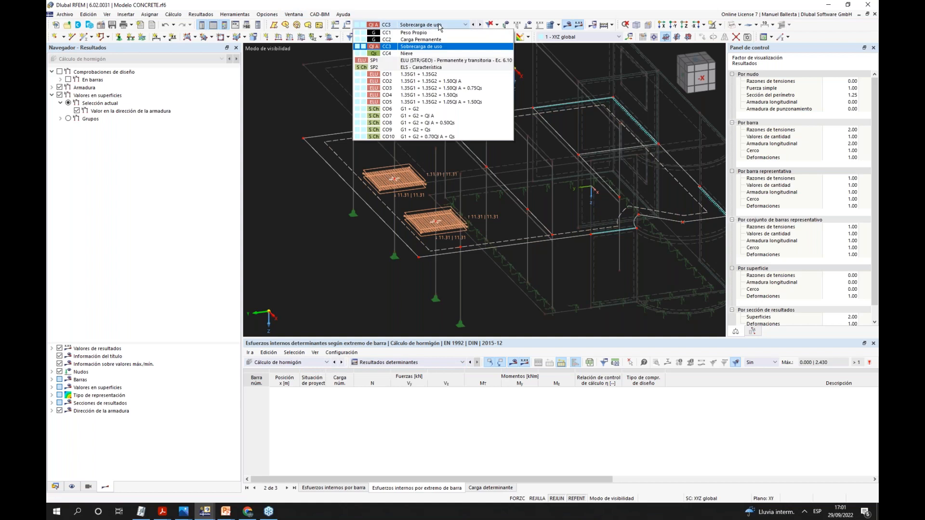
{"action": "left_click", "coordinate": [440, 25]}
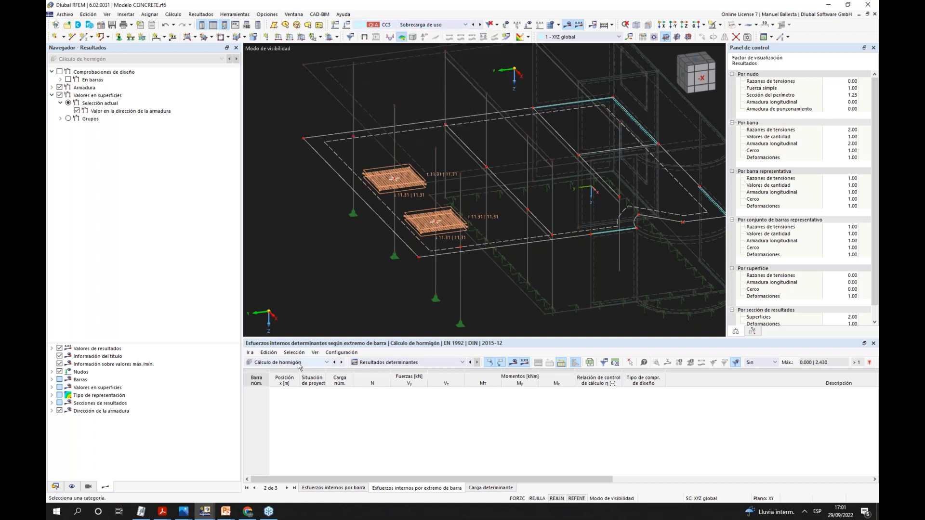
- Switch the concrete design results display off and back on for the isolated slab
{"action": "left_click", "coordinate": [514, 363]}
{"action": "left_click", "coordinate": [514, 362]}
{"action": "left_click", "coordinate": [514, 363]}
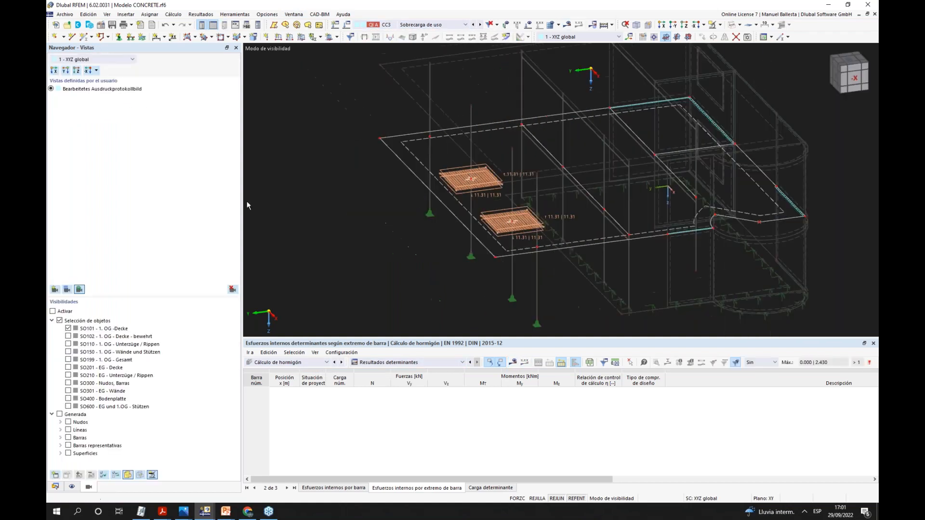
{"action": "left_click", "coordinate": [513, 362]}
{"action": "middle_click_drag", "start_coordinate": [496, 288], "coordinate": [453, 289]}
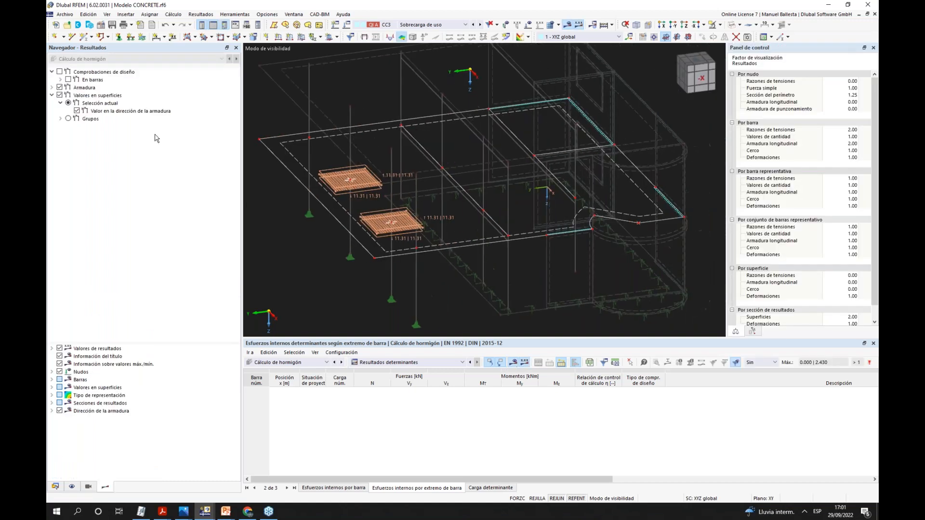
- Expand the Armadura group and collapse its member subgroup, then check the Selección actual options for surface values
{"action": "left_click", "coordinate": [52, 87]}
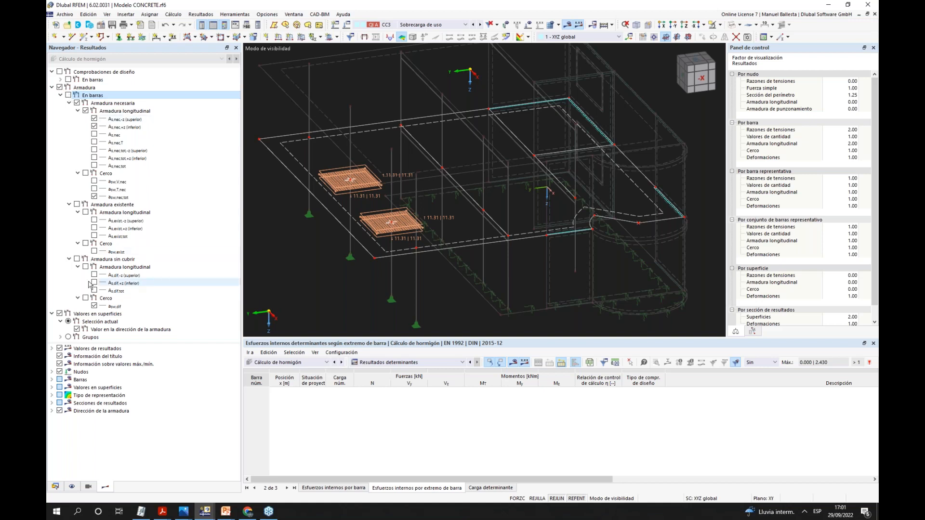
{"action": "left_click", "coordinate": [60, 95]}
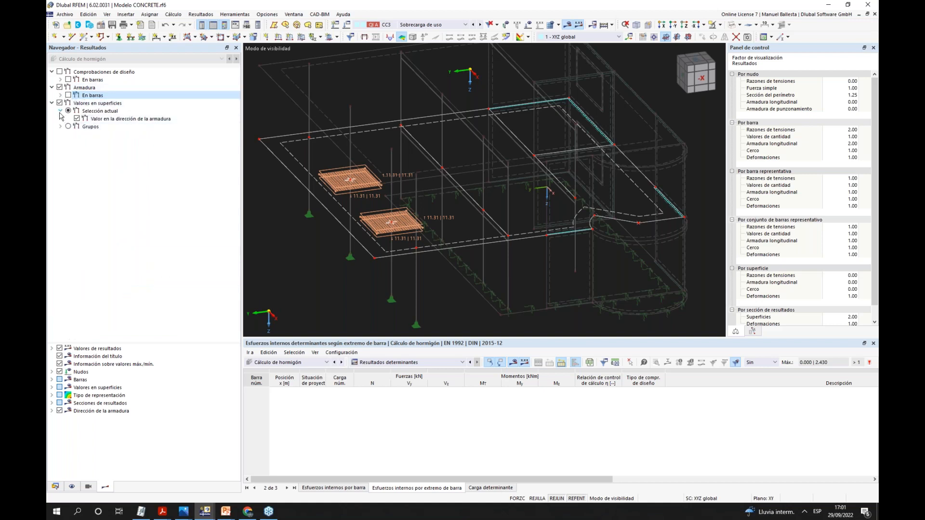
{"action": "left_click", "coordinate": [61, 112]}
{"action": "left_click", "coordinate": [60, 111]}
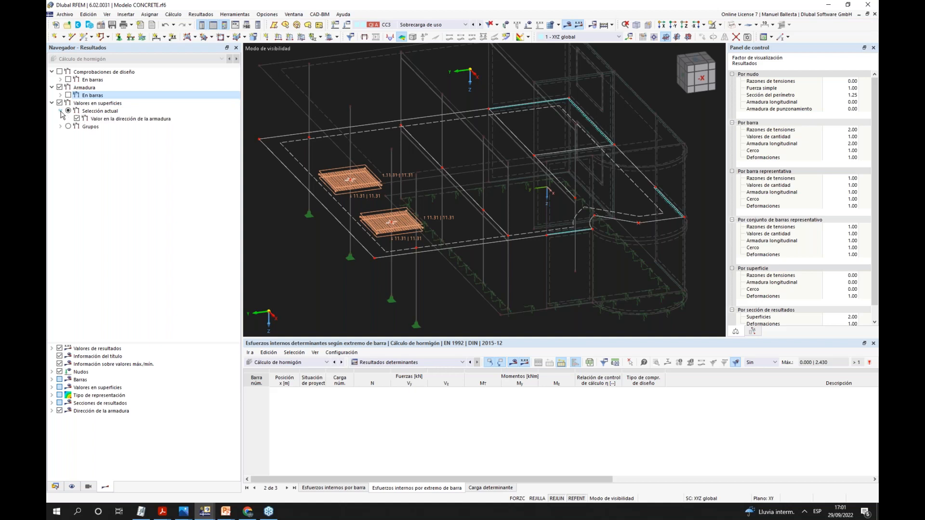
- Cancel visibility mode to show the whole model and display the Armadura en barras results table
{"action": "left_click", "coordinate": [720, 25]}
{"action": "left_click", "coordinate": [731, 83]}
{"action": "scroll", "coordinate": [537, 245], "scroll_direction": "down", "scroll_amount": 2}
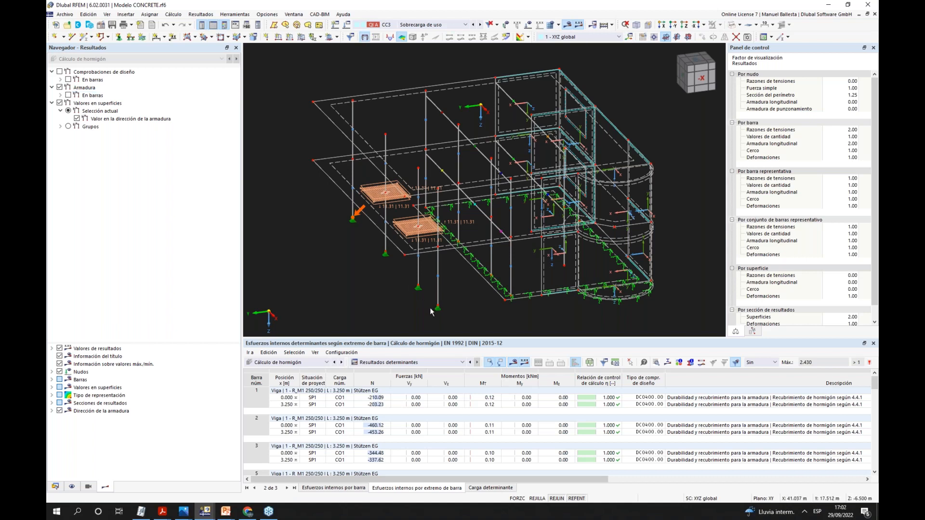
{"action": "middle_click_drag", "start_coordinate": [432, 311], "coordinate": [496, 304], "text": "ctrl"}
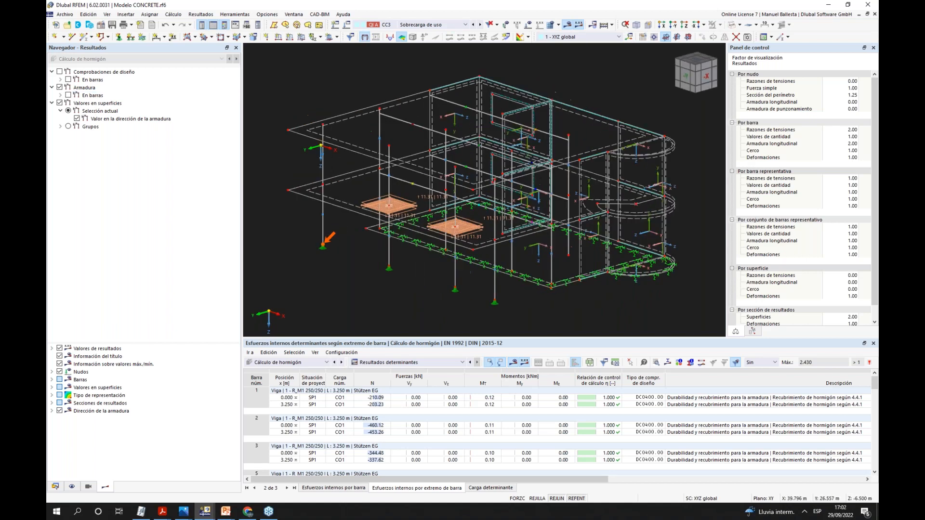
{"action": "left_click", "coordinate": [374, 363]}
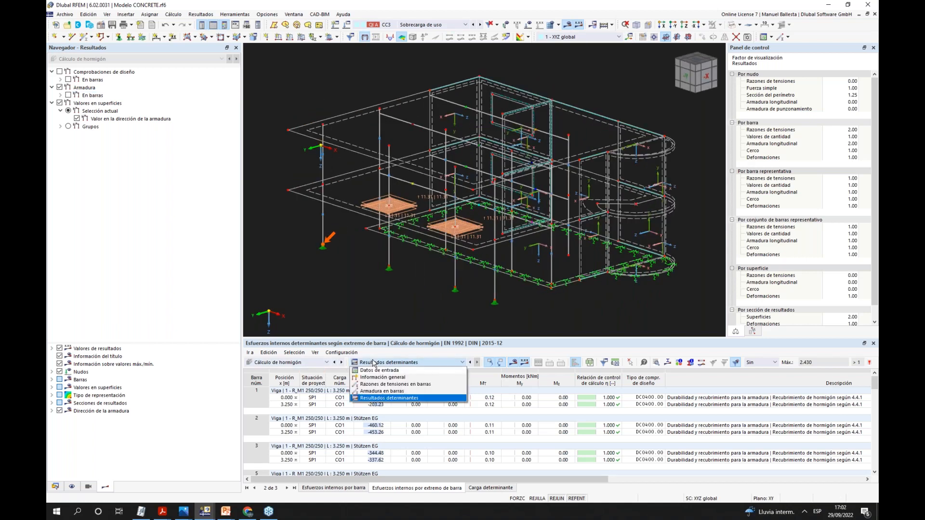
{"action": "left_click", "coordinate": [382, 392]}
{"action": "scroll", "coordinate": [371, 264], "scroll_direction": "up", "scroll_amount": 2}
{"action": "middle_click_drag", "start_coordinate": [371, 264], "coordinate": [388, 269]}
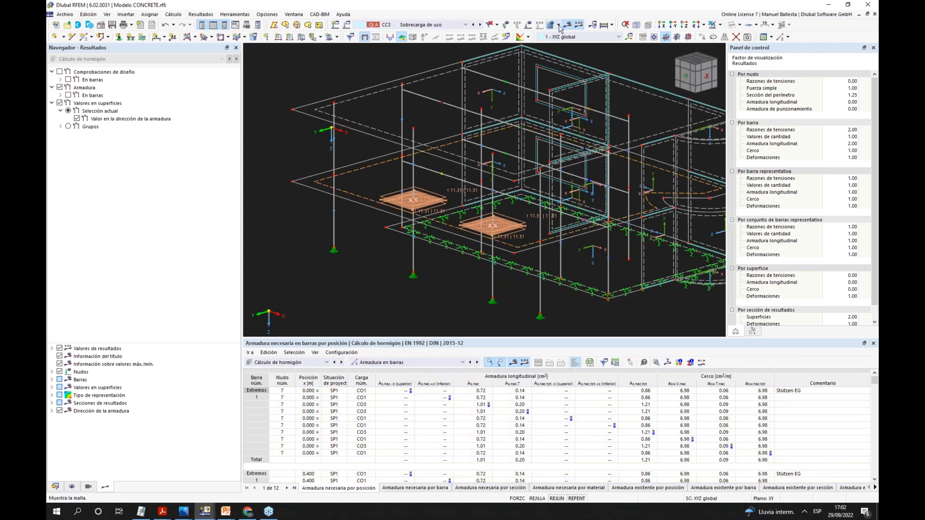
- Glance at the model data tree, return to the results, and isolate the selected slab with its related objects
{"action": "left_click", "coordinate": [55, 486]}
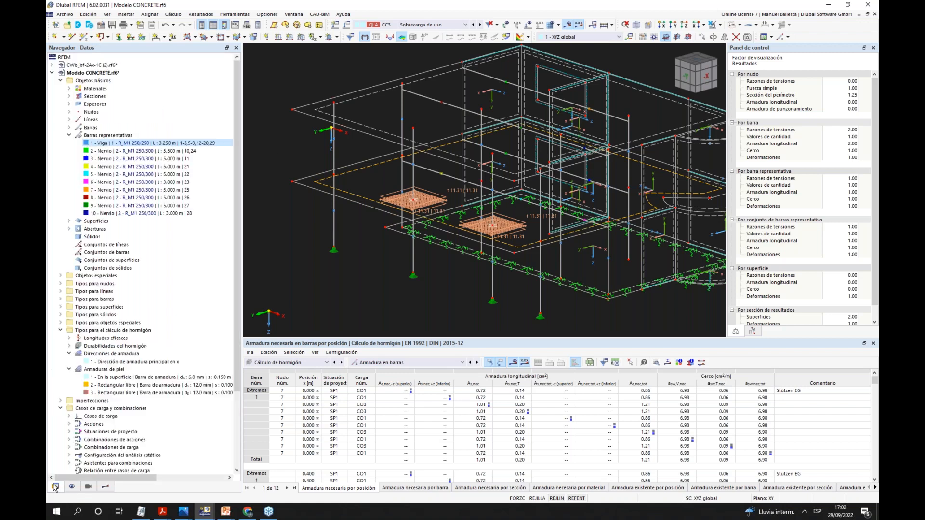
{"action": "left_click", "coordinate": [105, 487]}
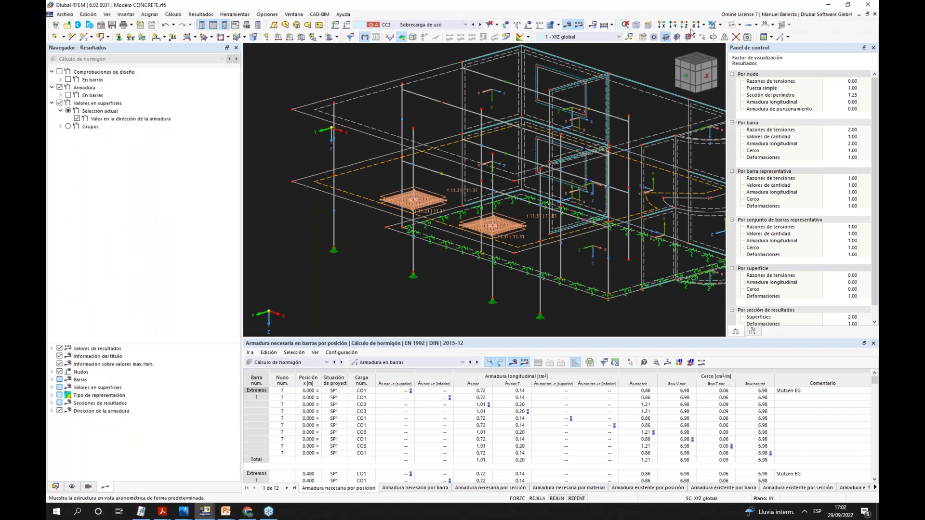
{"action": "left_click", "coordinate": [720, 27]}
{"action": "left_click", "coordinate": [735, 35]}
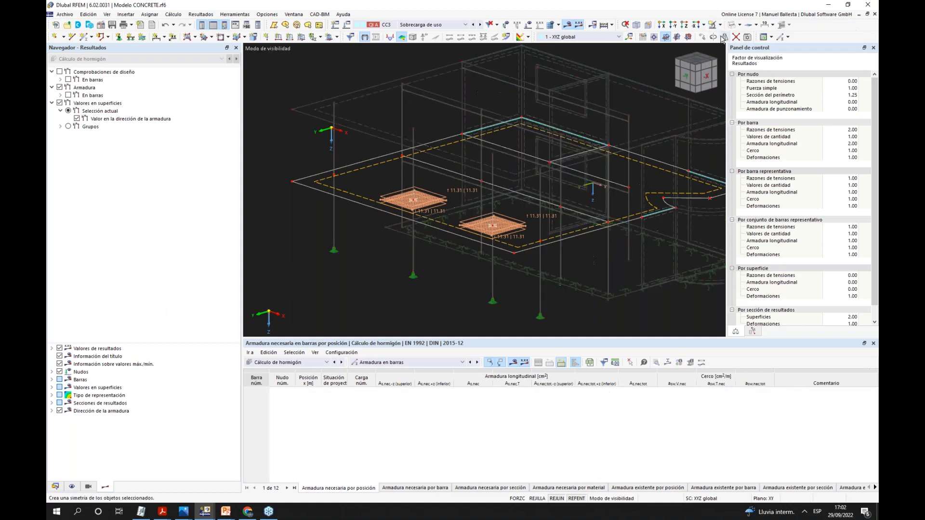
- Switch the results display off and on again and accept the calculation of load case CC3
{"action": "left_click", "coordinate": [569, 25]}
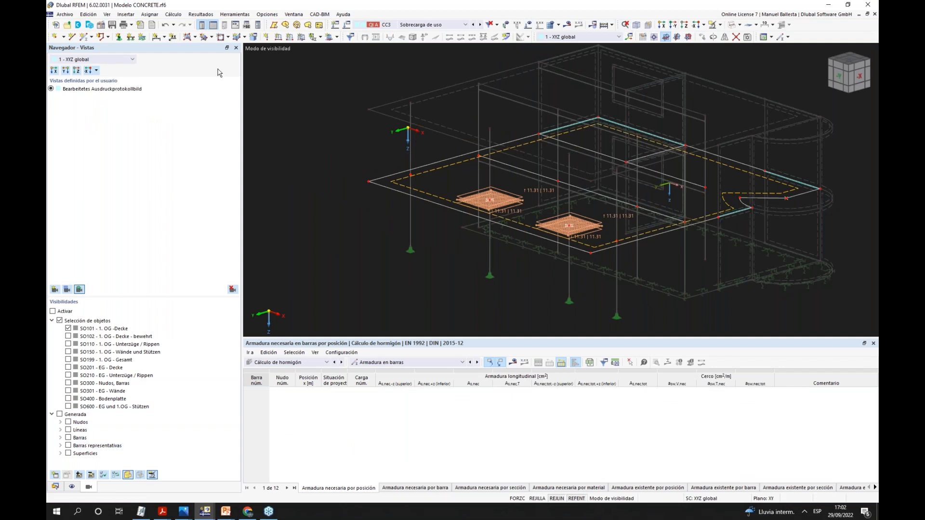
{"action": "left_click", "coordinate": [568, 24]}
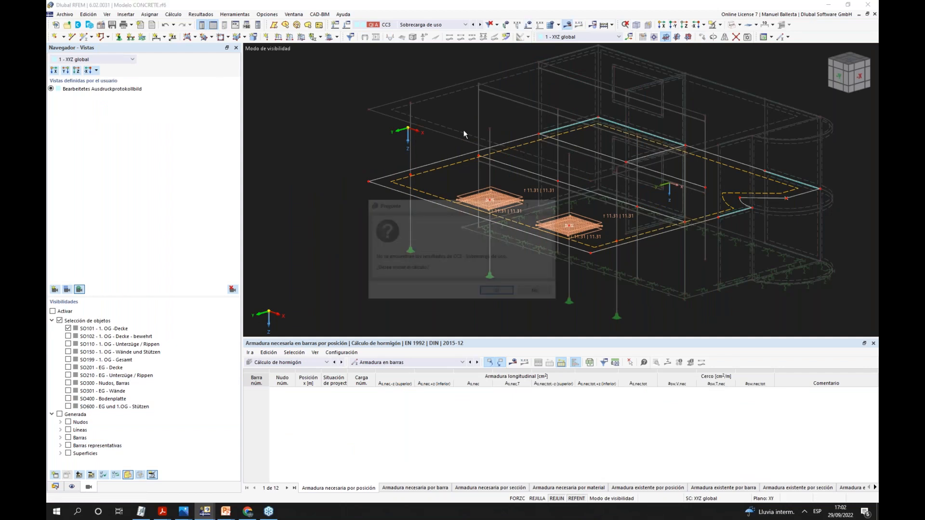
{"action": "left_click", "coordinate": [498, 293]}
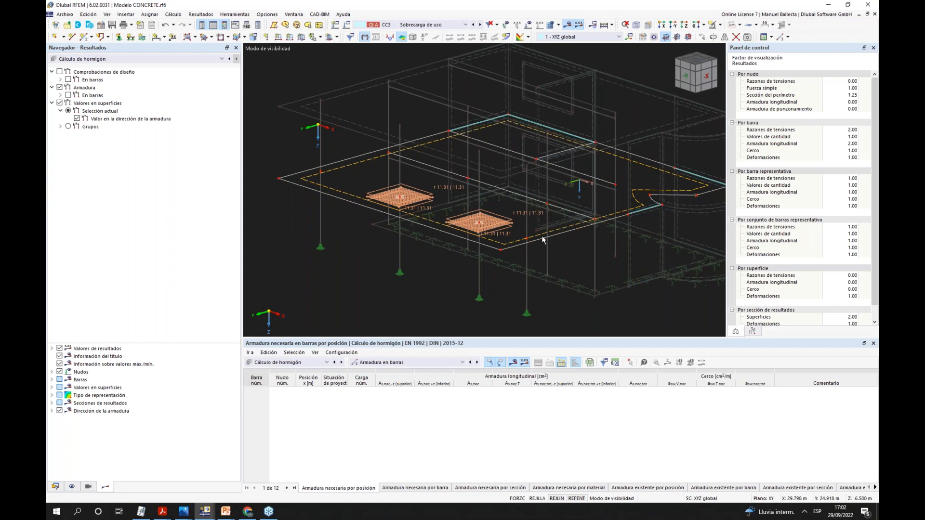
- Look through the available result tables and display the Información general table of concrete design errors and warnings
{"action": "left_click", "coordinate": [424, 364]}
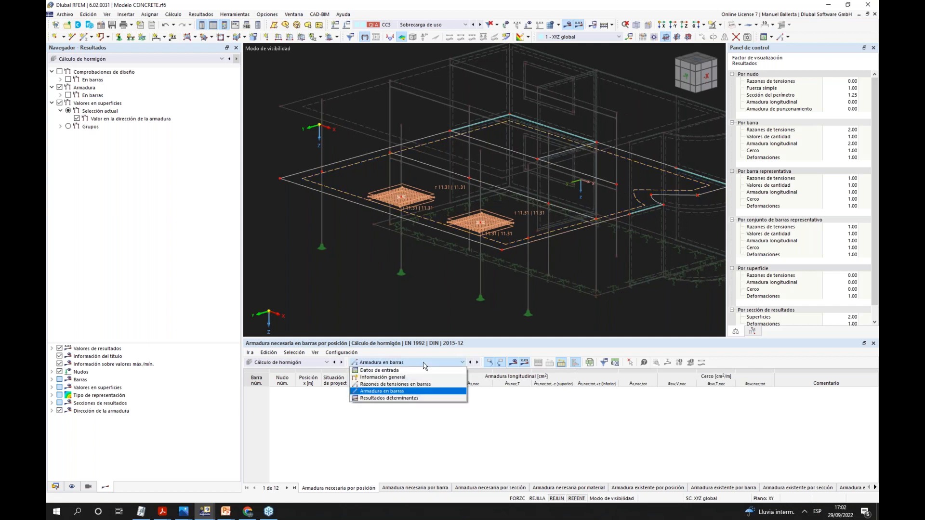
{"action": "left_click", "coordinate": [321, 365]}
{"action": "left_click", "coordinate": [308, 364]}
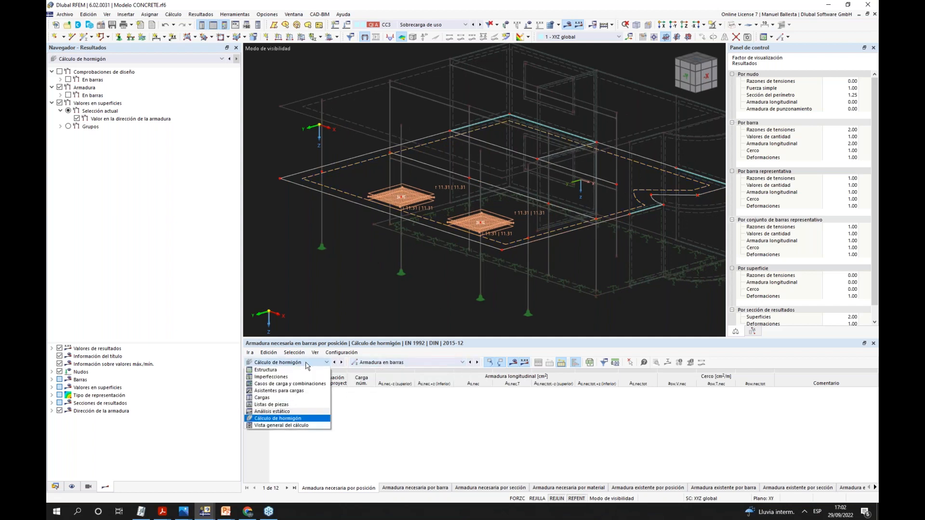
{"action": "left_click", "coordinate": [407, 362]}
{"action": "left_click", "coordinate": [418, 361]}
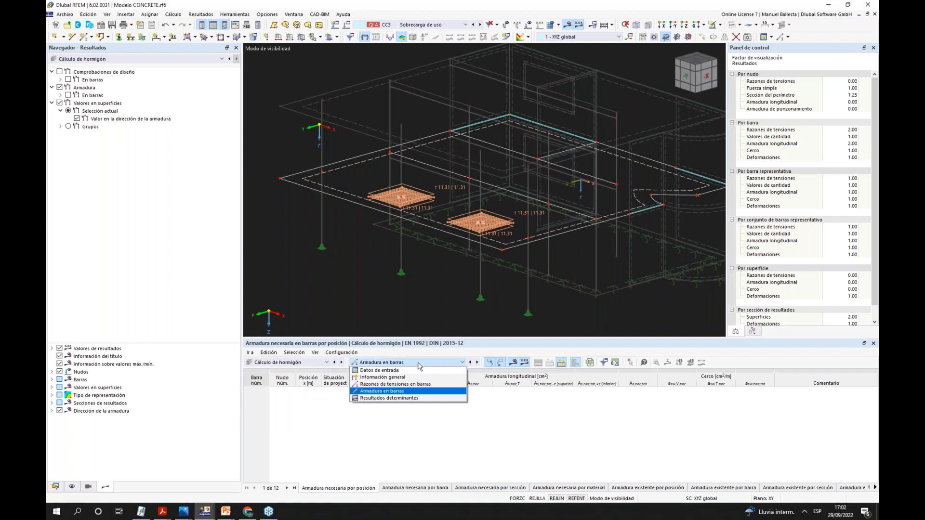
{"action": "left_click", "coordinate": [410, 378]}
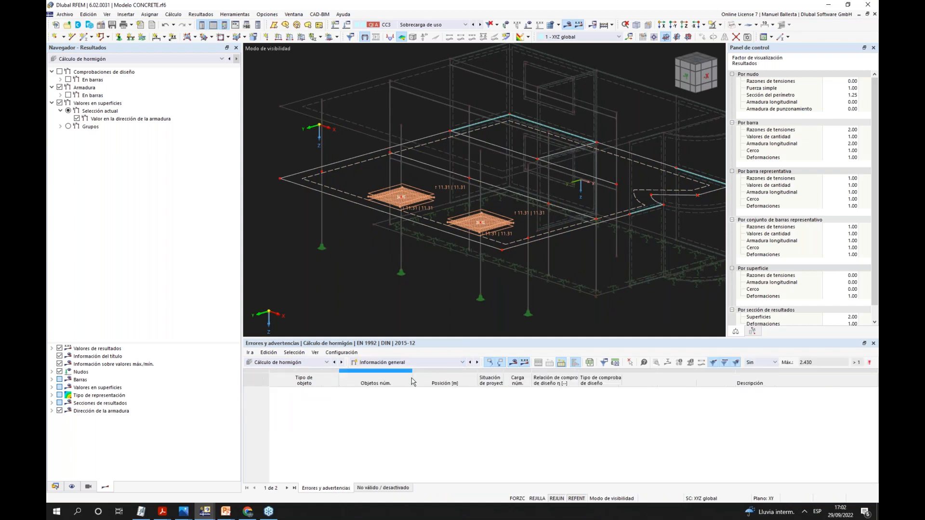
{"action": "middle_click_drag", "start_coordinate": [518, 277], "coordinate": [496, 270]}
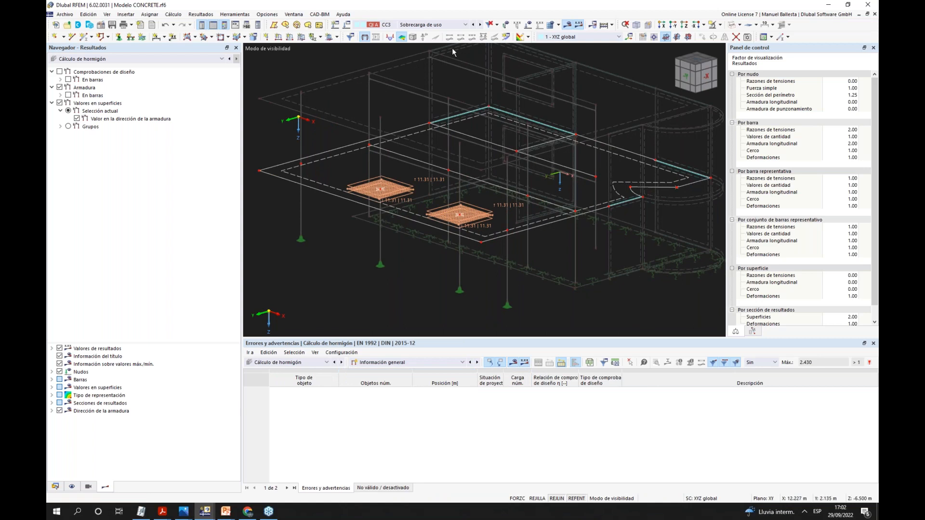
{"action": "left_click", "coordinate": [514, 362]}
{"action": "left_click", "coordinate": [513, 363]}
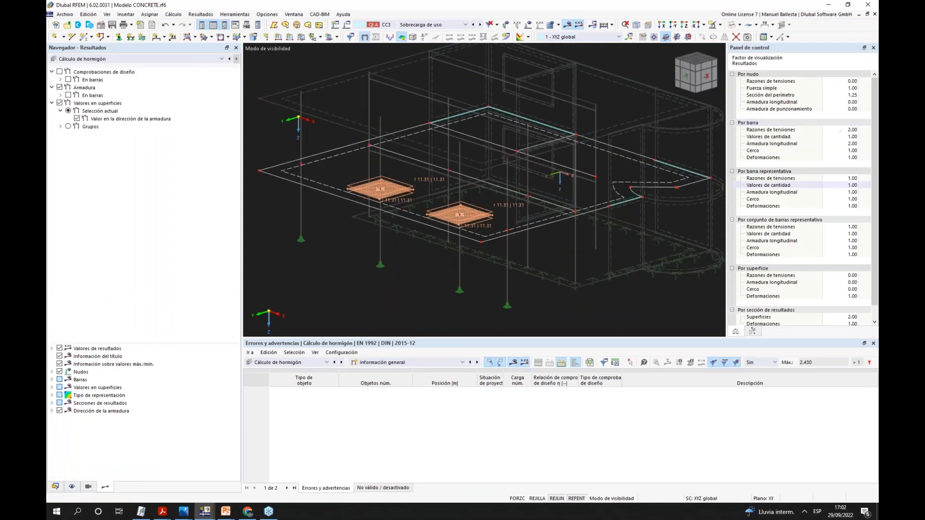
{"action": "scroll", "coordinate": [507, 275], "scroll_direction": "down", "scroll_amount": 5}
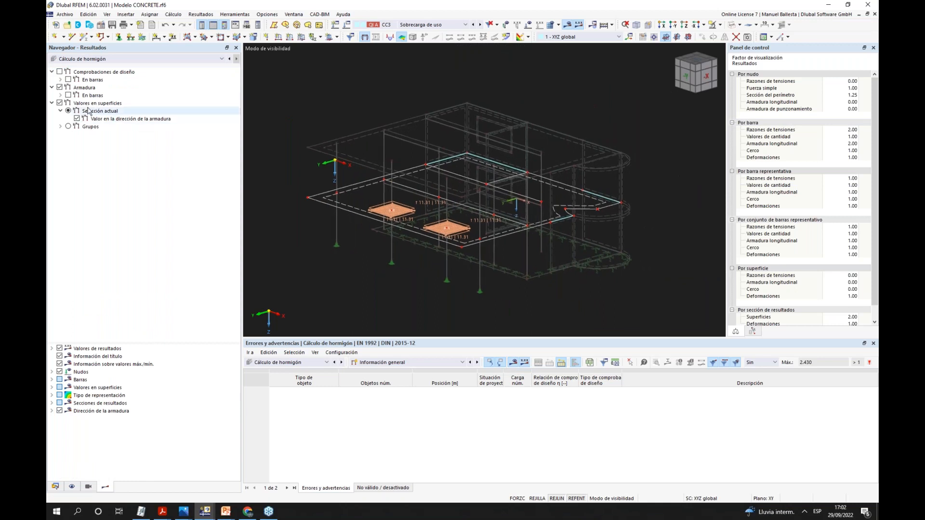
- Expand the member reinforcement results and turn on Armadura sin cubrir
{"action": "left_click", "coordinate": [61, 95]}
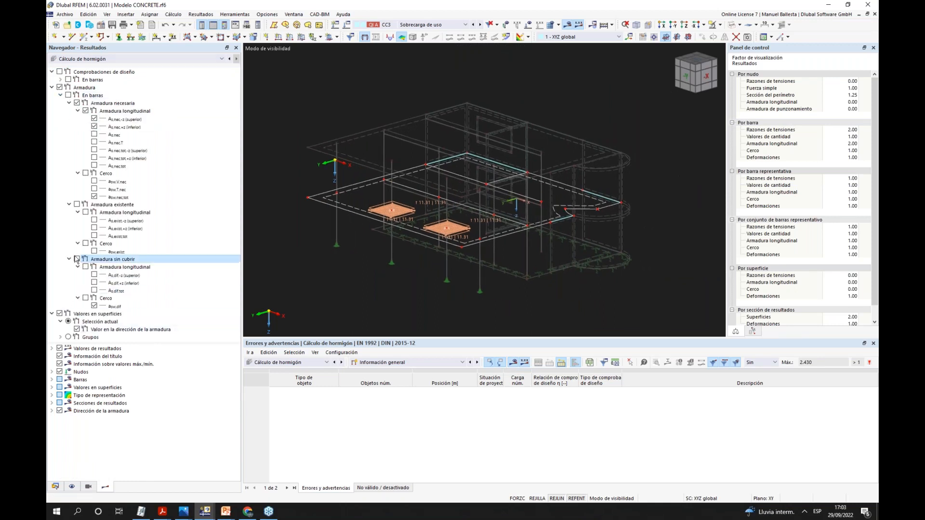
{"action": "left_click", "coordinate": [76, 259]}
{"action": "left_click", "coordinate": [721, 25]}
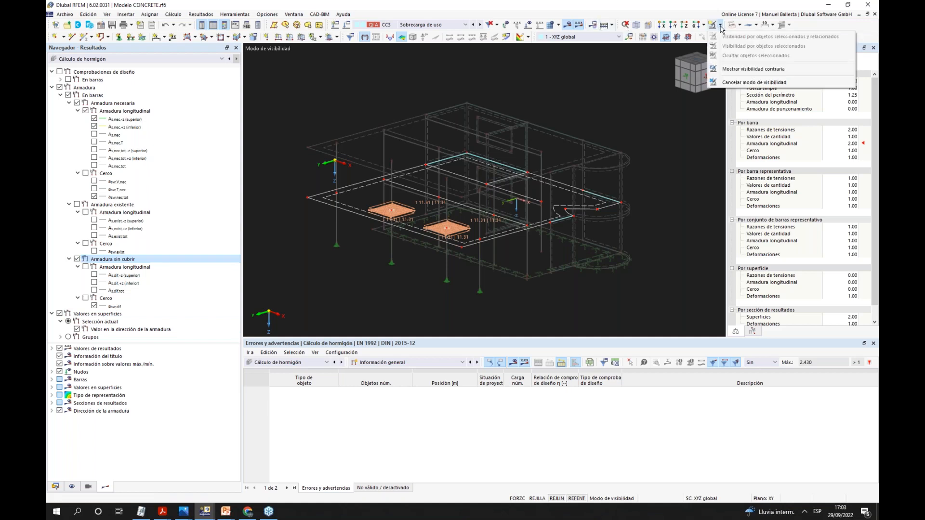
{"action": "left_click", "coordinate": [348, 274]}
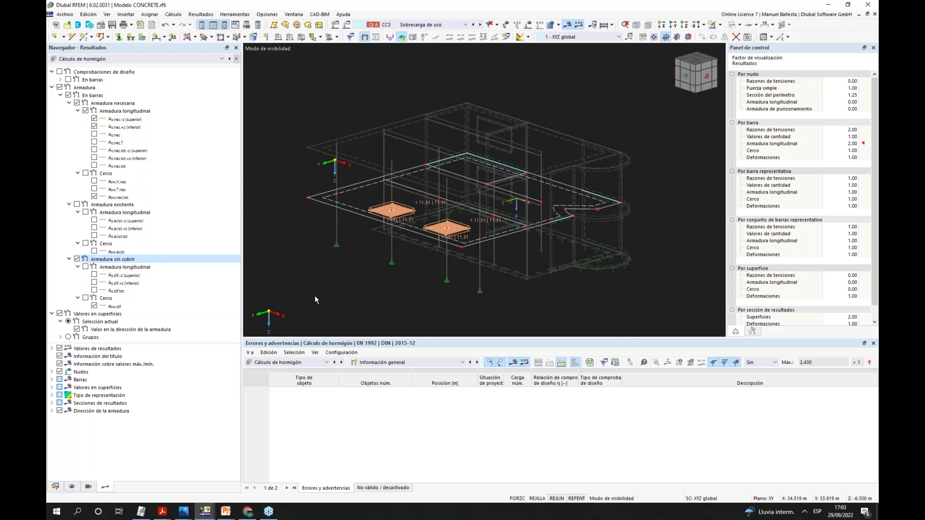
- Enlarge the results tree area and expand the Valores en superficies display options to examine them
{"action": "left_click_drag", "start_coordinate": [61, 341], "coordinate": [78, 348]}
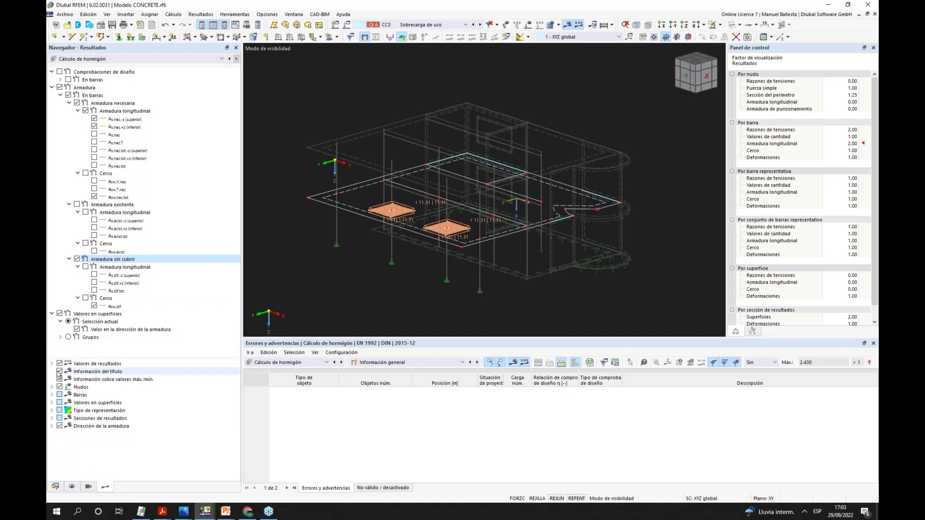
{"action": "left_click", "coordinate": [51, 364]}
{"action": "left_click", "coordinate": [52, 363]}
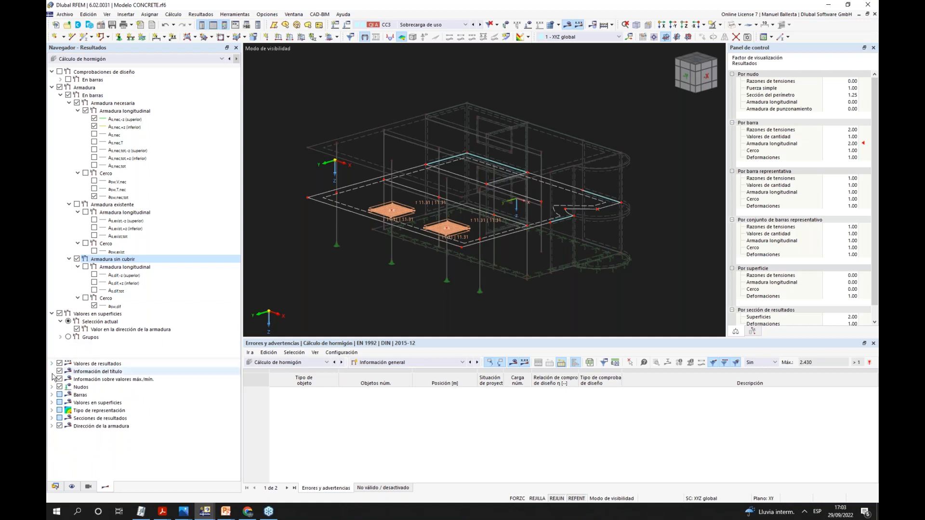
{"action": "left_click", "coordinate": [54, 403]}
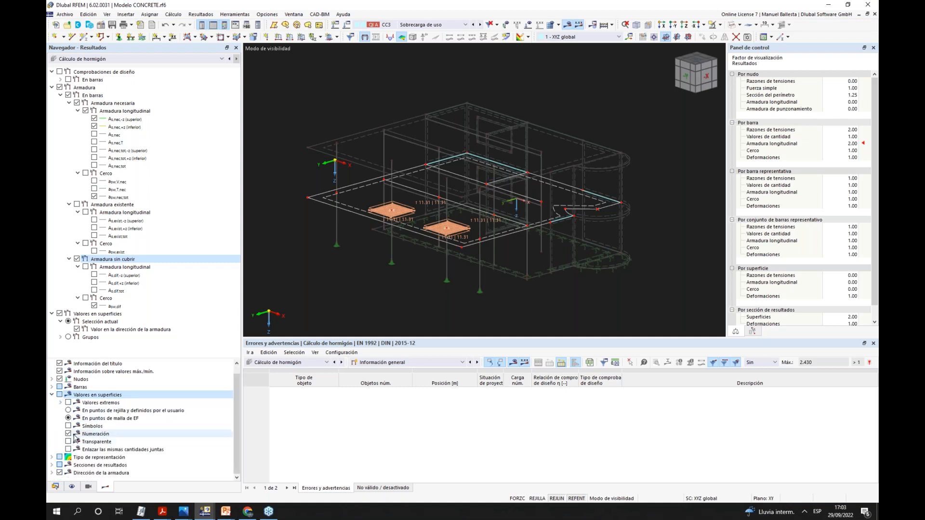
{"action": "middle_click_drag", "start_coordinate": [389, 284], "coordinate": [417, 286]}
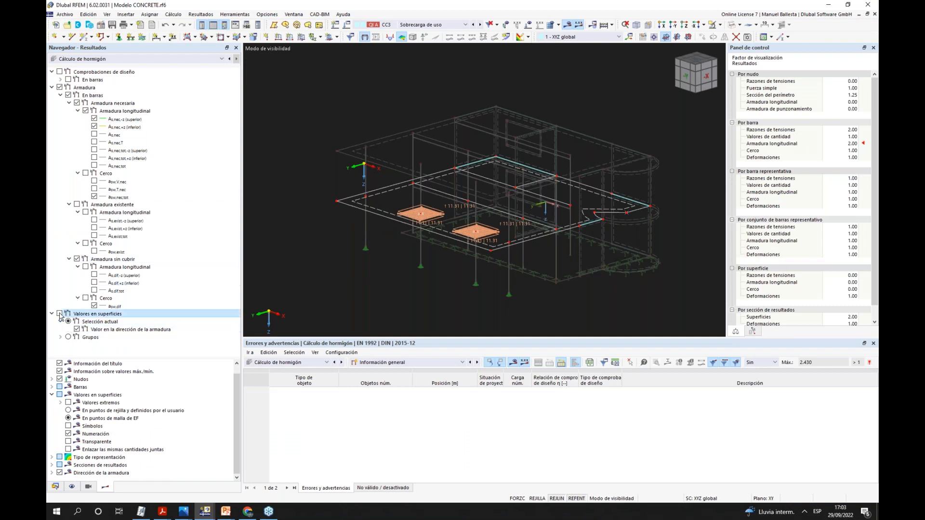
- Set the members' Armadura longitudinal display factor to 64.00 and cancel visibility mode to show all objects
{"action": "left_click", "coordinate": [848, 143]}
{"action": "scroll", "coordinate": [848, 144], "scroll_direction": "up", "scroll_amount": 3}
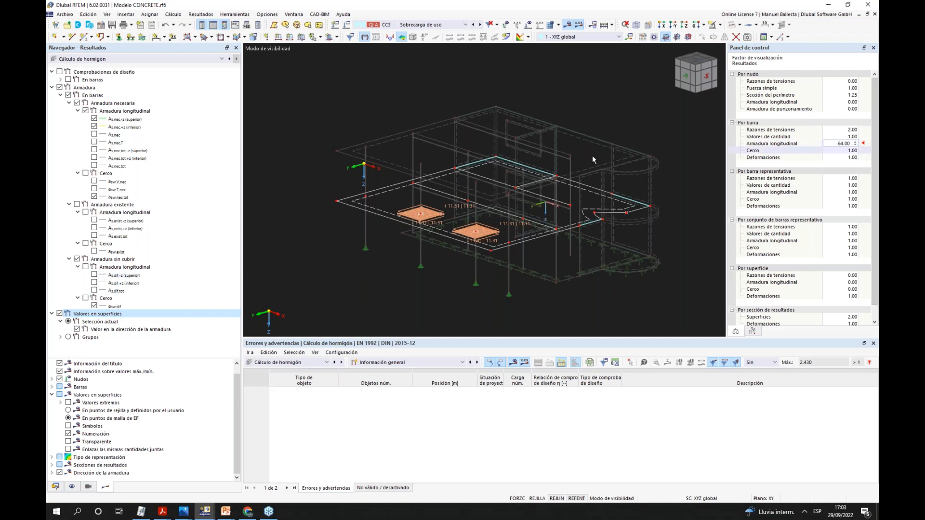
{"action": "left_click", "coordinate": [720, 25]}
{"action": "left_click", "coordinate": [730, 70]}
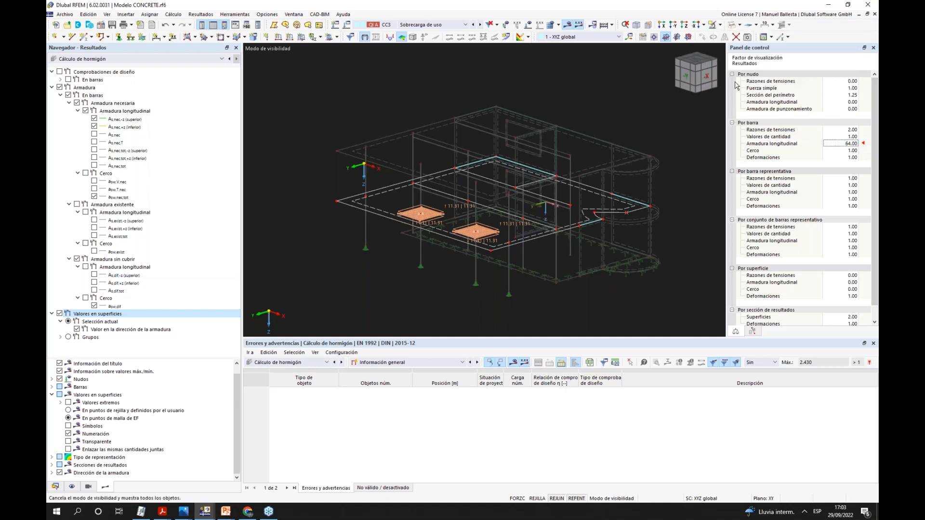
- Switch the surface values from Selección actual to Grupos and expand that group, enlarging the tree area to fit it
{"action": "left_click", "coordinate": [68, 338]}
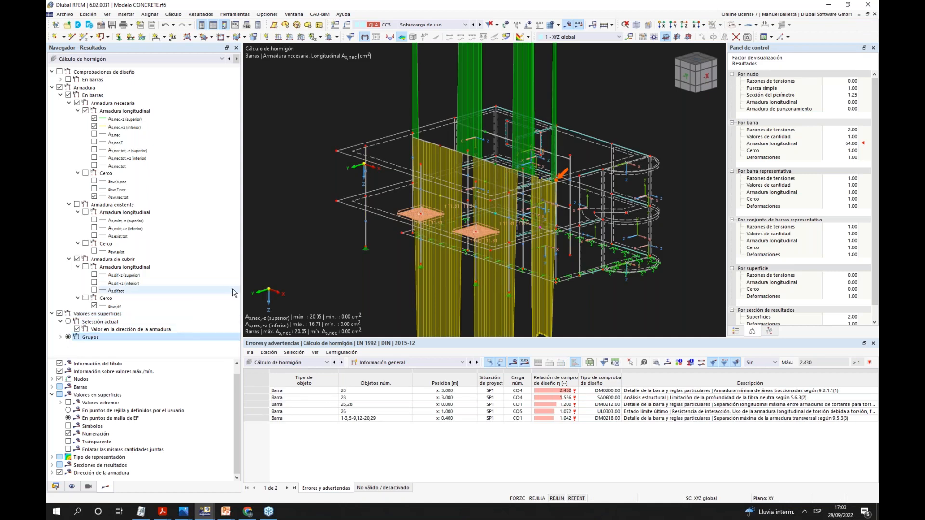
{"action": "double_click", "coordinate": [184, 337]}
{"action": "left_click_drag", "start_coordinate": [147, 358], "coordinate": [157, 407]}
{"action": "left_click", "coordinate": [97, 345]}
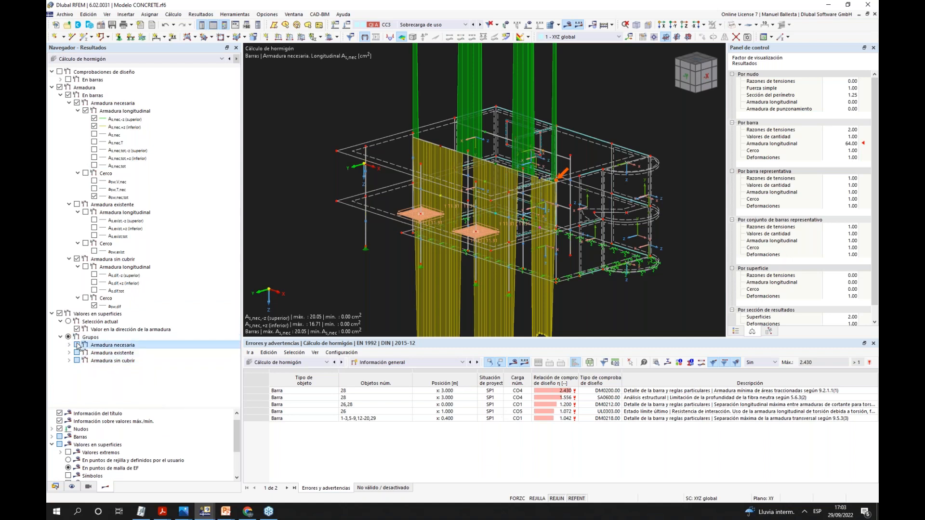
- Select the lower slab and isolate it together with its related objects
{"action": "scroll", "coordinate": [396, 187], "scroll_direction": "up", "scroll_amount": 2}
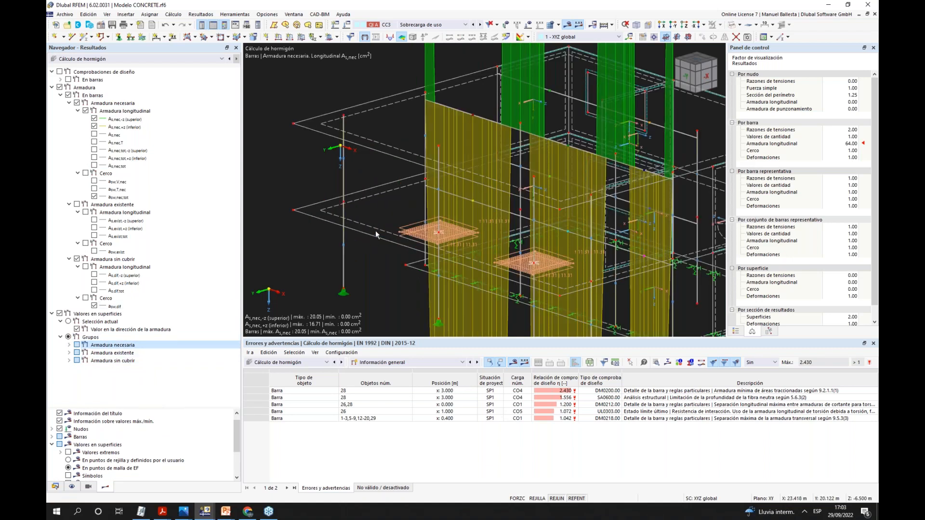
{"action": "left_click", "coordinate": [375, 229]}
{"action": "left_click", "coordinate": [720, 25]}
{"action": "left_click", "coordinate": [752, 37]}
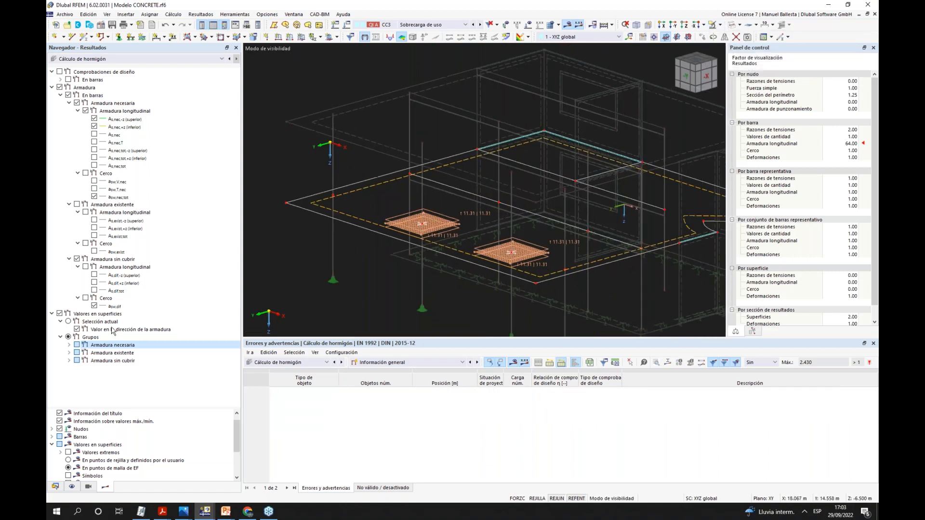
- Expand the surfaces' Armadura necesaria values, open the Resultados determinantes tables, and toggle the results display off and on
{"action": "left_click", "coordinate": [69, 345]}
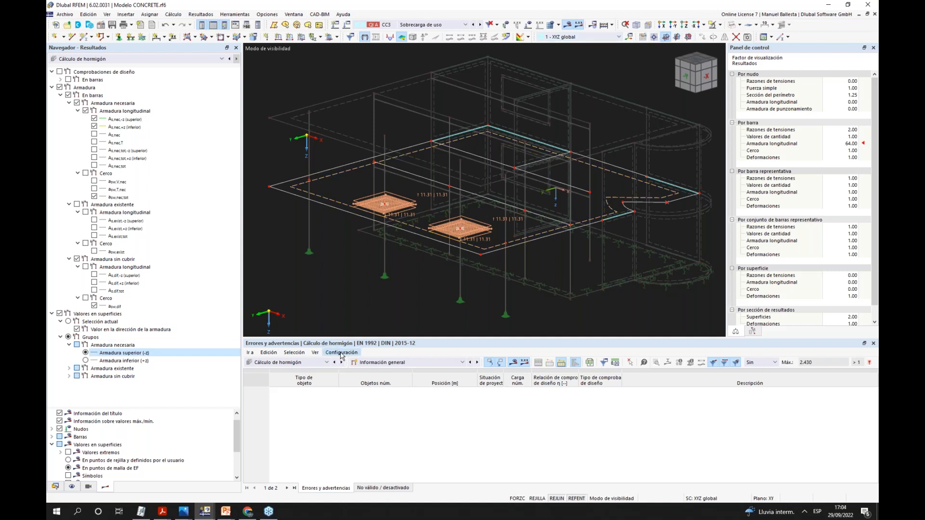
{"action": "left_click", "coordinate": [373, 363]}
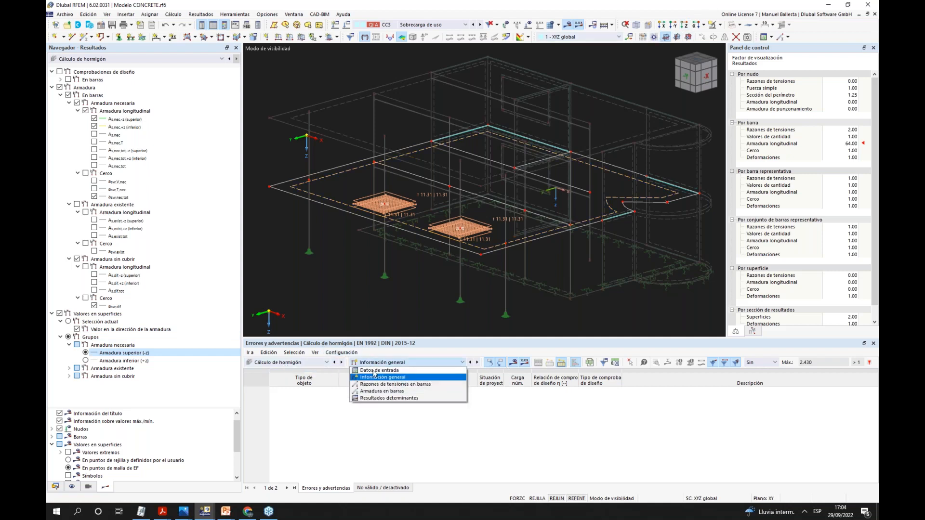
{"action": "left_click", "coordinate": [388, 398]}
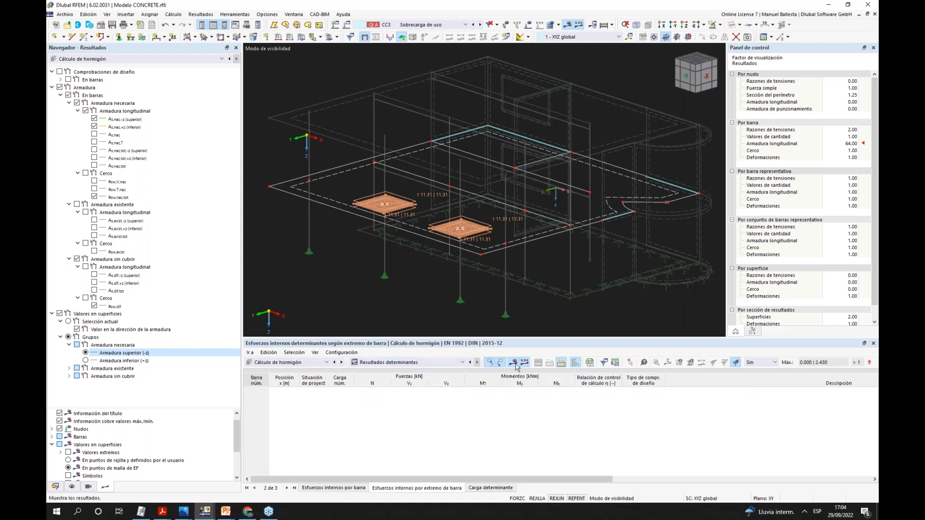
{"action": "left_click", "coordinate": [513, 363]}
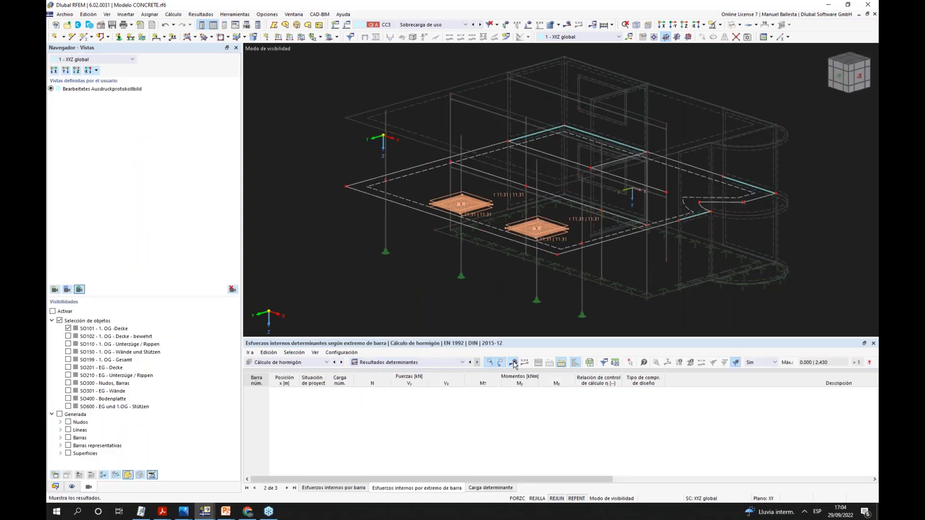
{"action": "left_click", "coordinate": [514, 363]}
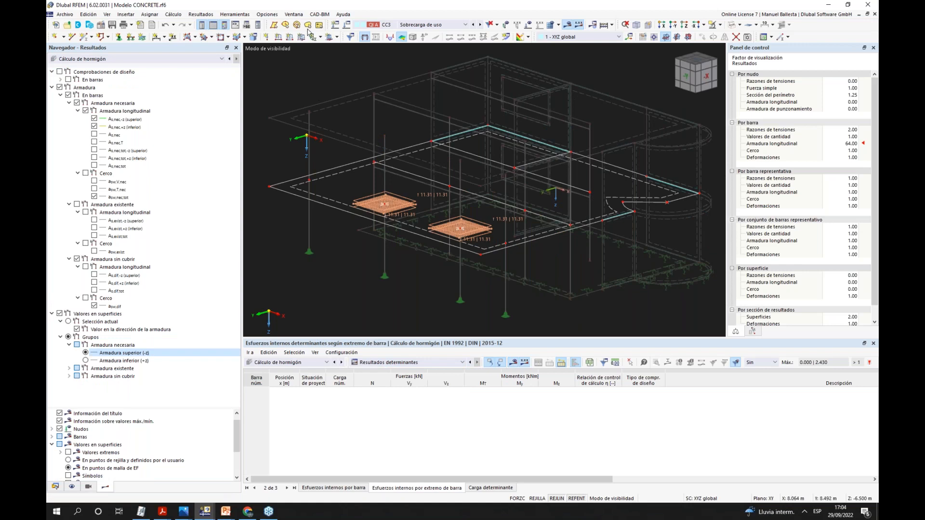
- Delete the calculated concrete design results and rerun the Cálculo de hormigón
{"action": "left_click", "coordinate": [174, 15]}
{"action": "left_click", "coordinate": [193, 146]}
{"action": "left_click", "coordinate": [507, 291]}
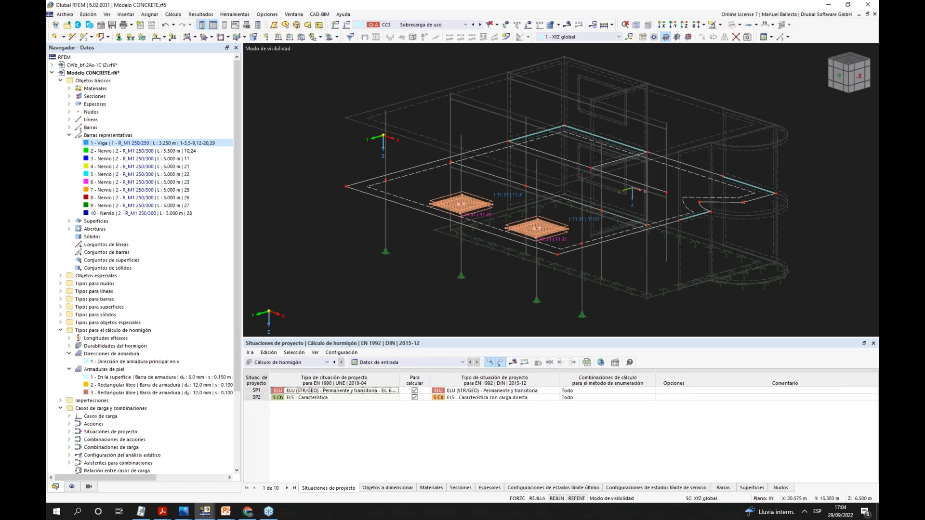
{"action": "left_click", "coordinate": [309, 363]}
{"action": "left_click", "coordinate": [309, 365]}
{"action": "left_click", "coordinate": [513, 362]}
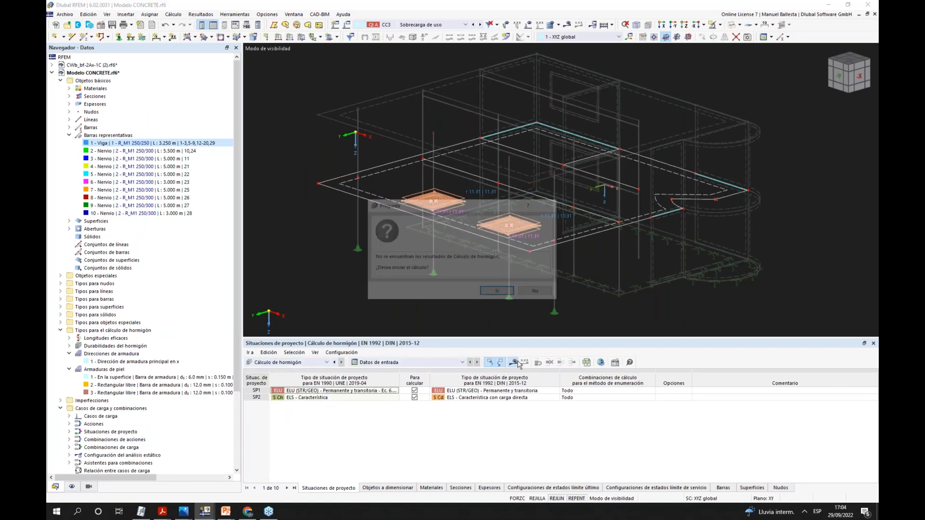
{"action": "left_click", "coordinate": [497, 291]}
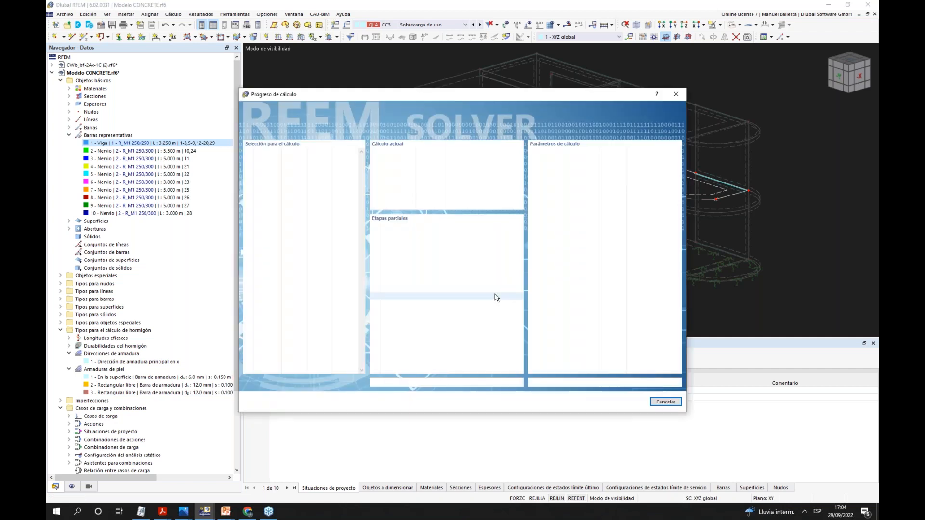
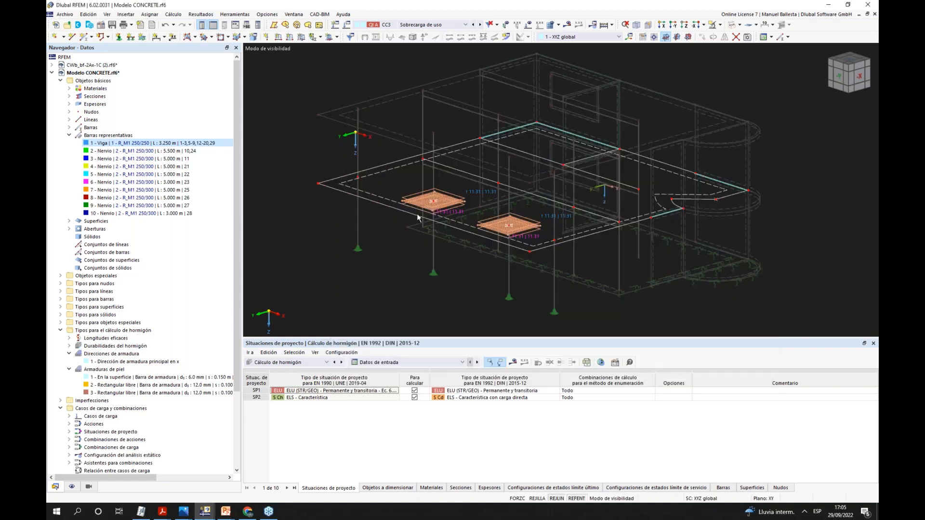
{"action": "middle_click_drag", "start_coordinate": [555, 286], "coordinate": [569, 284]}
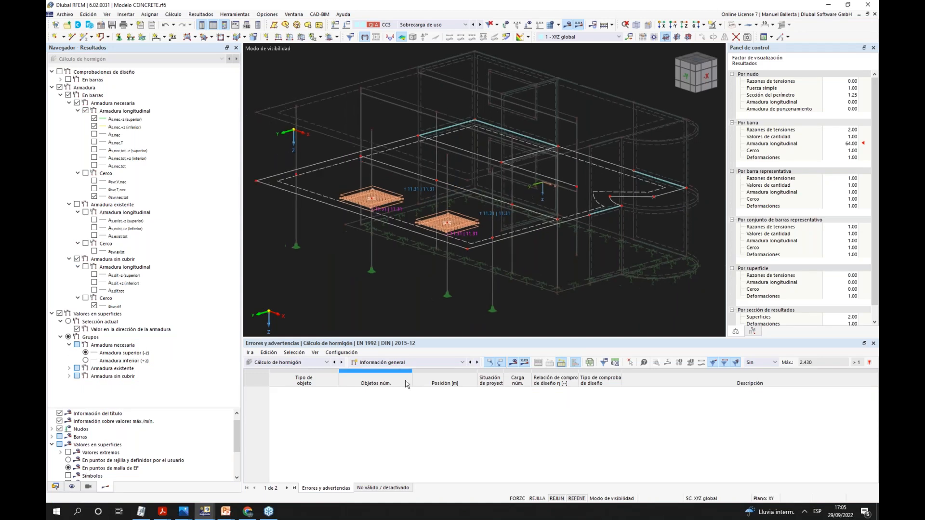
- Examine the invalid or deactivated nodes, members and surfaces listed for the concrete design, comparing them with the errors and warnings
{"action": "left_click", "coordinate": [373, 489]}
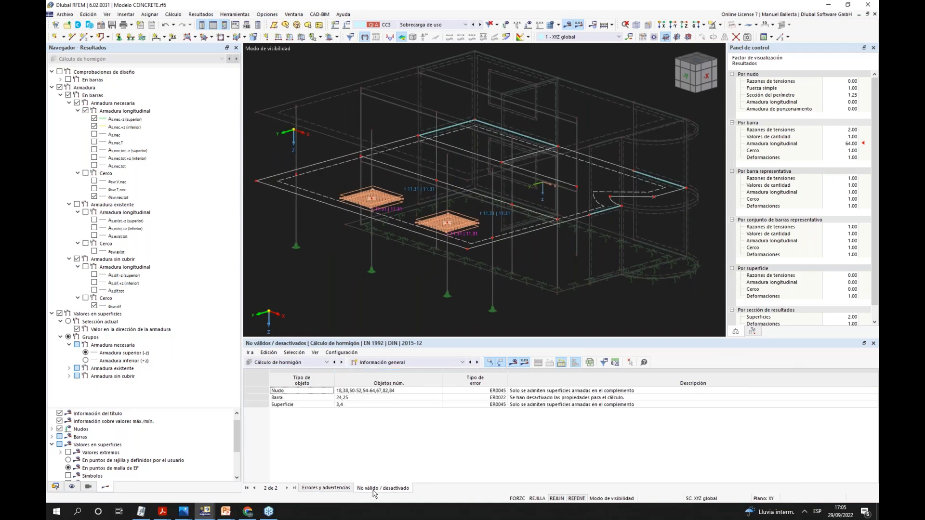
{"action": "left_click", "coordinate": [422, 391]}
{"action": "left_click", "coordinate": [418, 398]}
{"action": "left_click", "coordinate": [418, 403]}
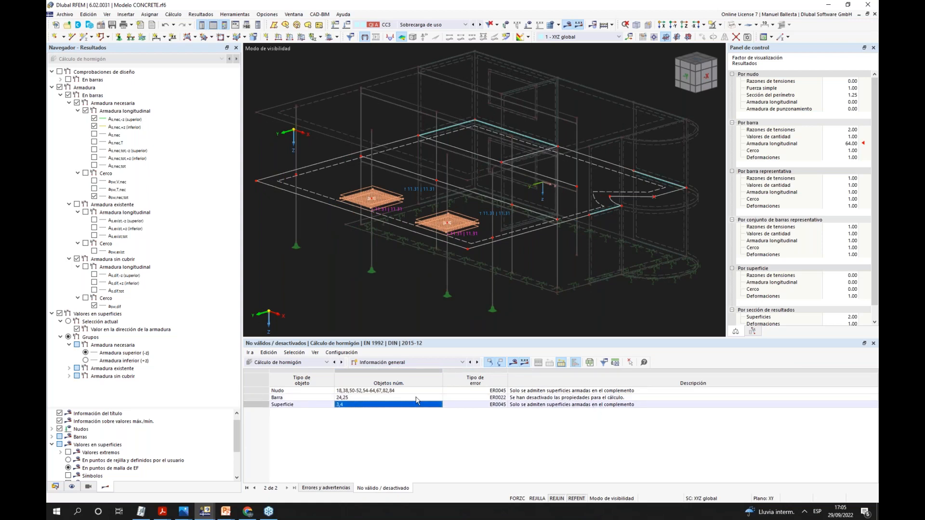
{"action": "left_click", "coordinate": [325, 488]}
{"action": "left_click", "coordinate": [368, 488]}
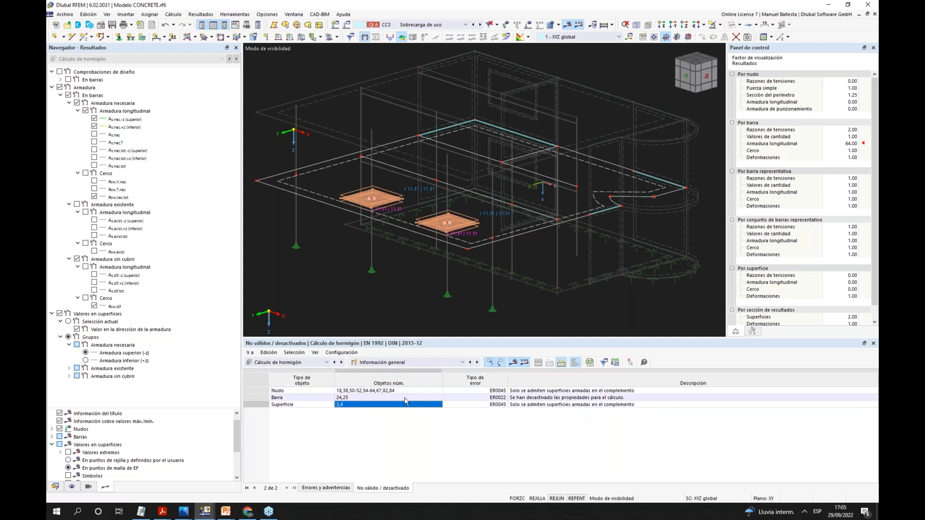
- Open the concrete design's Datos de entrada and review the combinations included for design situation SP1, leaving its selection as is
{"action": "left_click", "coordinate": [312, 364]}
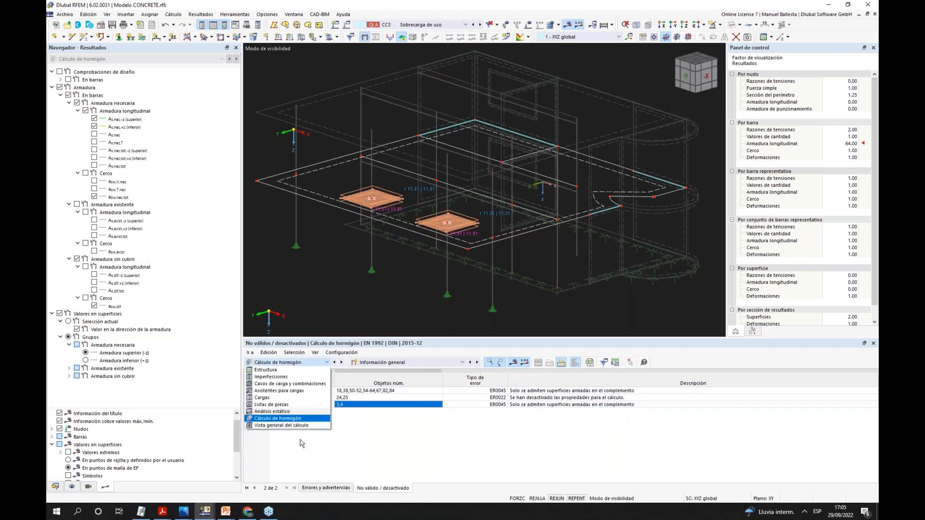
{"action": "left_click", "coordinate": [299, 419]}
{"action": "left_click", "coordinate": [383, 363]}
{"action": "left_click", "coordinate": [380, 370]}
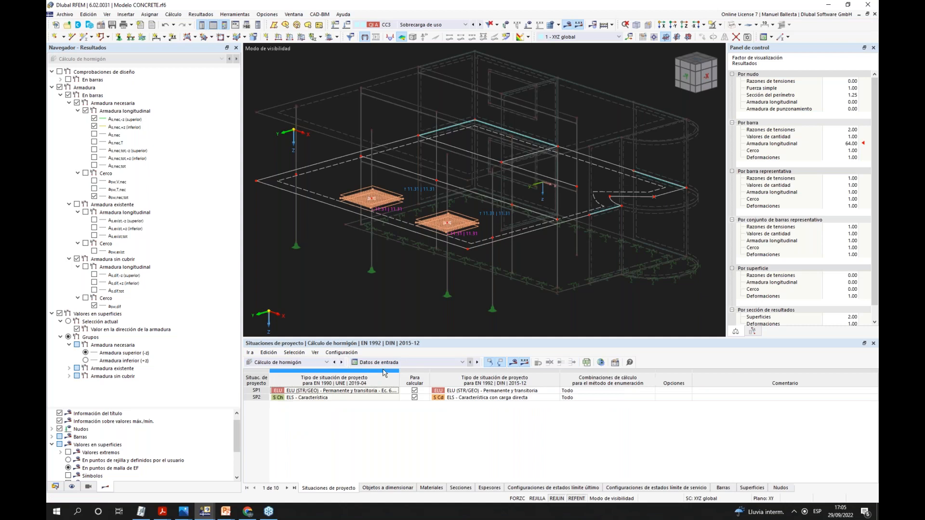
{"action": "left_click", "coordinate": [650, 390]}
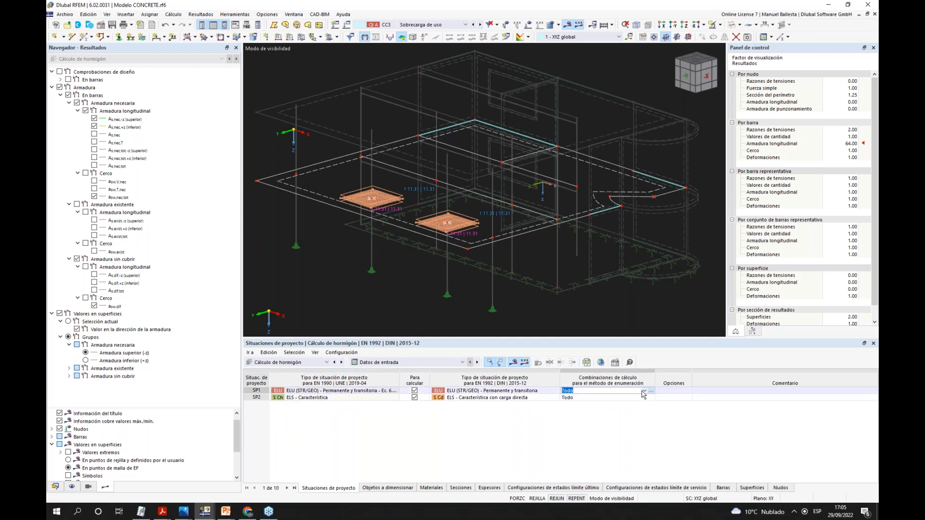
{"action": "left_click", "coordinate": [645, 391]}
{"action": "left_click", "coordinate": [646, 392]}
{"action": "left_click", "coordinate": [652, 390]}
{"action": "left_click", "coordinate": [631, 399]}
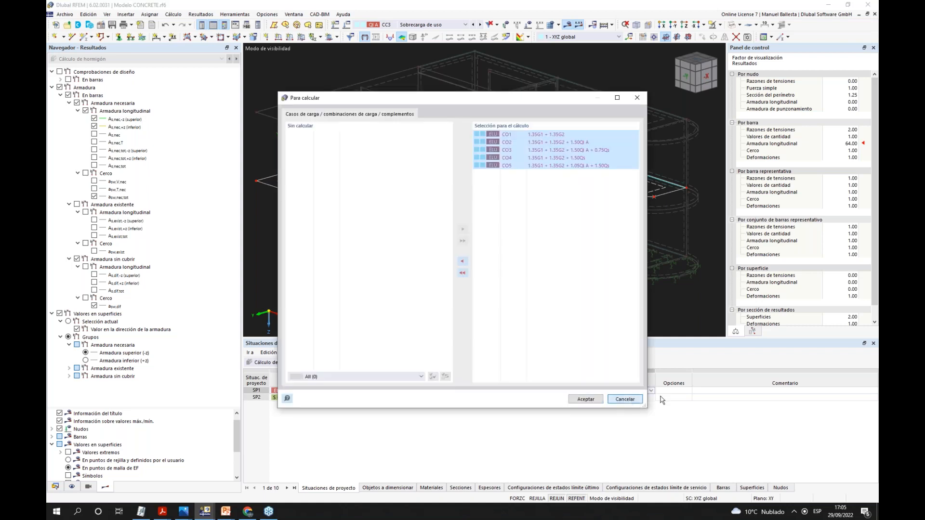
{"action": "left_click", "coordinate": [680, 391]}
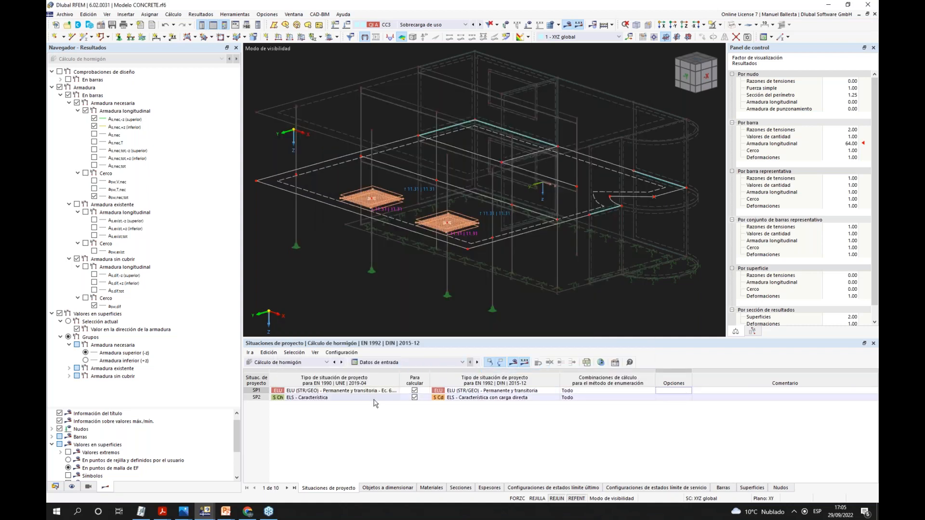
- Replace the surfaces selected for concrete design with surface 11 and accept deleting the existing design results
{"action": "left_click", "coordinate": [388, 488]}
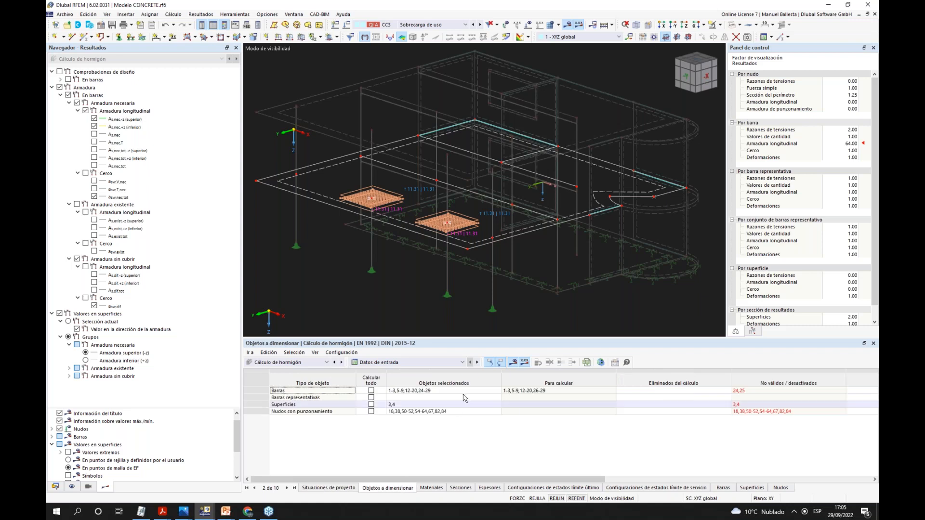
{"action": "left_click", "coordinate": [494, 404]}
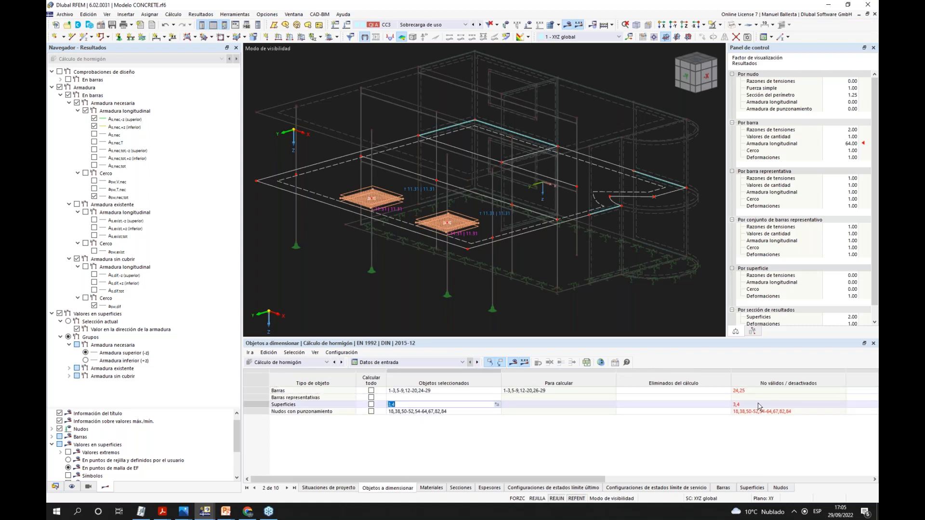
{"action": "left_click", "coordinate": [497, 404]}
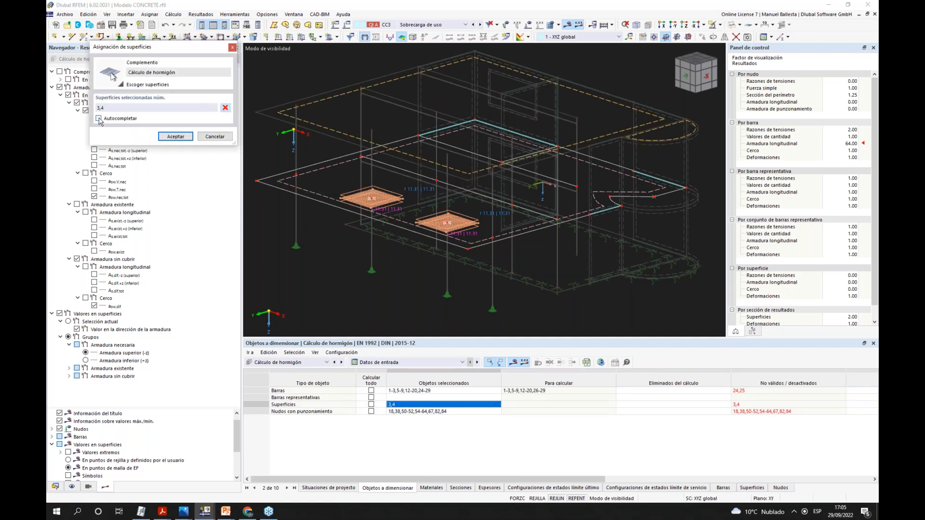
{"action": "left_click", "coordinate": [225, 107]}
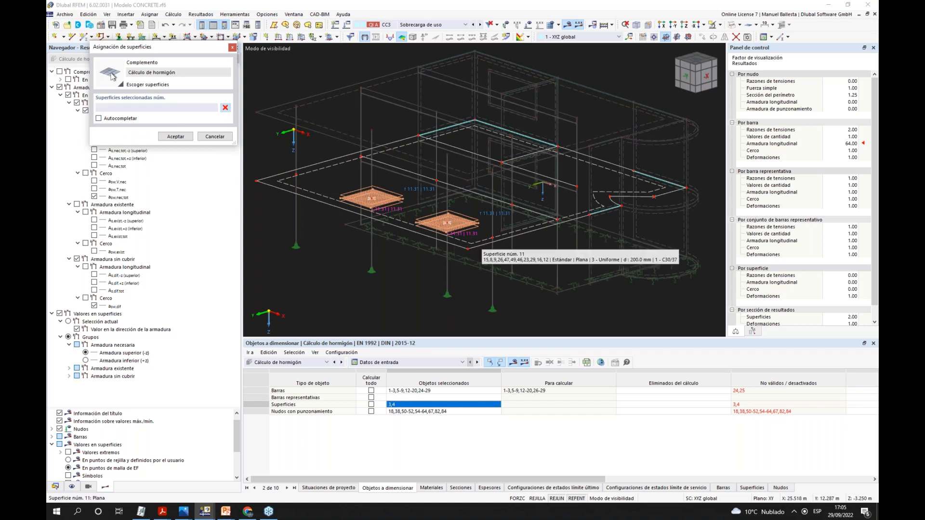
{"action": "left_click", "coordinate": [174, 137]}
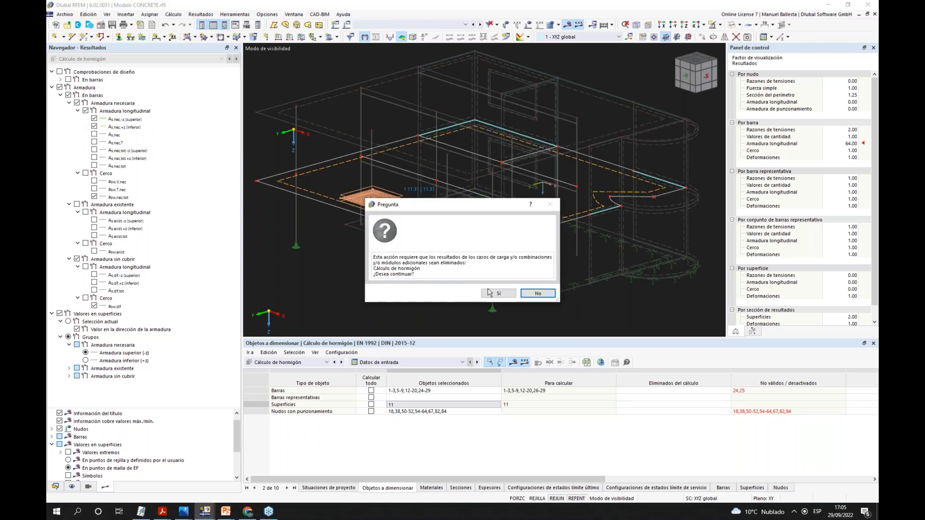
{"action": "left_click", "coordinate": [496, 292]}
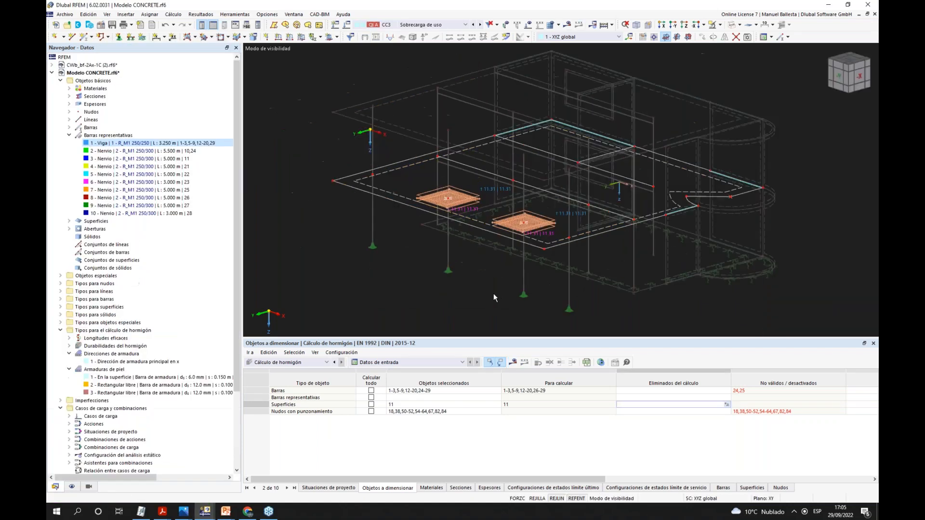
{"action": "left_click", "coordinate": [539, 405]}
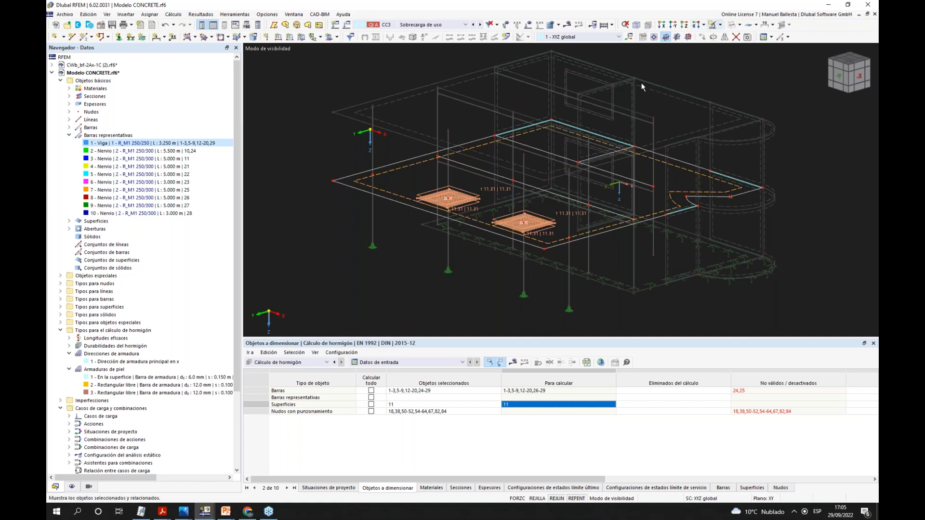
- Run the concrete design calculation for the updated object selection
{"action": "middle_click_drag", "start_coordinate": [496, 144], "coordinate": [484, 147]}
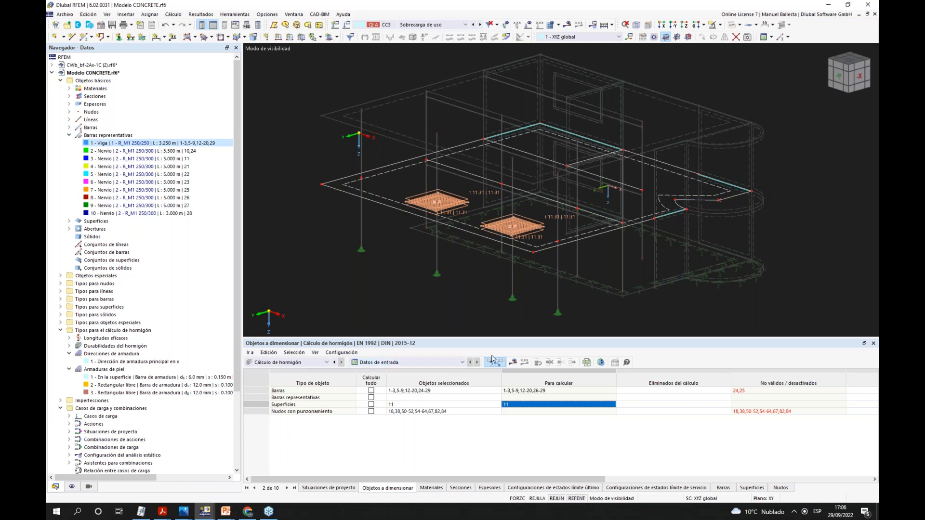
{"action": "left_click", "coordinate": [511, 366]}
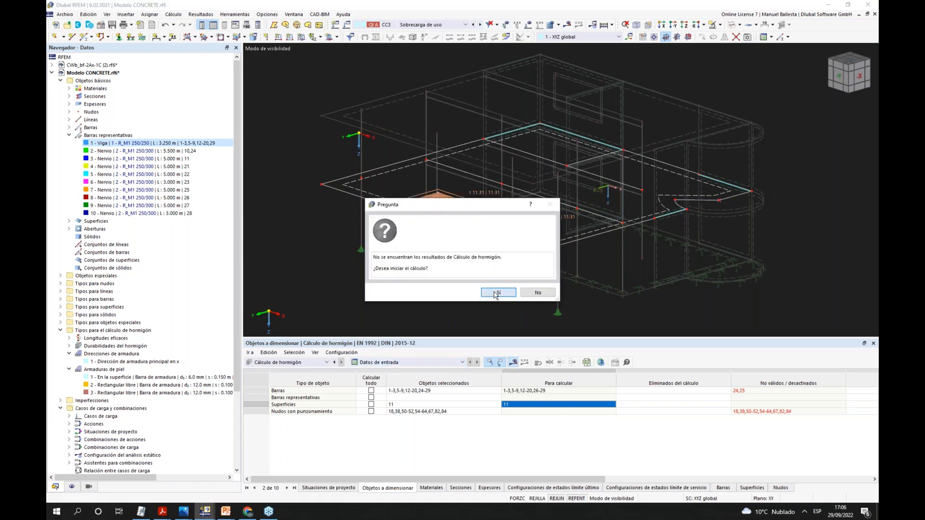
{"action": "left_click", "coordinate": [497, 295]}
{"action": "left_click_drag", "start_coordinate": [493, 98], "coordinate": [390, 265]}
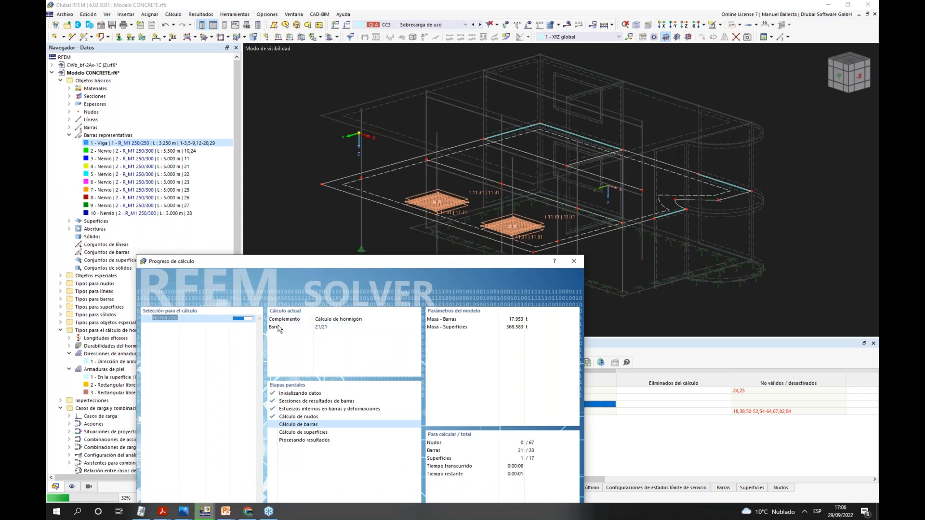
{"action": "left_click_drag", "start_coordinate": [381, 263], "coordinate": [315, 115]}
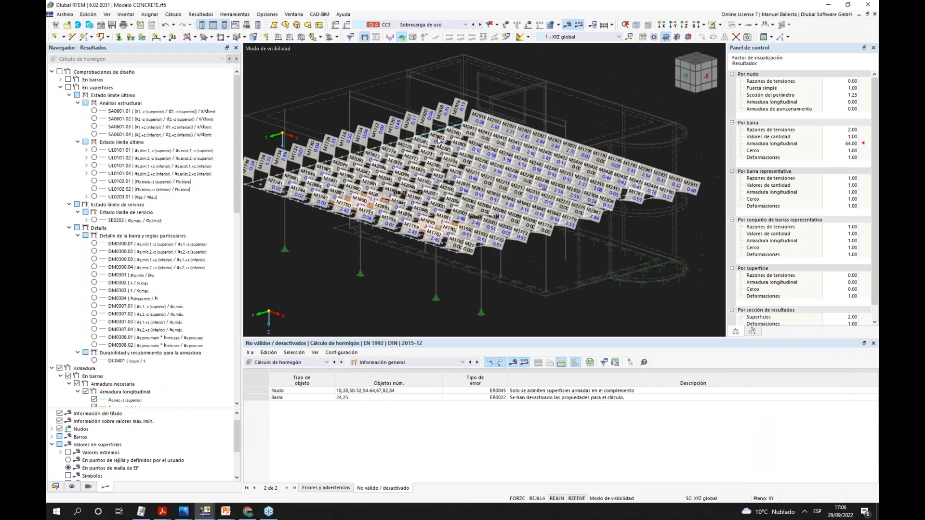
- Hide the Armadura results on the slab and show the model in plan view from above
{"action": "scroll", "coordinate": [319, 195], "scroll_direction": "up", "scroll_amount": 3}
{"action": "scroll", "coordinate": [318, 192], "scroll_direction": "up", "scroll_amount": 4}
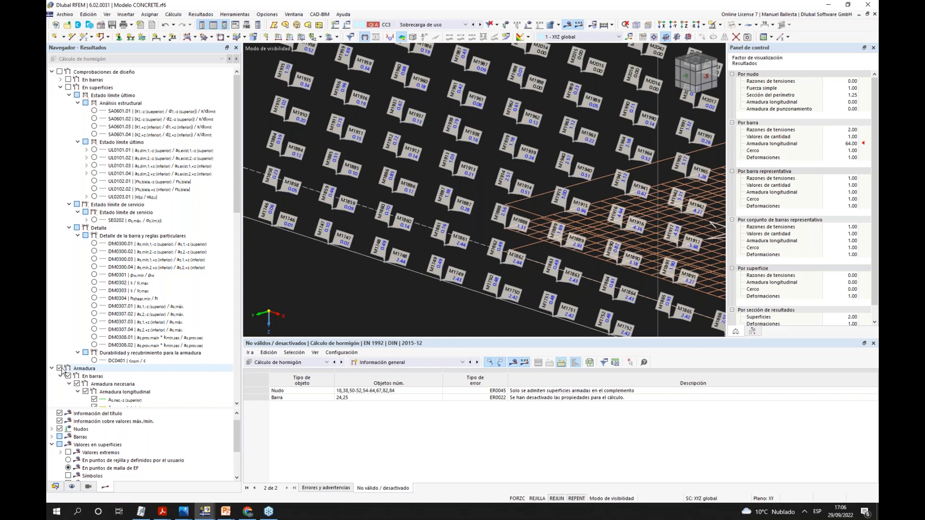
{"action": "left_click", "coordinate": [59, 368]}
{"action": "left_click", "coordinate": [435, 230]}
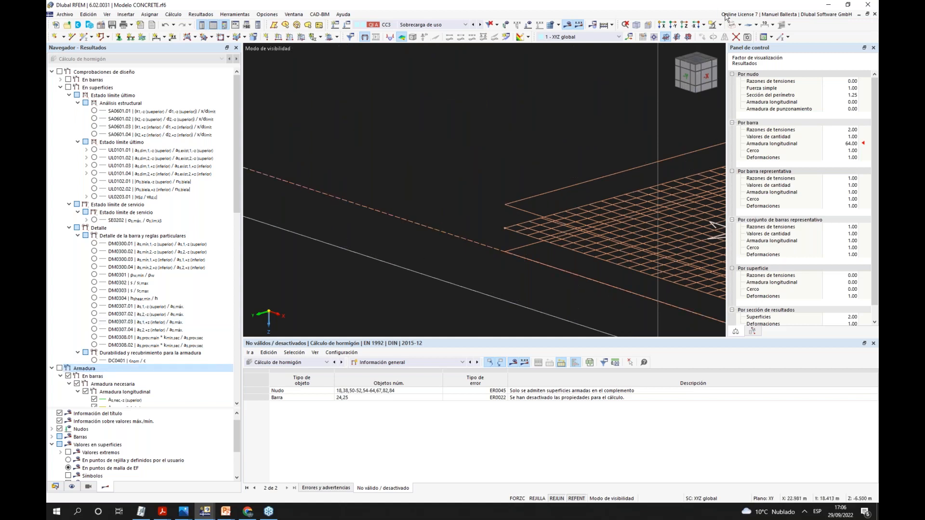
{"action": "left_click", "coordinate": [699, 61]}
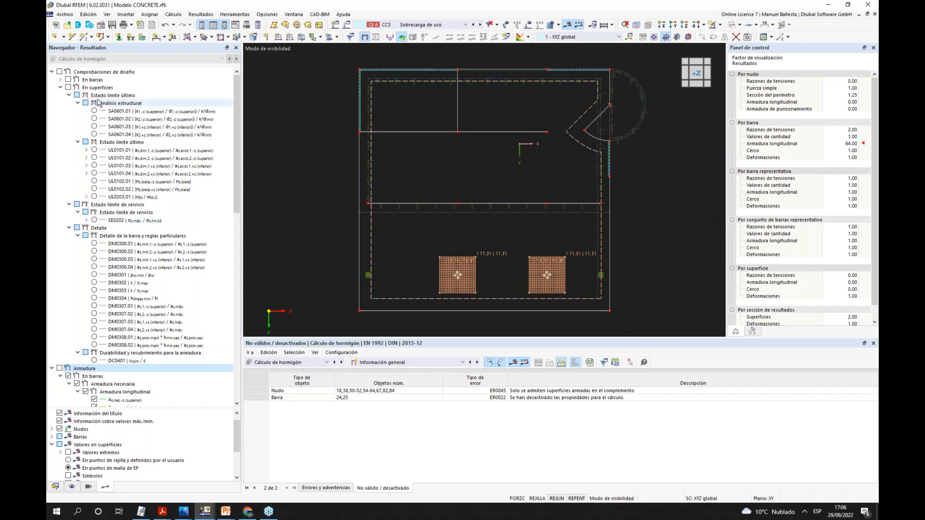
- Enable the design checks on surfaces and display check UL0101.01 for the slab's upper reinforcement
{"action": "left_click", "coordinate": [67, 87]}
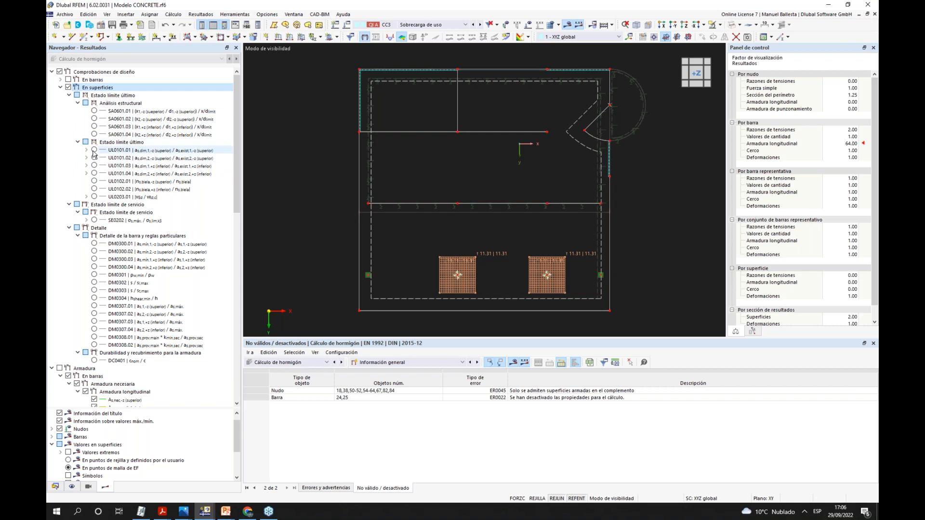
{"action": "left_click", "coordinate": [93, 152]}
{"action": "left_click", "coordinate": [94, 150]}
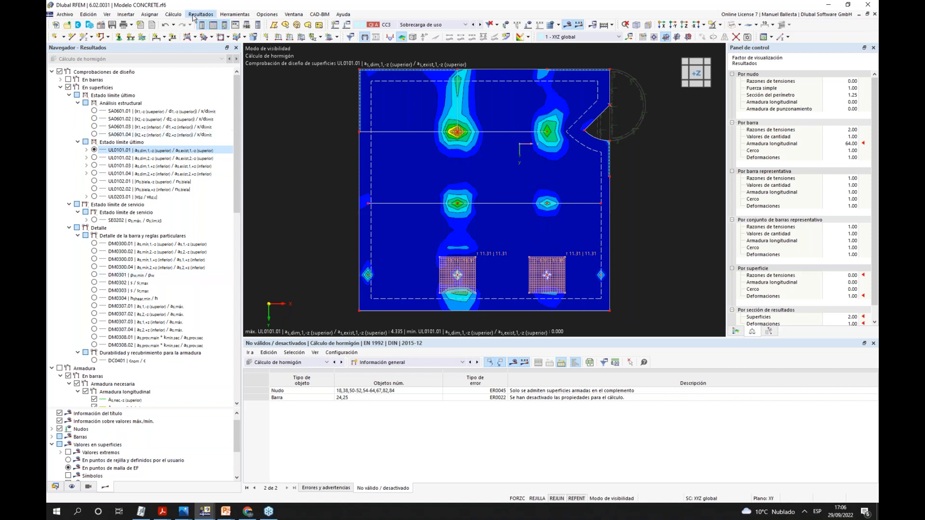
- Try the constant-on-mesh-elements smoothing type (Constante en elementos de malla) for the surface results
{"action": "left_click", "coordinate": [173, 14]}
{"action": "left_click", "coordinate": [219, 174]}
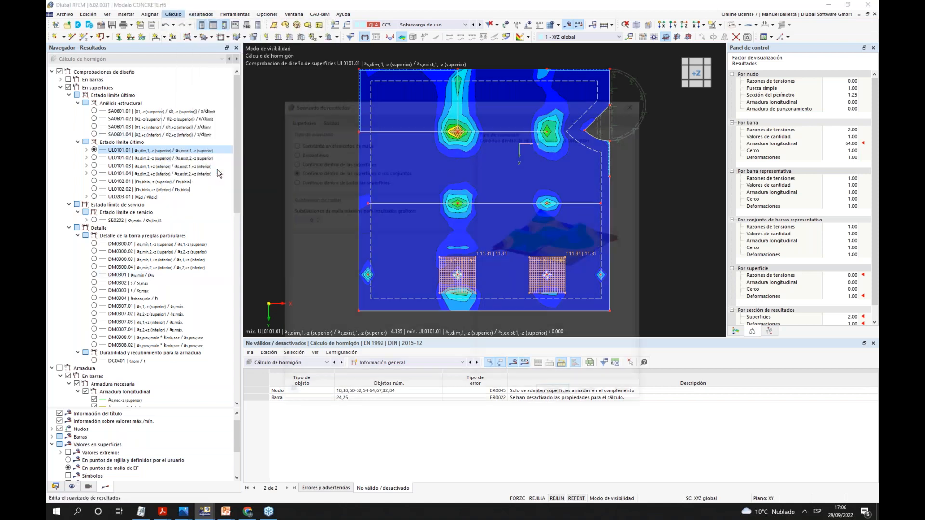
{"action": "left_click", "coordinate": [293, 144]}
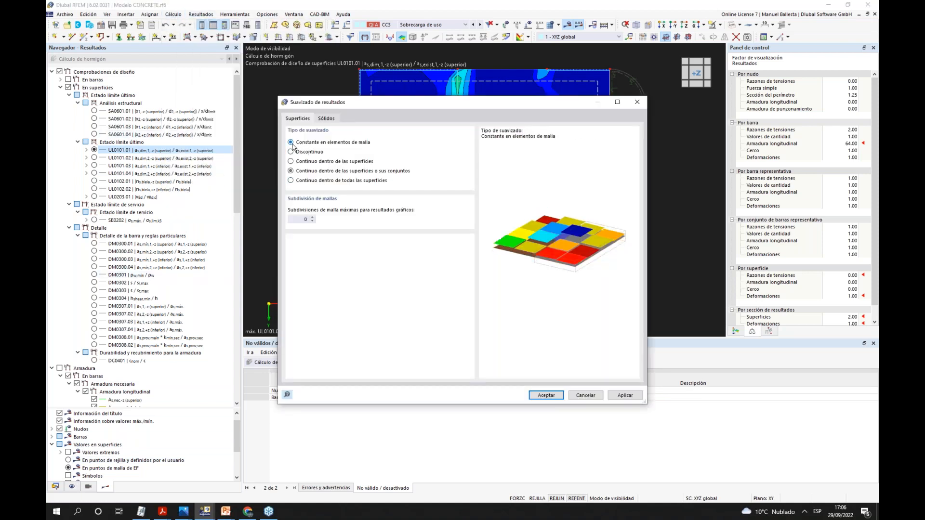
{"action": "left_click", "coordinate": [542, 396]}
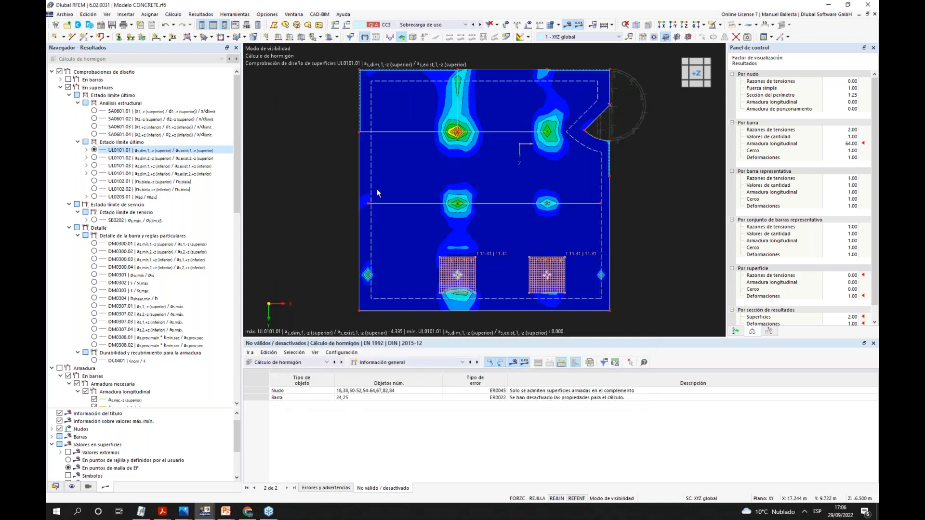
- Examine the UL0101.01 contours on the slab around the column supports and the two rectangular reinforcement areas
{"action": "middle_click_drag", "start_coordinate": [336, 185], "coordinate": [344, 189]}
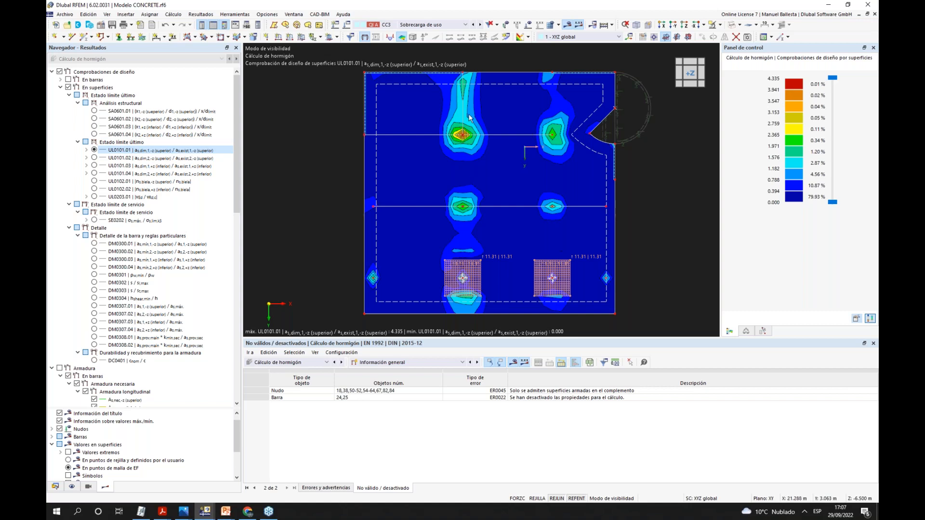
{"action": "scroll", "coordinate": [467, 284], "scroll_direction": "up", "scroll_amount": 3}
{"action": "scroll", "coordinate": [466, 283], "scroll_direction": "up", "scroll_amount": 1}
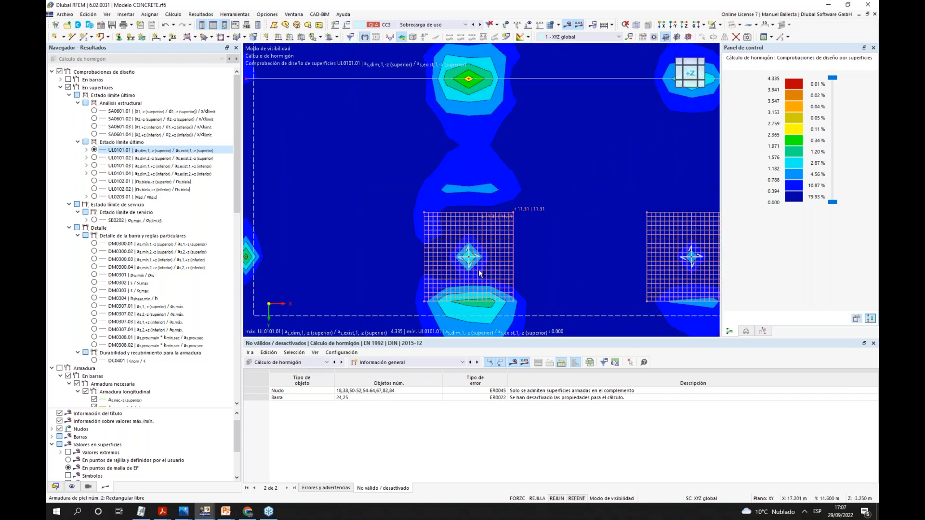
{"action": "middle_click_drag", "start_coordinate": [694, 255], "coordinate": [657, 239]}
{"action": "scroll", "coordinate": [451, 215], "scroll_direction": "down", "scroll_amount": 1}
{"action": "scroll", "coordinate": [455, 164], "scroll_direction": "down", "scroll_amount": 2}
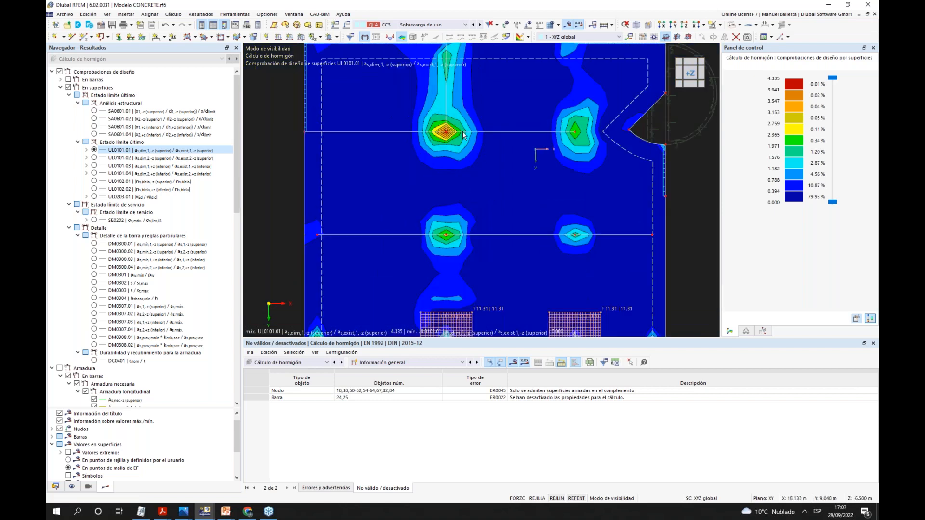
{"action": "middle_click_drag", "start_coordinate": [498, 119], "coordinate": [505, 95]}
- Collapse the Armadura results and look through the Armadura necesaria group under the values on surfaces
{"action": "scroll", "coordinate": [151, 337], "scroll_direction": "down", "scroll_amount": 2}
{"action": "scroll", "coordinate": [152, 337], "scroll_direction": "down", "scroll_amount": 7}
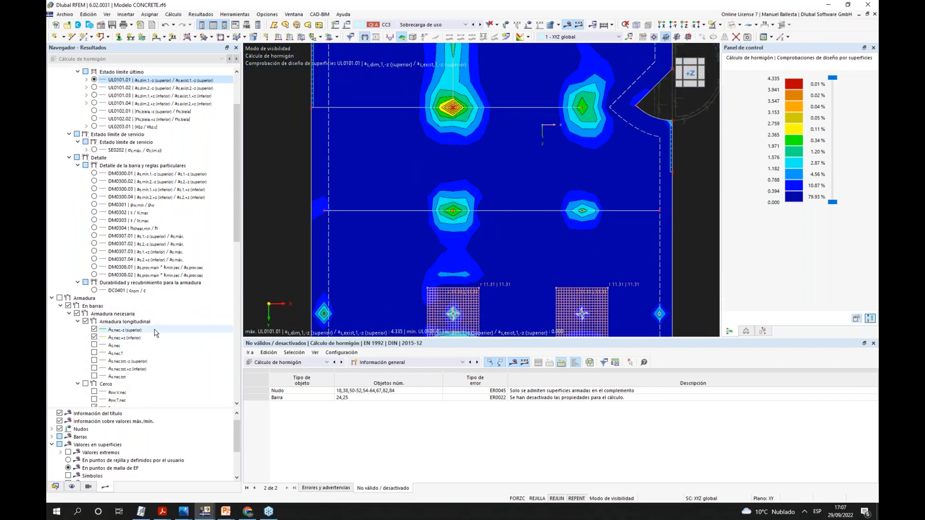
{"action": "left_click", "coordinate": [52, 158]}
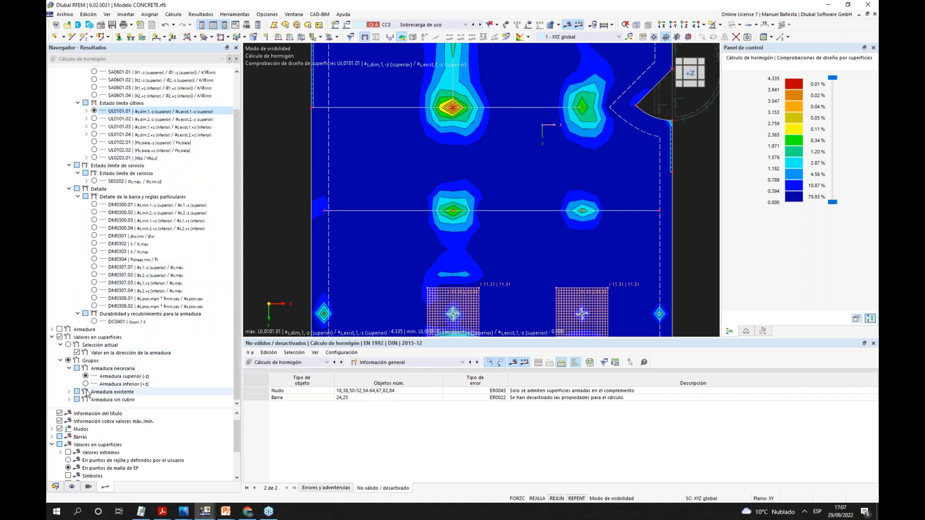
{"action": "left_click", "coordinate": [79, 370]}
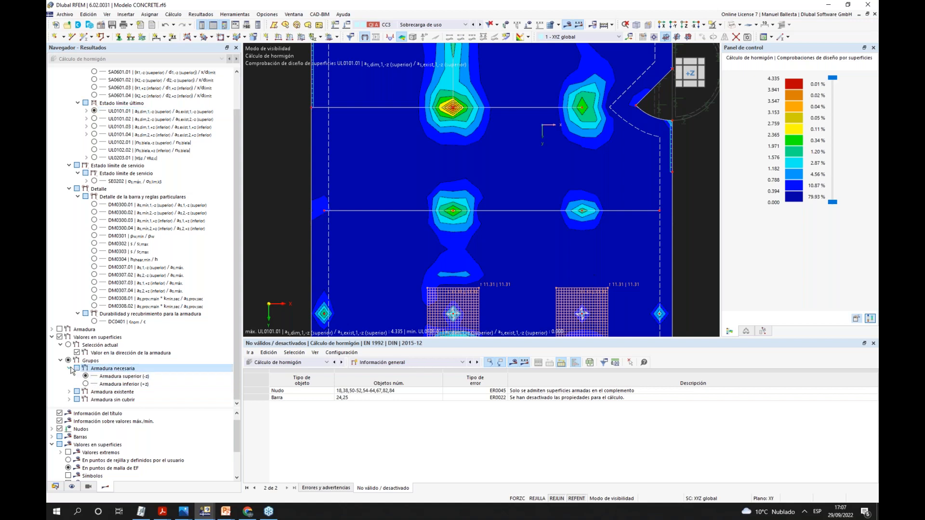
{"action": "scroll", "coordinate": [545, 248], "scroll_direction": "down", "scroll_amount": 2}
{"action": "scroll", "coordinate": [53, 90], "scroll_direction": "up", "scroll_amount": 2}
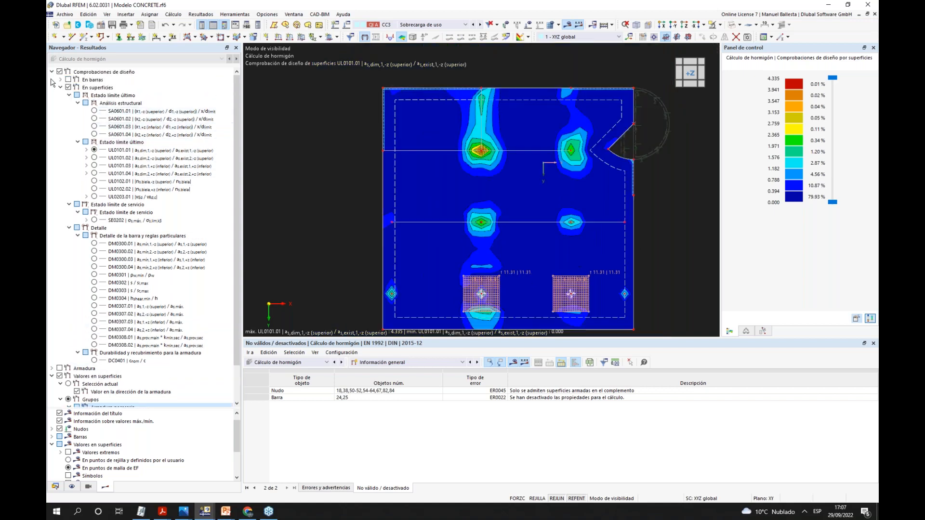
- Hide the surface design checks and switch the values on surfaces from Grupos to Selección actual
{"action": "left_click", "coordinate": [68, 88]}
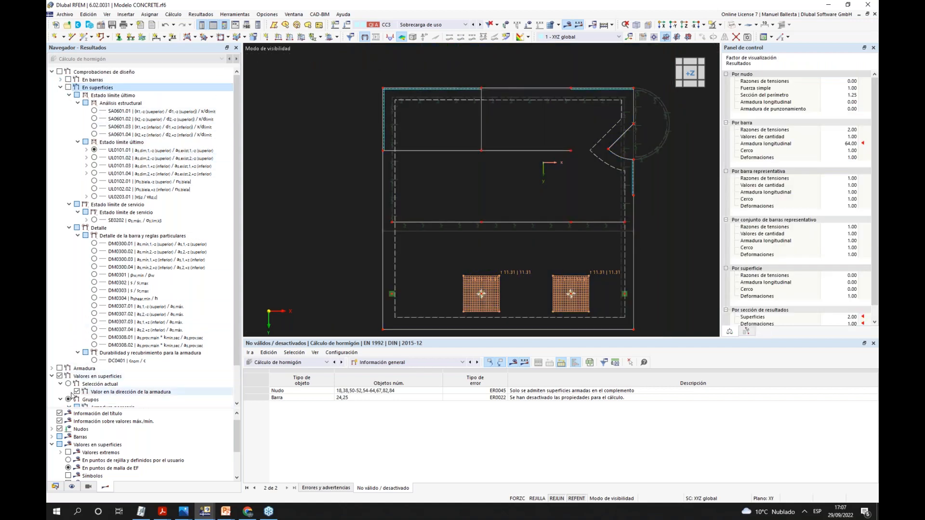
{"action": "scroll", "coordinate": [72, 396], "scroll_direction": "down", "scroll_amount": 2}
{"action": "left_click", "coordinate": [85, 376]}
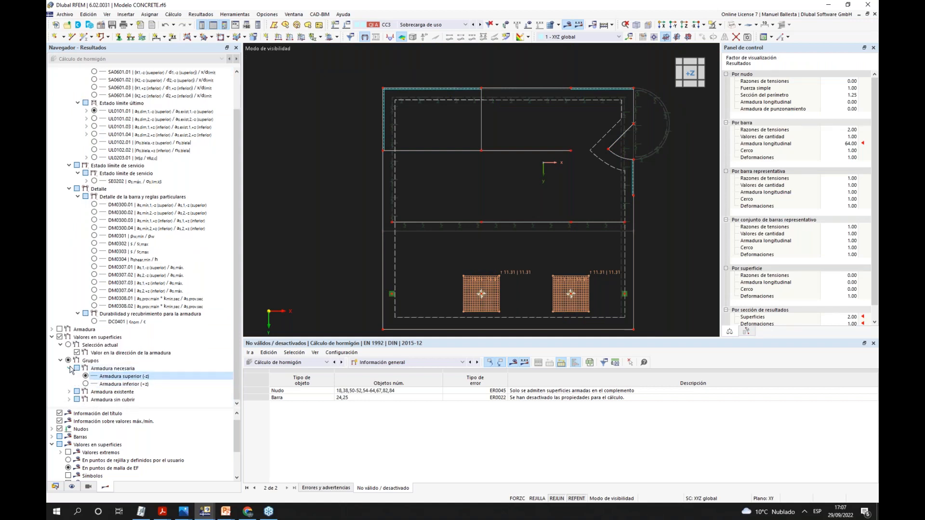
{"action": "left_click", "coordinate": [71, 369]}
{"action": "left_click", "coordinate": [68, 360]}
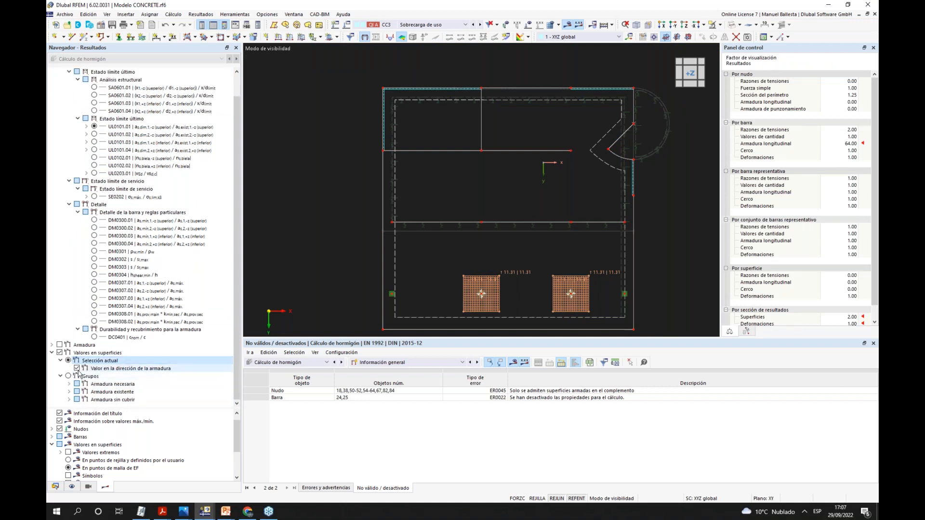
- Turn off the values on surfaces and display the upper reinforcement as,dim,1,-z of check UL0101.01 on the slab
{"action": "scroll", "coordinate": [94, 95], "scroll_direction": "up", "scroll_amount": 1}
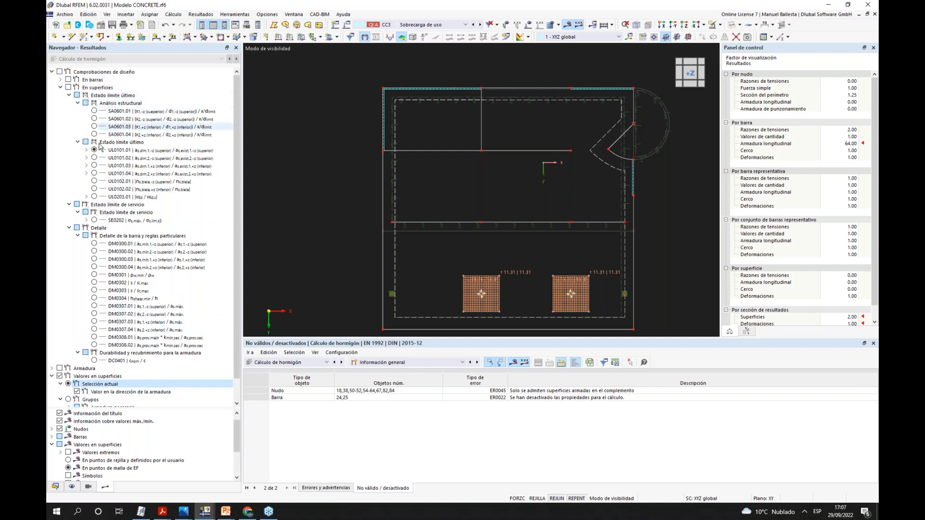
{"action": "left_click", "coordinate": [94, 158]}
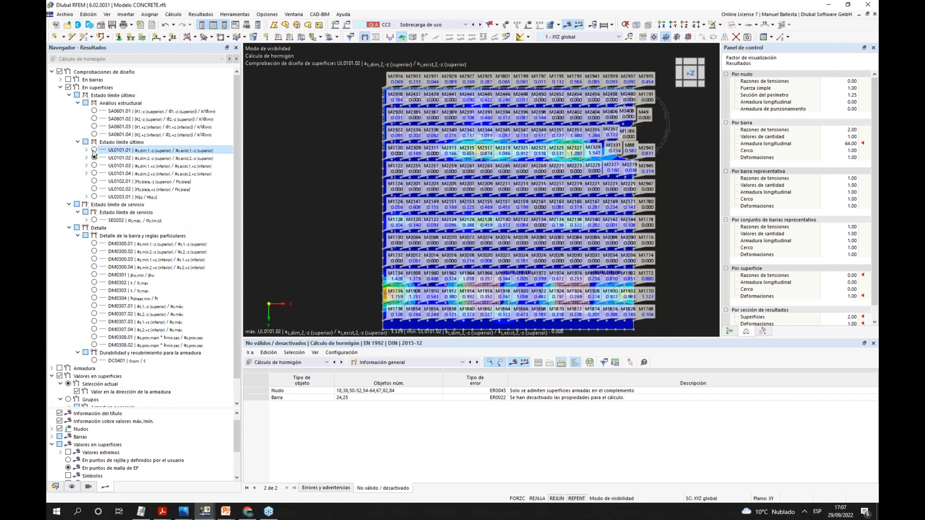
{"action": "left_click", "coordinate": [59, 377]}
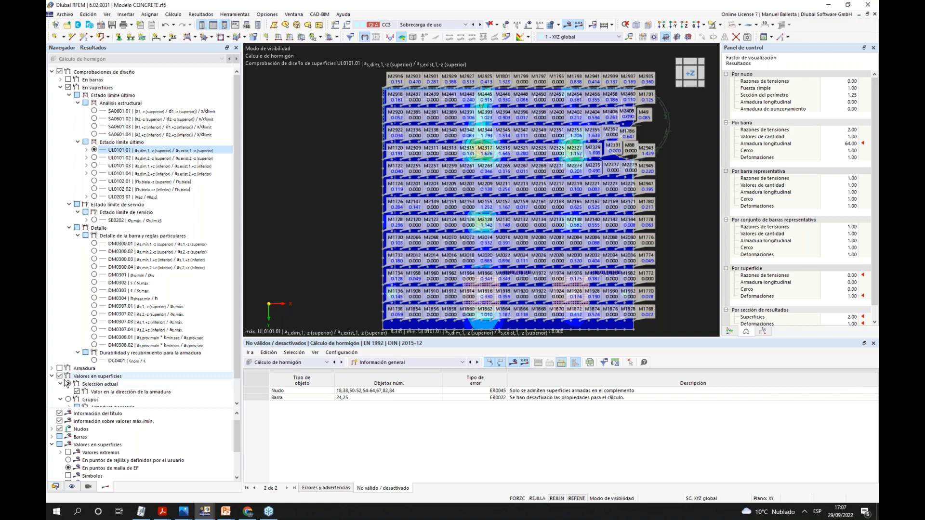
{"action": "left_click", "coordinate": [94, 150]}
{"action": "left_click", "coordinate": [87, 151]}
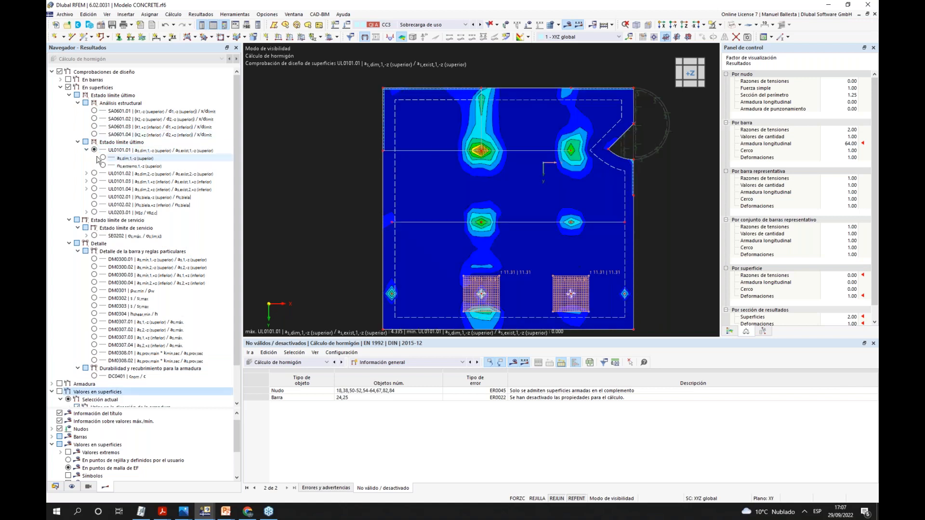
{"action": "left_click", "coordinate": [103, 158]}
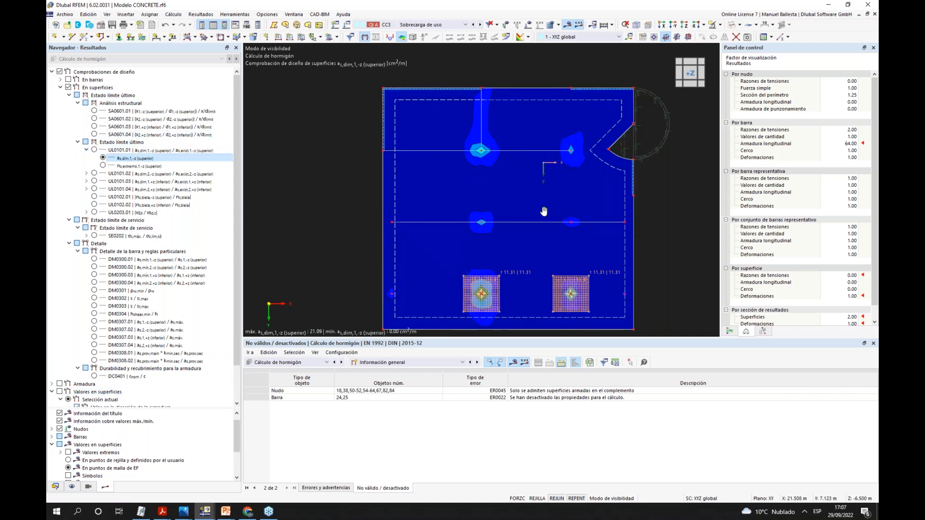
- Hide the free rectangular surface reinforcement (Rectangular libre) in the model display and return to the results
{"action": "left_click", "coordinate": [72, 486]}
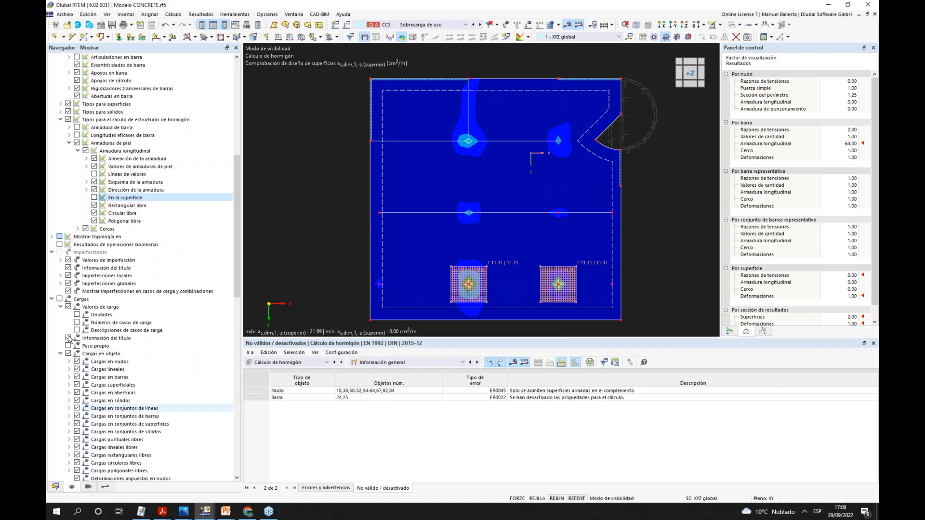
{"action": "scroll", "coordinate": [72, 190], "scroll_direction": "up", "scroll_amount": 7}
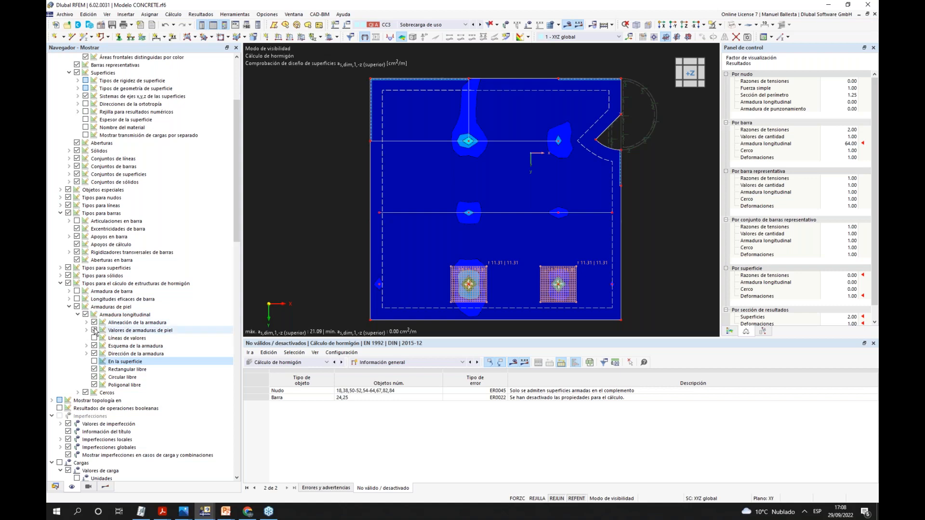
{"action": "left_click", "coordinate": [95, 369]}
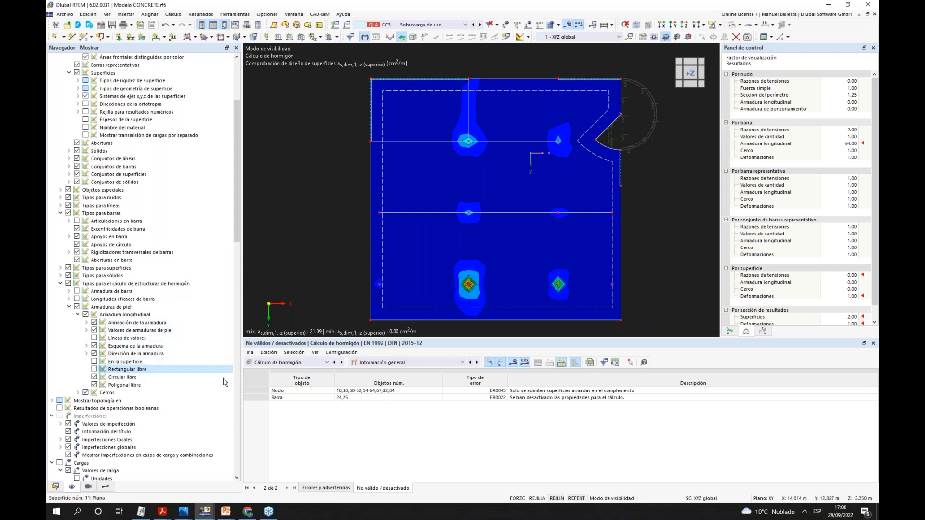
{"action": "left_click", "coordinate": [107, 488]}
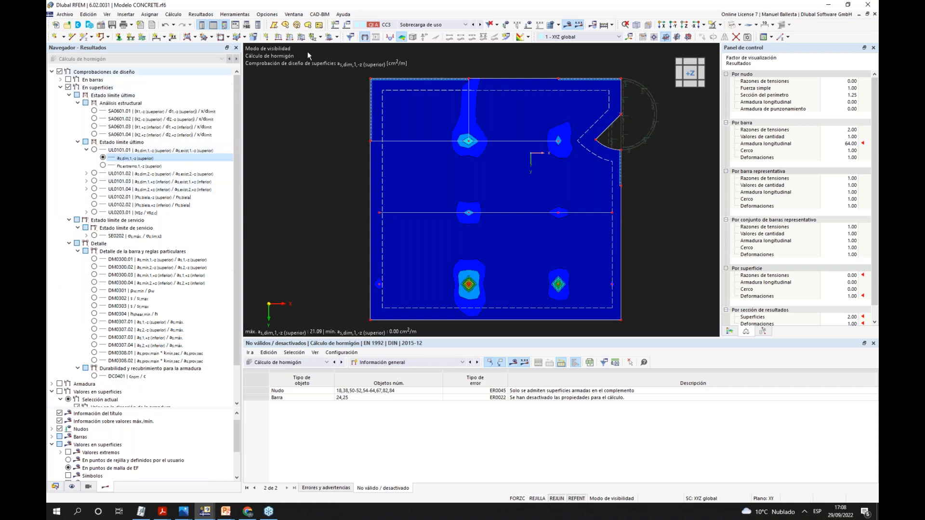
- Base the result colour scale on limits instead of maximum and minimum, with an upper limit of 4.00 cm²/m
{"action": "middle_click_drag", "start_coordinate": [319, 71], "coordinate": [315, 74]}
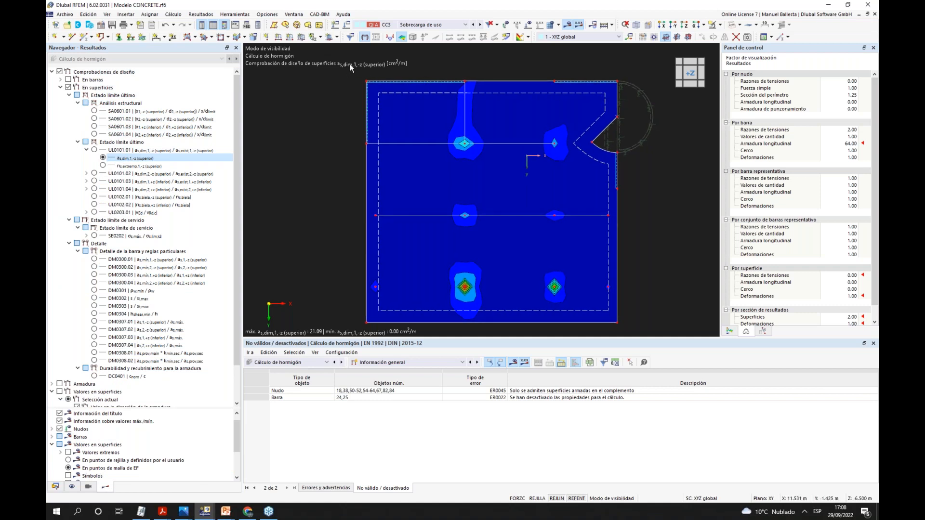
{"action": "scroll", "coordinate": [469, 296], "scroll_direction": "up", "scroll_amount": 2}
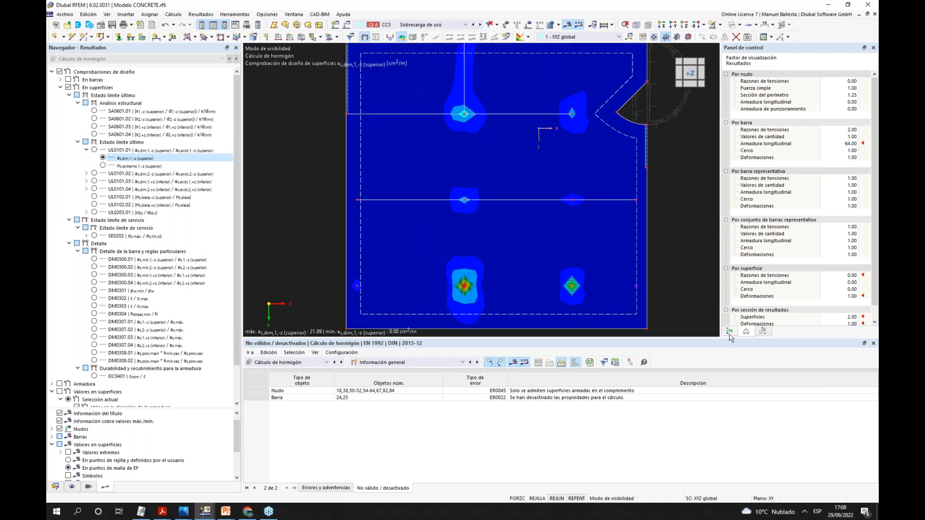
{"action": "left_click", "coordinate": [730, 332]}
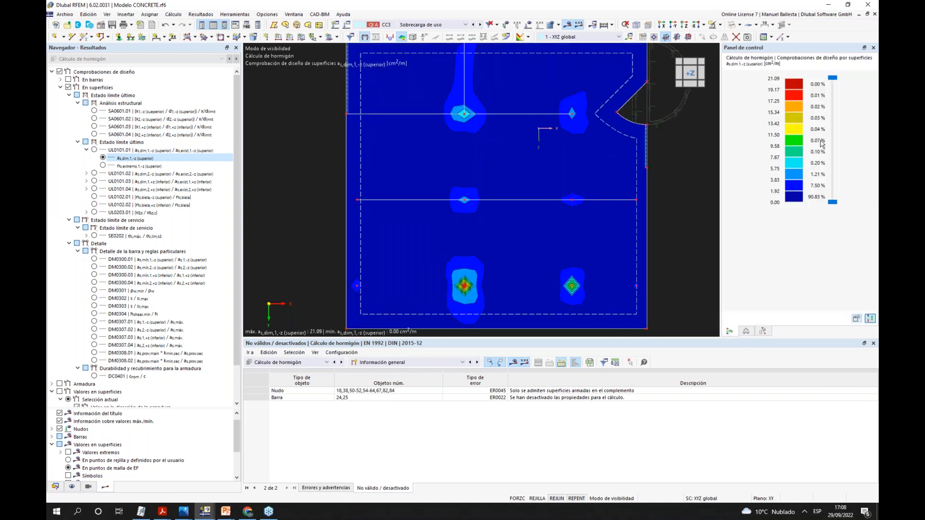
{"action": "double_click", "coordinate": [789, 162]}
{"action": "double_click", "coordinate": [448, 176]}
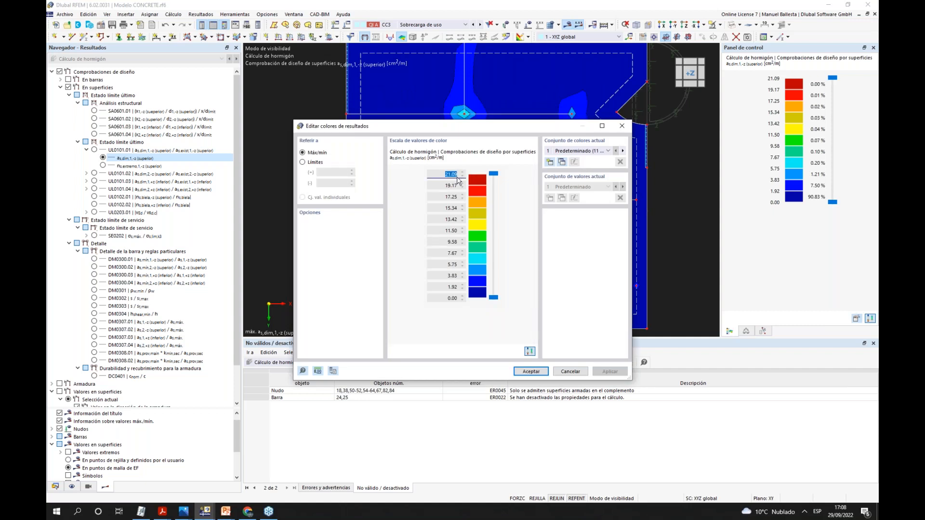
{"action": "left_click", "coordinate": [450, 174]}
{"action": "left_click", "coordinate": [307, 164]}
{"action": "double_click", "coordinate": [330, 172]}
{"action": "type", "text": "4"}
{"action": "left_click", "coordinate": [326, 182]}
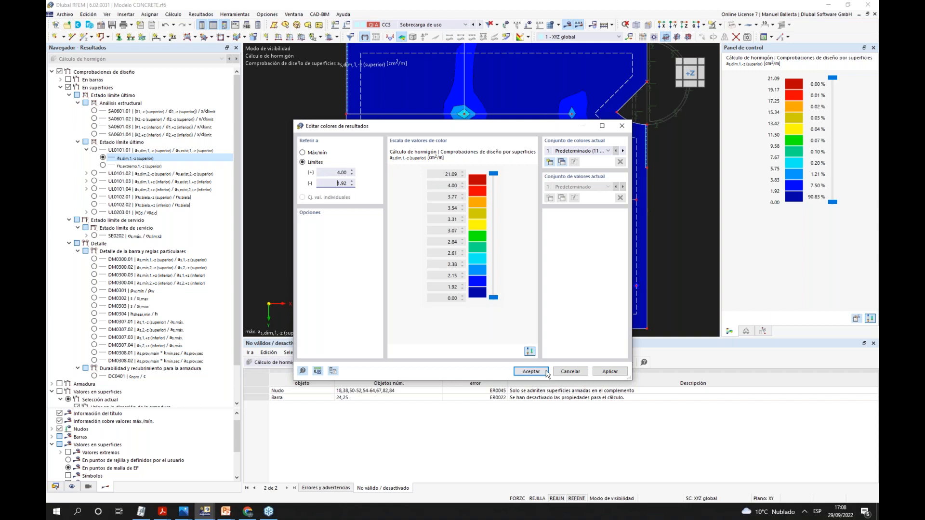
{"action": "left_click", "coordinate": [610, 372]}
{"action": "left_click_drag", "start_coordinate": [525, 129], "coordinate": [470, 157]}
{"action": "left_click", "coordinate": [477, 399]}
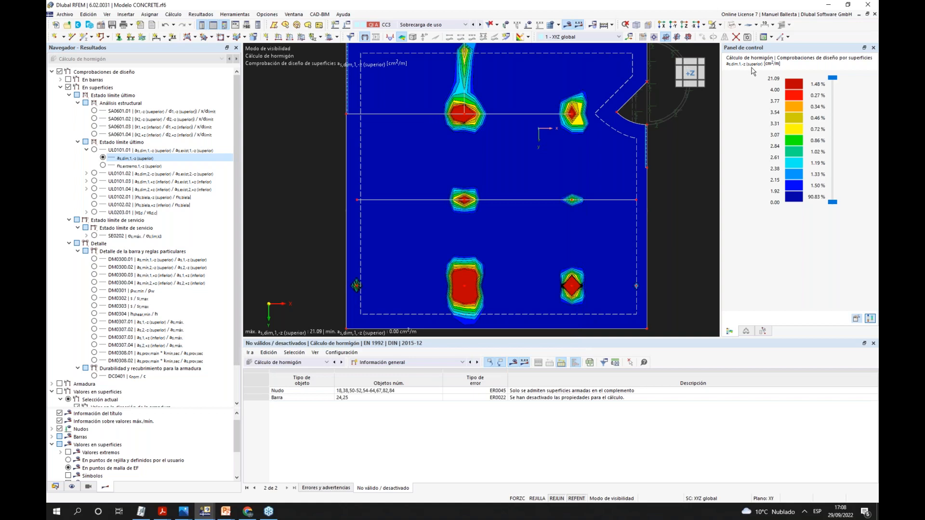
- Display the upper reinforcement as,dim,2,-z of check UL0101.02 on the slab
{"action": "scroll", "coordinate": [523, 294], "scroll_direction": "down", "scroll_amount": 2}
{"action": "scroll", "coordinate": [530, 290], "scroll_direction": "up", "scroll_amount": 3}
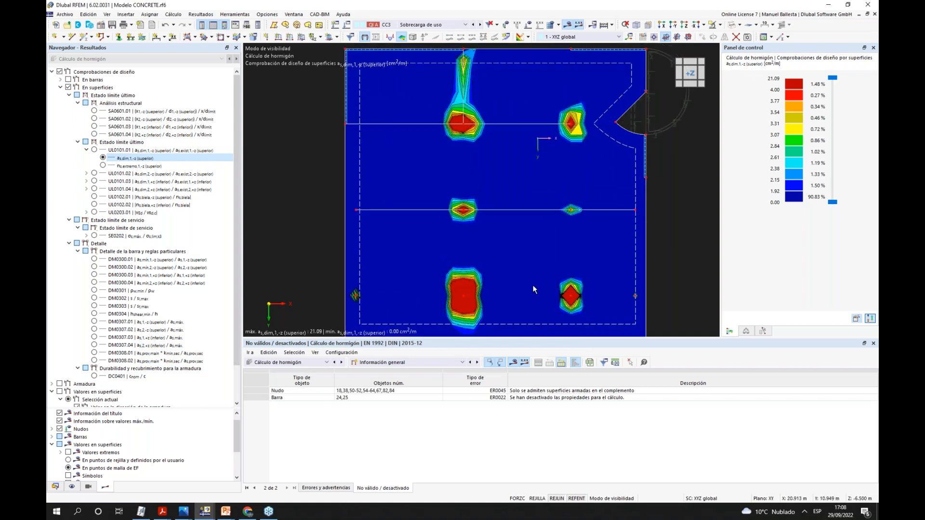
{"action": "left_click", "coordinate": [87, 174]}
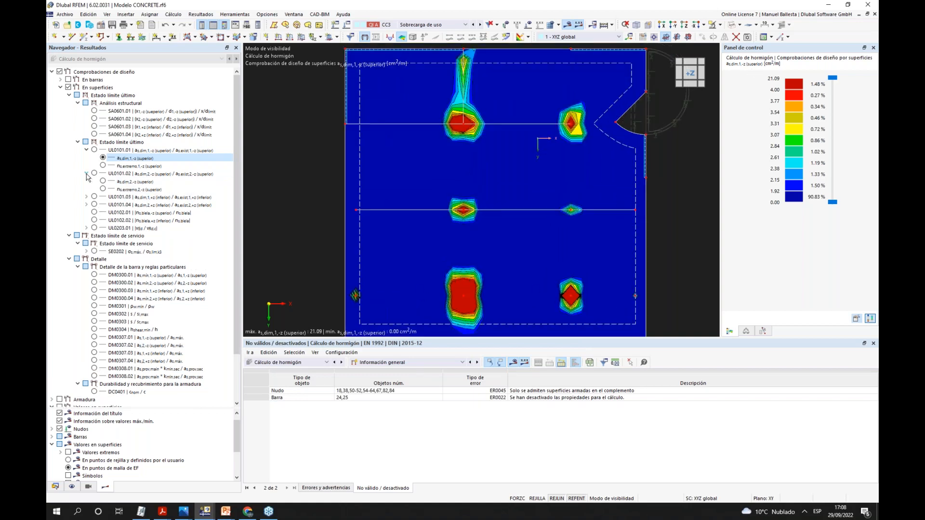
{"action": "left_click", "coordinate": [102, 181]}
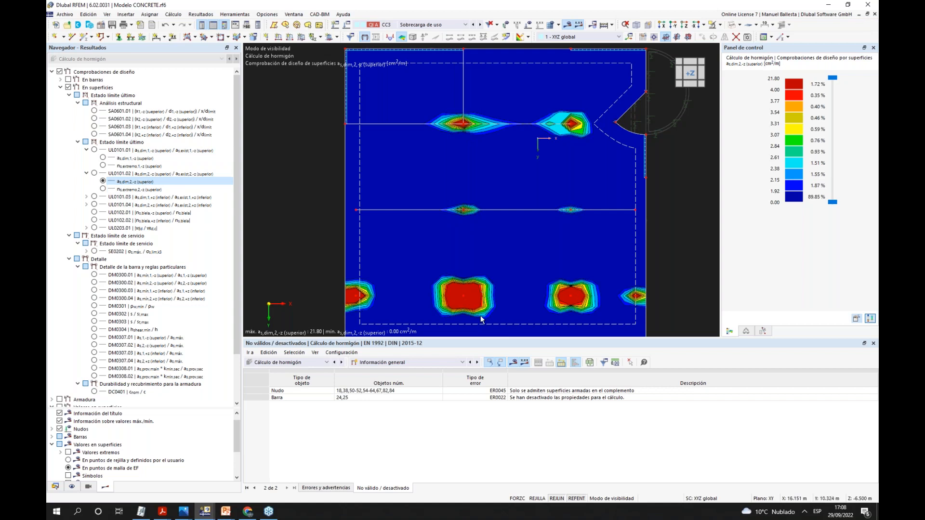
- Display the lower reinforcement as,dim,1,+z of check UL0101.03 and inspect its contours on the slab
{"action": "left_click", "coordinate": [87, 196]}
{"action": "left_click", "coordinate": [102, 205]}
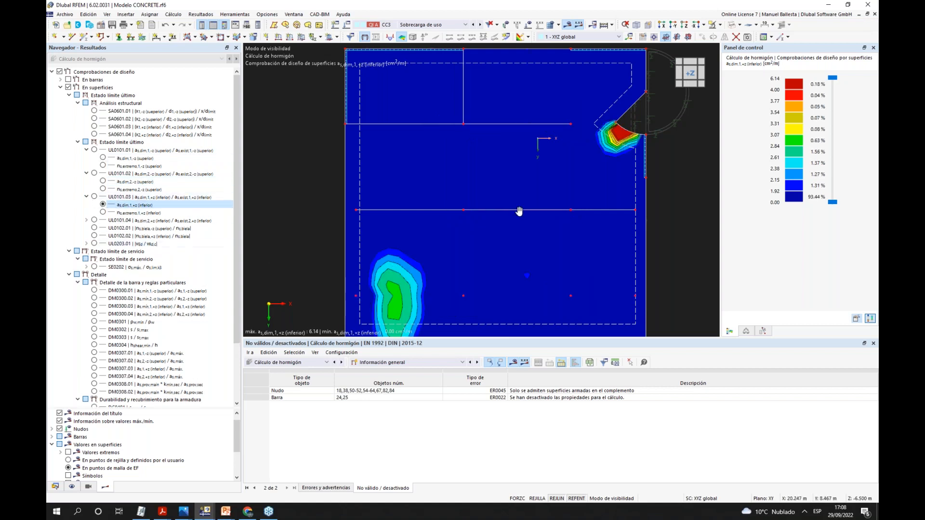
{"action": "middle_click_drag", "start_coordinate": [519, 211], "coordinate": [516, 182]}
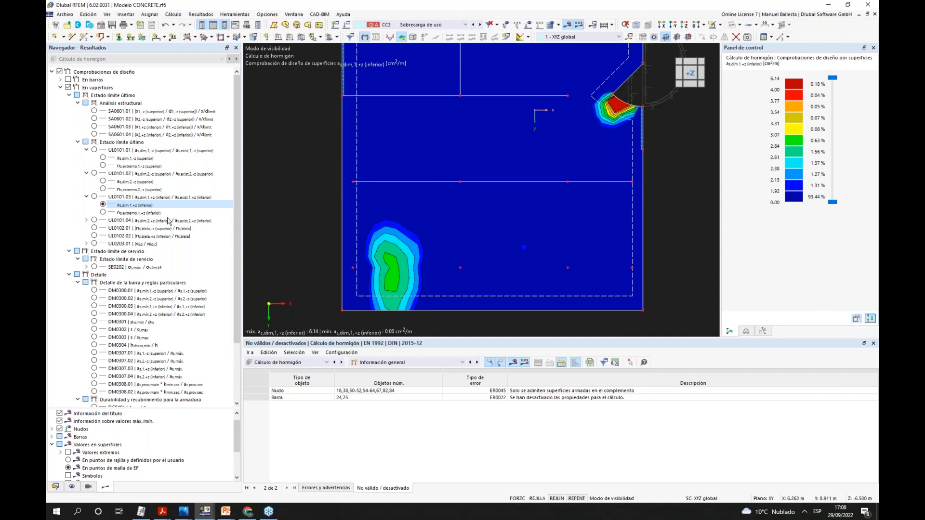
- Display the lower reinforcement as,dim,2,+z of check UL0101.04 with the whole slab in view
{"action": "left_click", "coordinate": [87, 220]}
{"action": "left_click", "coordinate": [103, 227]}
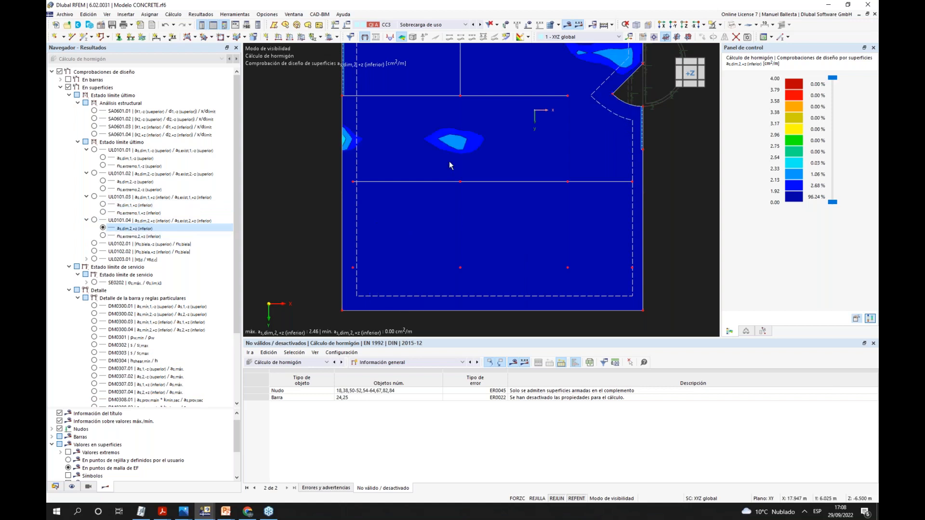
{"action": "key", "text": "F8"}
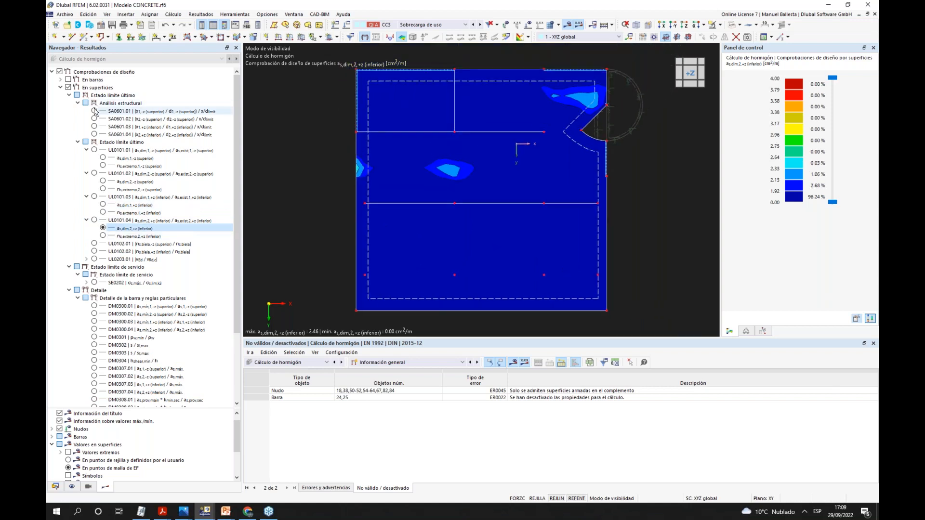
- Display the minimum upper reinforcement check DM0300.01 in direction 1 on the slab surface
{"action": "left_click", "coordinate": [78, 142]}
{"action": "left_click", "coordinate": [94, 189]}
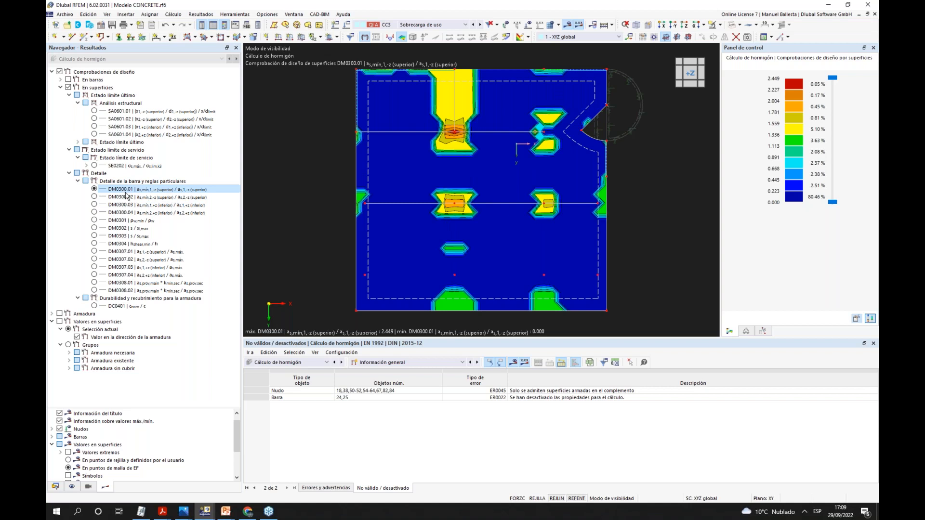
{"action": "left_click", "coordinate": [131, 25]}
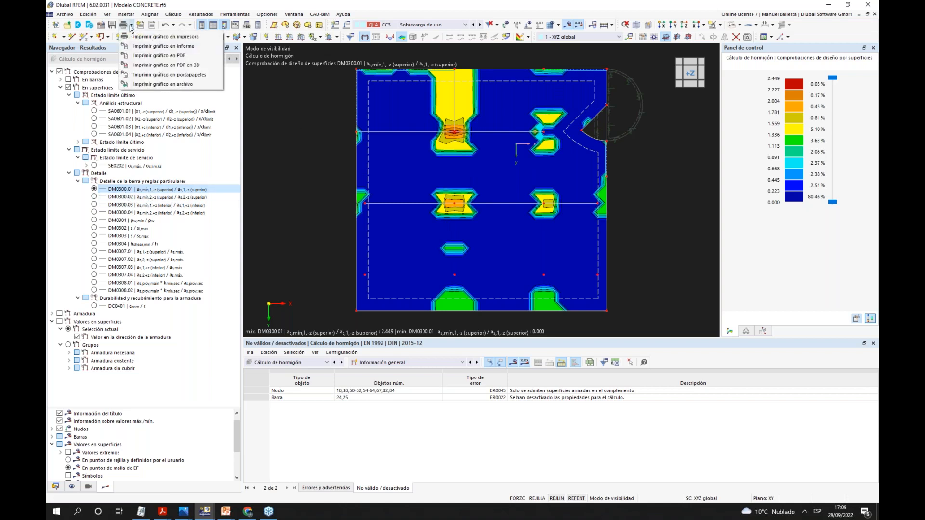
{"action": "left_click", "coordinate": [285, 103]}
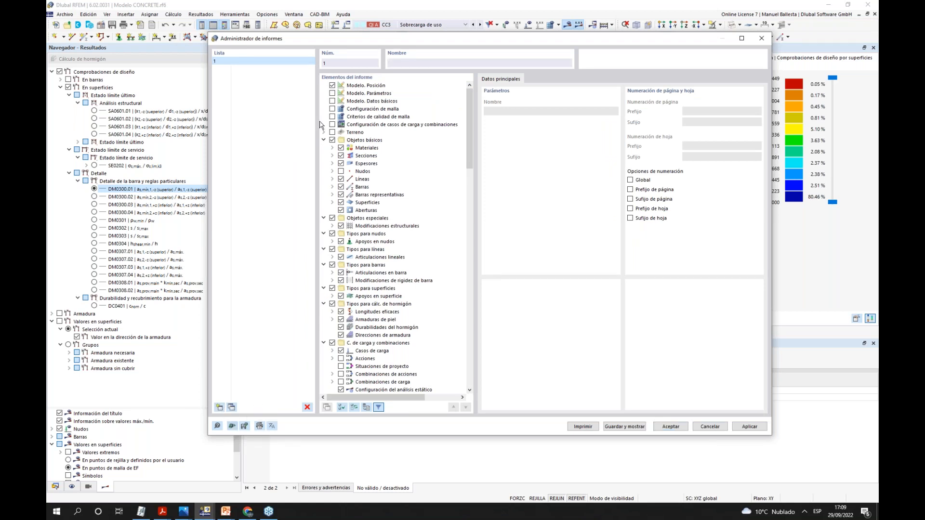
- Set up the printout report from the concrete design template "Cálculo de hormigón" and accept it
{"action": "left_click", "coordinate": [232, 426]}
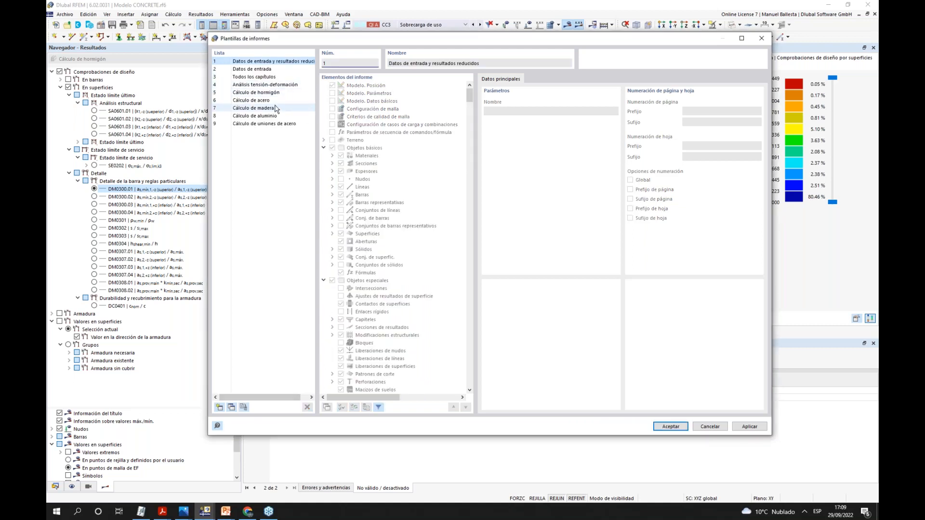
{"action": "left_click", "coordinate": [264, 94]}
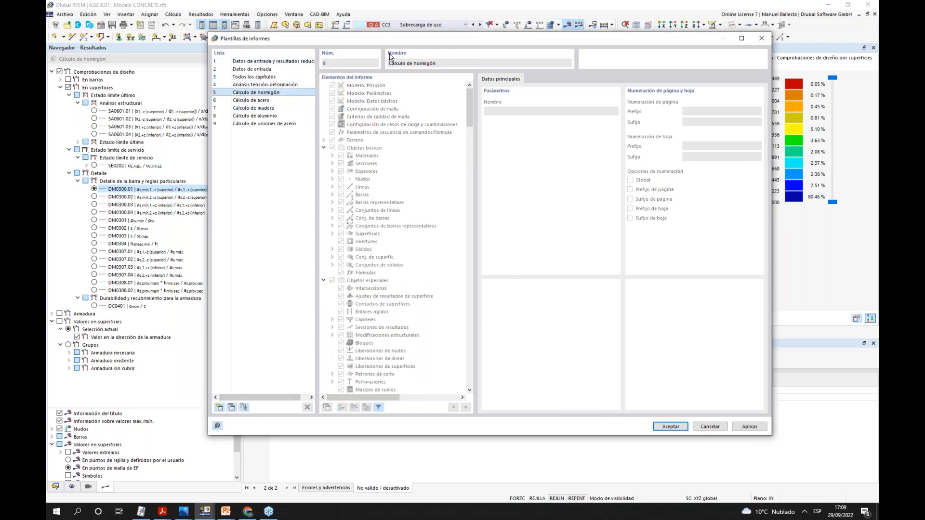
{"action": "left_click", "coordinate": [671, 427]}
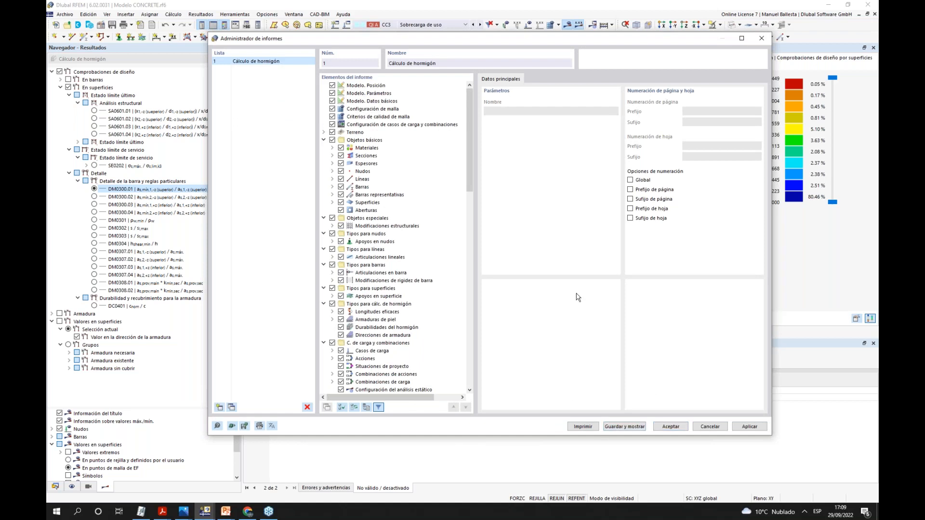
{"action": "left_click", "coordinate": [670, 427]}
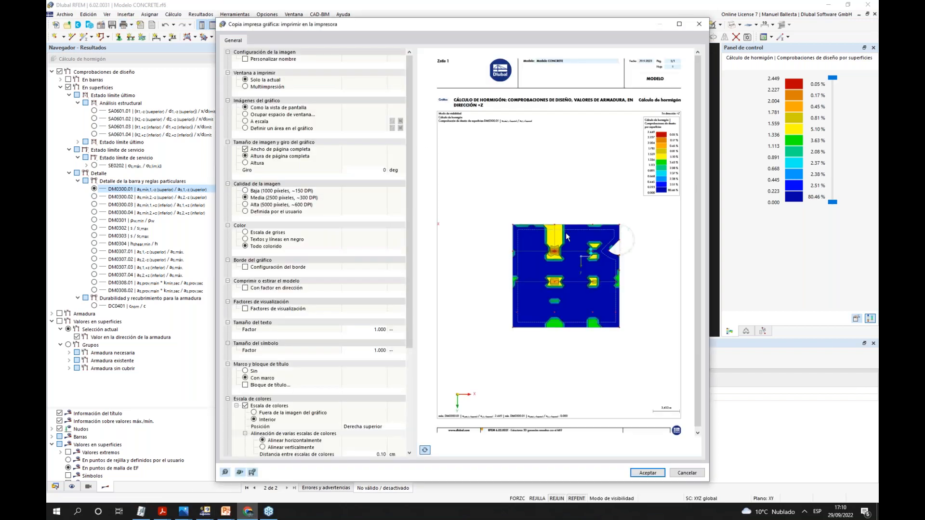
- Set the printer graphic to fill the window space and switch the windows to print to multi-print
{"action": "left_click", "coordinate": [247, 115]}
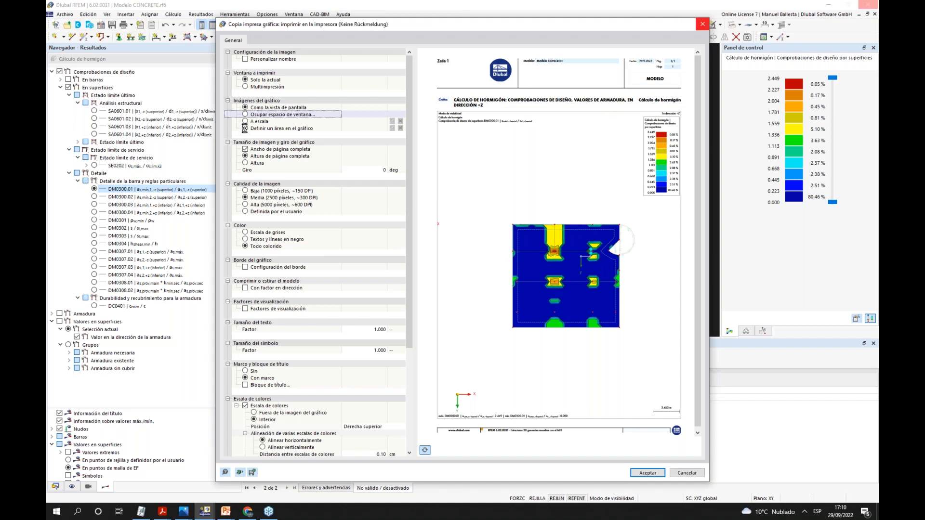
{"action": "left_click", "coordinate": [266, 116]}
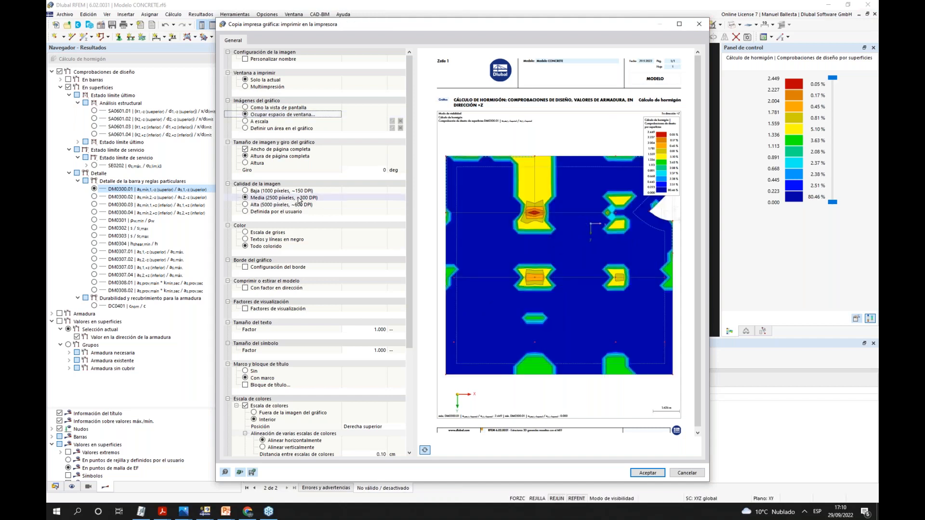
{"action": "left_click", "coordinate": [245, 87]}
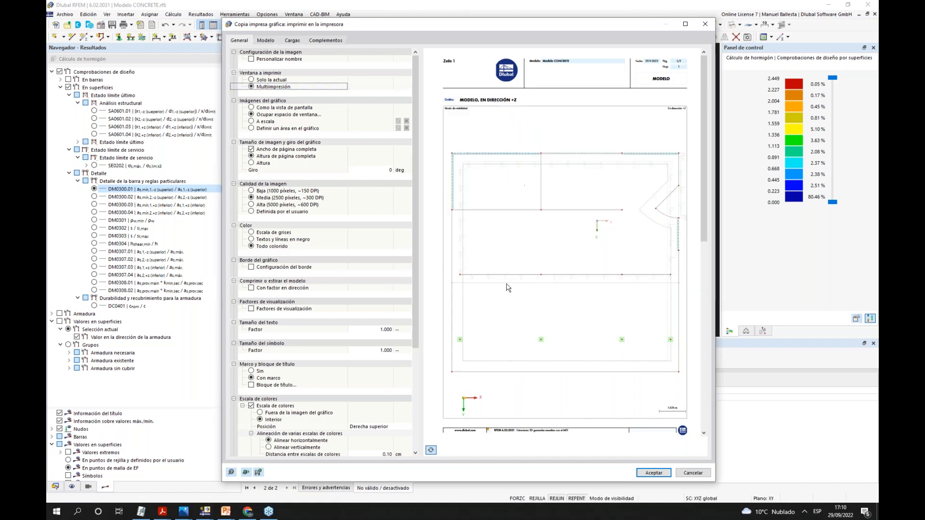
- Select the surface detailing checks DM0300.01 to DM0300.04 as concrete design images for the multi-print
{"action": "left_click", "coordinate": [317, 41]}
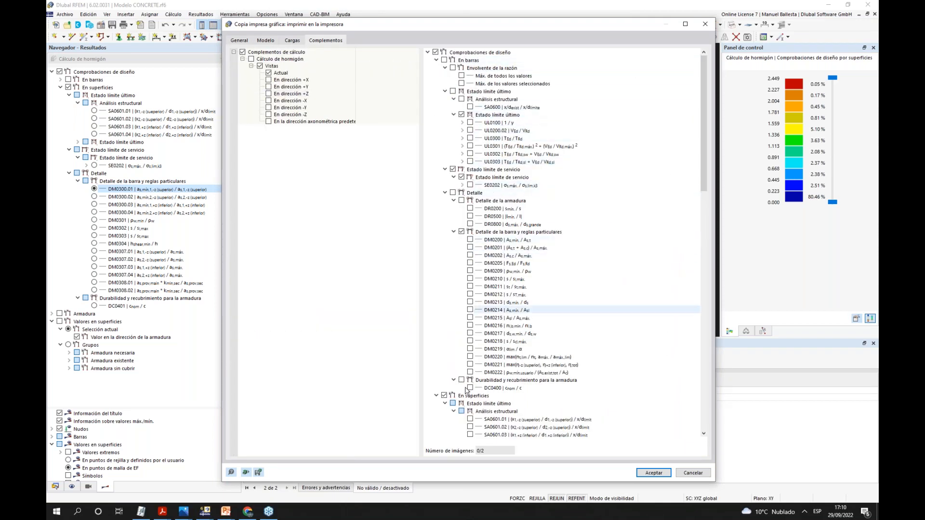
{"action": "scroll", "coordinate": [486, 313], "scroll_direction": "down", "scroll_amount": 6}
{"action": "scroll", "coordinate": [486, 313], "scroll_direction": "down", "scroll_amount": 6}
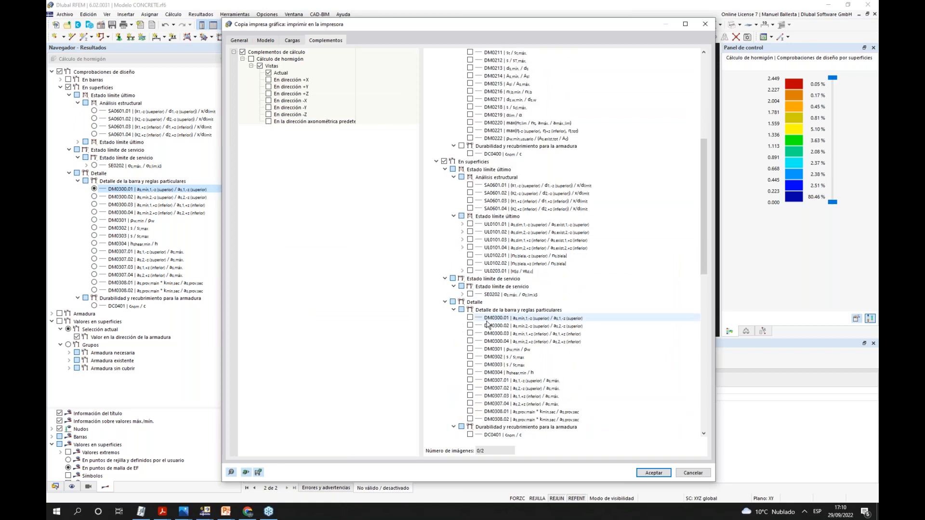
{"action": "left_click", "coordinate": [469, 272]}
{"action": "left_click", "coordinate": [470, 279]}
{"action": "left_click", "coordinate": [470, 287]}
{"action": "left_click", "coordinate": [470, 294]}
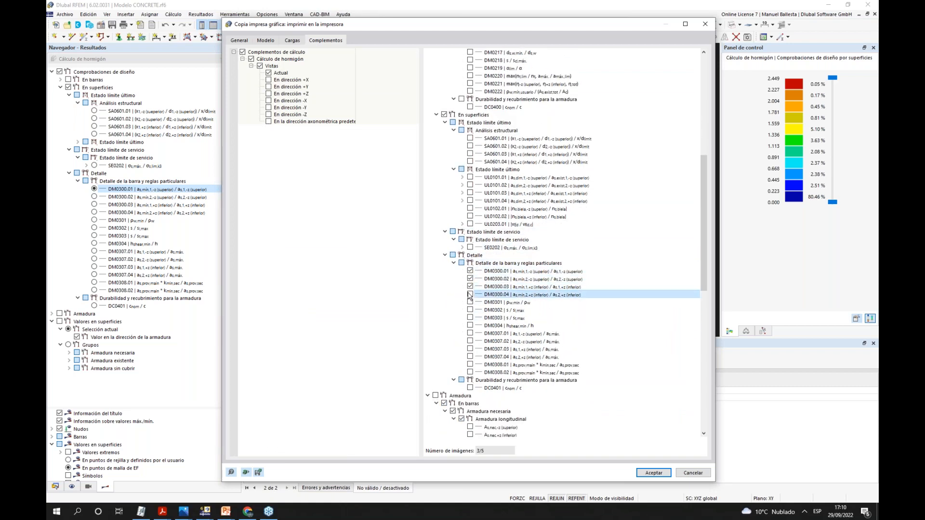
- Try to print the selected images with Microsoft Print to PDF
{"action": "left_click", "coordinate": [653, 473]}
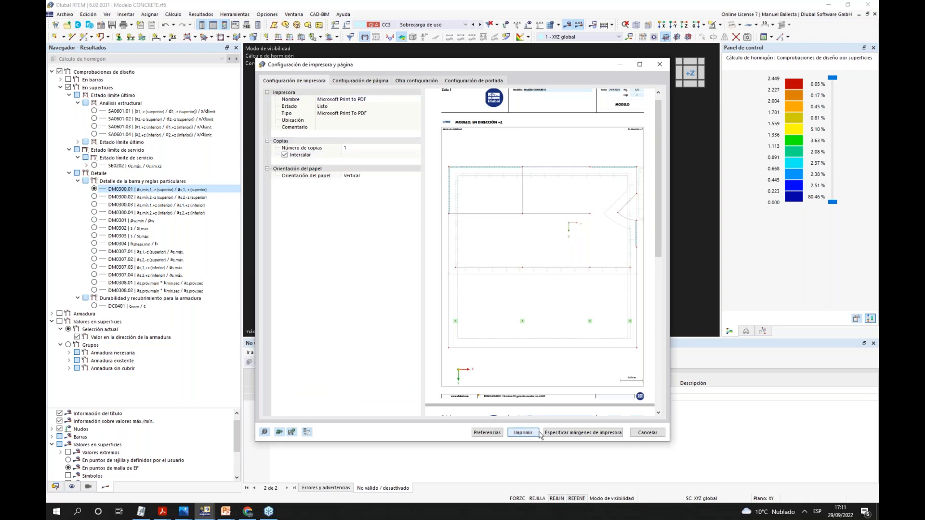
{"action": "left_click_drag", "start_coordinate": [451, 65], "coordinate": [433, 66]}
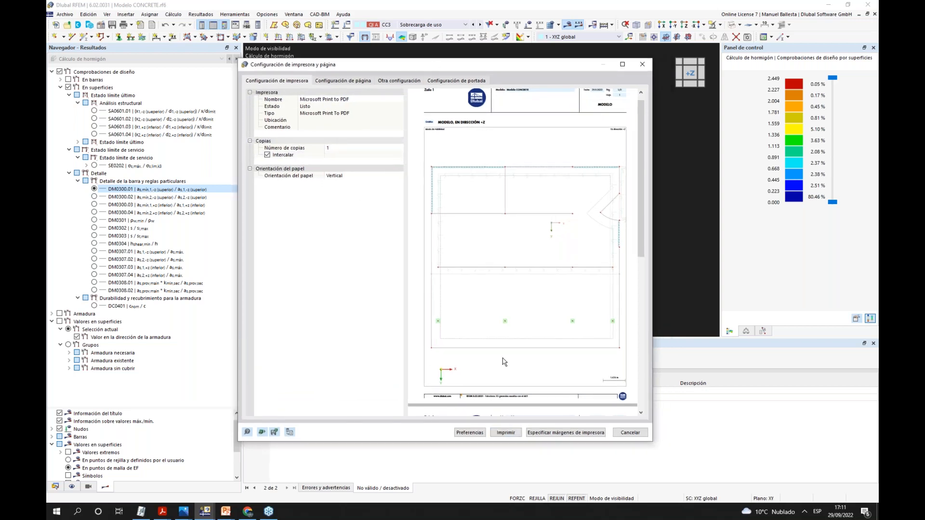
{"action": "left_click", "coordinate": [510, 435]}
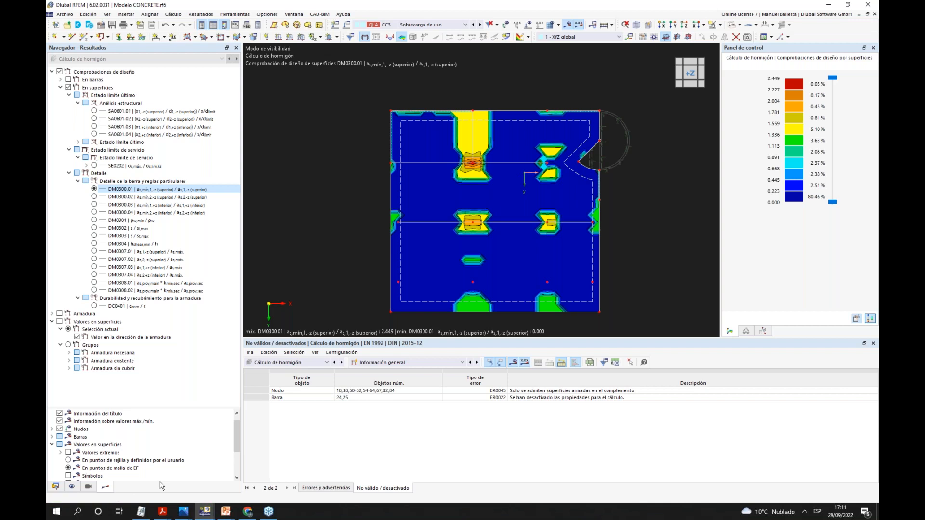
{"action": "left_click", "coordinate": [430, 254]}
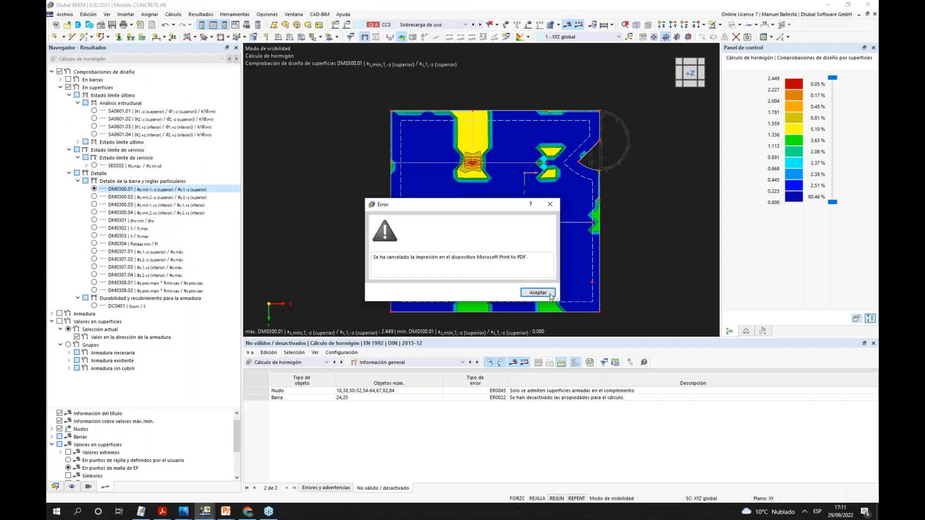
{"action": "left_click", "coordinate": [537, 293]}
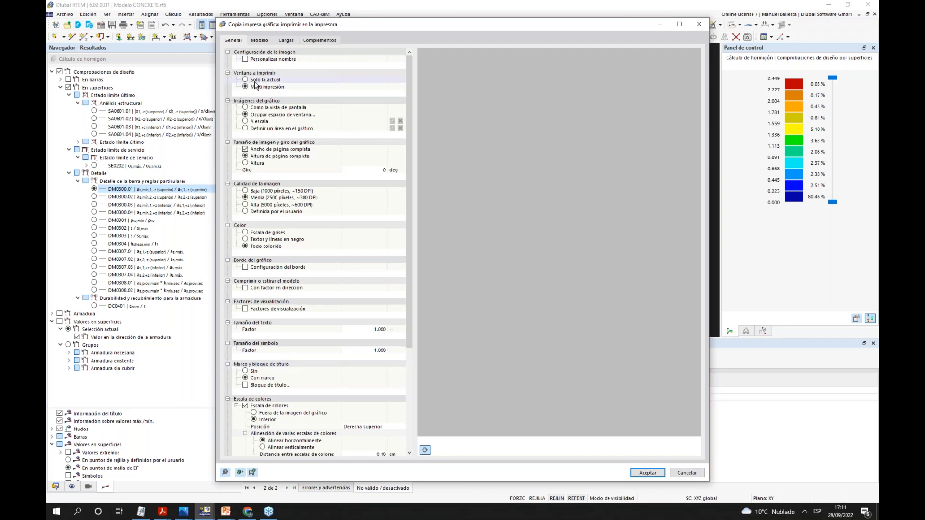
{"action": "scroll", "coordinate": [318, 251], "scroll_direction": "down", "scroll_amount": 5}
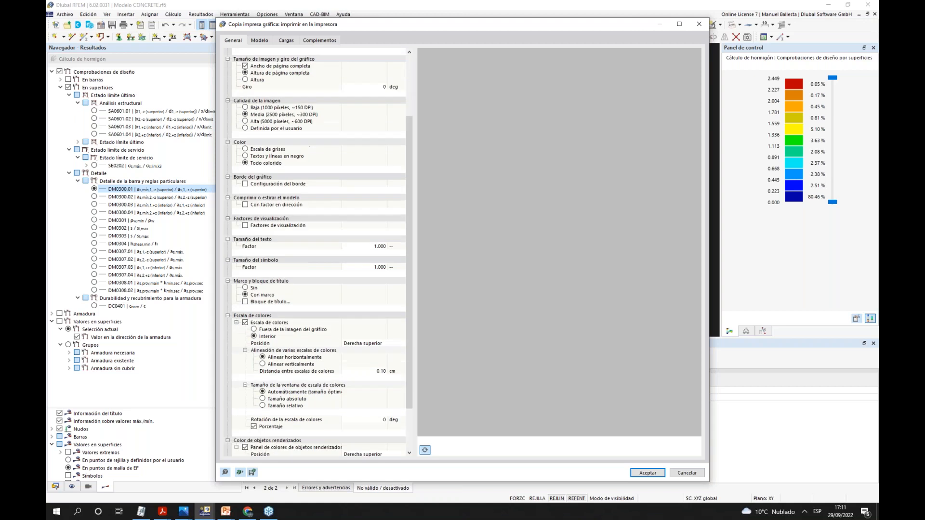
{"action": "scroll", "coordinate": [318, 250], "scroll_direction": "up", "scroll_amount": 5}
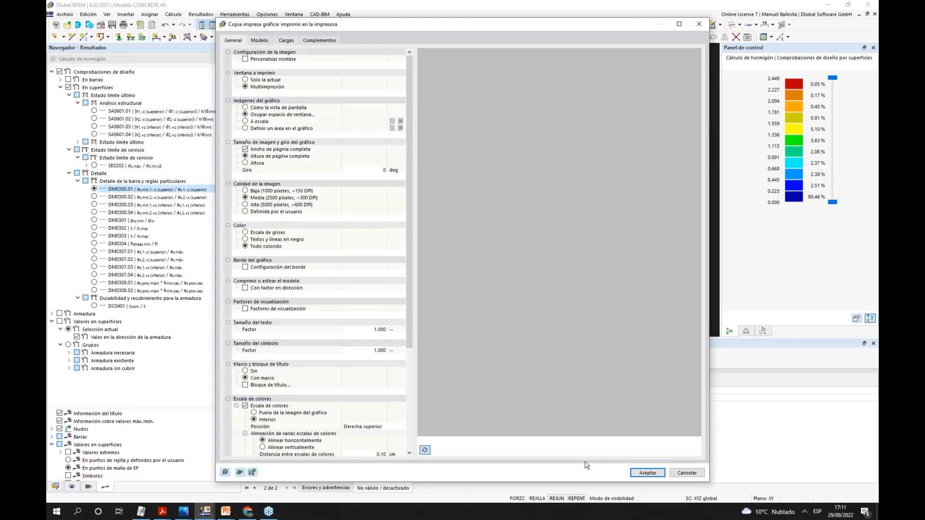
{"action": "left_click", "coordinate": [686, 472]}
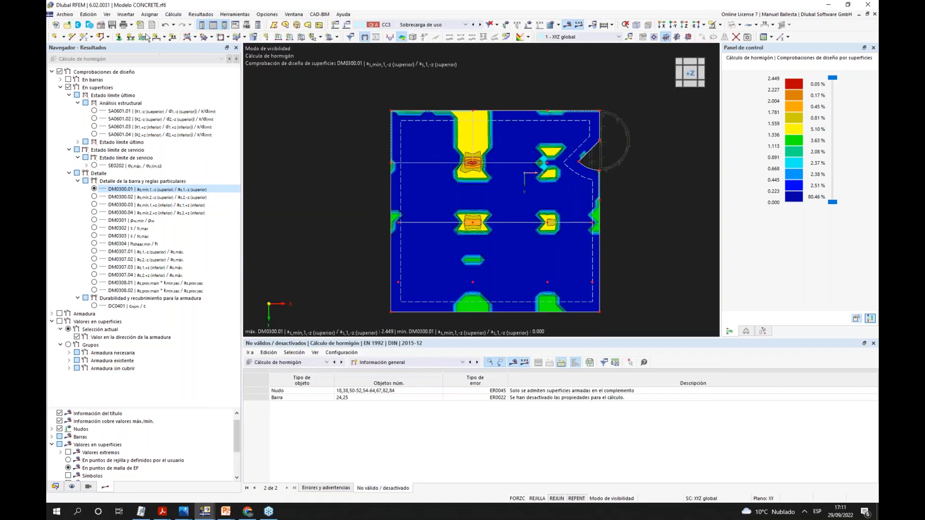
- Prepare a graphic printout to the report "1 - Cálculo de hormigón" using multi-print, with the images filling the window space
{"action": "left_click", "coordinate": [132, 25]}
{"action": "left_click", "coordinate": [163, 47]}
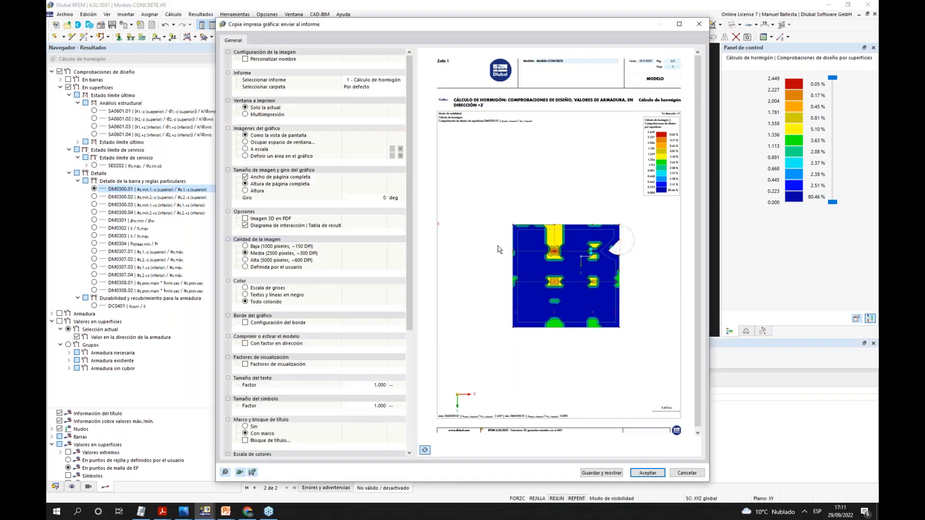
{"action": "left_click", "coordinate": [248, 116]}
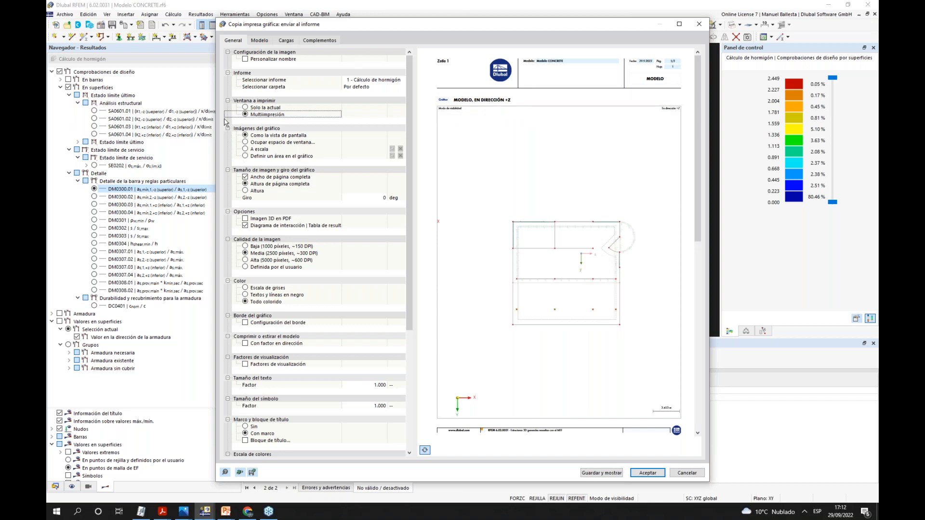
{"action": "left_click", "coordinate": [246, 144]}
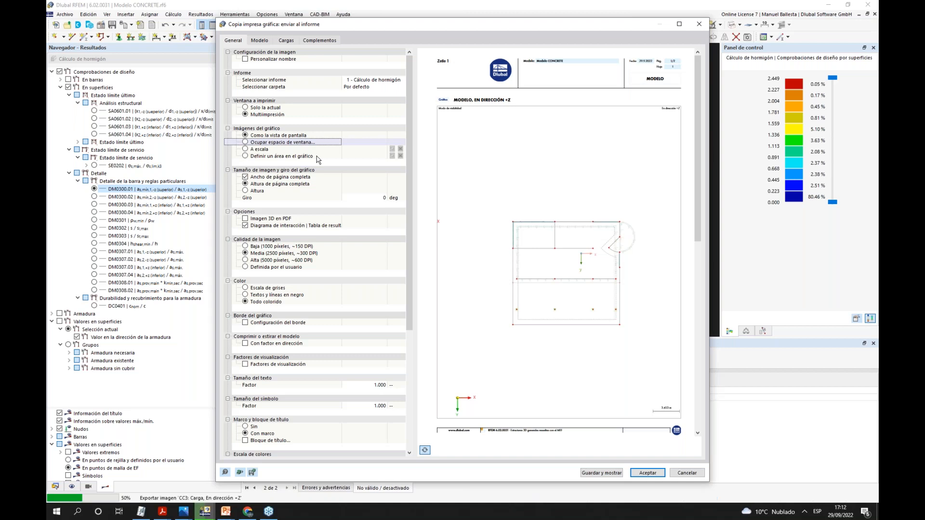
- Select the surface ultimate limit state checks UL0101.01 to UL0101.04 for the multi-print and send the images to the report
{"action": "left_click", "coordinate": [320, 40]}
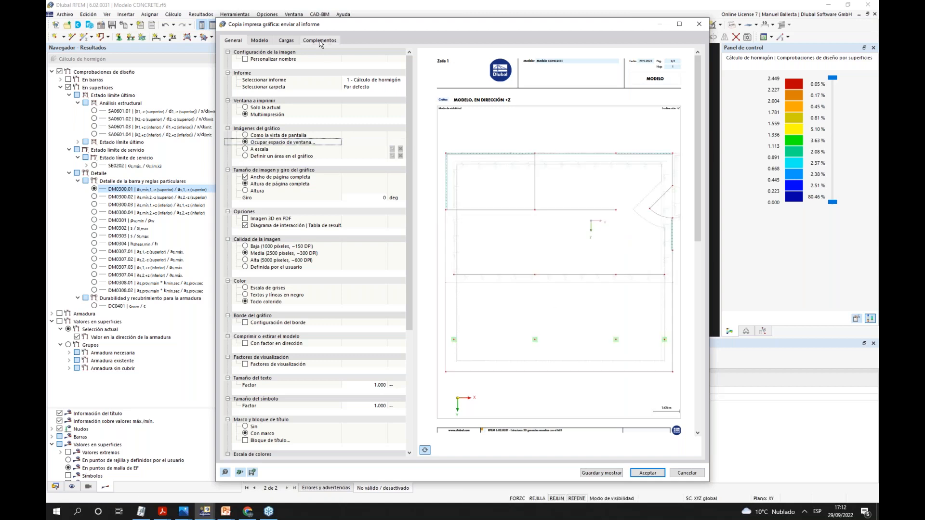
{"action": "scroll", "coordinate": [480, 367], "scroll_direction": "down", "scroll_amount": 5}
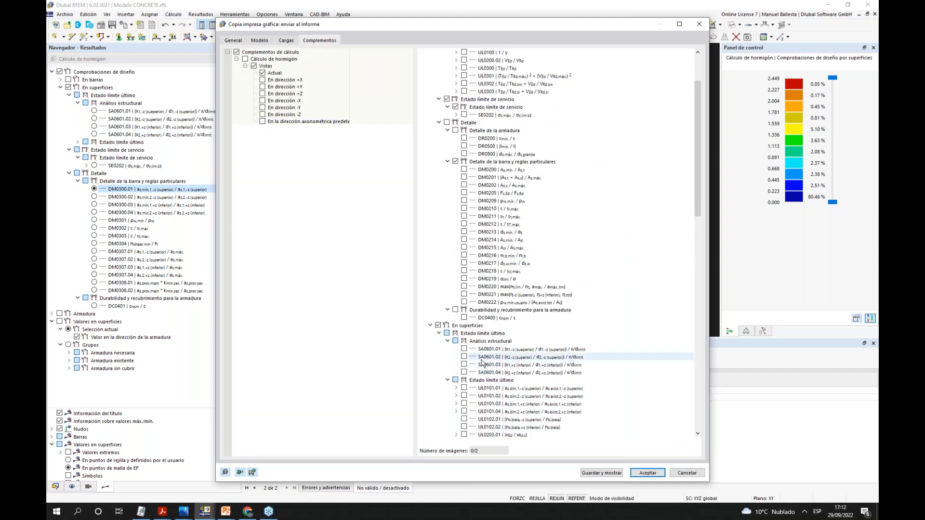
{"action": "scroll", "coordinate": [480, 366], "scroll_direction": "down", "scroll_amount": 4}
{"action": "left_click", "coordinate": [464, 248]}
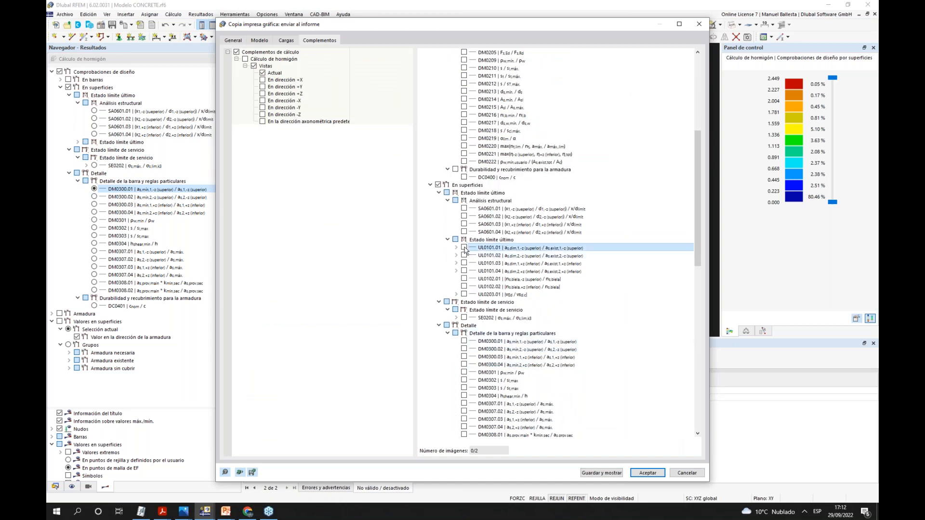
{"action": "left_click", "coordinate": [464, 256]}
{"action": "left_click", "coordinate": [464, 263]}
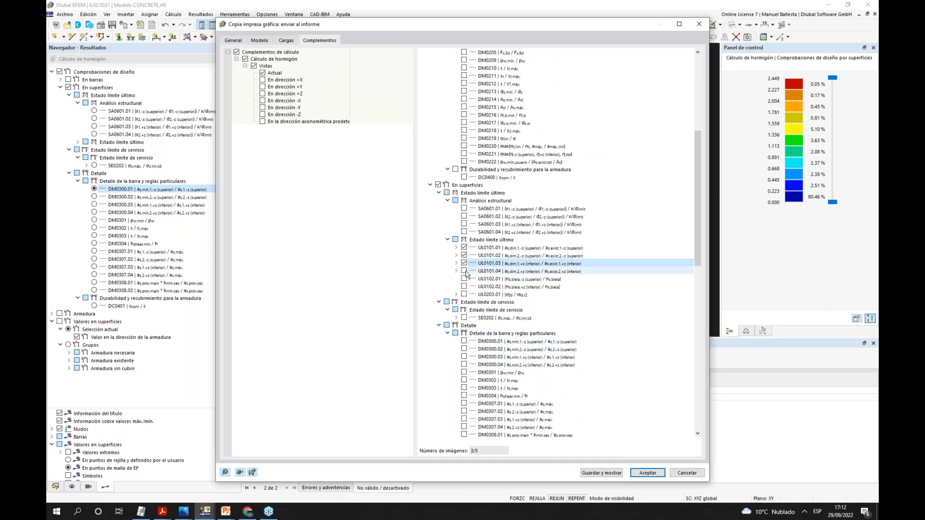
{"action": "left_click", "coordinate": [464, 271]}
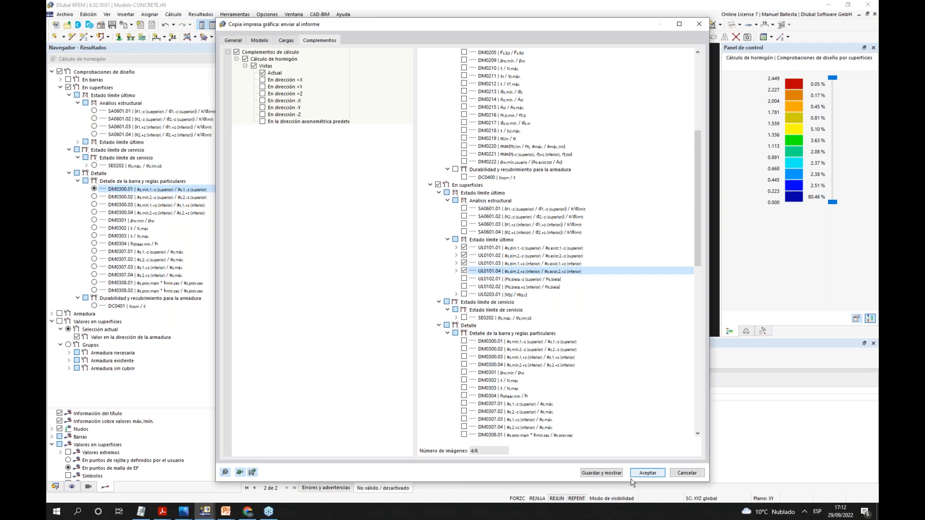
{"action": "left_click", "coordinate": [648, 473]}
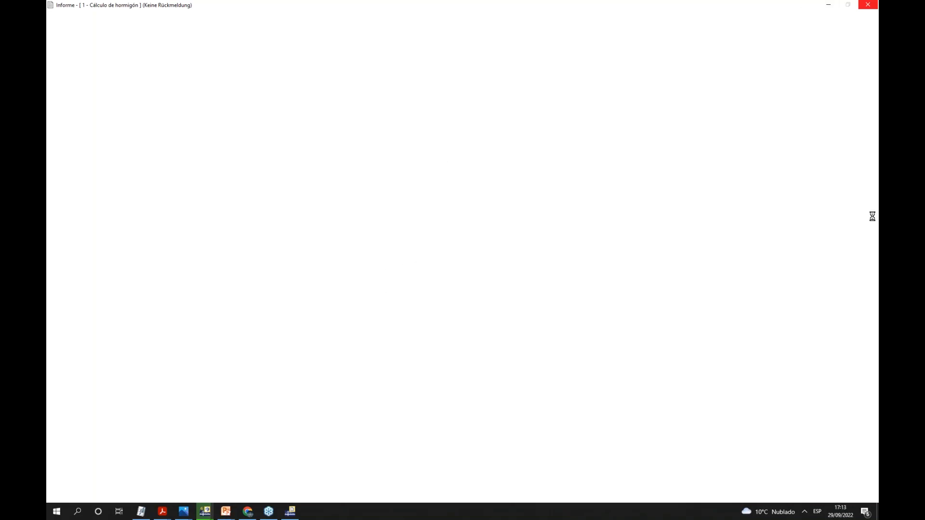
- Bring the concrete design report window to the front and widen its navigator so the chapter names are readable
{"action": "left_click", "coordinate": [828, 4]}
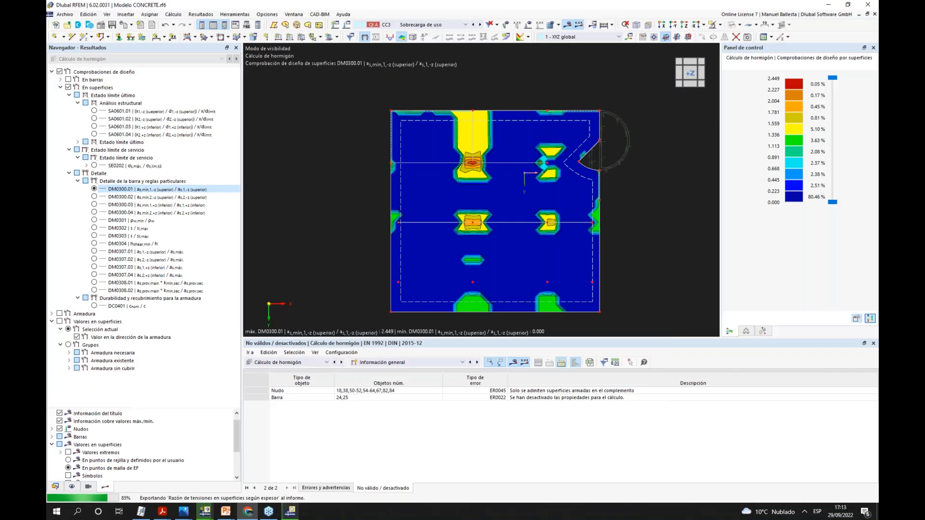
{"action": "left_click", "coordinate": [296, 486]}
{"action": "scroll", "coordinate": [159, 238], "scroll_direction": "down", "scroll_amount": 3}
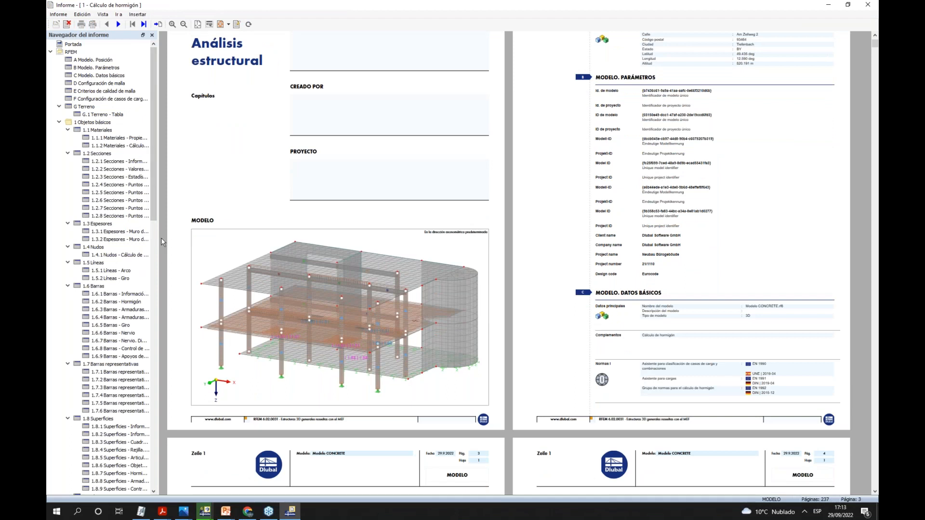
{"action": "left_click_drag", "start_coordinate": [159, 238], "coordinate": [268, 339]}
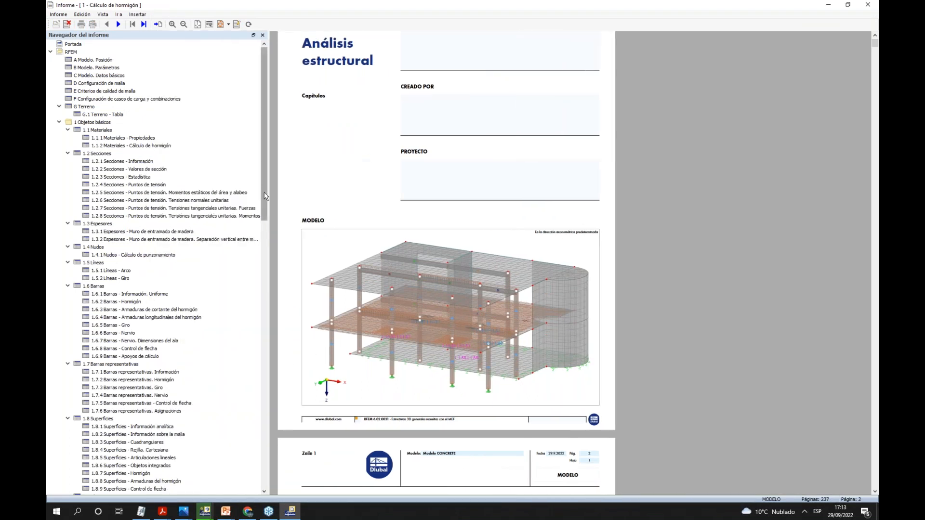
- Look through the report navigator's full chapter list, from the model data to the concrete design results
{"action": "scroll", "coordinate": [268, 339], "scroll_direction": "down", "scroll_amount": 10}
{"action": "scroll", "coordinate": [268, 339], "scroll_direction": "down", "scroll_amount": 17}
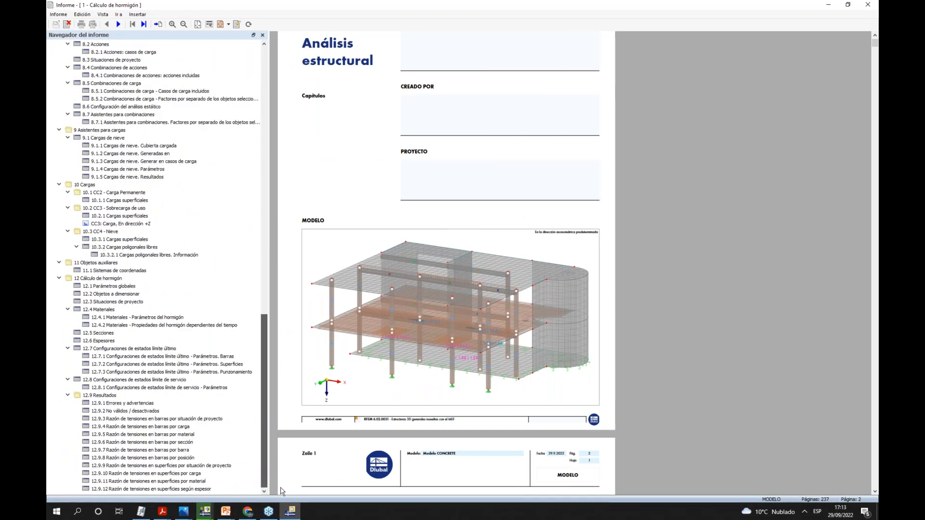
{"action": "scroll", "coordinate": [130, 225], "scroll_direction": "up", "scroll_amount": 8}
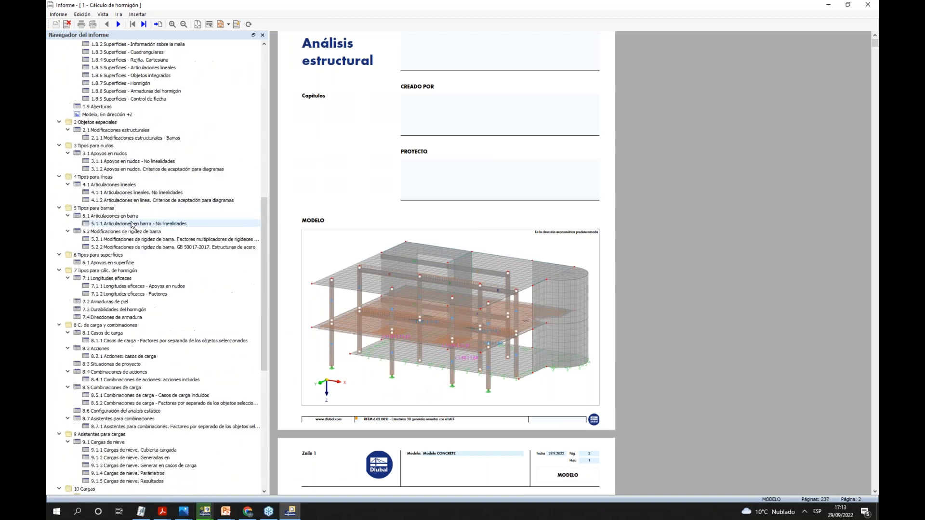
{"action": "scroll", "coordinate": [129, 137], "scroll_direction": "up", "scroll_amount": 10}
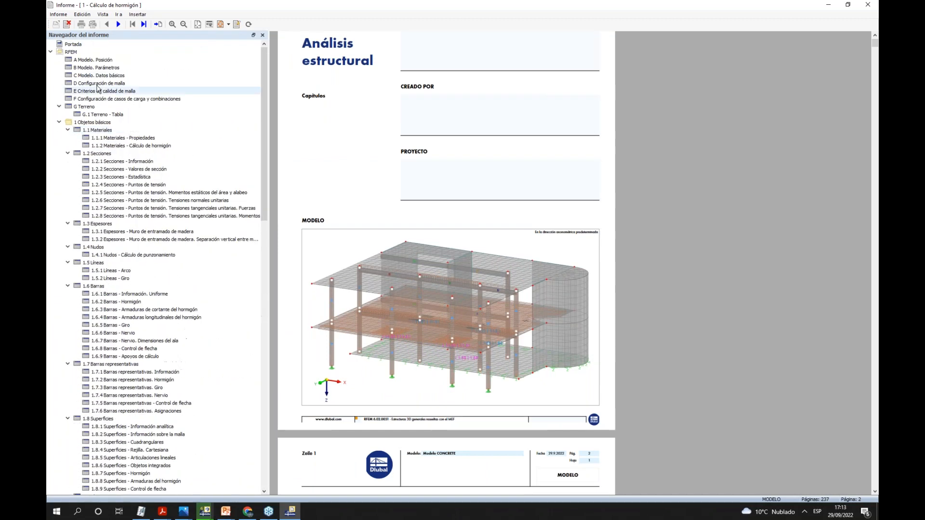
{"action": "left_click", "coordinate": [50, 52]}
{"action": "left_click", "coordinate": [51, 52]}
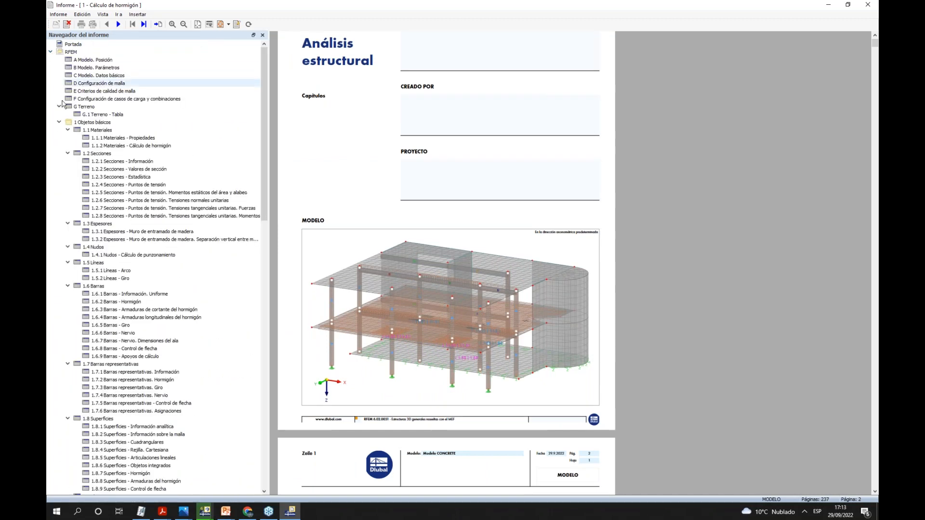
- Collapse chapters 1 Objetos básicos to 11 Objetos auxiliares in the report navigator, leaving 12 Cálculo de hormigón expanded
{"action": "left_click", "coordinate": [59, 122]}
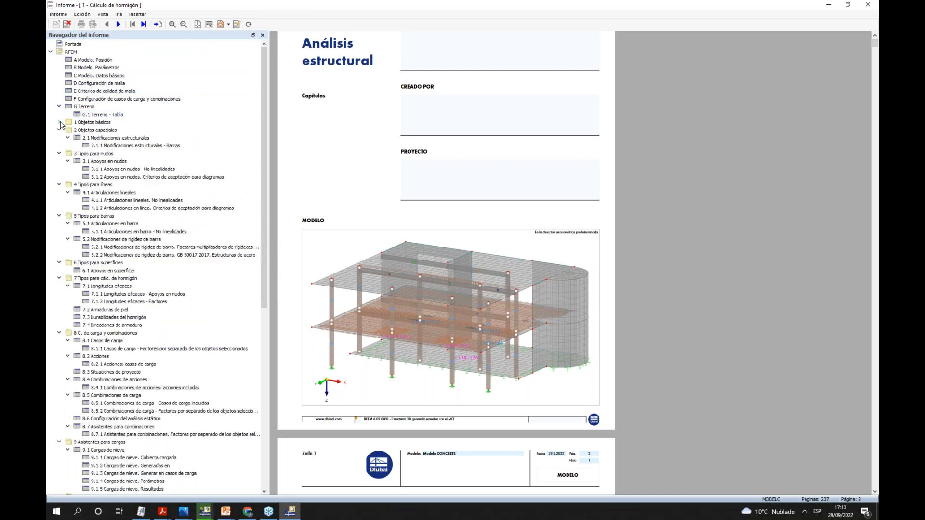
{"action": "left_click", "coordinate": [59, 130]}
{"action": "left_click", "coordinate": [59, 138]}
{"action": "left_click", "coordinate": [58, 153]}
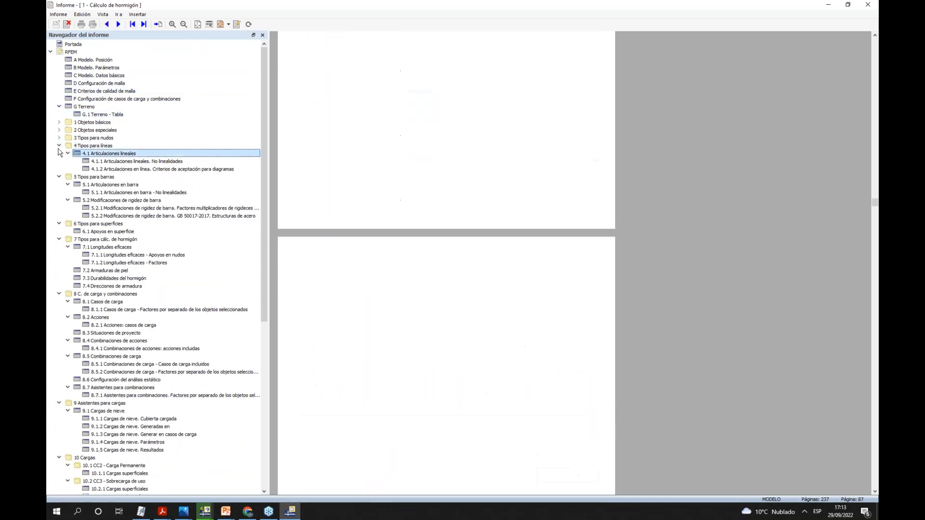
{"action": "left_click", "coordinate": [58, 145]}
{"action": "left_click", "coordinate": [59, 153]}
{"action": "left_click", "coordinate": [59, 161]}
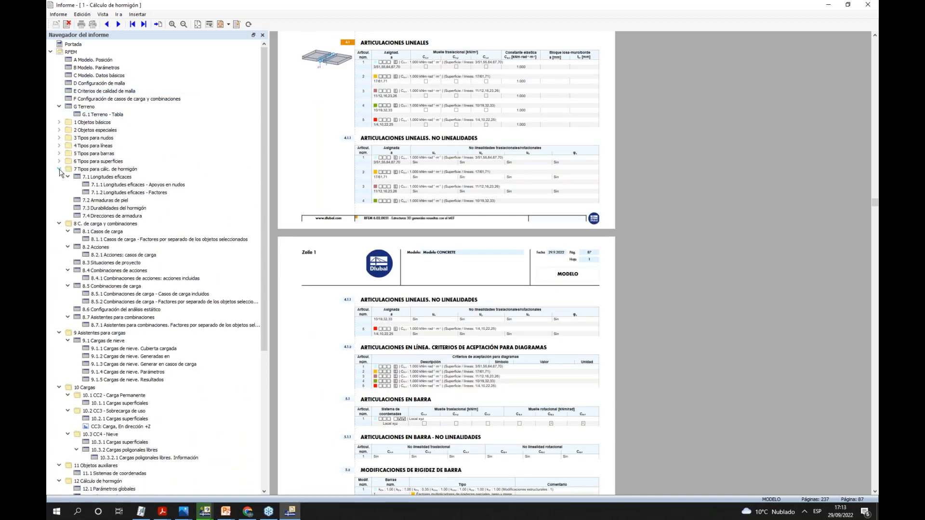
{"action": "left_click", "coordinate": [59, 170]}
{"action": "left_click", "coordinate": [59, 177]}
{"action": "left_click", "coordinate": [58, 185]}
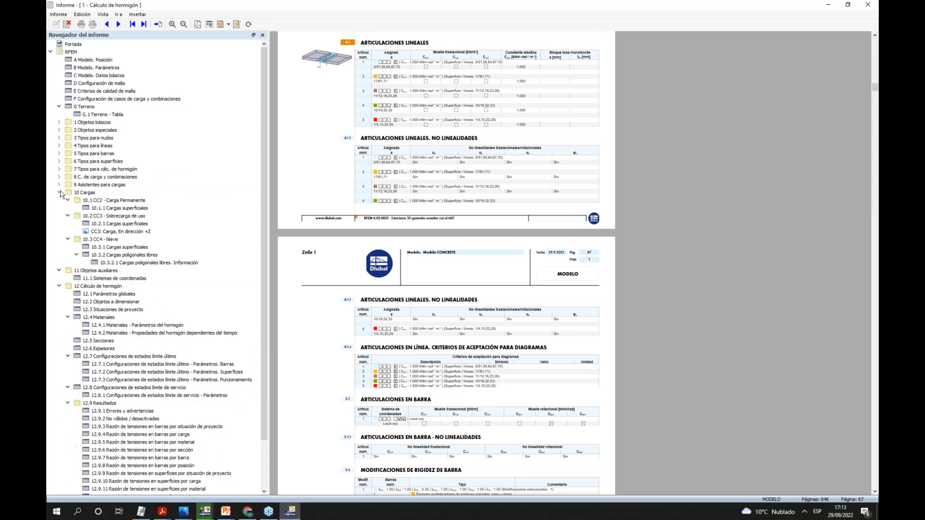
{"action": "left_click", "coordinate": [60, 194]}
{"action": "left_click", "coordinate": [59, 200]}
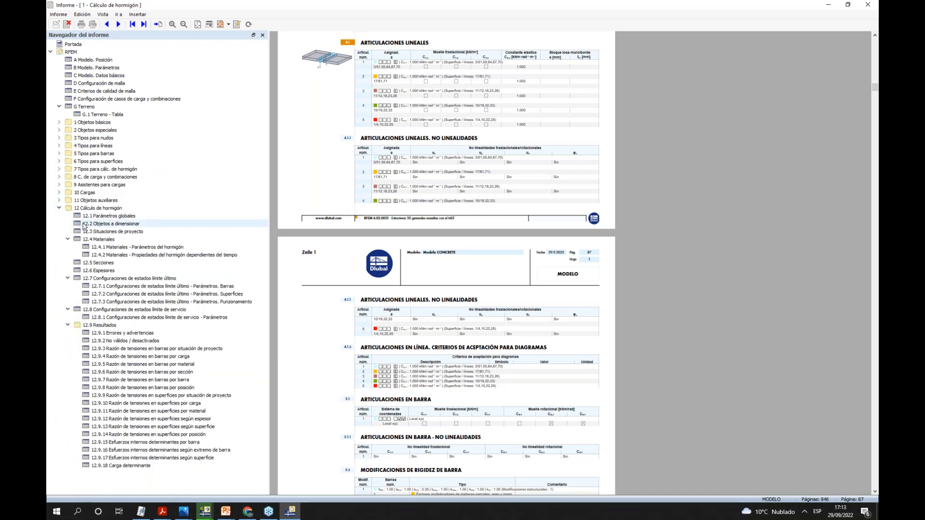
- Show chapter 12.9.3 on member ratios by design situation and read the neighbouring tables, including 12.9.1 Errores y advertencias
{"action": "left_click", "coordinate": [124, 349]}
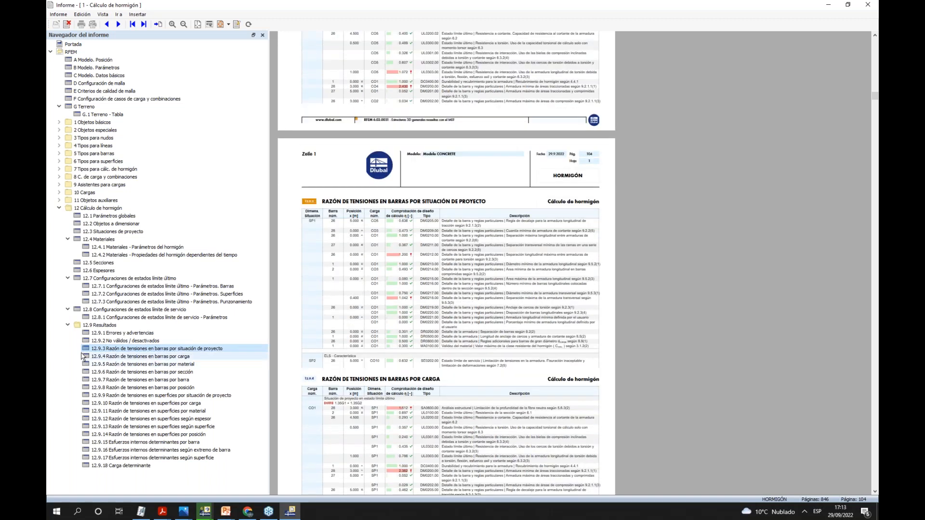
{"action": "left_click", "coordinate": [68, 309]}
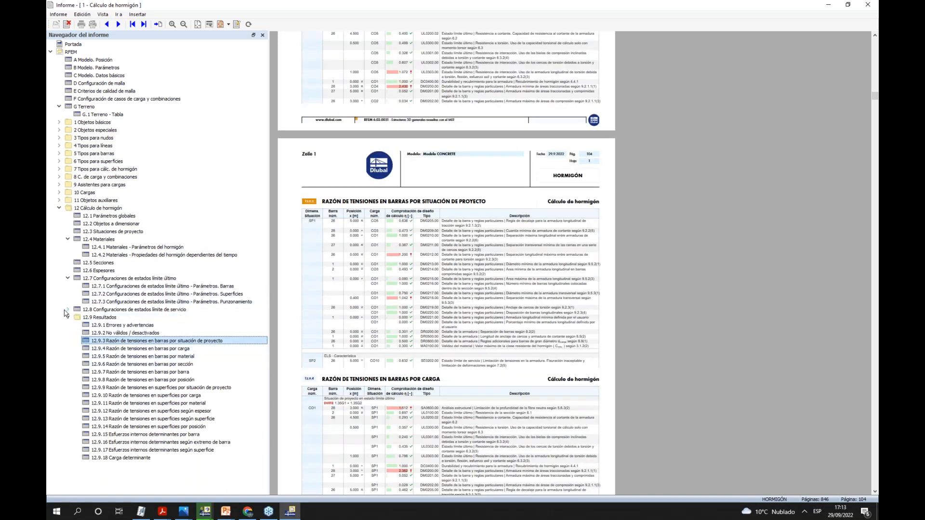
{"action": "left_click", "coordinate": [68, 309]}
{"action": "left_click", "coordinate": [67, 326]}
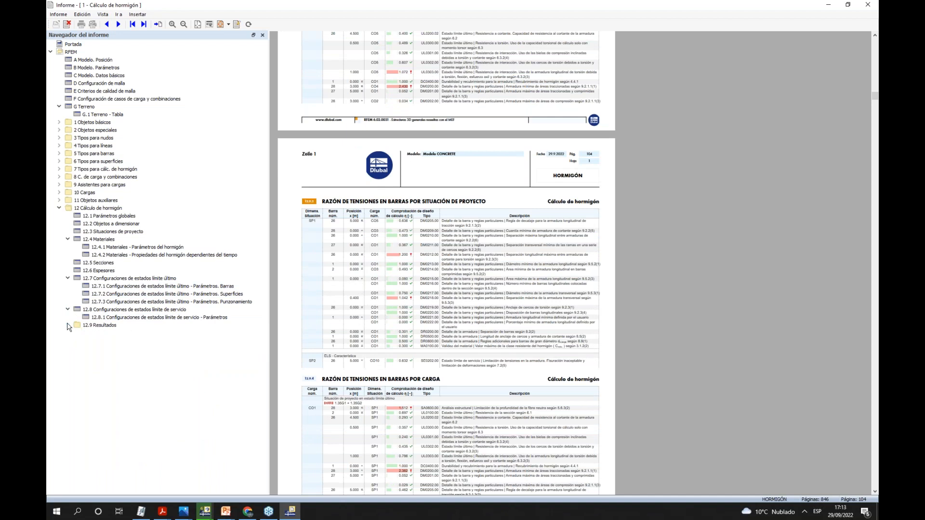
{"action": "left_click", "coordinate": [68, 325]}
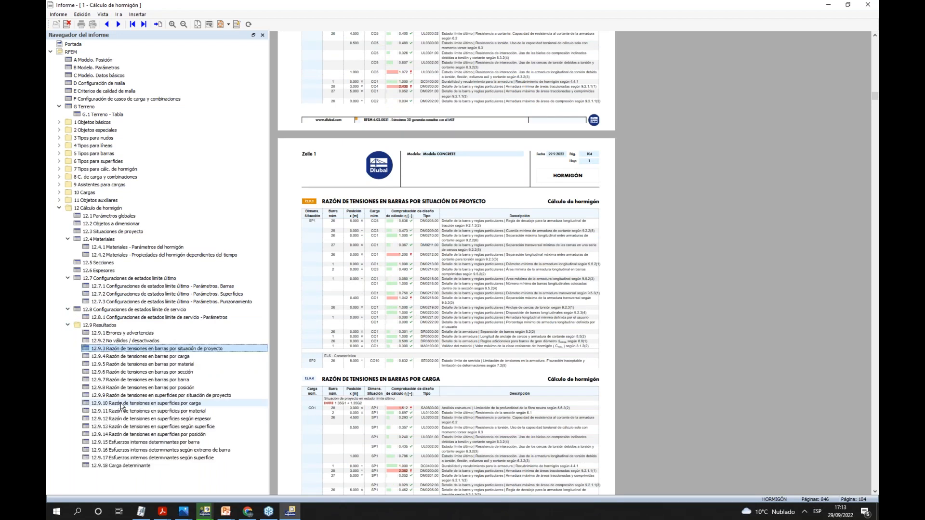
{"action": "scroll", "coordinate": [479, 225], "scroll_direction": "up", "scroll_amount": 10}
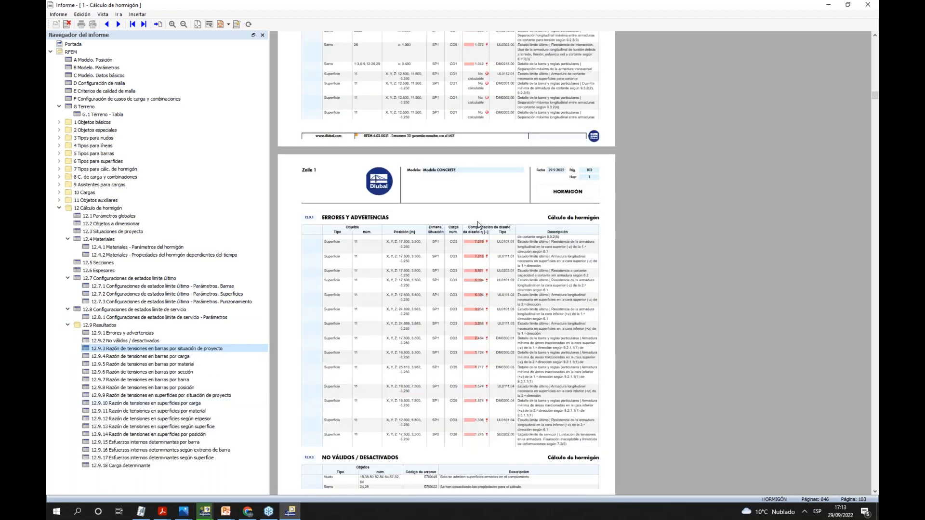
{"action": "scroll", "coordinate": [479, 225], "scroll_direction": "up", "scroll_amount": 3}
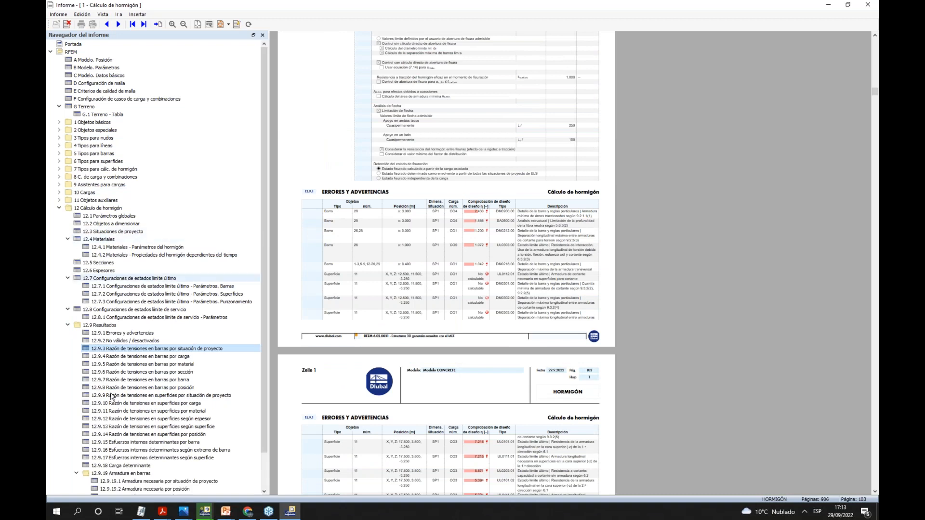
{"action": "scroll", "coordinate": [165, 452], "scroll_direction": "down", "scroll_amount": 2}
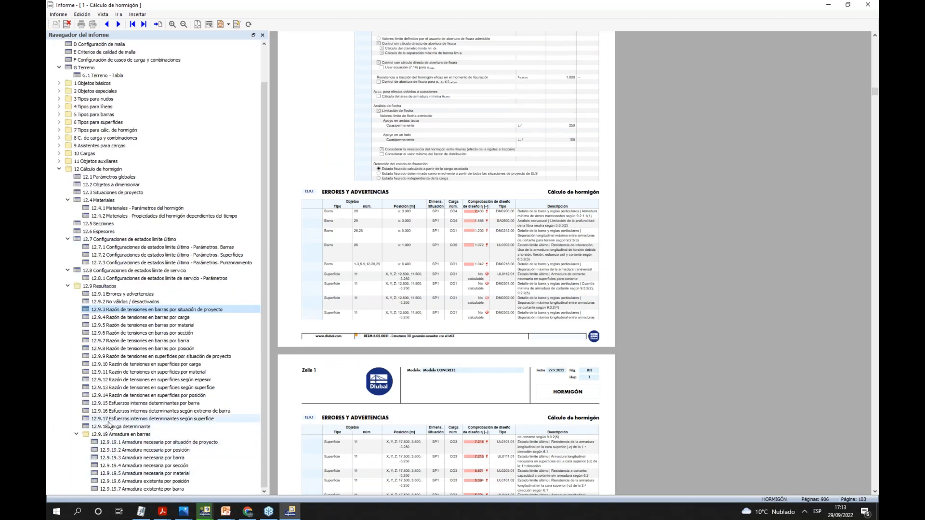
{"action": "scroll", "coordinate": [120, 445], "scroll_direction": "down", "scroll_amount": 2}
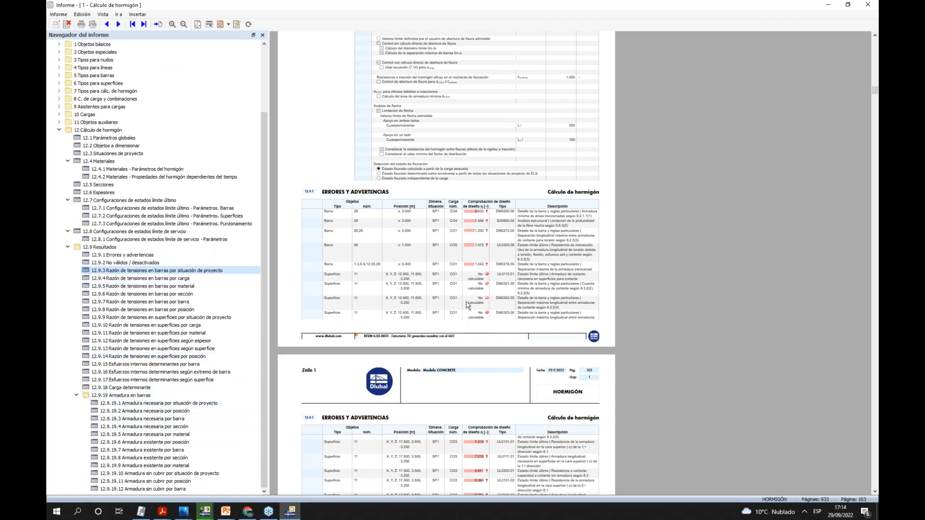
{"action": "scroll", "coordinate": [480, 173], "scroll_direction": "up", "scroll_amount": 3}
{"action": "scroll", "coordinate": [480, 174], "scroll_direction": "down", "scroll_amount": 10}
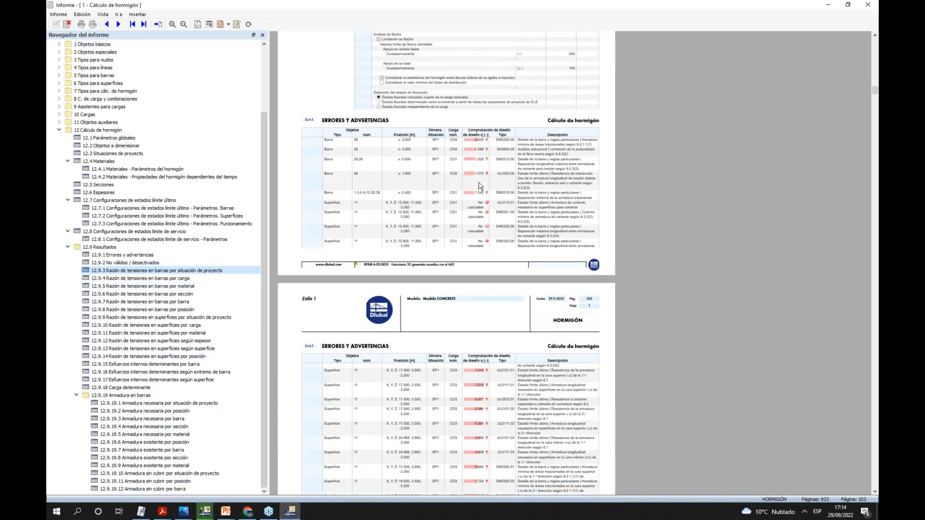
{"action": "scroll", "coordinate": [480, 186], "scroll_direction": "down", "scroll_amount": 2}
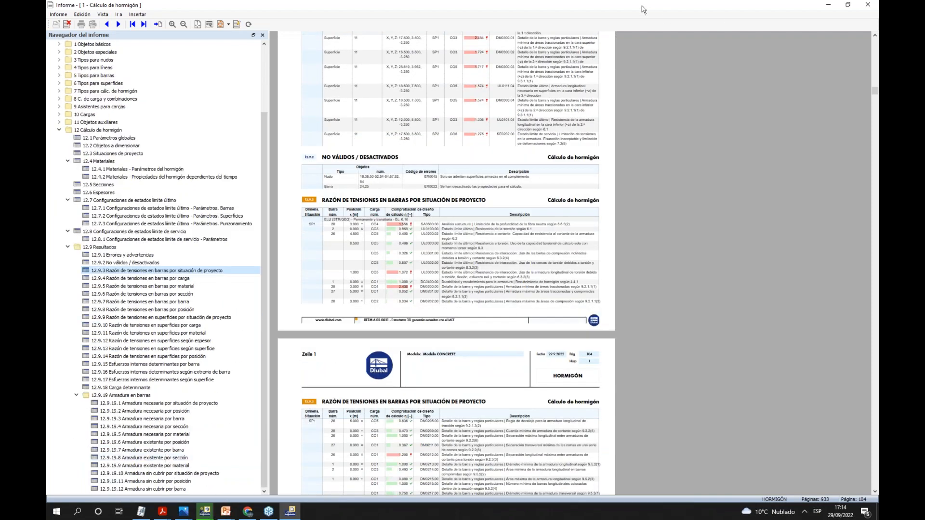
- Reduce the report window and move it aside to check the graphics export in the RFEM window, and bring it back
{"action": "double_click", "coordinate": [656, 8]}
{"action": "left_click_drag", "start_coordinate": [679, 8], "coordinate": [418, 239]}
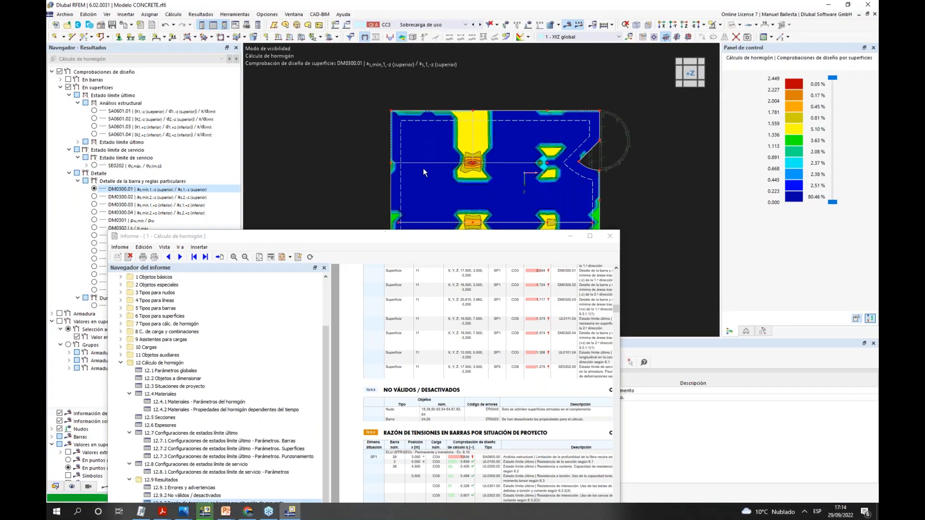
{"action": "left_click_drag", "start_coordinate": [489, 238], "coordinate": [595, 83]}
{"action": "left_click_drag", "start_coordinate": [513, 80], "coordinate": [924, 65]}
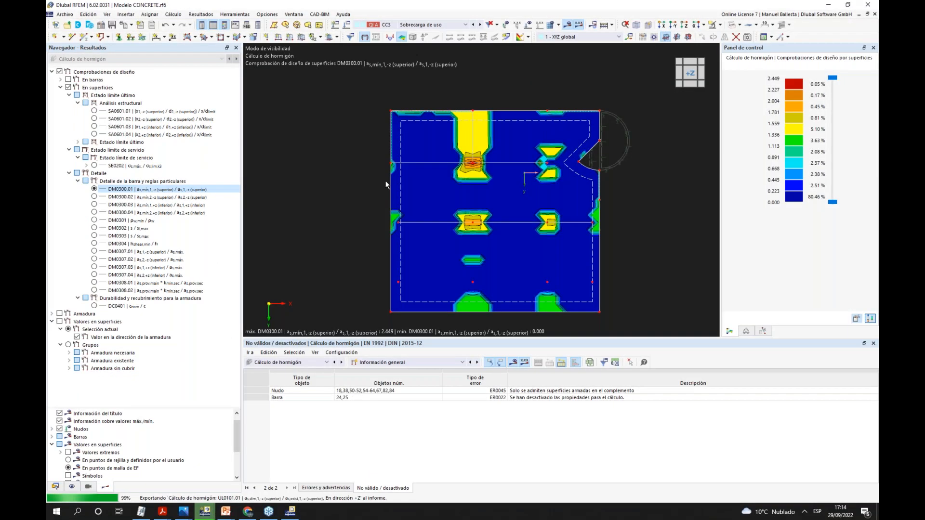
{"action": "left_click_drag", "start_coordinate": [915, 58], "coordinate": [515, 51]}
- Show the UL0101.01 graphic at the end of the report, maximize the report window and review the graphics through UL0101.03
{"action": "scroll", "coordinate": [374, 332], "scroll_direction": "down", "scroll_amount": 6}
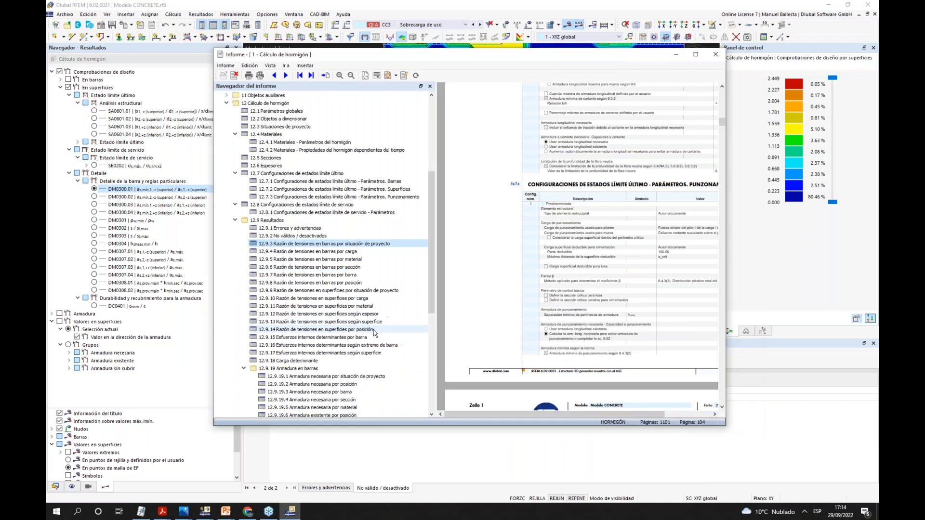
{"action": "scroll", "coordinate": [374, 333], "scroll_direction": "down", "scroll_amount": 10}
{"action": "left_click", "coordinate": [337, 384]}
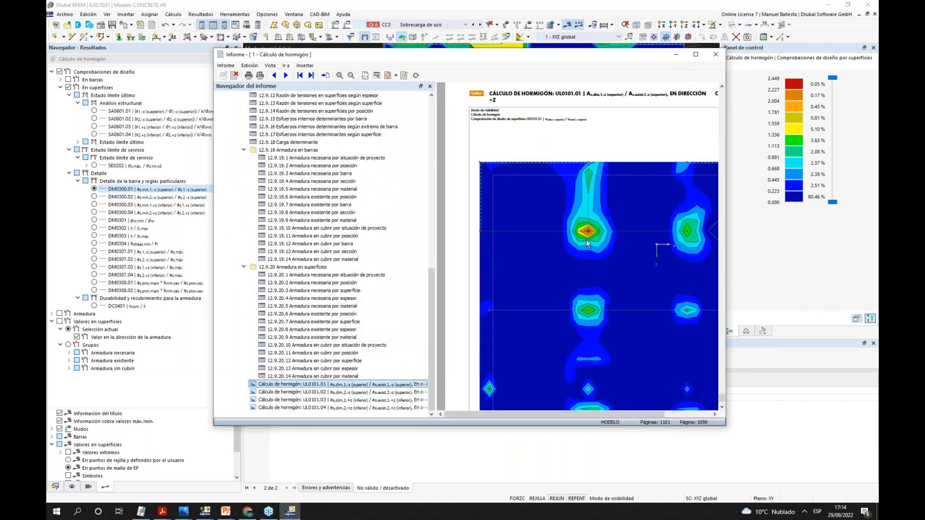
{"action": "scroll", "coordinate": [586, 239], "scroll_direction": "down", "scroll_amount": 3}
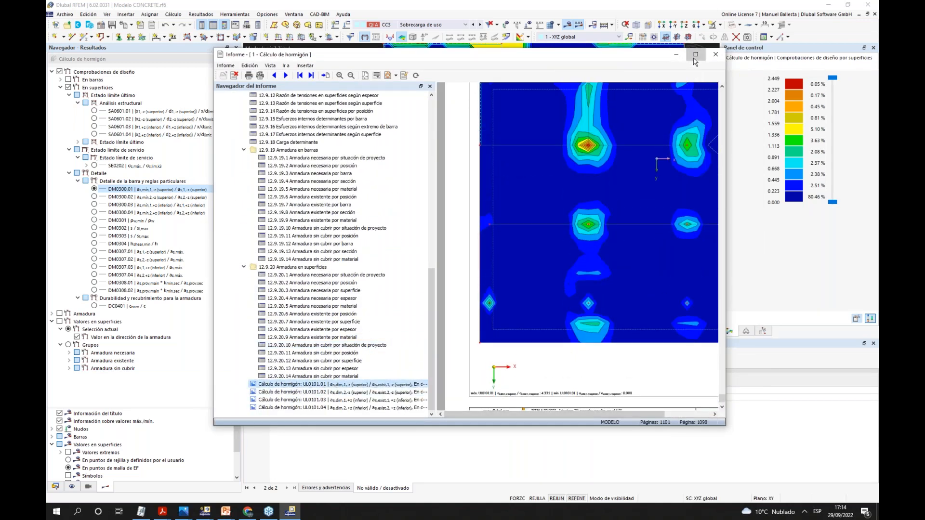
{"action": "left_click", "coordinate": [695, 54]}
{"action": "scroll", "coordinate": [506, 249], "scroll_direction": "down", "scroll_amount": 5}
{"action": "scroll", "coordinate": [505, 249], "scroll_direction": "down", "scroll_amount": 20}
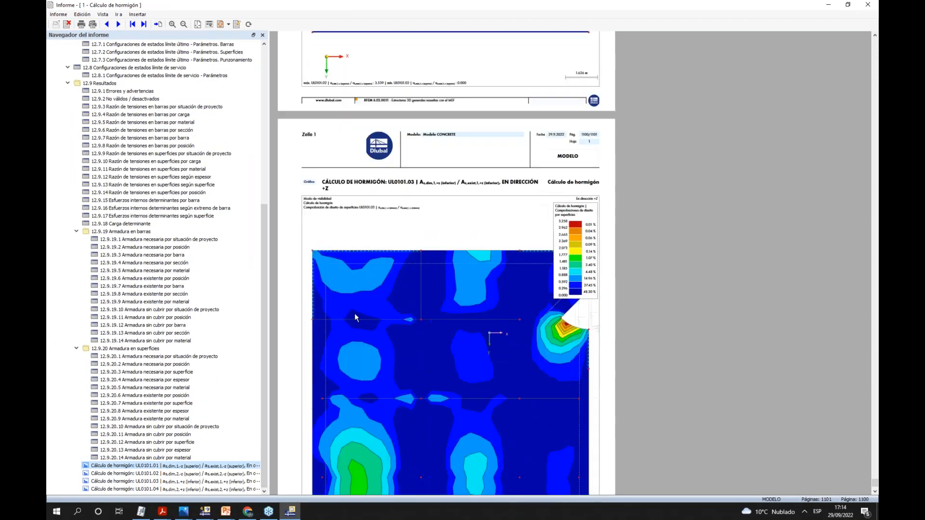
{"action": "scroll", "coordinate": [355, 316], "scroll_direction": "down", "scroll_amount": 1}
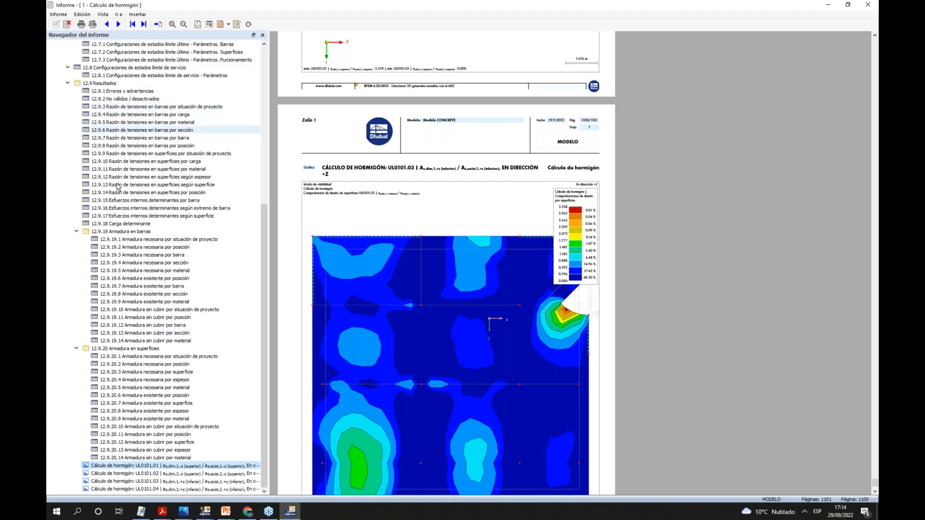
- Collapse chapter 12 Cálculo de hormigón in the report navigator and go back to the UL0101.02 graphic
{"action": "scroll", "coordinate": [66, 106], "scroll_direction": "up", "scroll_amount": 11}
{"action": "scroll", "coordinate": [66, 106], "scroll_direction": "down", "scroll_amount": 1}
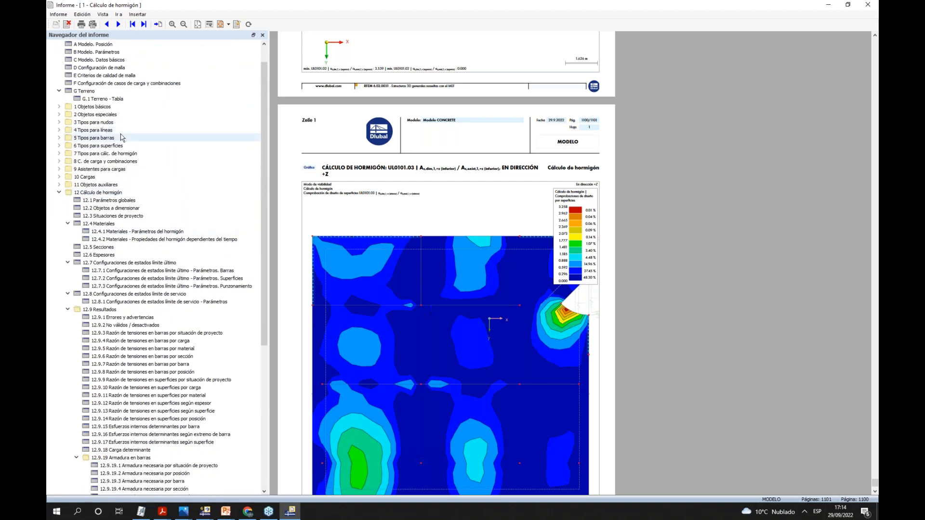
{"action": "double_click", "coordinate": [70, 193]}
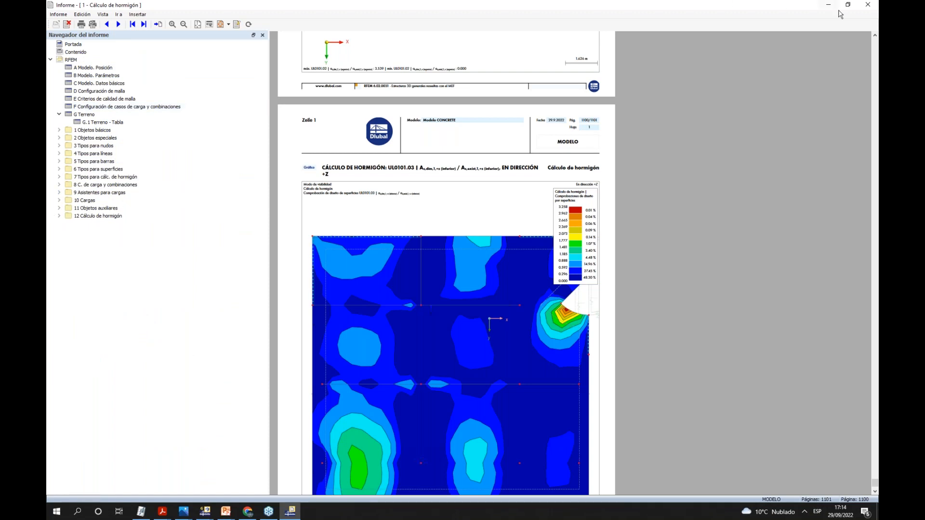
{"action": "scroll", "coordinate": [561, 200], "scroll_direction": "up", "scroll_amount": 7}
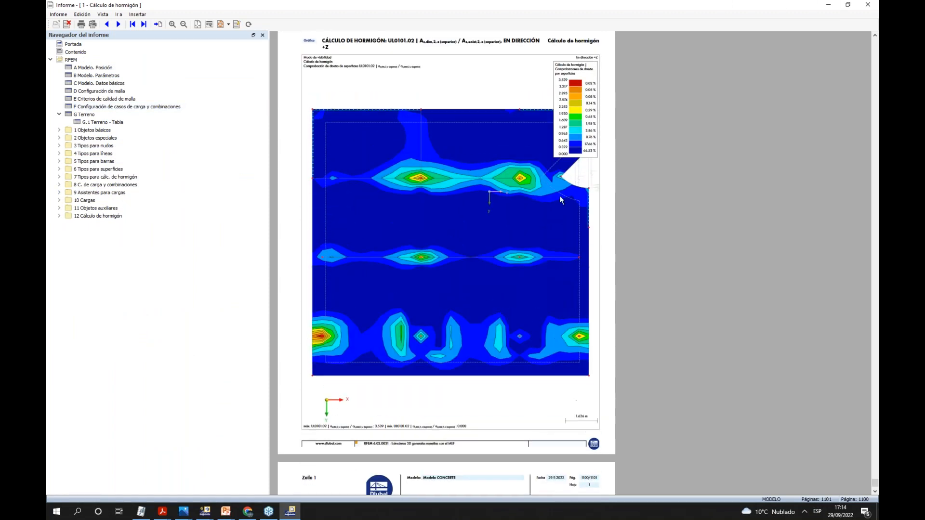
{"action": "scroll", "coordinate": [561, 199], "scroll_direction": "up", "scroll_amount": 2}
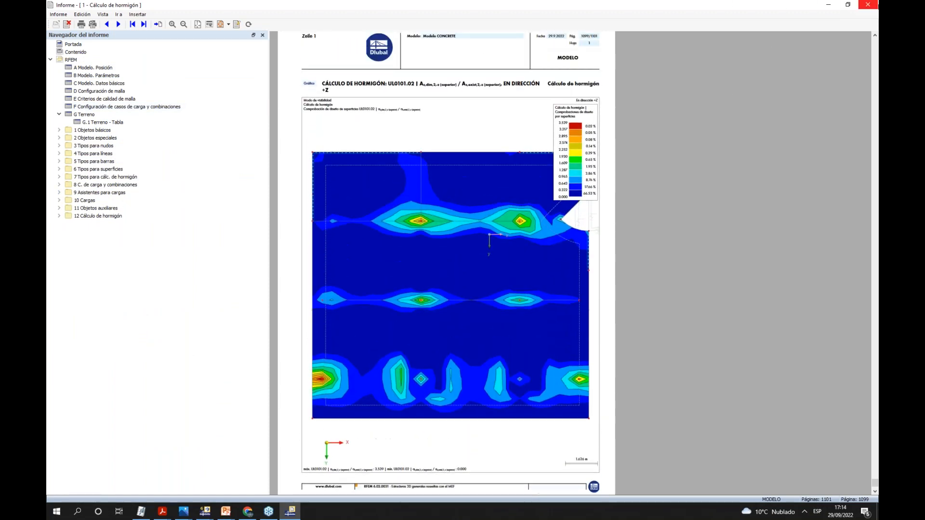
- Minimize the report, switch to the running PowerPoint slide show and advance to the "Servicios Online Gratis" slide
{"action": "left_click", "coordinate": [828, 5]}
{"action": "mouse_move", "coordinate": [226, 511]}
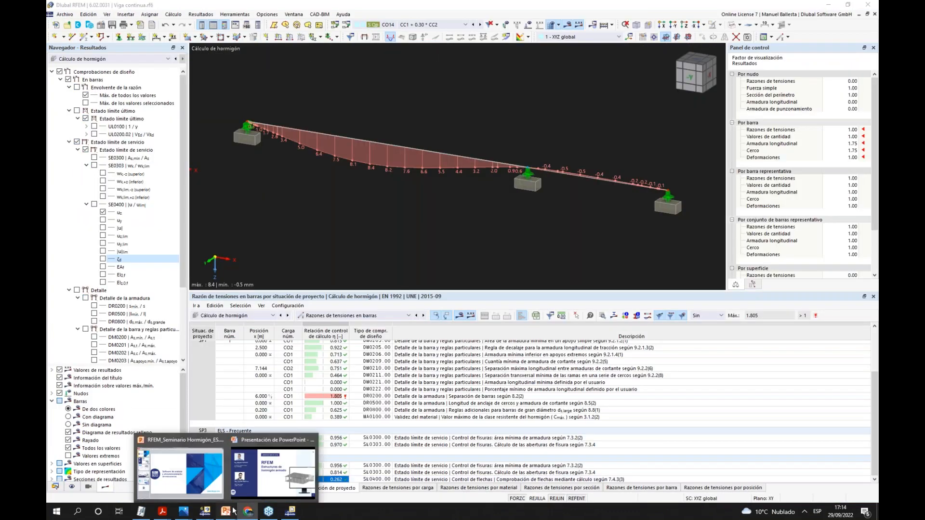
{"action": "left_click", "coordinate": [285, 457]}
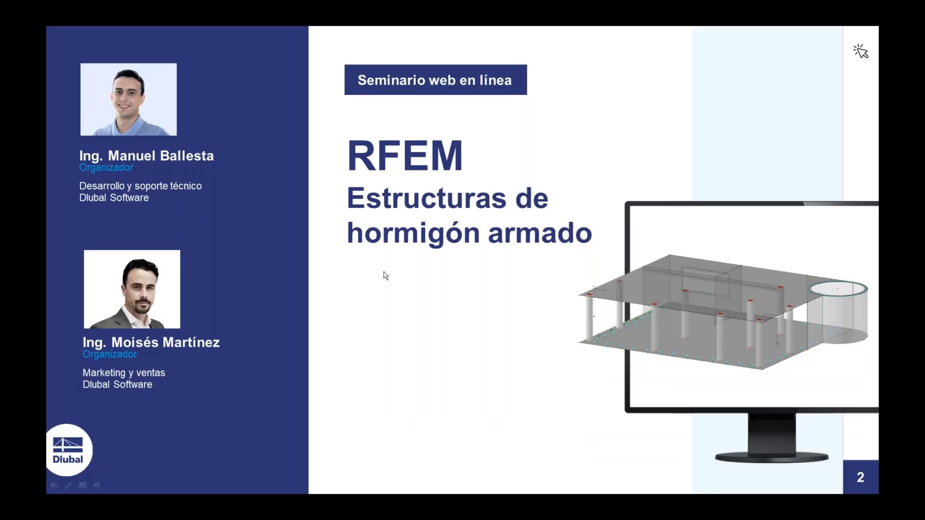
{"action": "key", "text": "Right"}
{"action": "key", "text": "Right"}
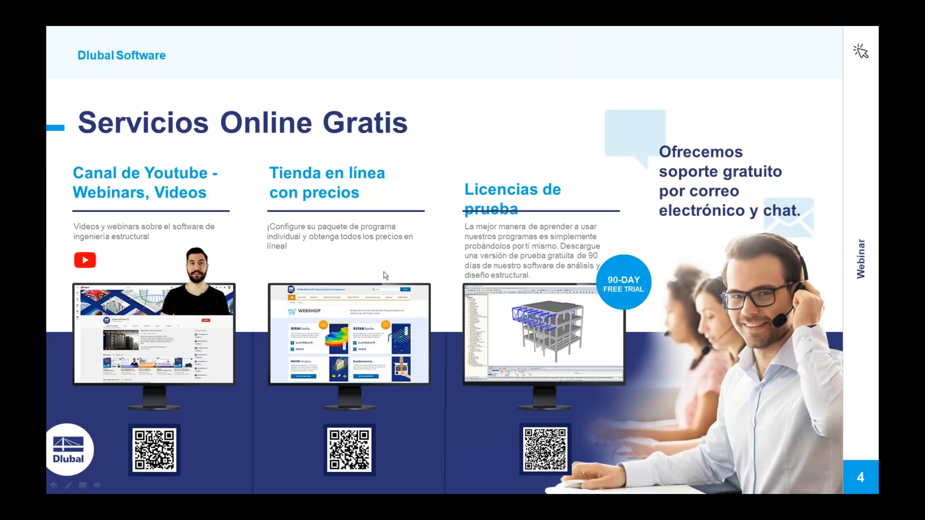